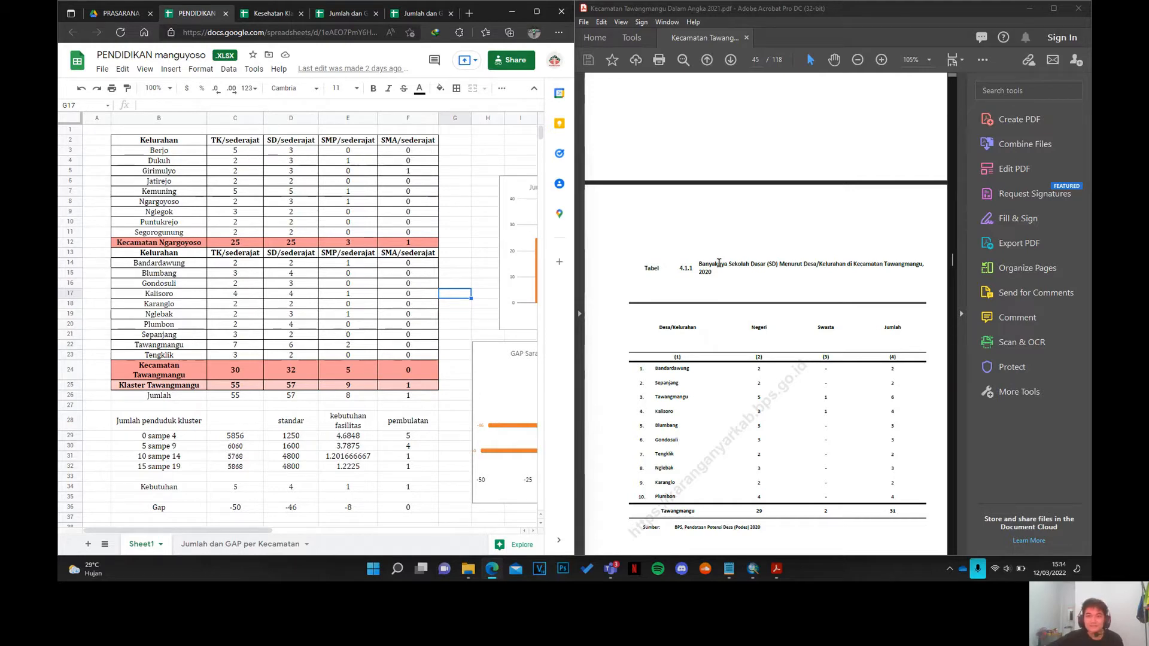
# - Launch Google Earth Pro from the system search
pyautogui.click(397, 569)
pyautogui.write('ear')
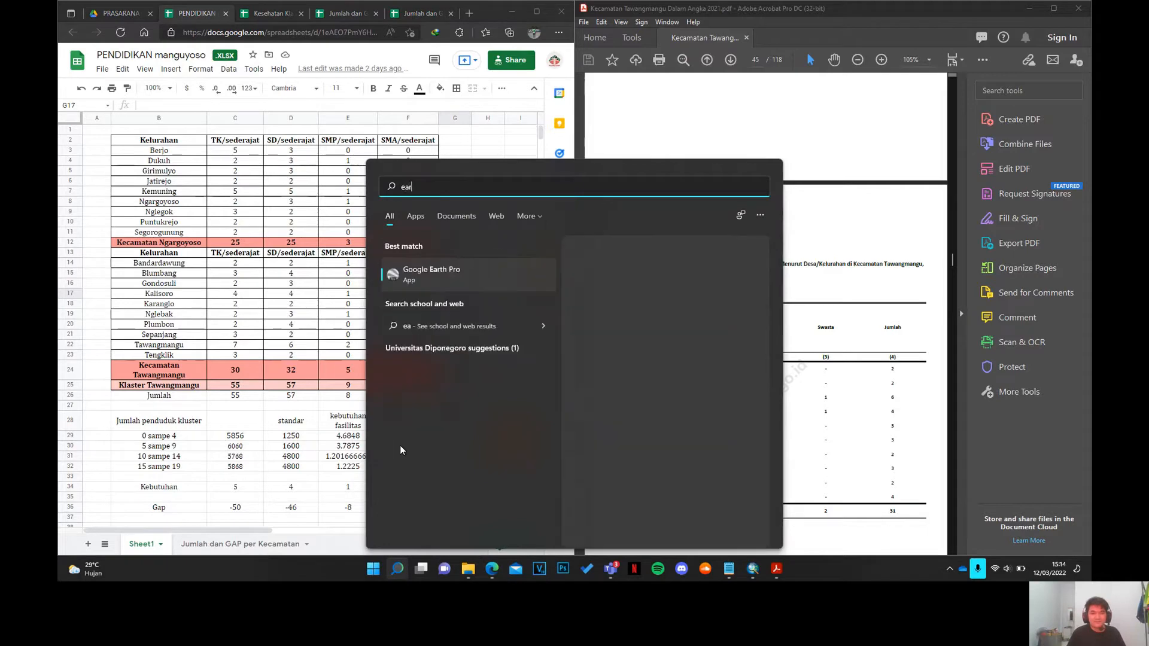
pyautogui.press('Return')
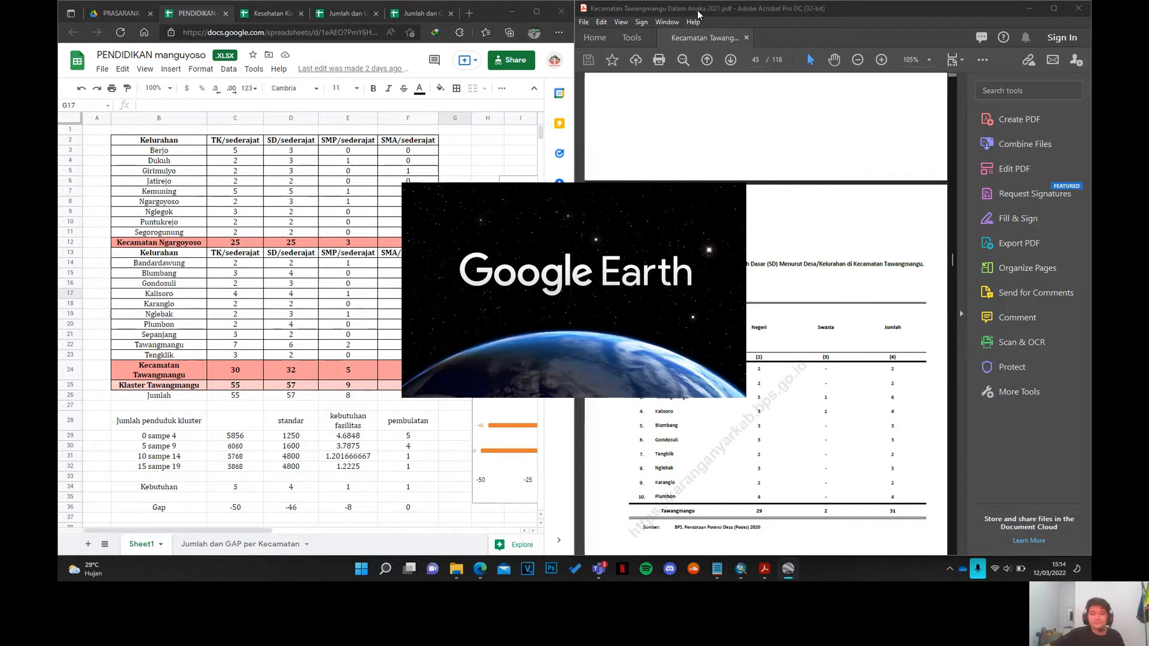
pyautogui.click(484, 16)
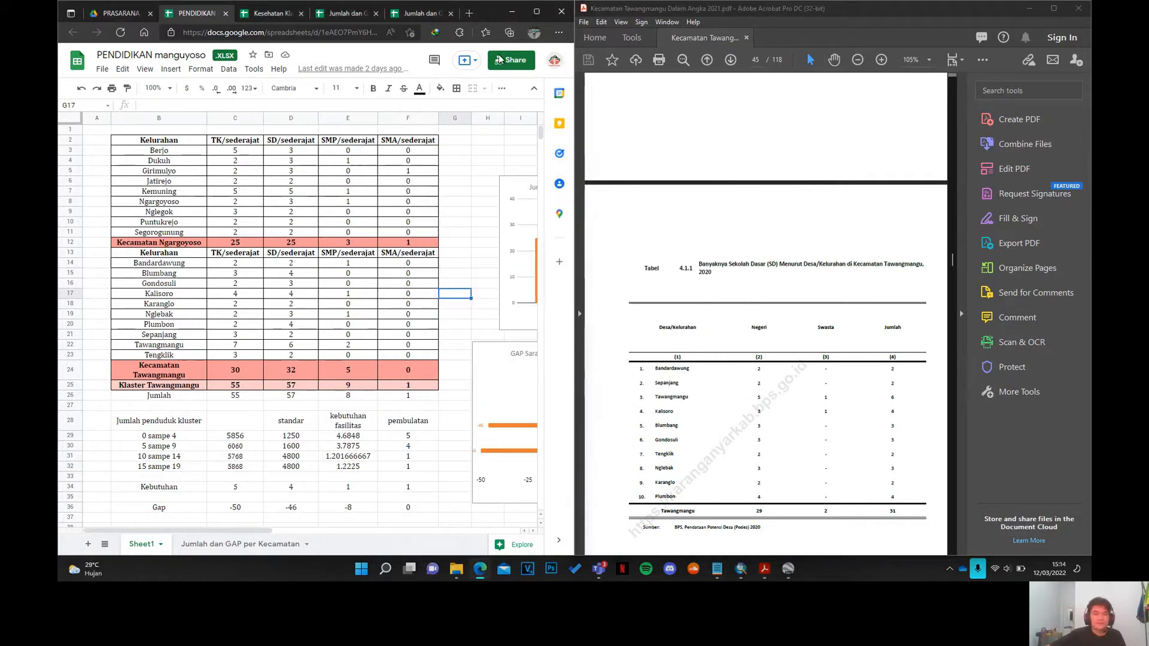
pyautogui.click(459, 288)
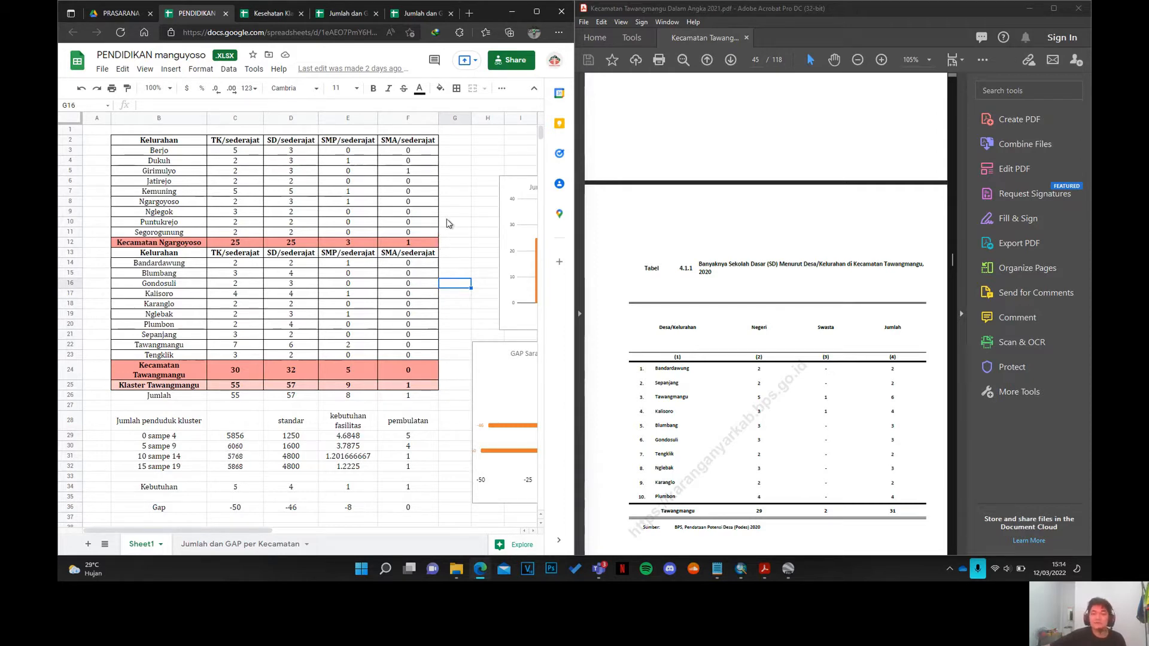
pyautogui.click(457, 183)
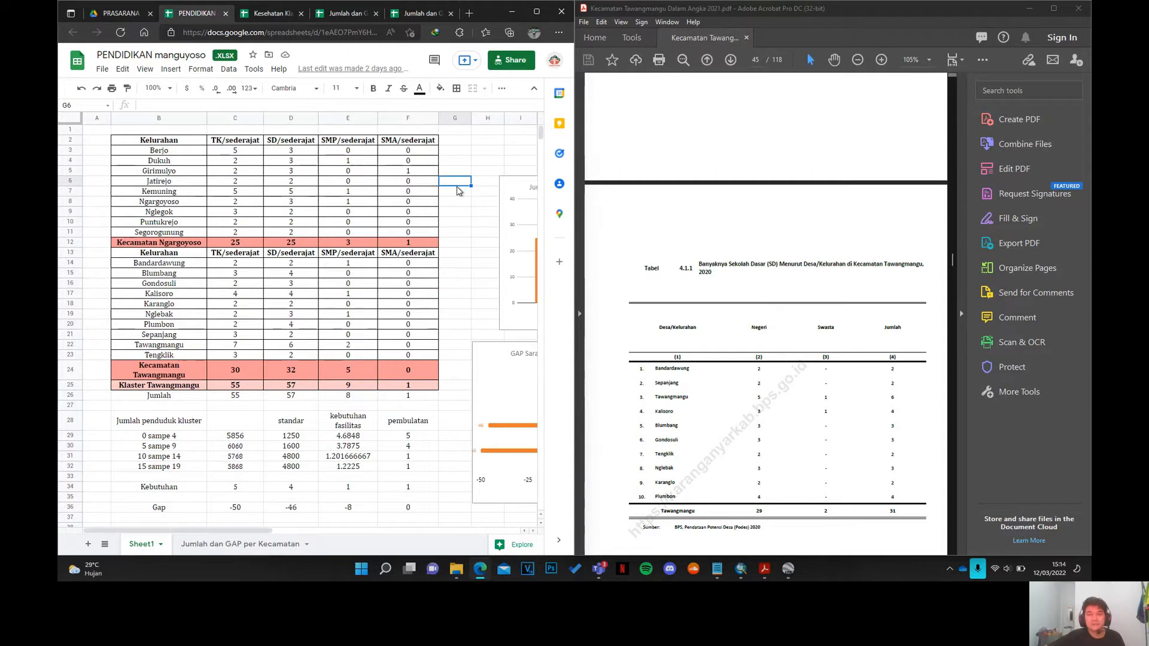
# - Examine table 4.1.1 on elementary schools (SD) per village in the Kecamatan Tawangmangu Dalam Angka 2021 PDF
pyautogui.click(720, 13)
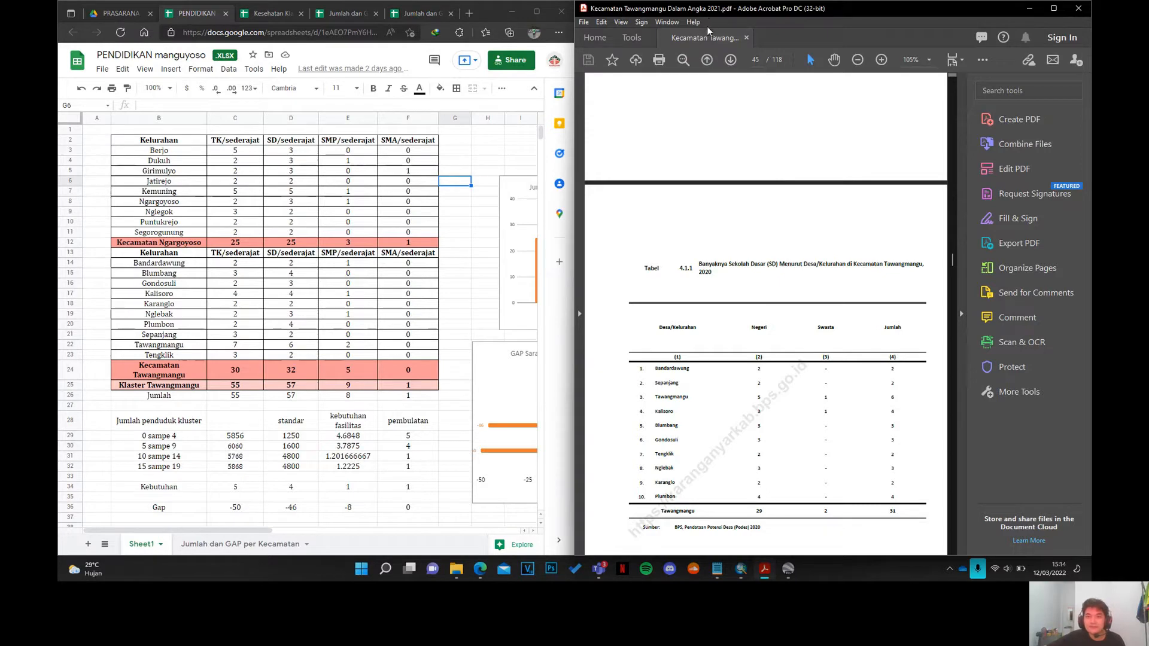
pyautogui.scroll(-3, 729, 228)
pyautogui.scroll(1, 729, 264)
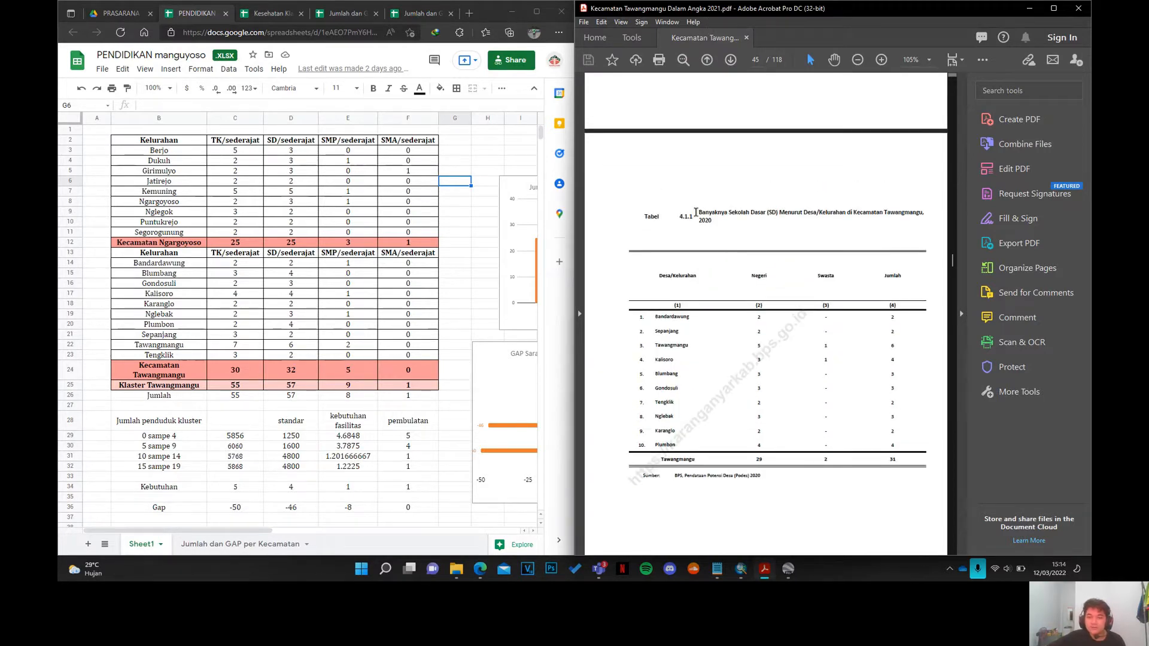
pyautogui.scroll(-3, 803, 220)
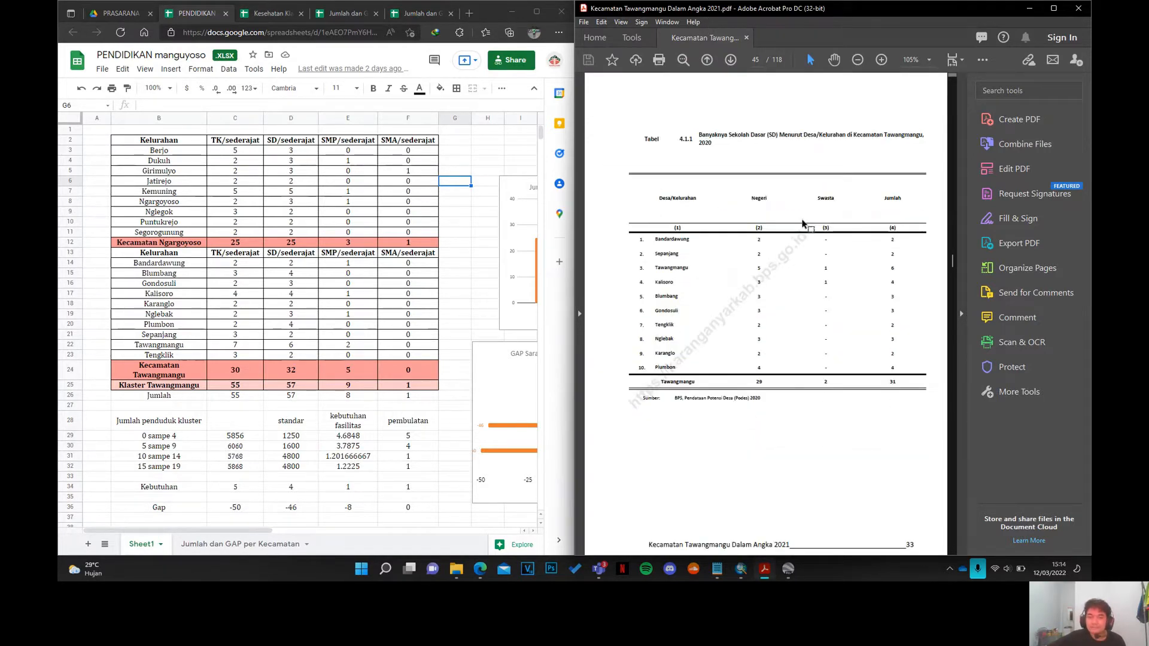
pyautogui.scroll(4, 802, 222)
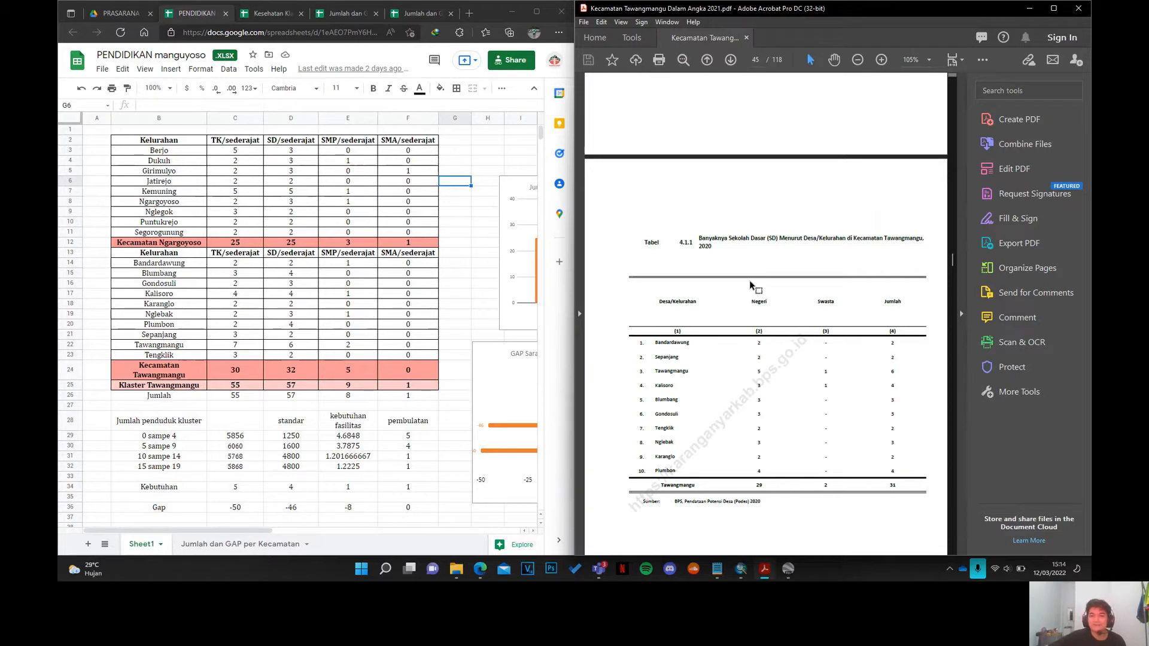
pyautogui.scroll(-5, 750, 280)
pyautogui.scroll(-3, 749, 280)
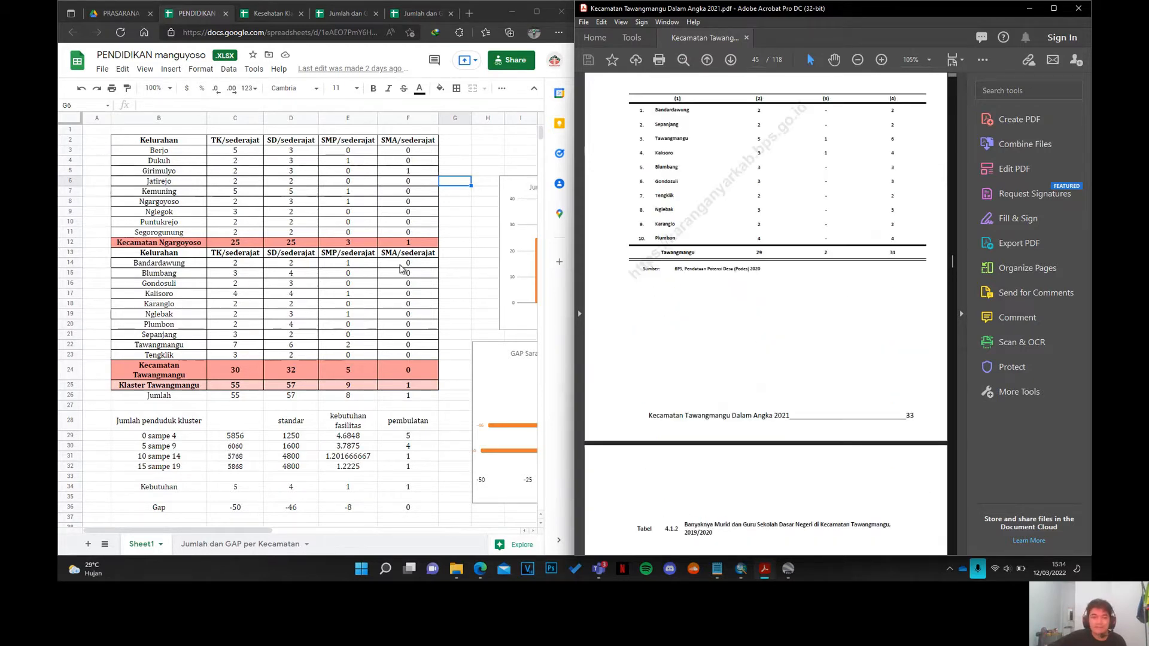
pyautogui.scroll(3, 725, 257)
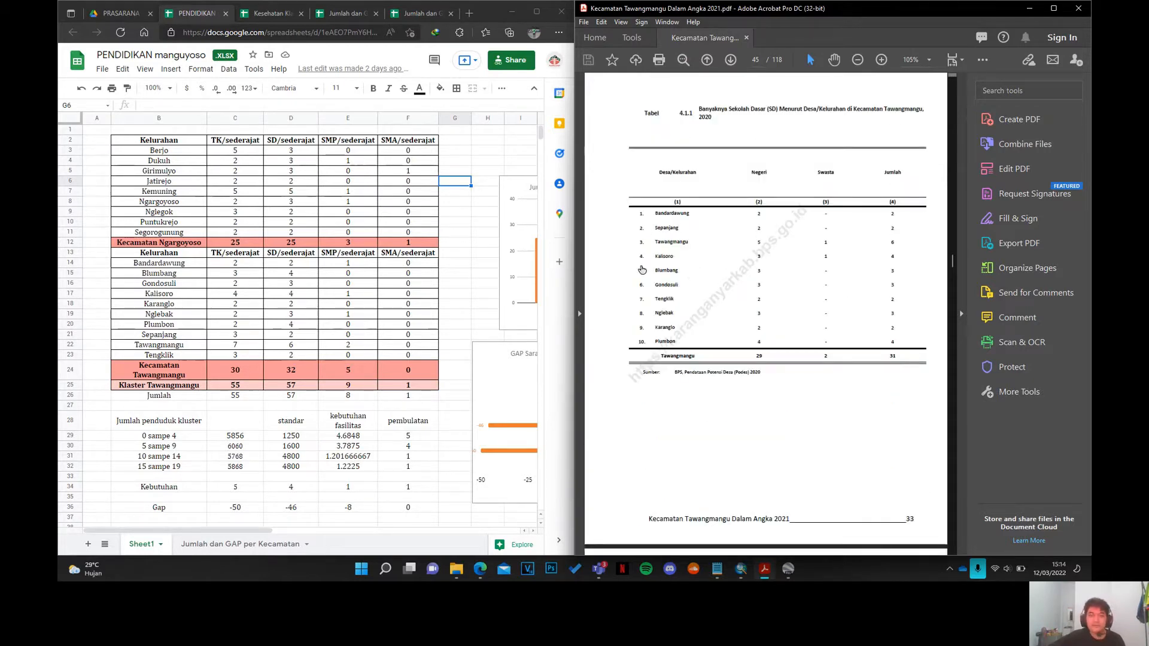
# - Check the Tawangmangu and Tengklik school counts in the PENDIDIKAN manguyoso spreadsheet, including Tengklik's TK and SD values
pyautogui.click(449, 274)
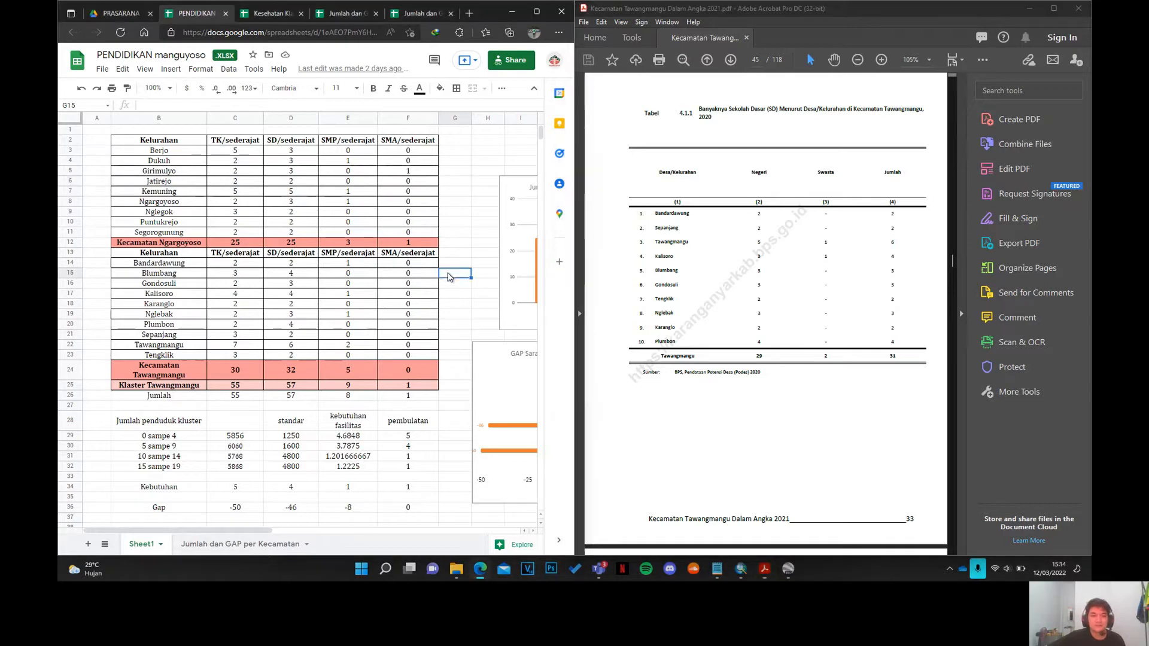
pyautogui.click(234, 345)
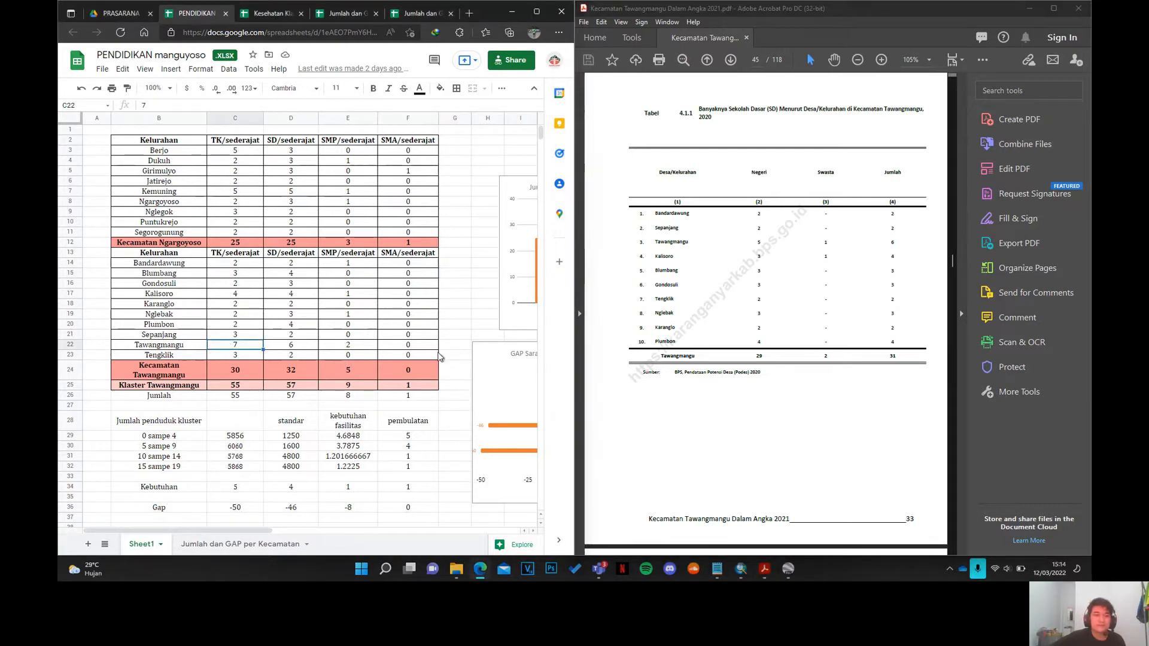
pyautogui.click(416, 356)
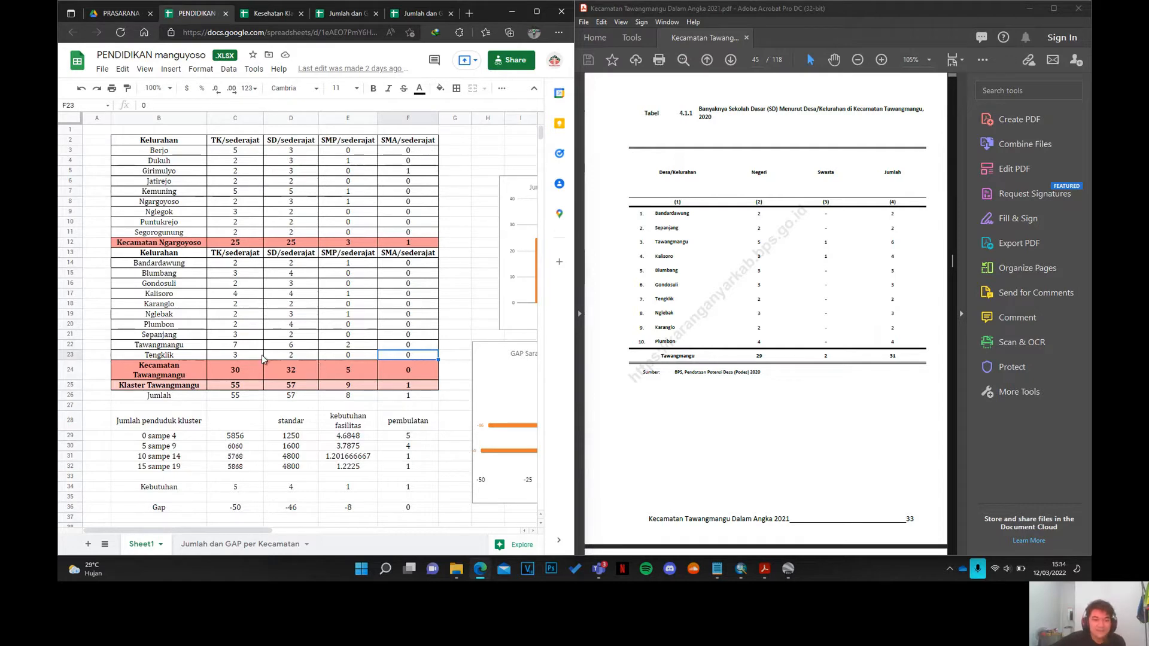
pyautogui.click(462, 336)
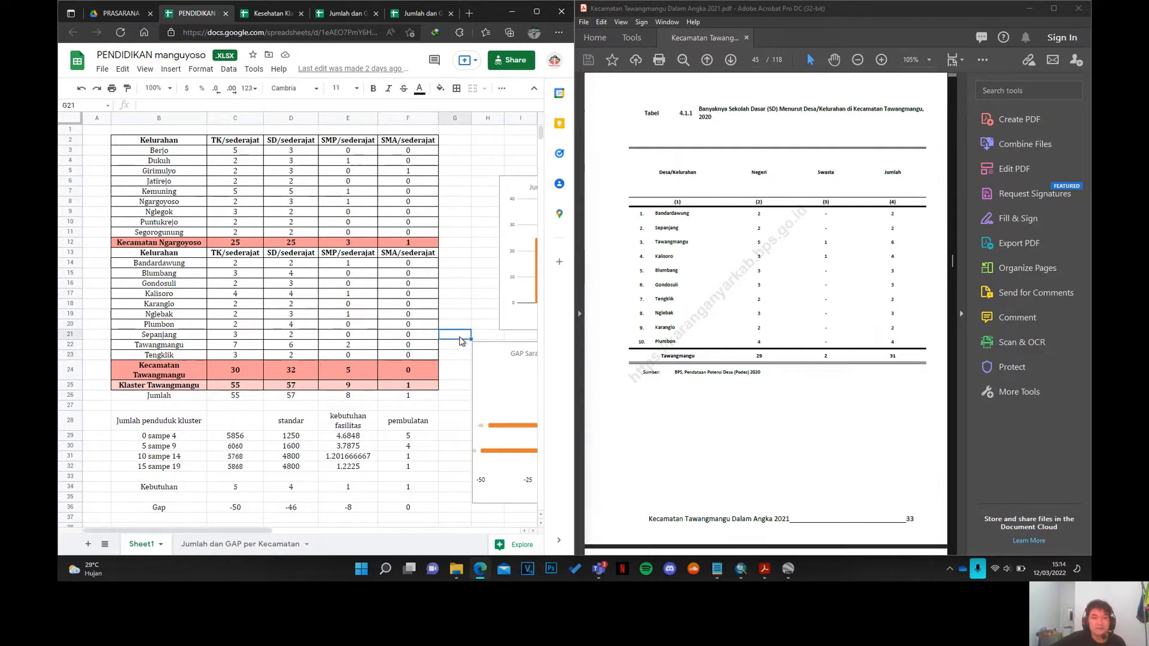
pyautogui.moveTo(158, 355); pyautogui.dragTo(417, 356)
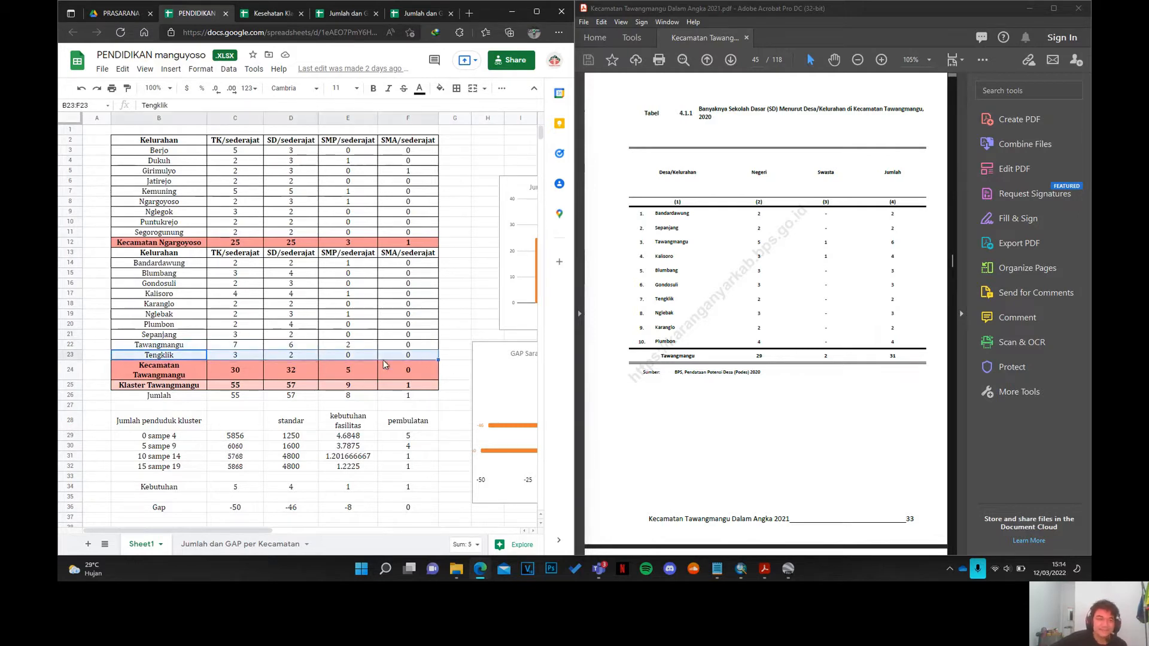
pyautogui.click(222, 357)
pyautogui.click(288, 356)
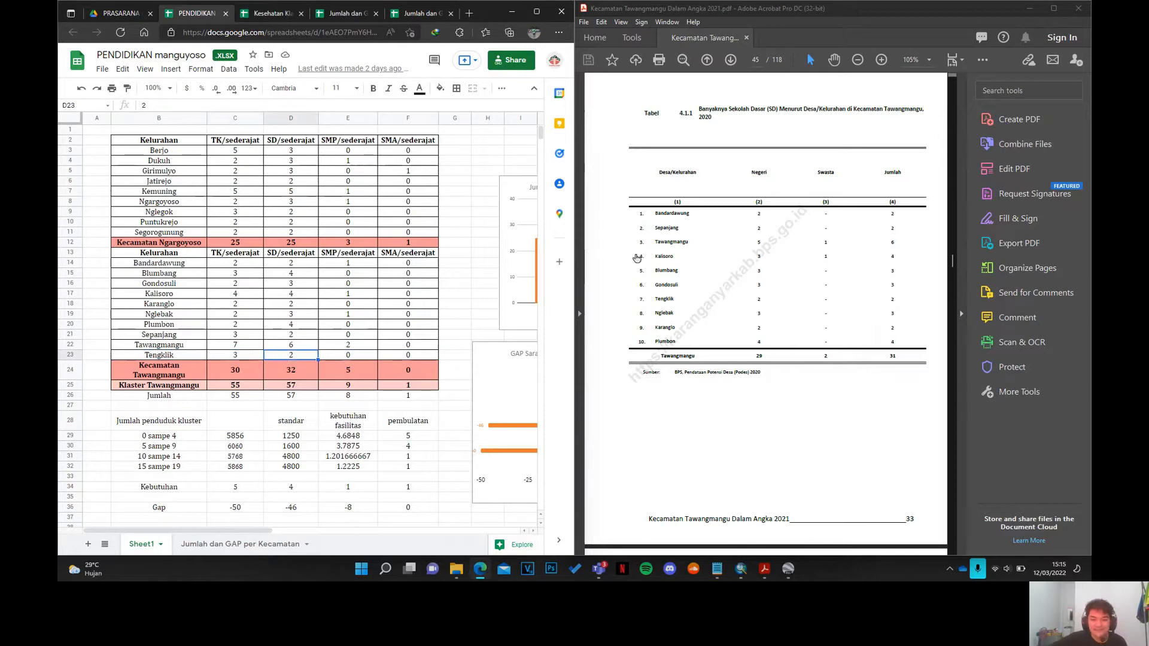
# - Review the PDF's SD, Madrasah Ibtidaiyah (MI) and SMP tables, from table 4.1.1 through table 4.1.9
pyautogui.scroll(2, 731, 159)
pyautogui.scroll(-3, 757, 242)
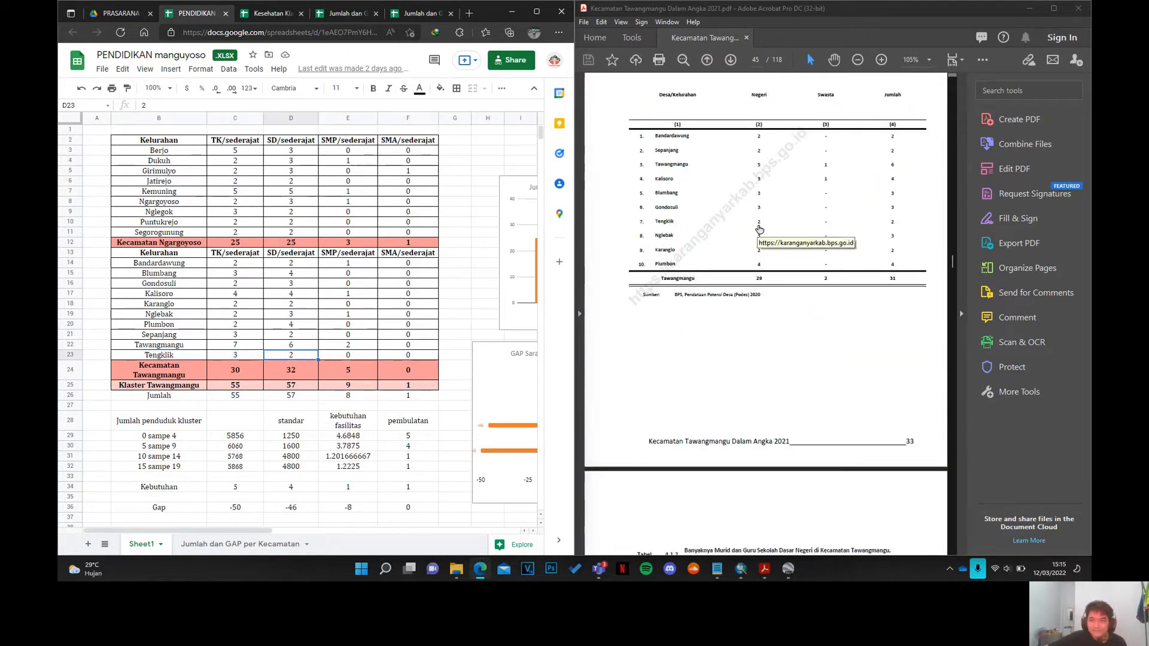
pyautogui.scroll(-8, 759, 251)
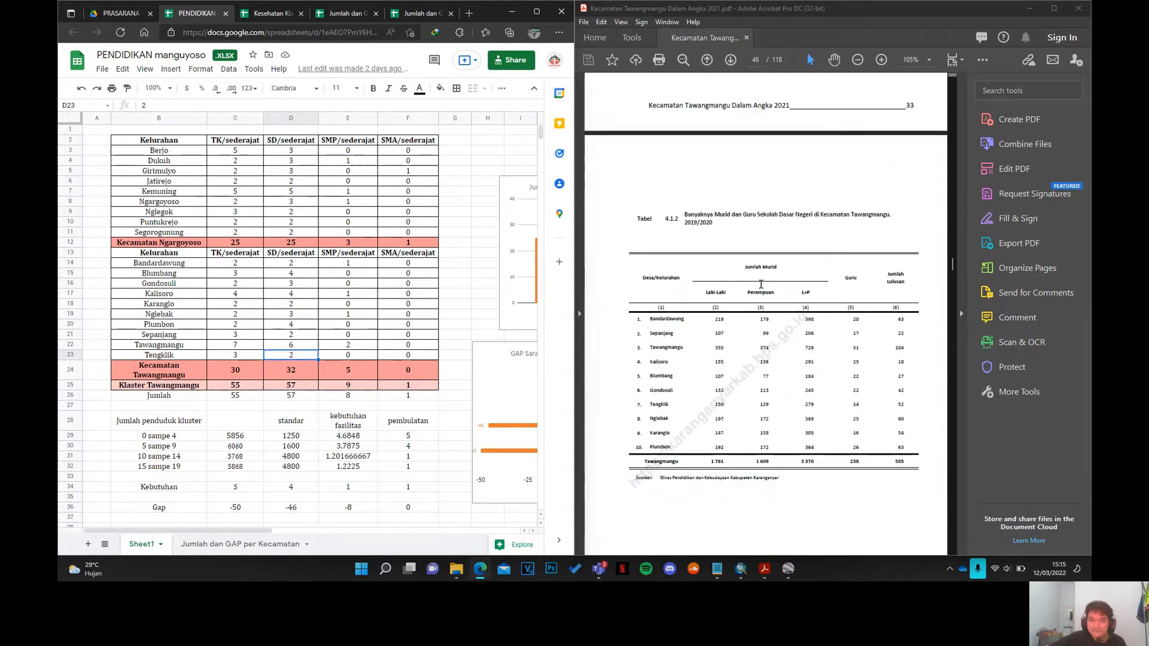
pyautogui.scroll(-10, 760, 285)
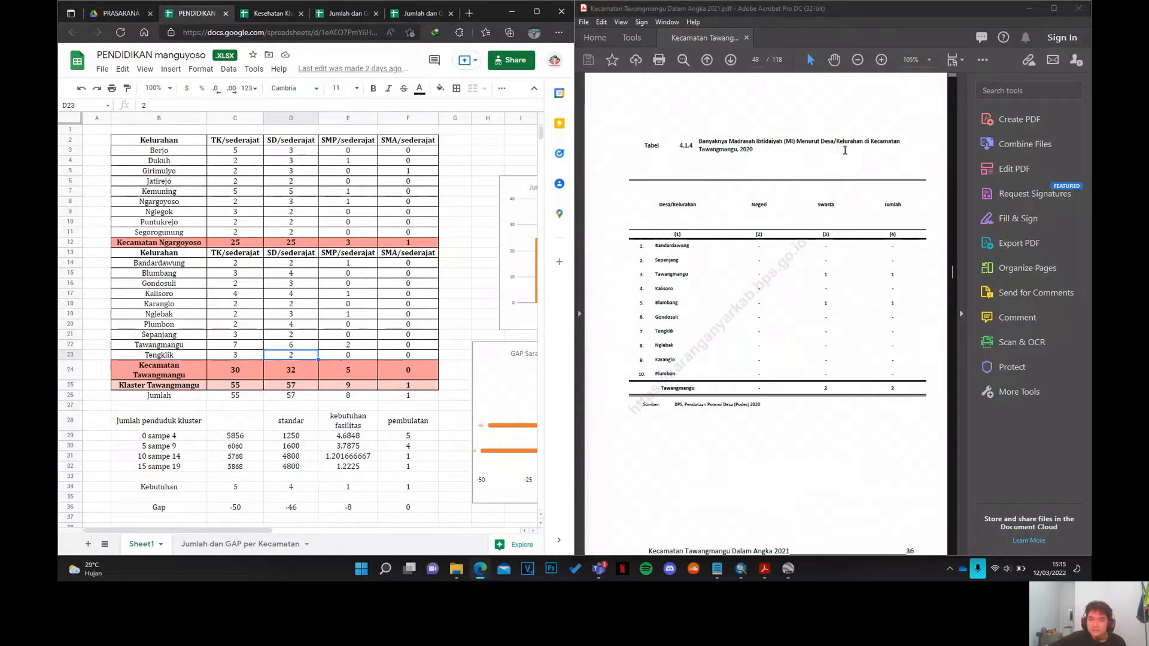
pyautogui.scroll(-10, 760, 345)
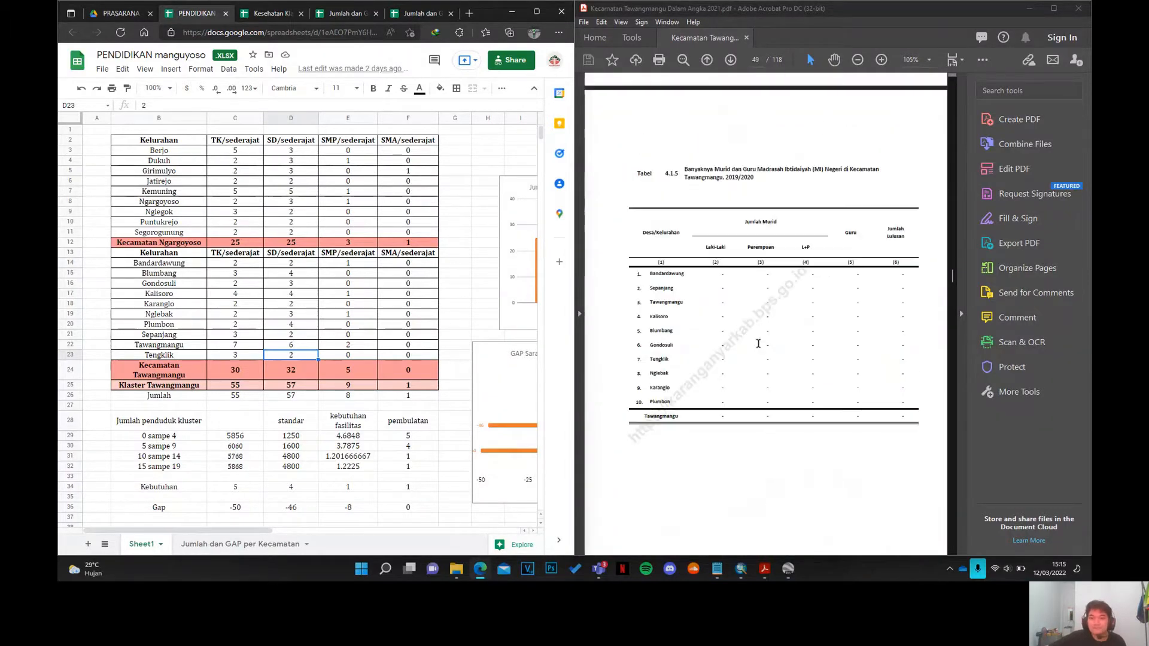
pyautogui.scroll(-7, 759, 344)
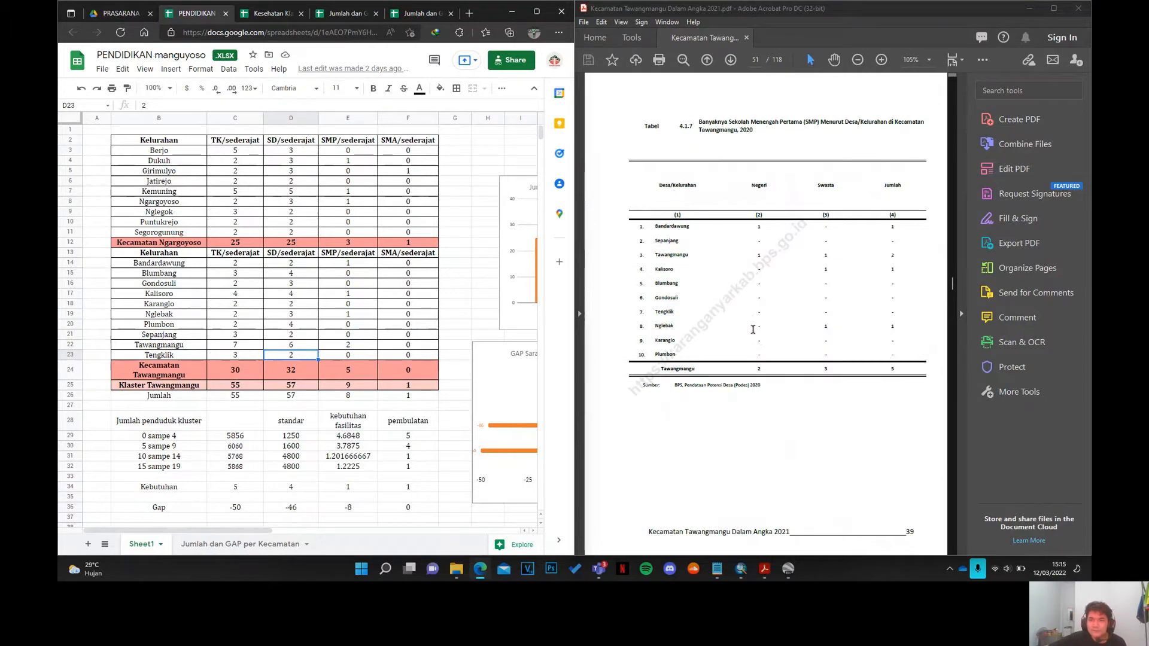
pyautogui.scroll(-10, 789, 305)
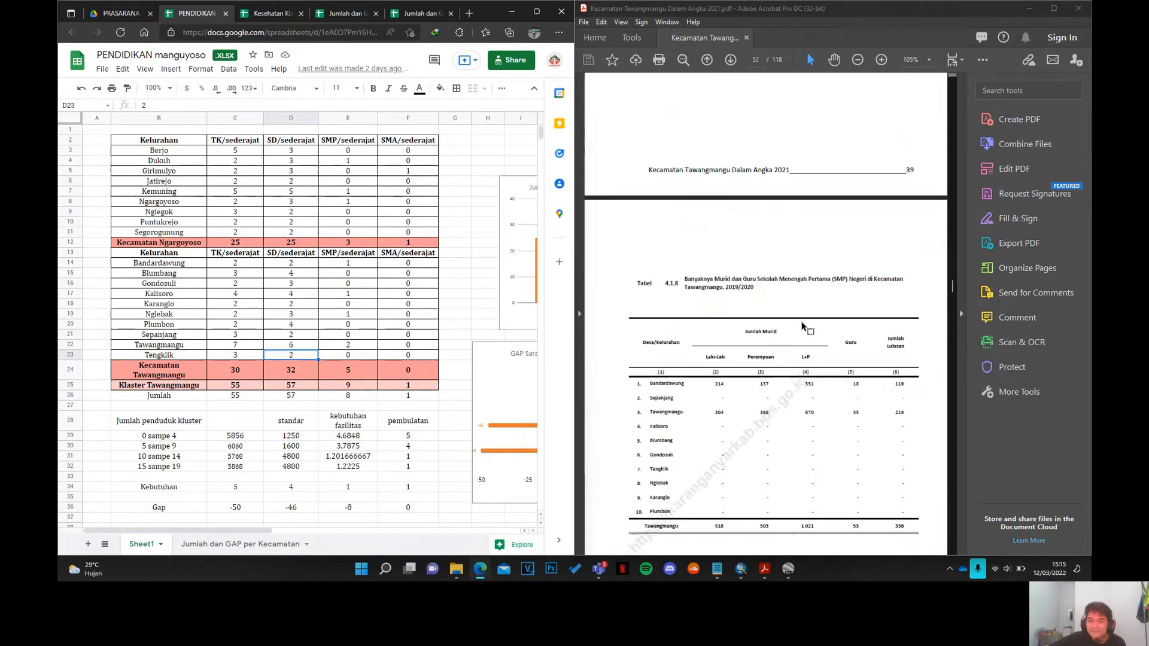
pyautogui.scroll(-10, 803, 328)
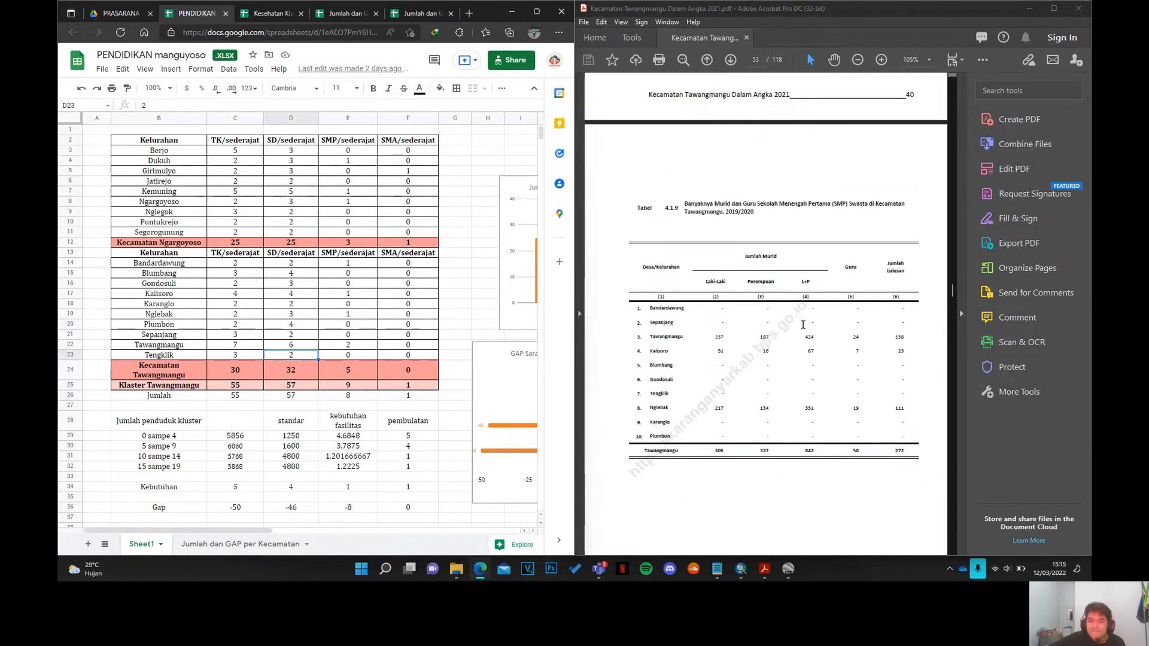
# - Review the PDF's Madrasah Tsanawiyah (MTs), SMA, Madrasah Aliyah (MA) and SMK tables, from table 4.1.10 onward
pyautogui.scroll(-12, 803, 328)
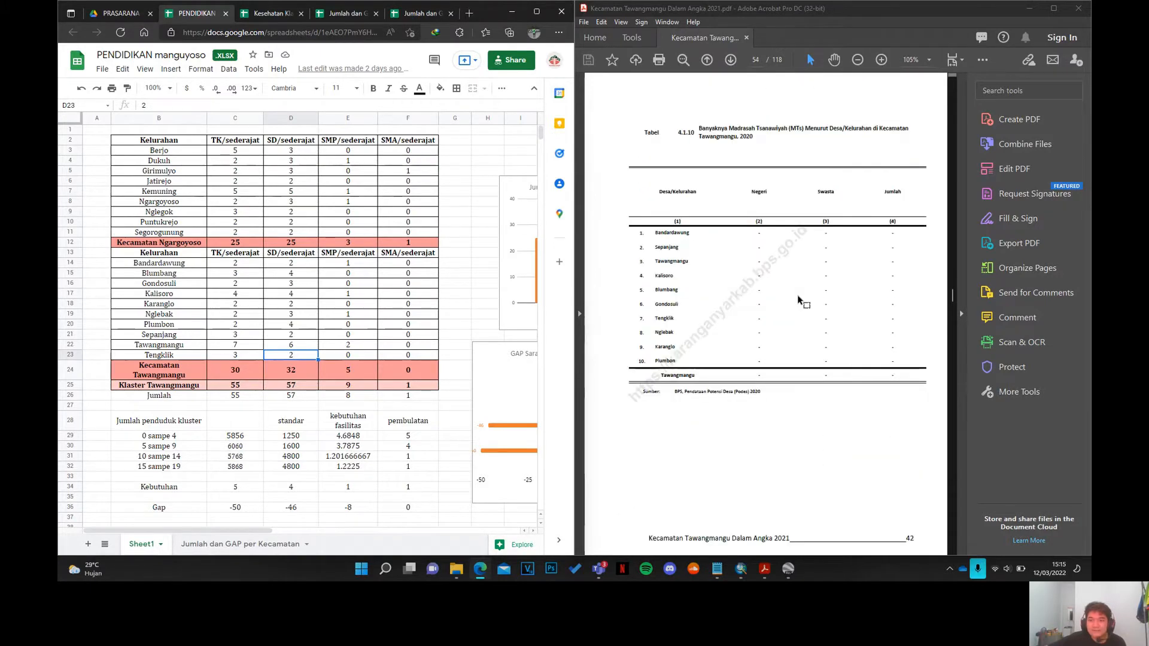
pyautogui.scroll(-10, 798, 298)
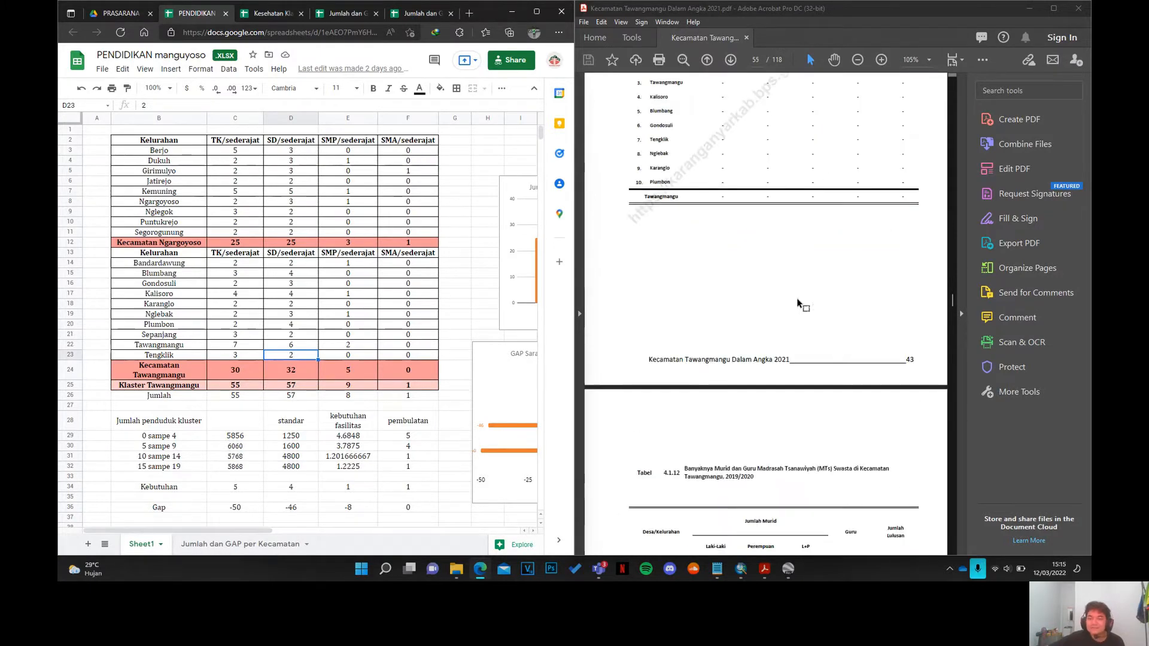
pyautogui.scroll(-10, 788, 328)
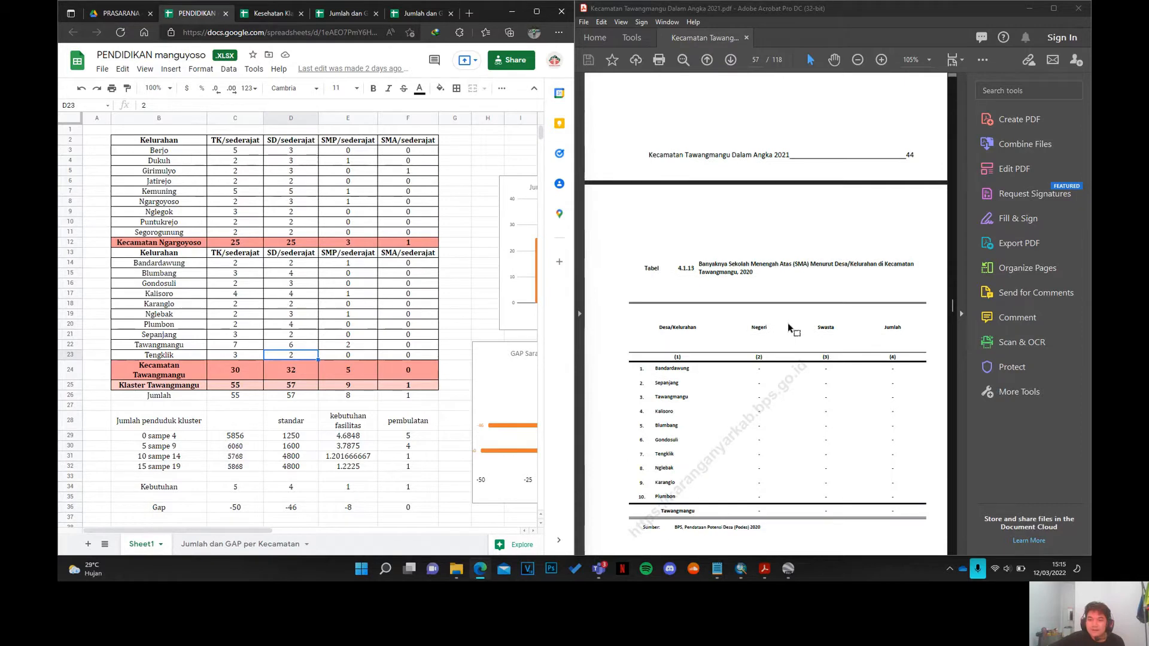
pyautogui.scroll(-20, 818, 319)
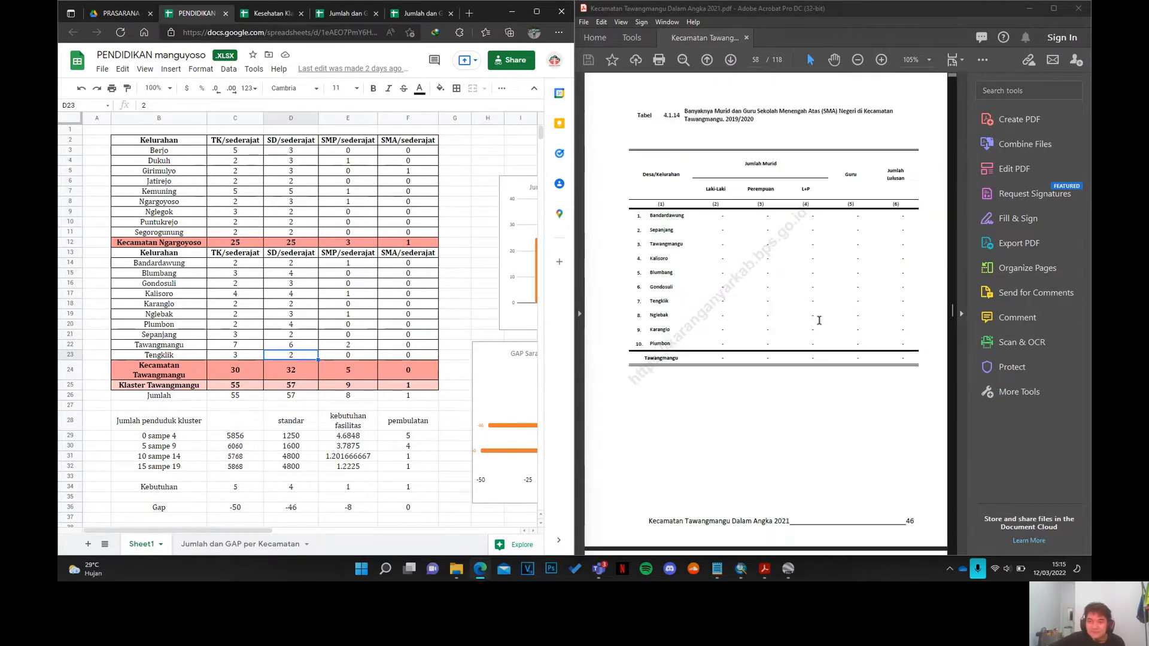
pyautogui.scroll(-10, 819, 319)
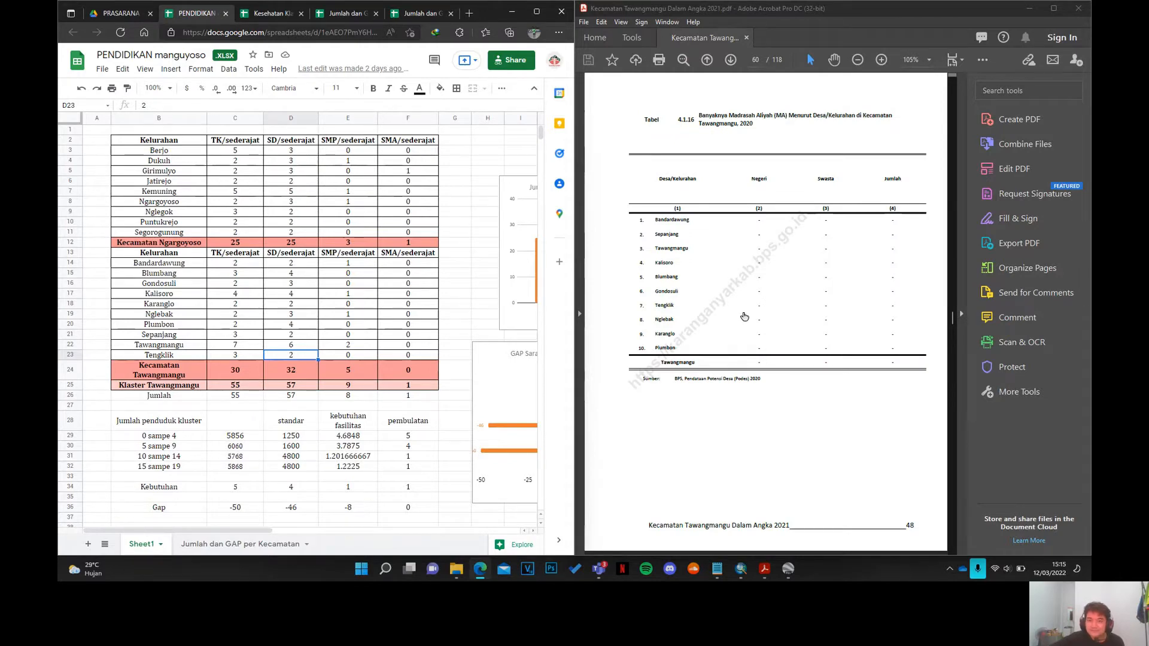
pyautogui.scroll(-5, 745, 317)
pyautogui.scroll(-10, 761, 305)
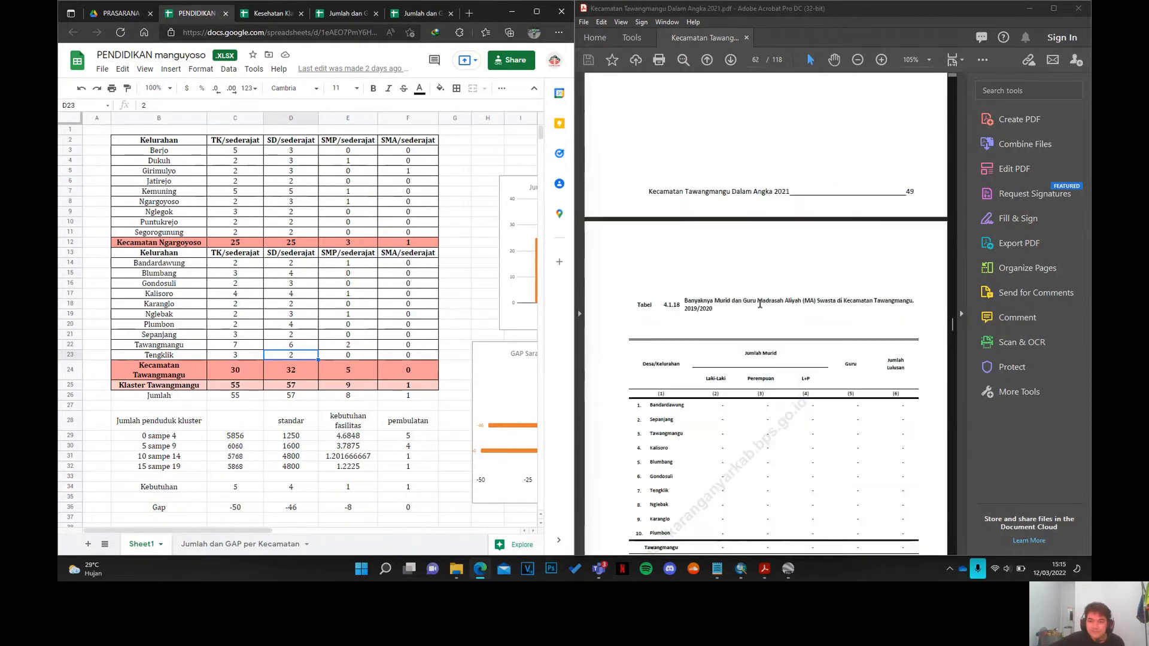
pyautogui.scroll(-6, 748, 303)
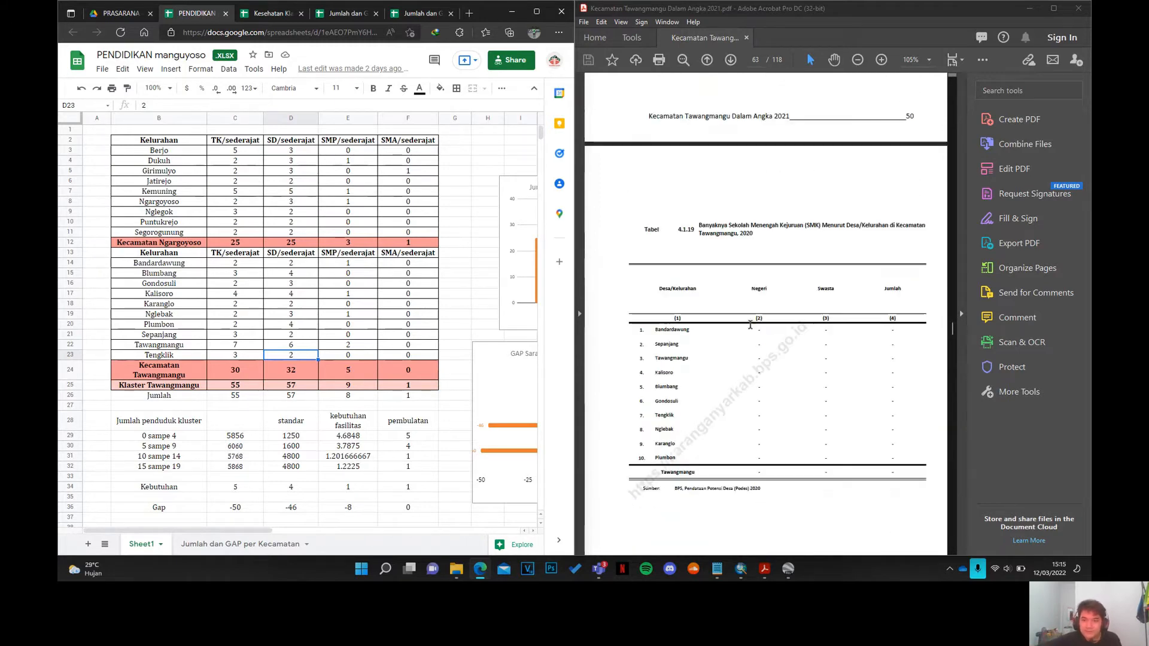
pyautogui.scroll(-10, 753, 312)
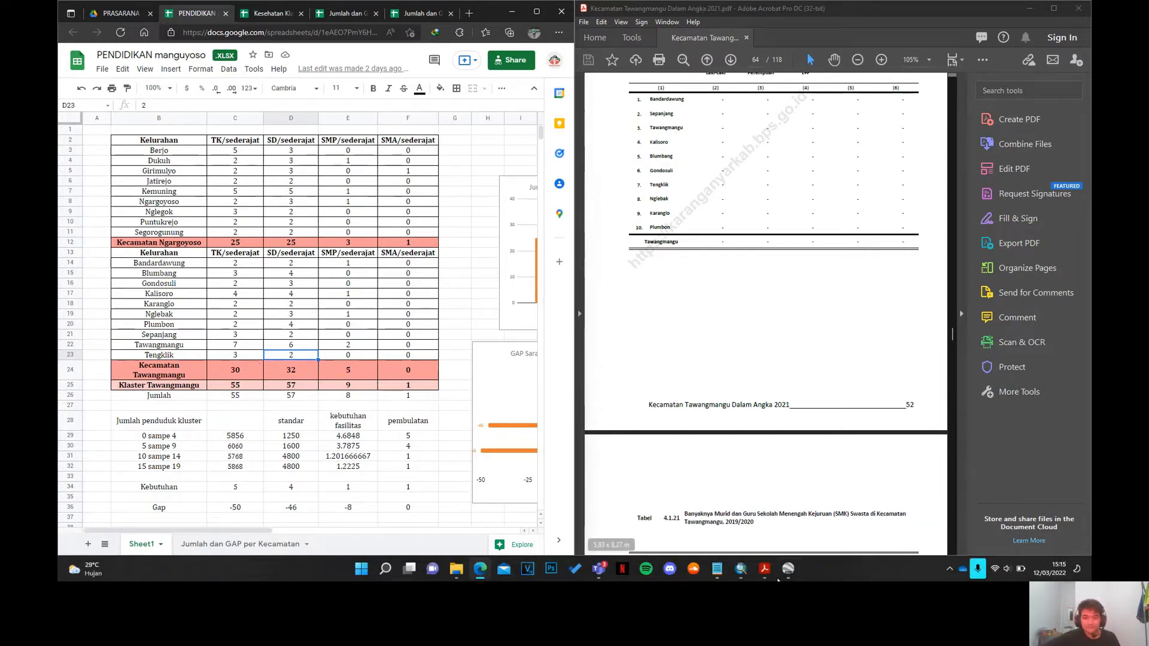
# - Switch to Google Earth Pro and search for "pendidikan tengklik"
pyautogui.hotkey('alt', 'Tab')
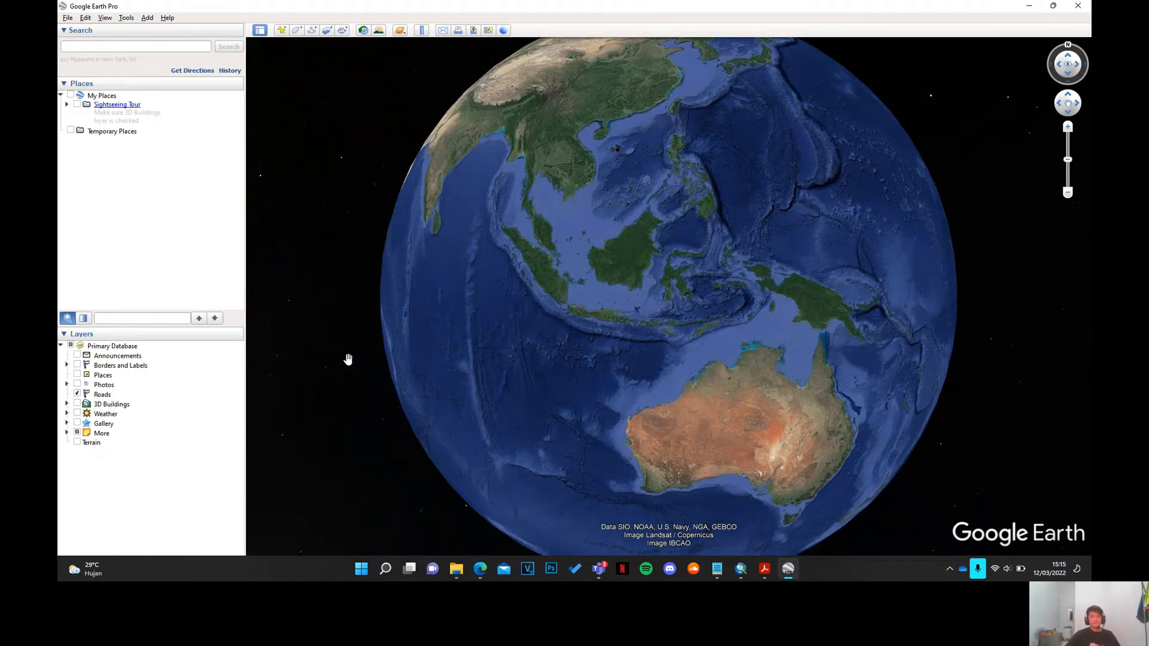
pyautogui.click(123, 48)
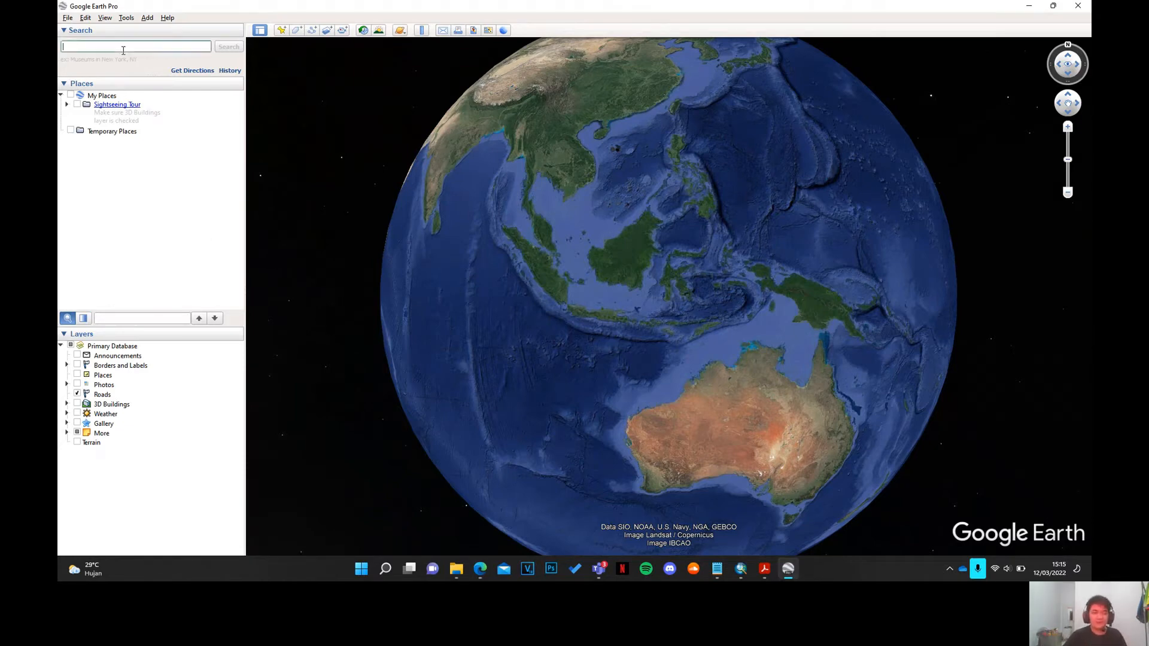
pyautogui.write('pendidikan ')
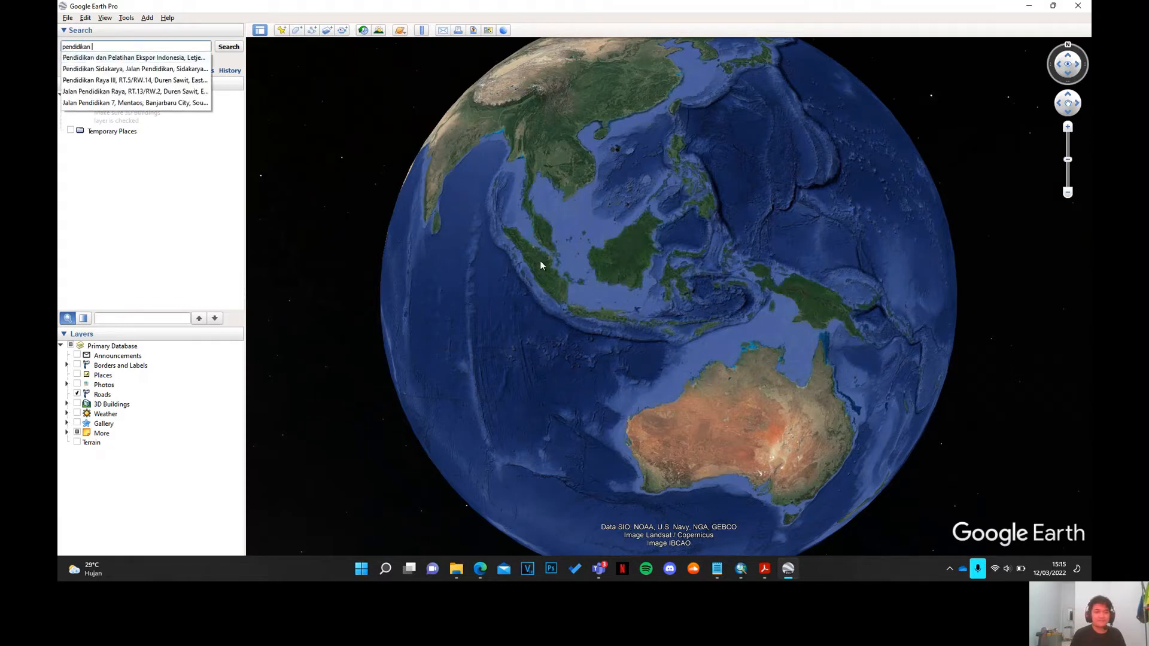
pyautogui.write('tengklik')
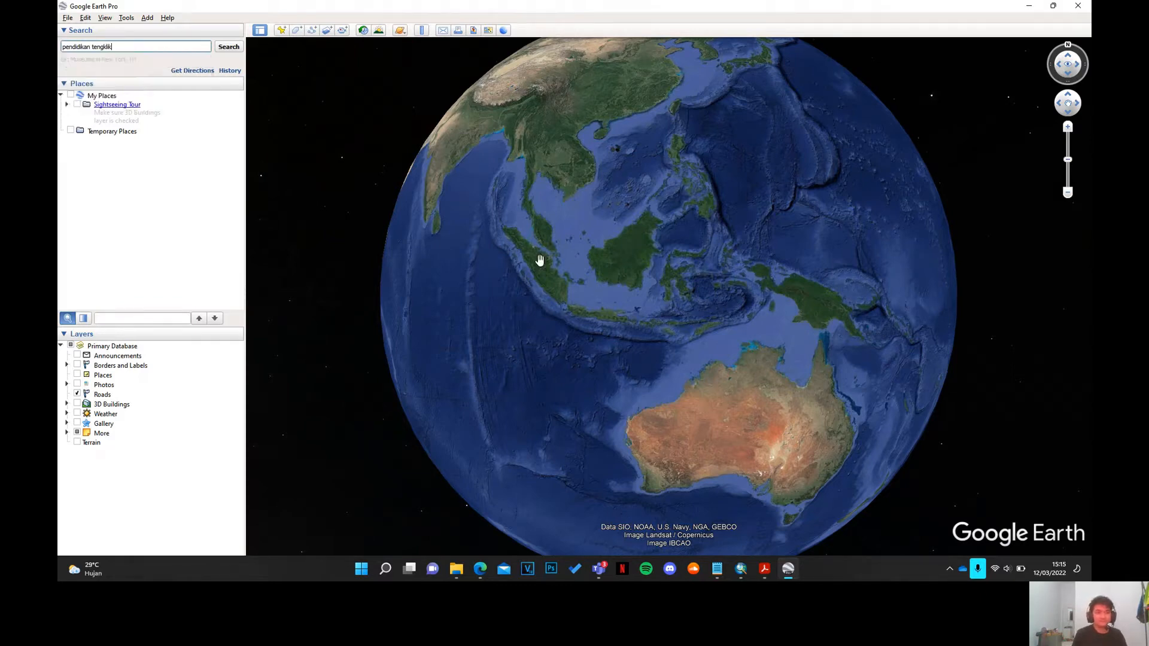
pyautogui.press('Return')
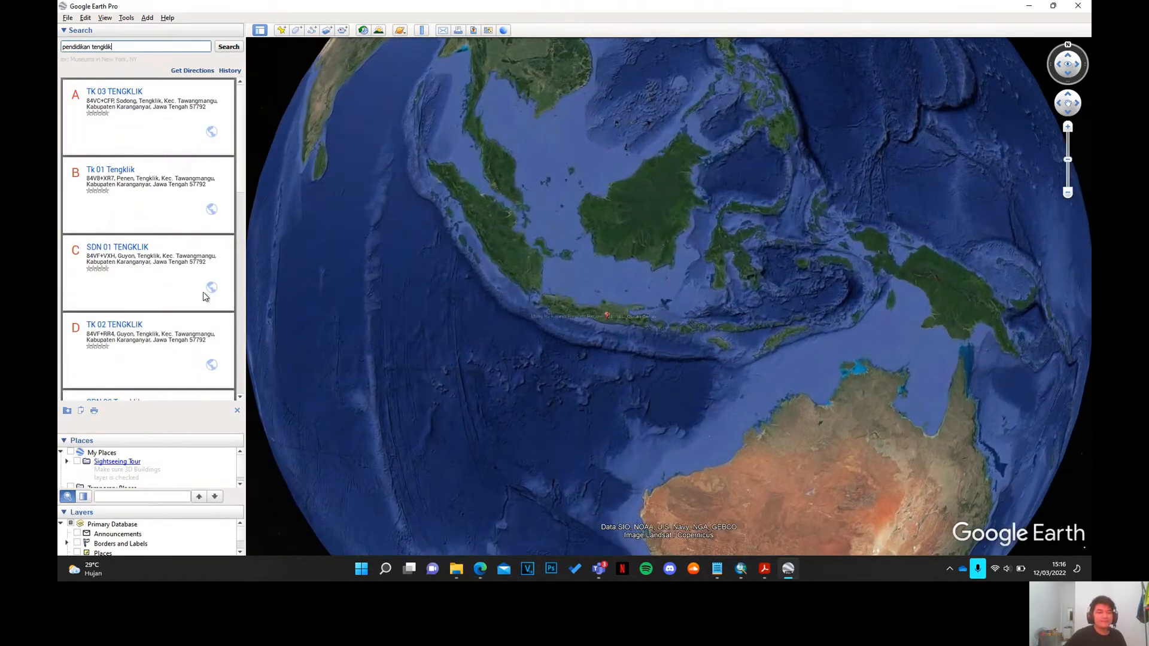
# - Examine the full list of search results for education facilities in Tengklik and their map locations
pyautogui.scroll(-1, 192, 293)
pyautogui.scroll(-3, 153, 341)
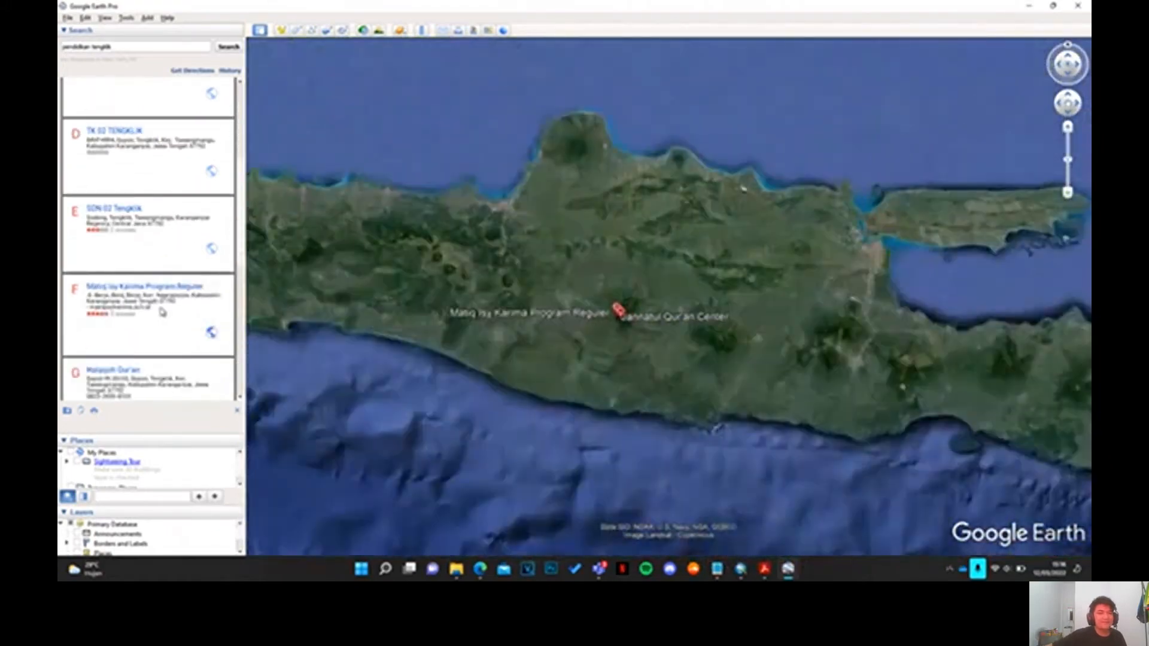
pyautogui.scroll(5, 154, 352)
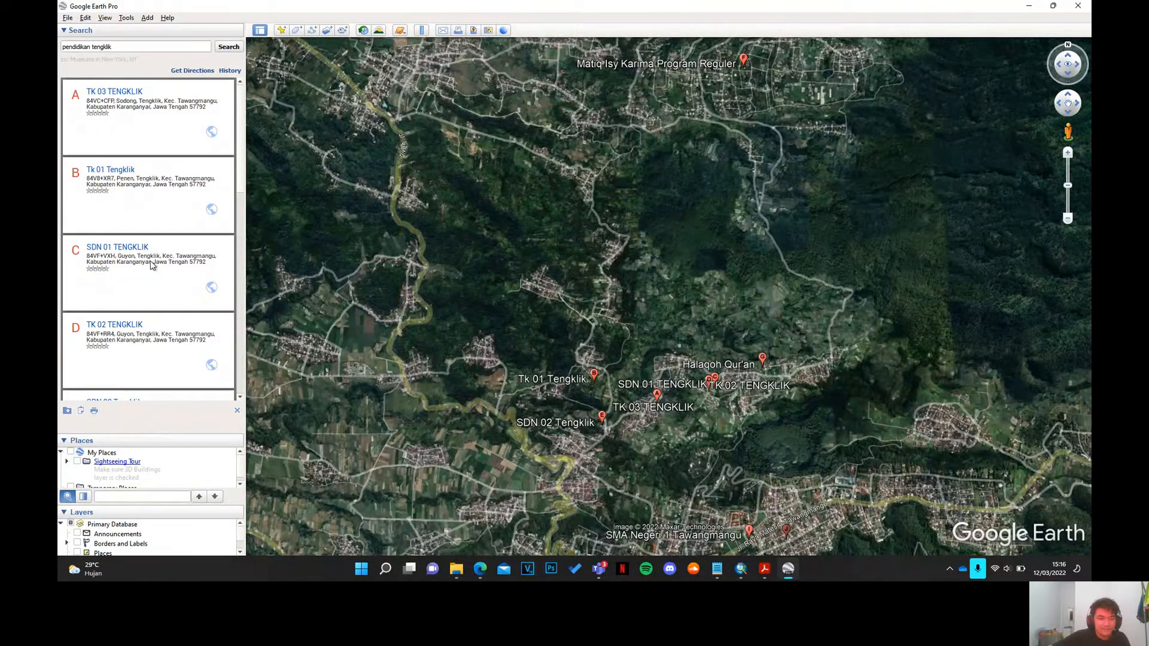
pyautogui.scroll(-1, 151, 266)
pyautogui.scroll(-1, 125, 307)
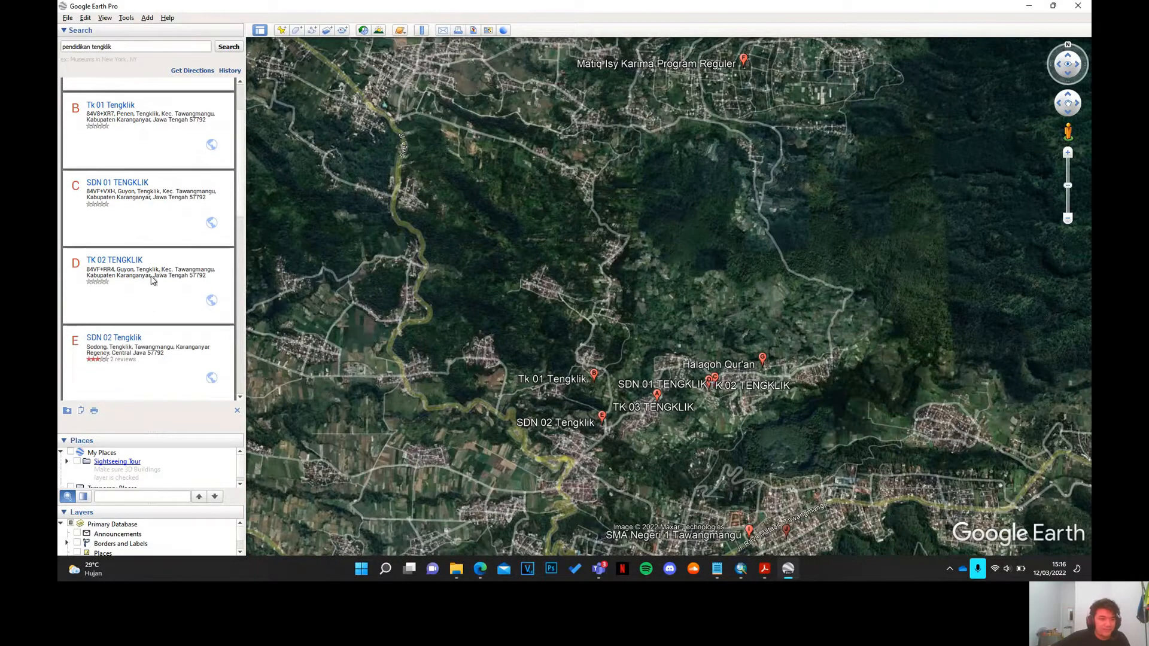
pyautogui.scroll(-2, 146, 281)
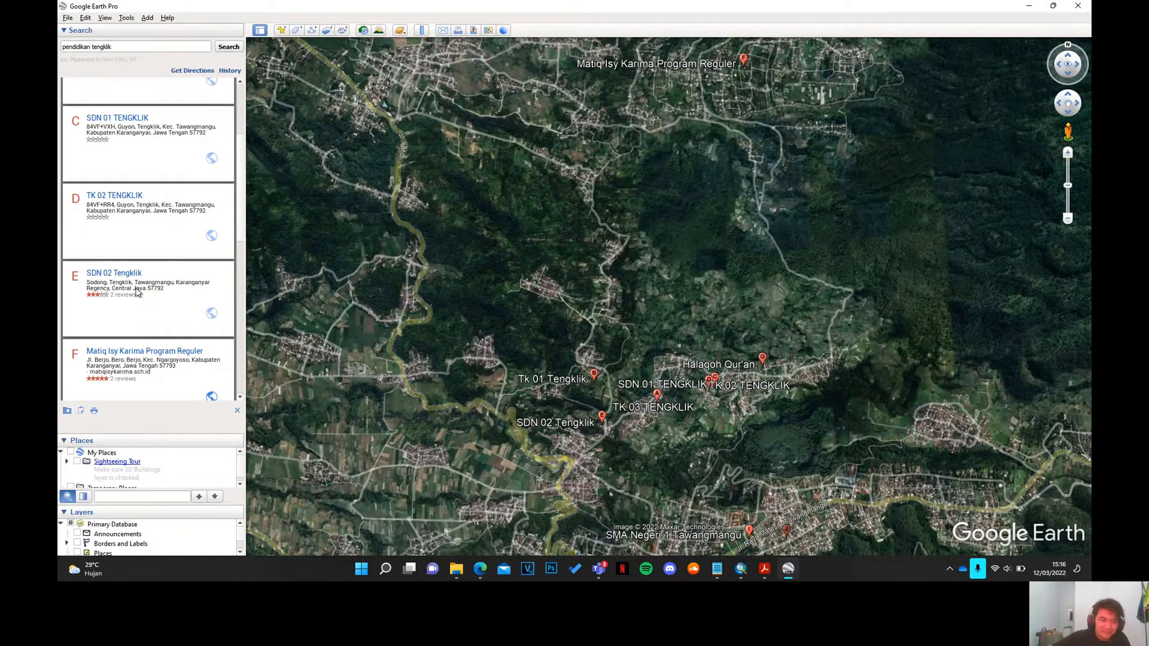
pyautogui.scroll(-3, 138, 290)
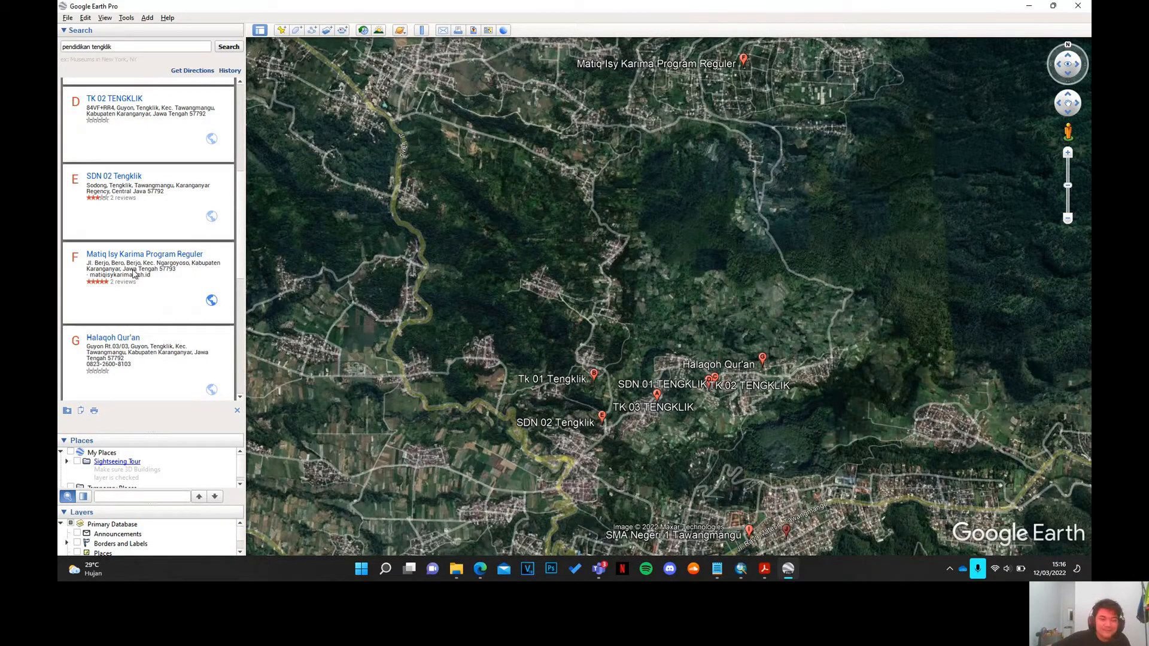
pyautogui.scroll(-1, 135, 270)
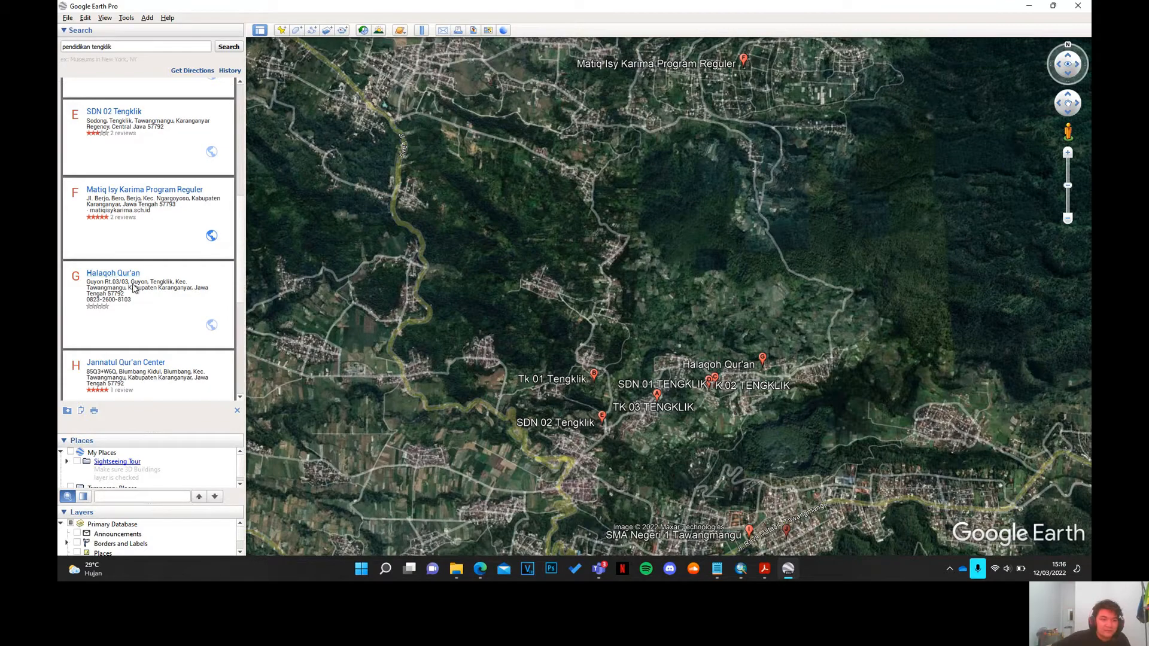
pyautogui.scroll(-3, 170, 293)
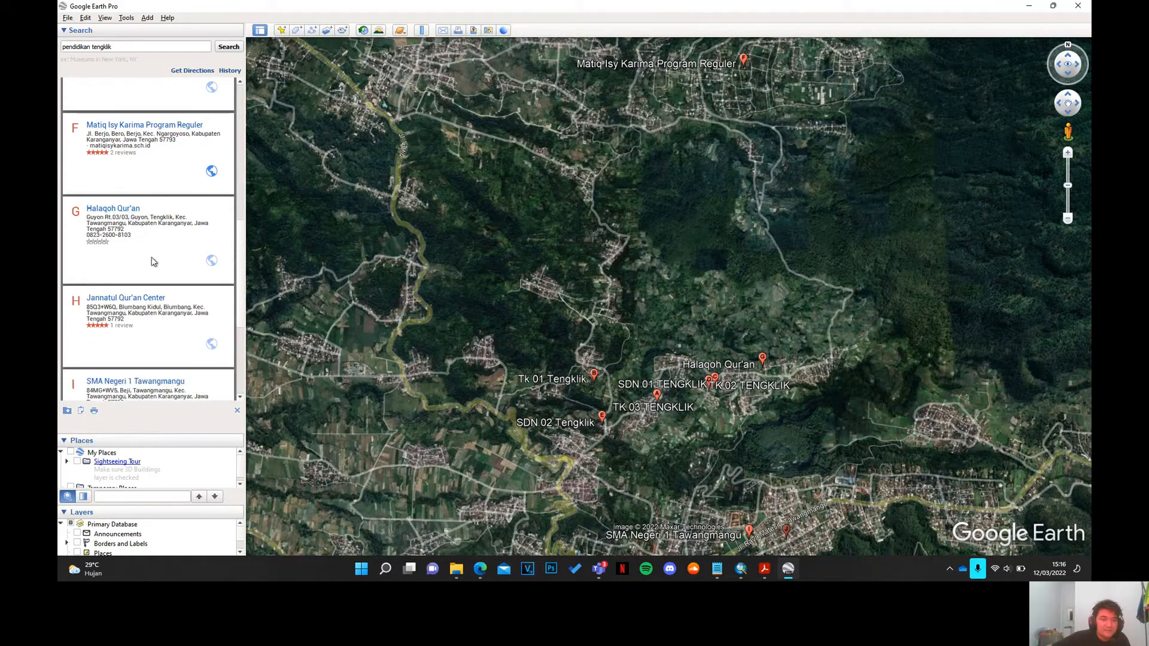
pyautogui.scroll(-1, 149, 258)
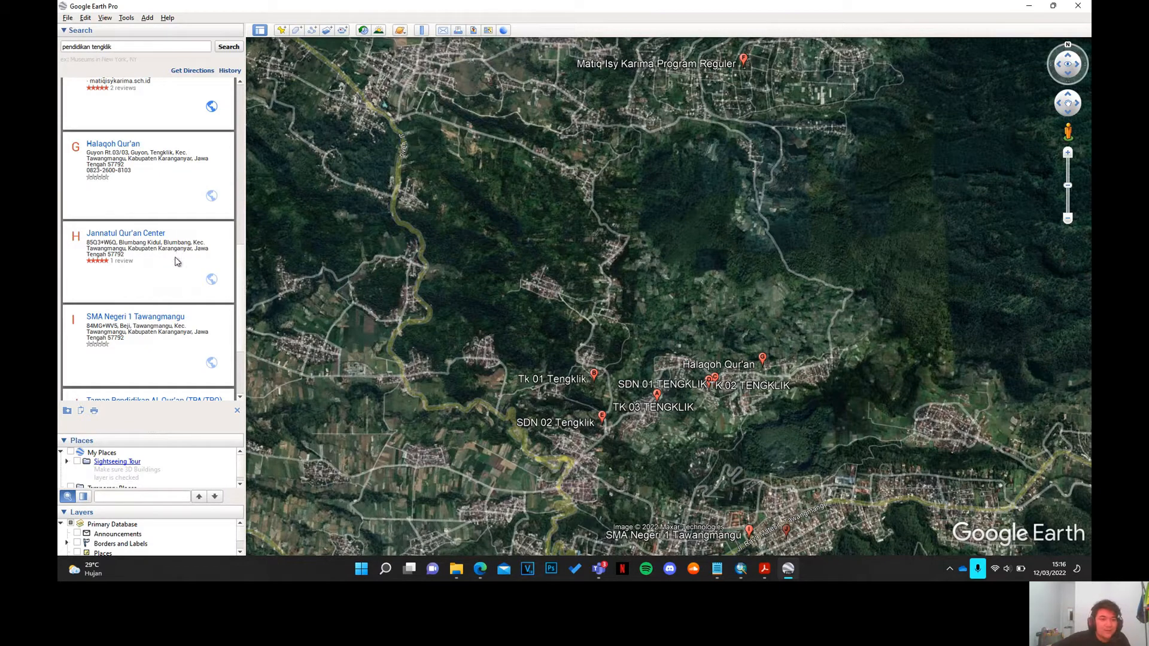
pyautogui.scroll(-3, 175, 261)
pyautogui.scroll(20, 167, 279)
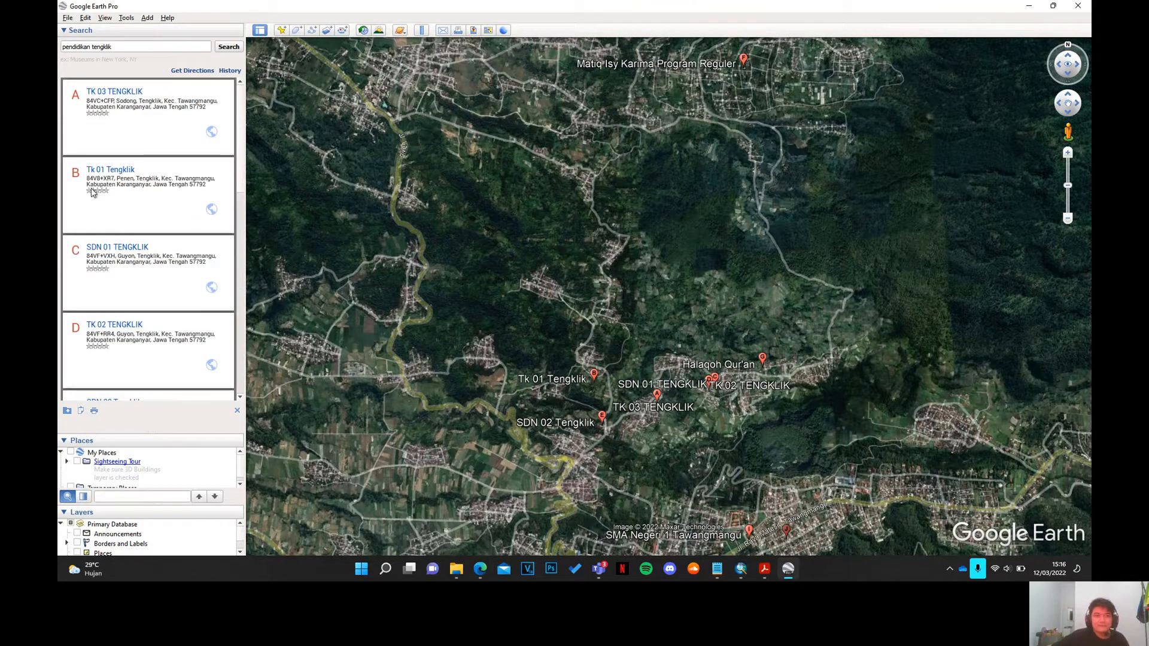
# - Compare Tengklik's TK and SD counts in the PENDIDIKAN manguyoso spreadsheet with the schools in the Google Earth search results
pyautogui.click(480, 569)
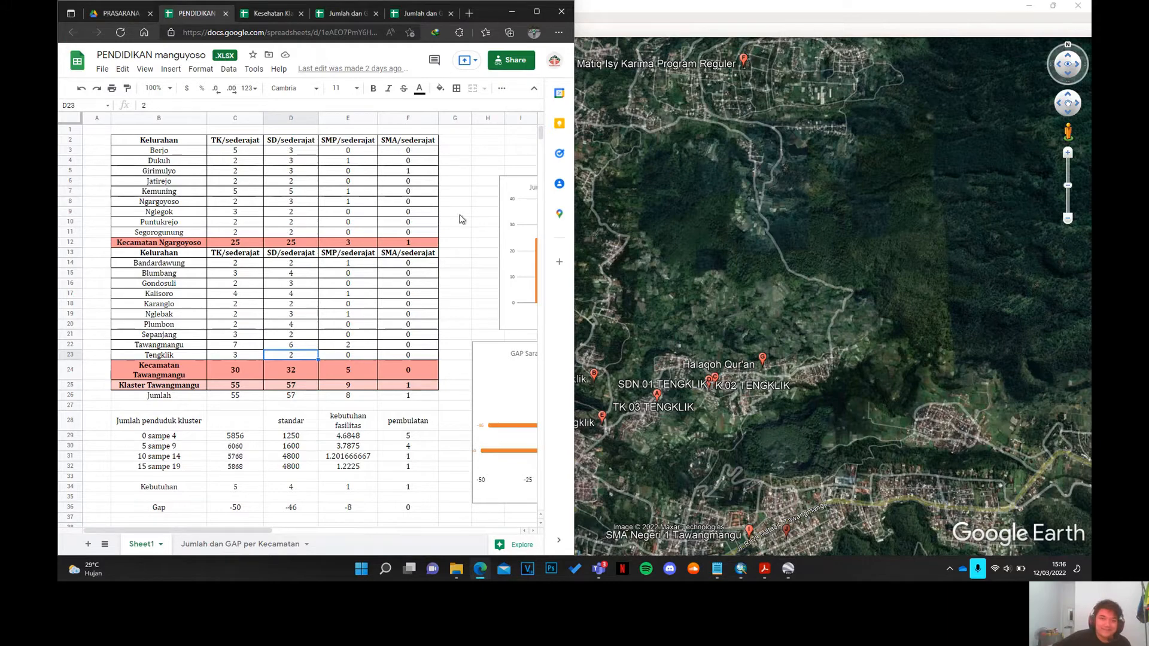
pyautogui.click(661, 11)
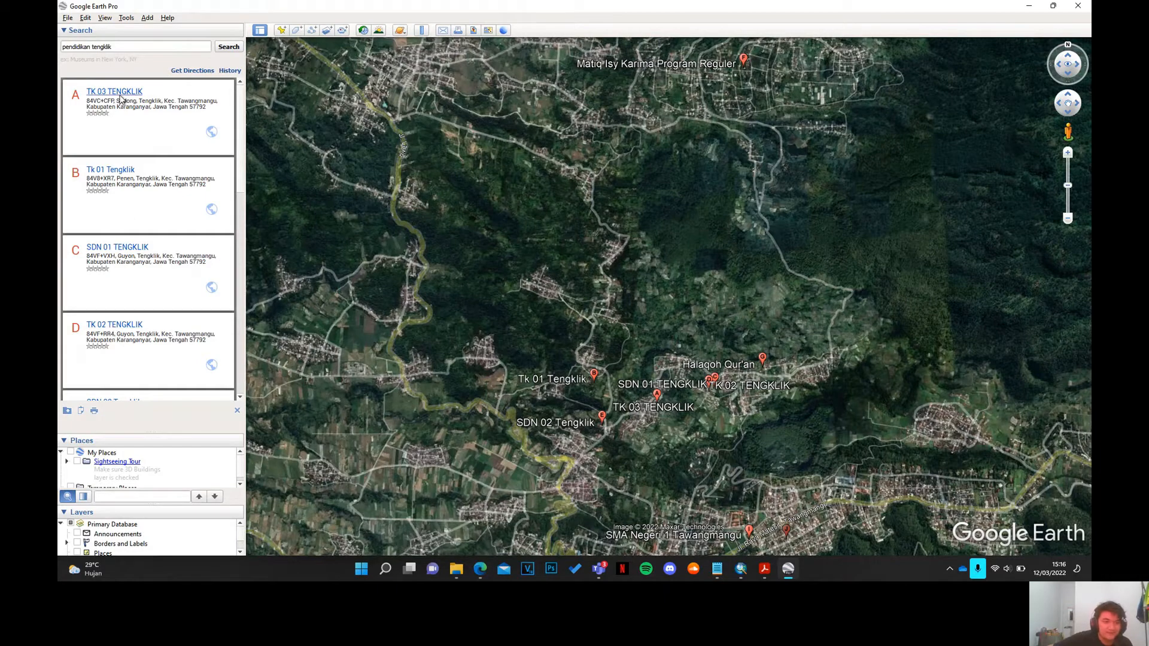
pyautogui.scroll(-1, 146, 226)
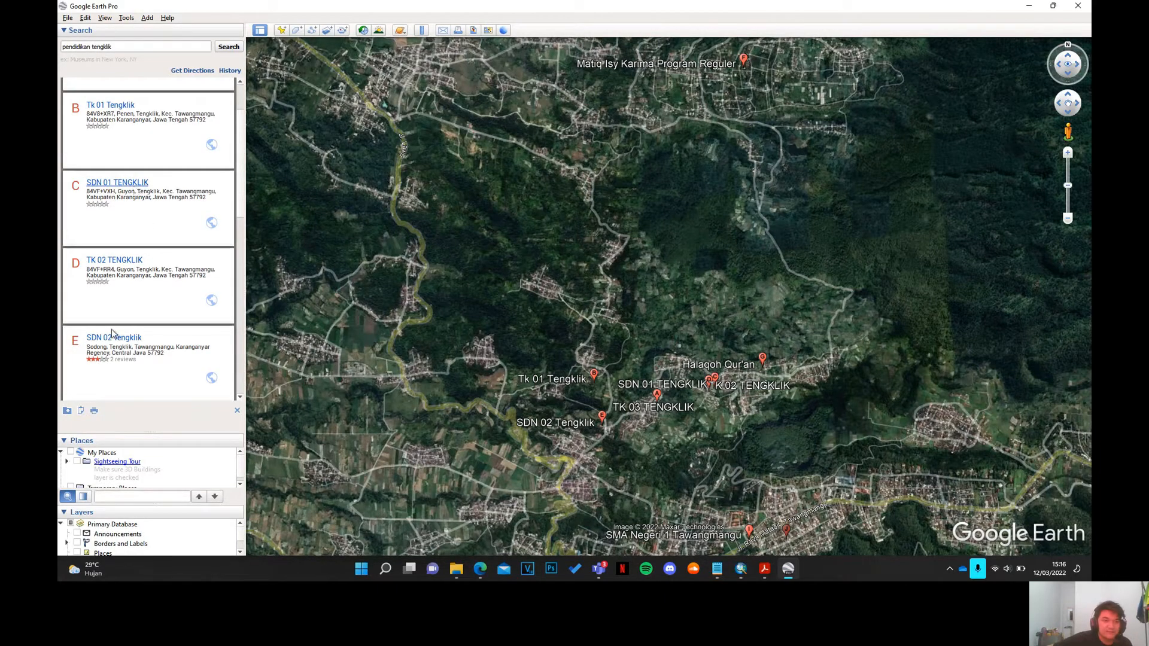
pyautogui.scroll(1, 111, 344)
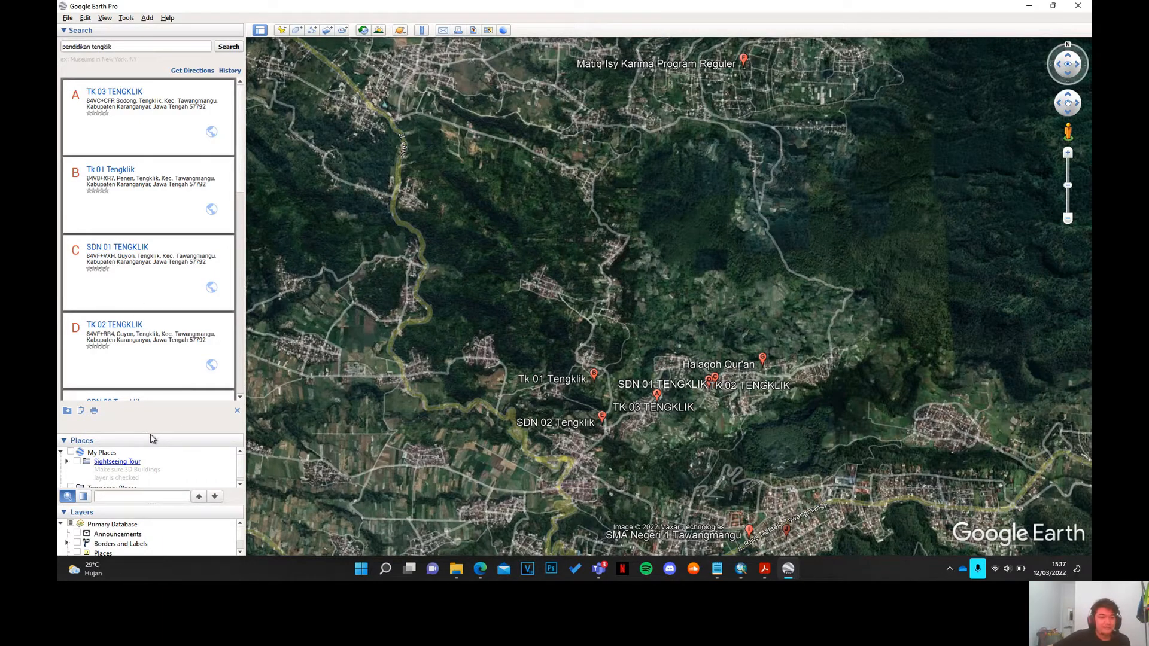
# - Save the search results TK 03 TENGKLIK, Tk 01 Tengklik and SDN 01 TENGKLIK to My Places
pyautogui.moveTo(137, 439); pyautogui.dragTo(134, 392)
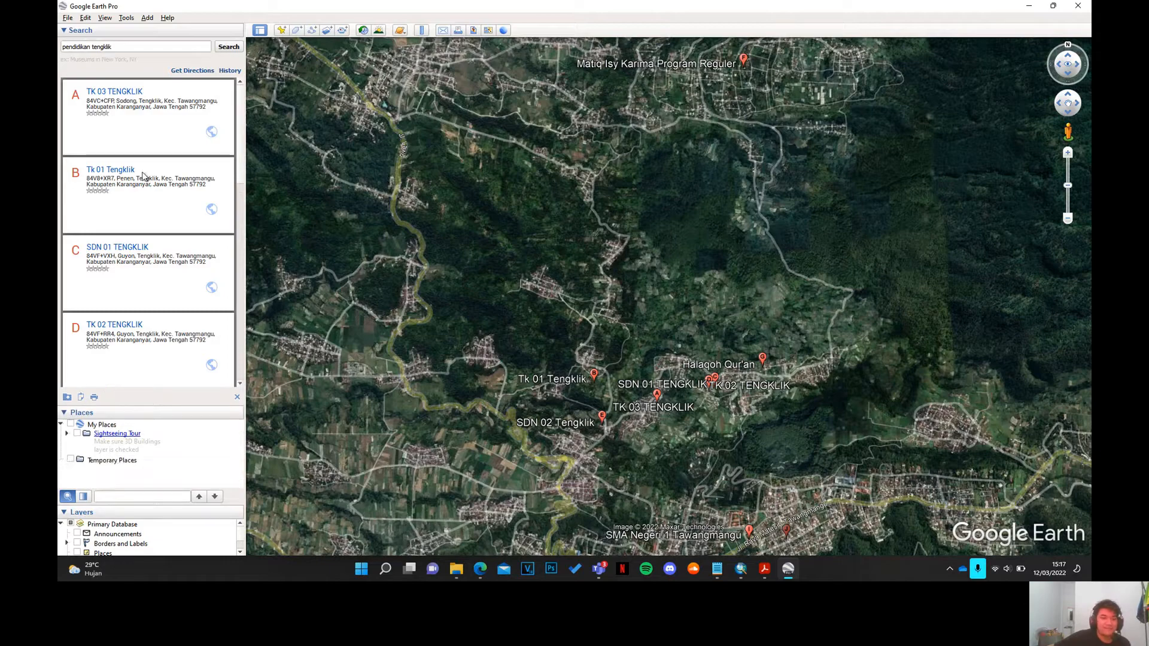
pyautogui.rightClick(146, 127)
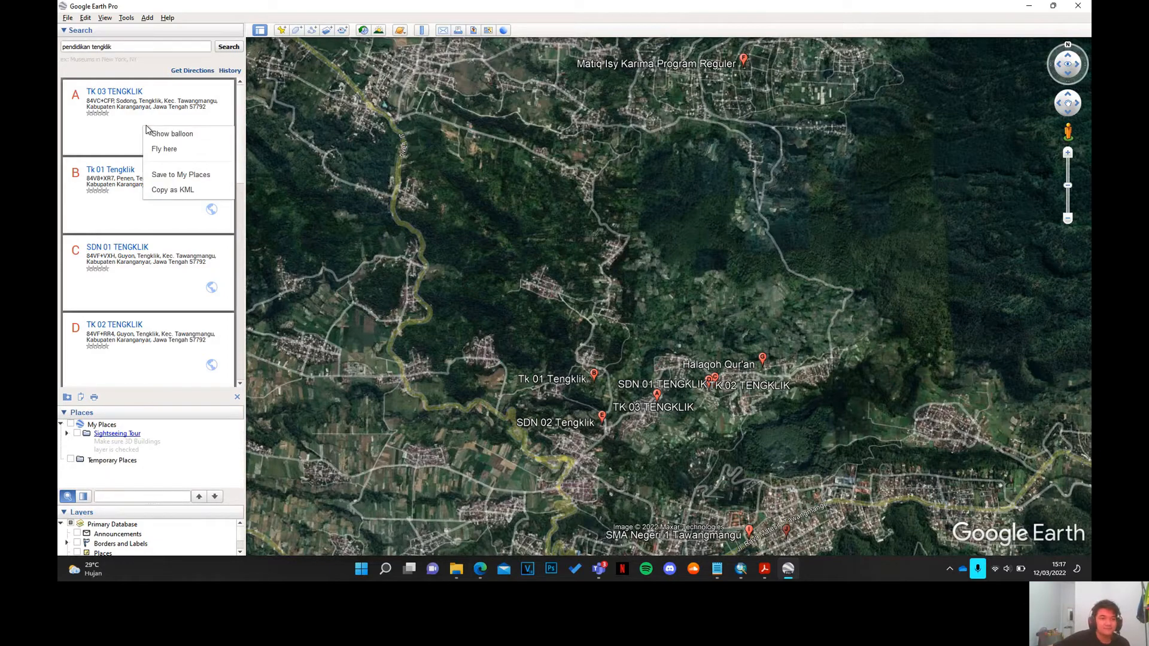
pyautogui.click(173, 174)
pyautogui.rightClick(178, 221)
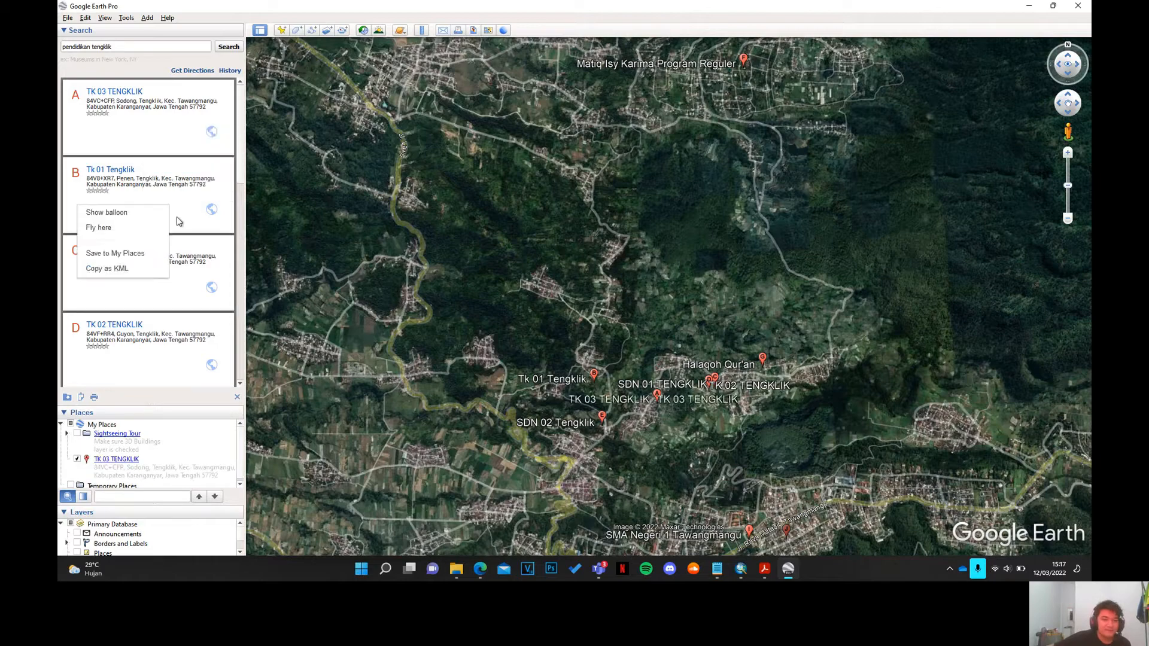
pyautogui.click(123, 254)
pyautogui.rightClick(154, 289)
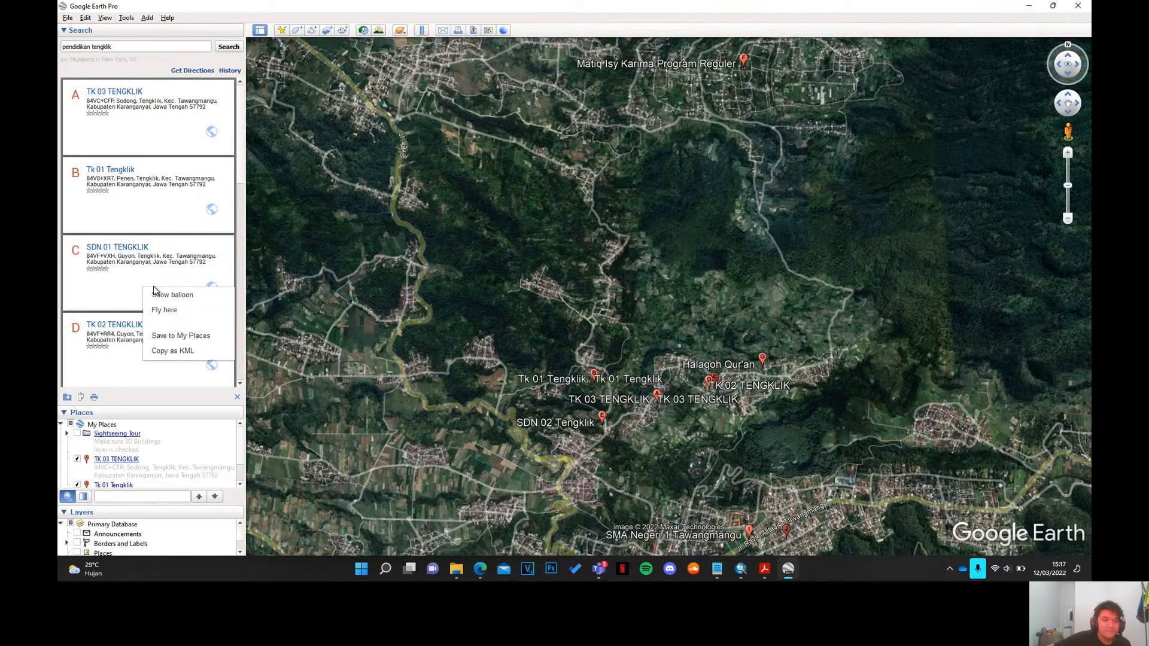
pyautogui.click(192, 337)
# - Save the search results TK 02 TENGKLIK and SDN 02 Tengklik to My Places
pyautogui.scroll(-1, 150, 287)
pyautogui.rightClick(67, 241)
pyautogui.click(128, 295)
pyautogui.scroll(-1, 120, 287)
pyautogui.rightClick(65, 247)
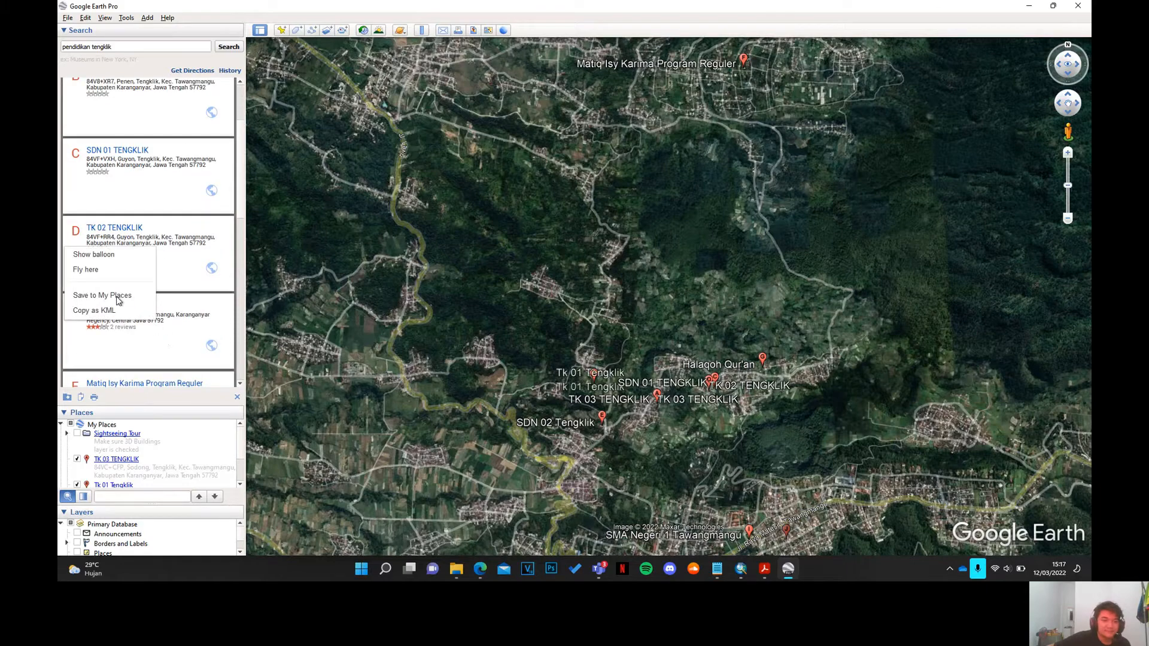
pyautogui.click(117, 297)
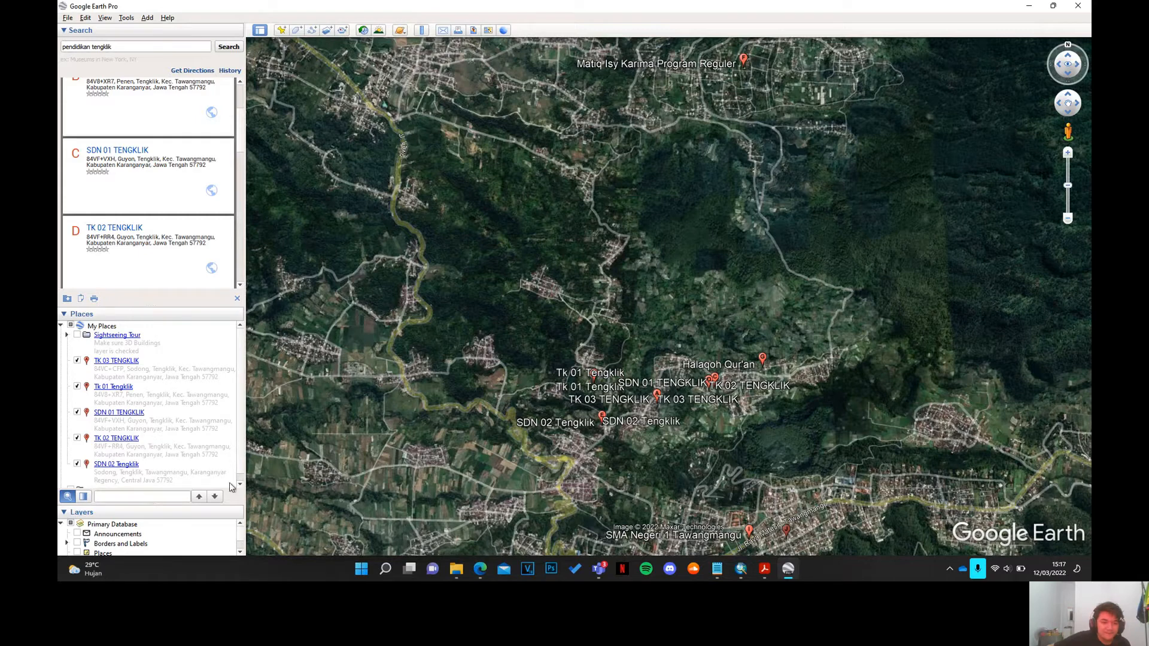
# - Create a new folder named "Pendidikan" in My Places
pyautogui.rightClick(101, 328)
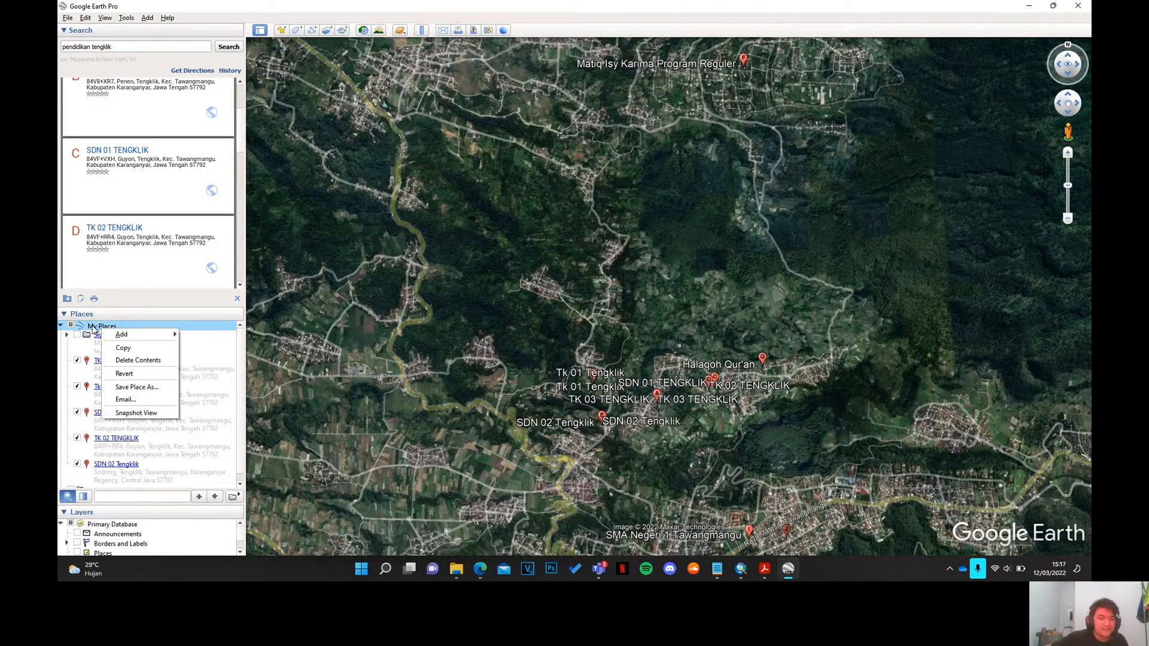
pyautogui.moveTo(135, 340)
pyautogui.click(203, 334)
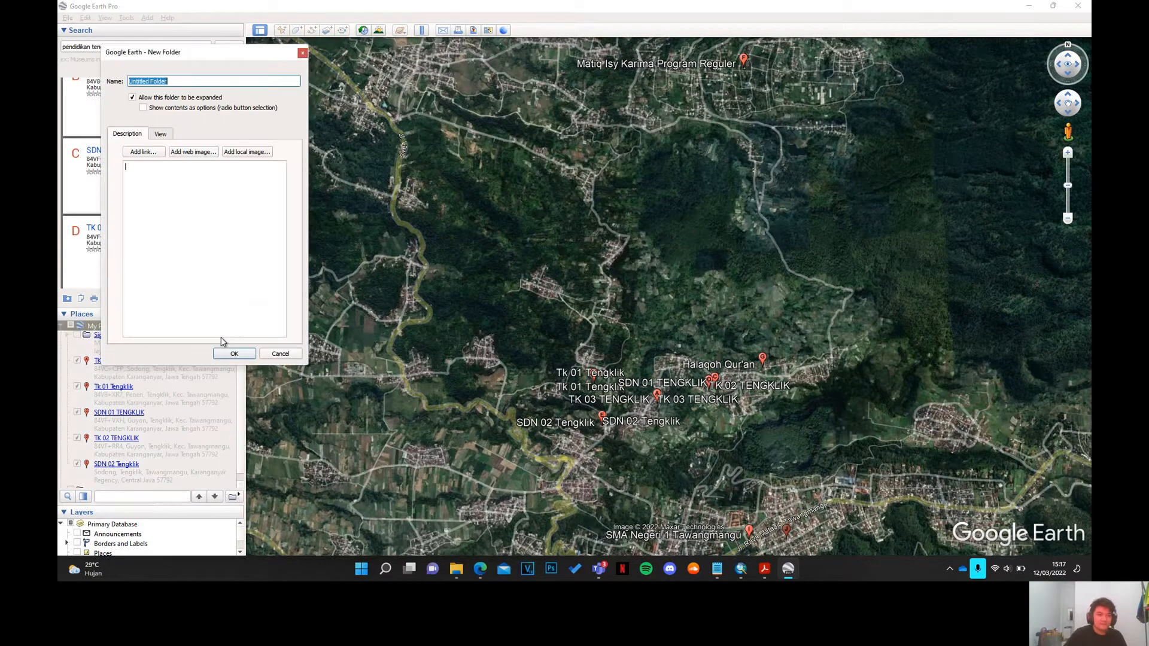
pyautogui.write('Pendidikan')
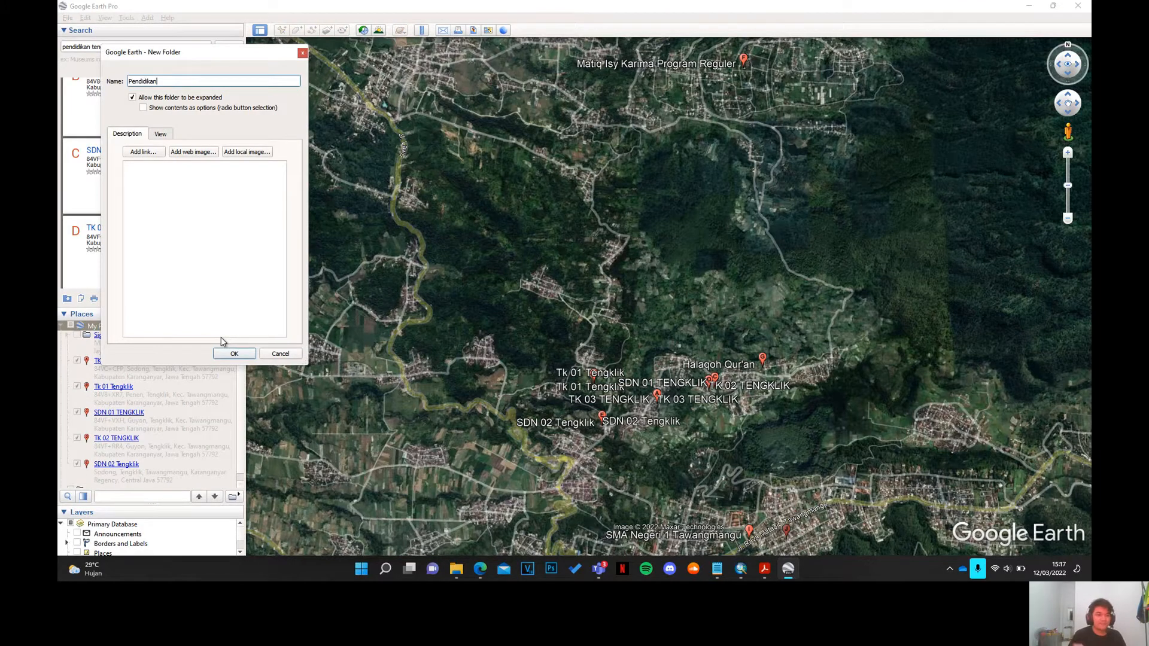
pyautogui.press('Return')
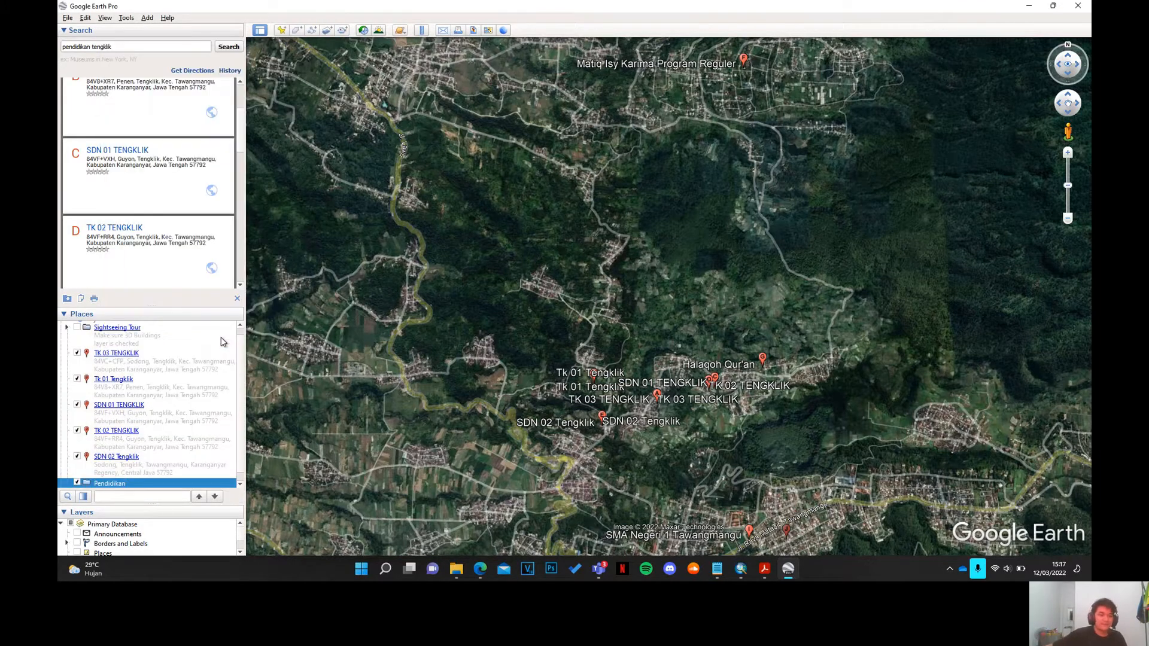
# - Move the five saved Tengklik school placemarks, TK 03 through SDN 02, into the Pendidikan folder and expand it
pyautogui.click(151, 356)
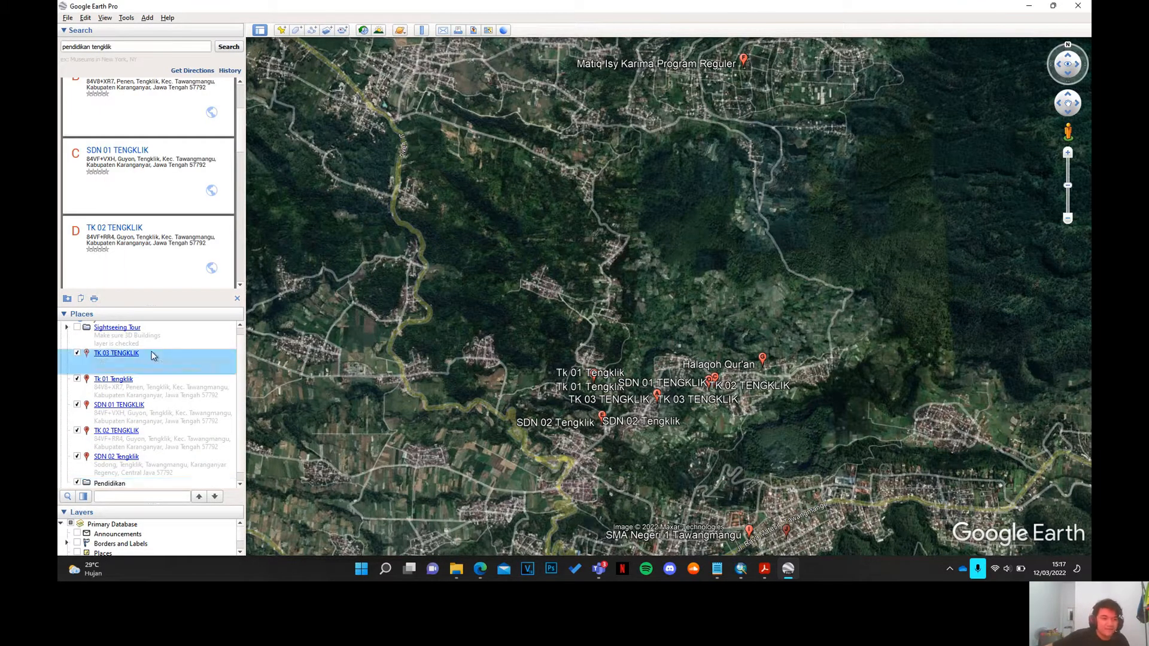
pyautogui.keyDown('shift'); pyautogui.click(154, 458); pyautogui.keyUp('shift')
pyautogui.moveTo(141, 465); pyautogui.dragTo(110, 474)
pyautogui.click(67, 361)
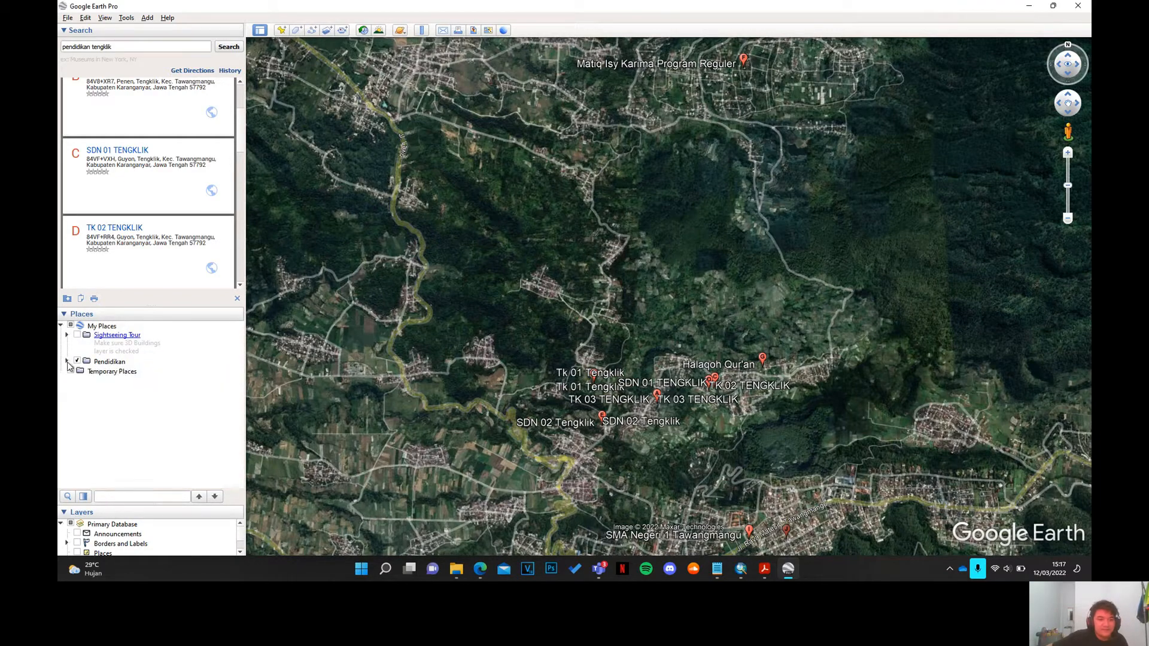
pyautogui.click(67, 361)
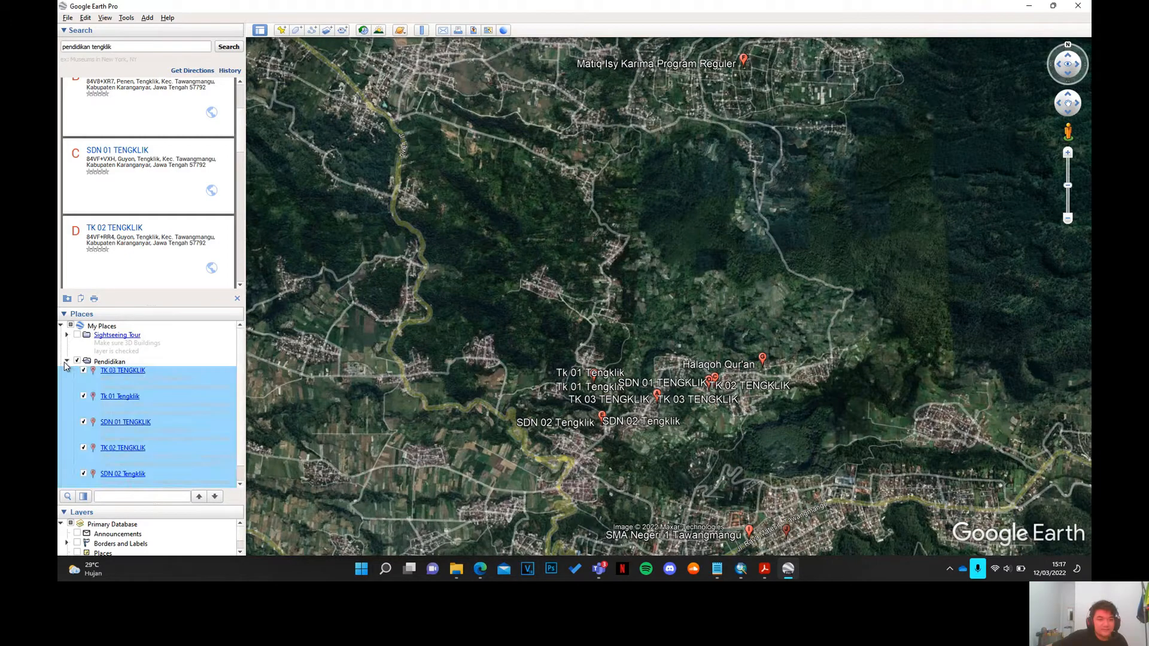
# - Save the Pendidikan folder as Pendidikan.kmz in the SIG folder
pyautogui.rightClick(103, 362)
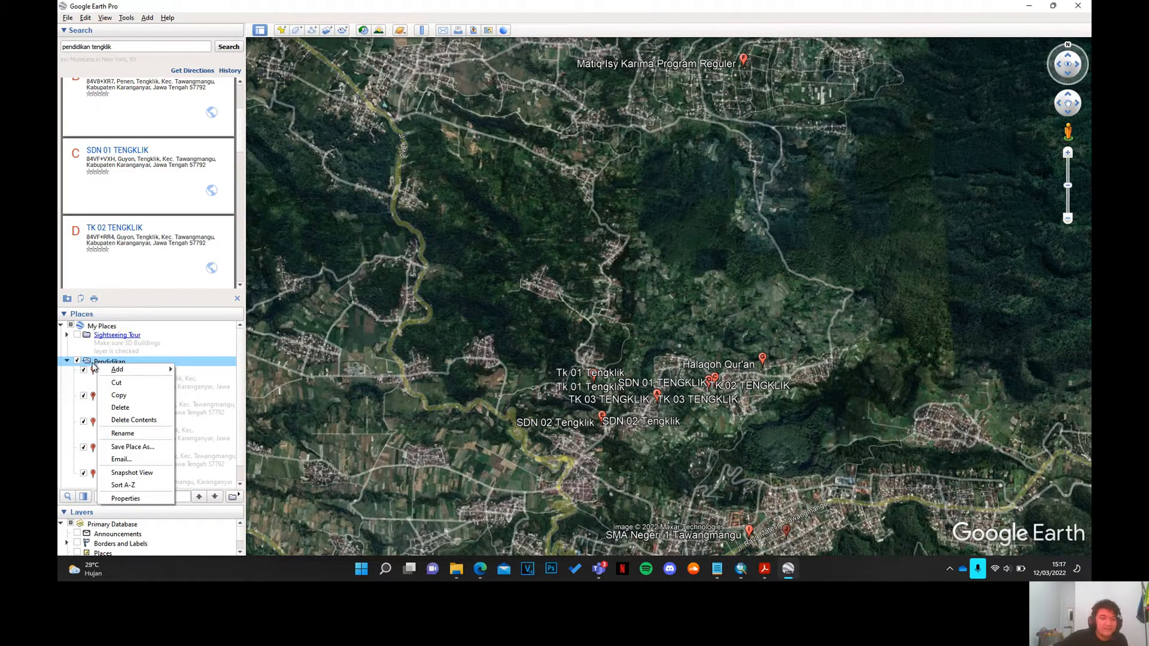
pyautogui.rightClick(92, 363)
pyautogui.rightClick(96, 362)
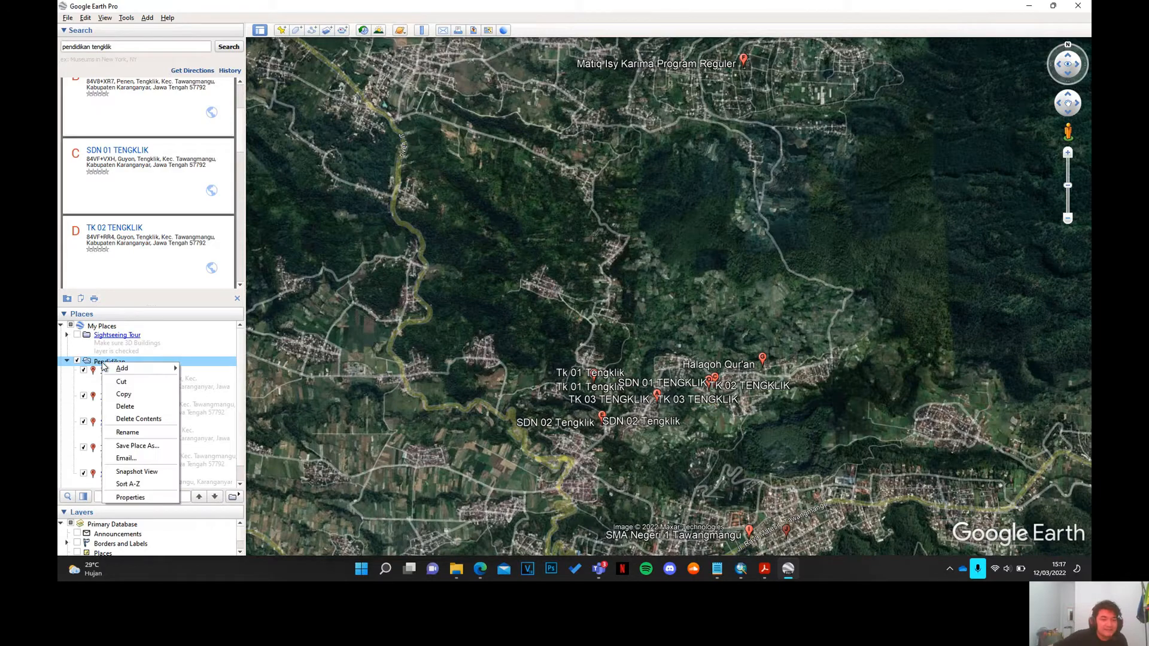
pyautogui.click(137, 446)
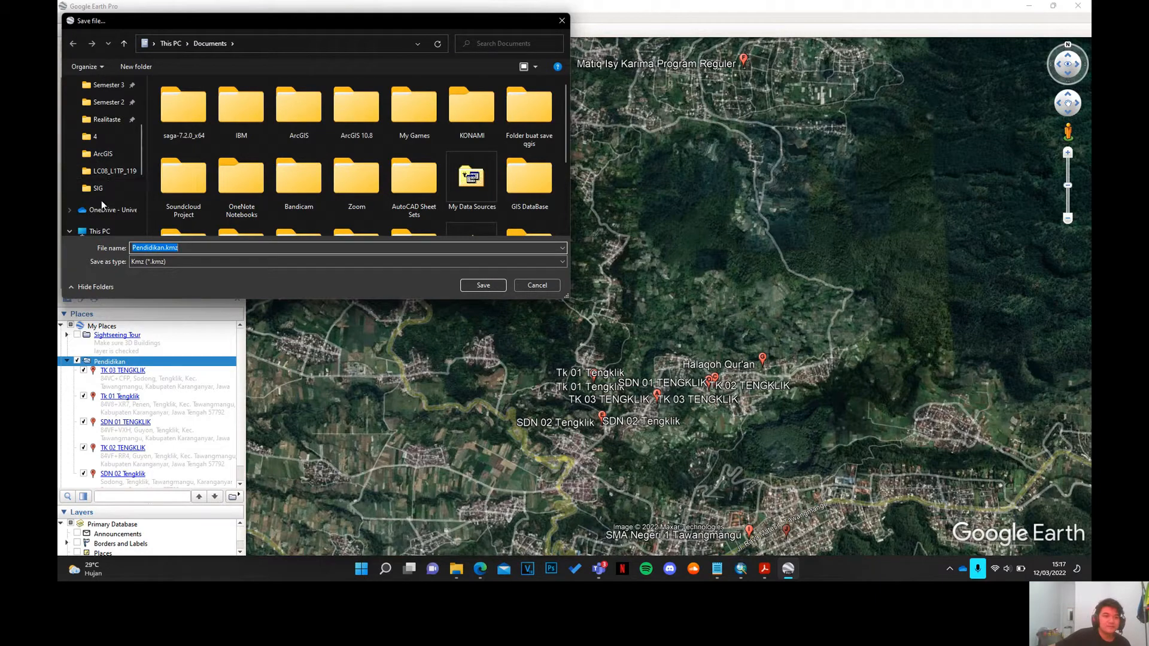
pyautogui.click(98, 189)
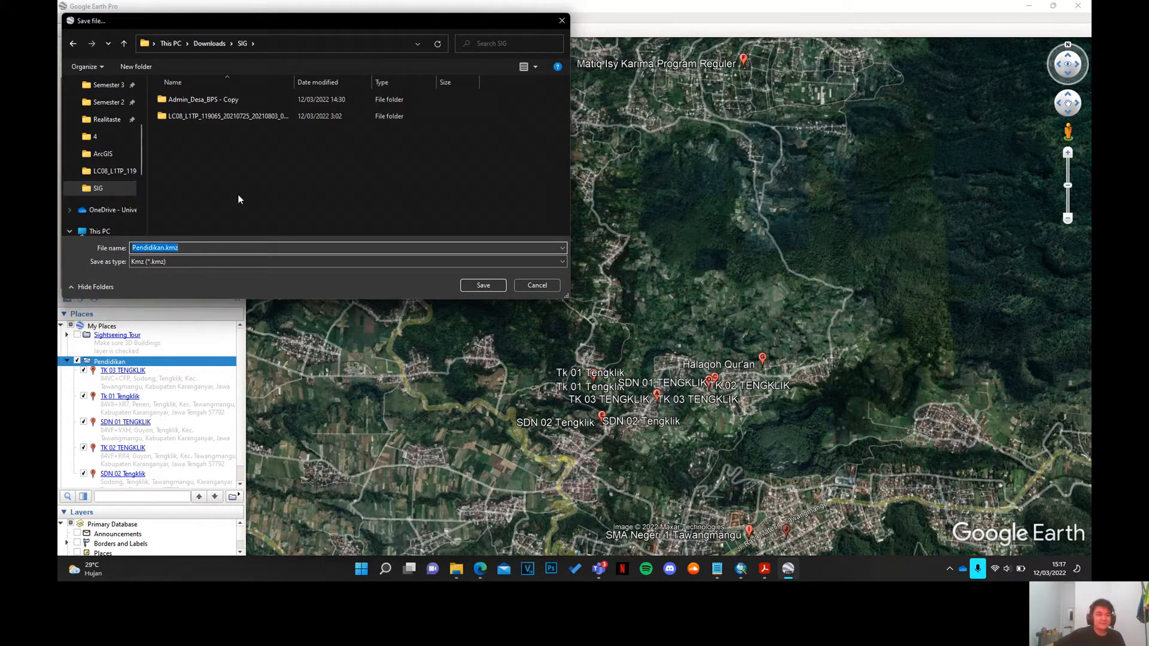
pyautogui.click(482, 286)
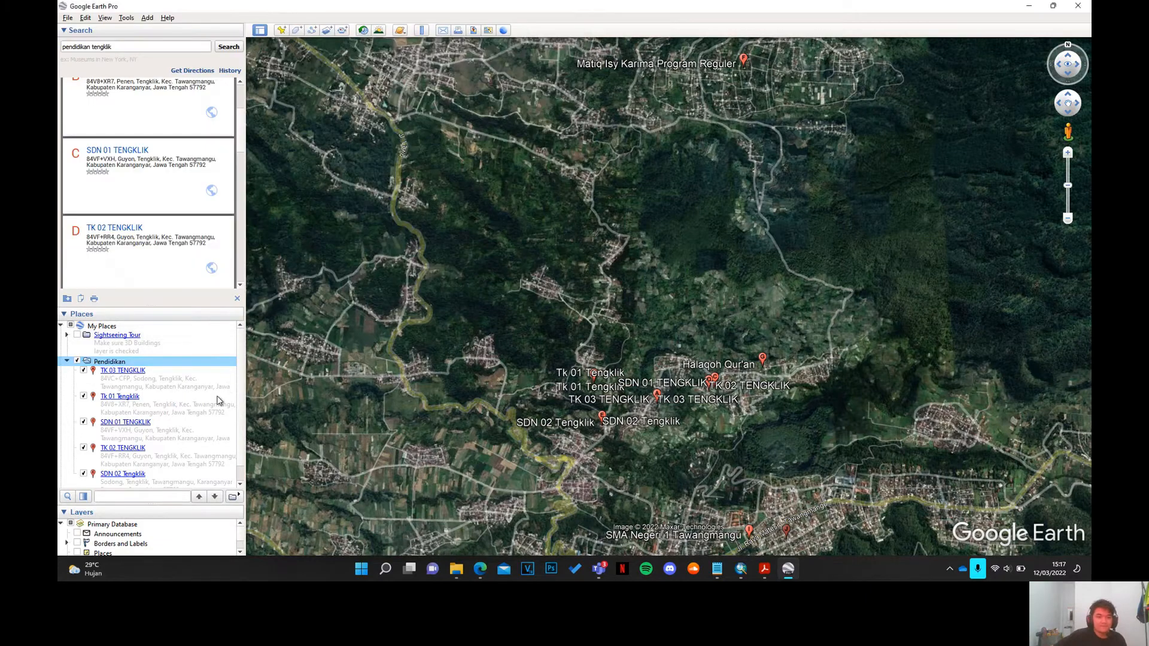
# - Switch to File Explorer, locate Pendidikan.kmz in the Downloads SIG folder, and switch to ArcMap
pyautogui.click(454, 572)
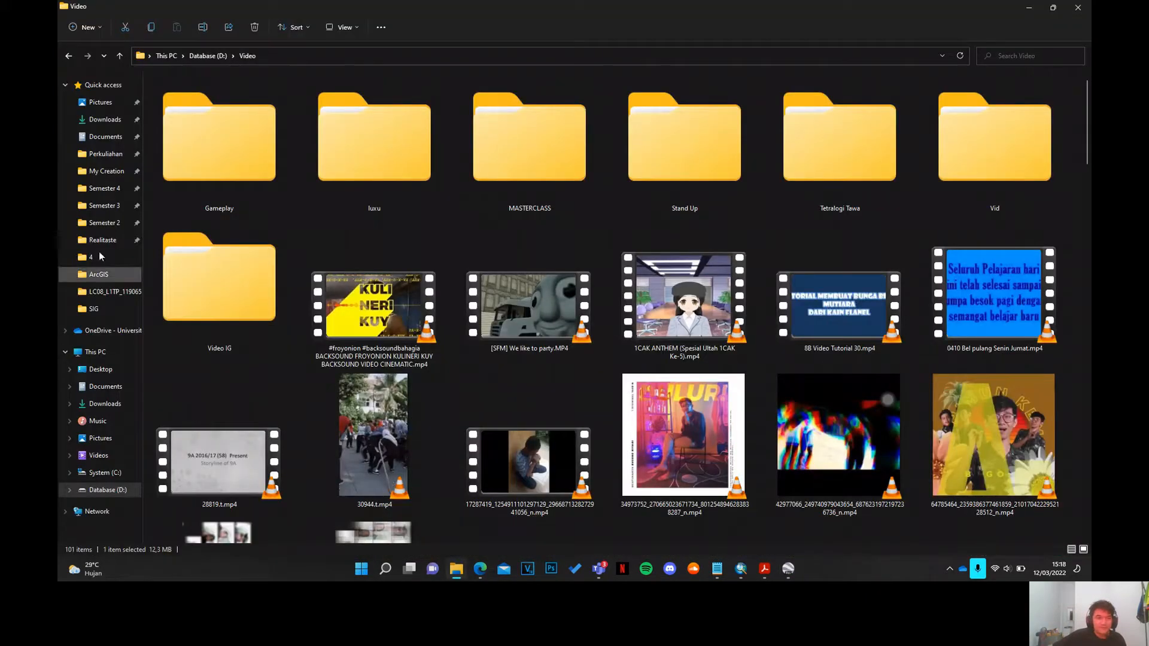
pyautogui.click(103, 310)
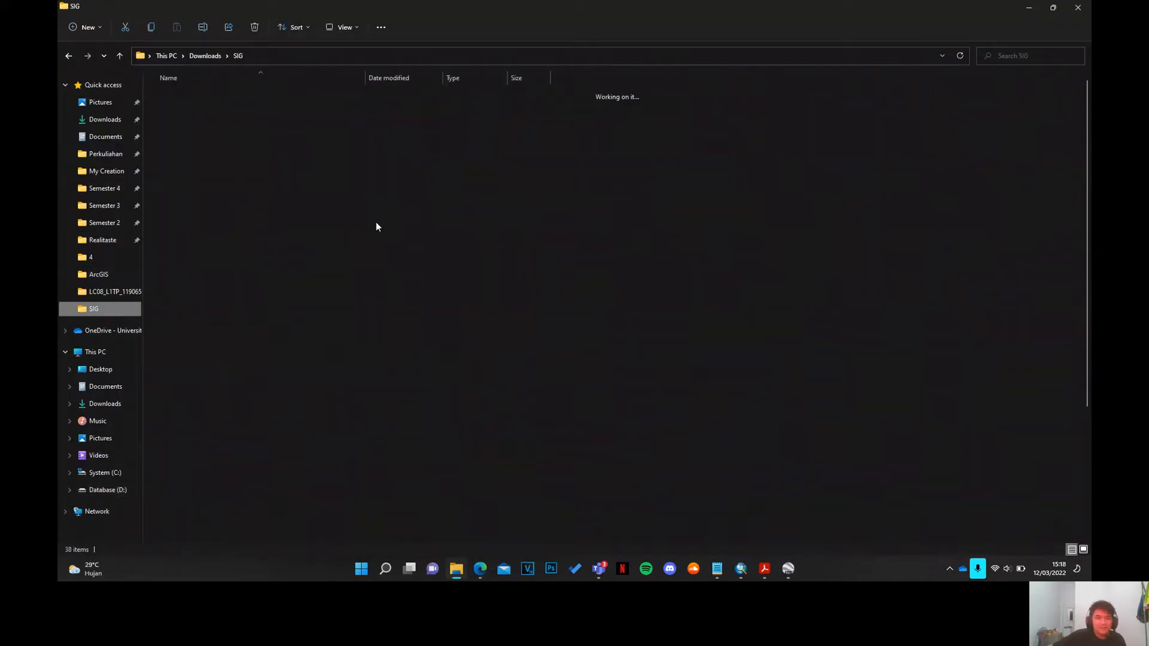
pyautogui.scroll(-3, 485, 358)
pyautogui.scroll(-3, 276, 418)
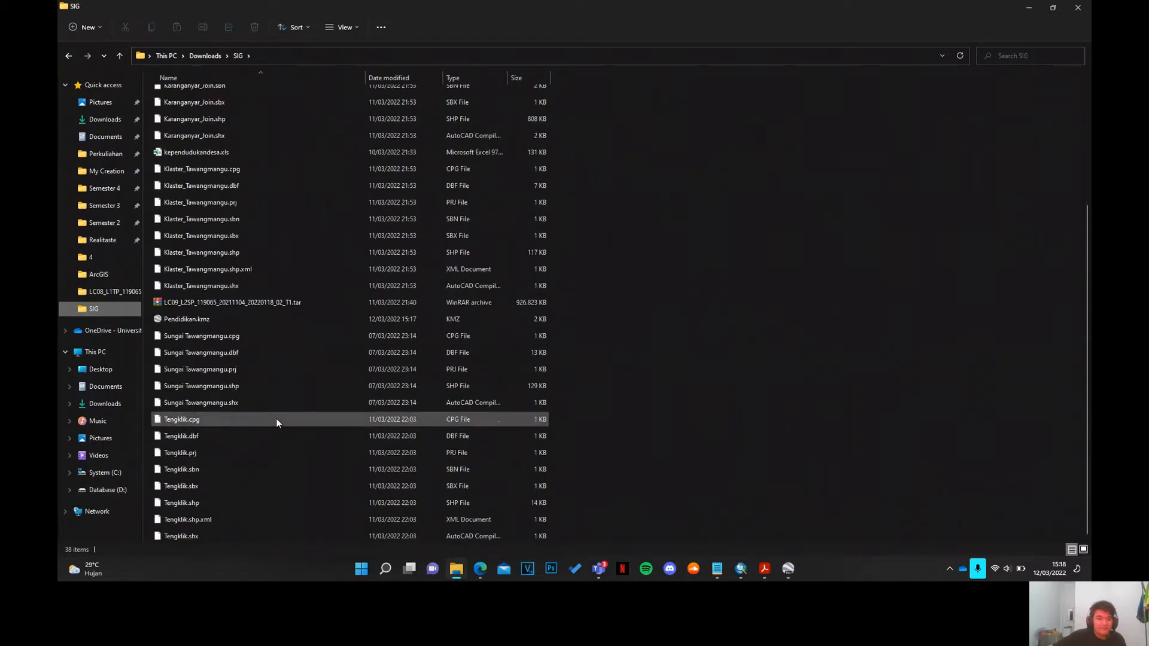
pyautogui.click(256, 396)
pyautogui.click(228, 323)
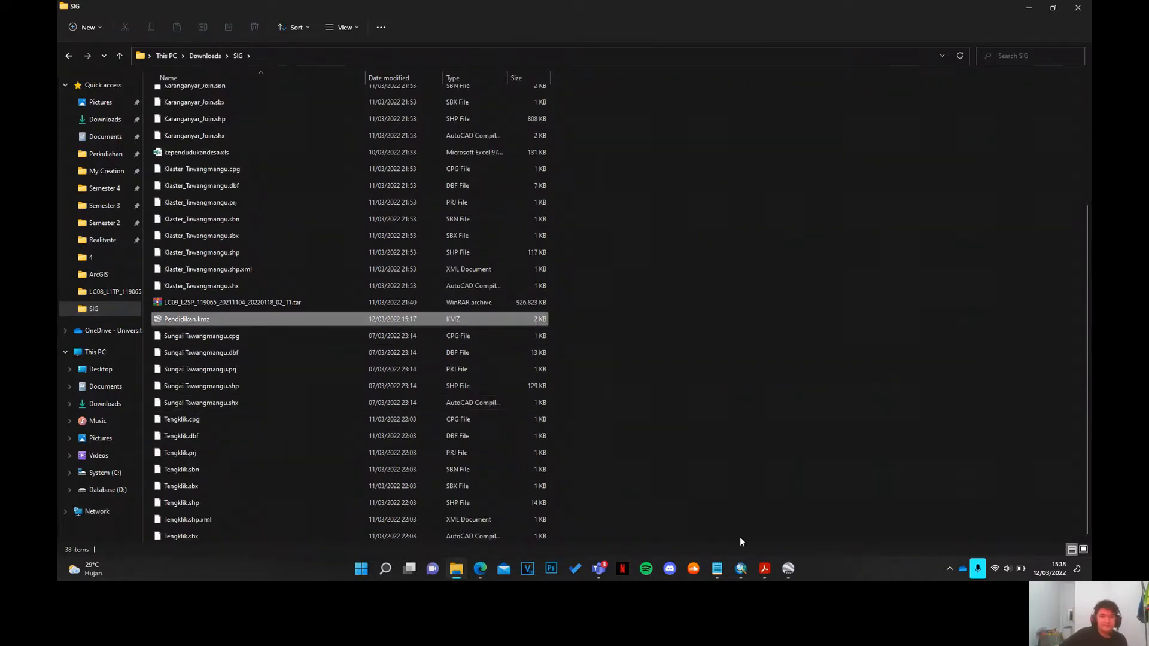
pyautogui.click(742, 576)
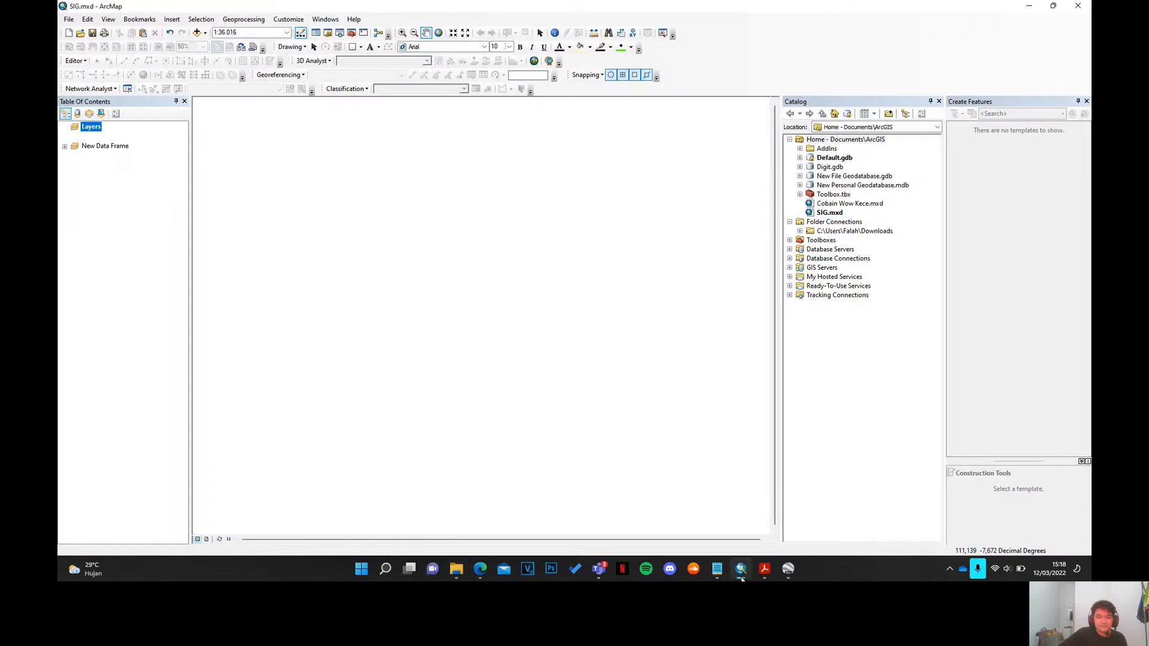
# - Switch to the browser's Kesehatan Klaster spreadsheet and check Tengklik's poliklinik, puskesmas and apotik entries
pyautogui.click(479, 570)
pyautogui.click(276, 15)
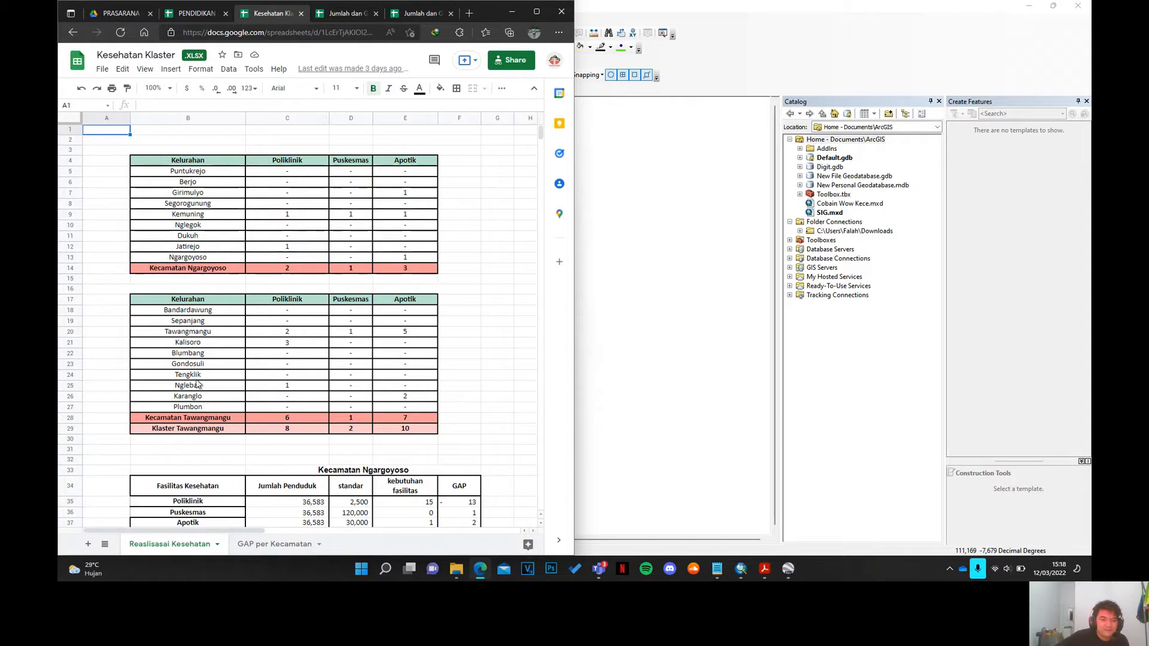
pyautogui.moveTo(195, 380); pyautogui.dragTo(430, 379)
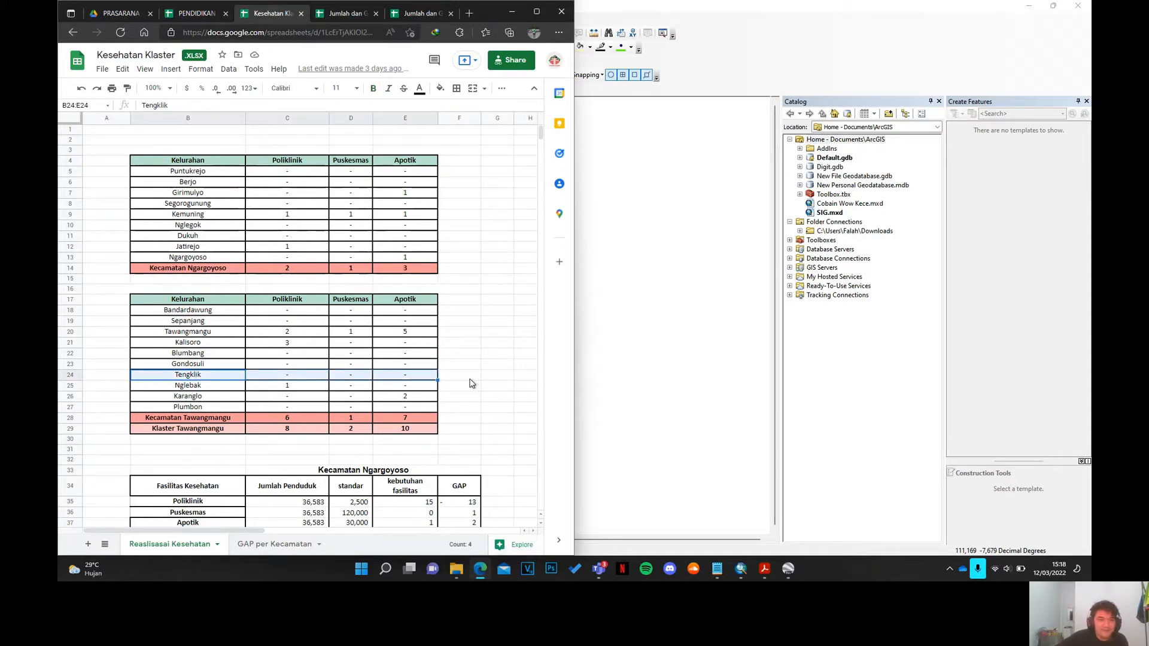
# - Switch to the Tawangmangu PDF in Acrobat and examine Tengklik's health facilities in Tabel 4.2.1 and the tables after it
pyautogui.click(765, 568)
pyautogui.scroll(-3, 728, 274)
pyautogui.scroll(2, 728, 274)
pyautogui.scroll(-12, 725, 266)
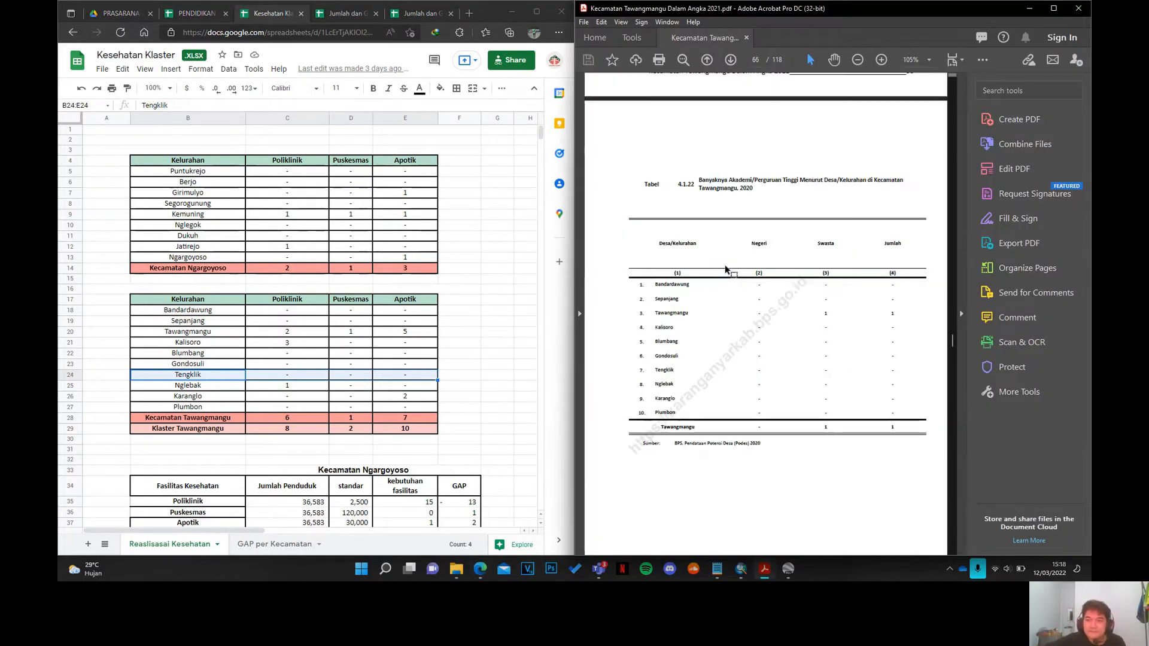
pyautogui.scroll(-9, 735, 262)
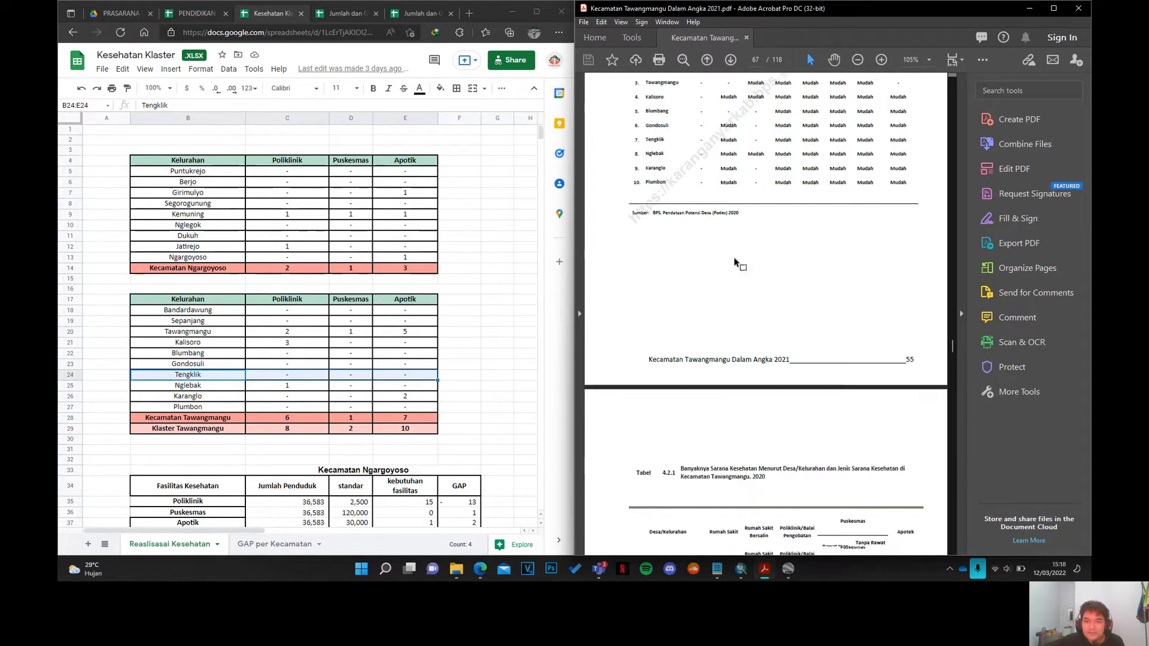
pyautogui.scroll(-1, 717, 279)
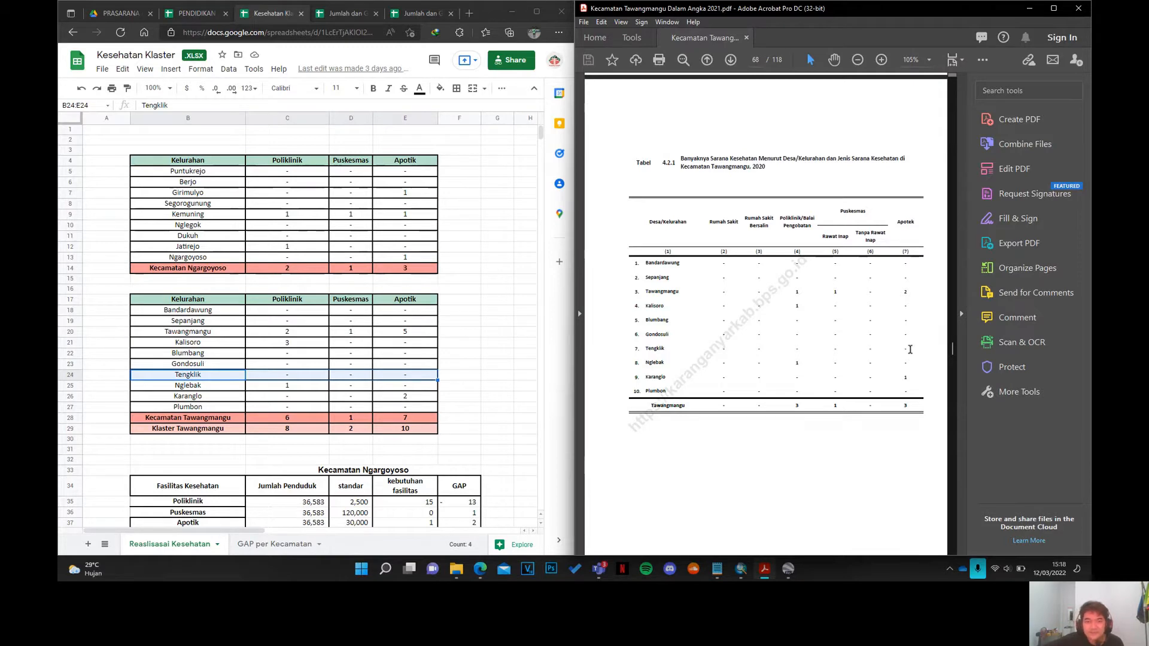
pyautogui.scroll(-6, 856, 375)
pyautogui.scroll(-7, 764, 402)
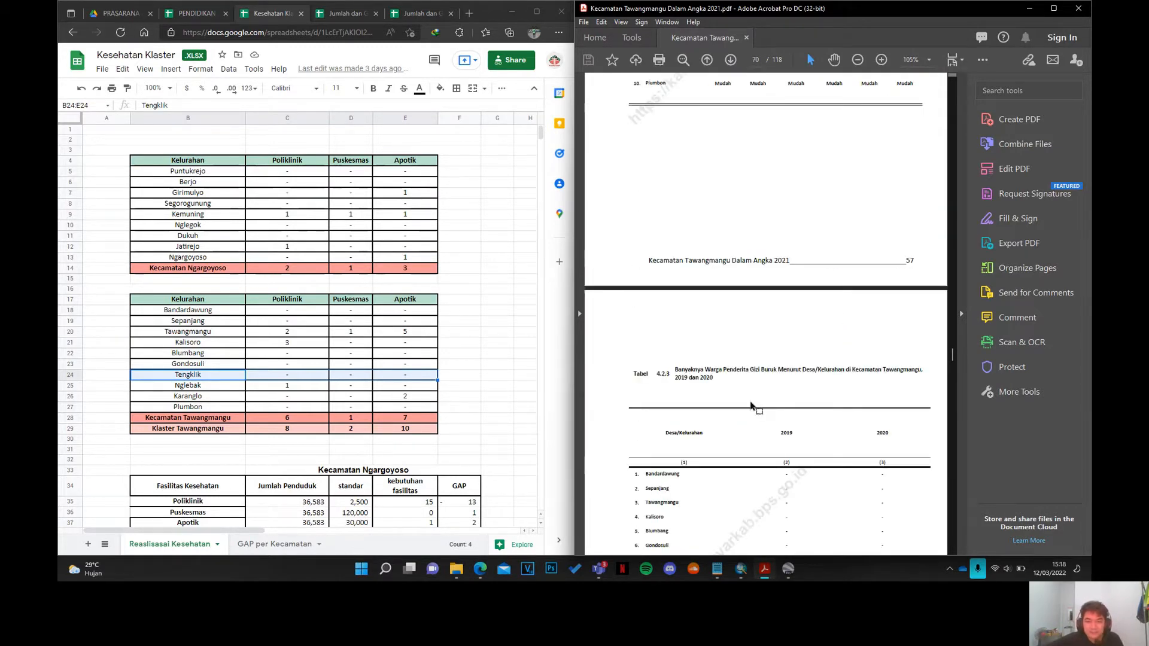
pyautogui.scroll(-3, 750, 402)
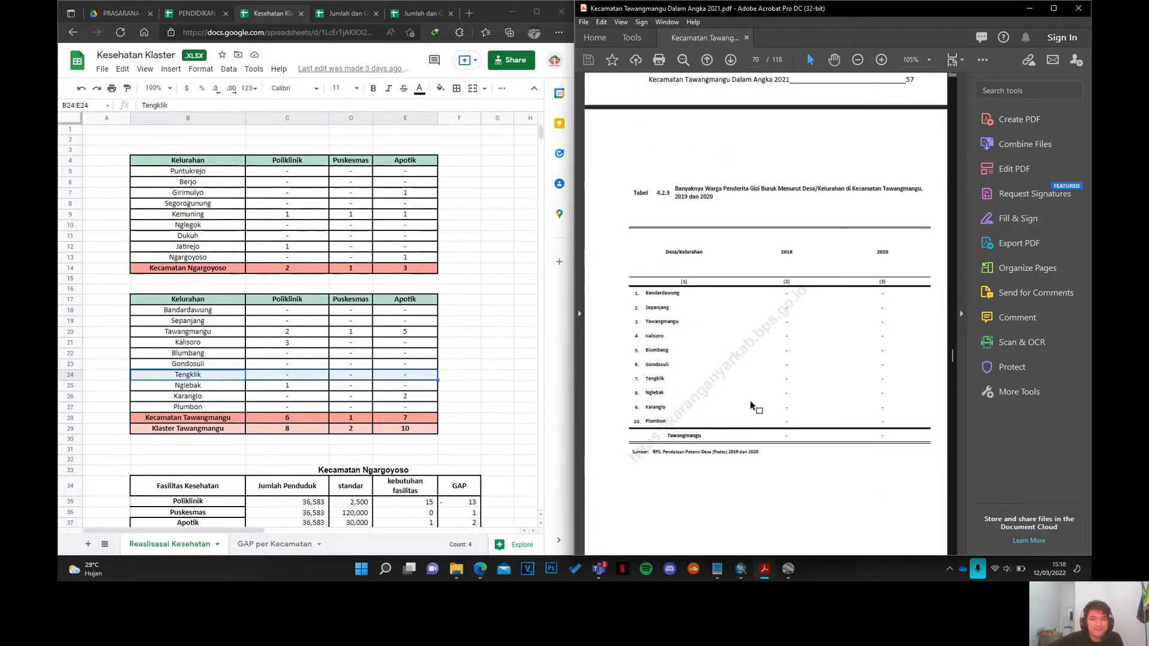
# - Check Tengklik's Masjid and Mushola counts in the Jumlah dan GAP Peribadatan spreadsheet
pyautogui.click(344, 14)
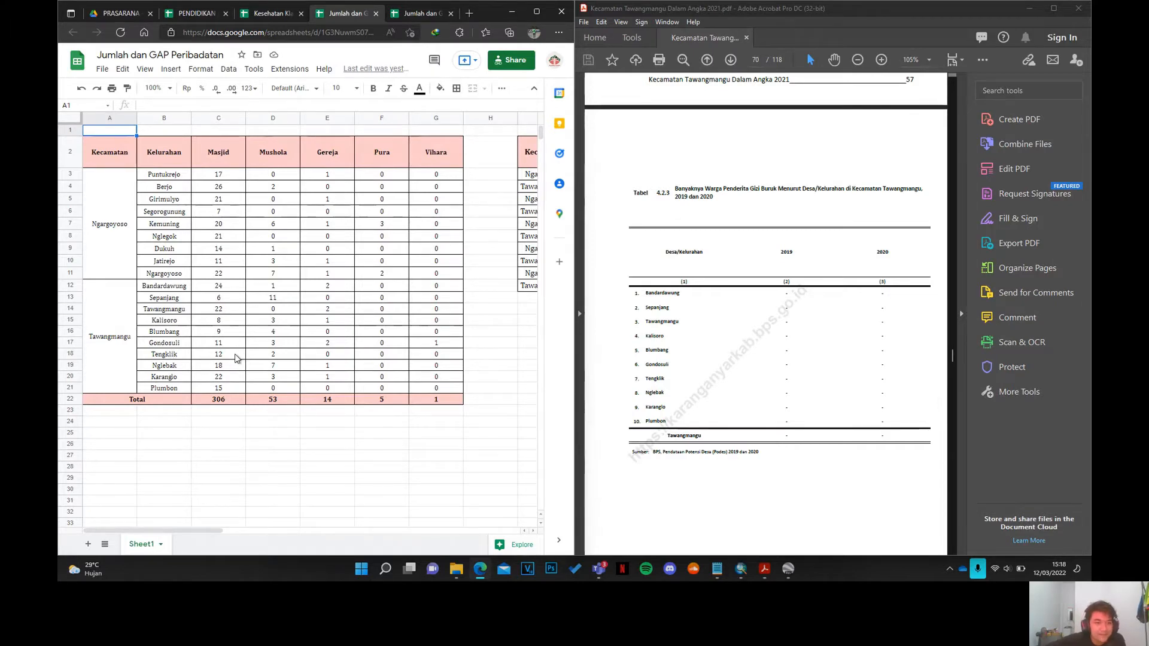
pyautogui.moveTo(237, 358); pyautogui.dragTo(285, 359)
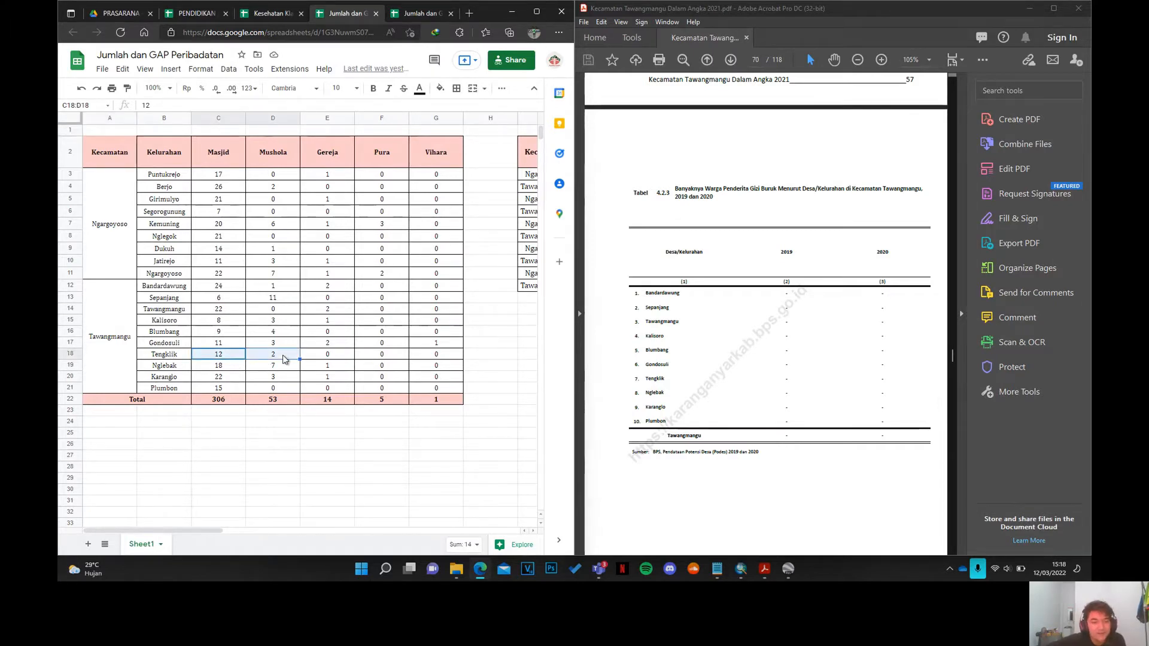
pyautogui.click(234, 358)
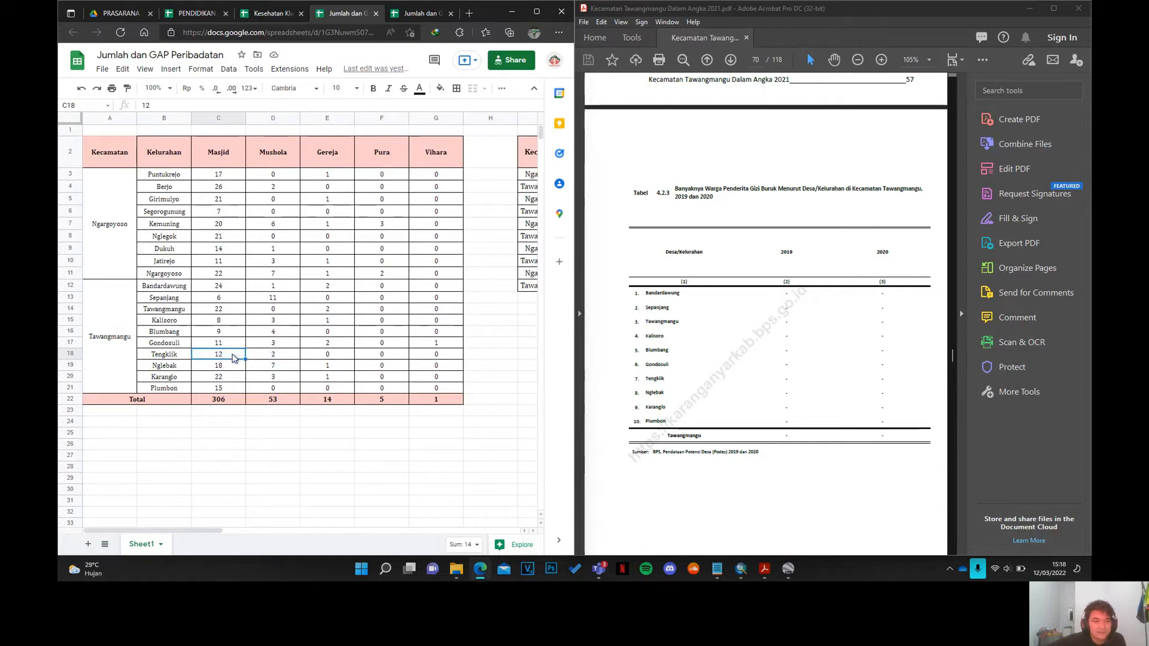
pyautogui.click(291, 359)
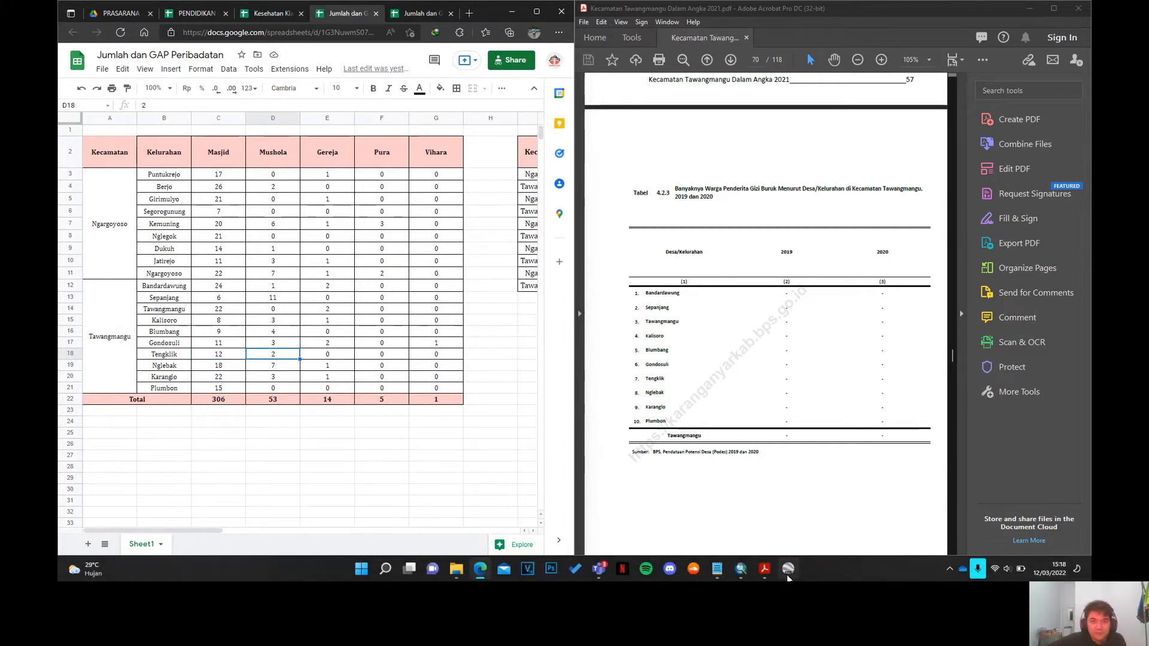
# - Switch to Google Earth Pro and search for "masjid tengklik"
pyautogui.click(788, 574)
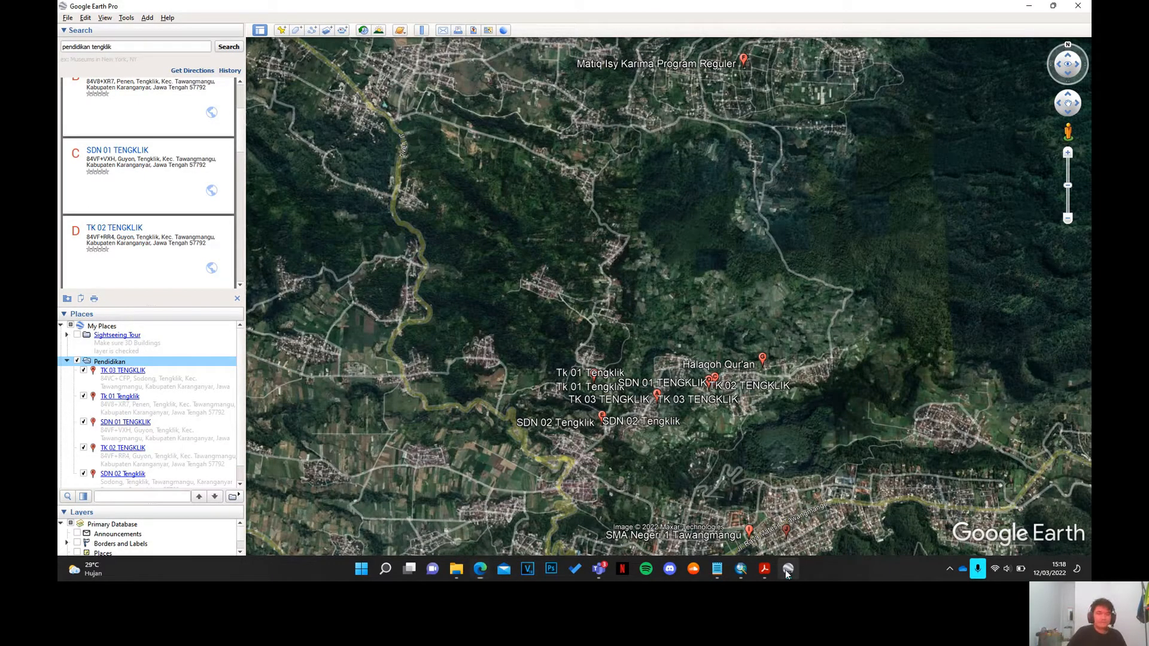
pyautogui.doubleClick(62, 47)
pyautogui.write('masjid')
pyautogui.press('Return')
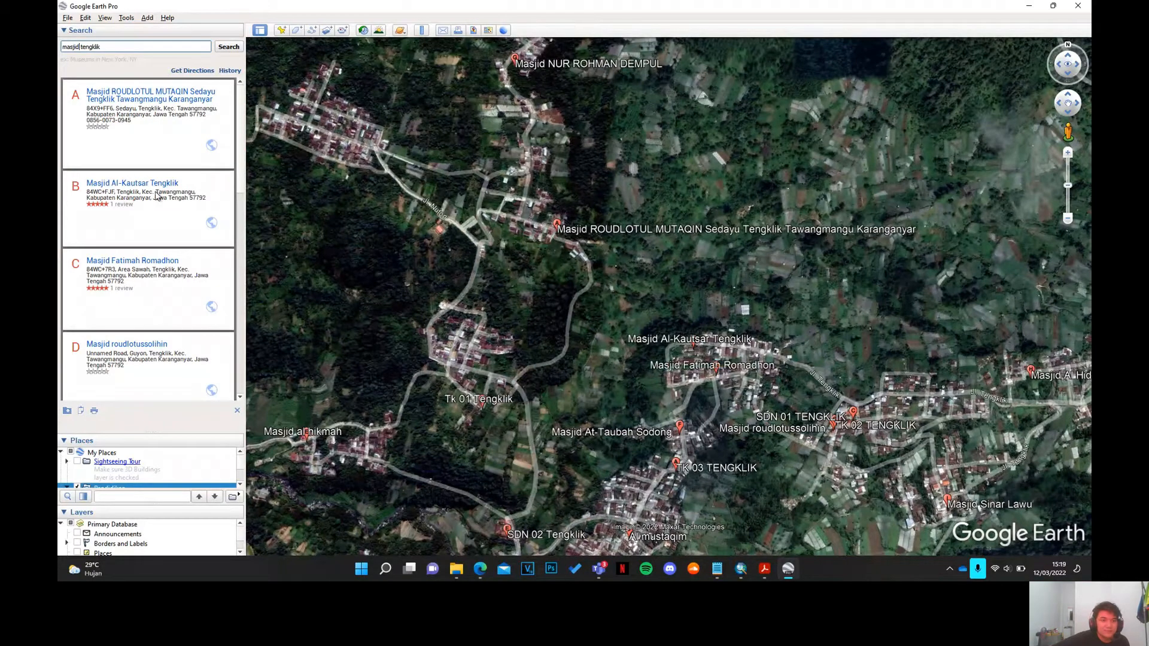
# - Look through the mosque search results from A to J and check that their addresses are in Tengklik
pyautogui.scroll(-1, 144, 286)
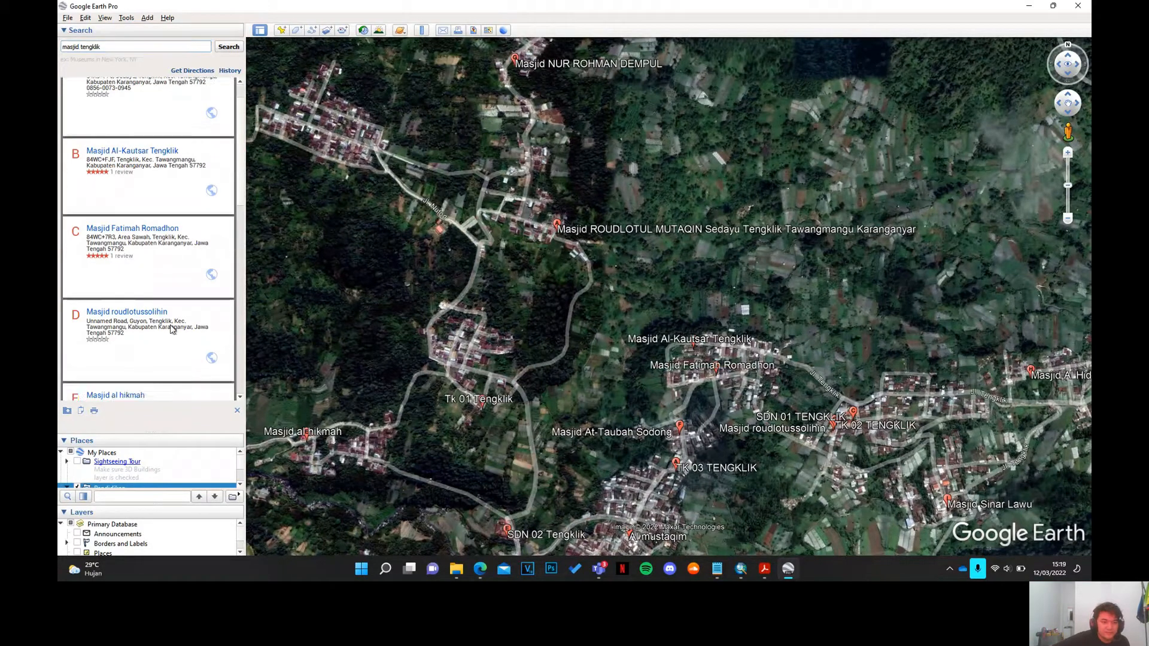
pyautogui.scroll(-1, 172, 331)
pyautogui.scroll(-2, 157, 344)
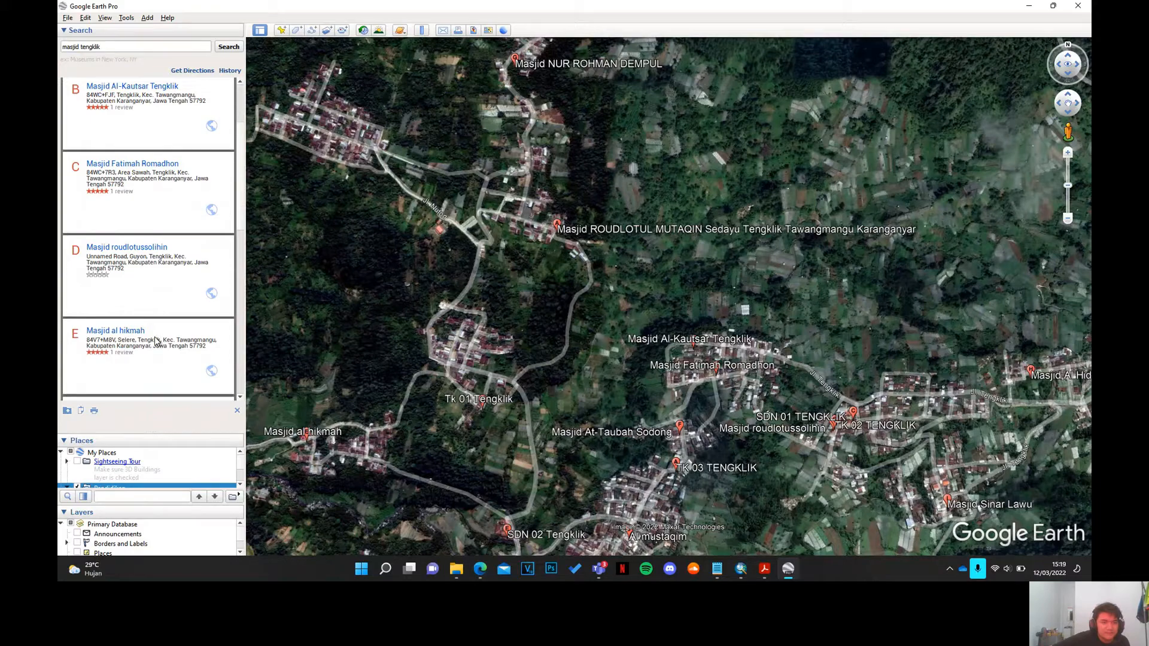
pyautogui.scroll(-2, 155, 335)
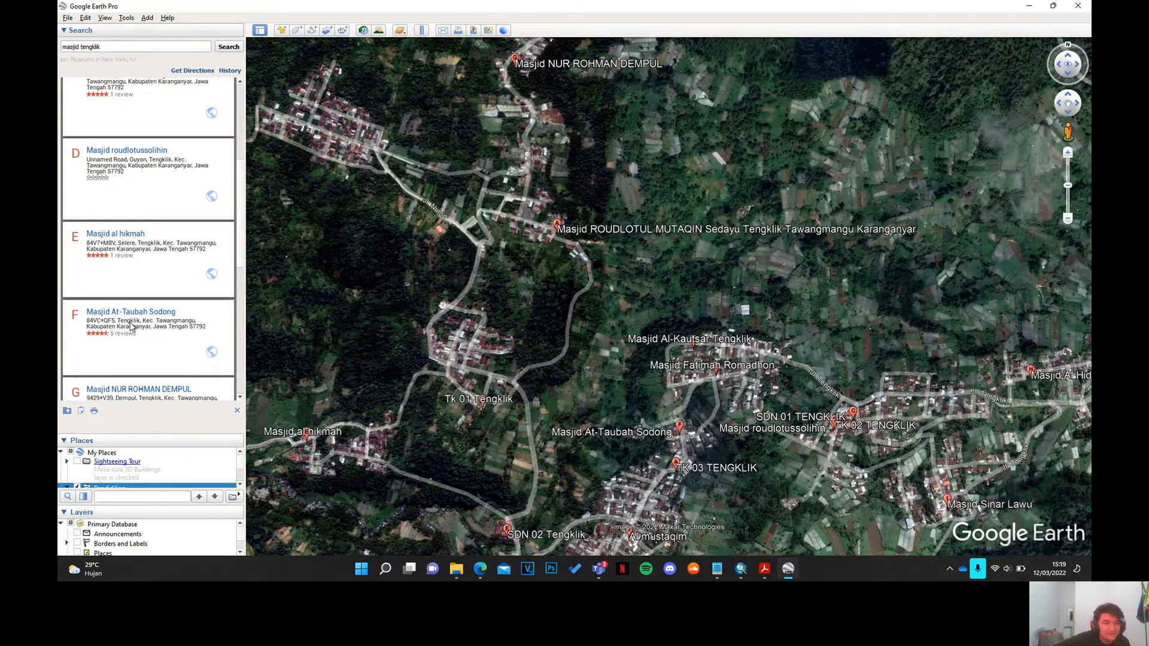
pyautogui.scroll(-2, 139, 328)
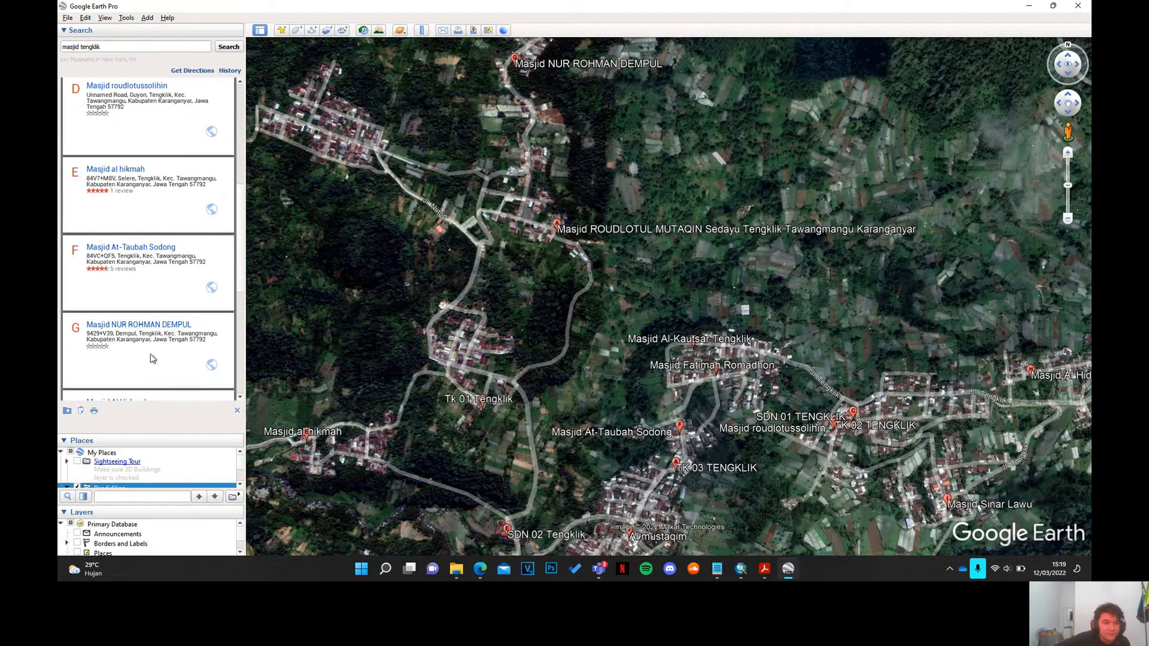
pyautogui.scroll(-1, 150, 357)
pyautogui.scroll(-1, 154, 347)
pyautogui.scroll(-1, 158, 337)
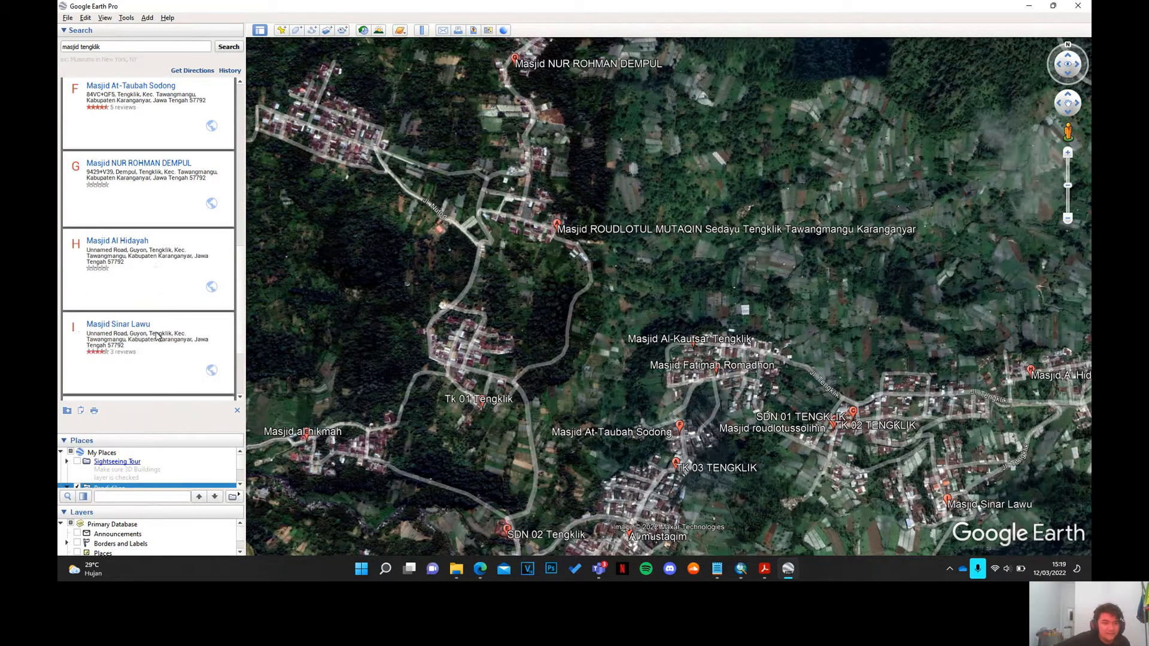
pyautogui.scroll(-1, 166, 356)
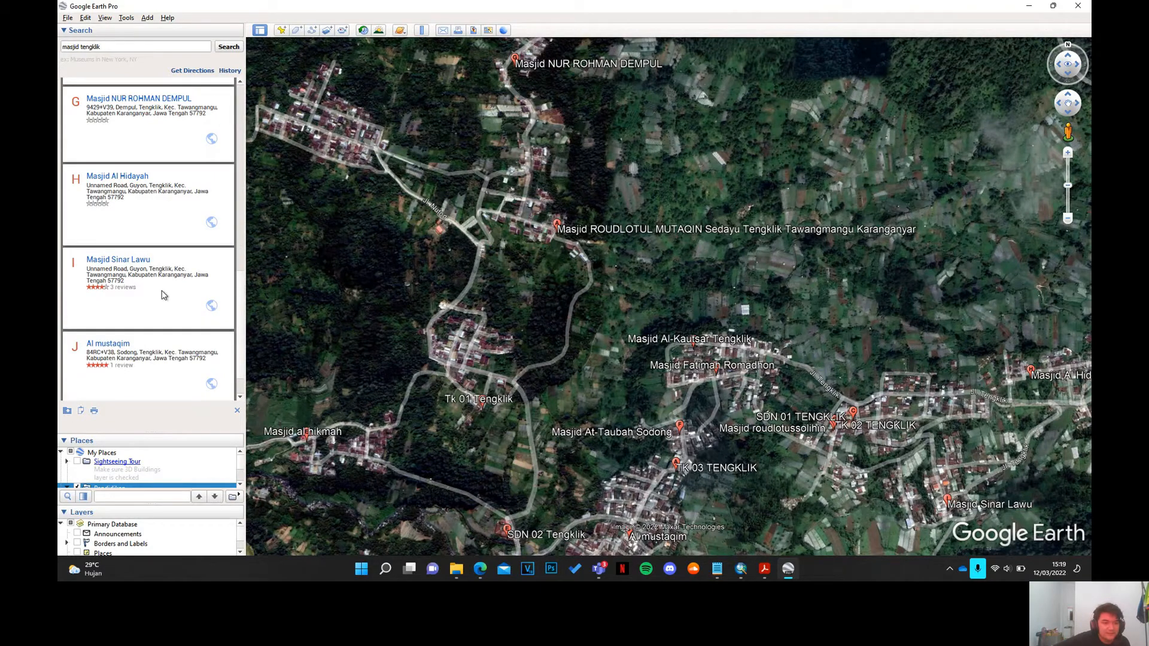
pyautogui.scroll(-1, 163, 295)
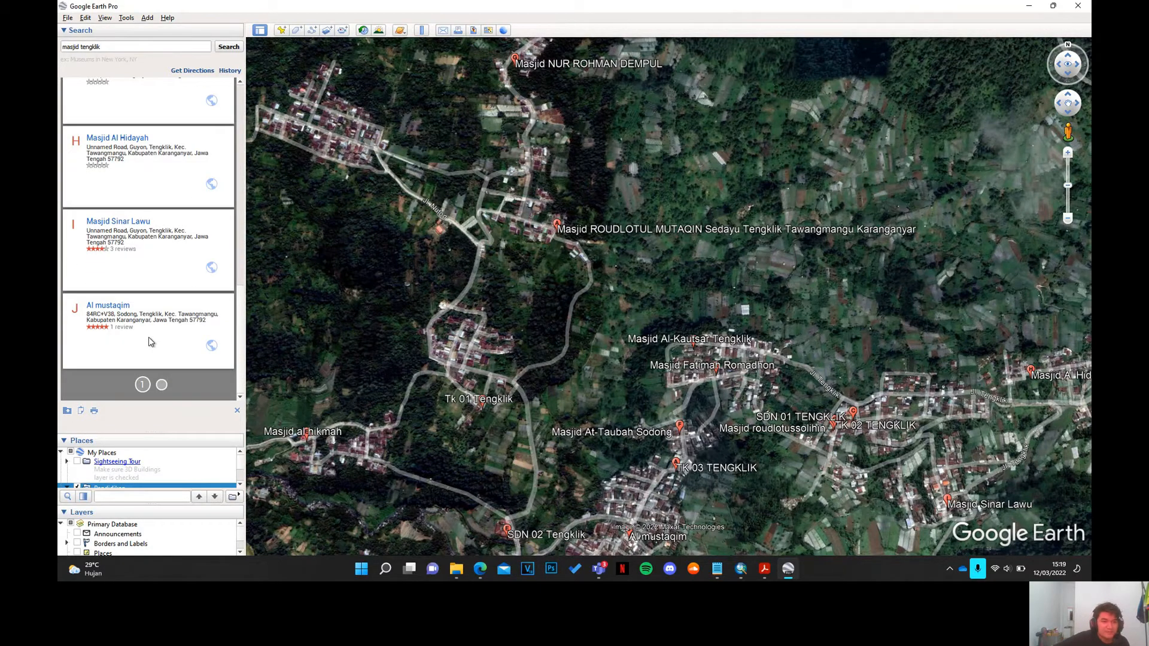
# - Save the search results Al mustaqim, Masjid Sinar Lawu and Masjid Al Hidayah to My Places
pyautogui.rightClick(146, 320)
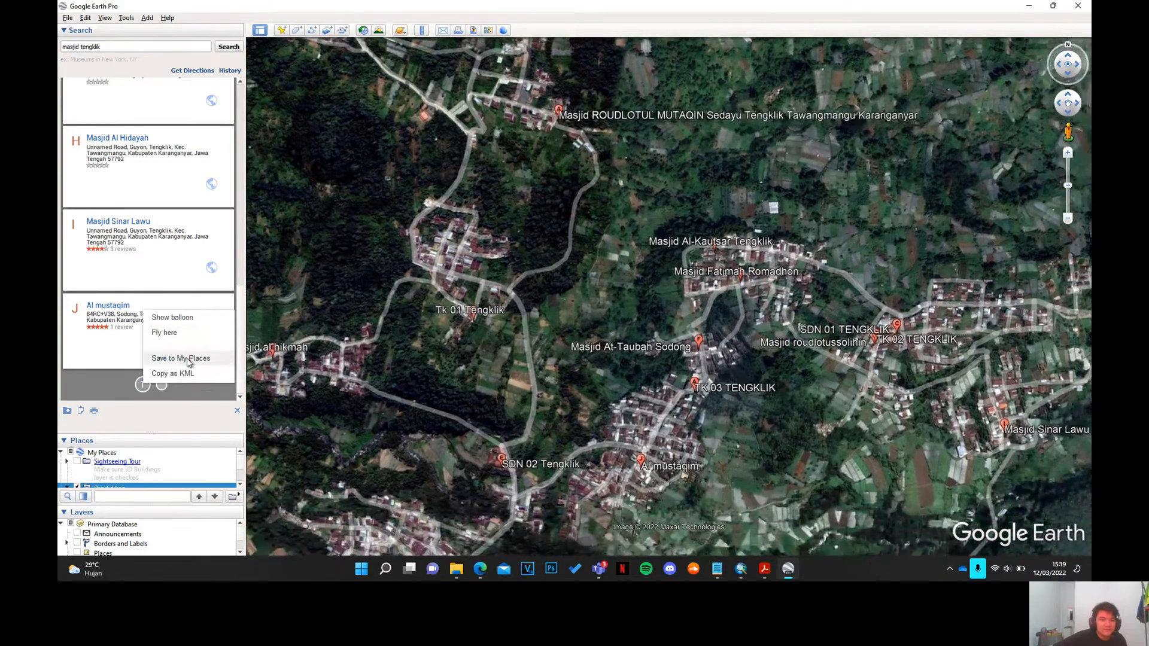
pyautogui.click(188, 359)
pyautogui.rightClick(147, 262)
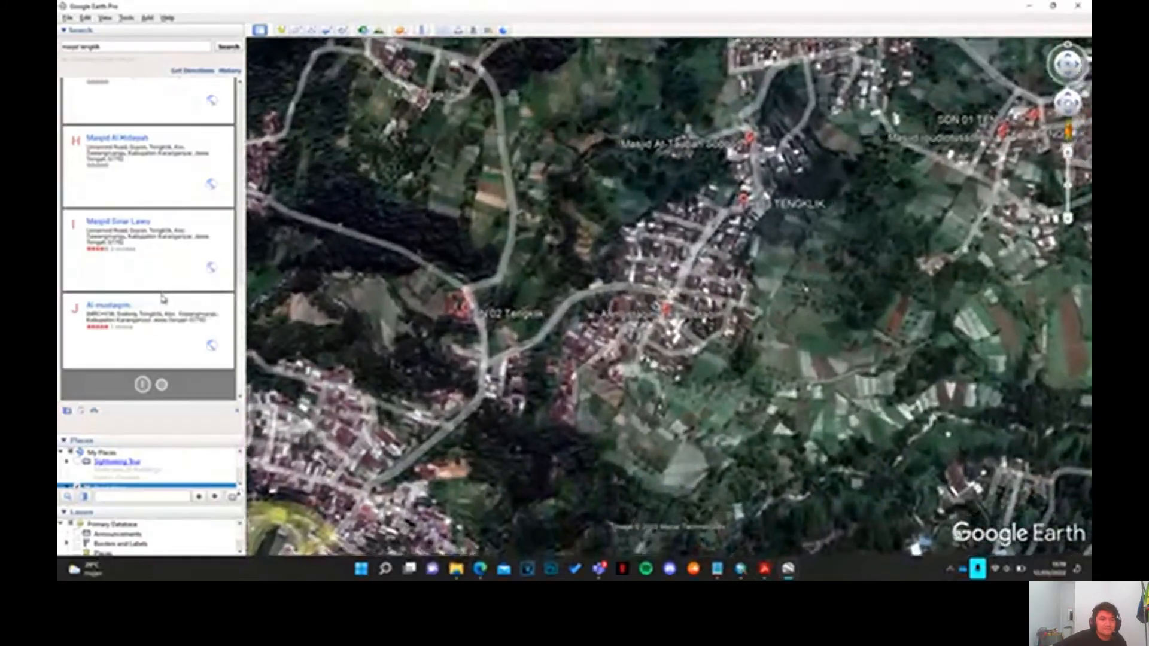
pyautogui.scroll(1, 160, 288)
pyautogui.rightClick(156, 228)
pyautogui.click(124, 279)
# - Save the search results Masjid NUR ROHMAN DEMPUL, Masjid At-Taubah Sodong and Masjid al hikmah to My Places
pyautogui.scroll(1, 126, 251)
pyautogui.rightClick(131, 211)
pyautogui.click(140, 263)
pyautogui.scroll(2, 139, 263)
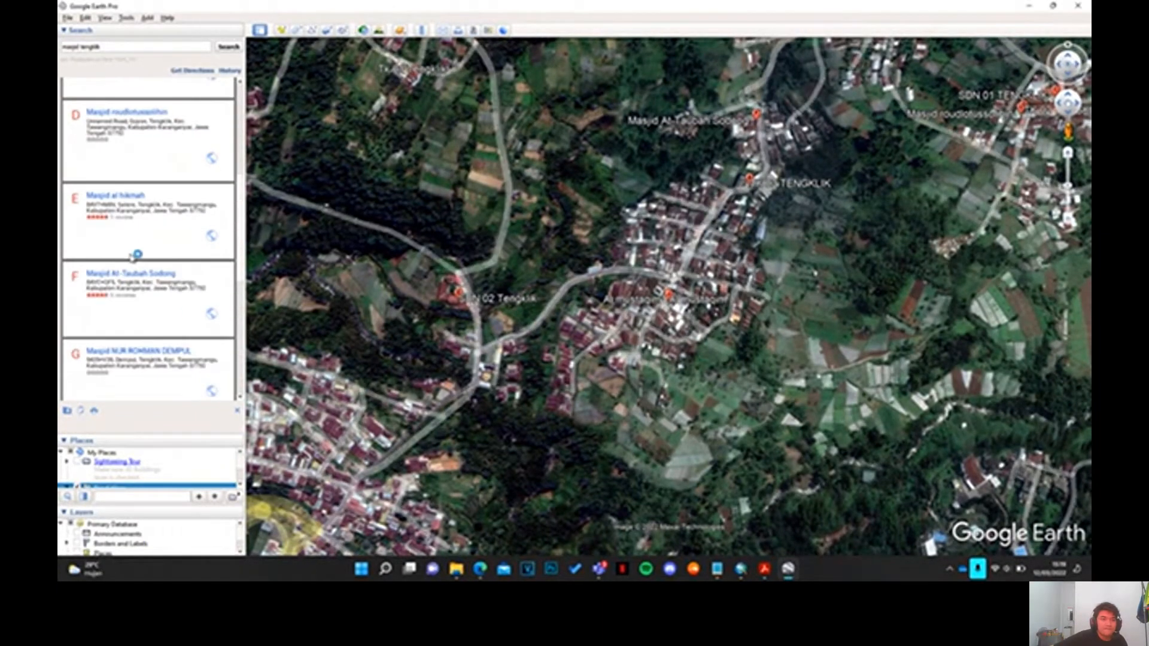
pyautogui.rightClick(117, 315)
pyautogui.click(141, 286)
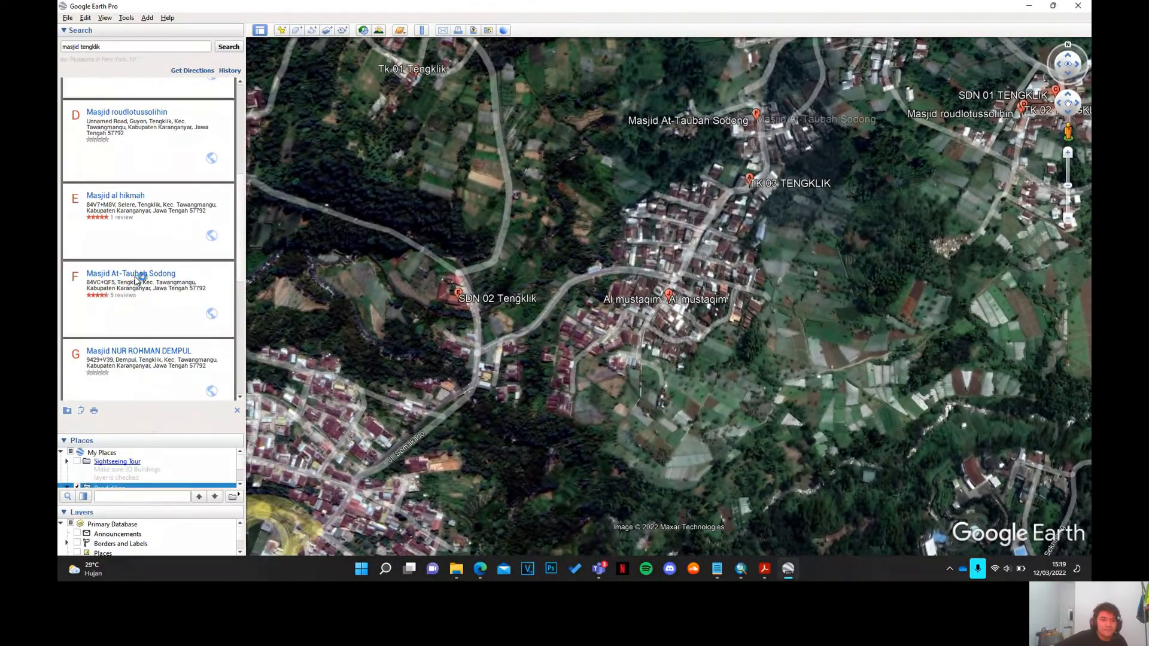
pyautogui.rightClick(133, 230)
pyautogui.click(165, 281)
# - Save the search results Masjid roudlotussolihin, Masjid Fatimah Romadhon and Masjid Al-Kautsar Tengklik to My Places
pyautogui.scroll(3, 156, 276)
pyautogui.rightClick(149, 271)
pyautogui.click(179, 320)
pyautogui.scroll(2, 155, 287)
pyautogui.rightClick(135, 247)
pyautogui.click(157, 308)
pyautogui.scroll(2, 150, 269)
pyautogui.rightClick(128, 238)
pyautogui.click(160, 287)
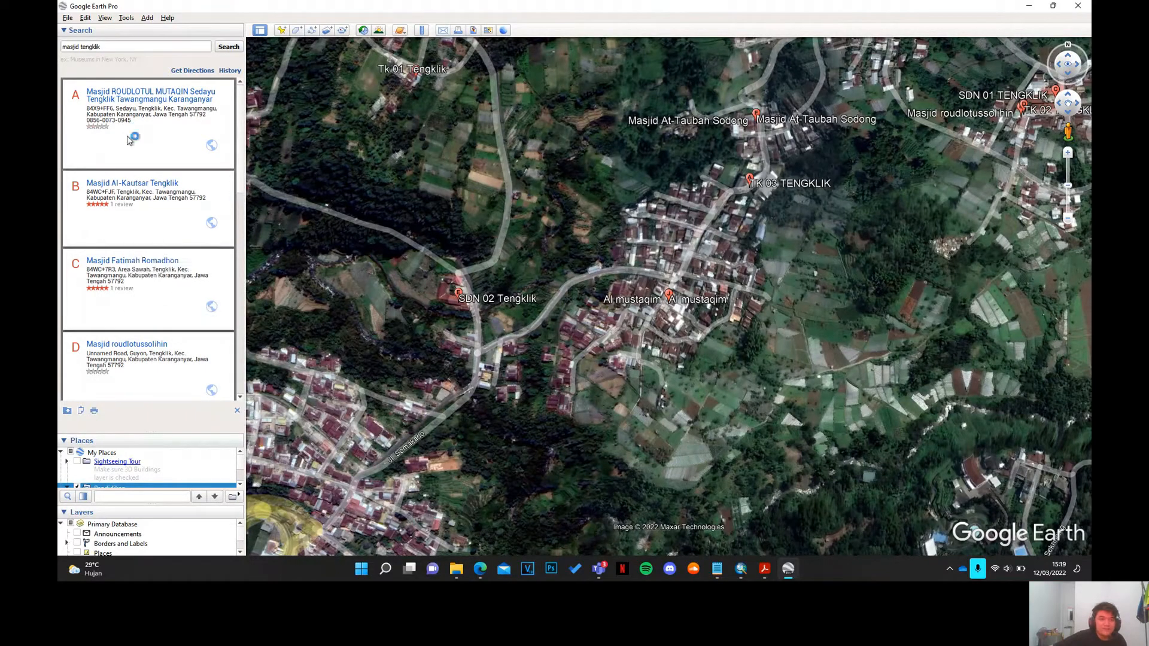
# - Save the search result Masjid ROUDLOTUL MUTAQIN Sedayu to My Places and load the next page of mosque results
pyautogui.rightClick(128, 133)
pyautogui.click(157, 194)
pyautogui.scroll(-10, 174, 297)
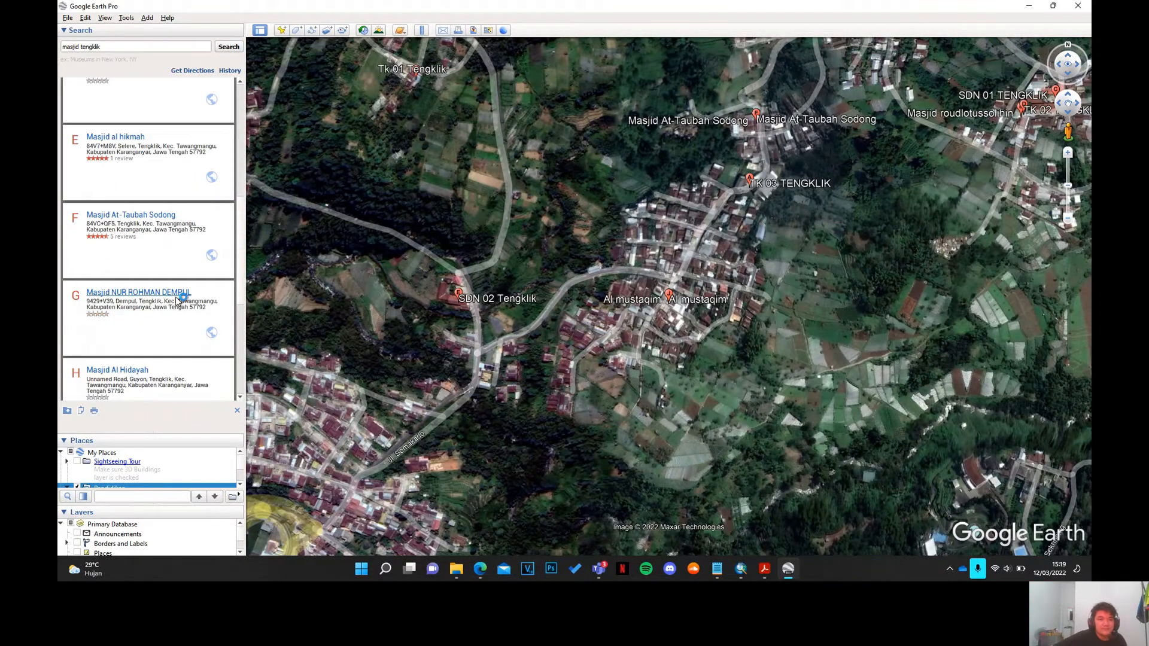
pyautogui.click(162, 386)
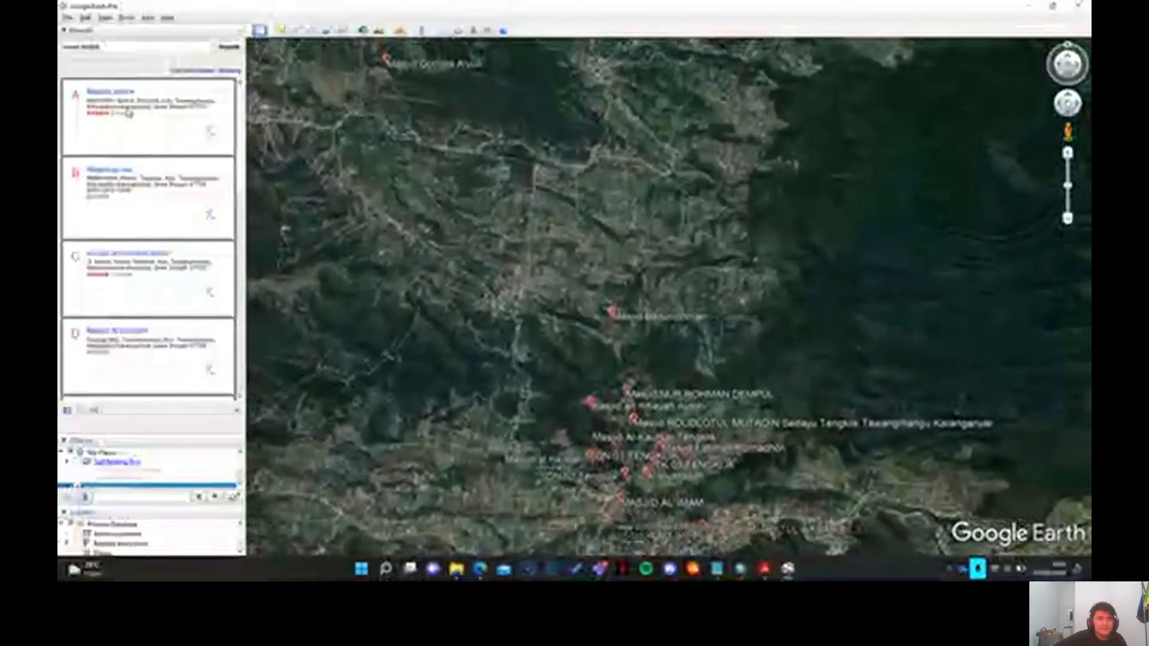
# - Save the search results Musola selere, Masjid an nur and masjid an nihayah nuton to My Places
pyautogui.rightClick(127, 144)
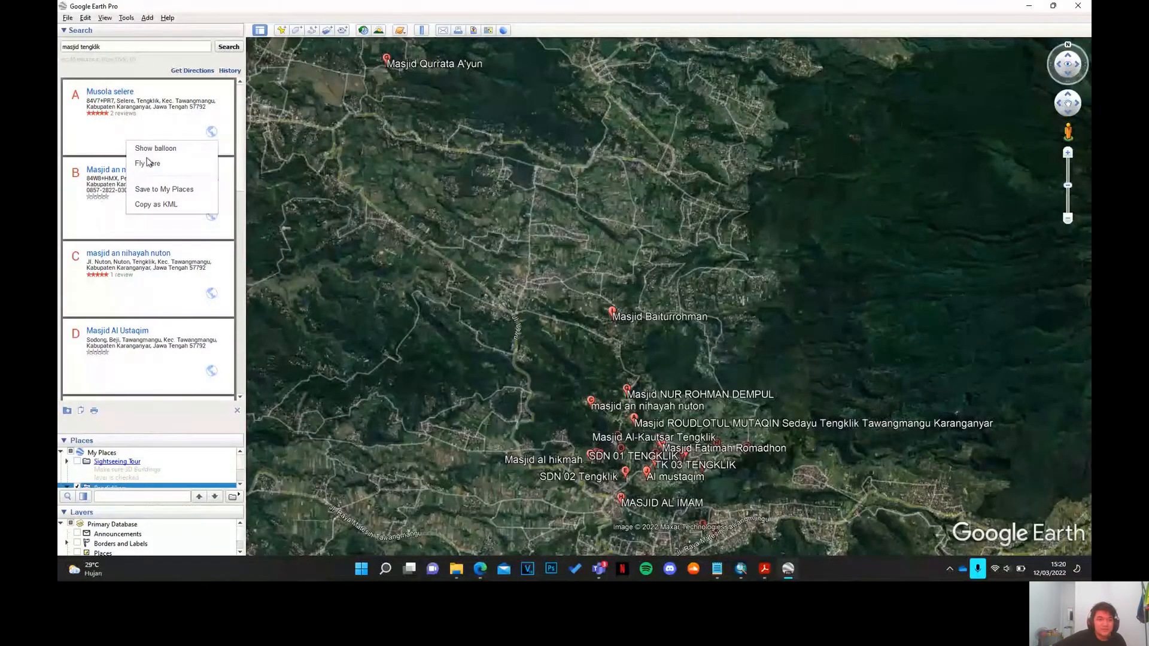
pyautogui.click(174, 190)
pyautogui.rightClick(73, 219)
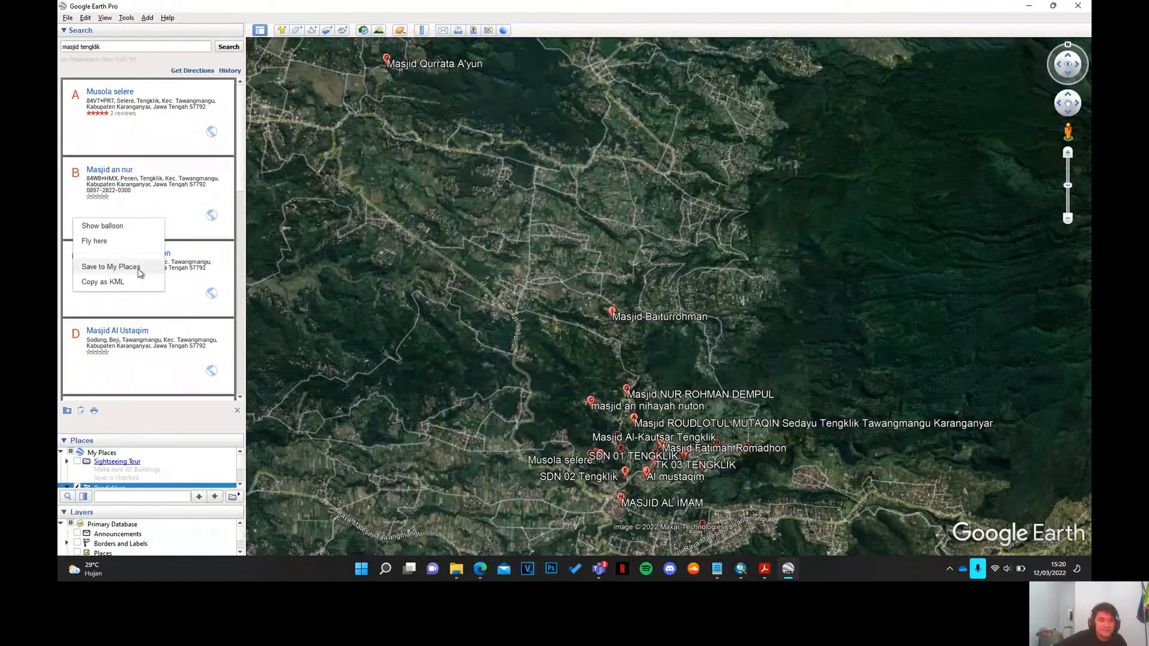
pyautogui.click(139, 267)
pyautogui.rightClick(144, 295)
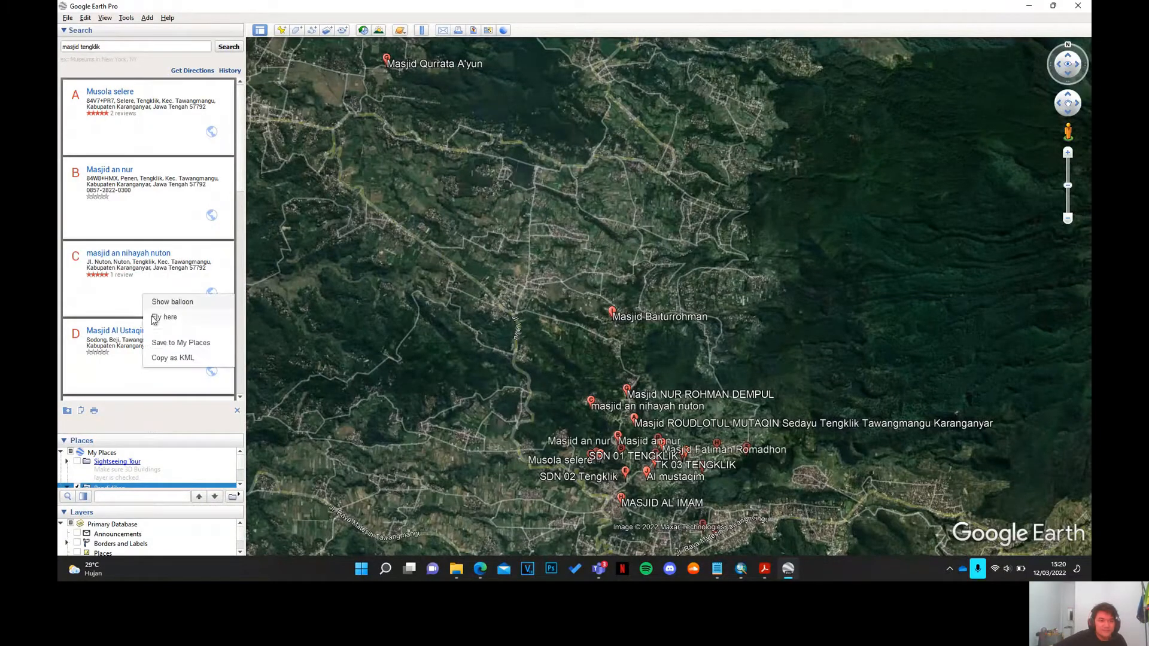
pyautogui.click(181, 342)
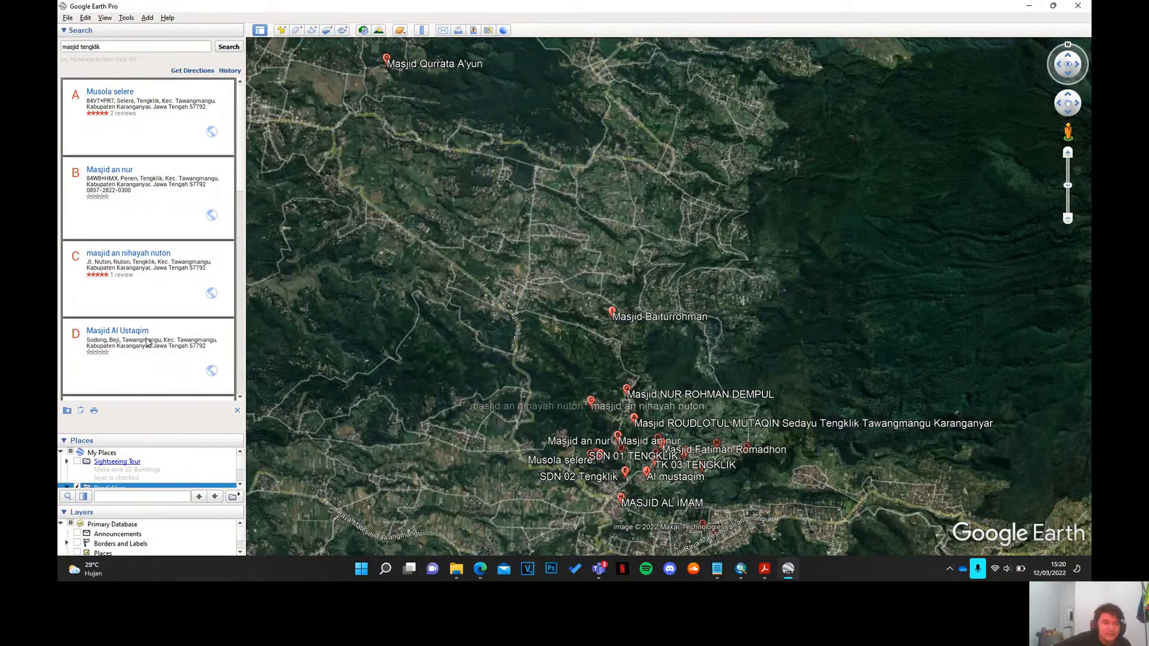
# - Check the addresses of the following results and save Mushola Al Ikhlas Plalar to My Places
pyautogui.scroll(-1, 126, 294)
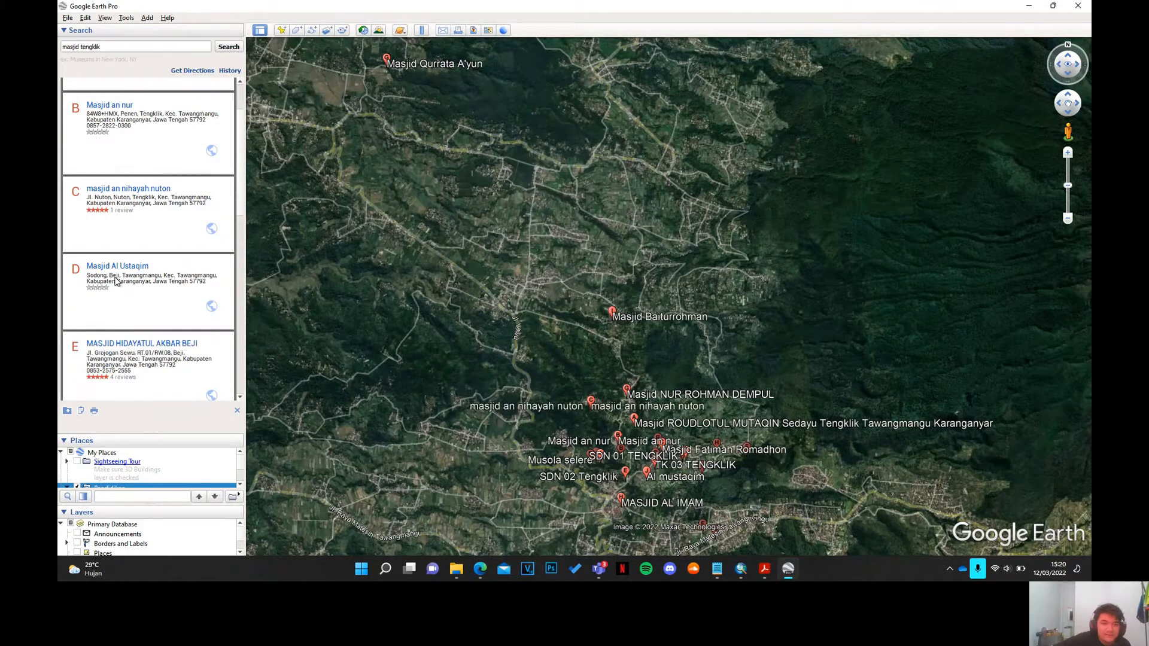
pyautogui.scroll(-3, 117, 281)
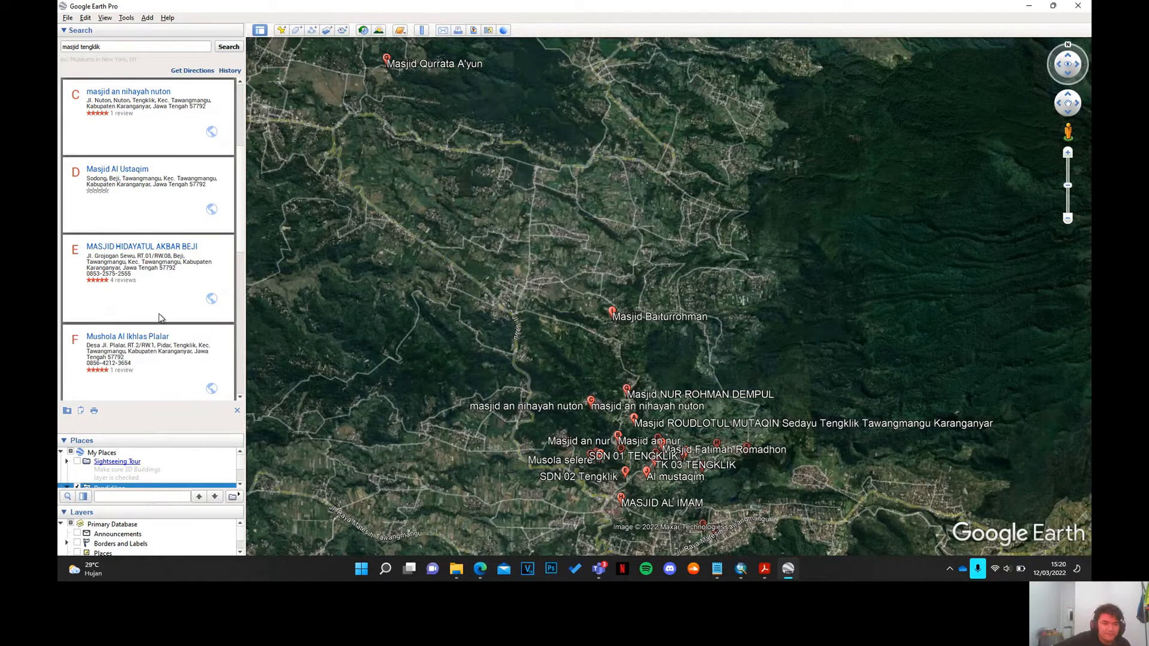
pyautogui.scroll(-1, 159, 316)
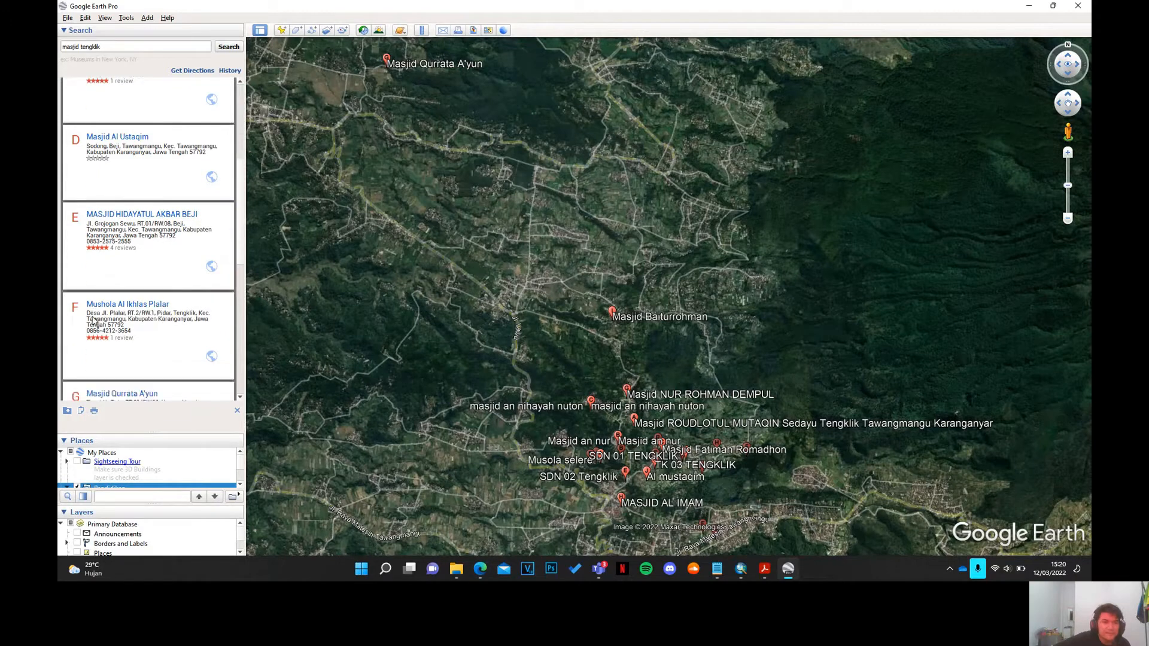
pyautogui.rightClick(142, 326)
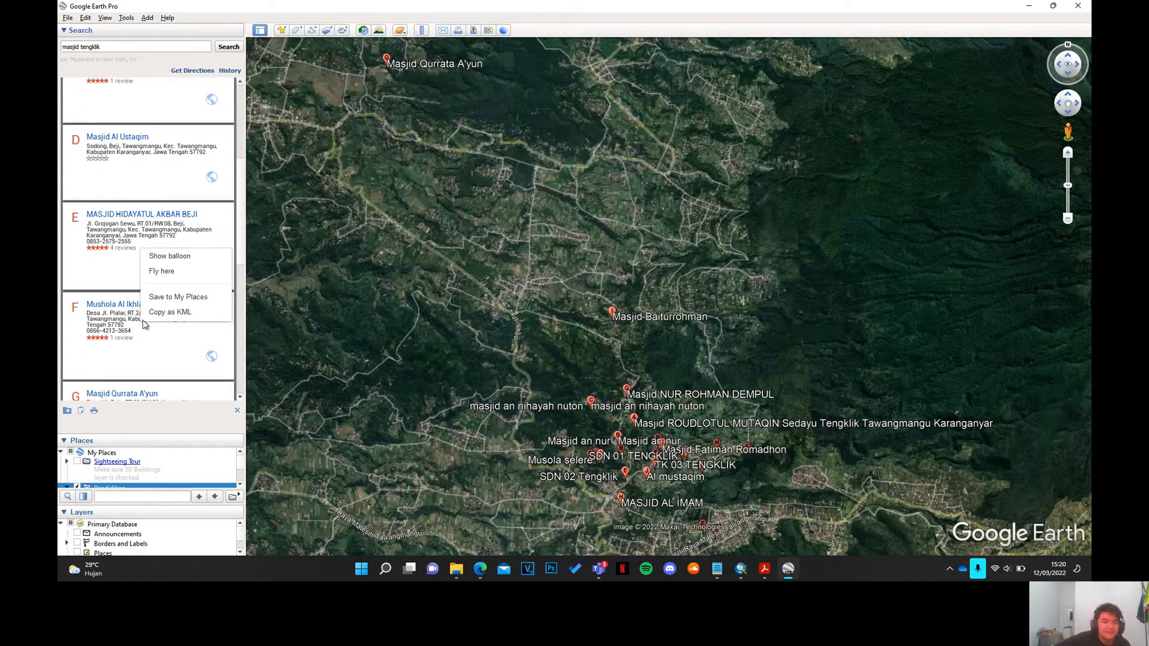
pyautogui.click(155, 438)
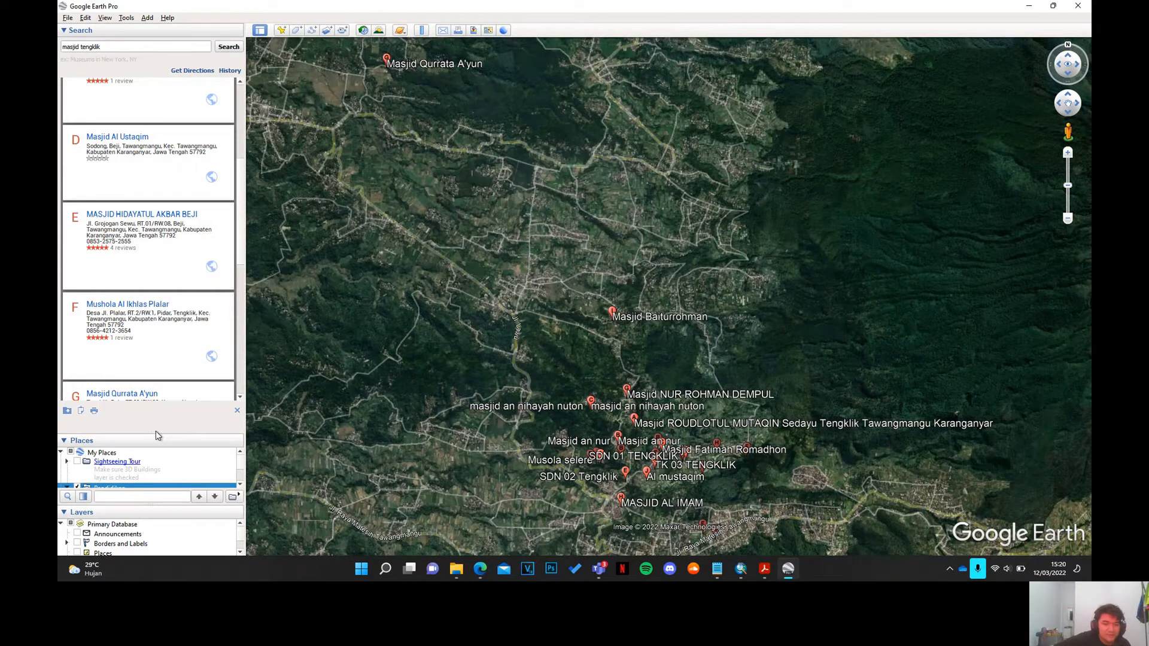
# - Enlarge the saved places list, collapse the Pendidikan folder and review the saved mosques and prayer rooms
pyautogui.moveTo(156, 432); pyautogui.dragTo(166, 156)
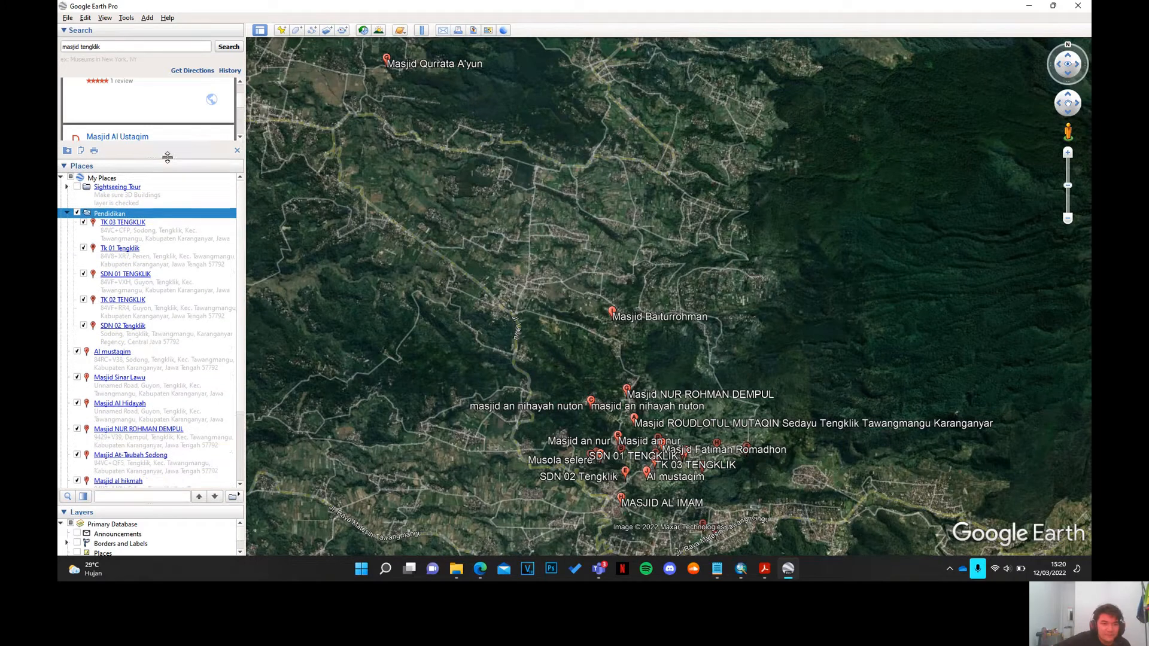
pyautogui.click(68, 215)
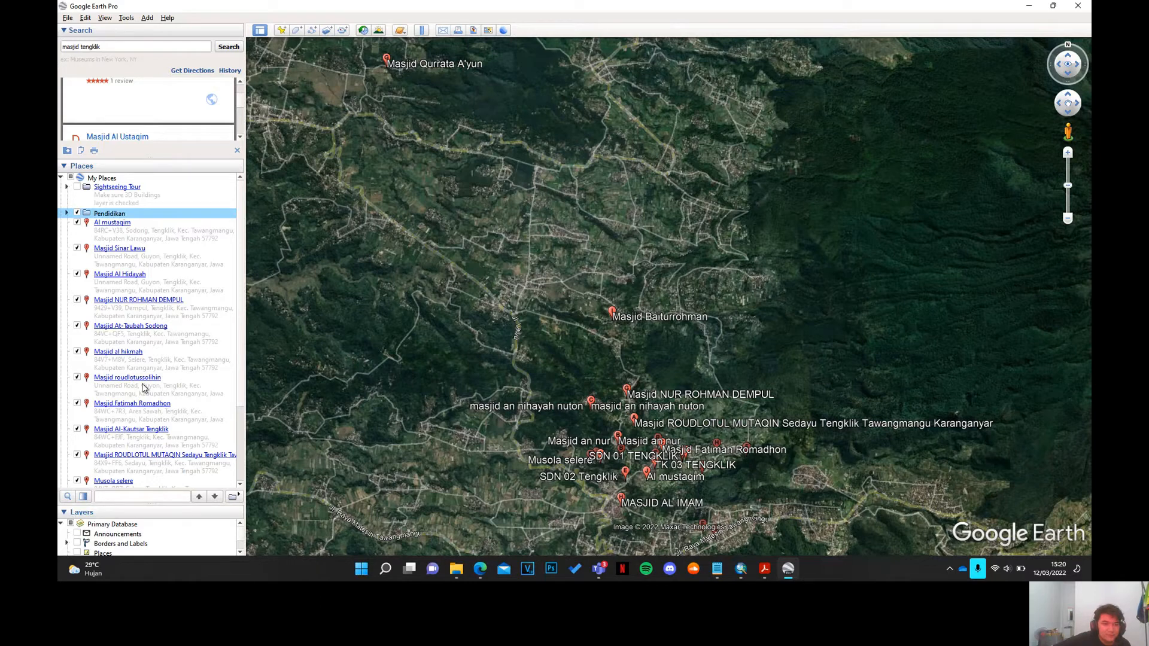
pyautogui.scroll(-3, 140, 435)
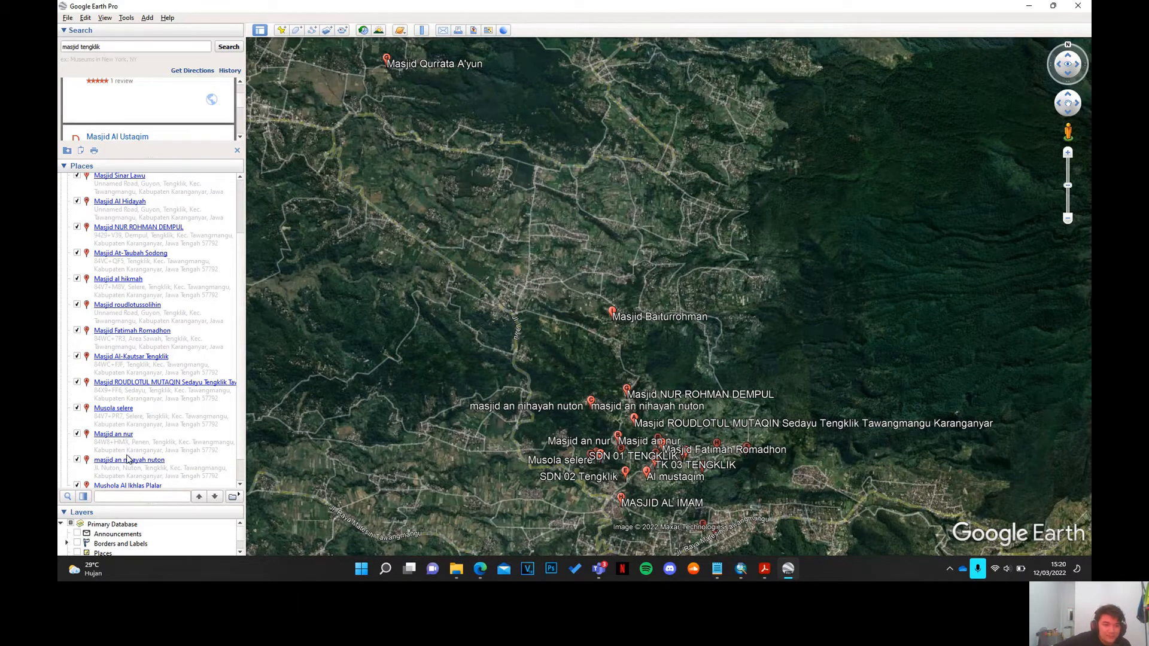
pyautogui.scroll(-1, 127, 451)
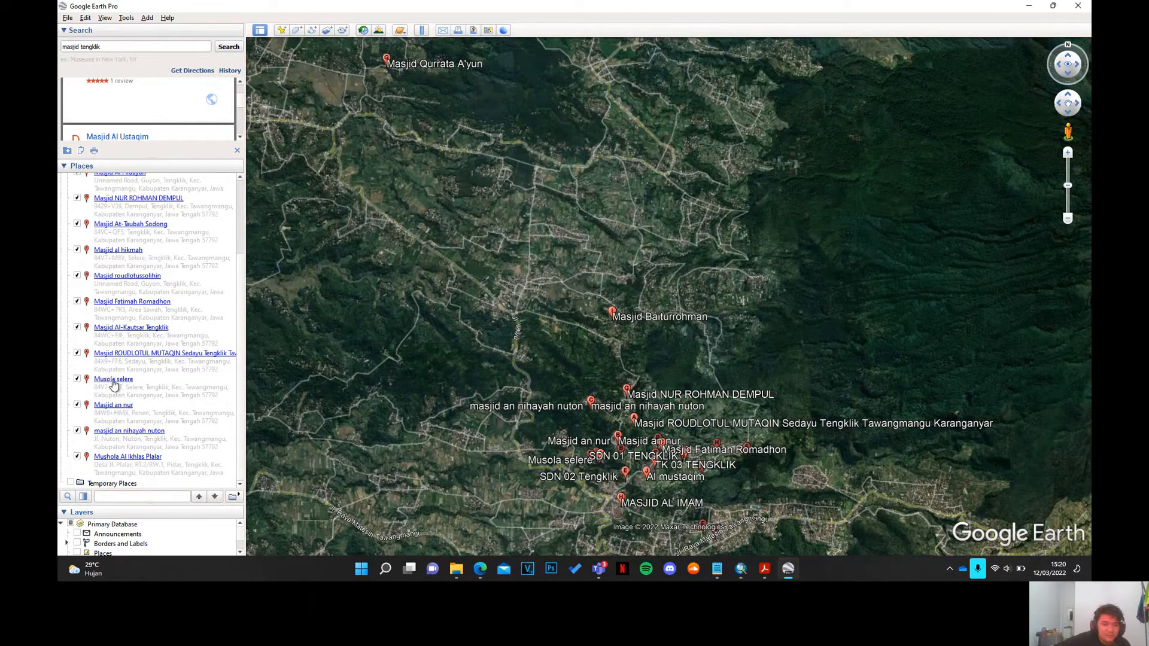
pyautogui.click(189, 473)
pyautogui.scroll(3, 189, 473)
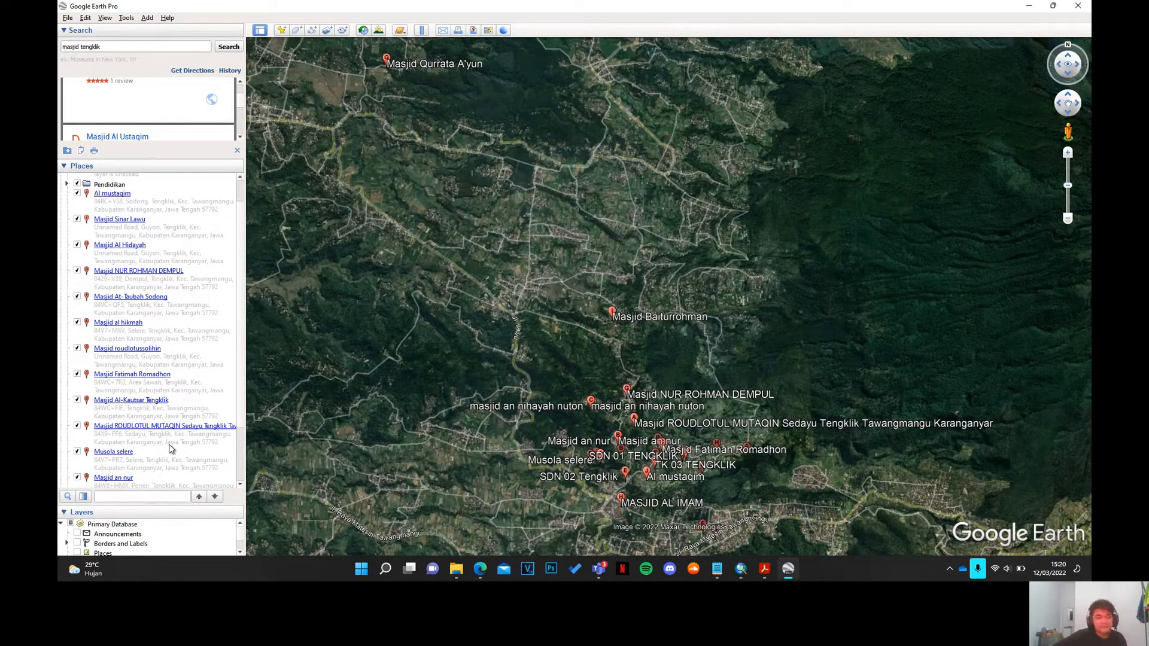
pyautogui.keyDown('shift'); pyautogui.click(165, 209); pyautogui.keyUp('shift')
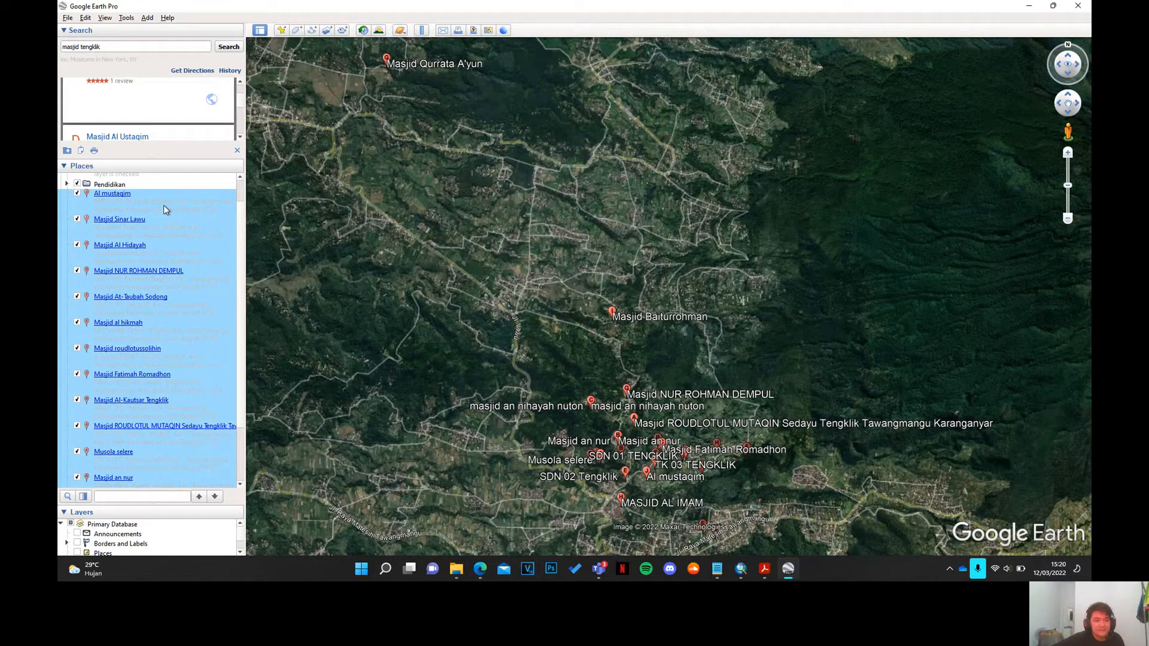
# - Add a new folder named Peribadatan to My Places
pyautogui.scroll(1, 96, 219)
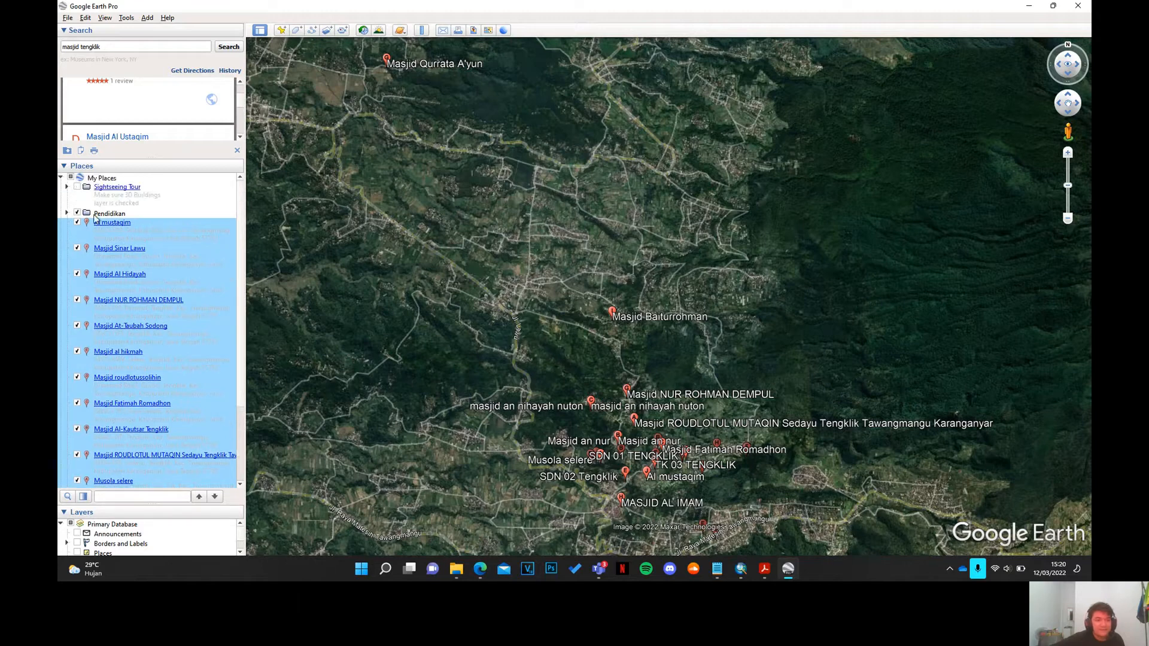
pyautogui.rightClick(100, 179)
pyautogui.moveTo(149, 189)
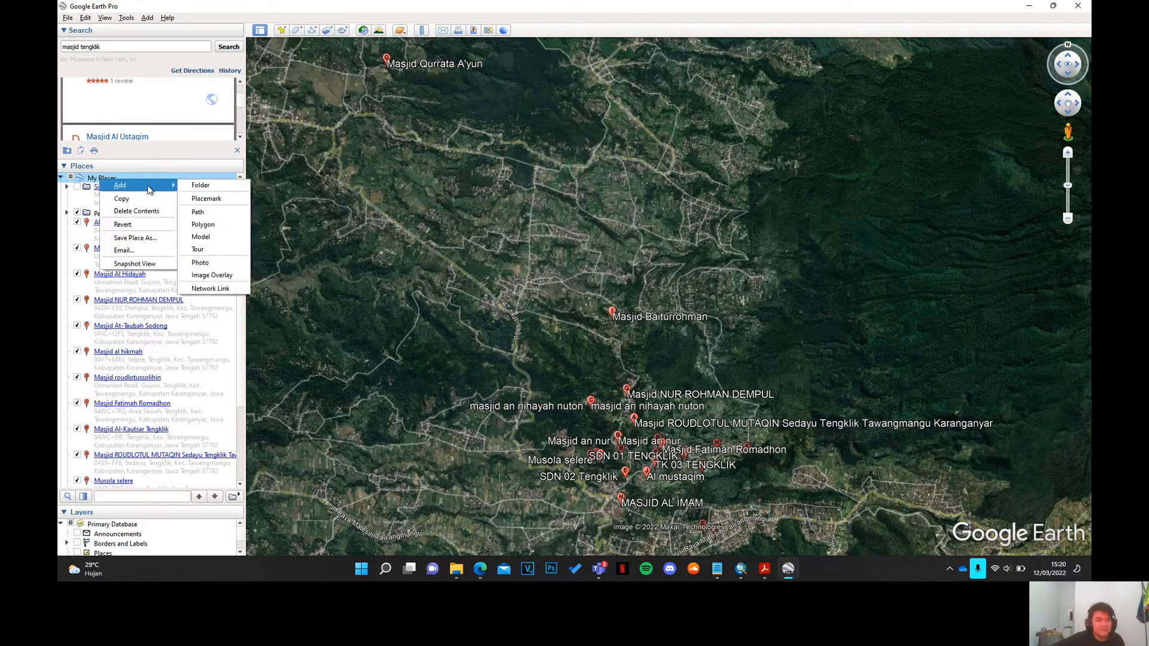
pyautogui.click(201, 185)
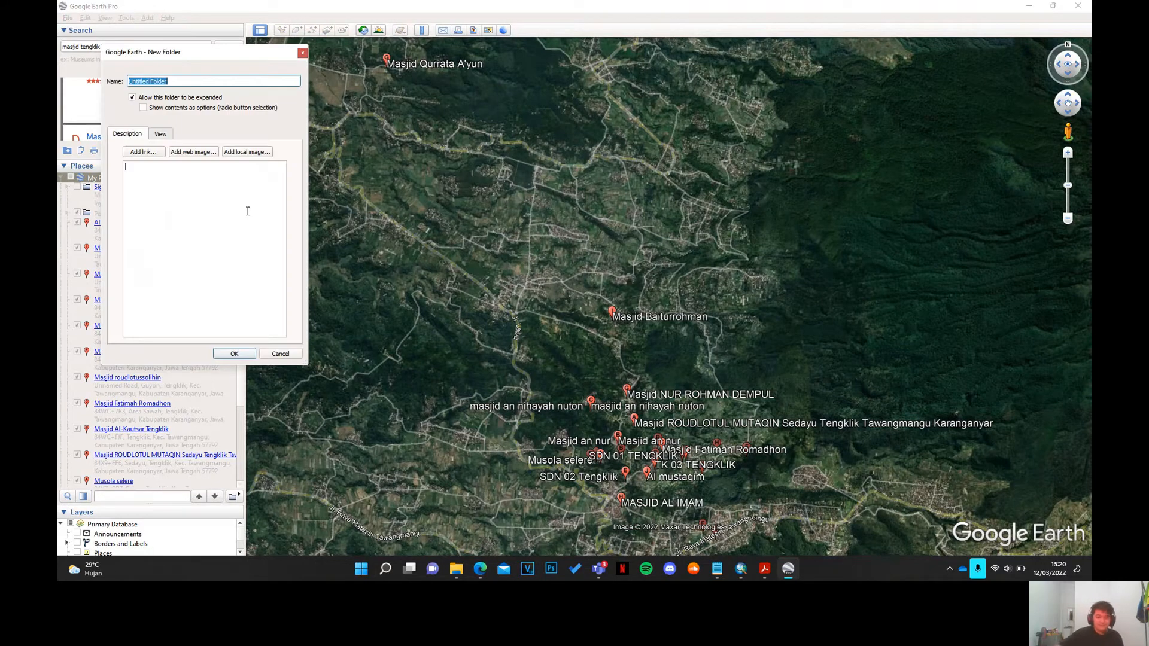
pyautogui.write('Peribadatan')
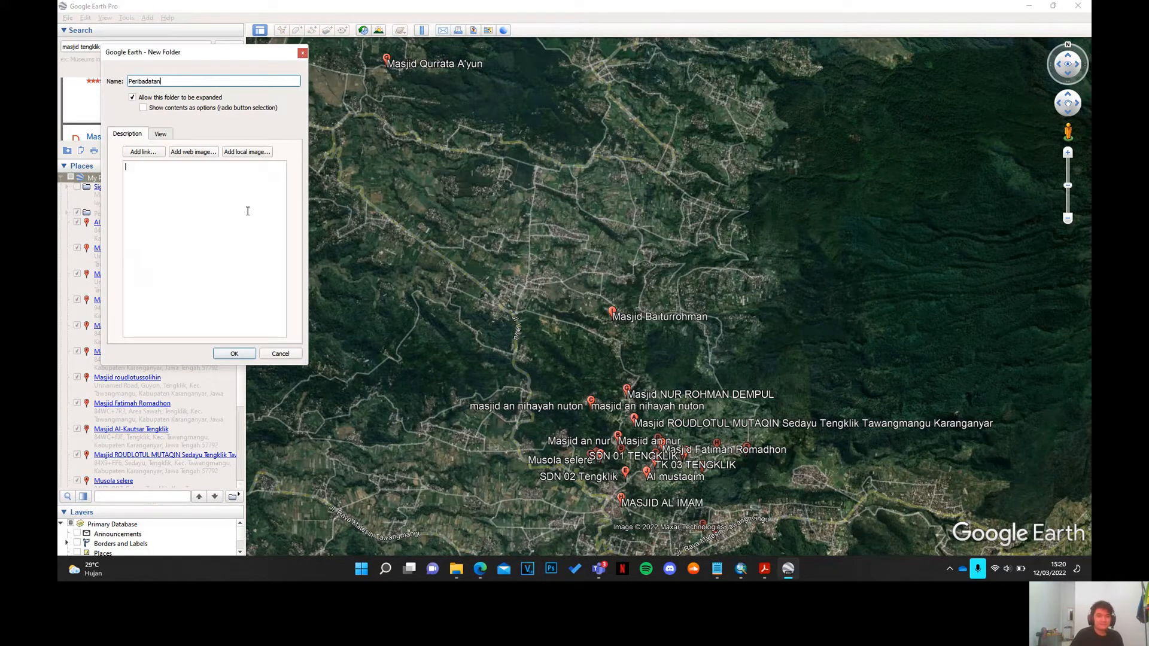
pyautogui.press('Return')
# - Move all saved worship places from Al mustaqim to Mushola Al Ikhlas Plalar into the Peribadatan folder and collapse it
pyautogui.click(188, 455)
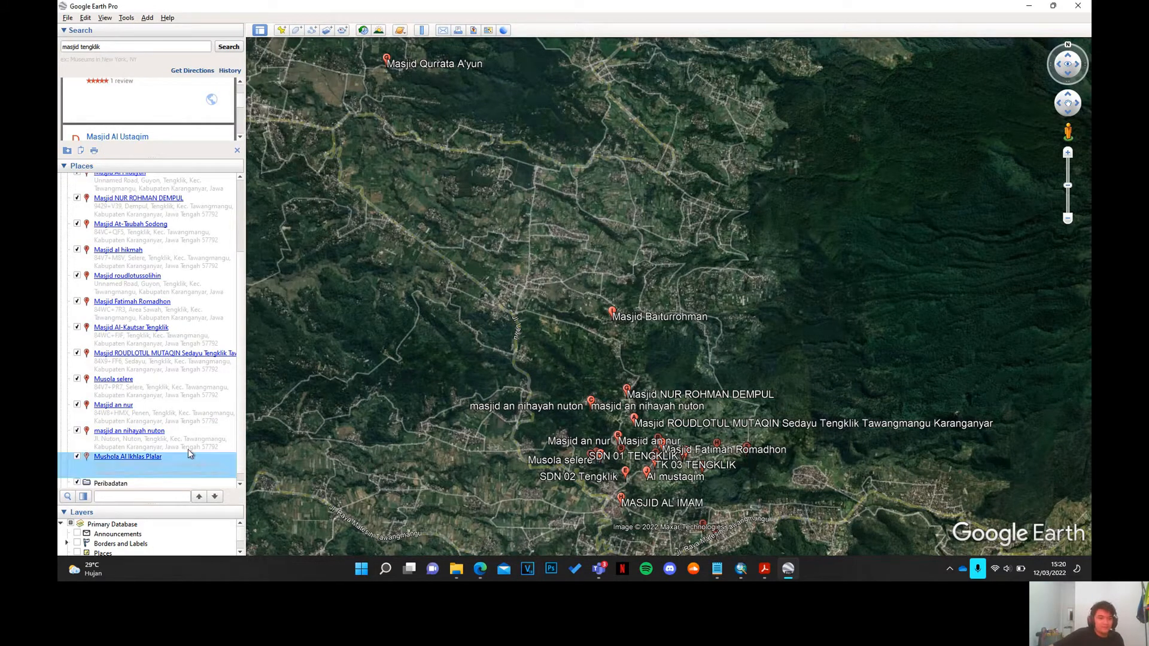
pyautogui.keyDown('shift'); pyautogui.click(150, 239); pyautogui.keyUp('shift')
pyautogui.moveTo(148, 468); pyautogui.dragTo(113, 474)
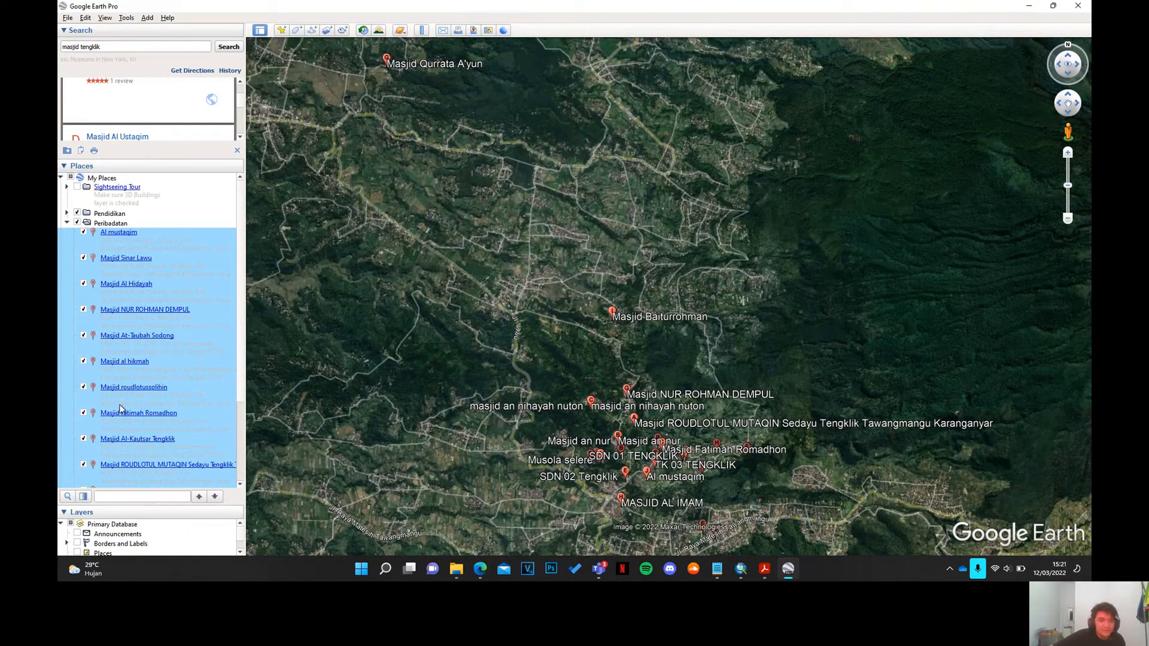
pyautogui.click(67, 223)
# - Save the Peribadatan folder as Peribadatan.kmz in the SIG folder
pyautogui.rightClick(103, 223)
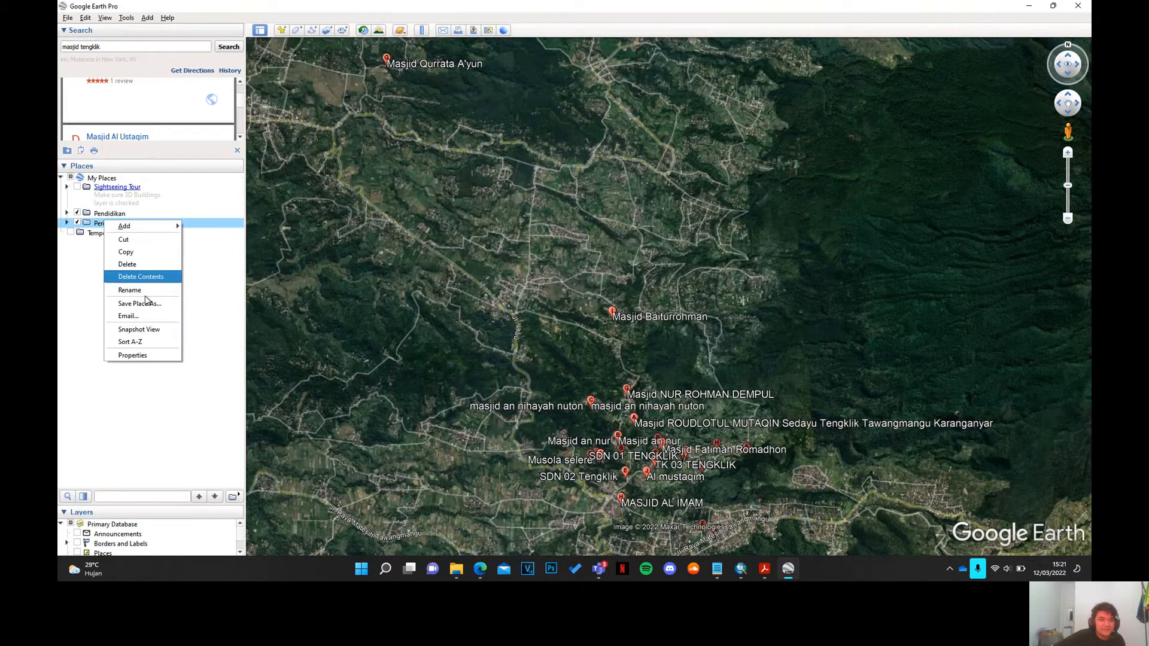
pyautogui.click(139, 304)
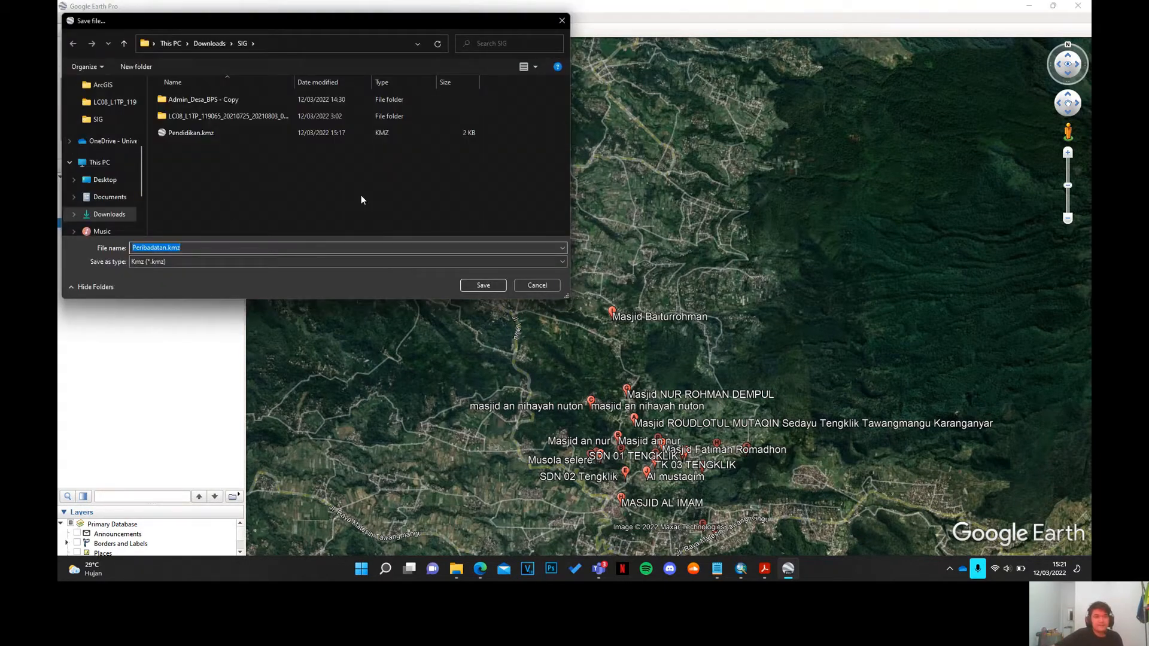
pyautogui.click(485, 286)
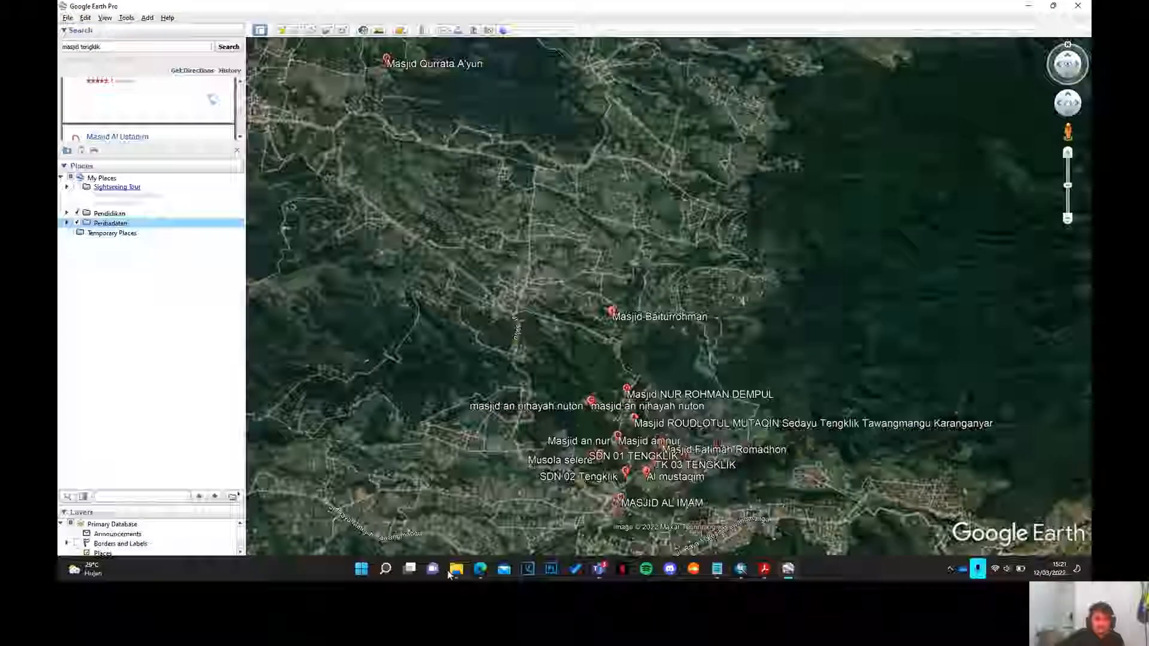
# - Switch to File Explorer and check the SIG folder for the saved Peribadatan.kmz file
pyautogui.click(454, 569)
pyautogui.click(197, 334)
pyautogui.scroll(-1, 444, 427)
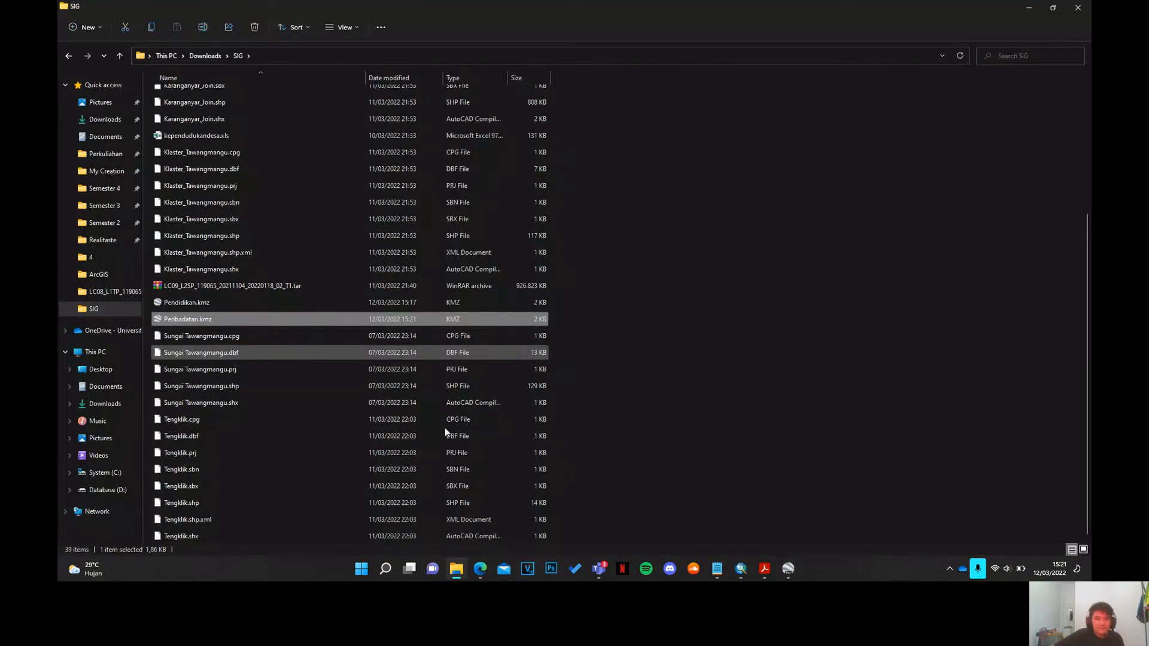
pyautogui.click(455, 570)
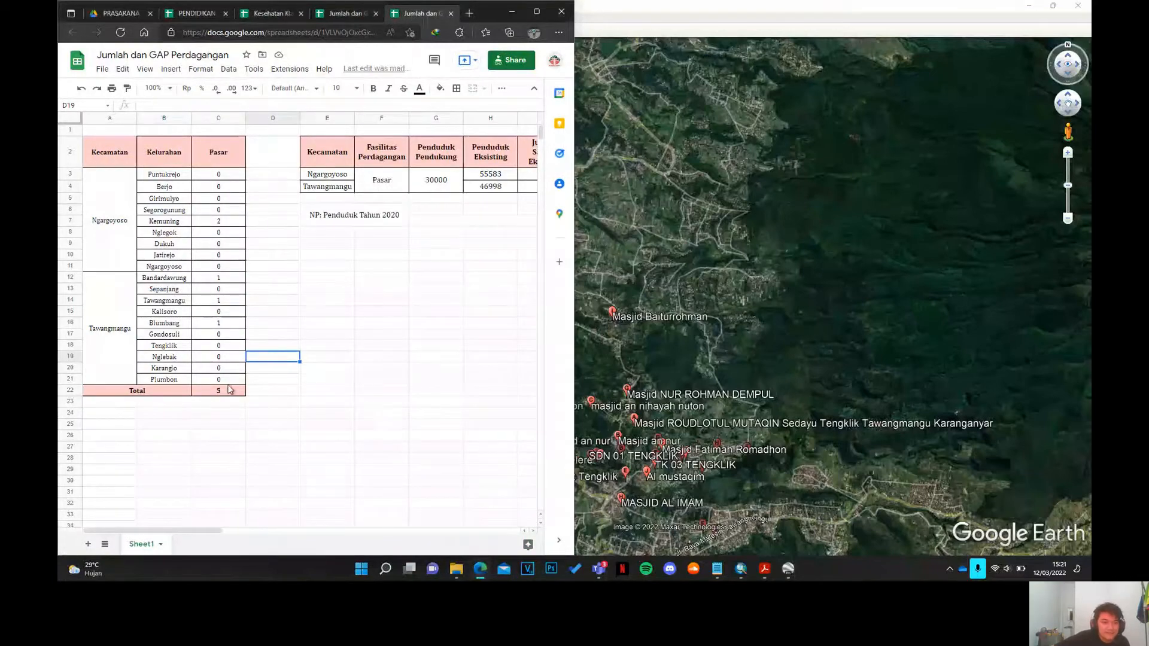
# - Check Tengklik's Pasar count in the Jumlah dan GAP Perdagangan spreadsheet
pyautogui.moveTo(172, 347); pyautogui.dragTo(290, 351)
pyautogui.click(290, 350)
pyautogui.click(211, 353)
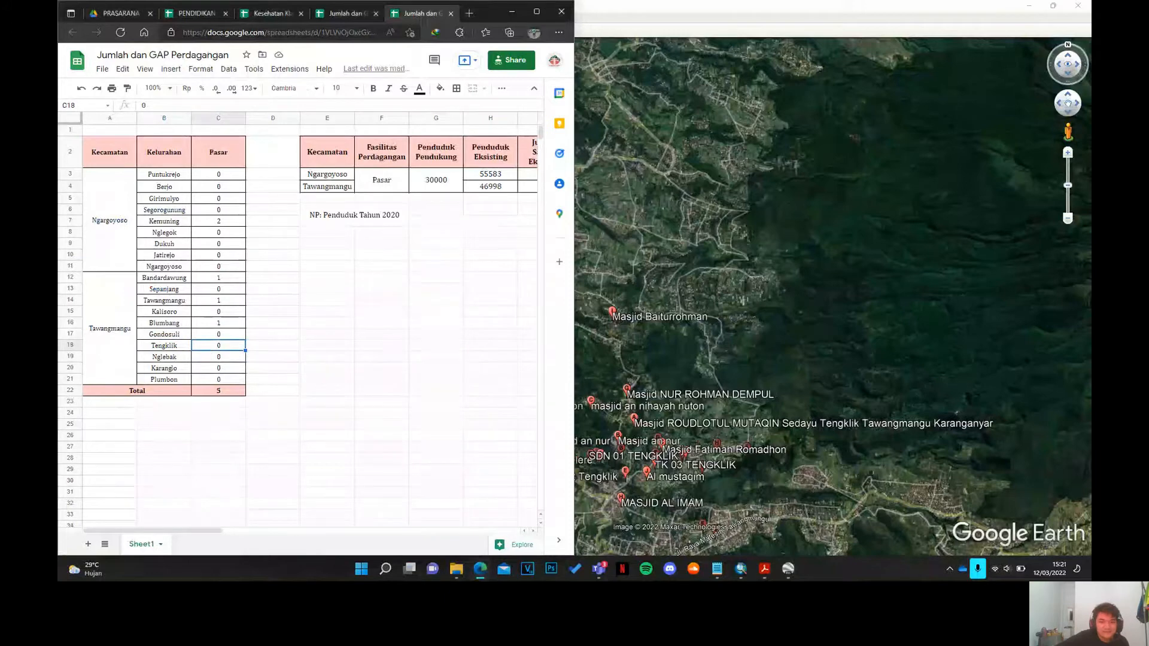
# - Switch to the Kecamatan Tawangmangu Dalam Angka 2021 PDF in Acrobat and find Table 7.1 on economic facilities by village
pyautogui.click(765, 568)
pyautogui.scroll(-10, 712, 325)
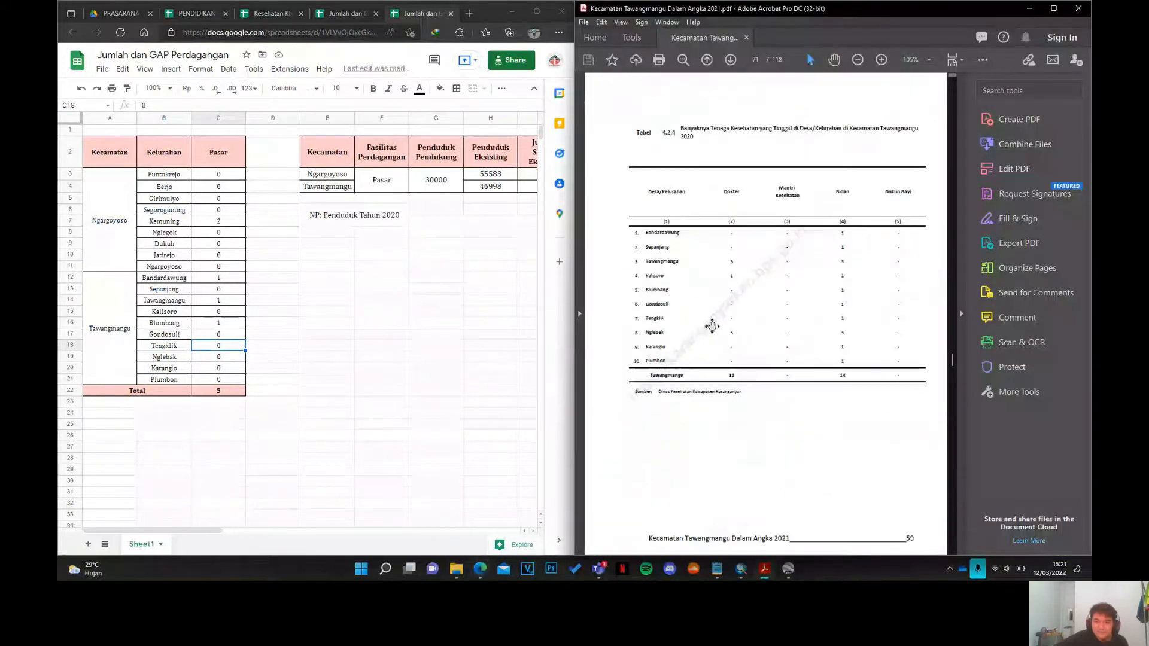
pyautogui.scroll(-10, 712, 325)
pyautogui.moveTo(952, 360); pyautogui.dragTo(946, 415)
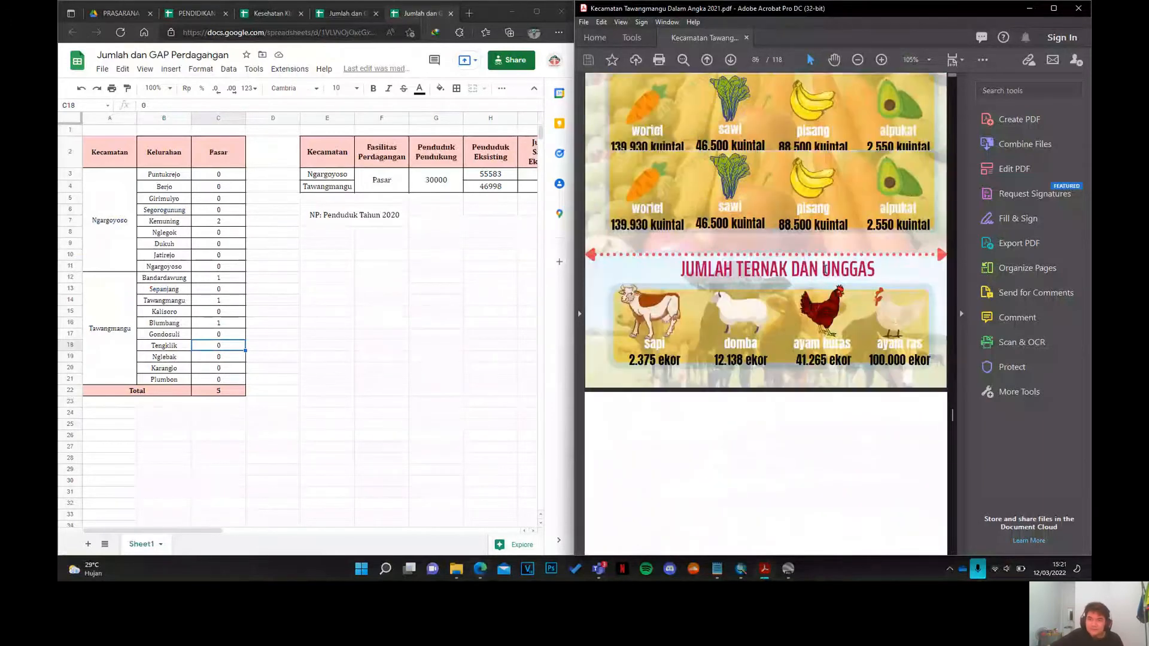
pyautogui.scroll(5, 825, 268)
pyautogui.scroll(-3, 897, 419)
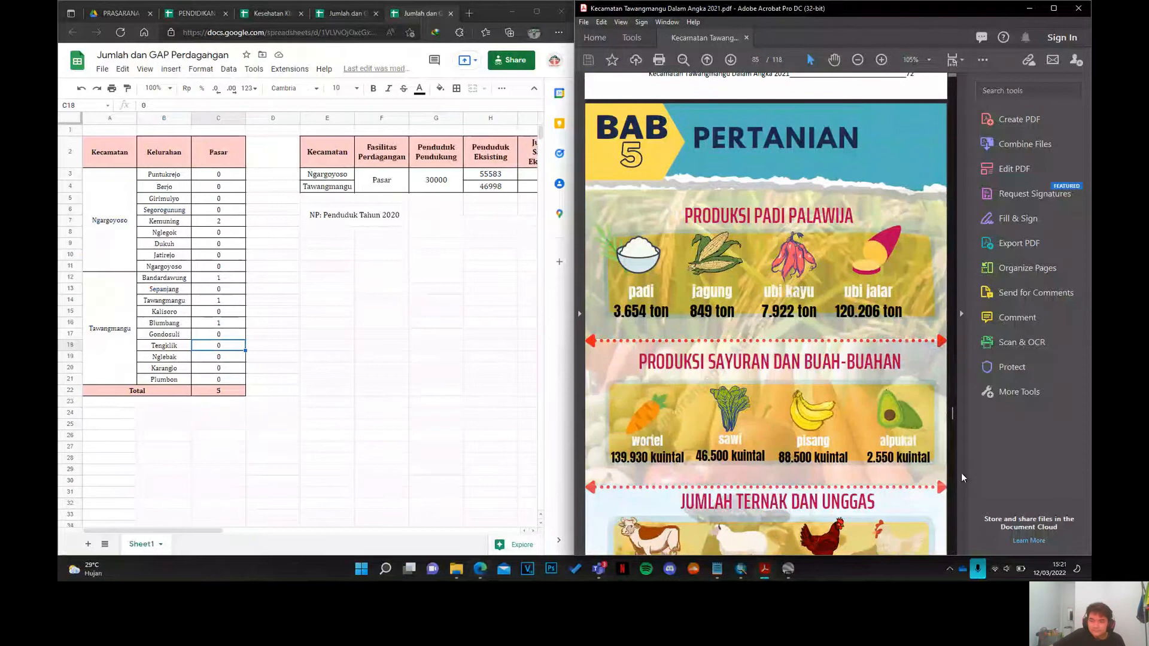
pyautogui.moveTo(951, 422); pyautogui.dragTo(946, 497)
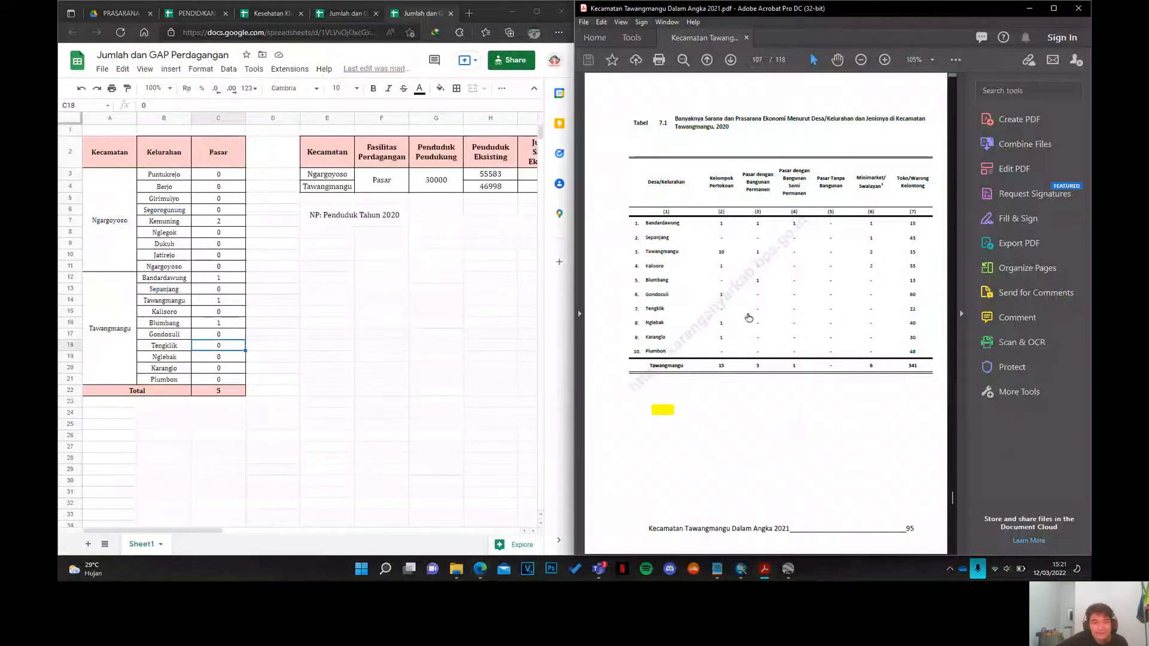
# - Compare Tengklik's Pasar count in the spreadsheet with its row in Table 7.1 of the PDF
pyautogui.click(183, 352)
pyautogui.click(216, 349)
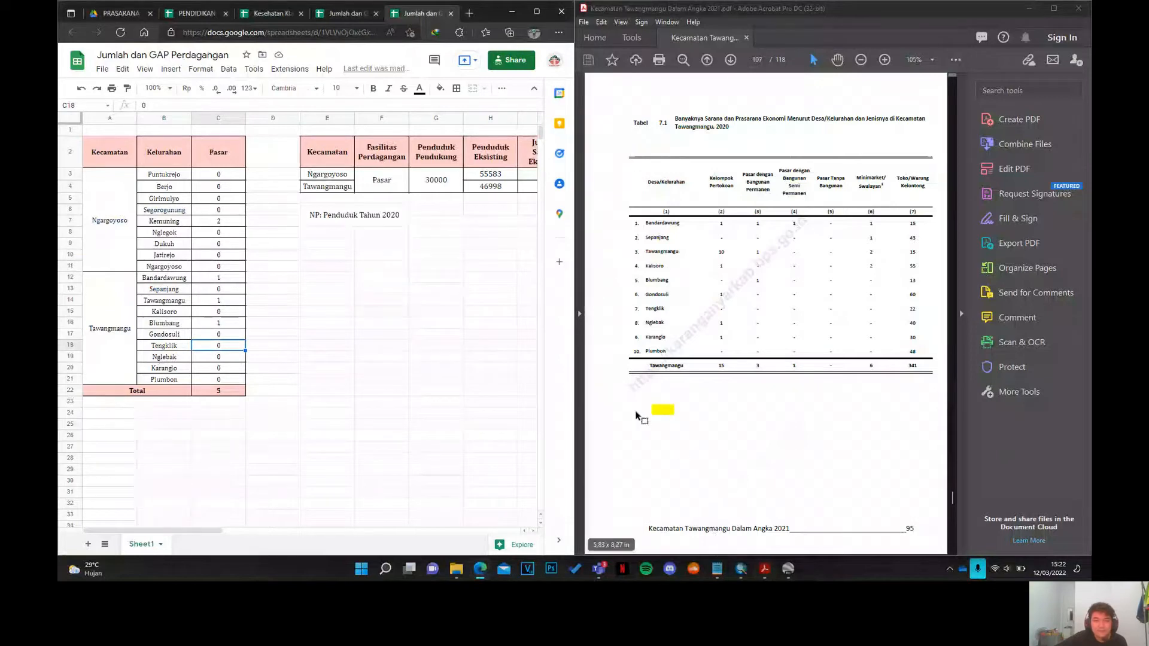
pyautogui.click(278, 296)
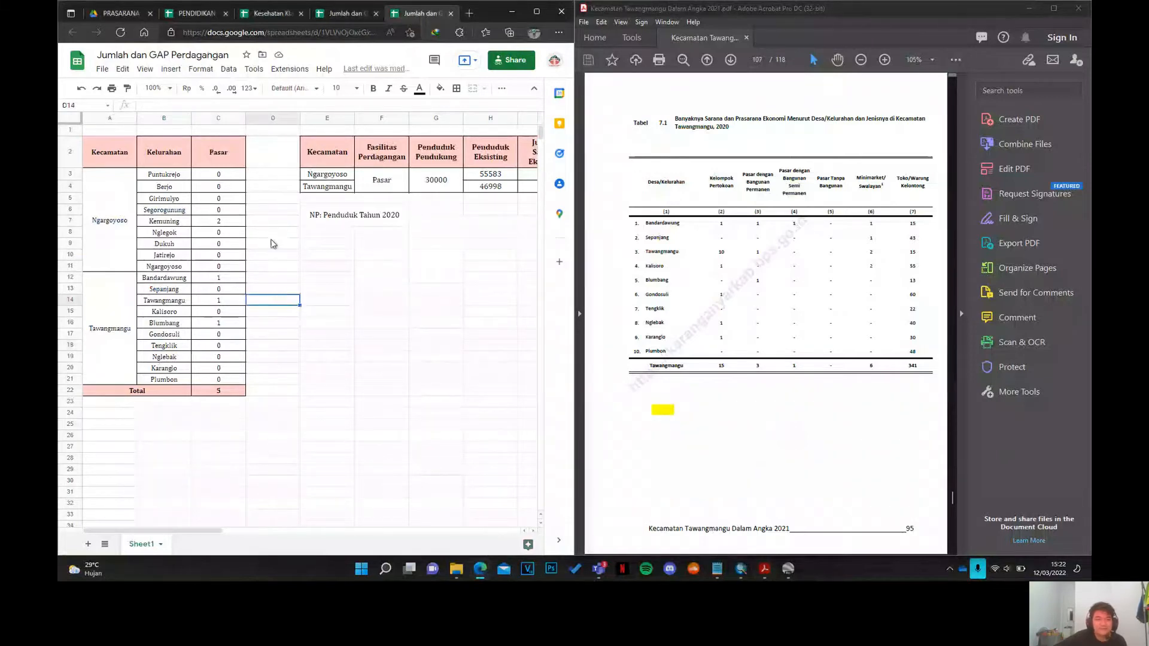
# - Switch to ArcMap and open the KML To Layer tool from the From KML conversion tools in ArcToolbox
pyautogui.click(279, 151)
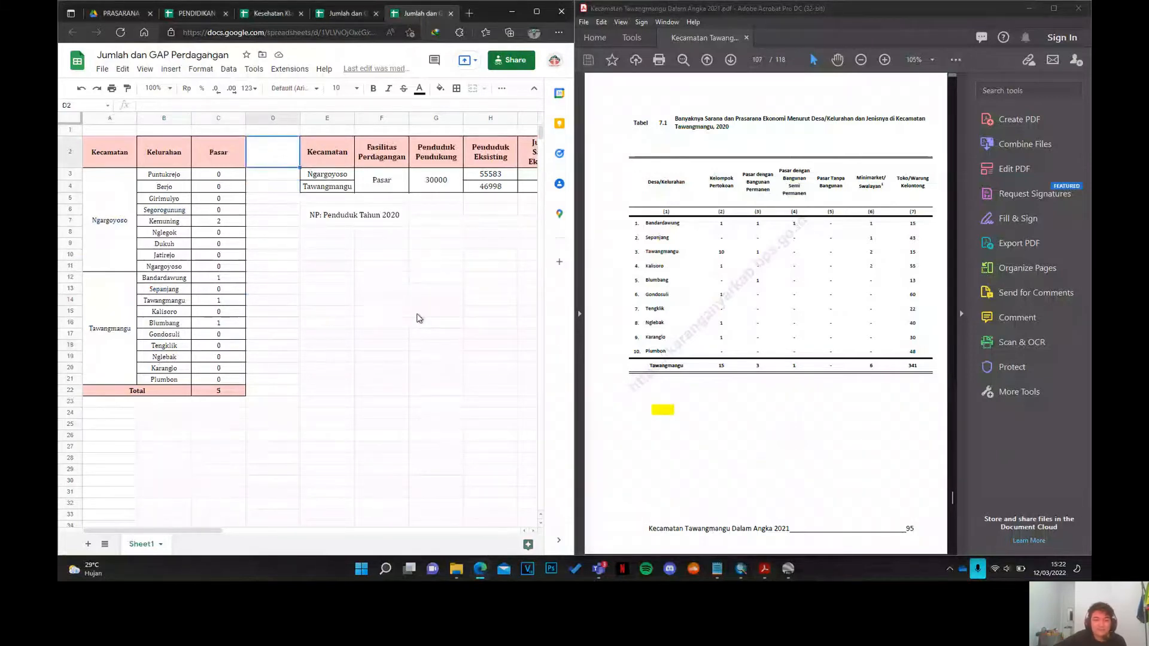
pyautogui.click(742, 574)
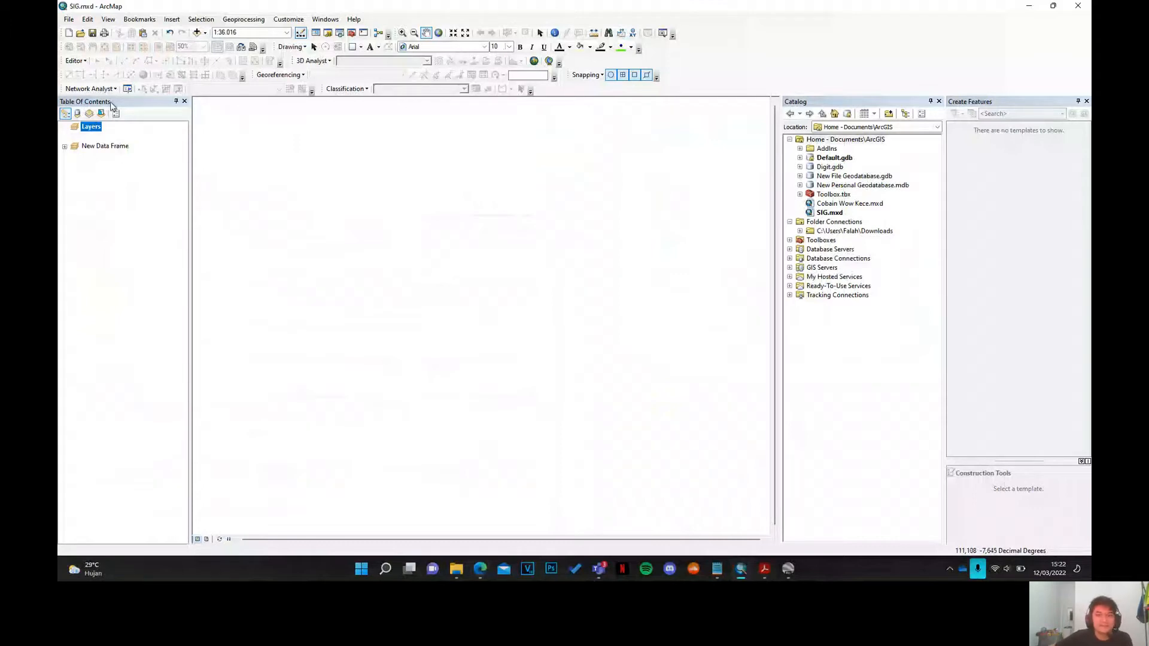
pyautogui.click(350, 32)
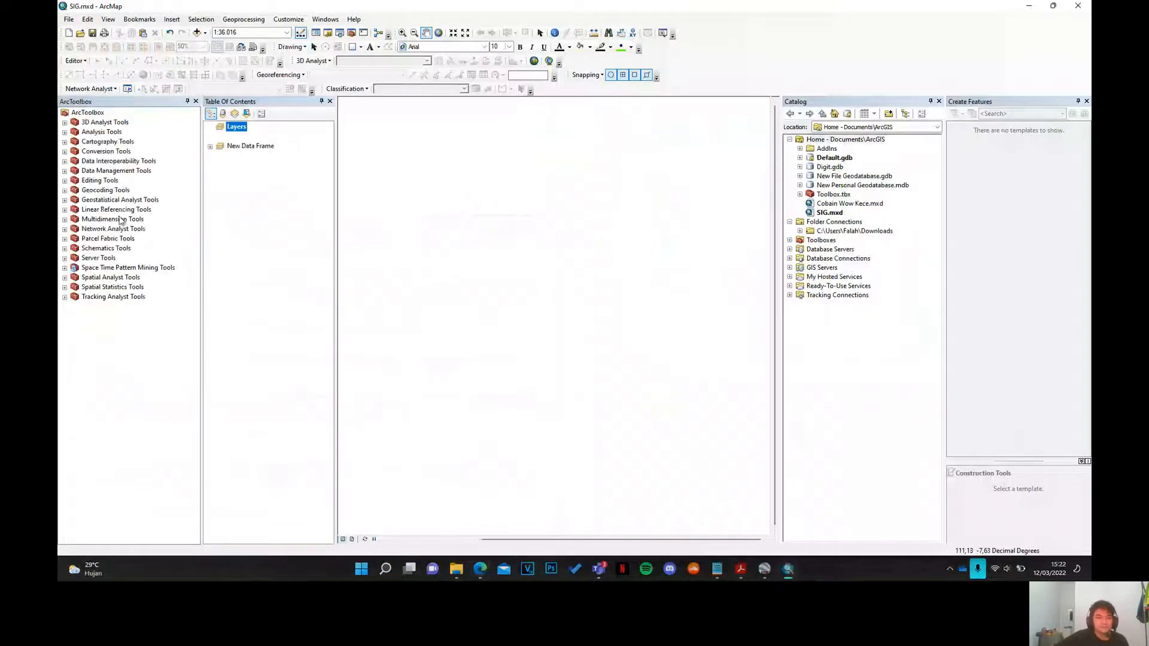
pyautogui.click(64, 151)
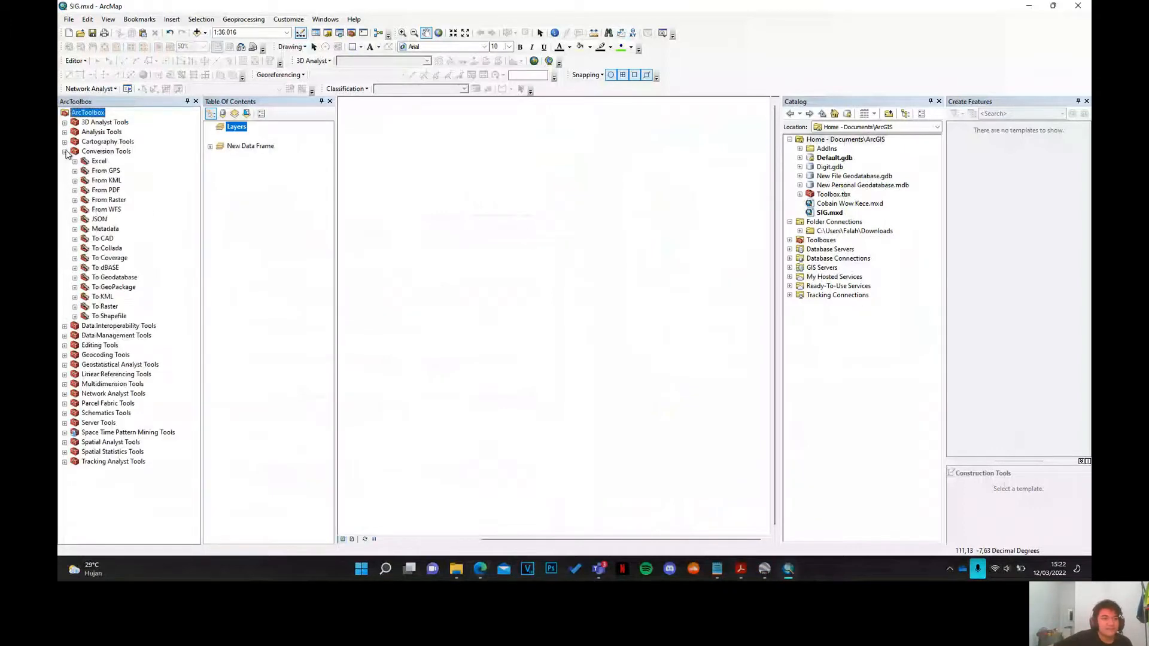
pyautogui.click(74, 181)
pyautogui.click(122, 191)
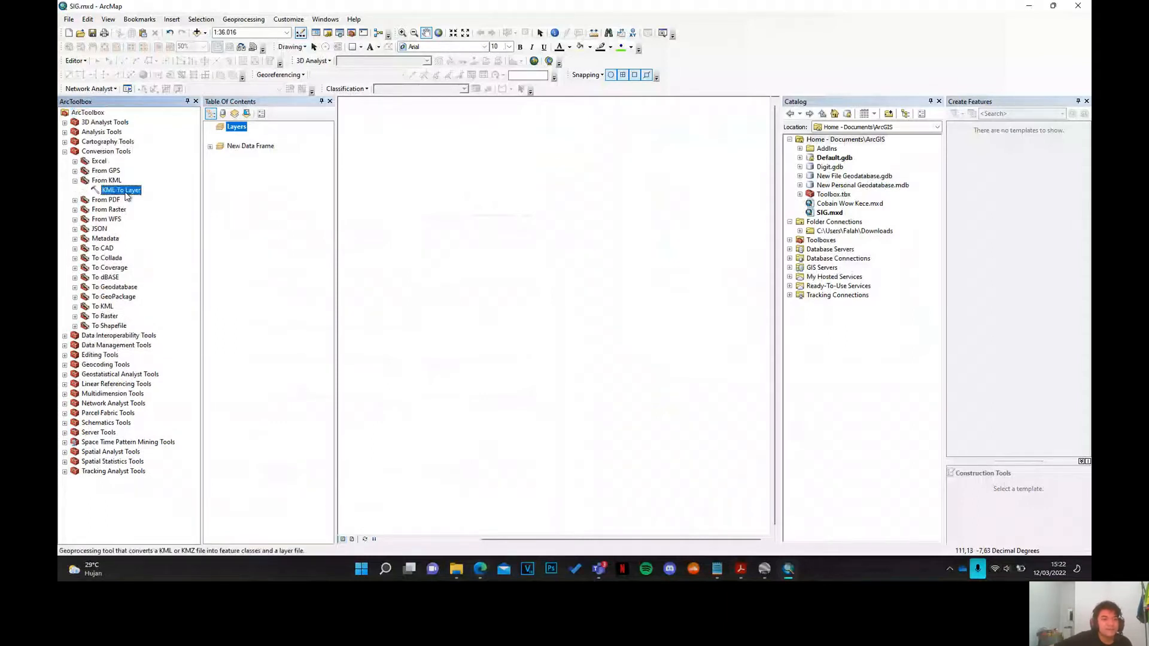
pyautogui.doubleClick(123, 190)
# - Convert Pendidikan.kmz from the SIG folder into a map layer with KML To Layer, keeping the default output settings
pyautogui.click(791, 41)
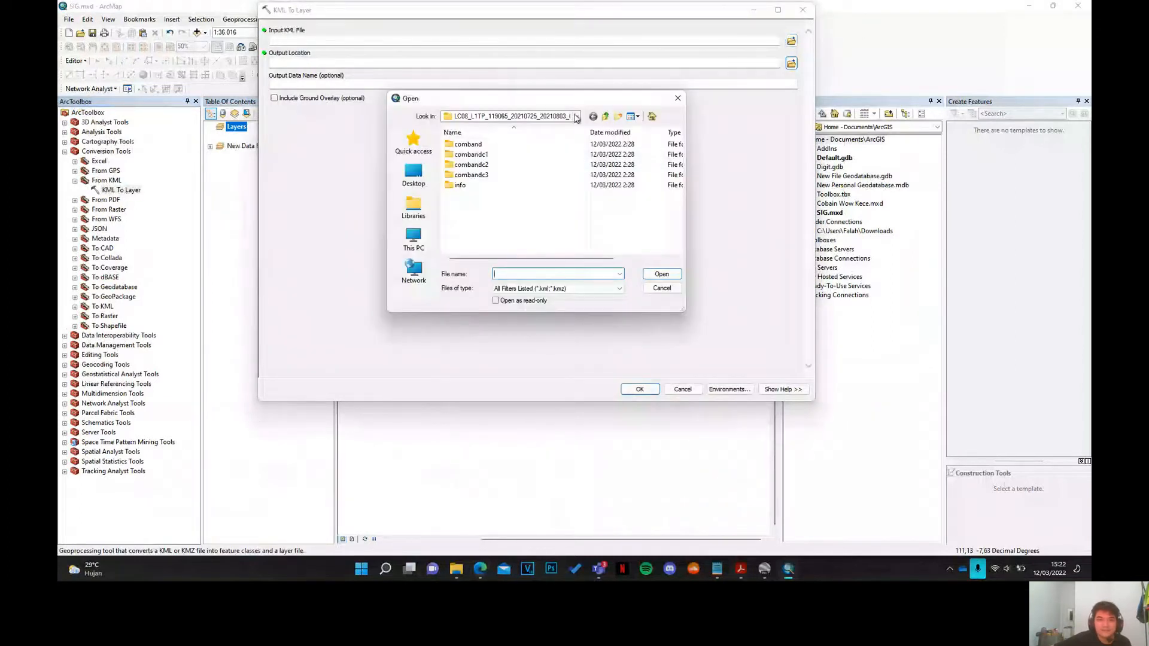
pyautogui.click(606, 117)
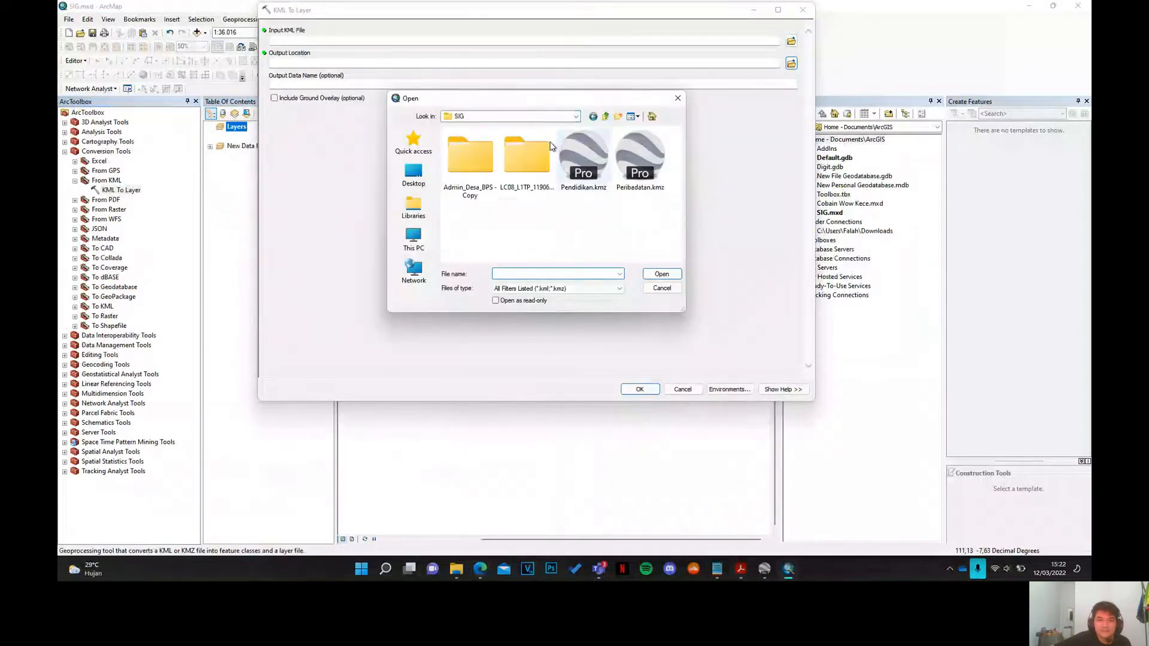
pyautogui.click(591, 183)
pyautogui.click(640, 162)
pyautogui.click(587, 180)
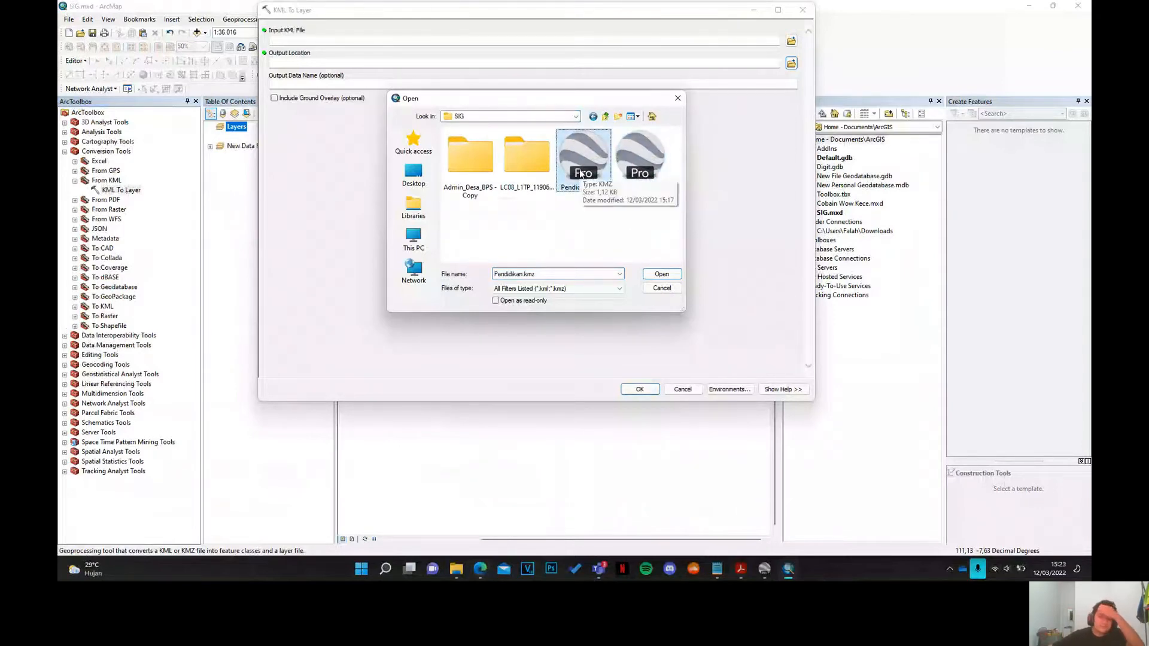
pyautogui.click(664, 275)
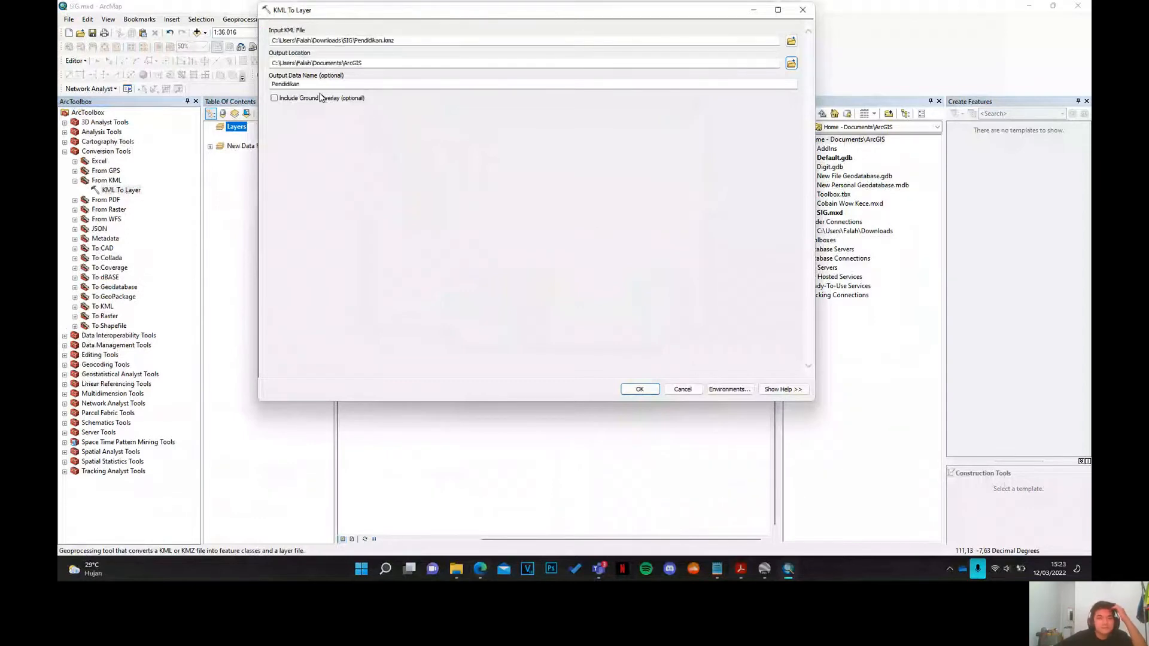
pyautogui.click(641, 390)
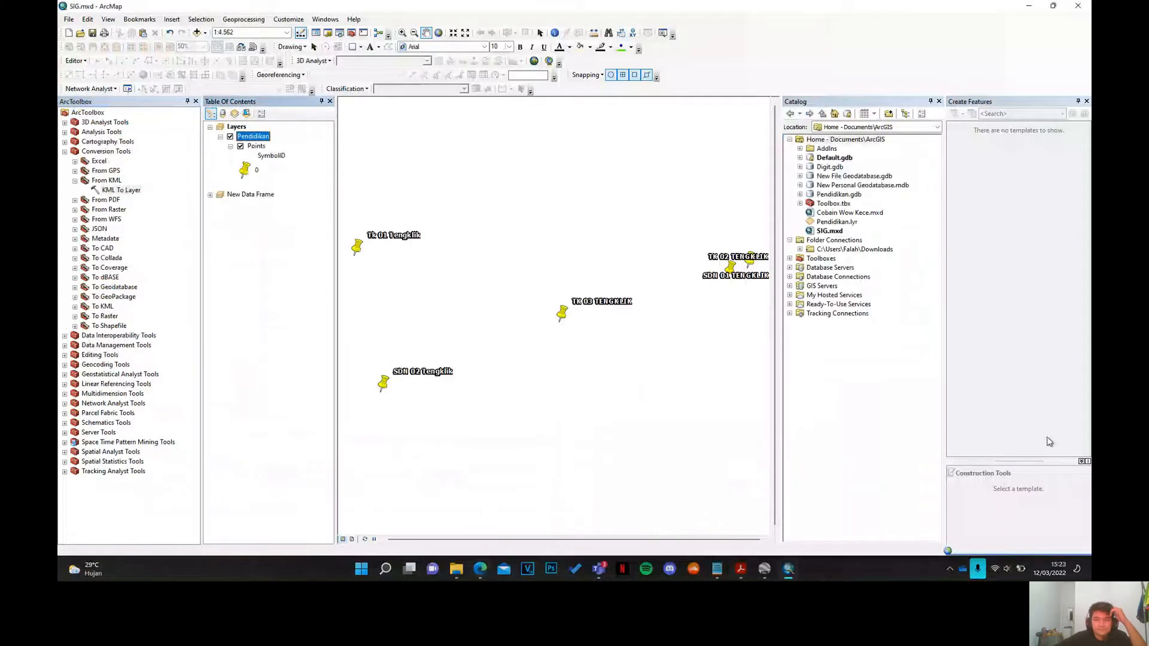
pyautogui.scroll(2, 464, 254)
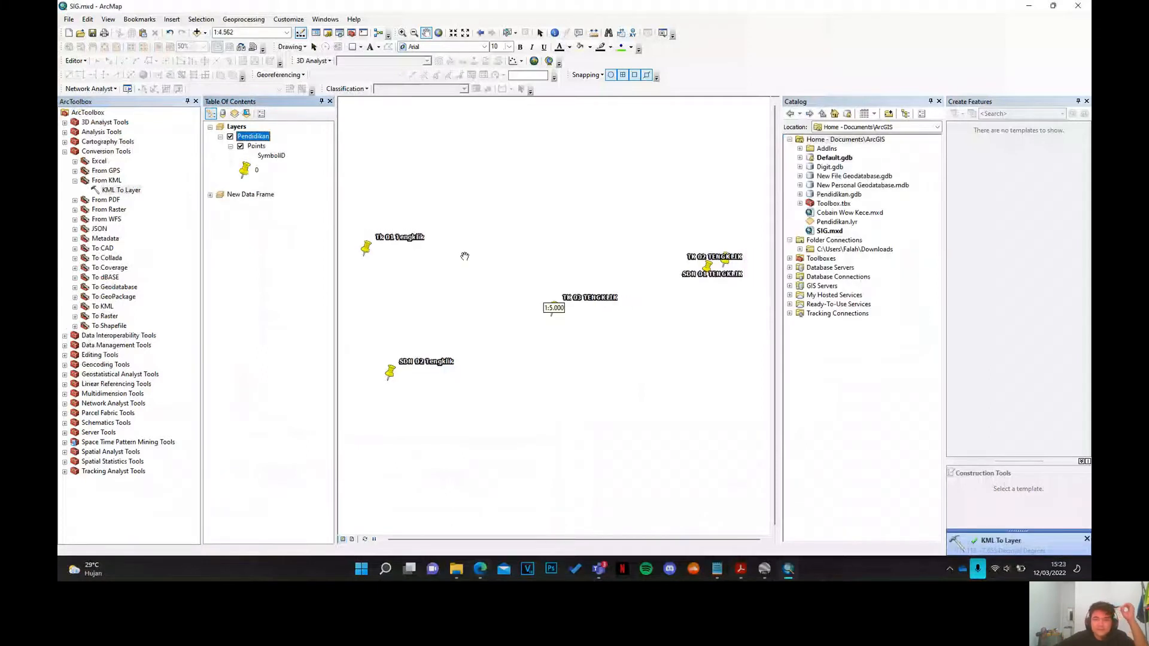
# - Run KML To Layer again to convert Peribadatan.kmz from the SIG folder into a map layer
pyautogui.doubleClick(127, 190)
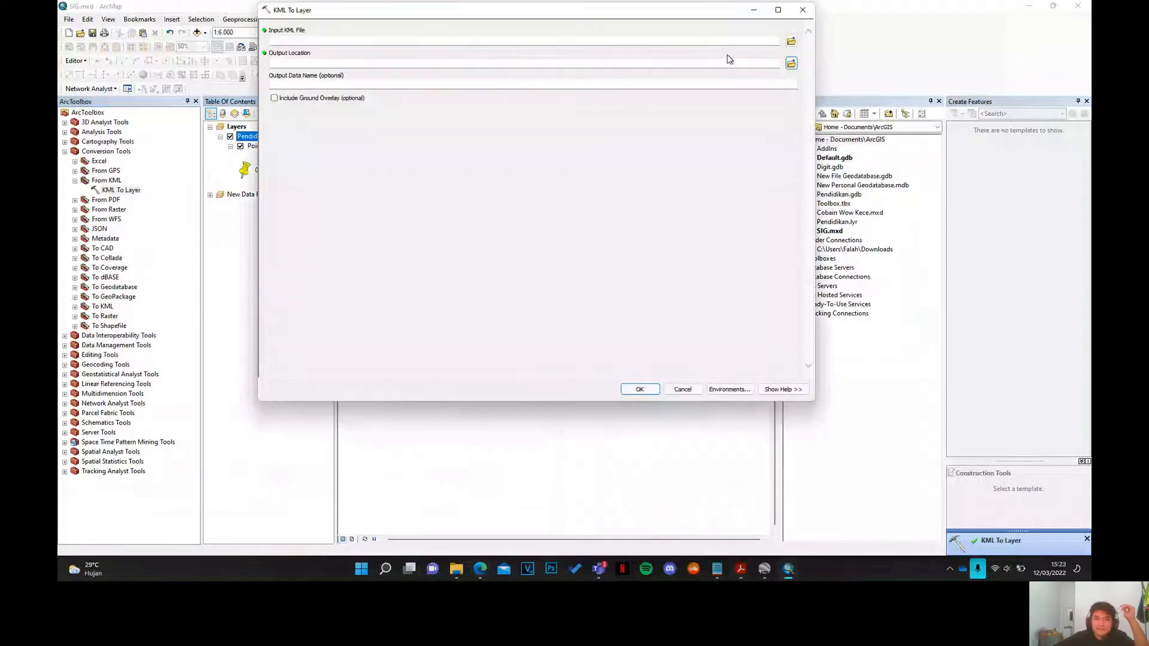
pyautogui.click(791, 41)
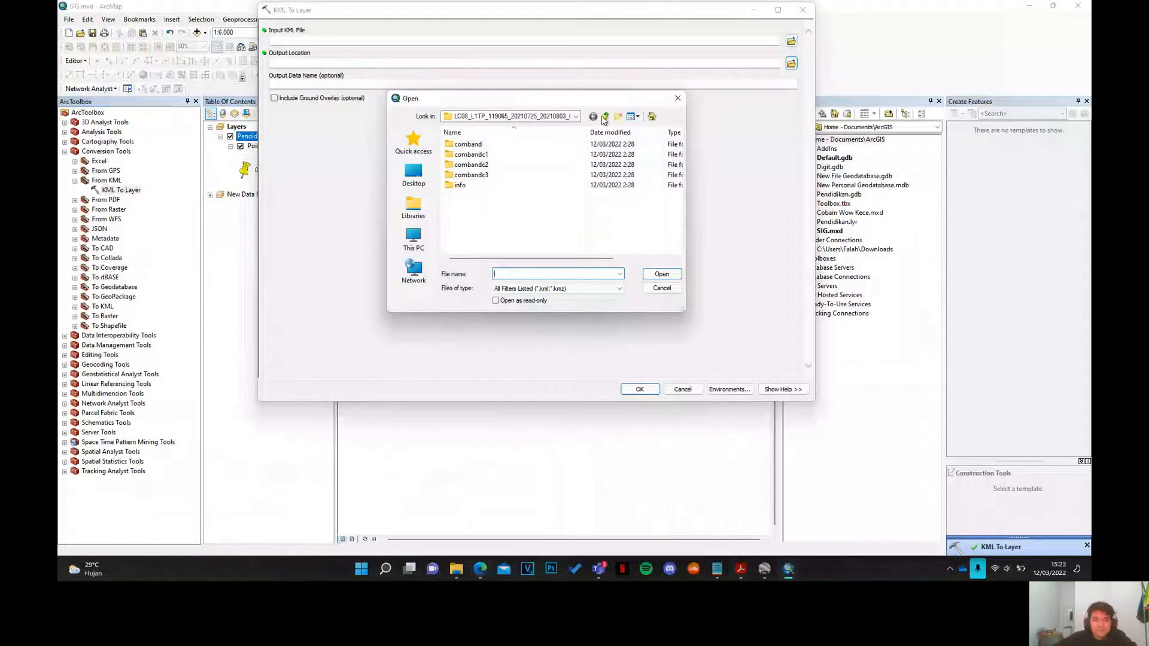
pyautogui.click(606, 118)
pyautogui.doubleClick(640, 156)
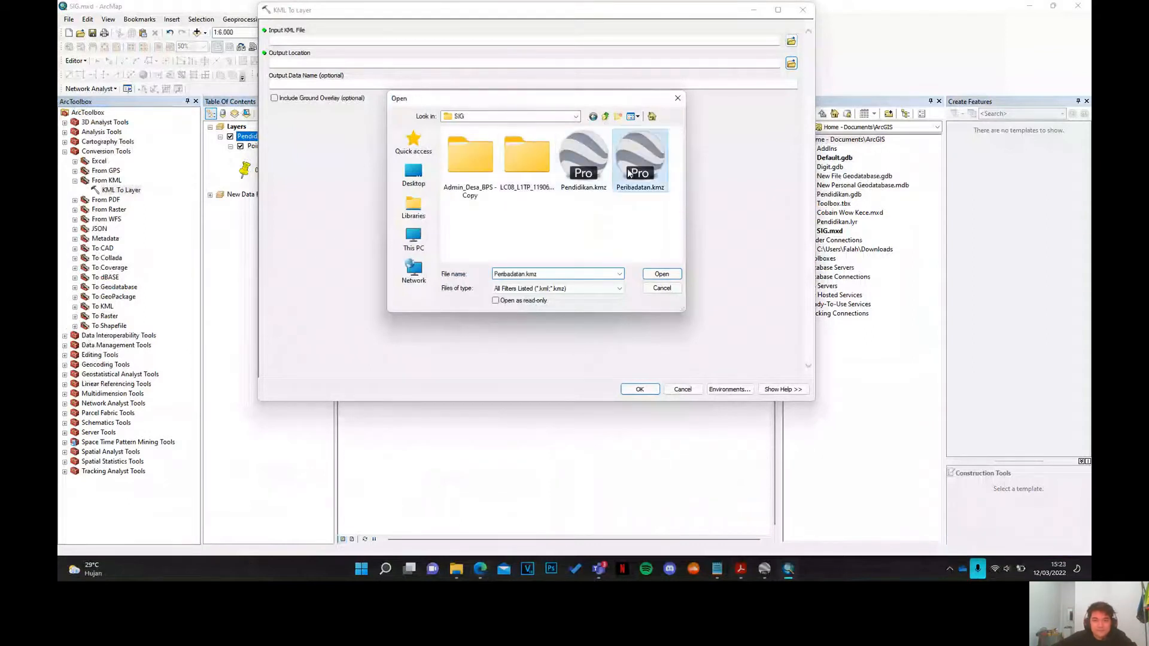
pyautogui.click(654, 390)
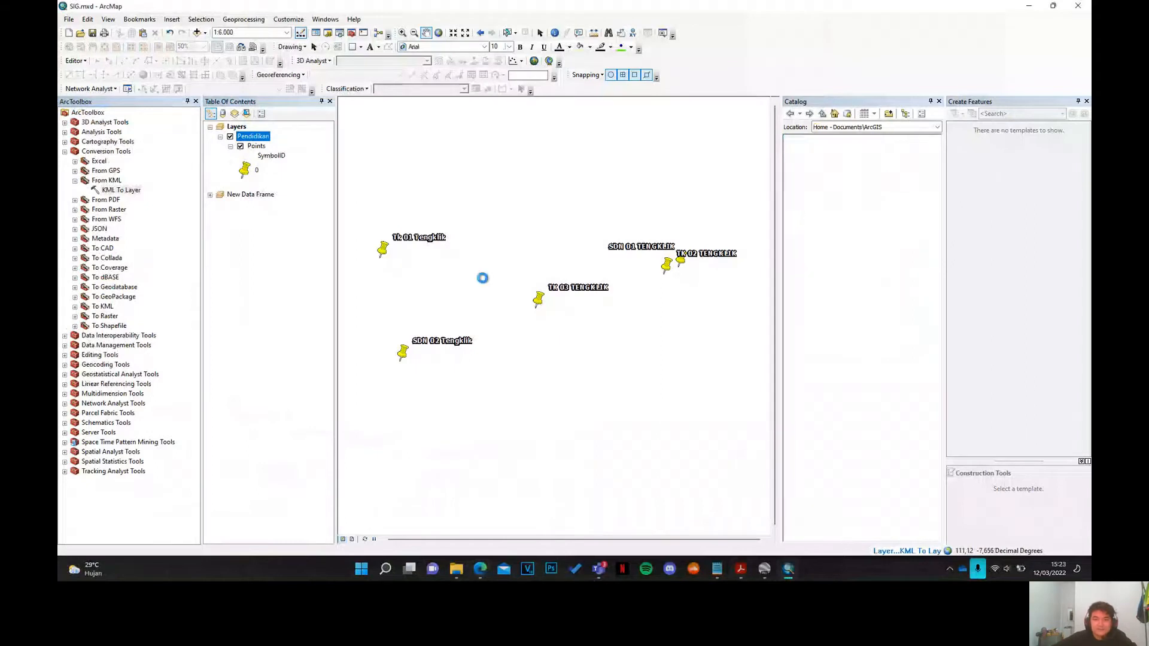
pyautogui.scroll(2, 482, 278)
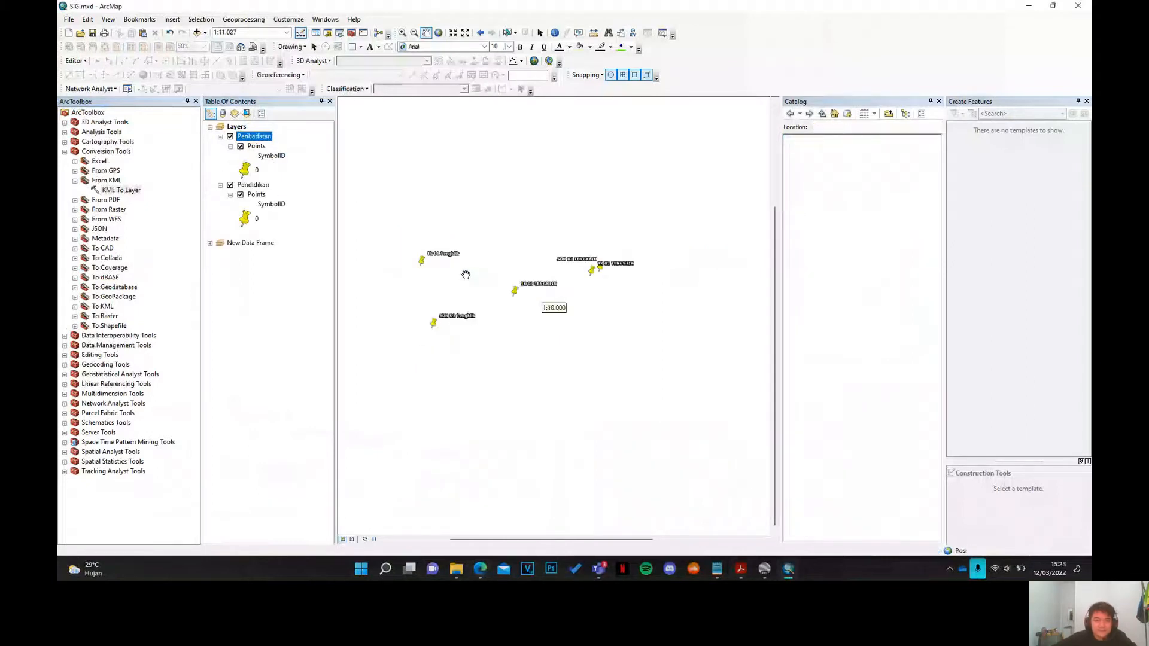
pyautogui.scroll(2, 463, 275)
pyautogui.scroll(3, 434, 232)
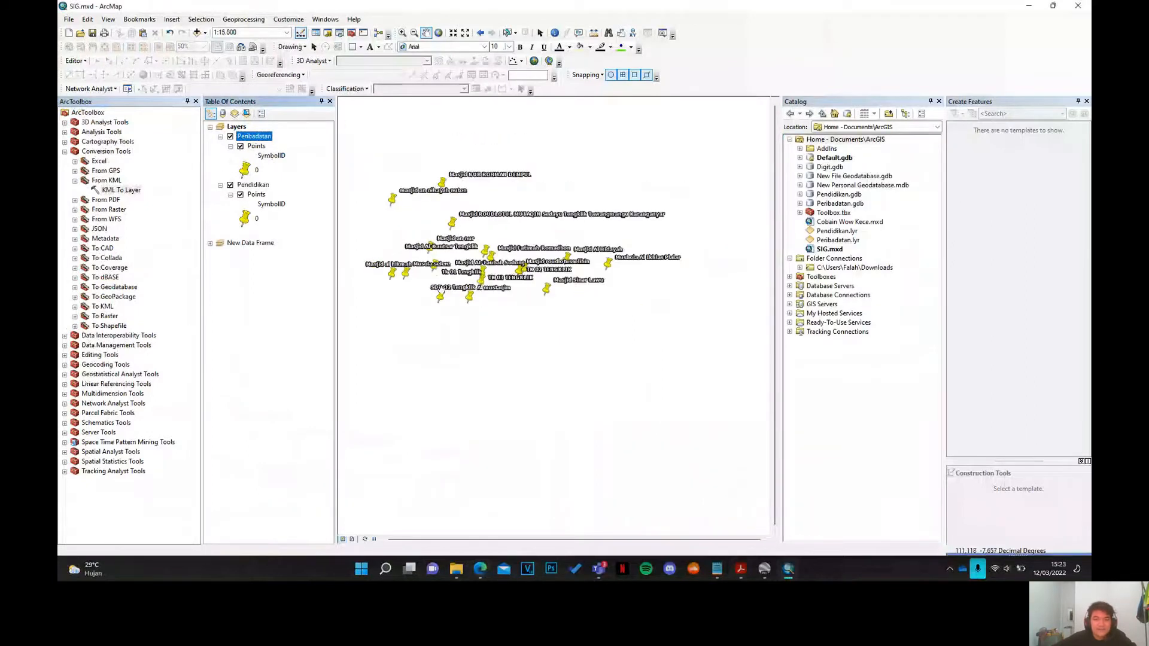
pyautogui.scroll(-2, 441, 158)
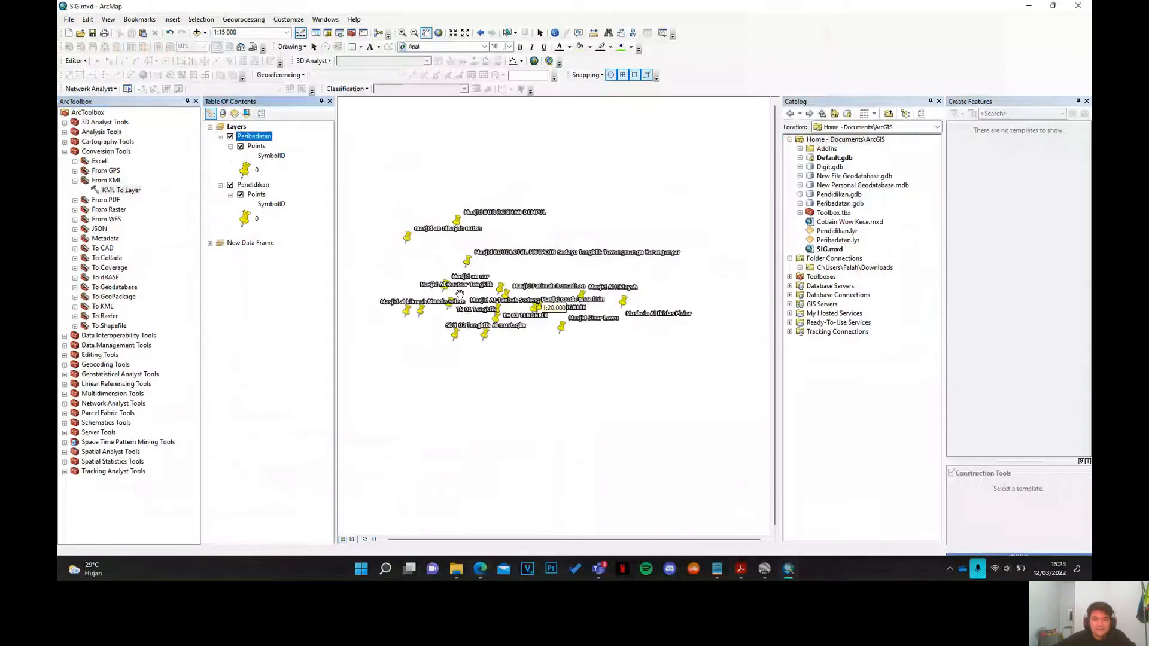
pyautogui.scroll(-2, 439, 311)
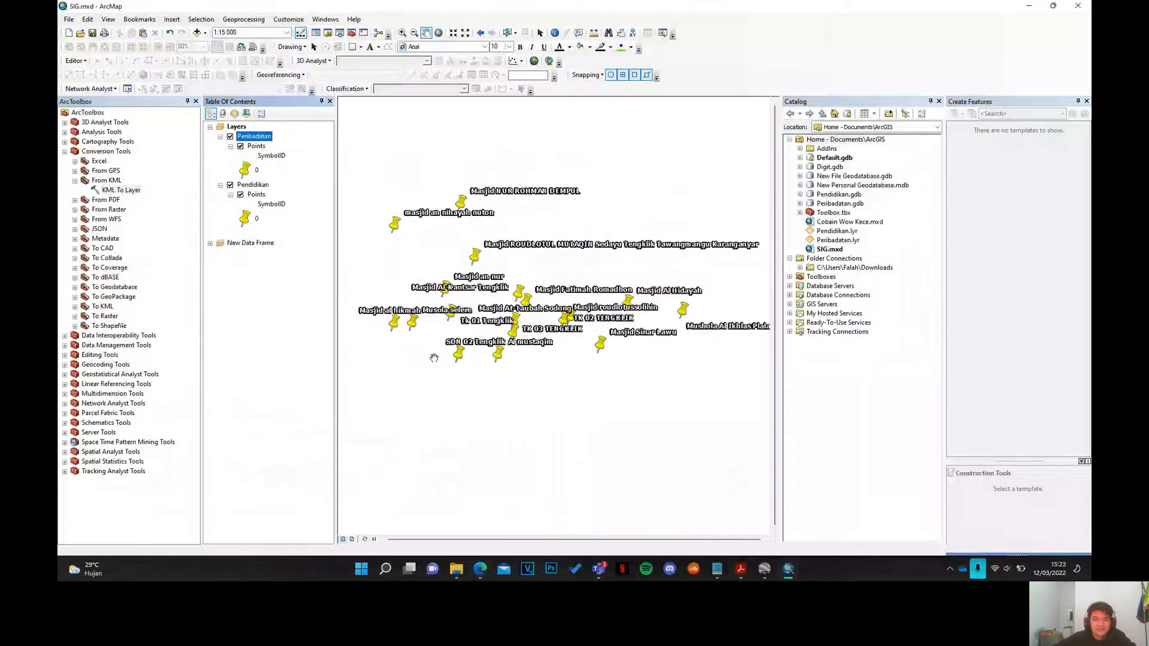
# - Switch to File Explorer and add Tengklik.shp from the SIG folder to the ArcMap document
pyautogui.click(457, 572)
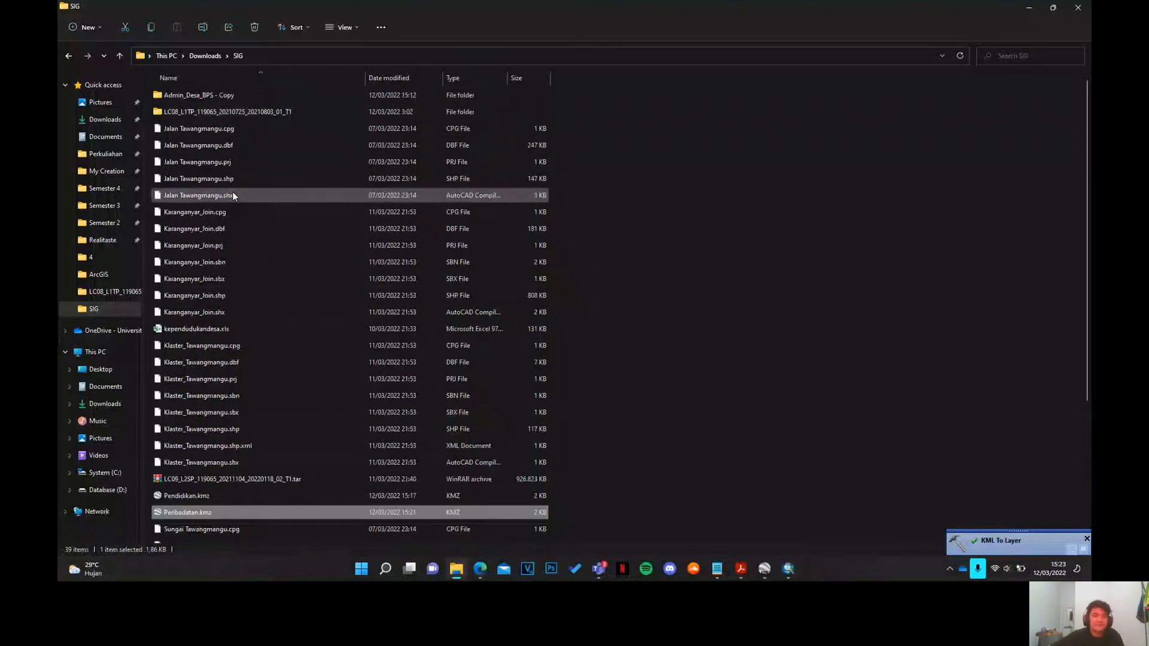
pyautogui.scroll(-4, 192, 321)
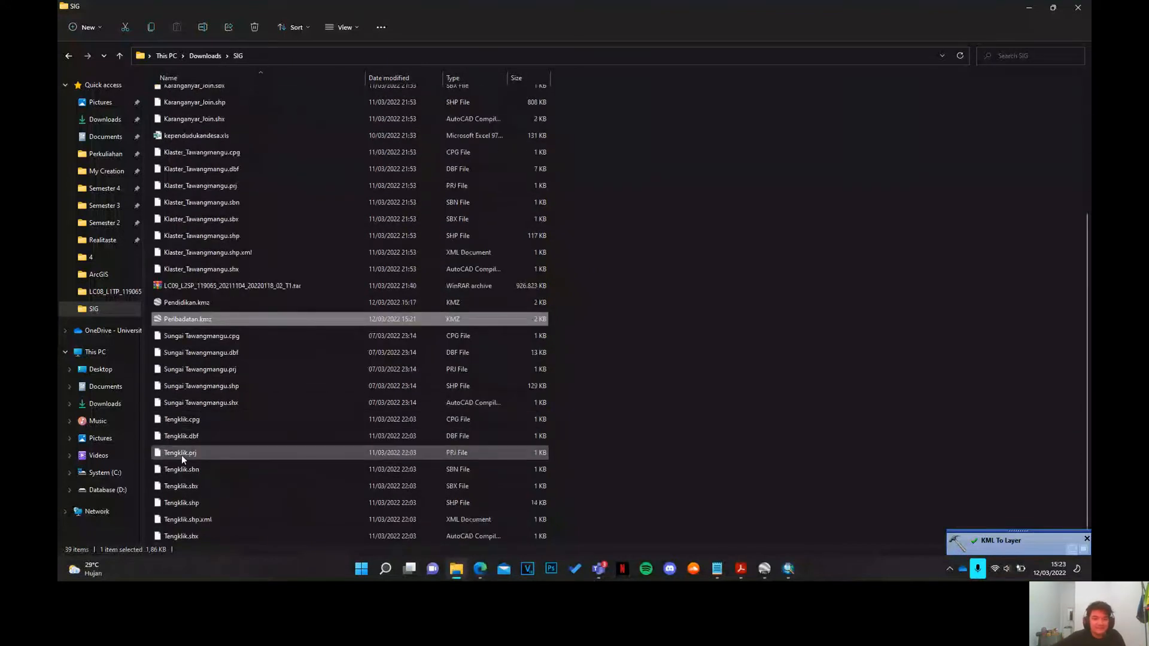
pyautogui.click(191, 501)
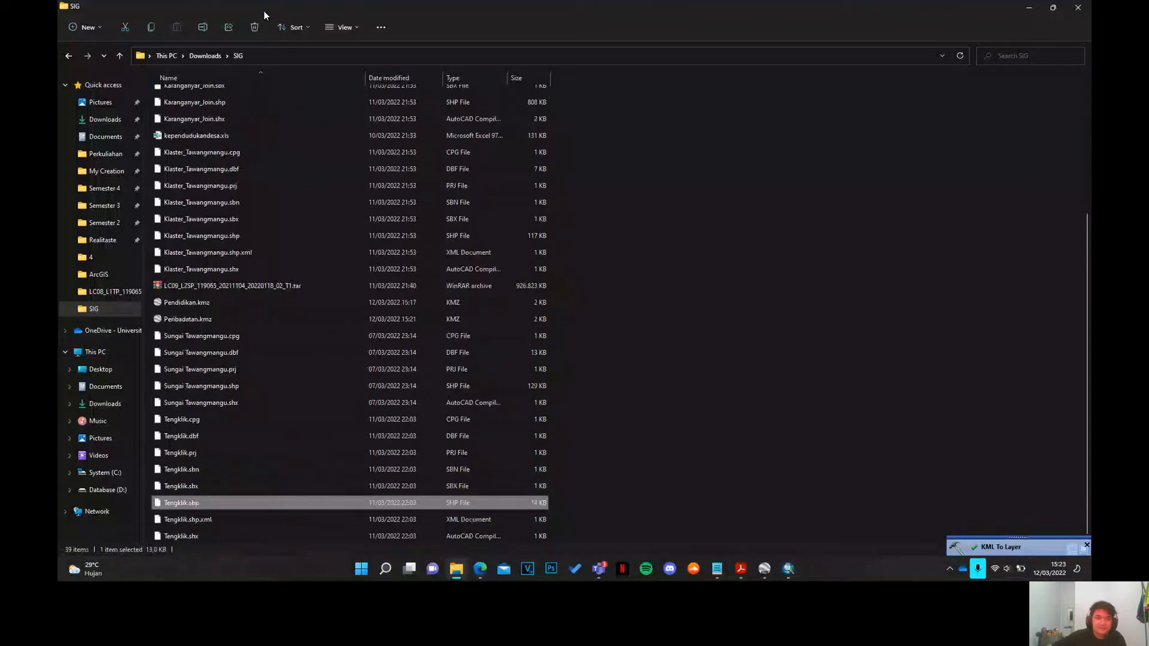
pyautogui.doubleClick(264, 10)
pyautogui.moveTo(699, 537); pyautogui.dragTo(505, 407)
pyautogui.click(600, 6)
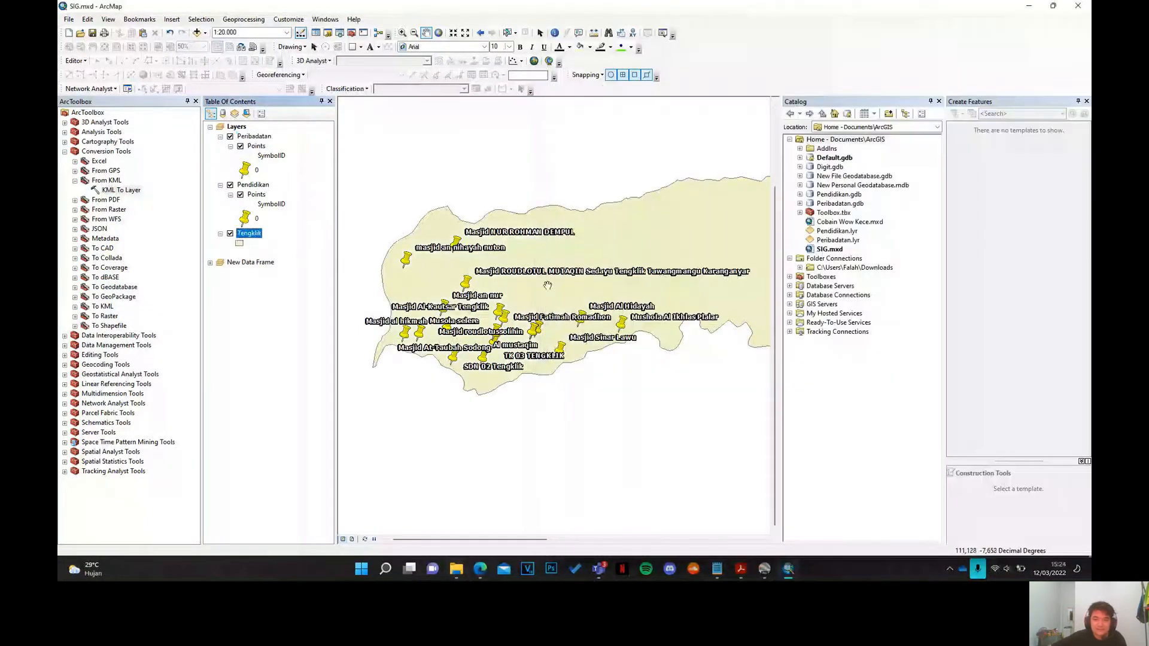
# - Examine how the Peribadatan and Pendidikan points are distributed within the Tengklik boundary at different map scales
pyautogui.scroll(1, 616, 356)
pyautogui.scroll(-1, 628, 355)
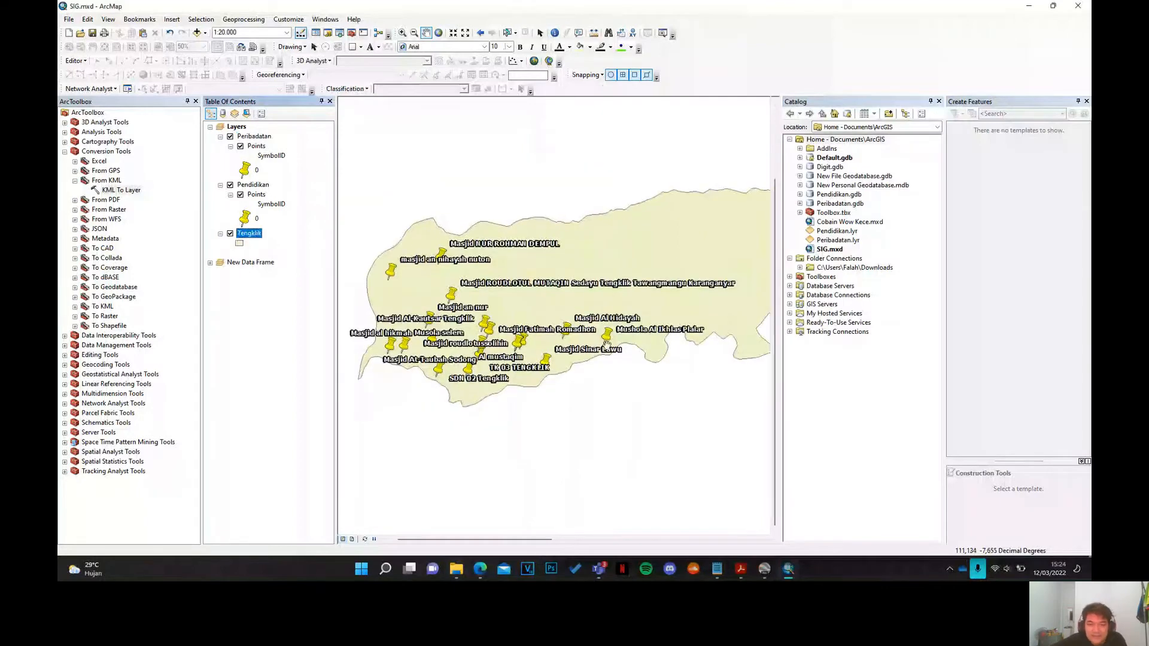
pyautogui.scroll(-2, 421, 413)
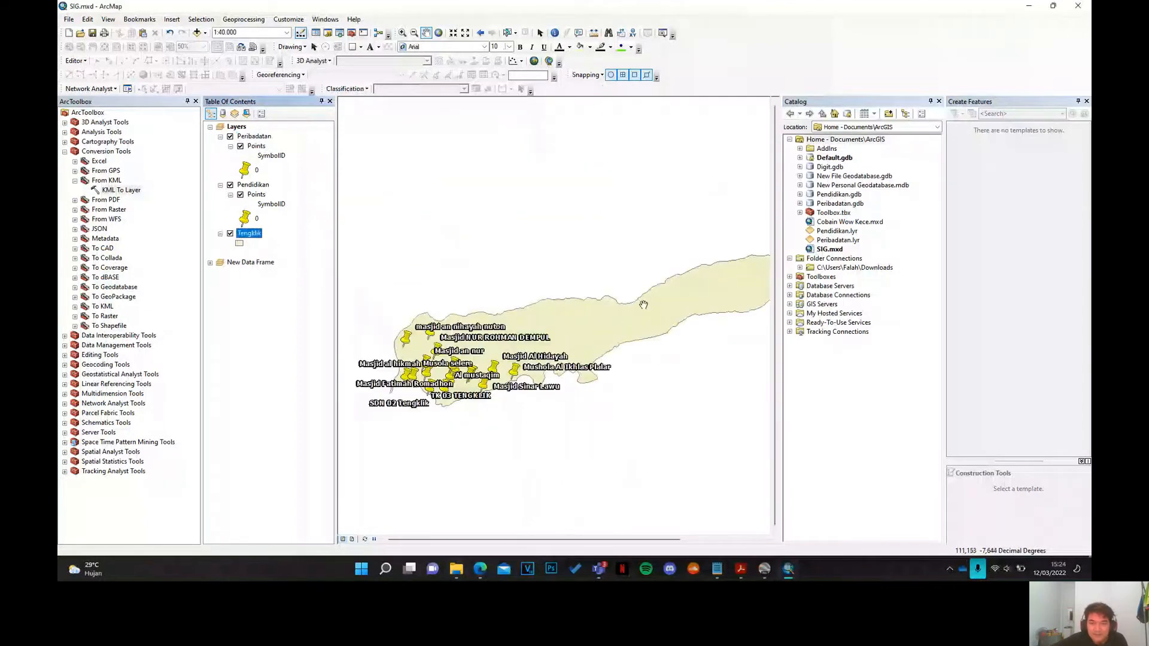
pyautogui.scroll(-1, 556, 308)
pyautogui.scroll(-1, 737, 267)
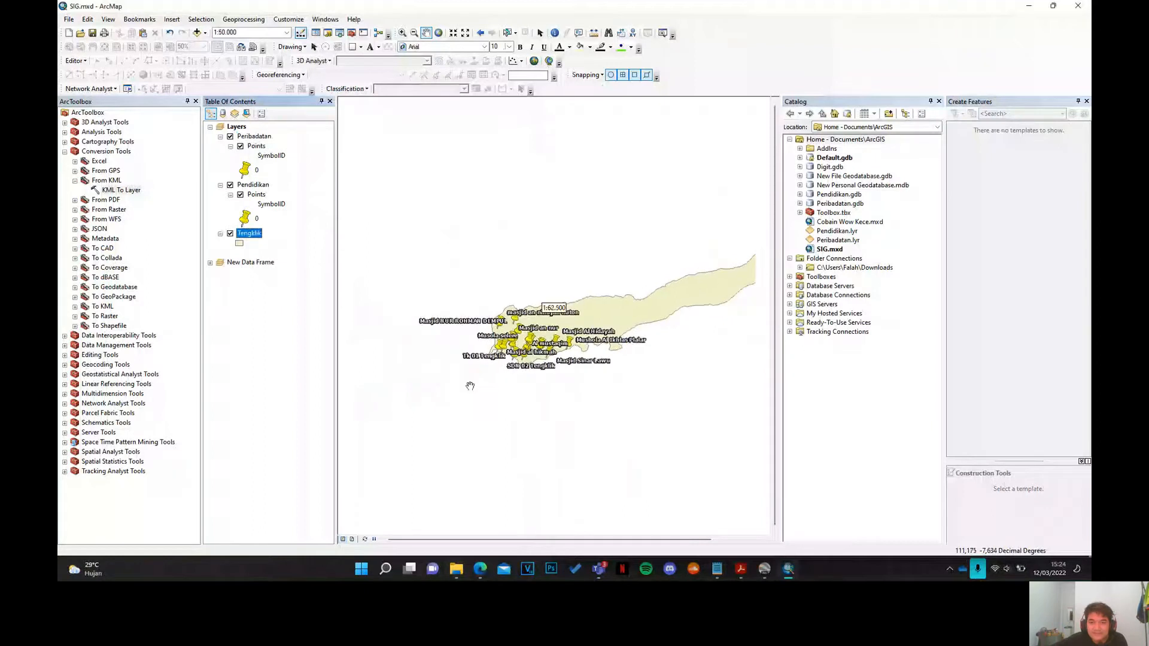
pyautogui.scroll(-1, 439, 360)
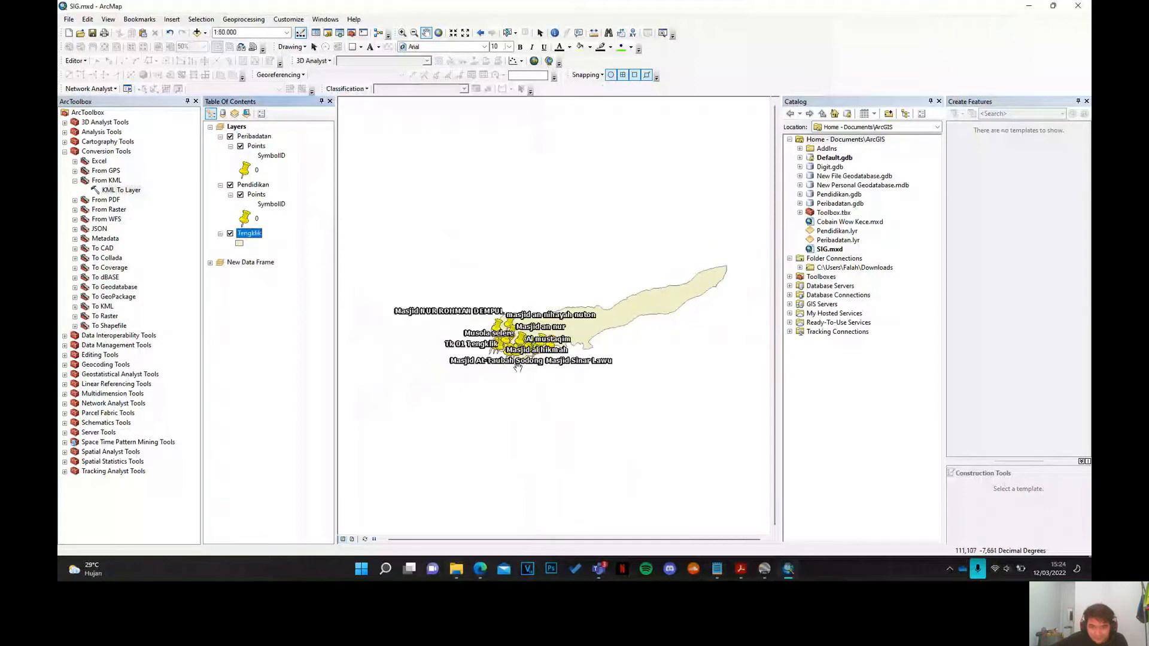
pyautogui.scroll(1, 556, 323)
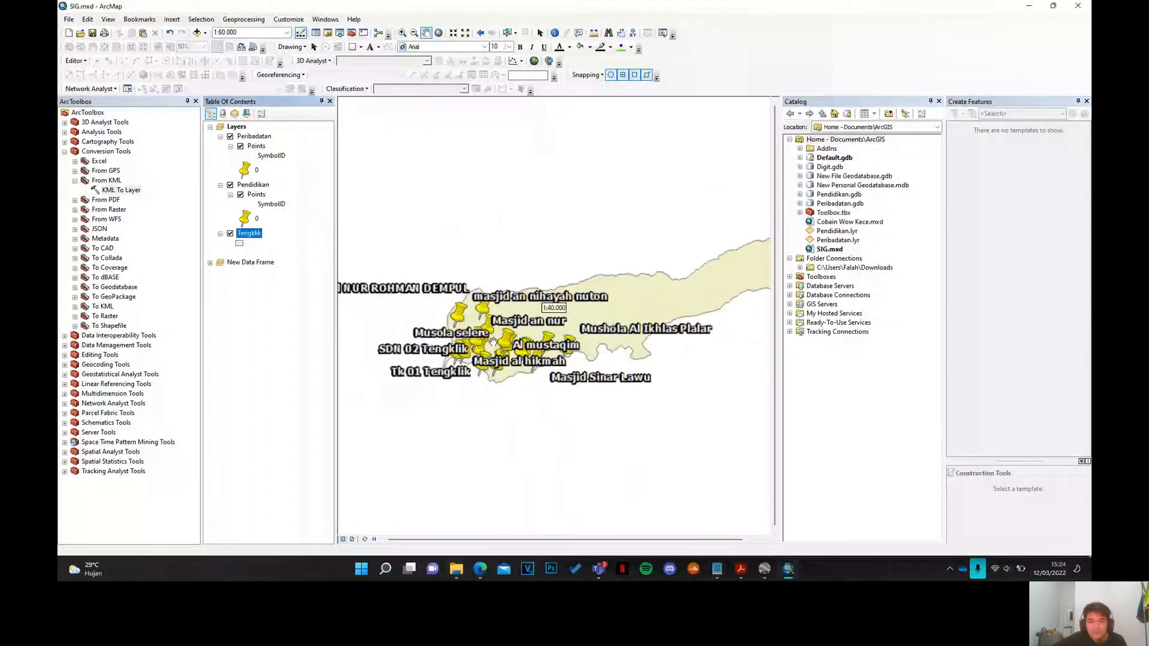
pyautogui.scroll(1, 490, 359)
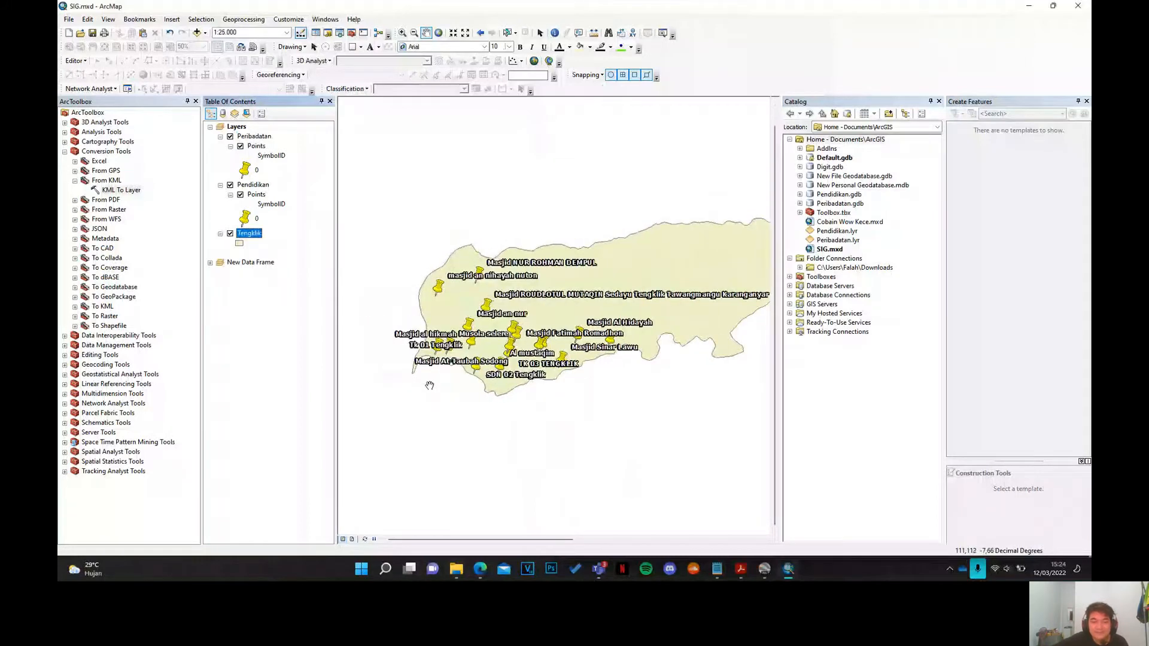
pyautogui.scroll(-1, 406, 404)
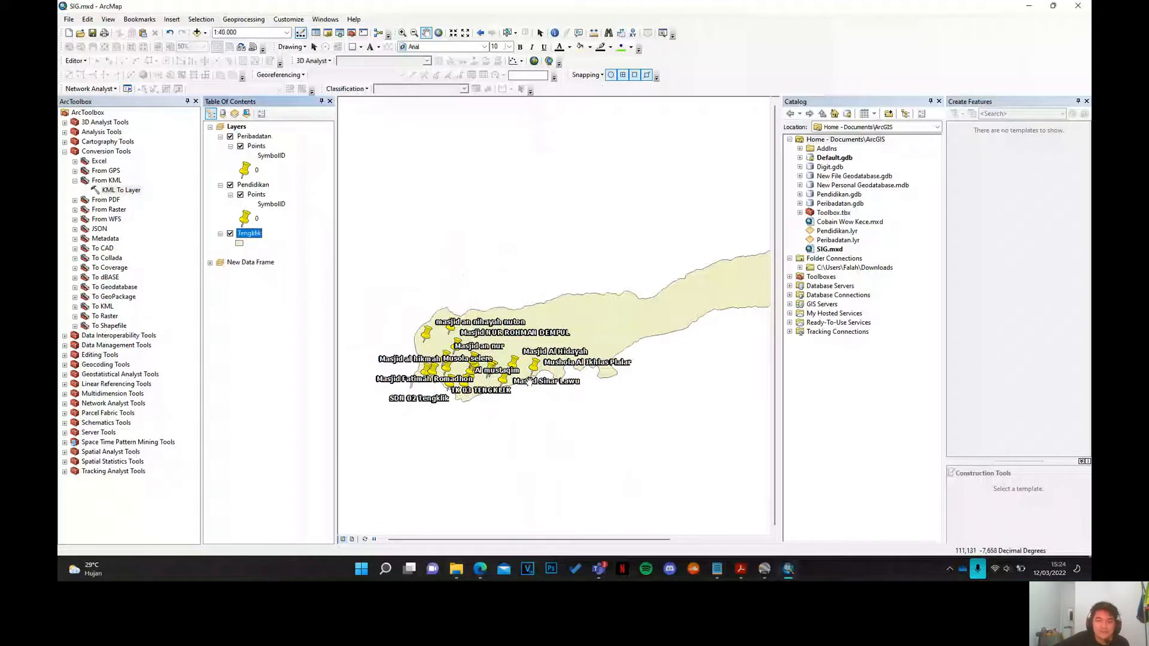
pyautogui.scroll(2, 503, 268)
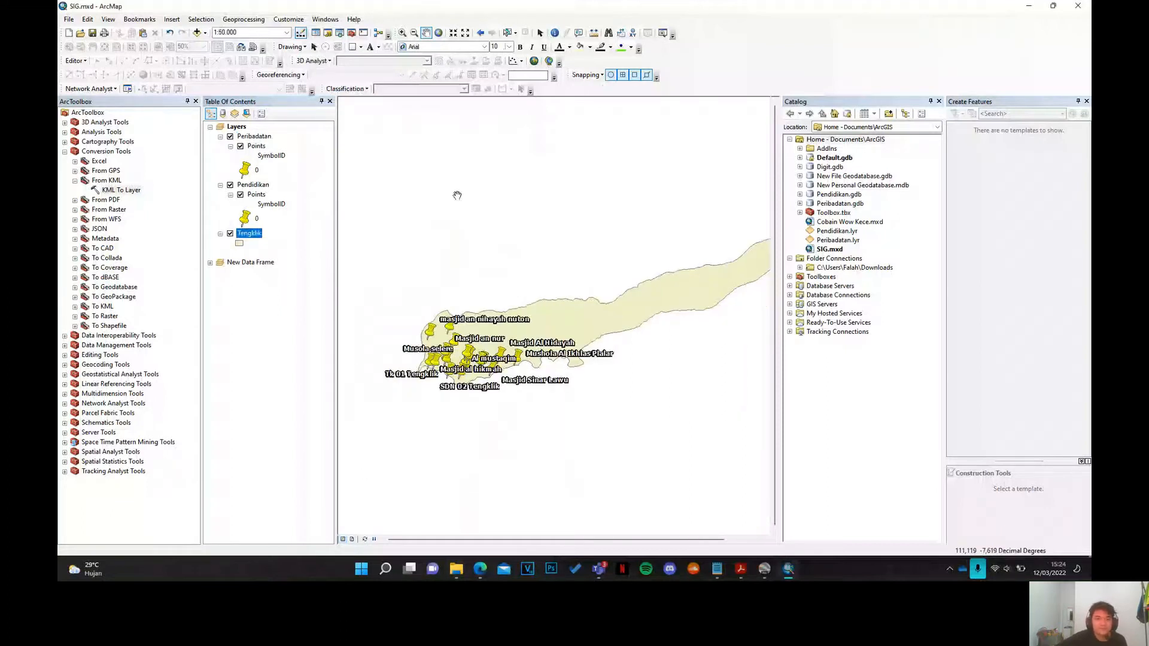
# - Add the Imagery basemap to the ArcMap document beneath the facility points and village boundary
pyautogui.click(69, 20)
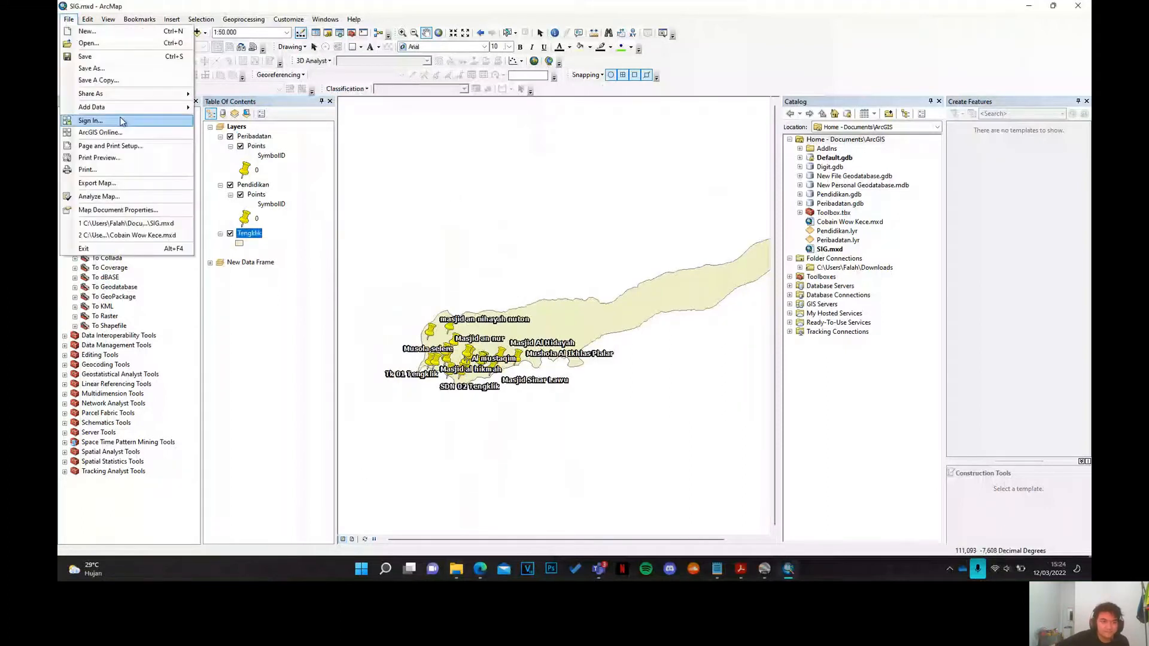
pyautogui.moveTo(121, 109)
pyautogui.click(243, 118)
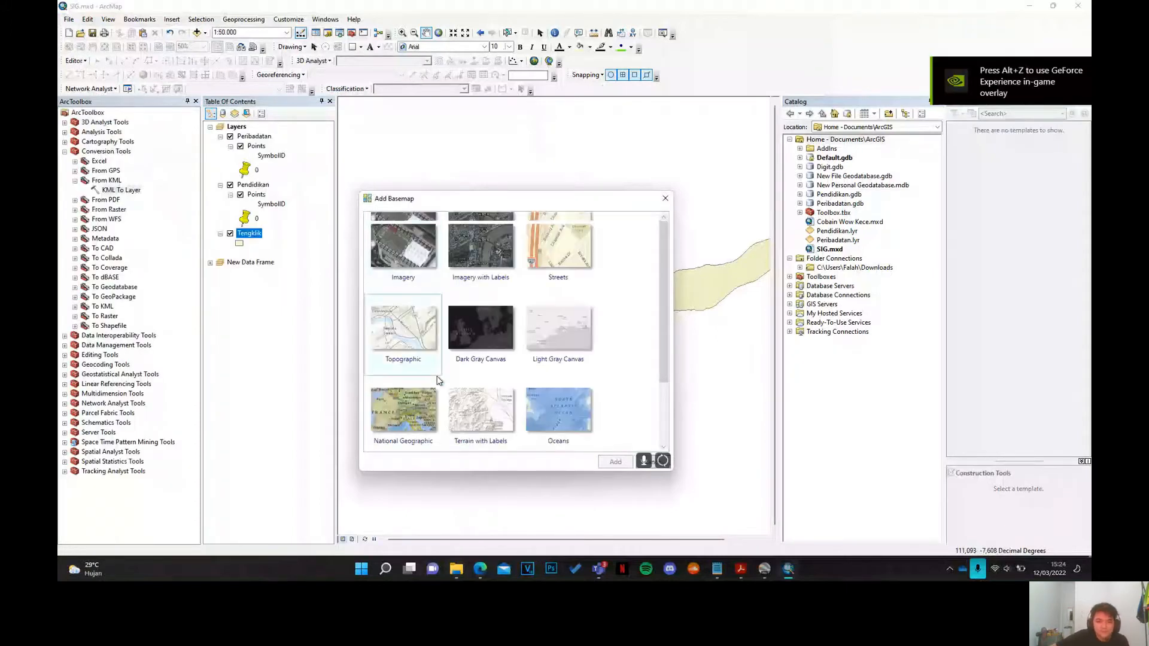
pyautogui.scroll(-3, 437, 377)
pyautogui.scroll(1, 441, 379)
pyautogui.scroll(1, 443, 377)
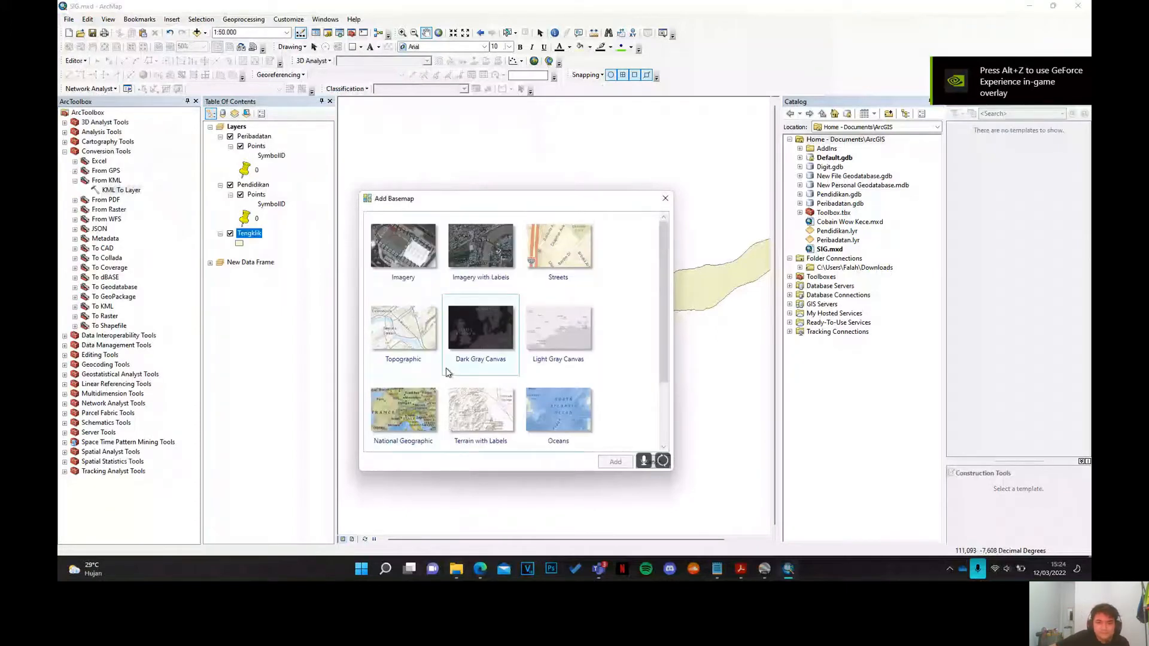
pyautogui.scroll(-3, 443, 374)
pyautogui.scroll(3, 467, 335)
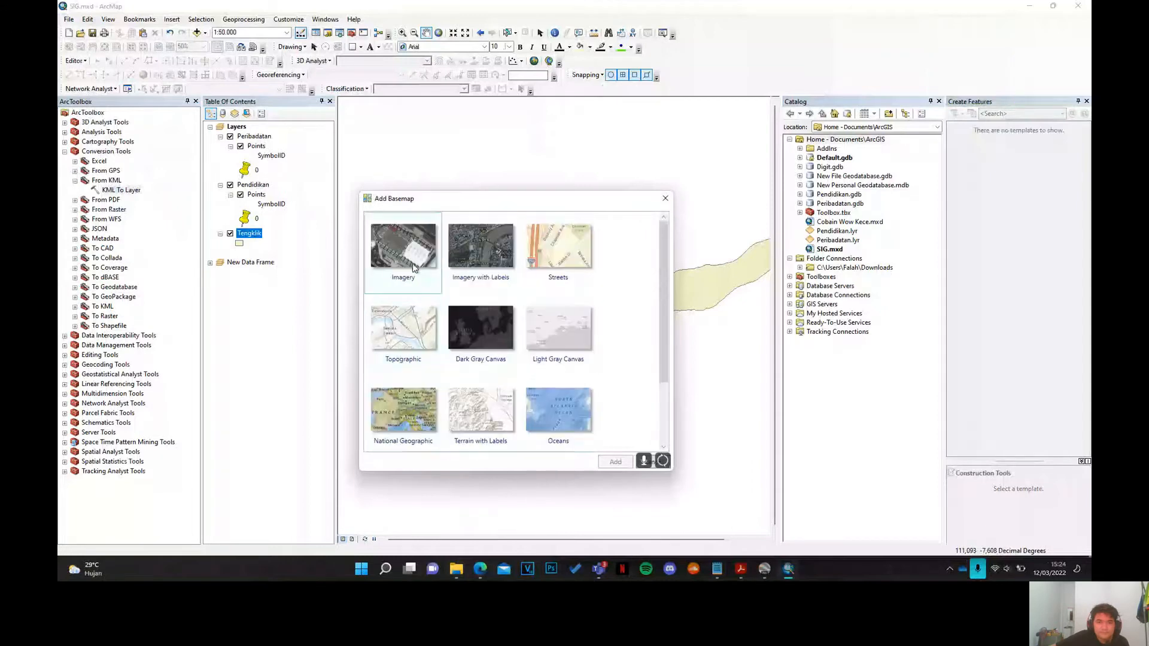
pyautogui.click(413, 267)
pyautogui.click(615, 462)
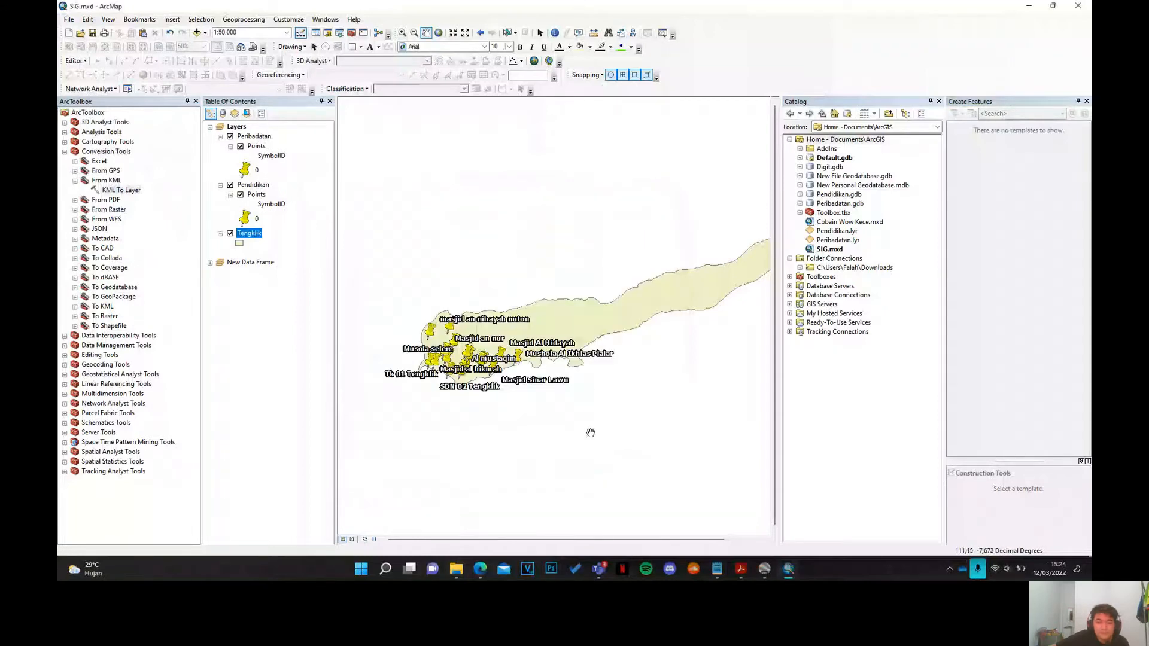
# - Examine the facility points and the full extent of the Tengklik boundary against the satellite imagery at different scales
pyautogui.scroll(2, 426, 285)
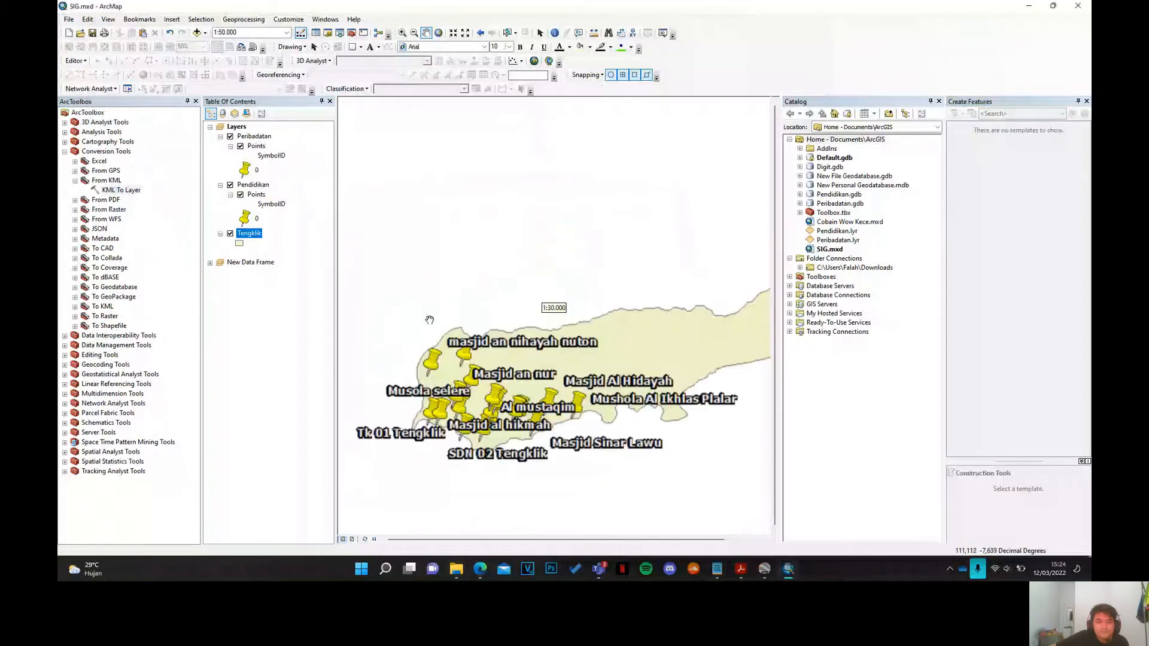
pyautogui.scroll(-2, 430, 319)
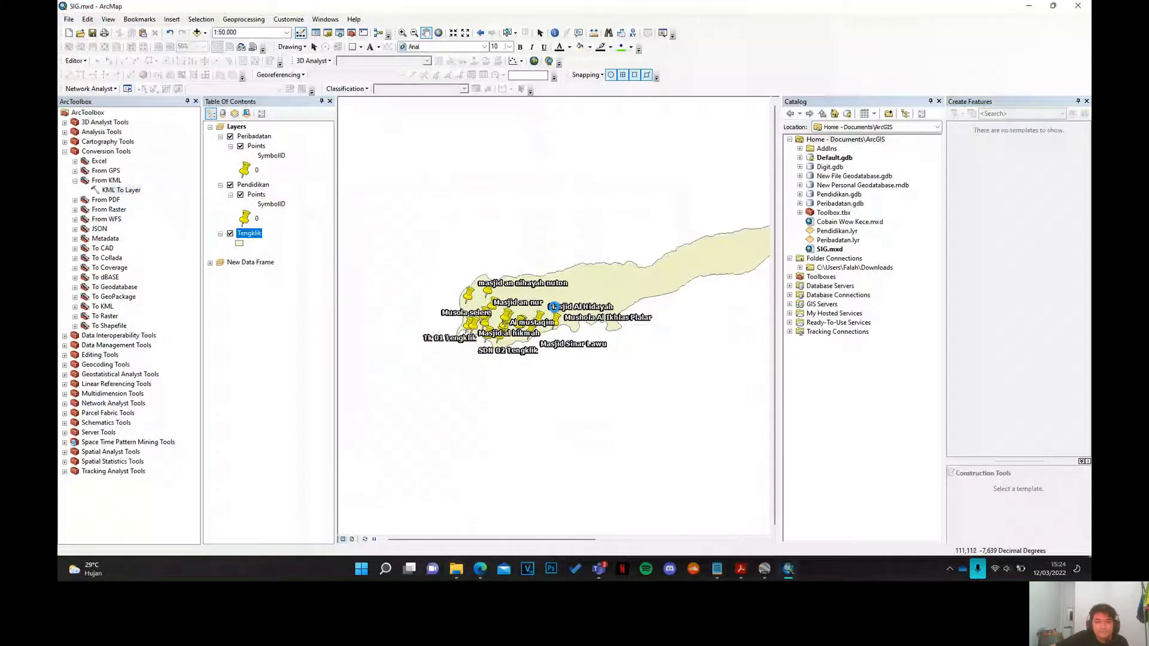
pyautogui.scroll(2, 724, 505)
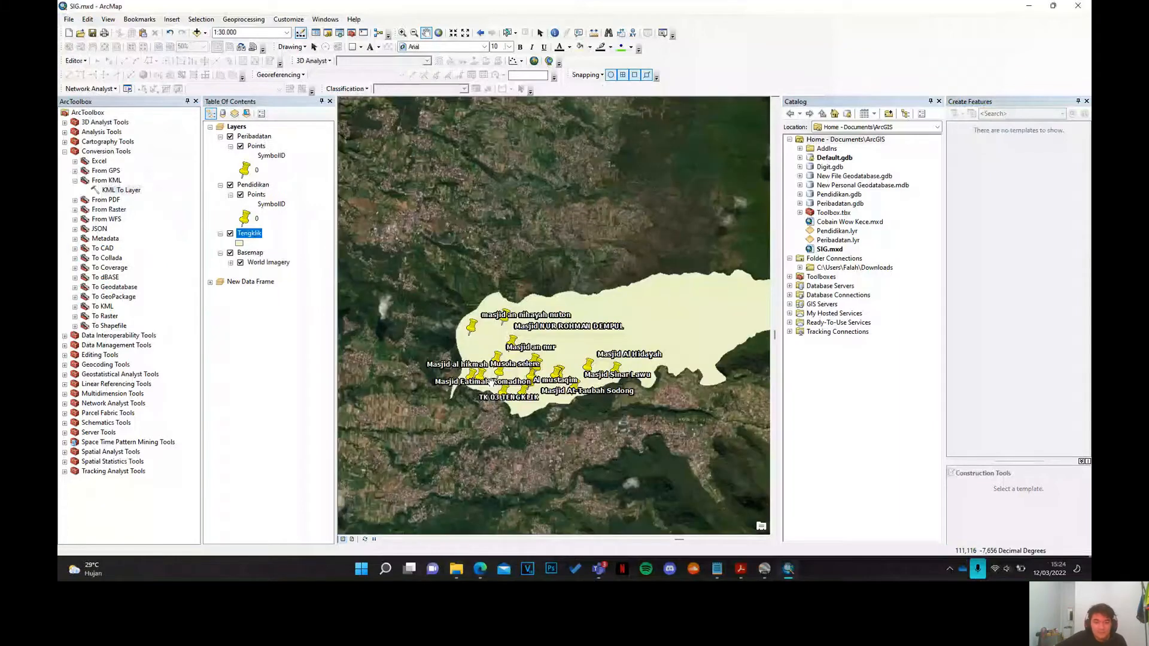
pyautogui.moveTo(498, 341); pyautogui.dragTo(477, 325)
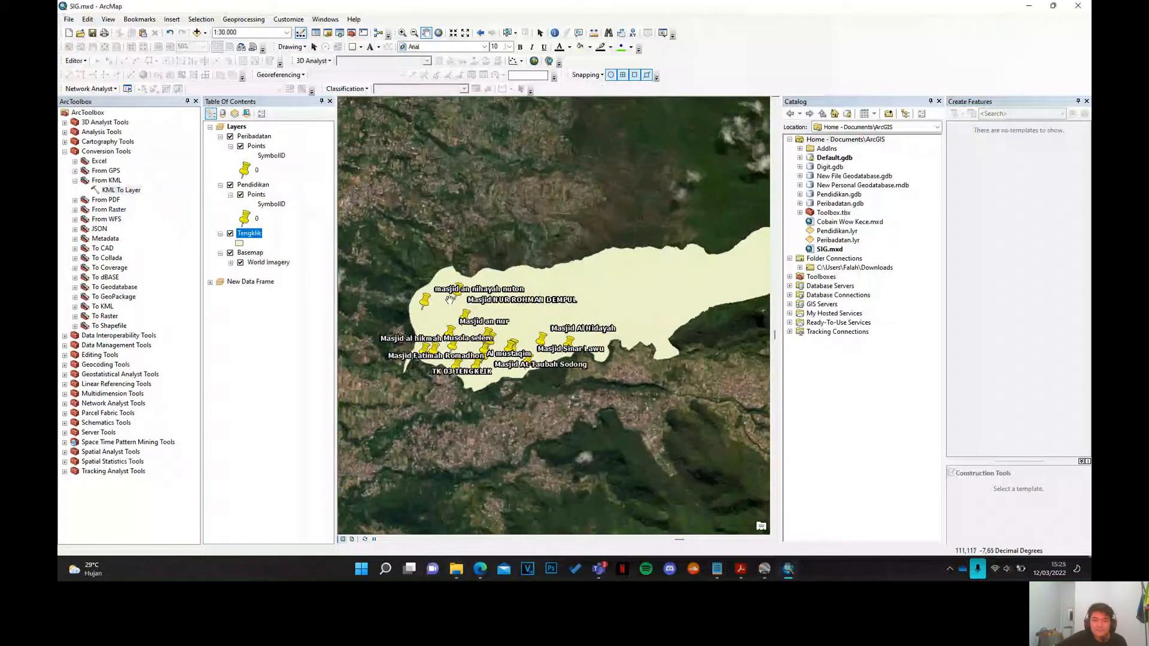
pyautogui.moveTo(546, 341)
pyautogui.mouseDown()
pyautogui.moveTo(556, 284)
pyautogui.moveTo(531, 328)
pyautogui.mouseUp()
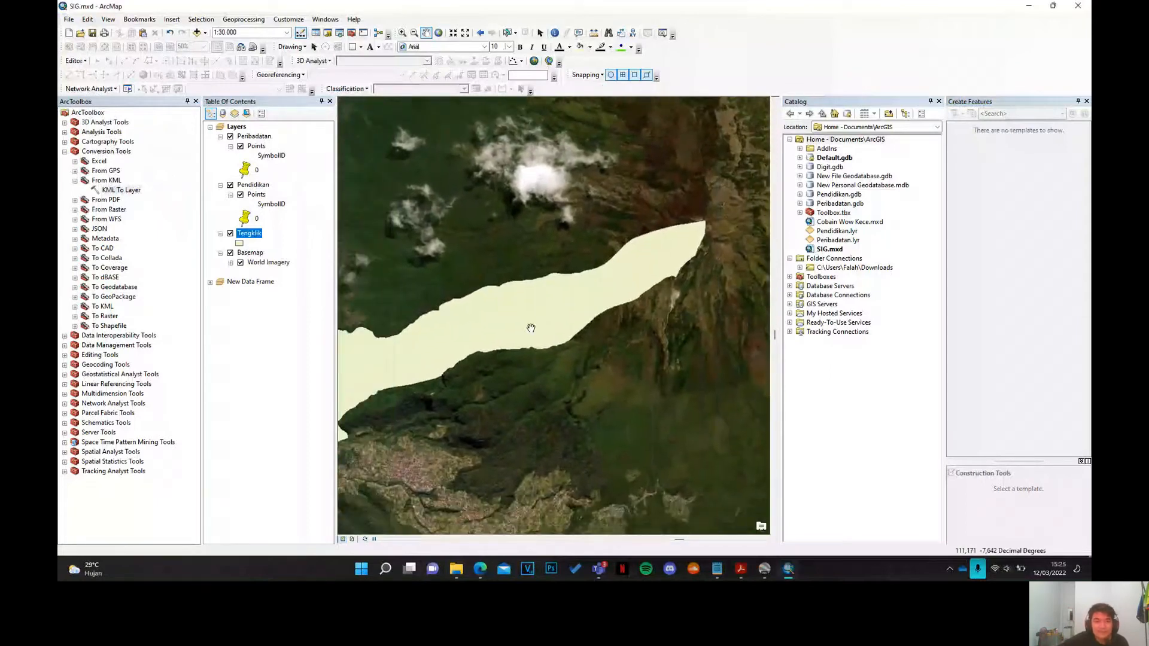
pyautogui.scroll(1, 620, 264)
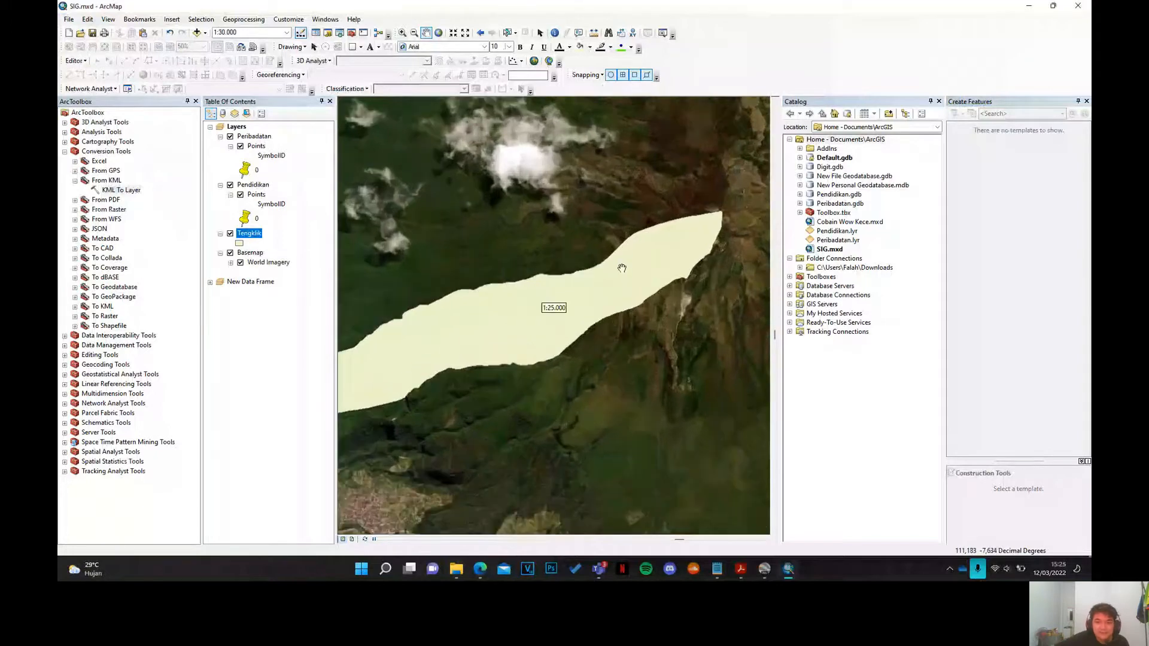
pyautogui.moveTo(627, 254); pyautogui.dragTo(537, 273)
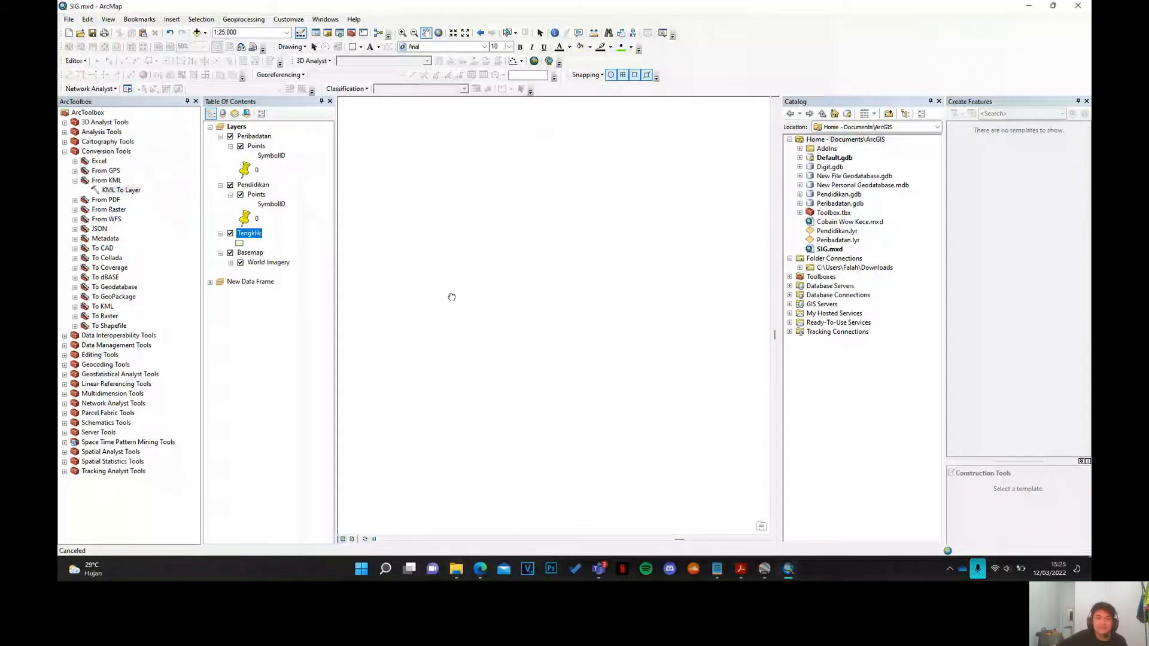
pyautogui.scroll(-2, 456, 295)
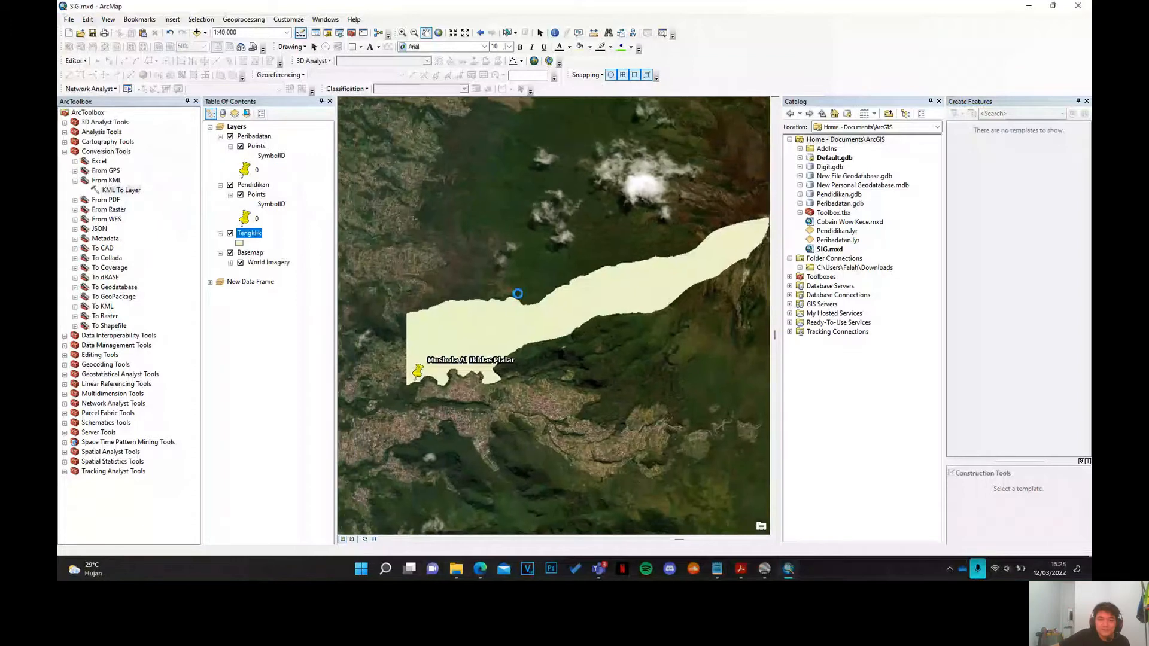
pyautogui.moveTo(456, 290); pyautogui.dragTo(538, 279)
pyautogui.moveTo(385, 304); pyautogui.dragTo(510, 296)
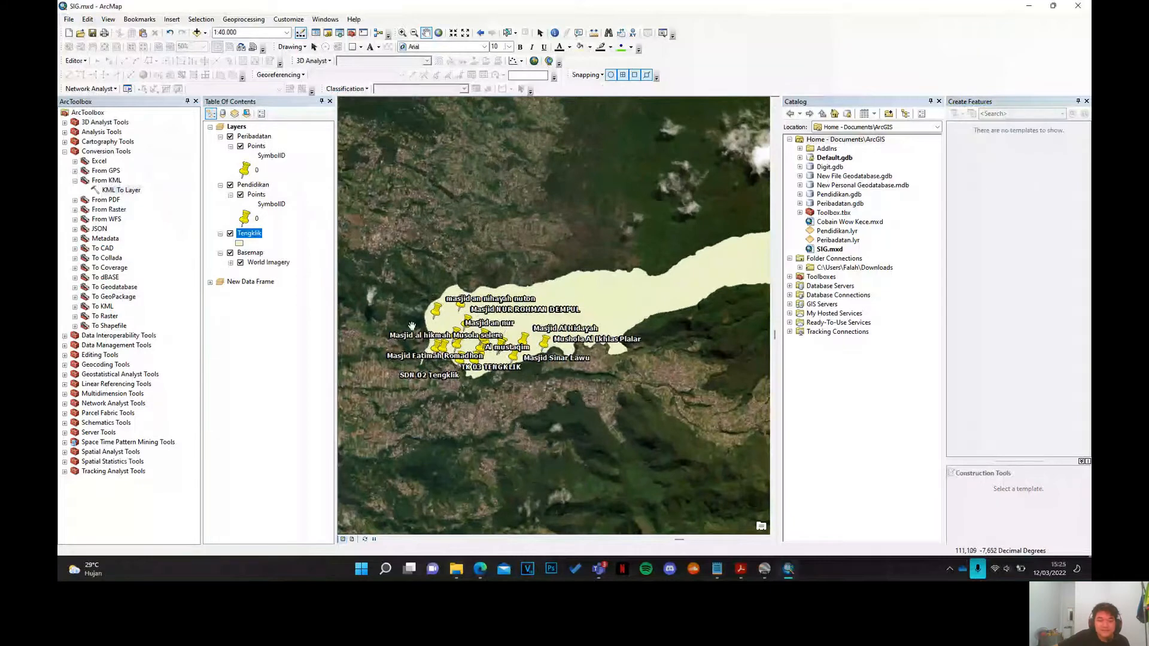
pyautogui.scroll(-1, 482, 303)
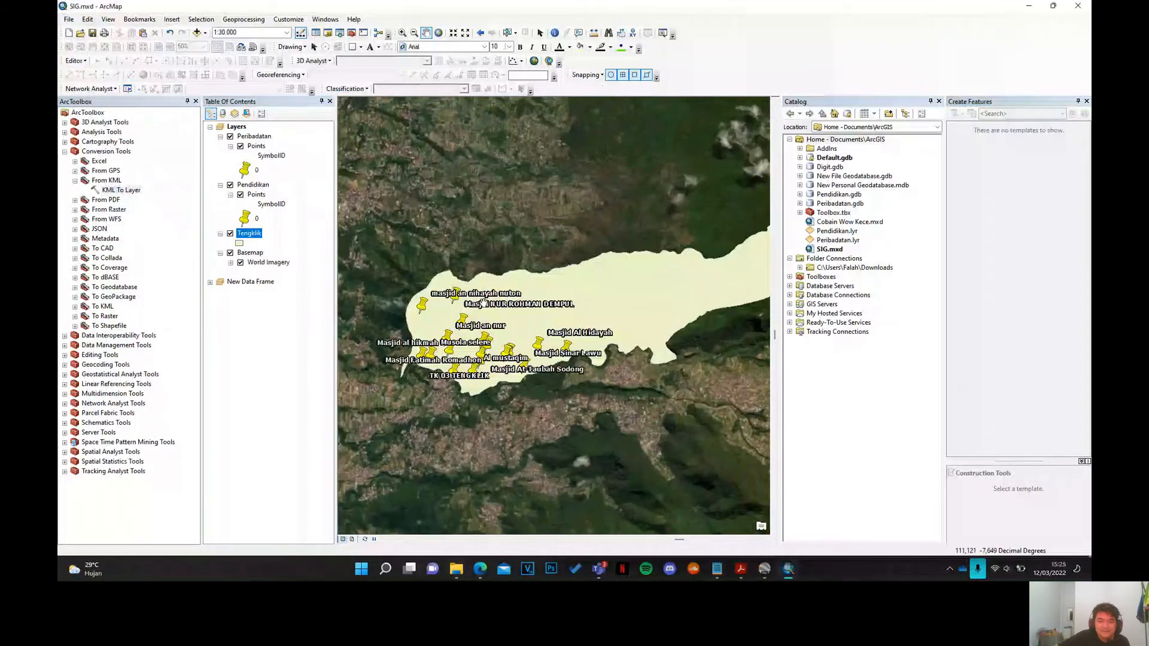
pyautogui.scroll(-1, 454, 317)
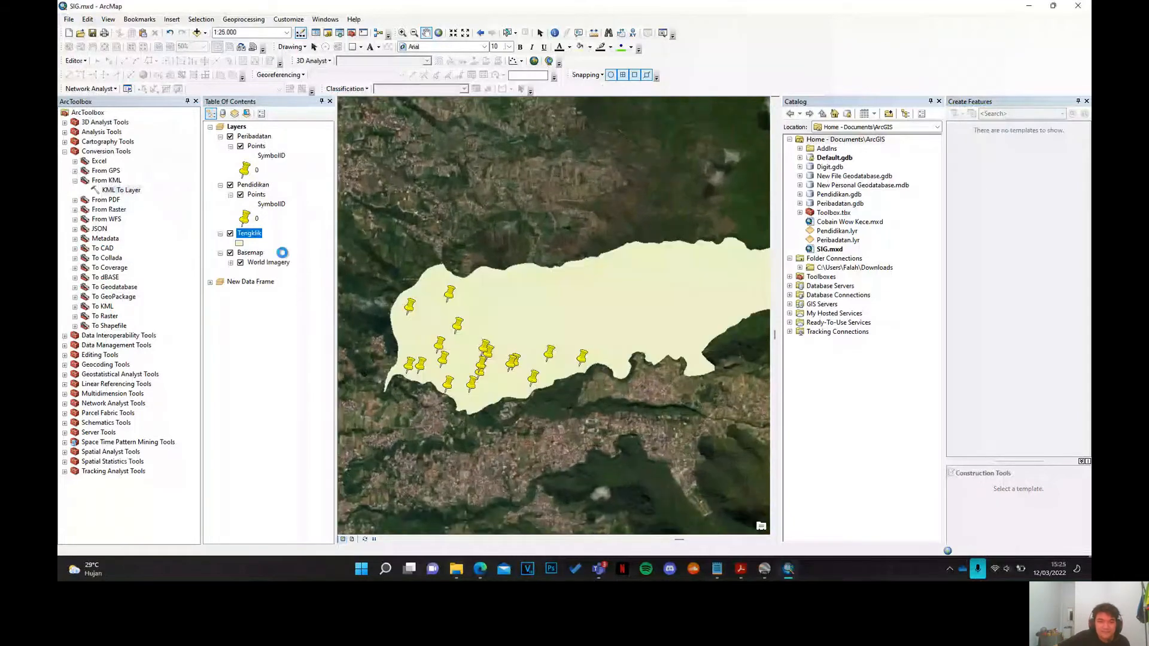
# - Hide the Basemap layer so only the facility points and Tengklik boundary are drawn
pyautogui.click(231, 253)
pyautogui.scroll(1, 497, 310)
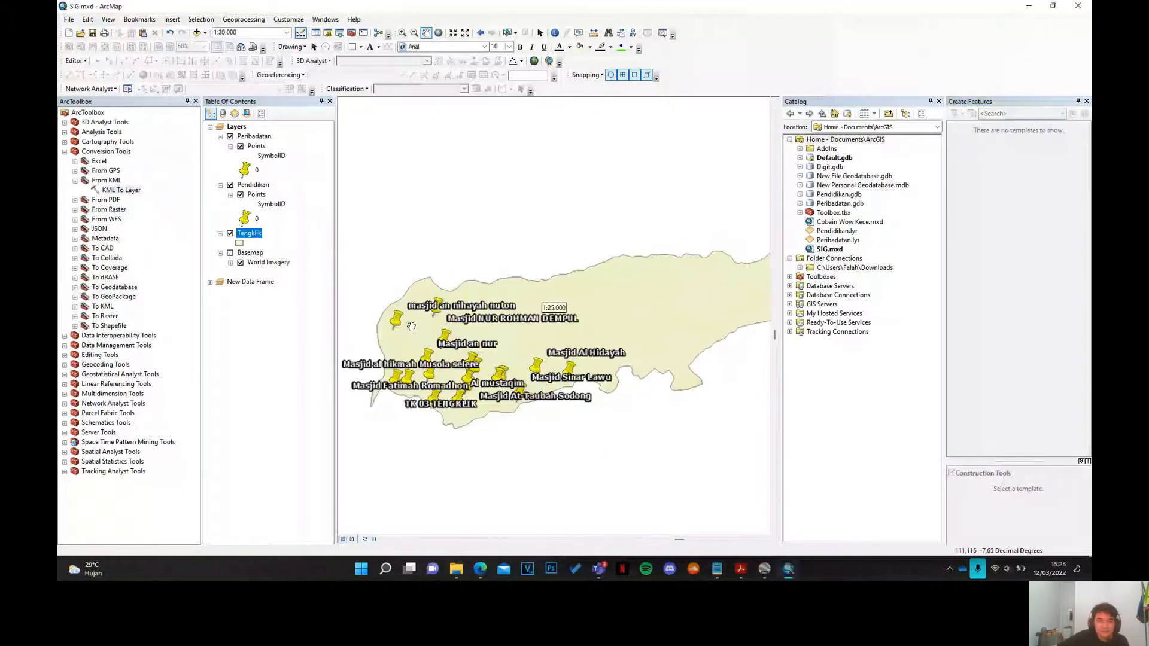
pyautogui.scroll(-2, 378, 314)
pyautogui.click(274, 205)
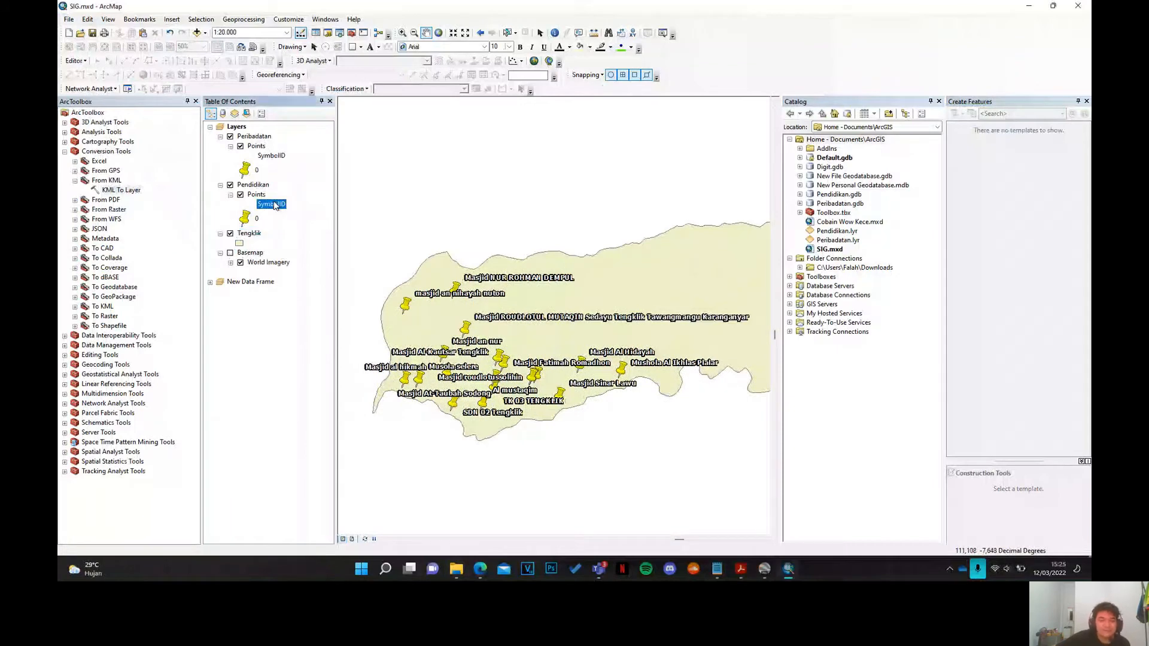
pyautogui.click(254, 186)
pyautogui.rightClick(254, 187)
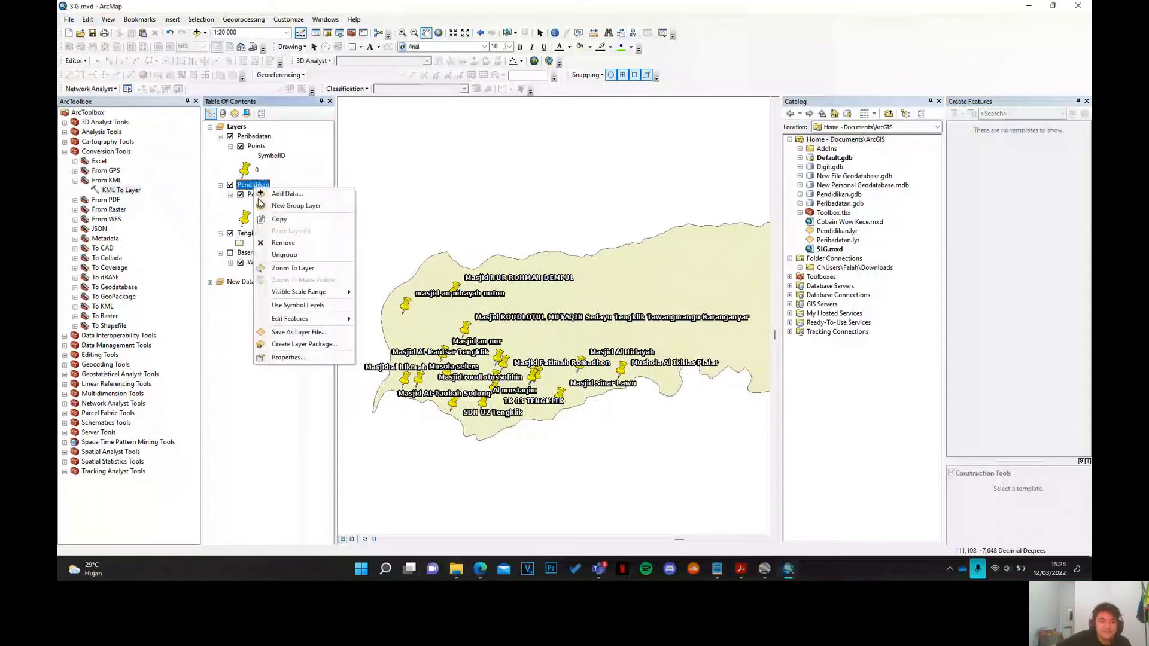
pyautogui.click(297, 357)
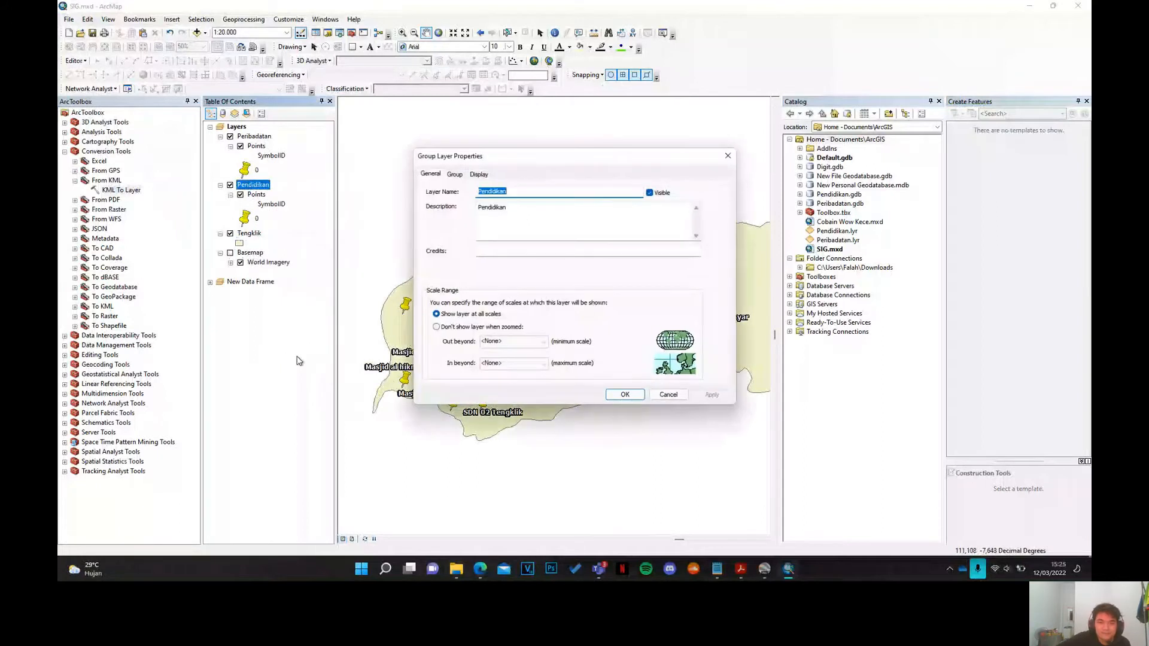
pyautogui.click(479, 175)
pyautogui.click(437, 173)
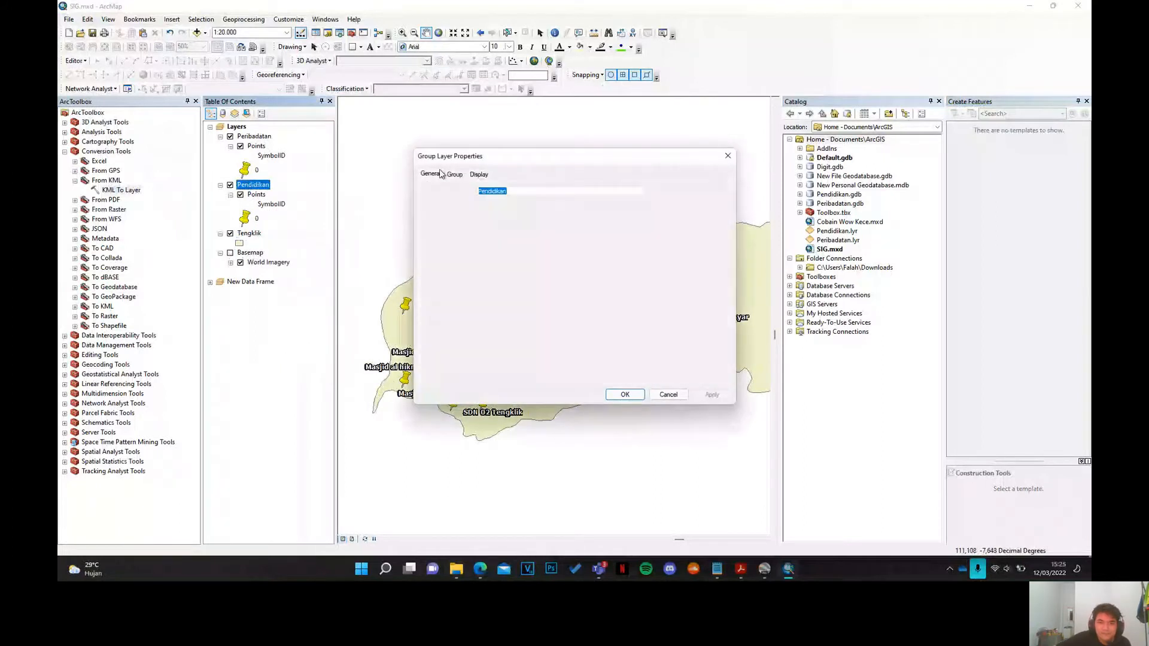
pyautogui.click(455, 174)
pyautogui.click(431, 175)
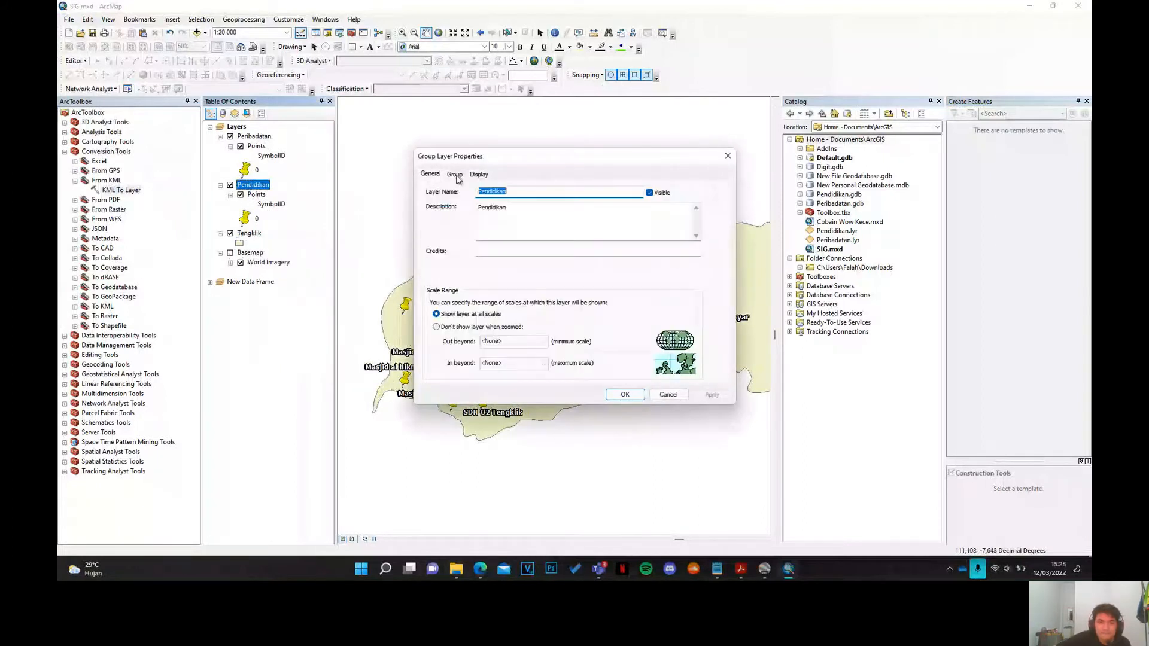
pyautogui.click(728, 156)
# - Change the Pendidikan point symbol from the pushpin to the green Triangle 3 marker
pyautogui.doubleClick(245, 218)
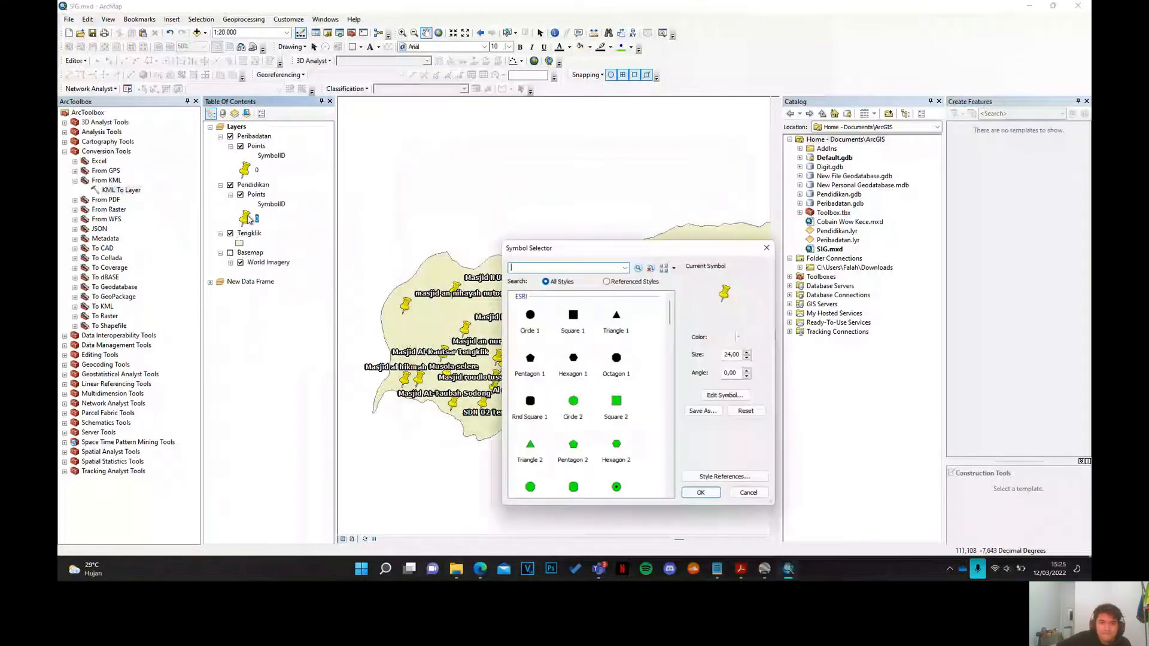
pyautogui.scroll(-3, 597, 374)
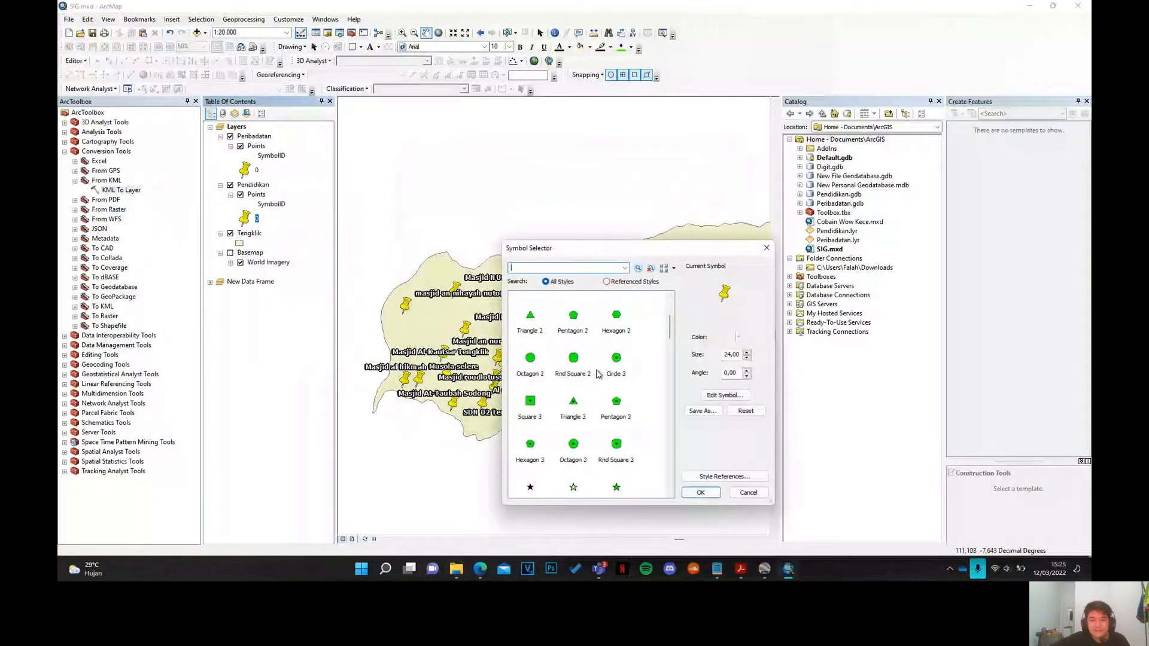
pyautogui.scroll(-9, 600, 349)
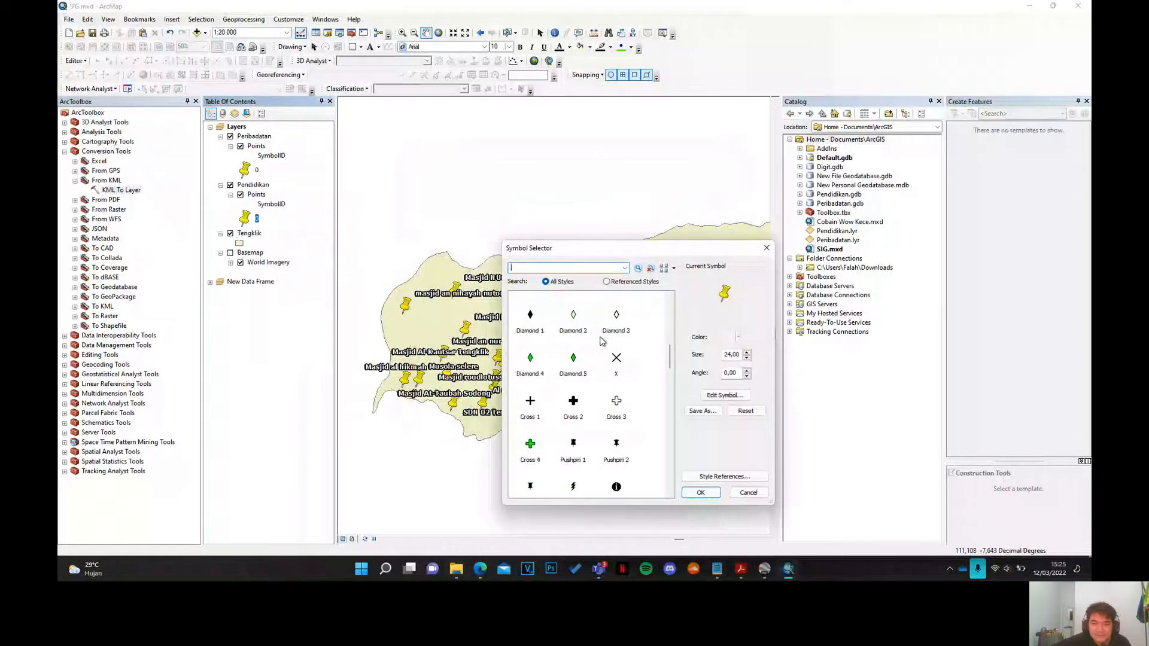
pyautogui.scroll(-3, 605, 389)
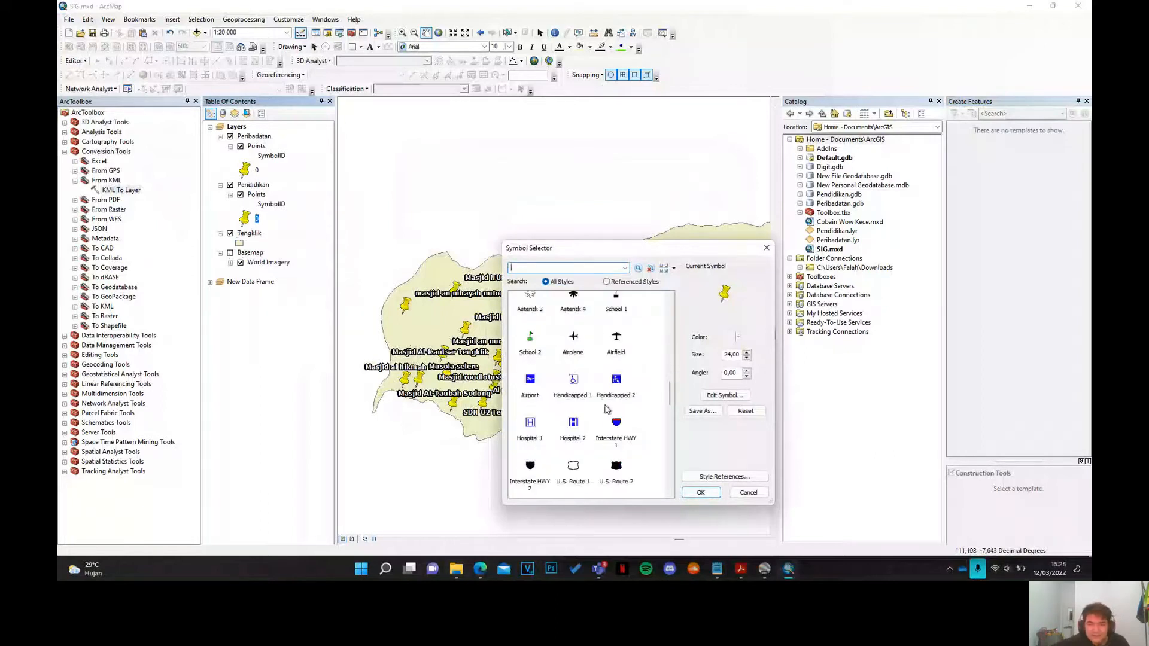
pyautogui.scroll(-10, 600, 412)
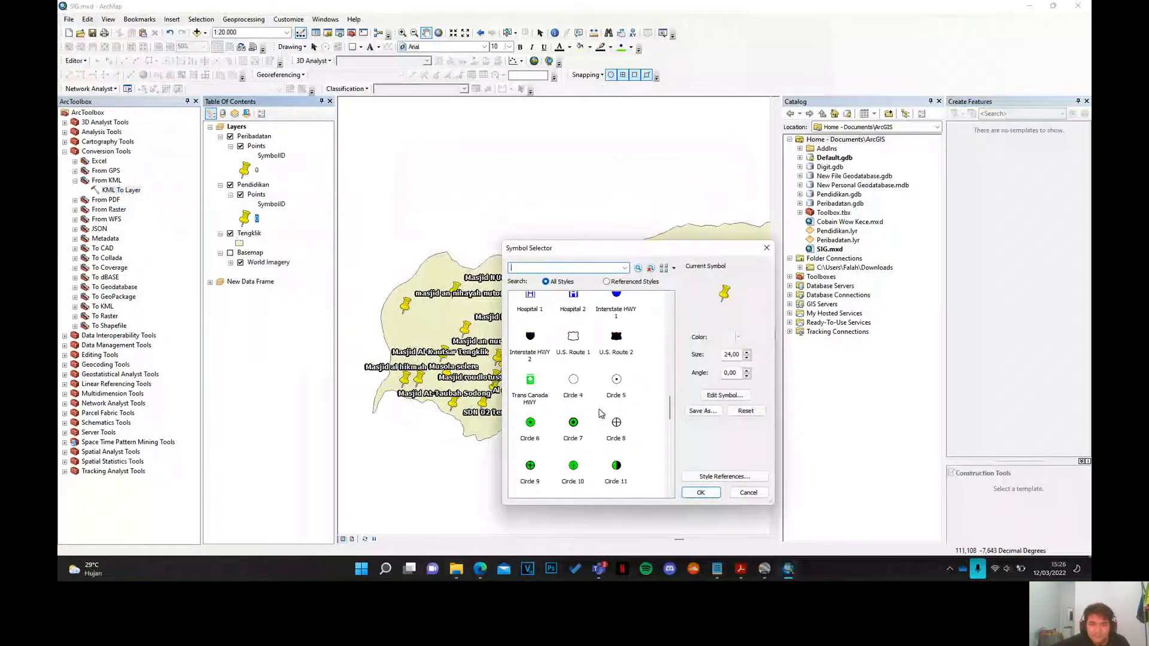
pyautogui.scroll(-6, 602, 413)
pyautogui.moveTo(666, 481); pyautogui.dragTo(656, 310)
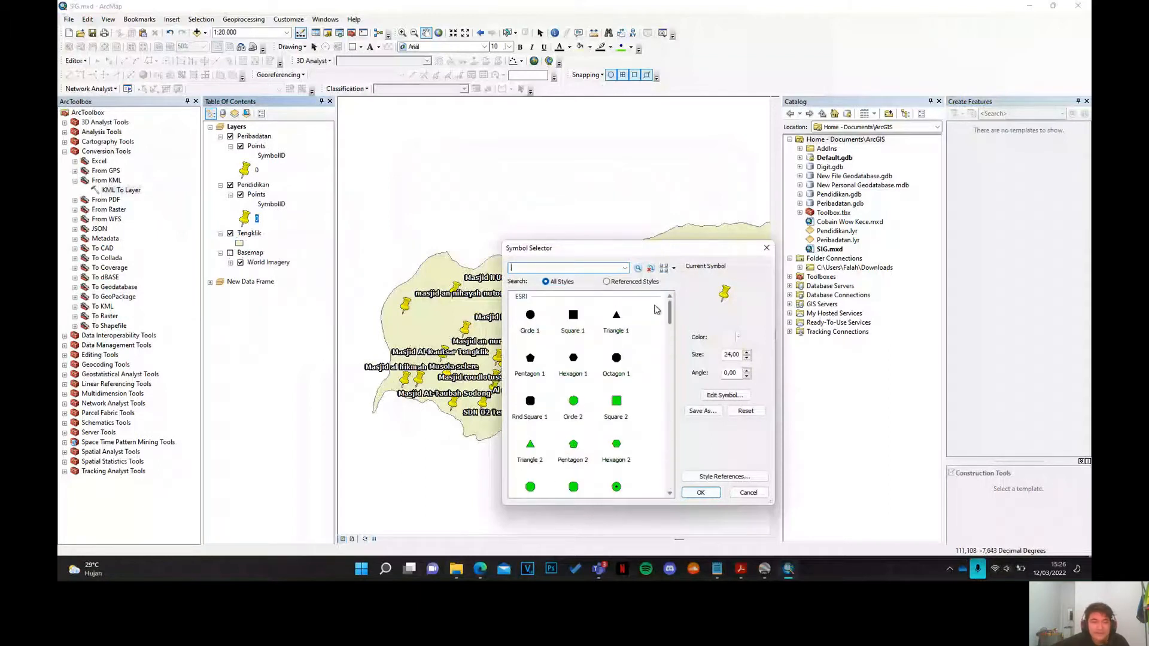
pyautogui.scroll(-3, 623, 367)
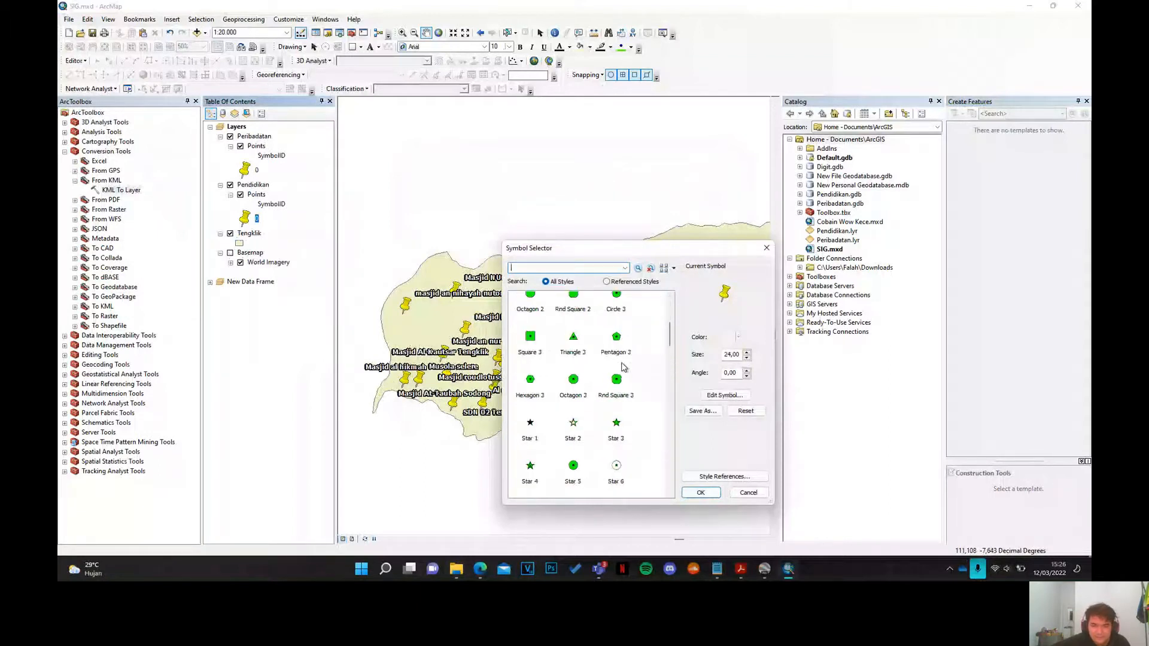
pyautogui.scroll(1, 622, 367)
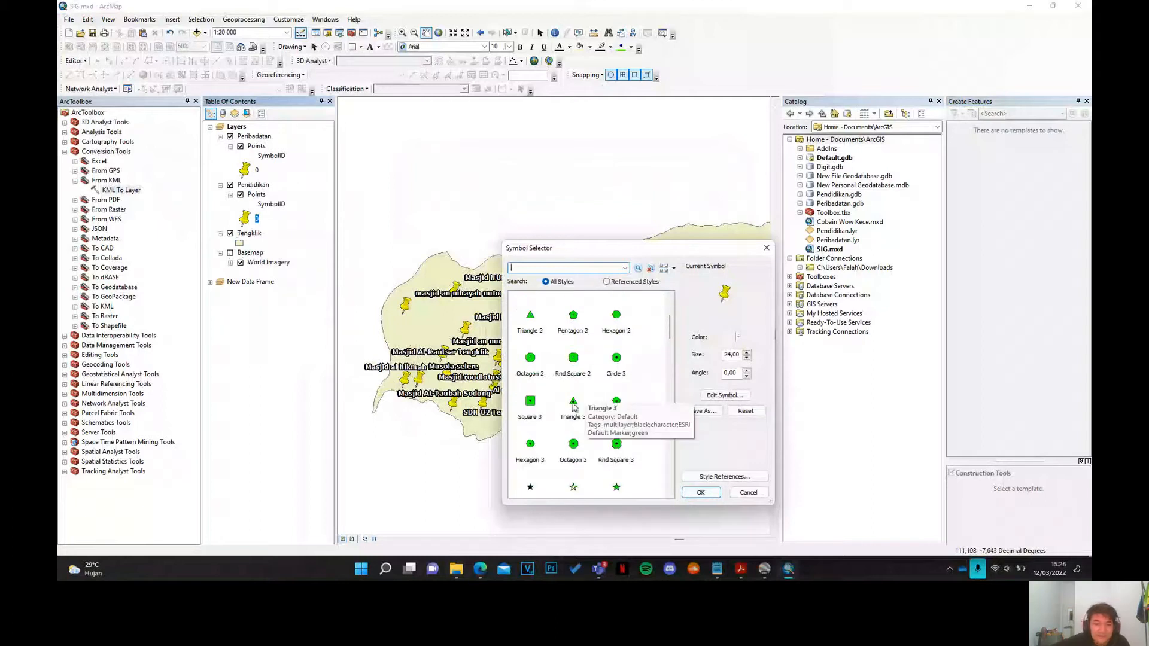
pyautogui.click(573, 406)
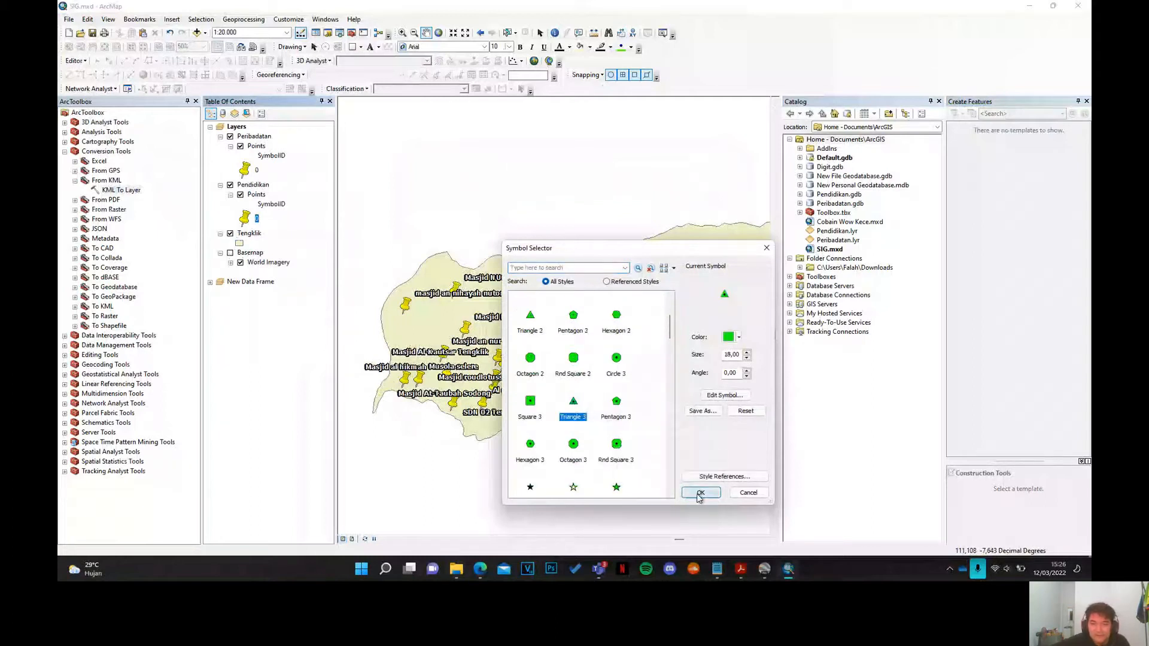
pyautogui.click(700, 493)
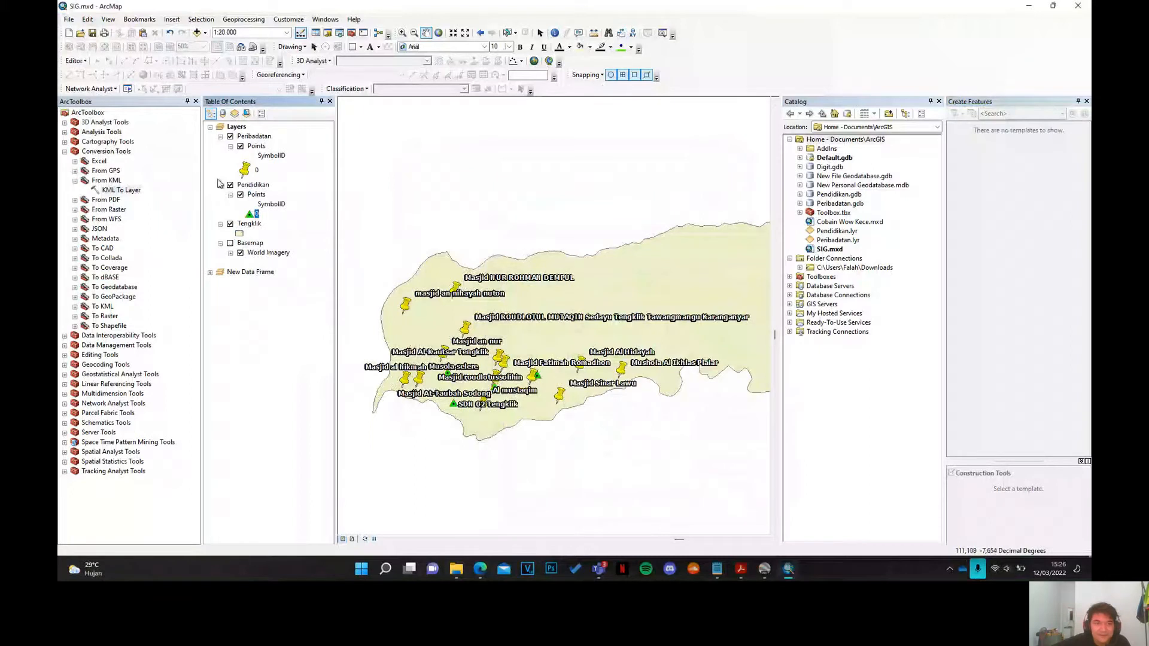
# - Change the Peribadatan point symbol from the pushpin to the green Hexagon 3 marker
pyautogui.click(246, 171)
pyautogui.scroll(-3, 576, 407)
pyautogui.scroll(-2, 604, 446)
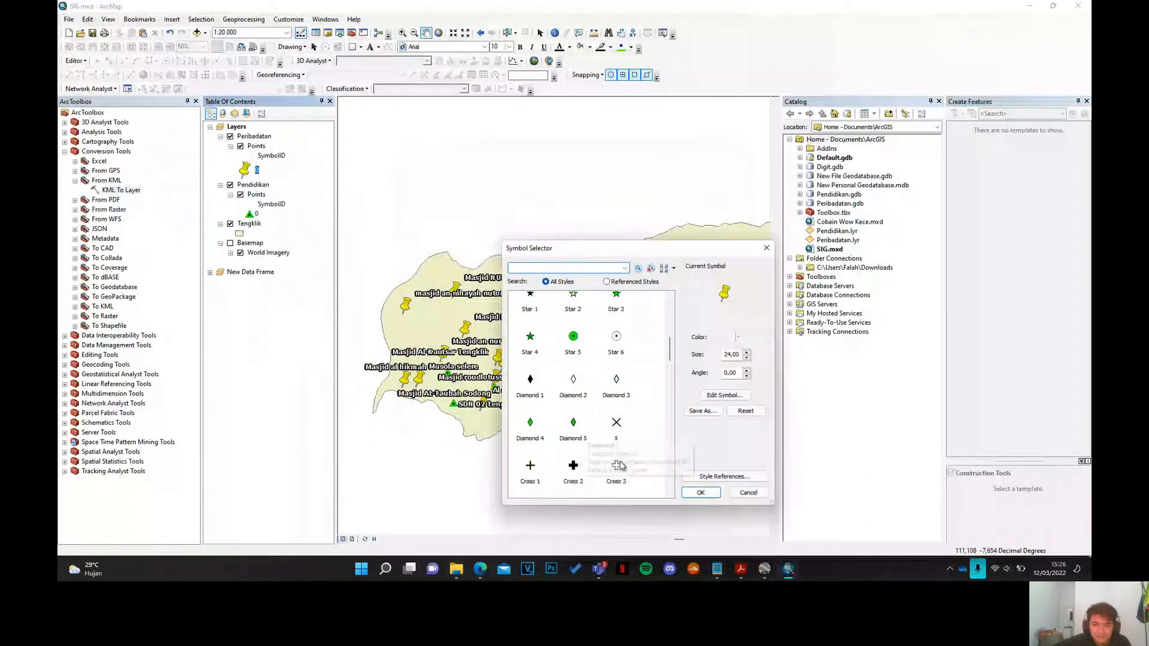
pyautogui.scroll(-2, 621, 464)
pyautogui.scroll(-1, 621, 463)
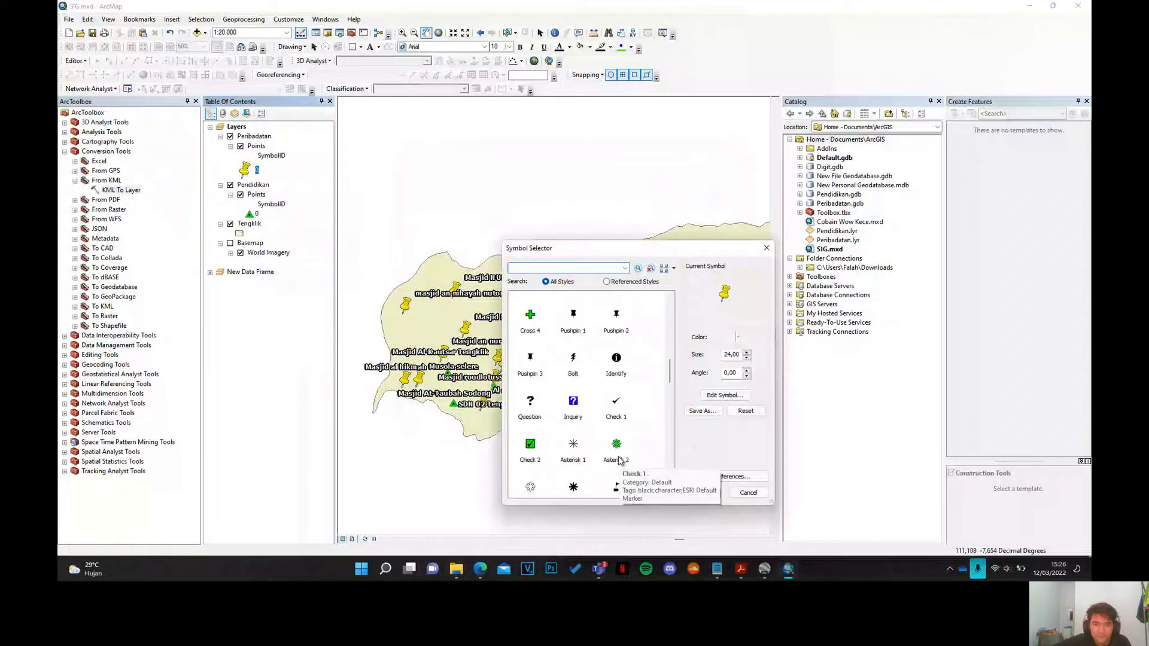
pyautogui.scroll(-2, 620, 461)
pyautogui.scroll(-1, 621, 461)
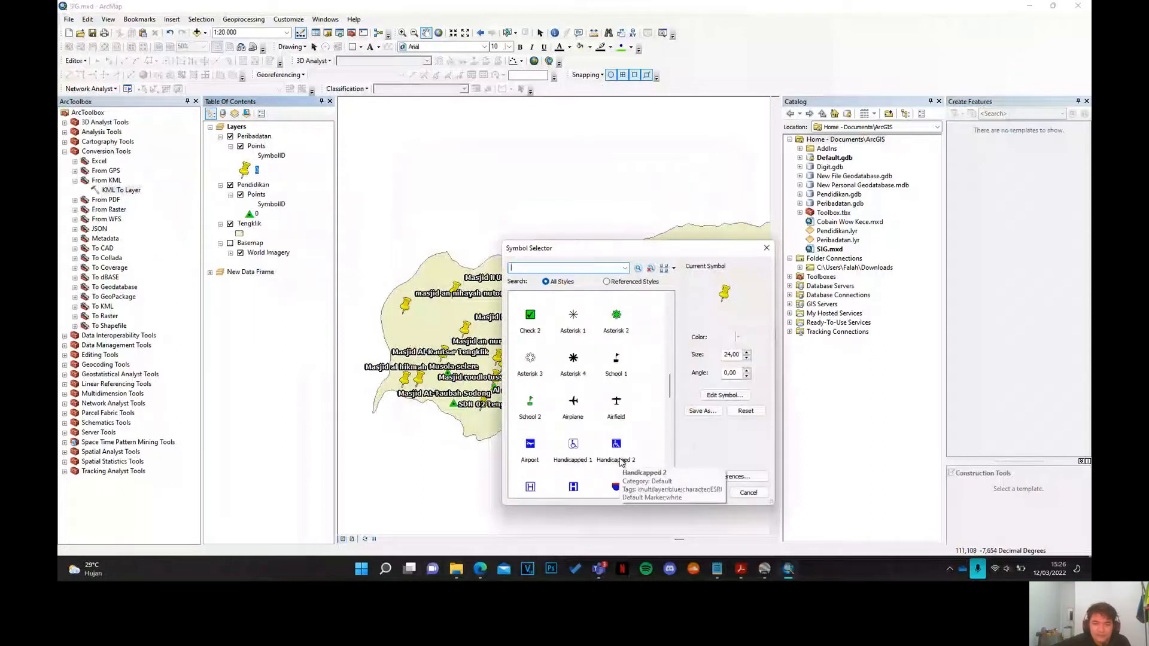
pyautogui.scroll(-3, 621, 462)
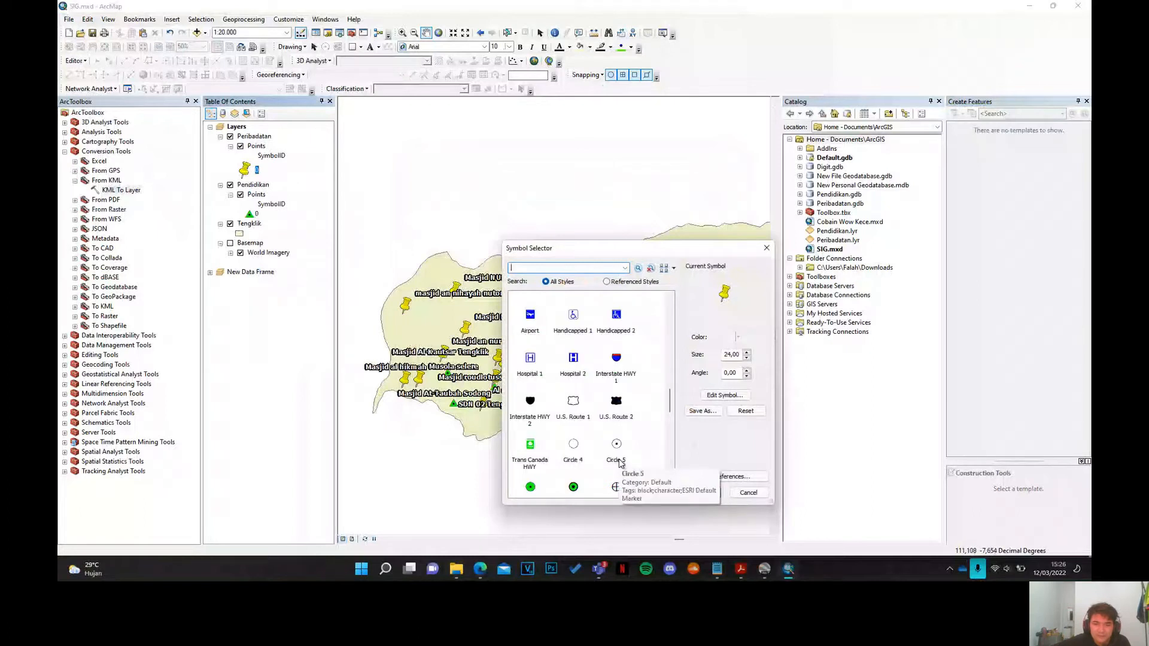
pyautogui.scroll(-3, 621, 462)
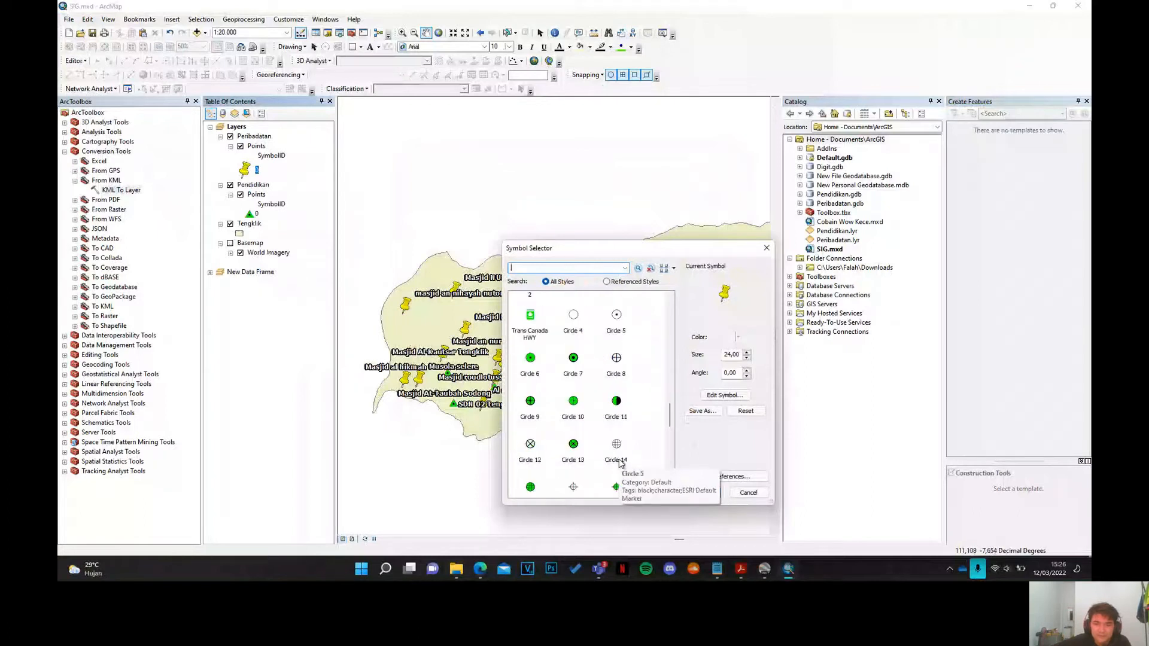
pyautogui.scroll(6, 621, 462)
pyautogui.scroll(8, 600, 476)
pyautogui.scroll(2, 598, 473)
pyautogui.scroll(-1, 596, 471)
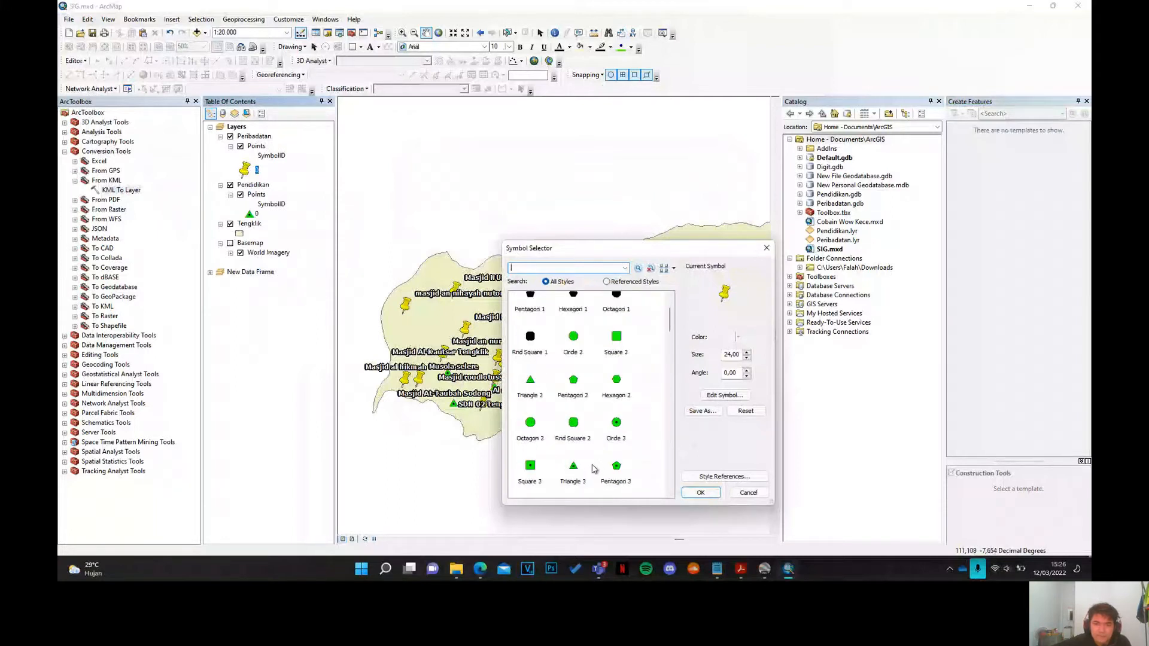
pyautogui.scroll(-1, 595, 469)
pyautogui.click(530, 444)
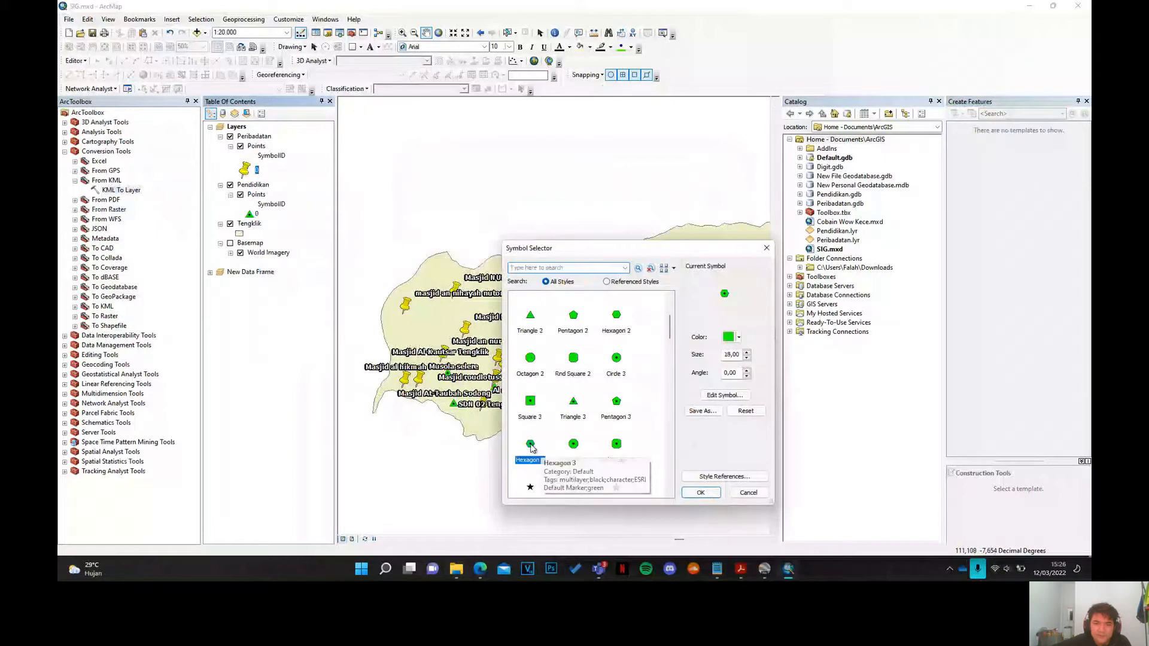
pyautogui.click(700, 493)
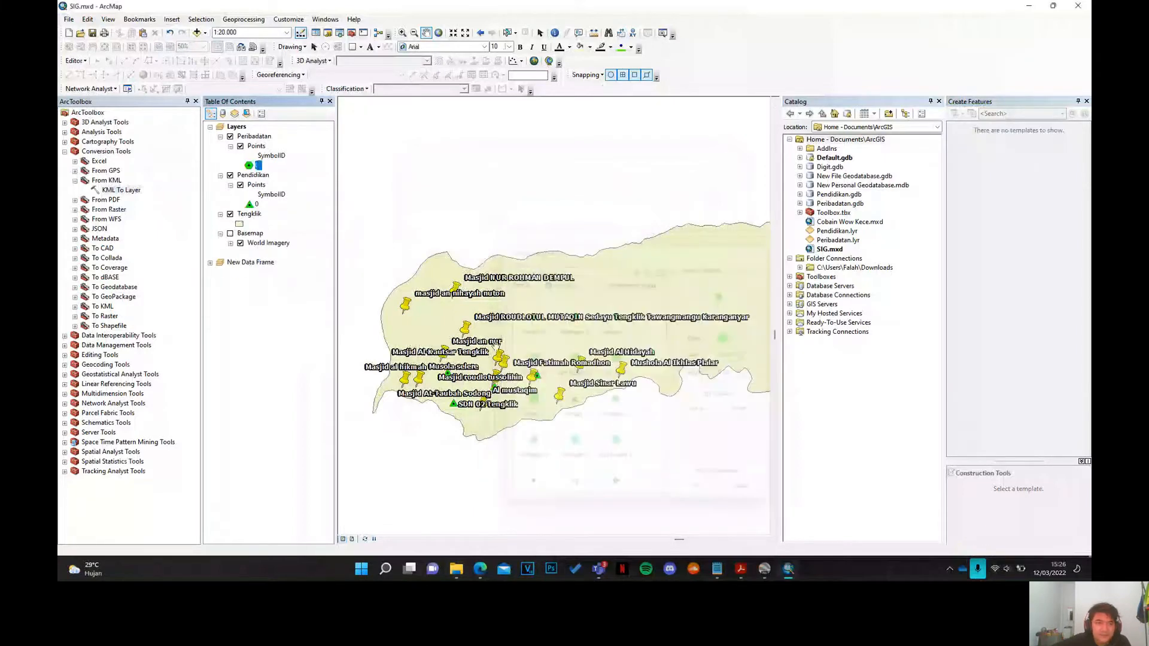
# - Replace the Pendidikan point symbol with the black School 1 marker
pyautogui.click(249, 205)
pyautogui.scroll(-5, 603, 409)
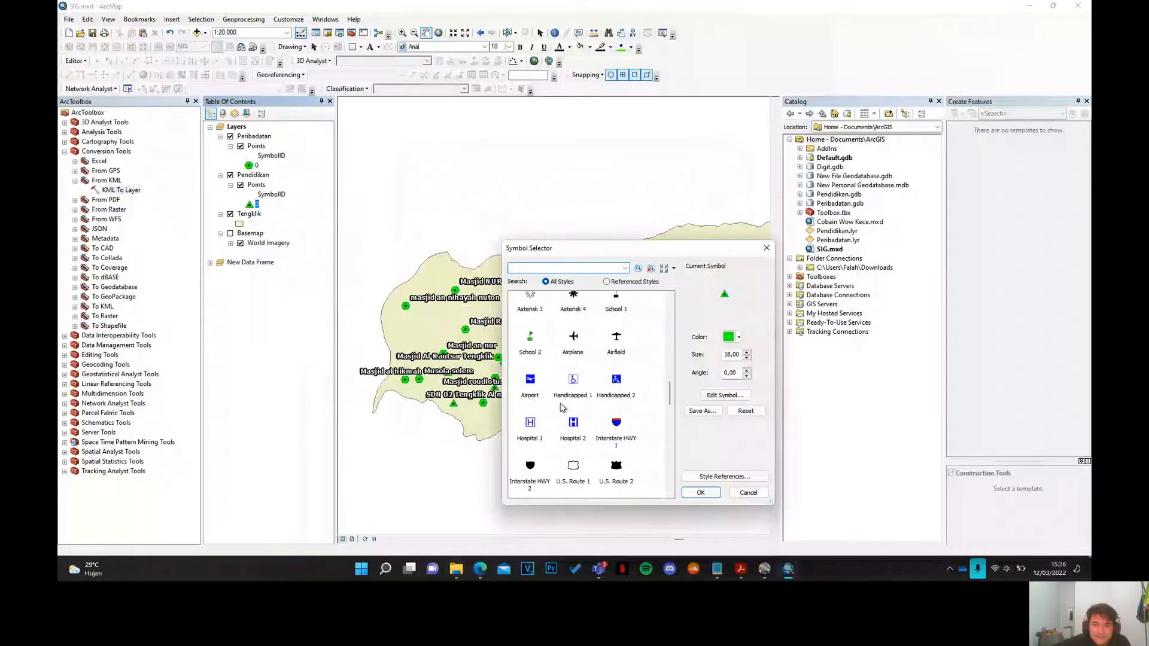
pyautogui.scroll(1, 538, 344)
pyautogui.click(616, 359)
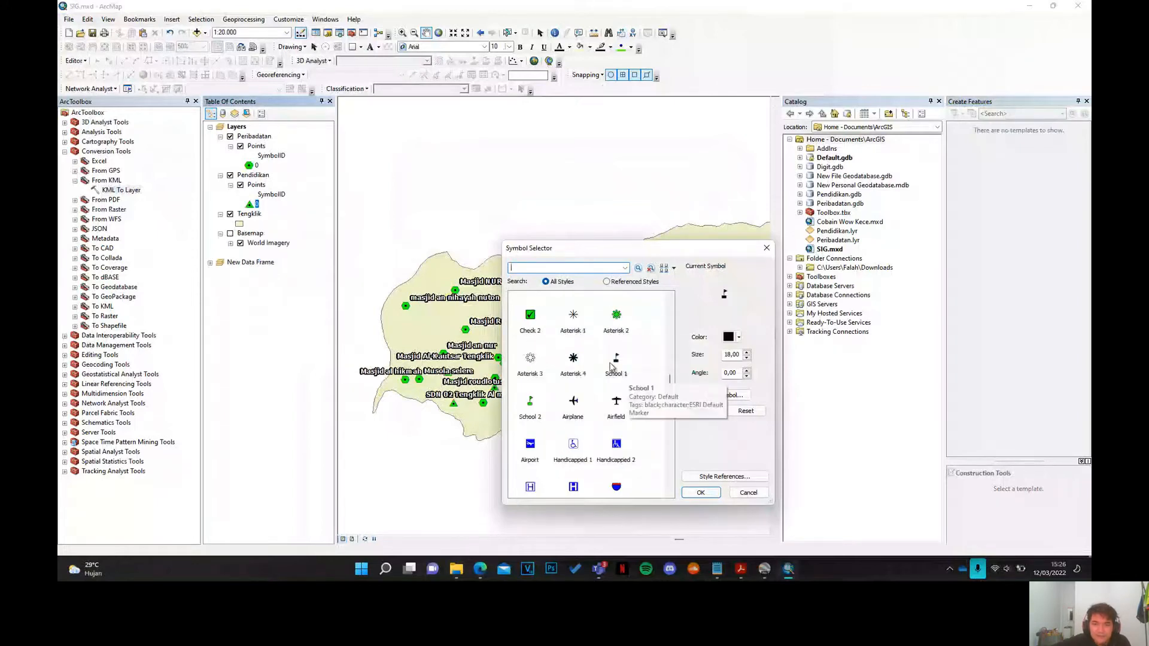
pyautogui.click(701, 493)
# - Check the new point symbols at different scales and turn the Basemap layer back on
pyautogui.scroll(-2, 474, 413)
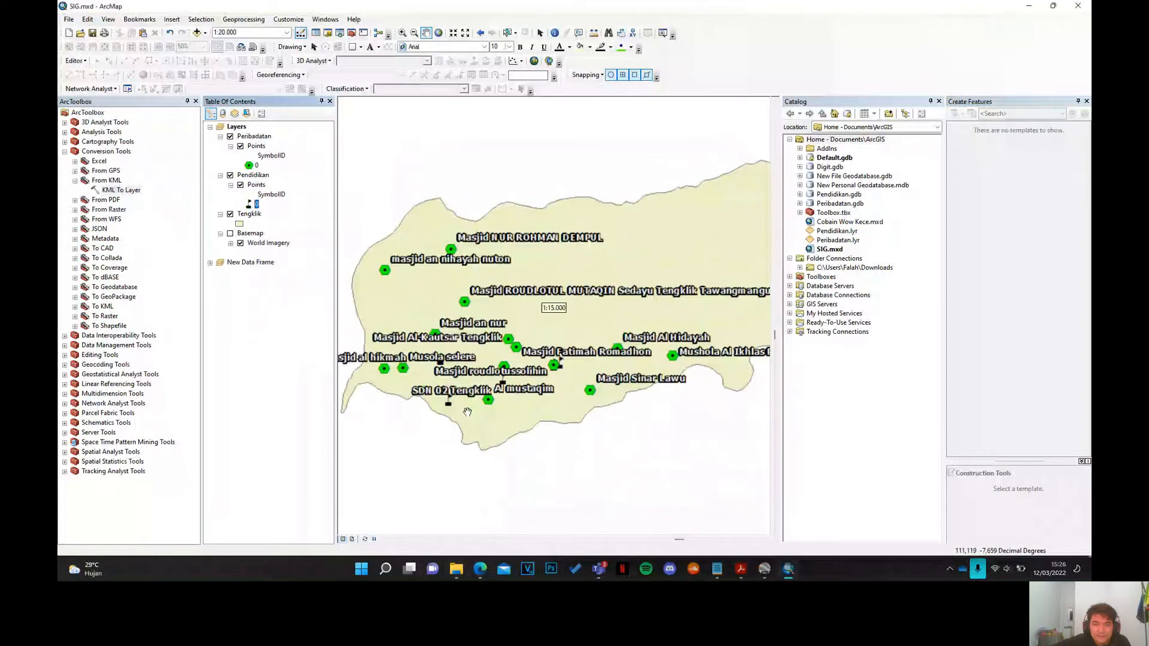
pyautogui.scroll(1, 464, 413)
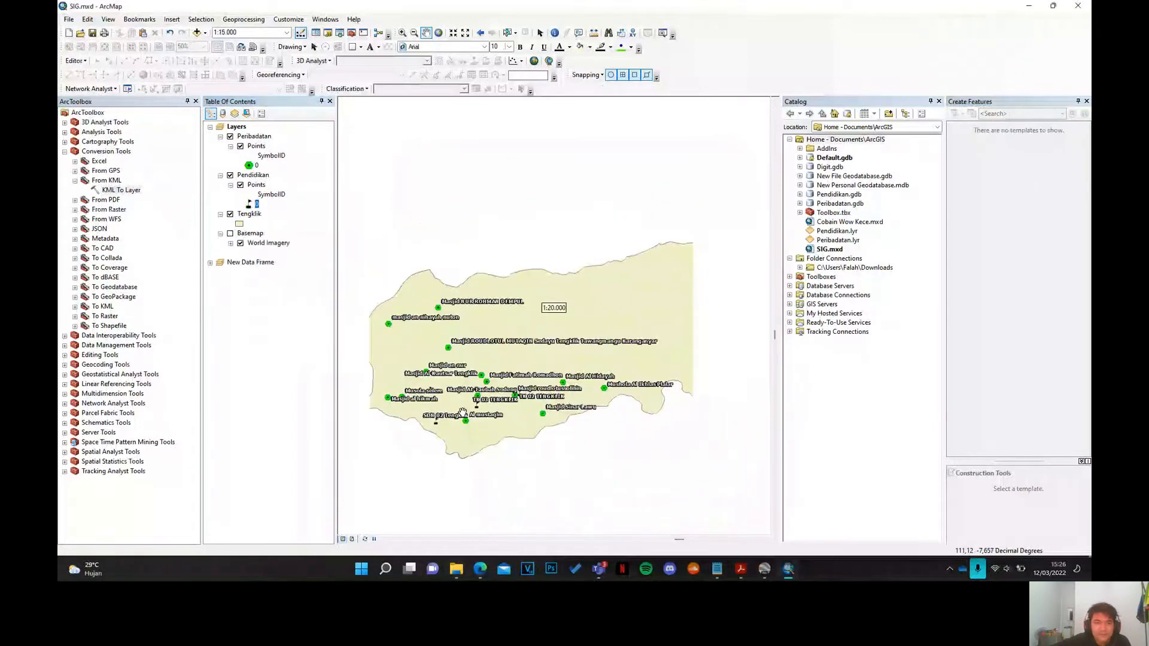
pyautogui.moveTo(438, 399); pyautogui.dragTo(431, 407)
pyautogui.scroll(2, 500, 392)
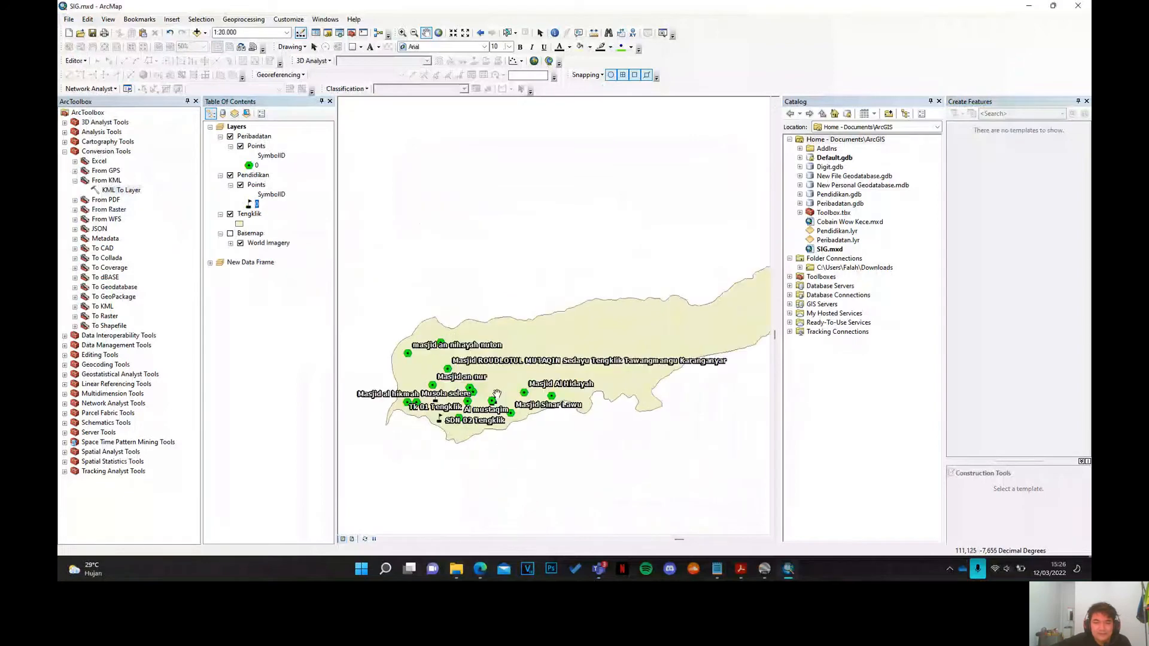
pyautogui.moveTo(495, 392); pyautogui.dragTo(476, 378)
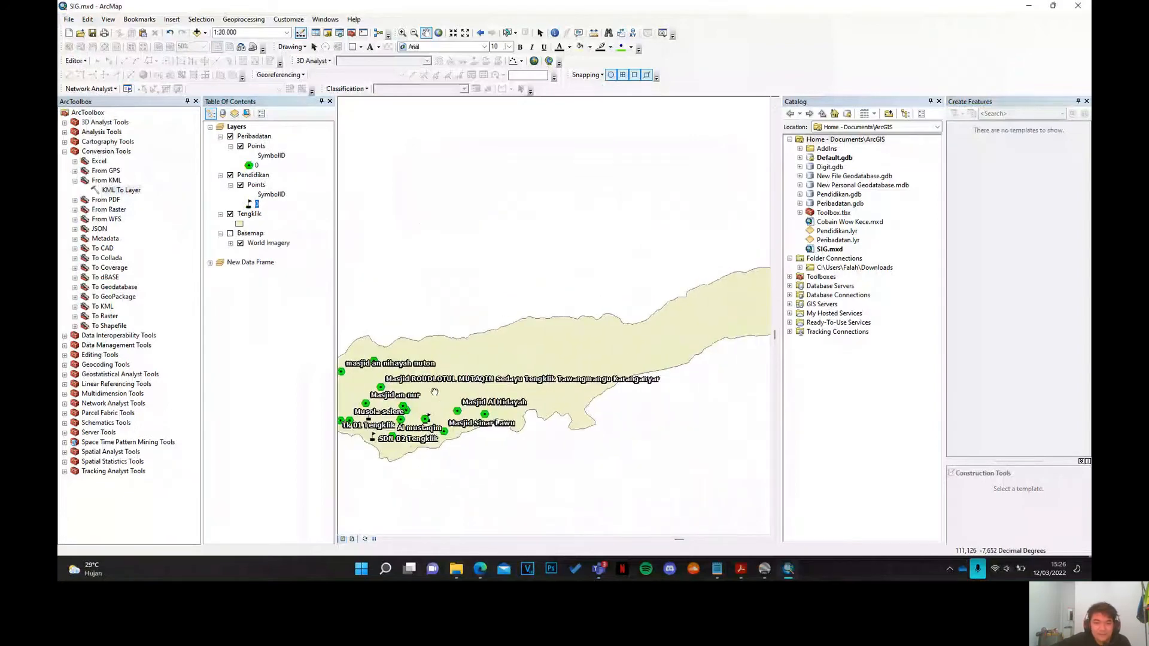
pyautogui.click(230, 233)
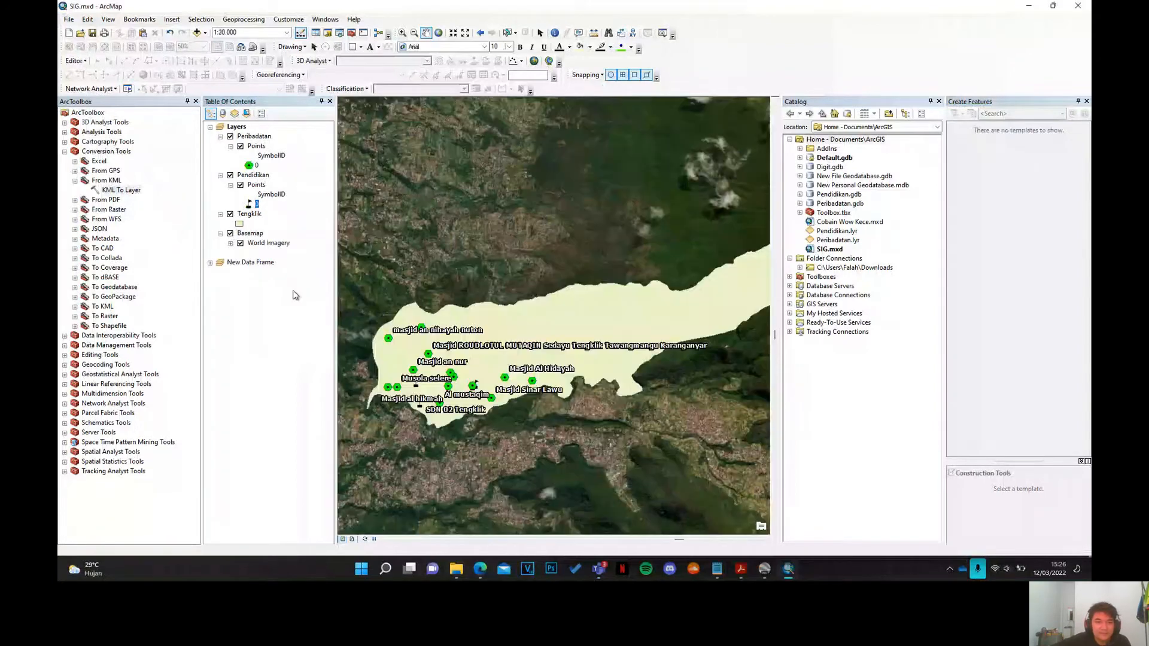
# - Switch to the layout view and select the map's data frame on the page
pyautogui.click(352, 539)
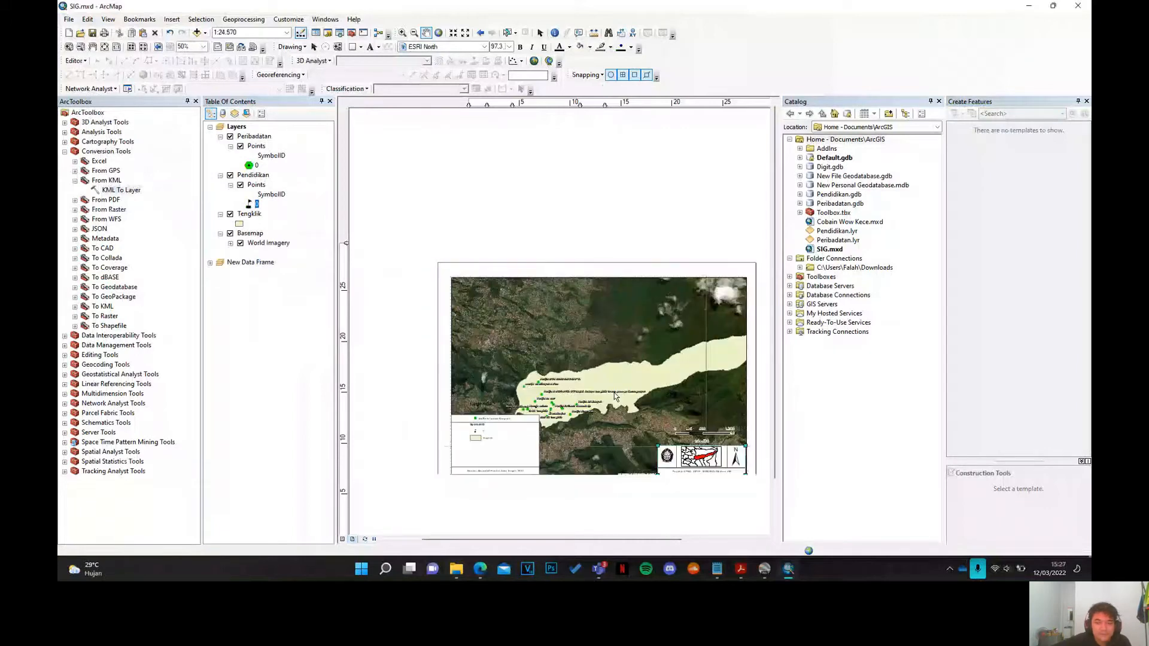
pyautogui.scroll(-2, 616, 535)
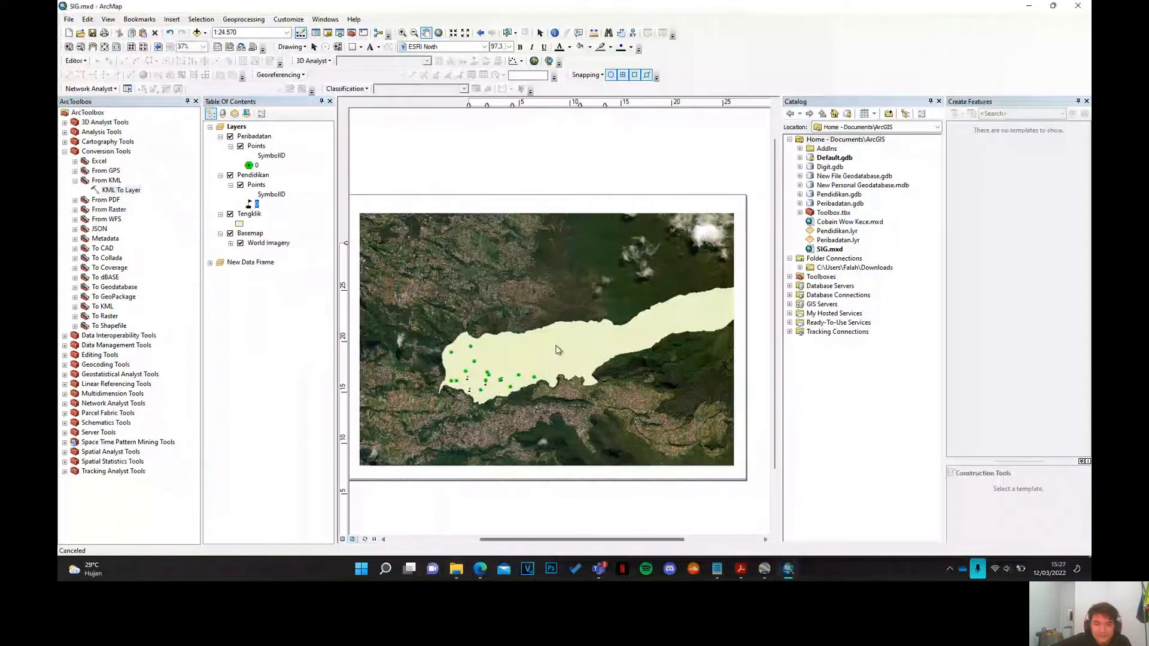
pyautogui.scroll(-1, 557, 349)
pyautogui.click(557, 348)
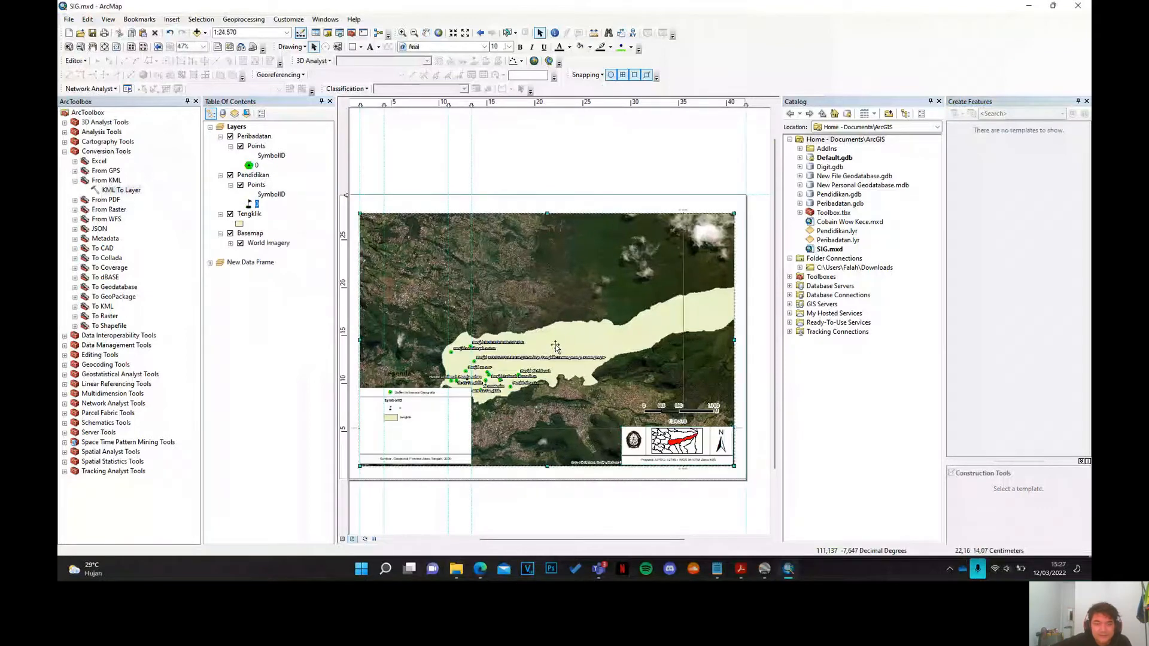
pyautogui.click(538, 347)
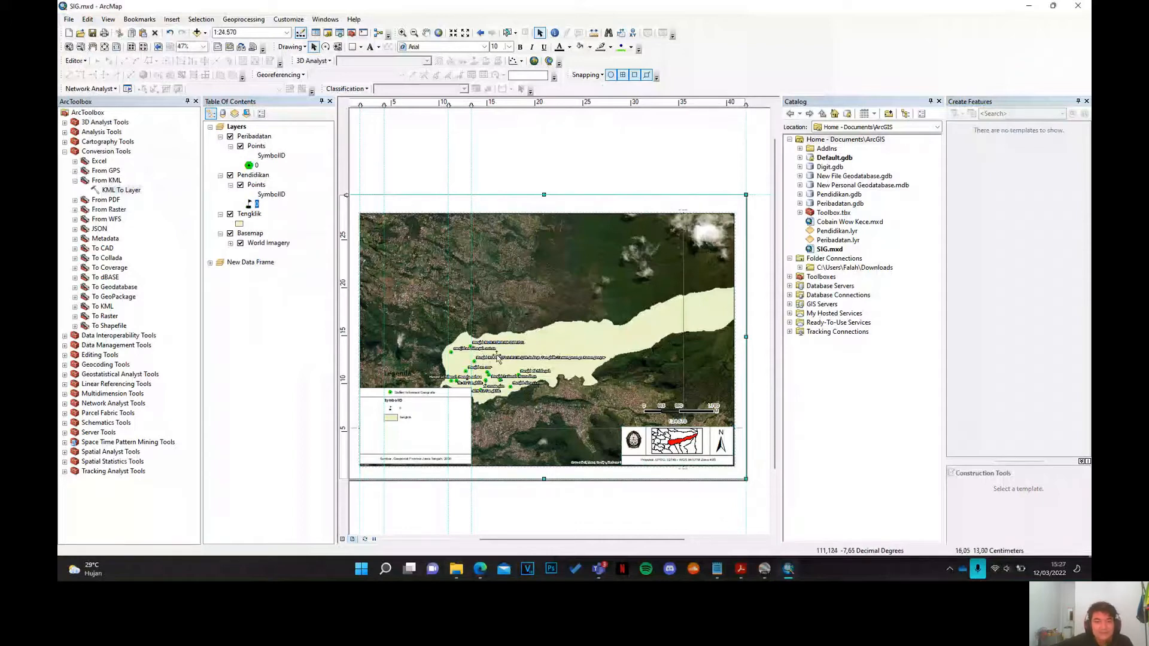
# - Reposition the Tengklik map within the layout's data frame and set the map scale to 1:30.000
pyautogui.click(426, 32)
pyautogui.moveTo(566, 288); pyautogui.dragTo(509, 294)
pyautogui.click(241, 32)
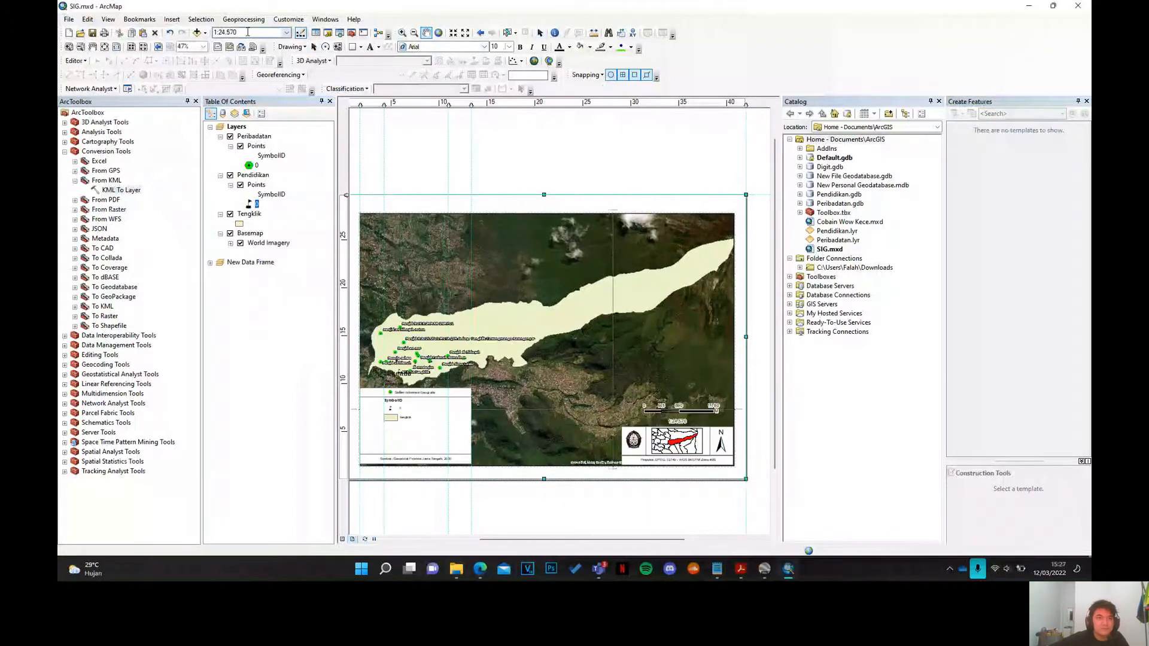
pyautogui.click(227, 32)
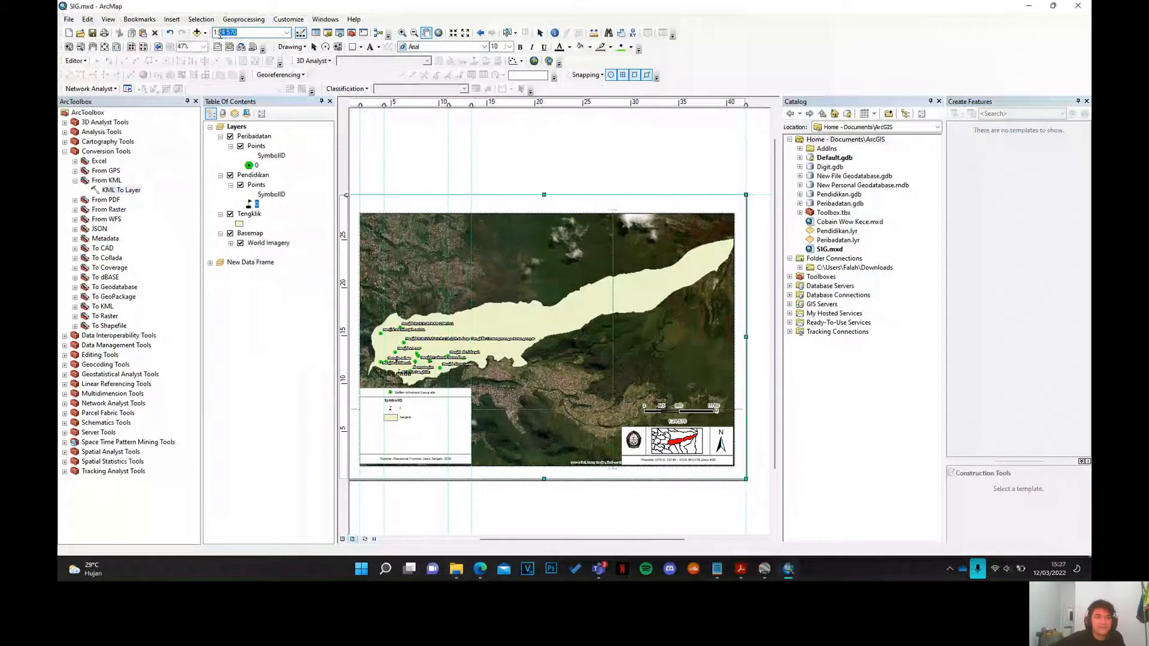
pyautogui.write('30.0')
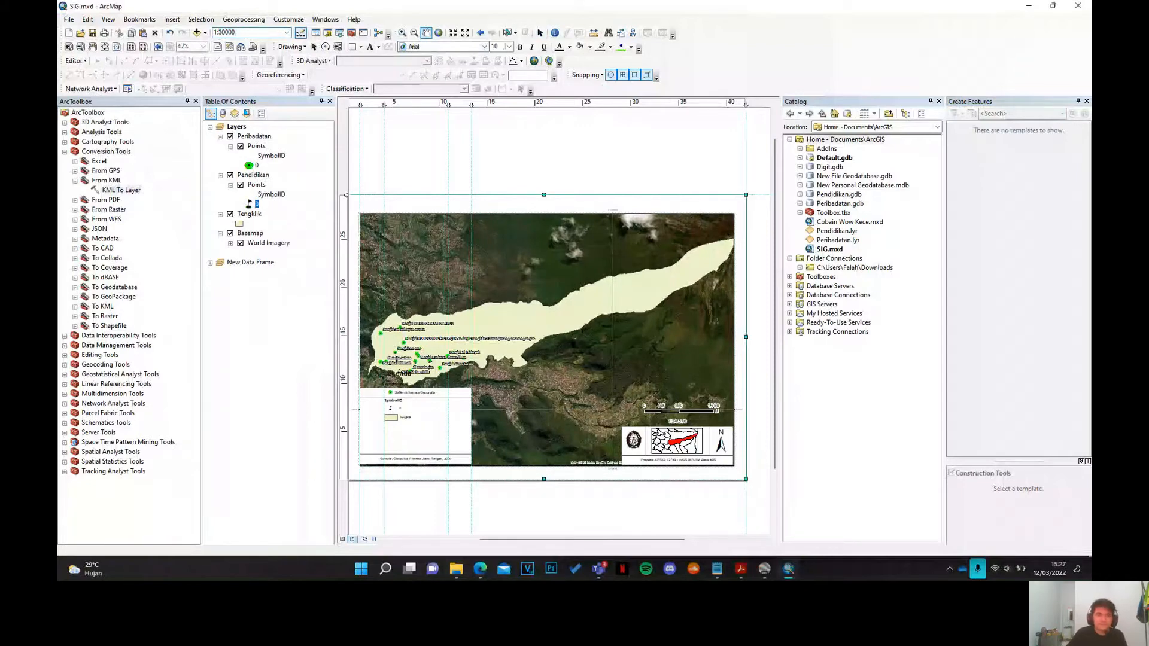
pyautogui.write('00')
pyautogui.press('Return')
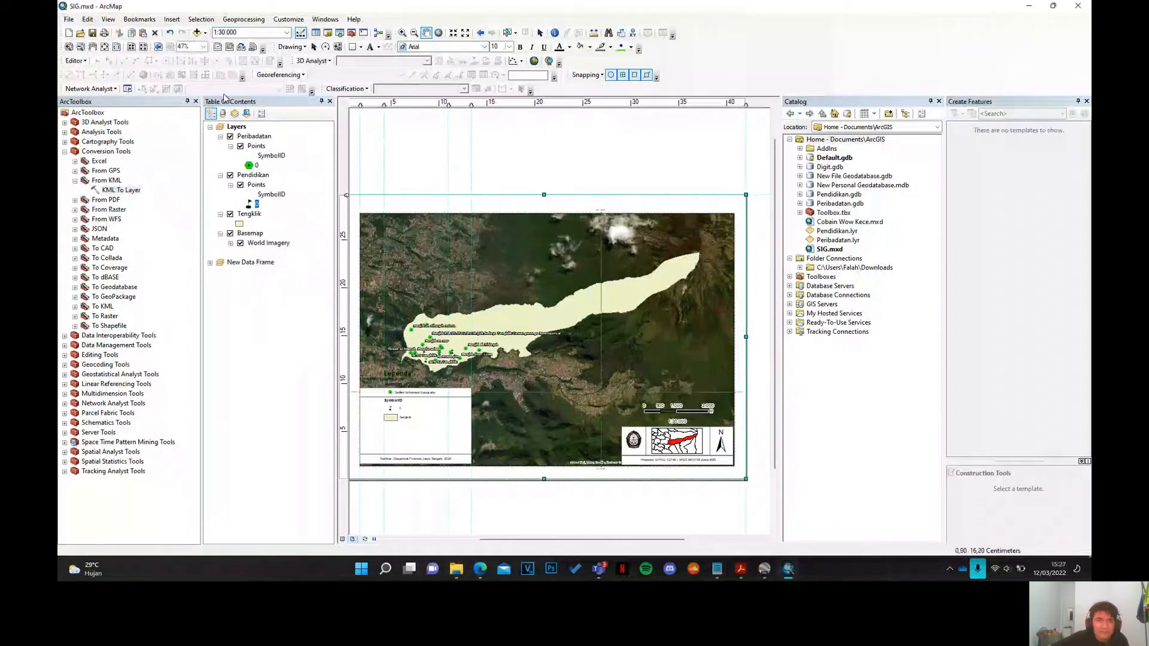
# - Ungroup the legend block on the layout and move the legend down into the white information box
pyautogui.click(313, 48)
pyautogui.click(395, 405)
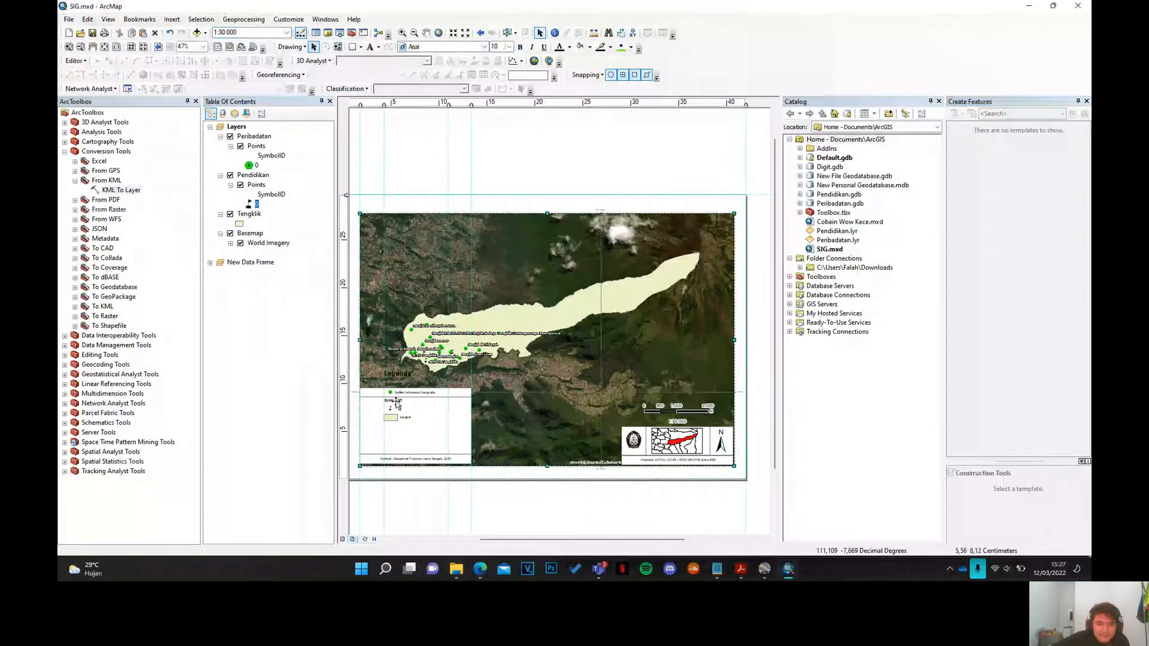
pyautogui.rightClick(392, 417)
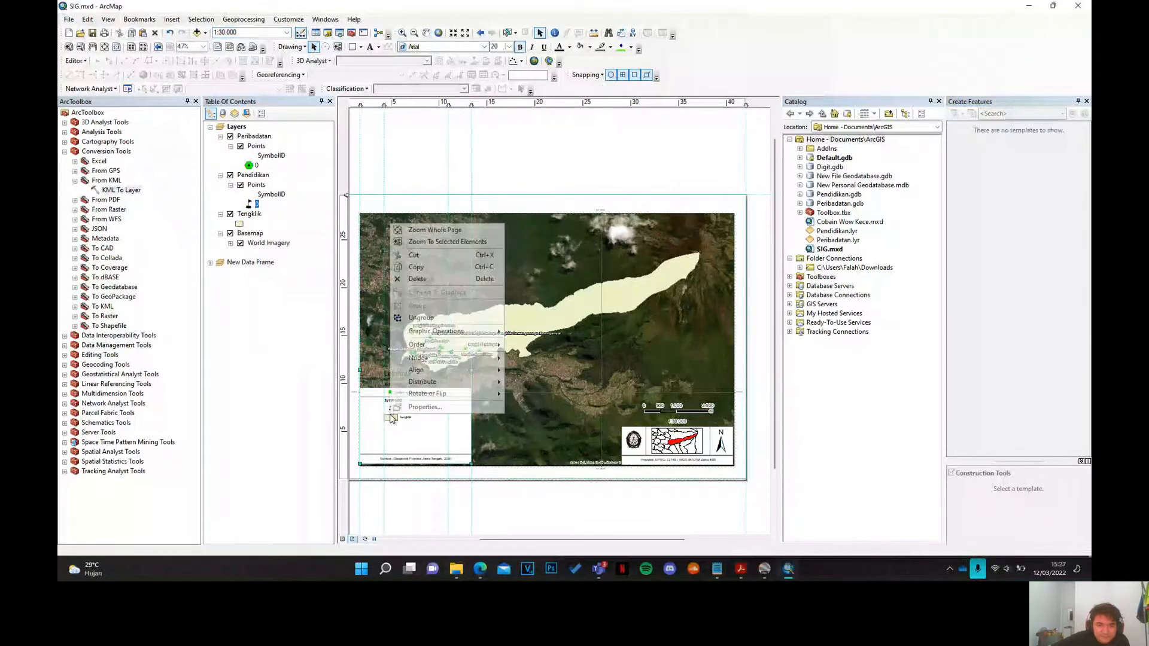
pyautogui.click(423, 319)
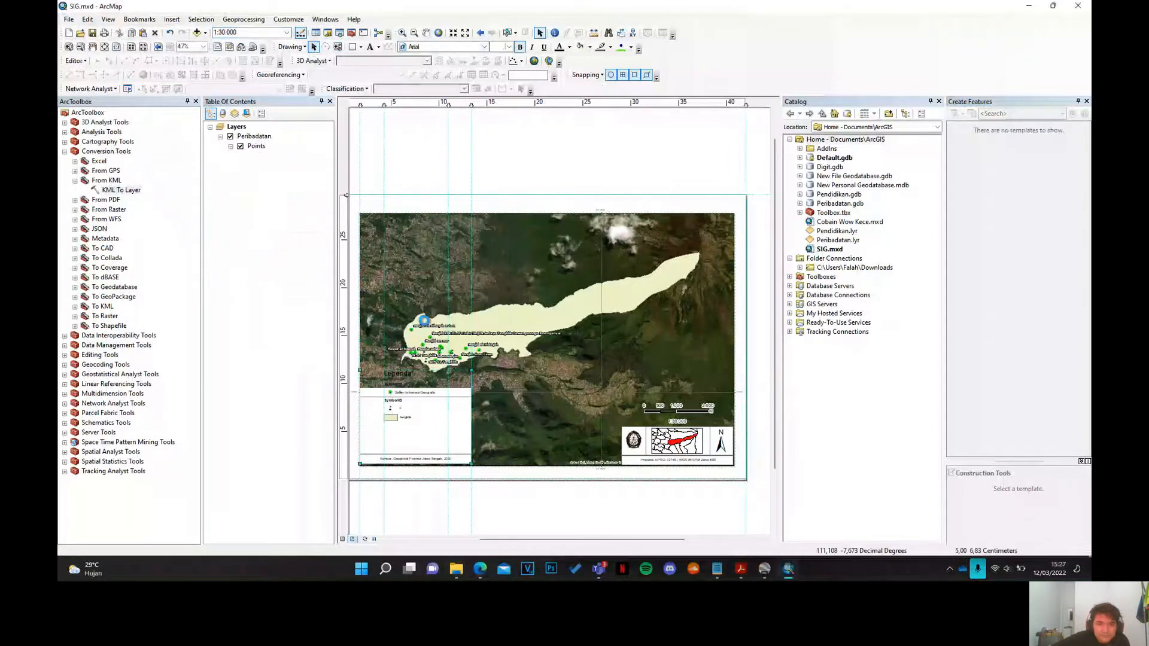
pyautogui.click(394, 408)
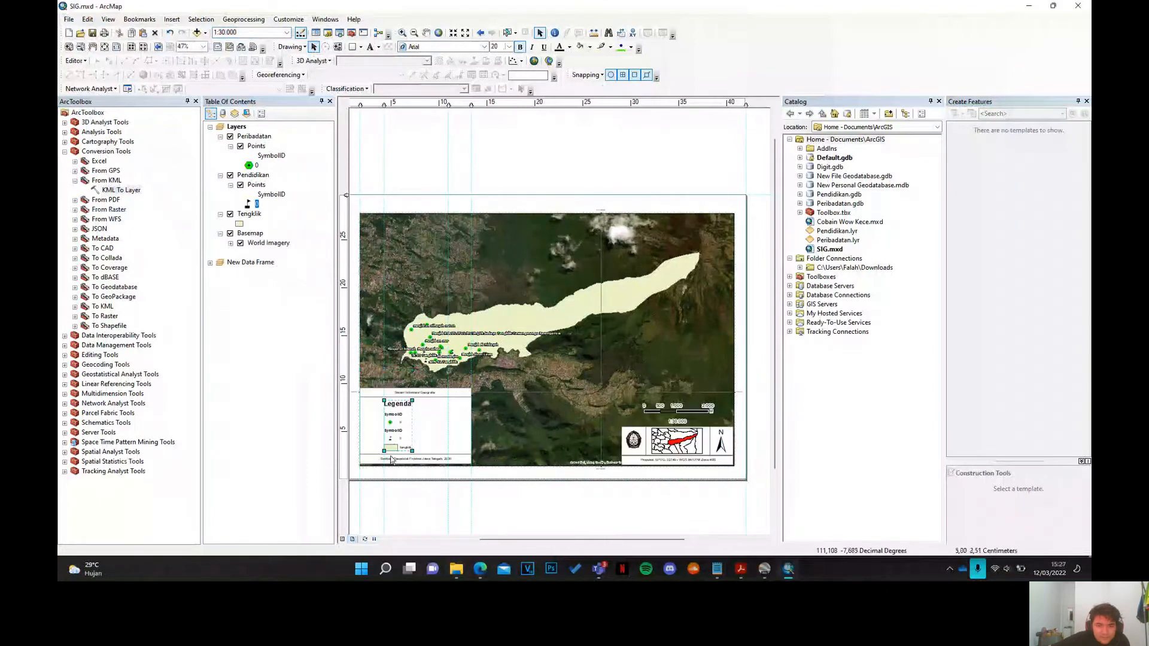
# - Rename the SymbolID heading under the Pendidikan points to "Pendidikan"
pyautogui.scroll(-2, 391, 459)
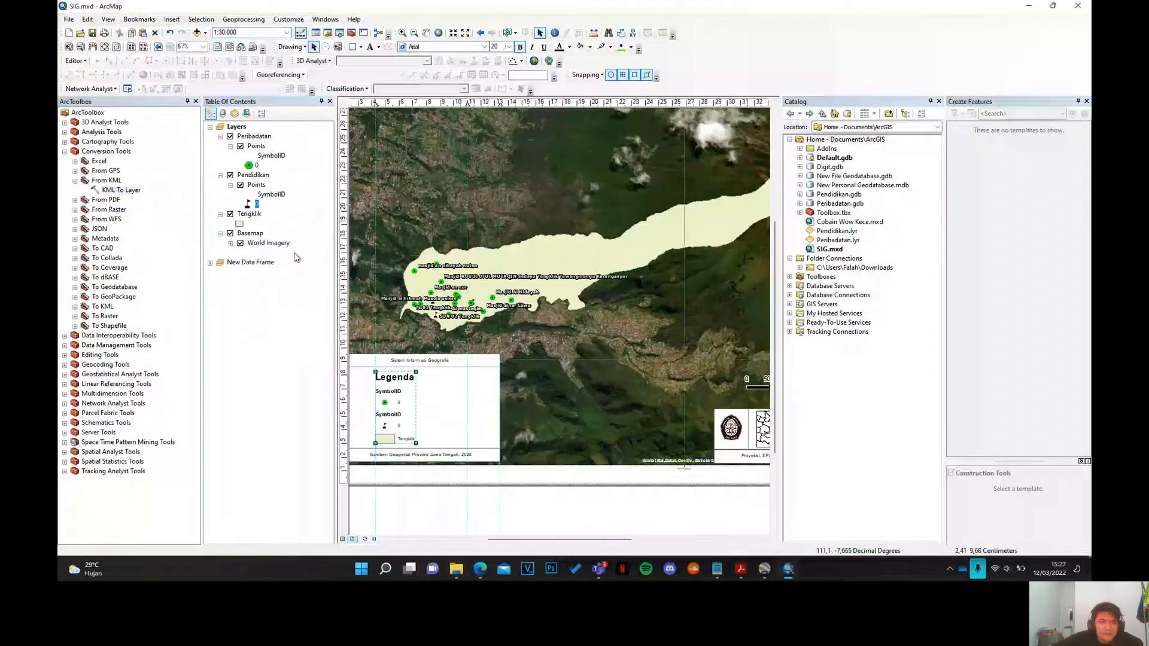
pyautogui.click(277, 195)
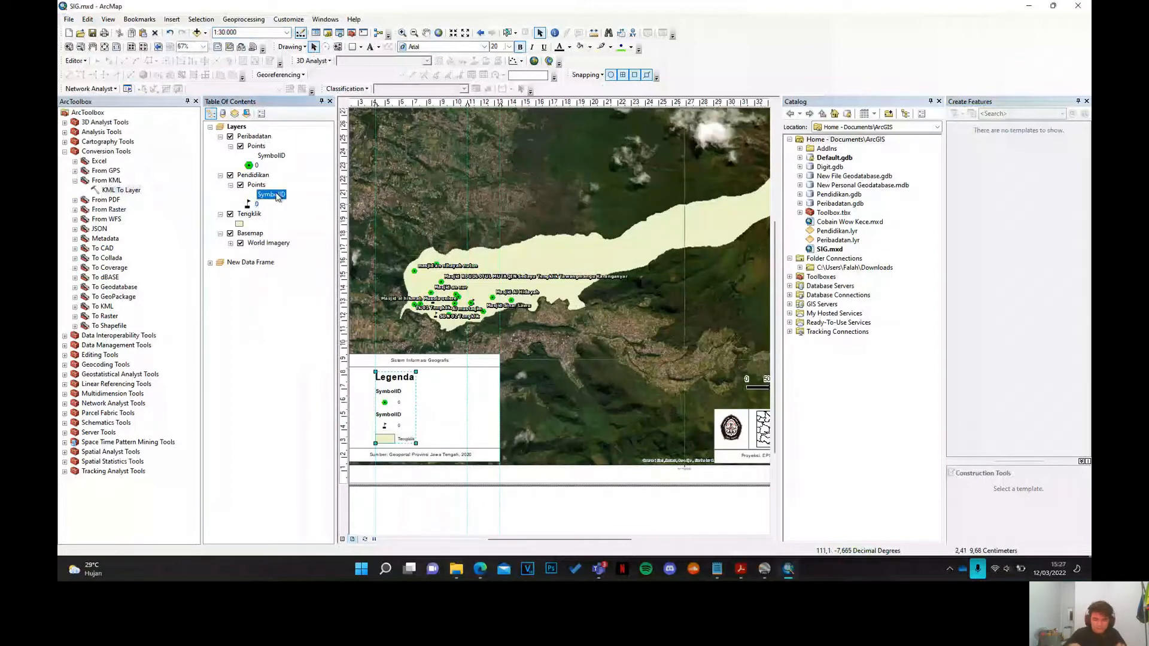
pyautogui.click(277, 195)
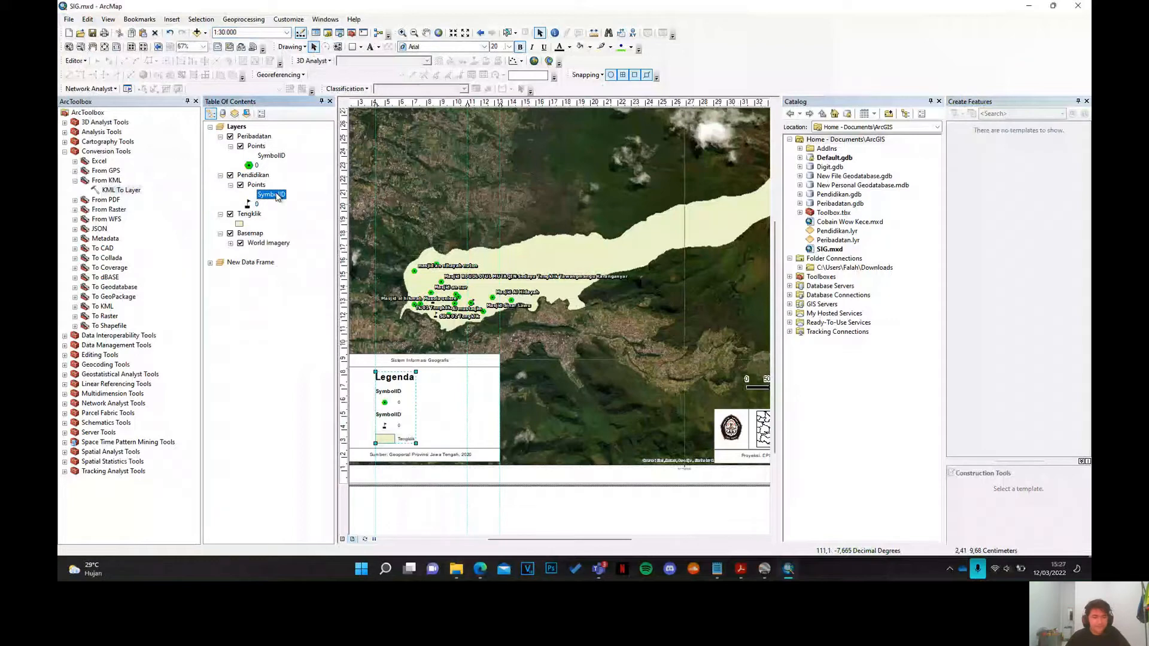
pyautogui.write('Pendidikan')
pyautogui.press('Return')
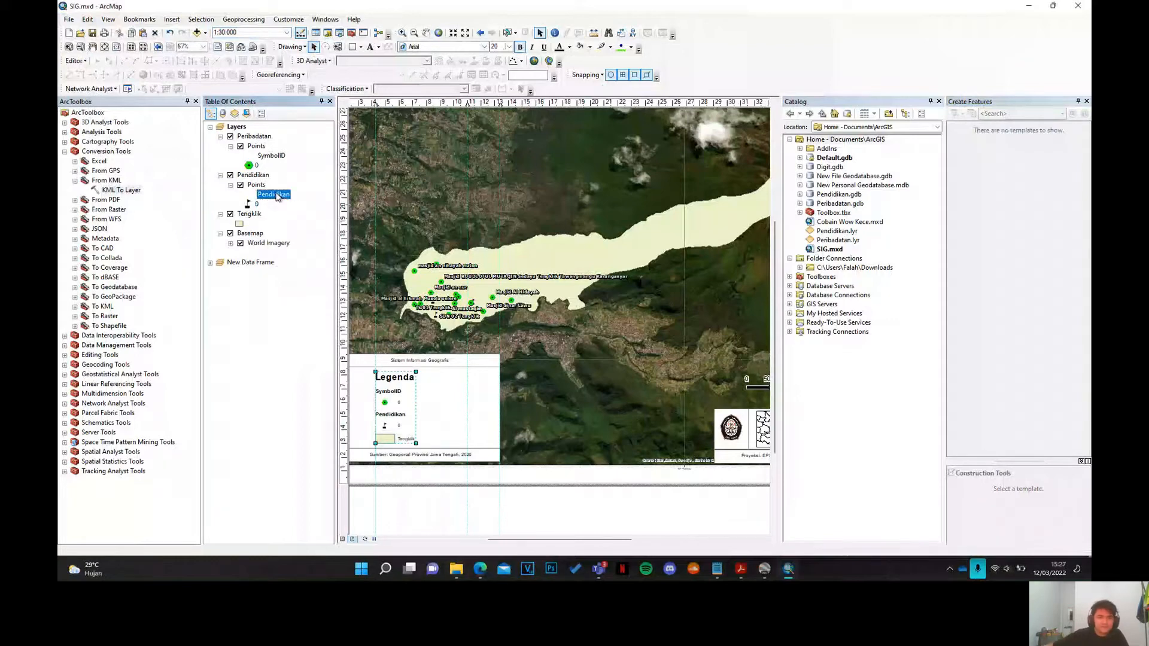
# - Rename the SymbolID heading under the Peribadatan points to "Peribadatan" and select the legend on the layout
pyautogui.click(268, 156)
pyautogui.click(268, 156)
pyautogui.write('P')
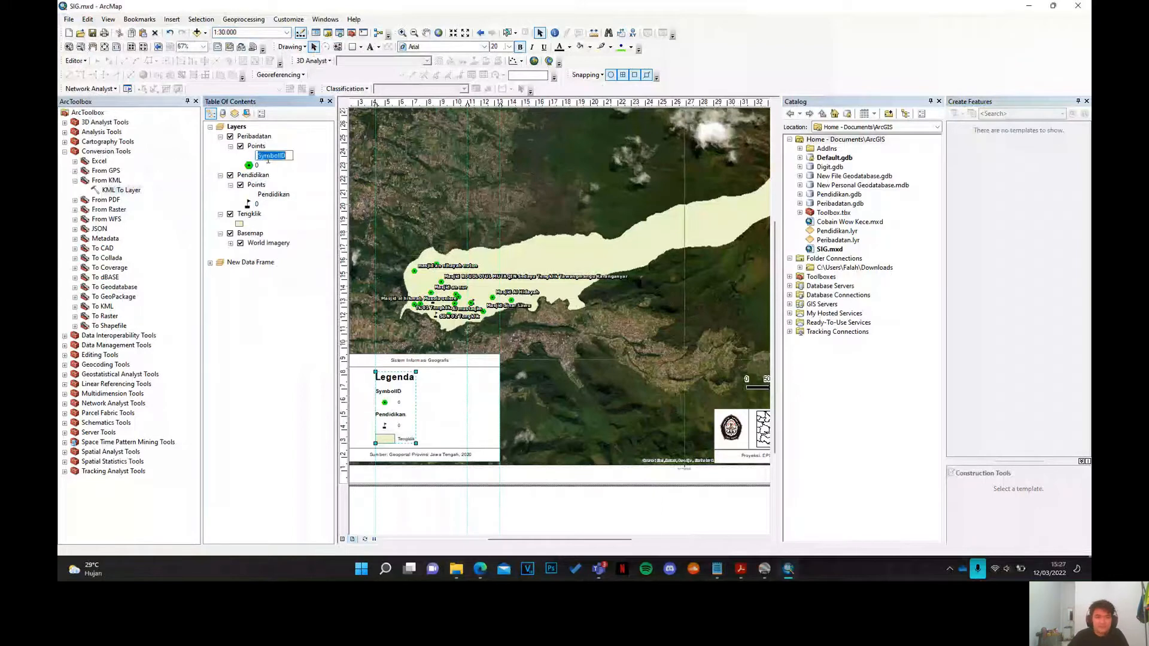
pyautogui.write('eribadatan')
pyautogui.press('Return')
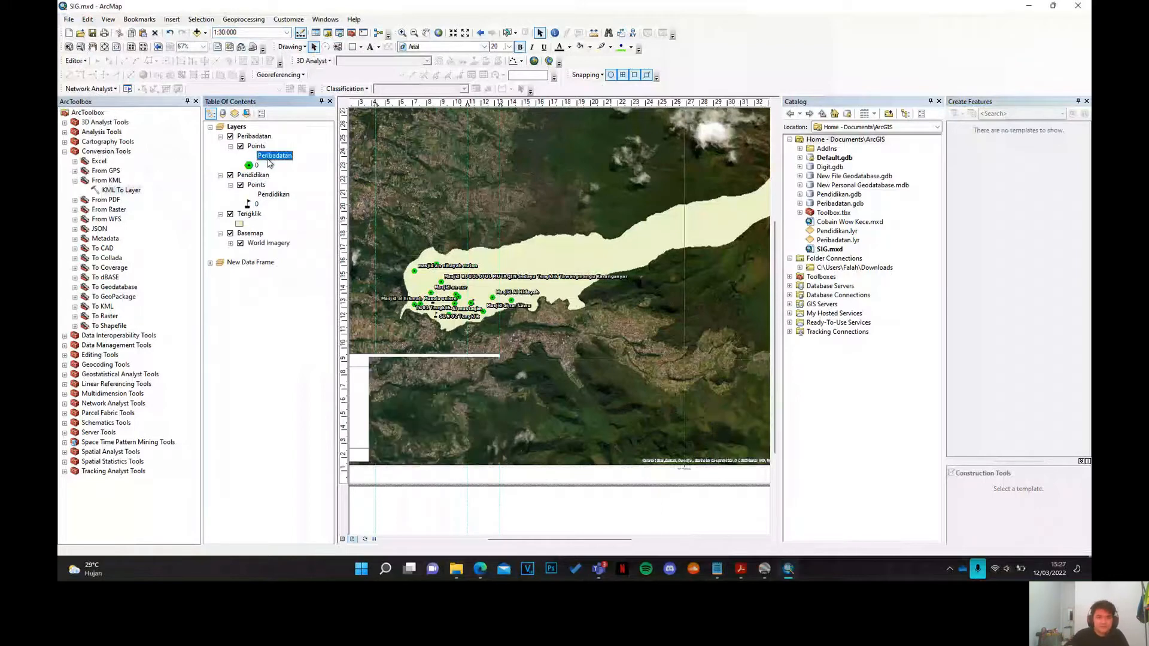
pyautogui.click(496, 509)
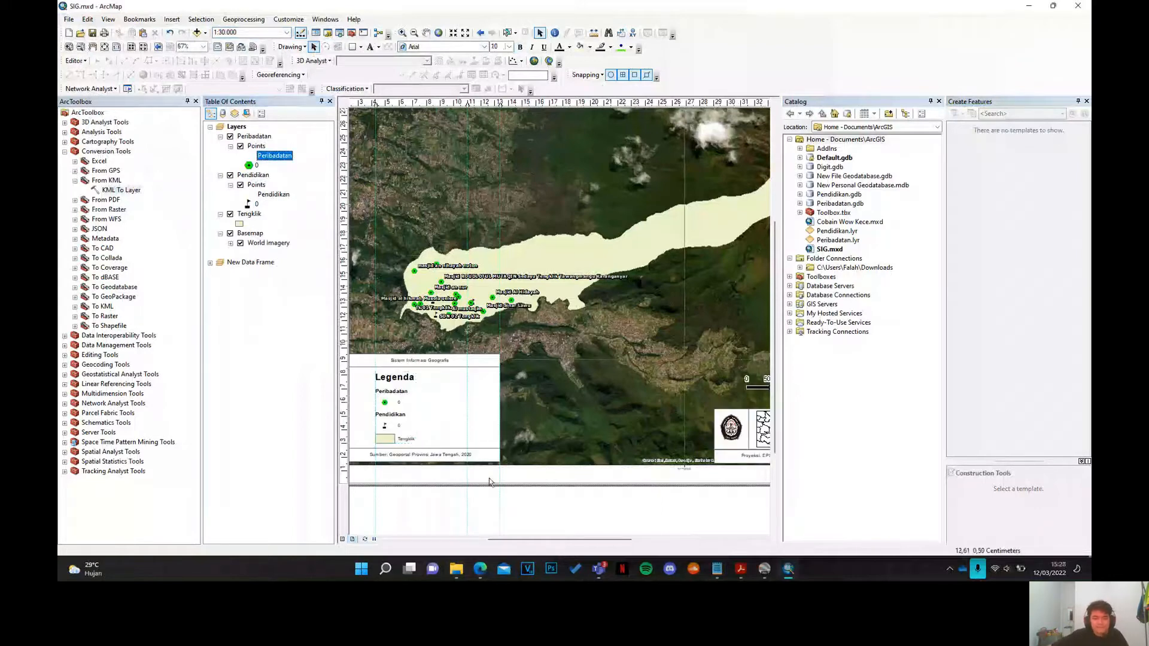
pyautogui.click(395, 413)
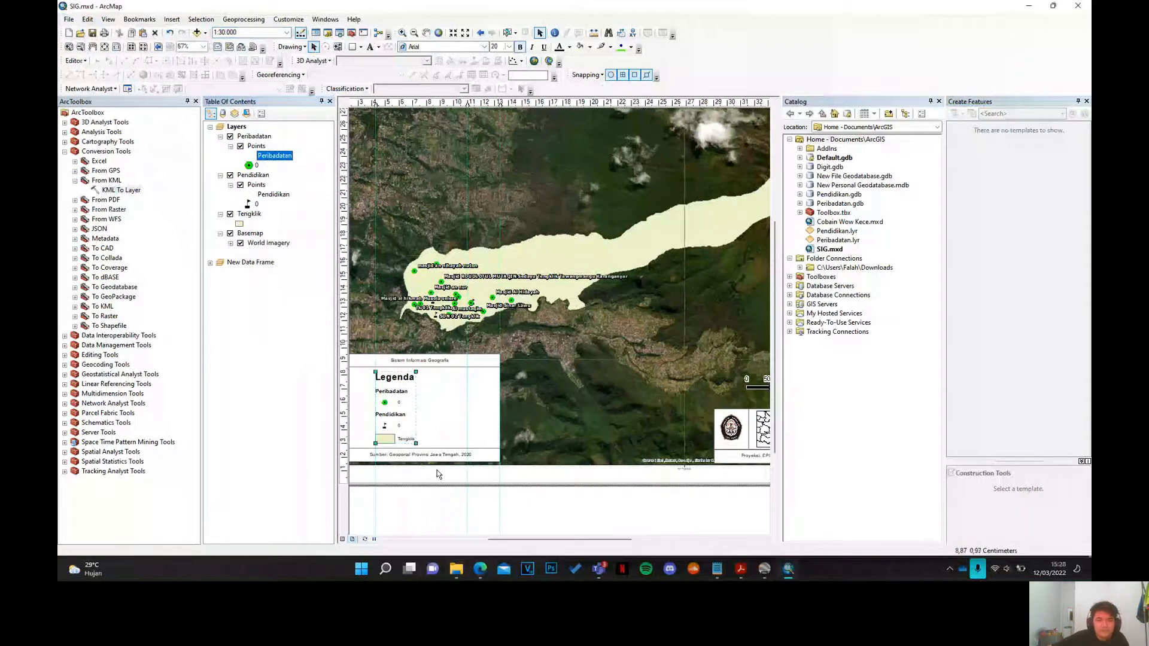
# - Start exporting the layout as a map image, choosing PNG format and the SIG folder under Downloads
pyautogui.scroll(1, 483, 469)
pyautogui.scroll(-3, 483, 469)
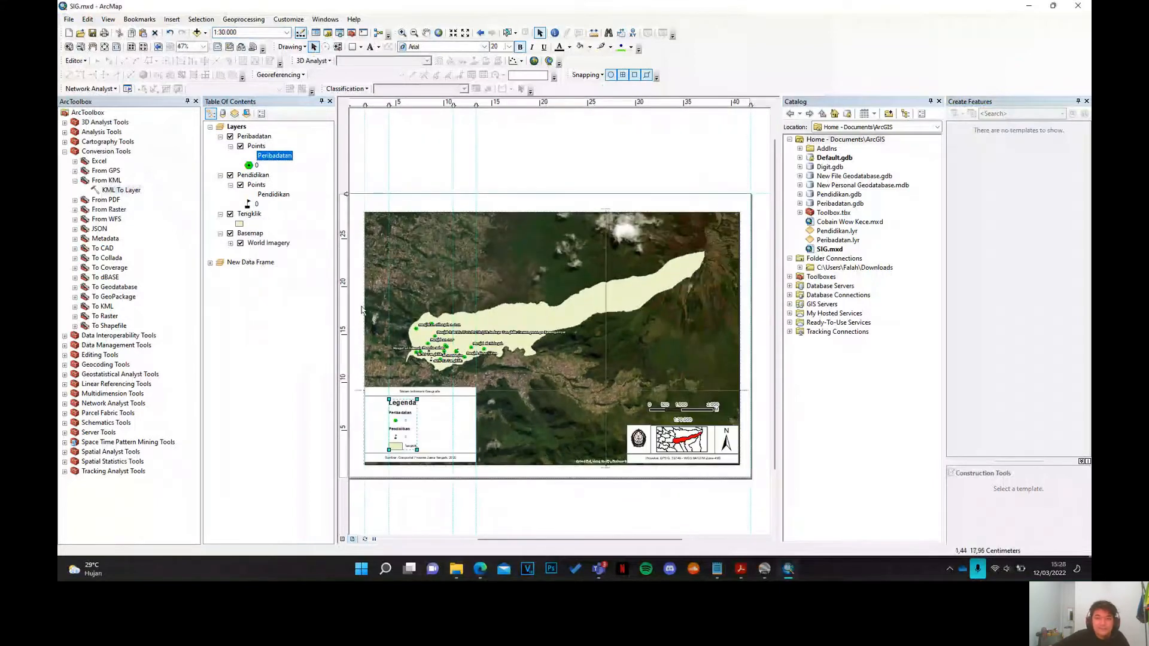
pyautogui.click(69, 19)
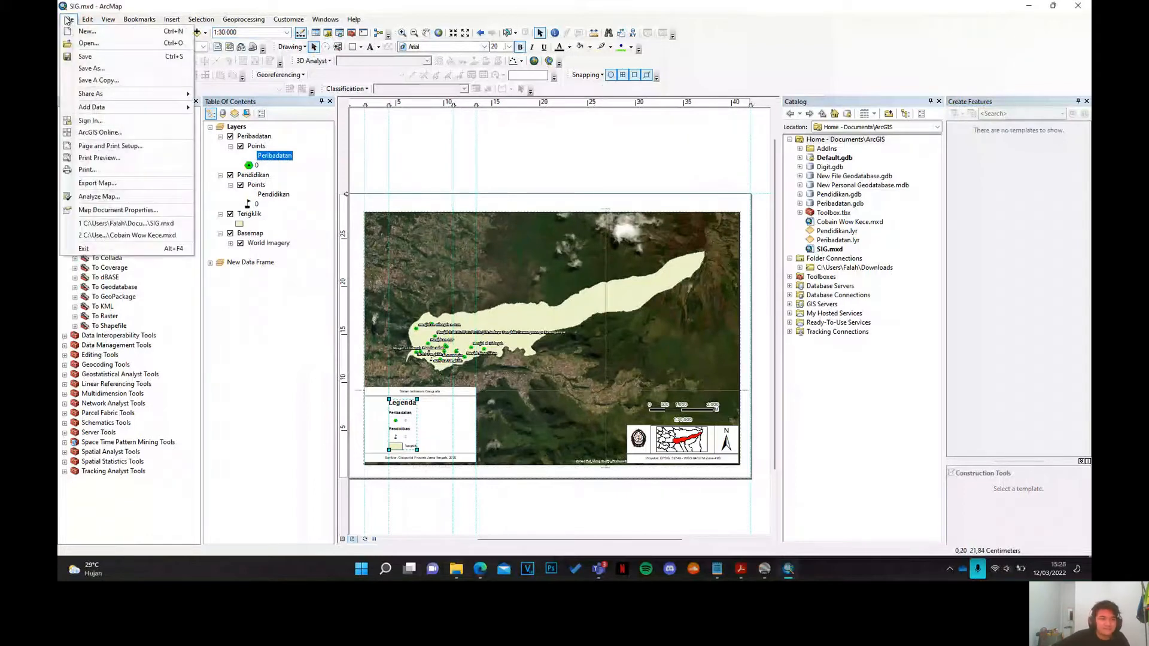
pyautogui.click(127, 185)
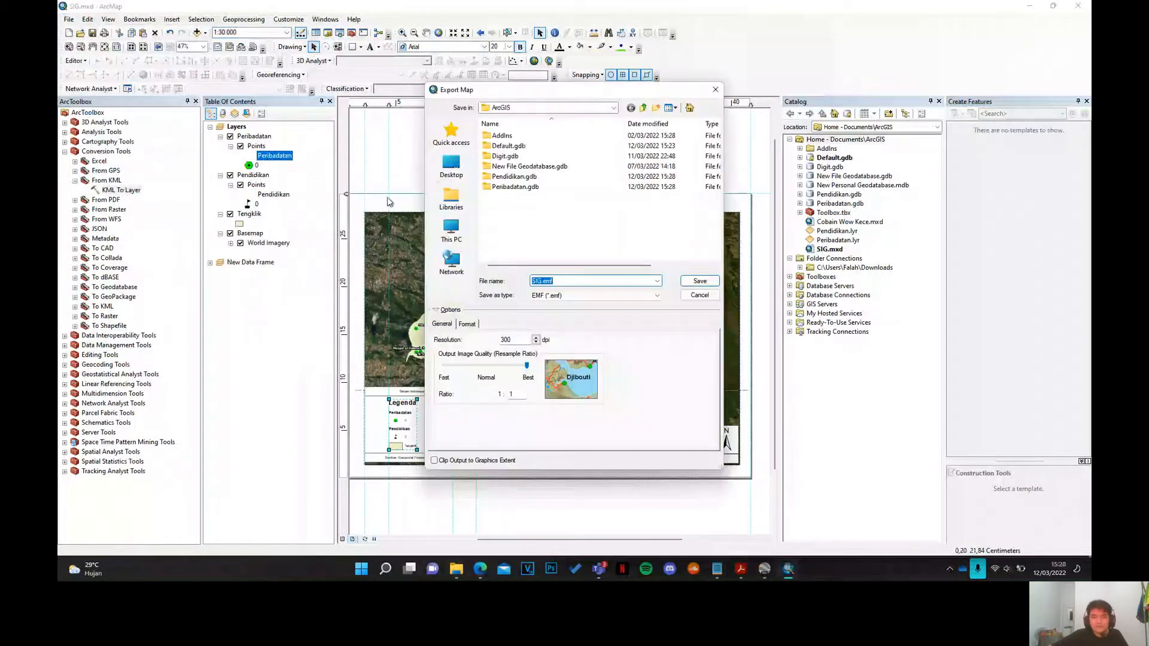
pyautogui.click(555, 296)
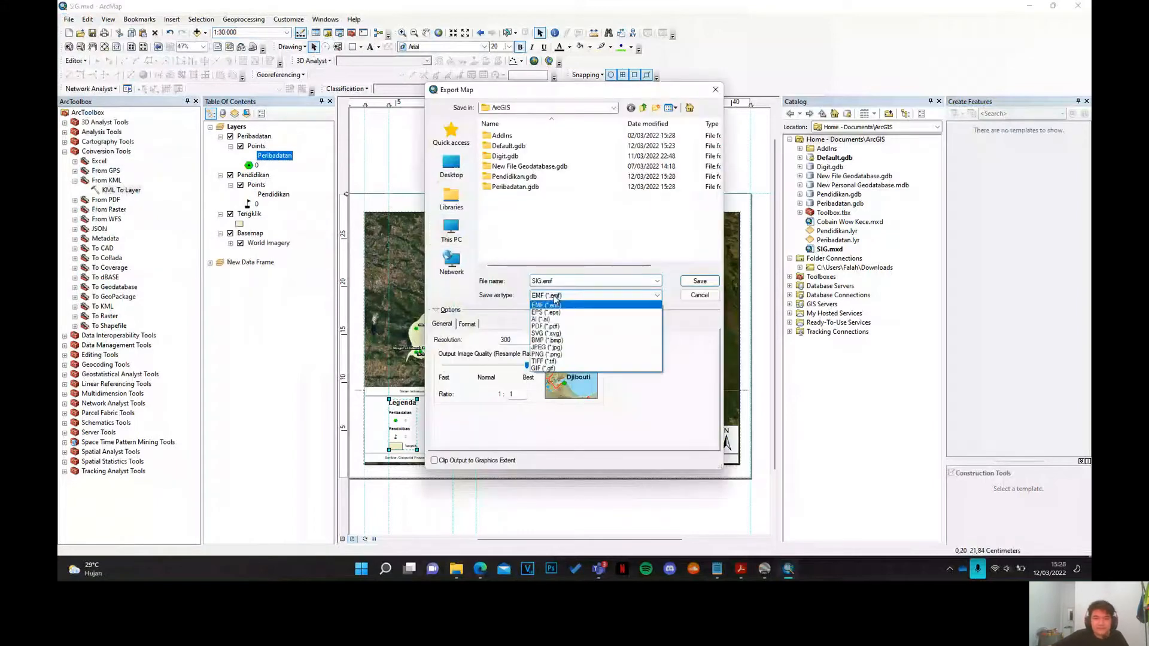
pyautogui.click(570, 355)
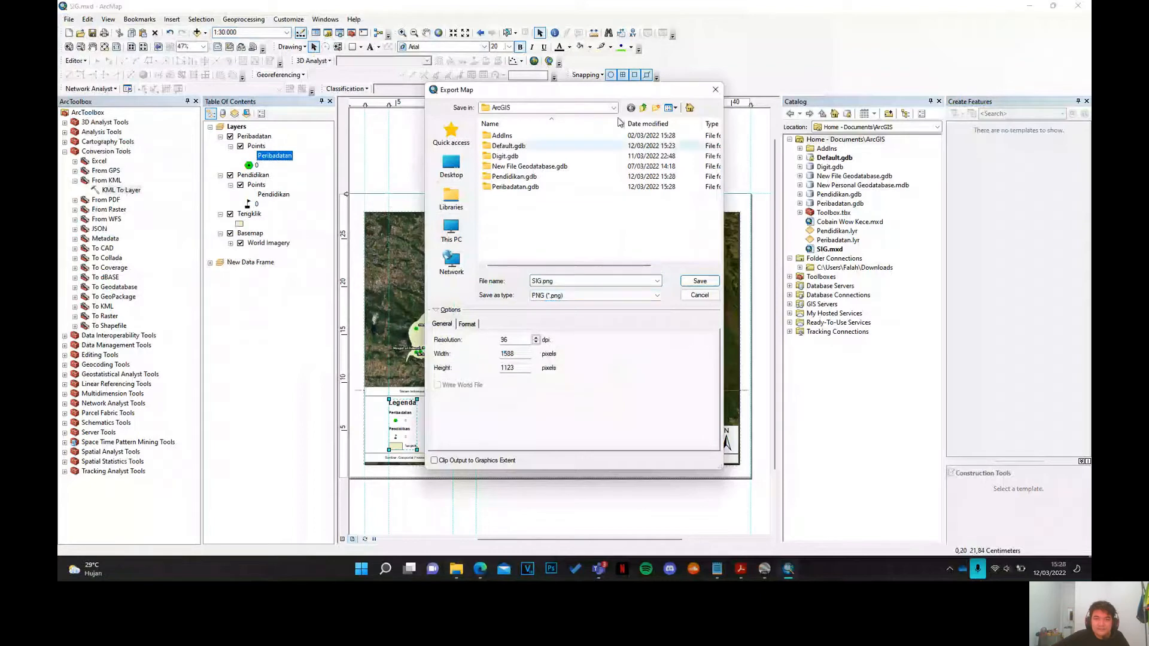
pyautogui.click(614, 108)
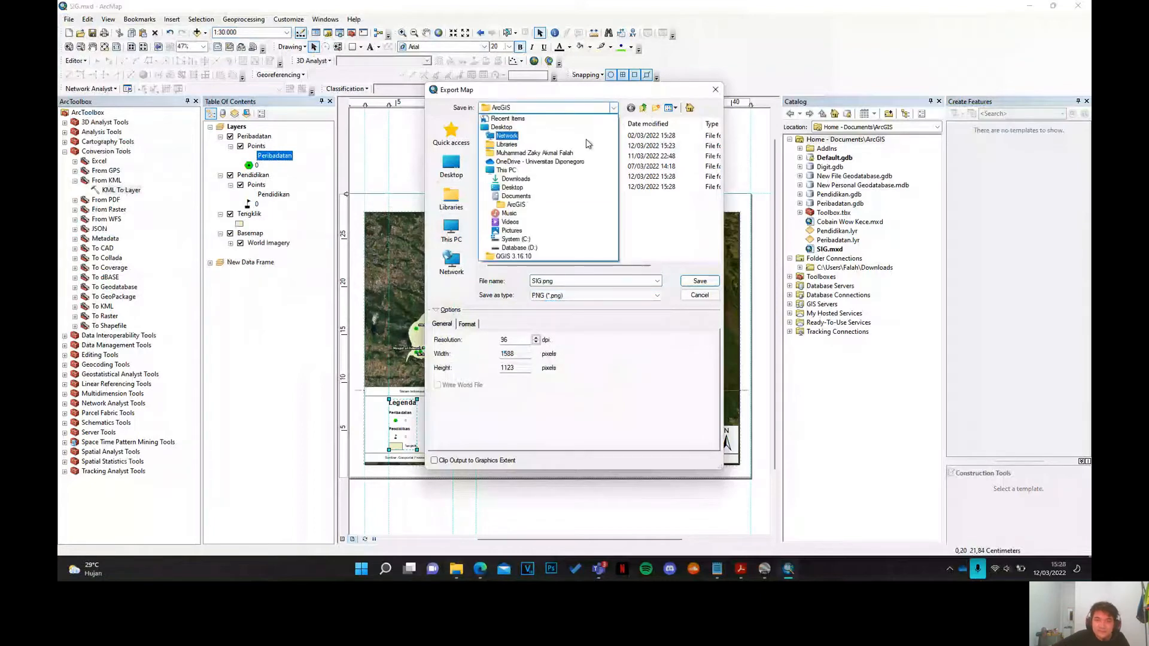
pyautogui.click(516, 205)
pyautogui.doubleClick(519, 185)
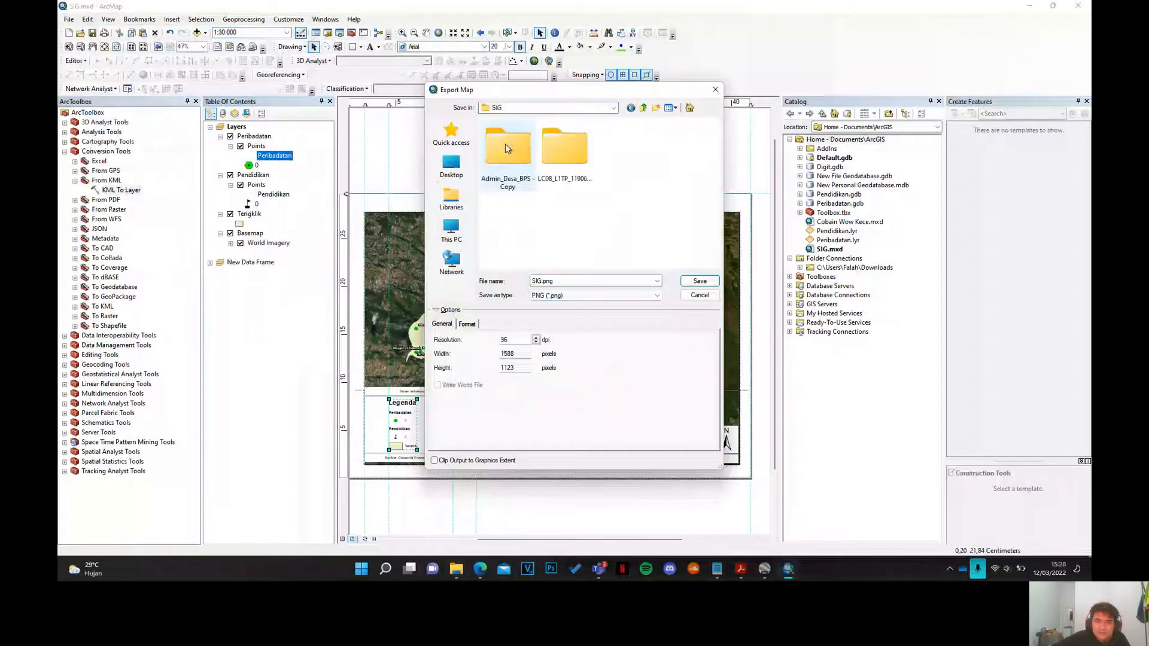
# - Name the exported image "Prasarana Tengklik", set its resolution to 200 dpi and save it
pyautogui.click(541, 281)
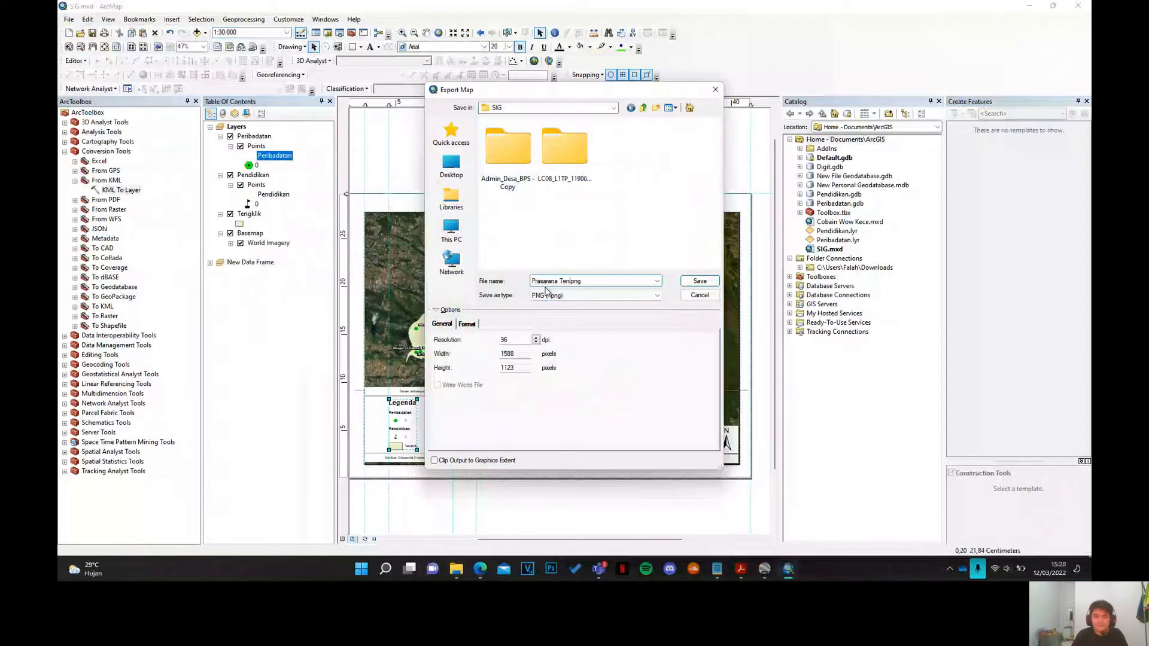
pyautogui.write('Prasarana Tengklik')
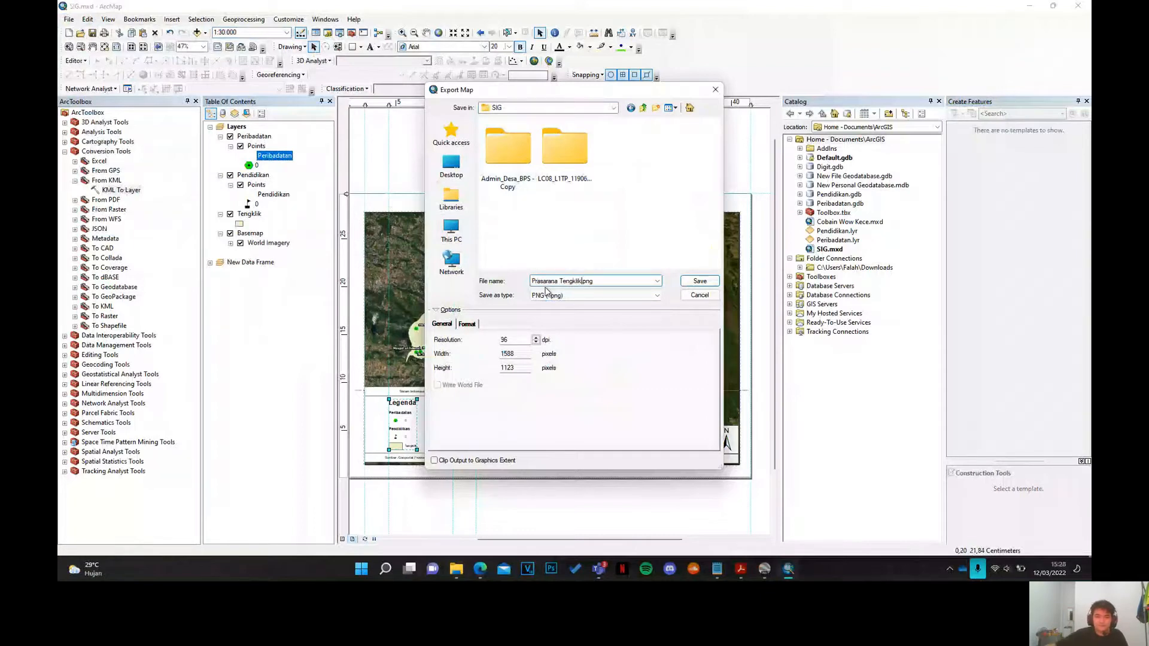
pyautogui.doubleClick(522, 342)
pyautogui.write('200')
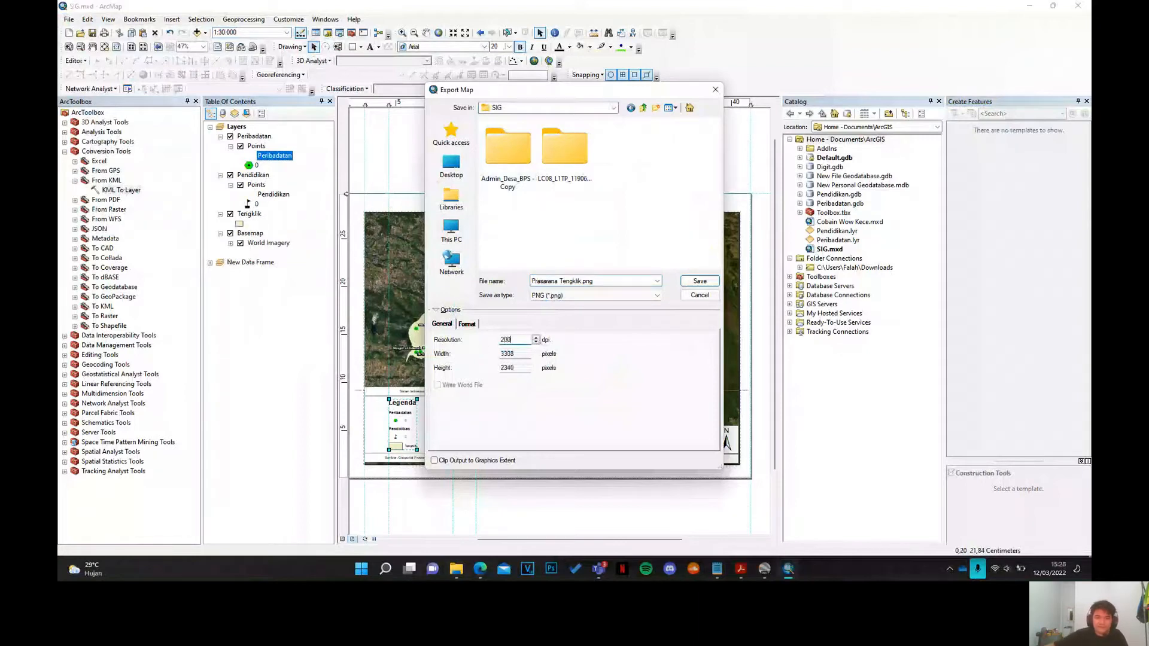
pyautogui.click(701, 283)
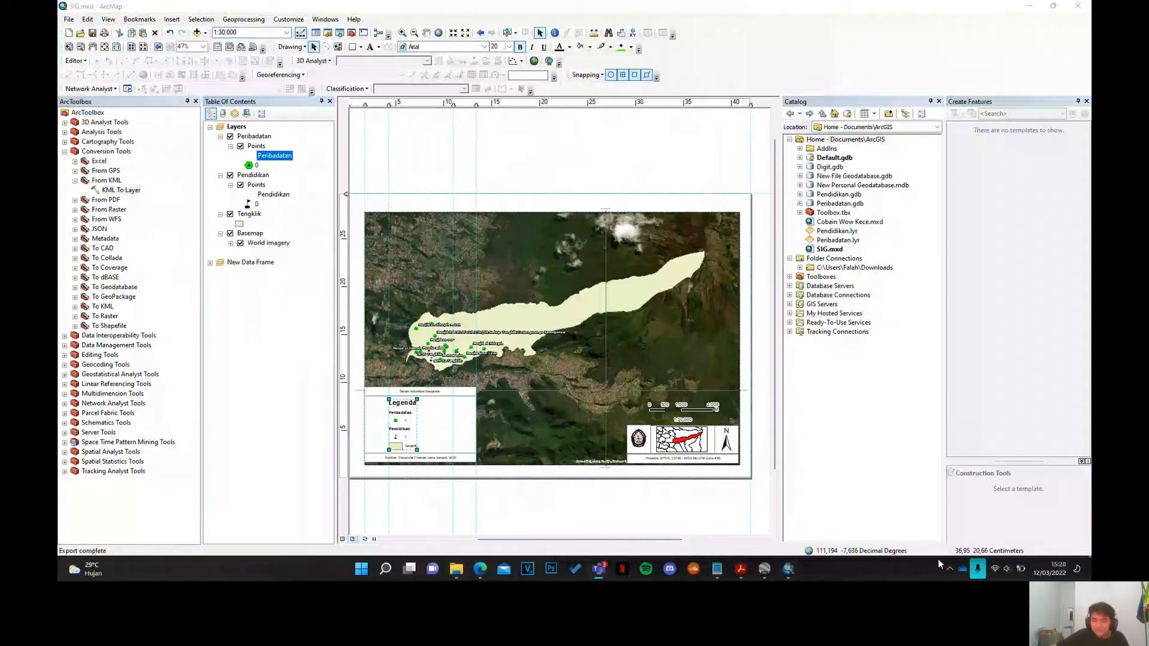
# - Open Prasarana Tengklik.png from the SIG folder in File Explorer and examine its facility labels, point symbols and legend
pyautogui.click(456, 569)
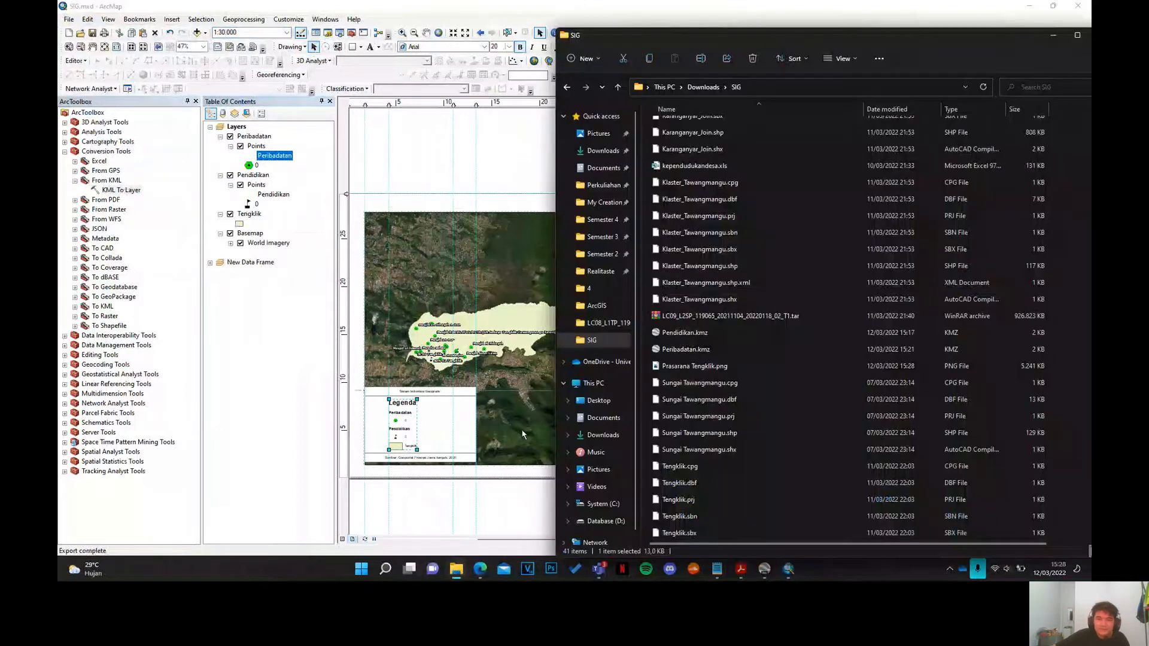
pyautogui.click(603, 342)
pyautogui.scroll(-5, 699, 357)
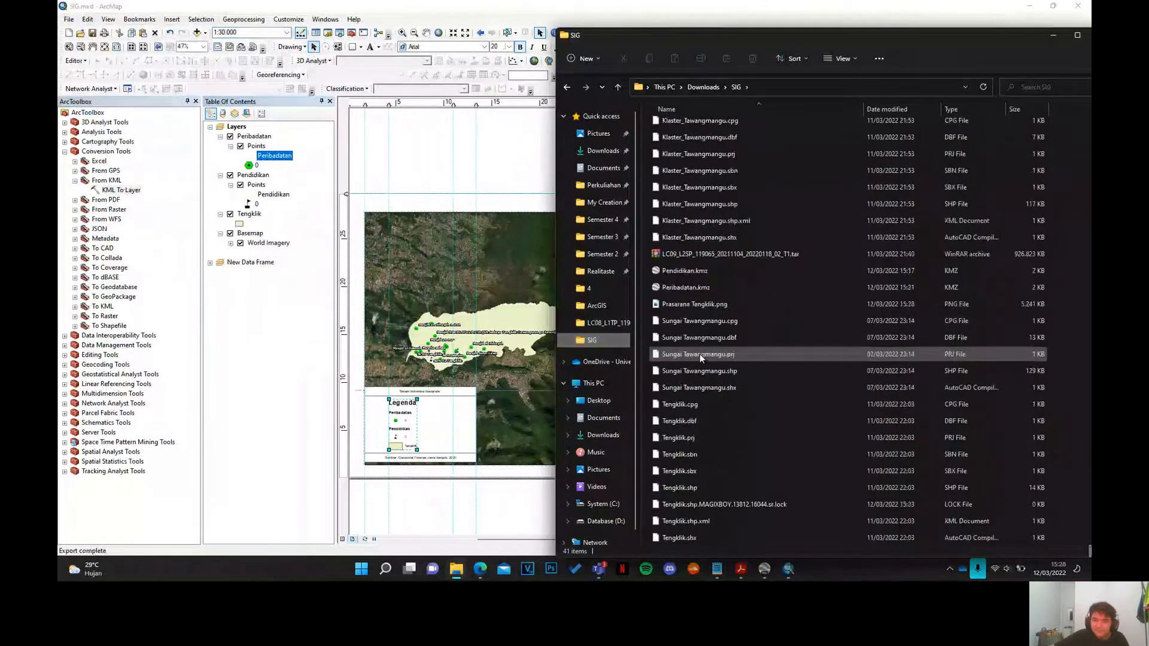
pyautogui.doubleClick(691, 304)
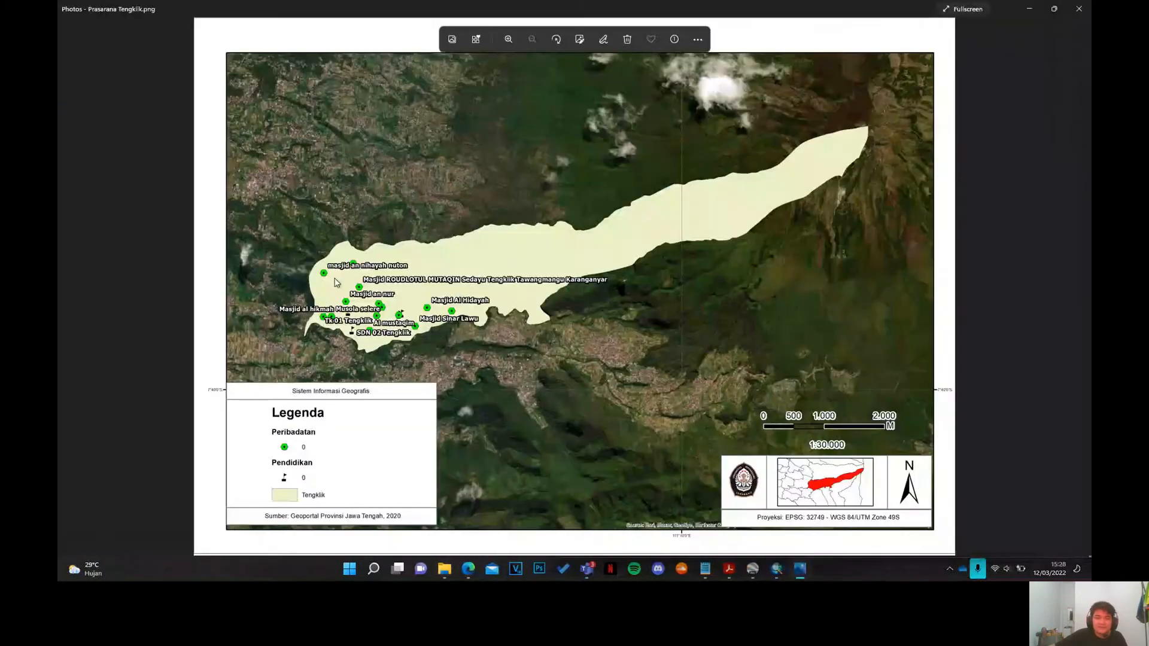
pyautogui.scroll(4, 336, 283)
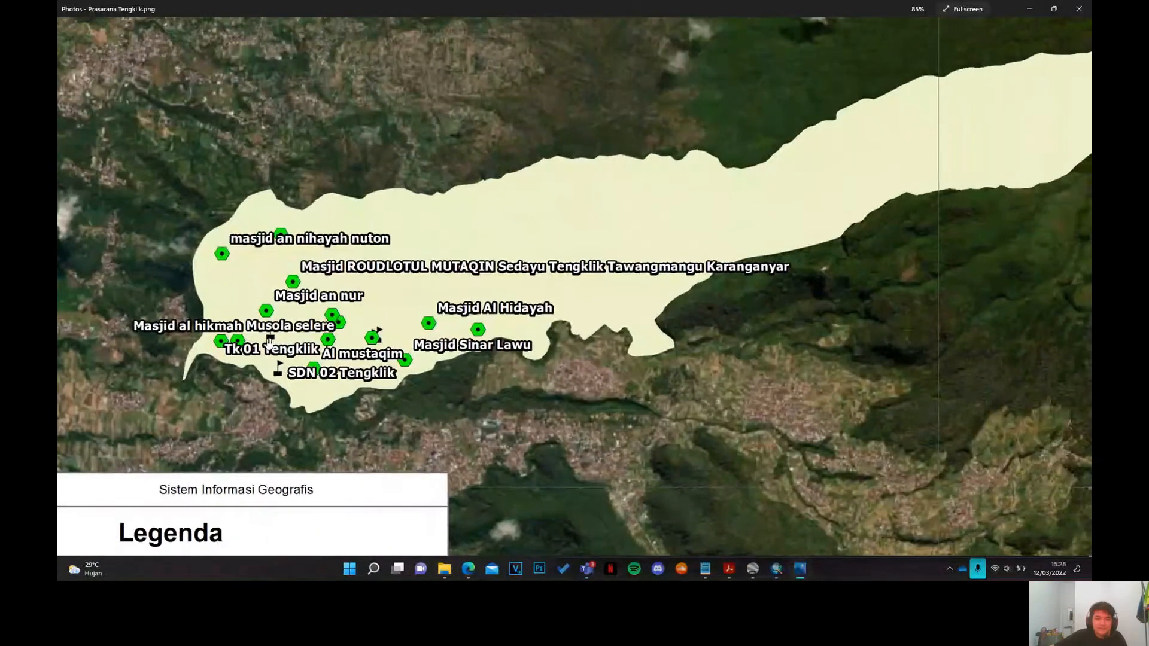
pyautogui.moveTo(278, 367); pyautogui.dragTo(374, 431)
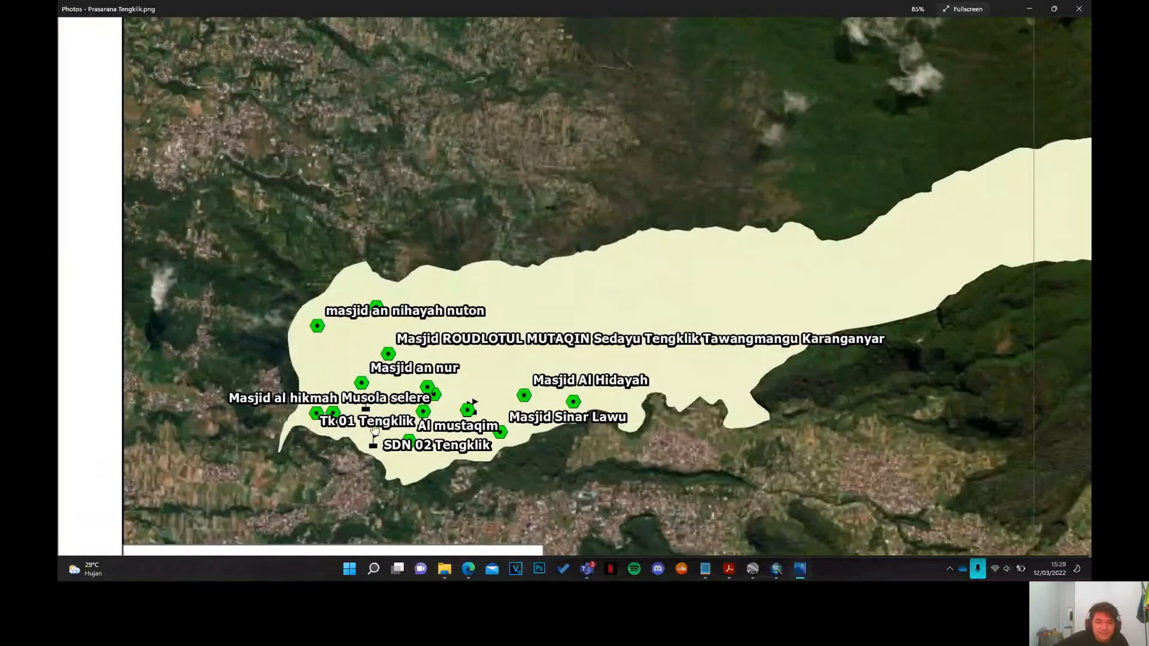
pyautogui.scroll(-4, 284, 478)
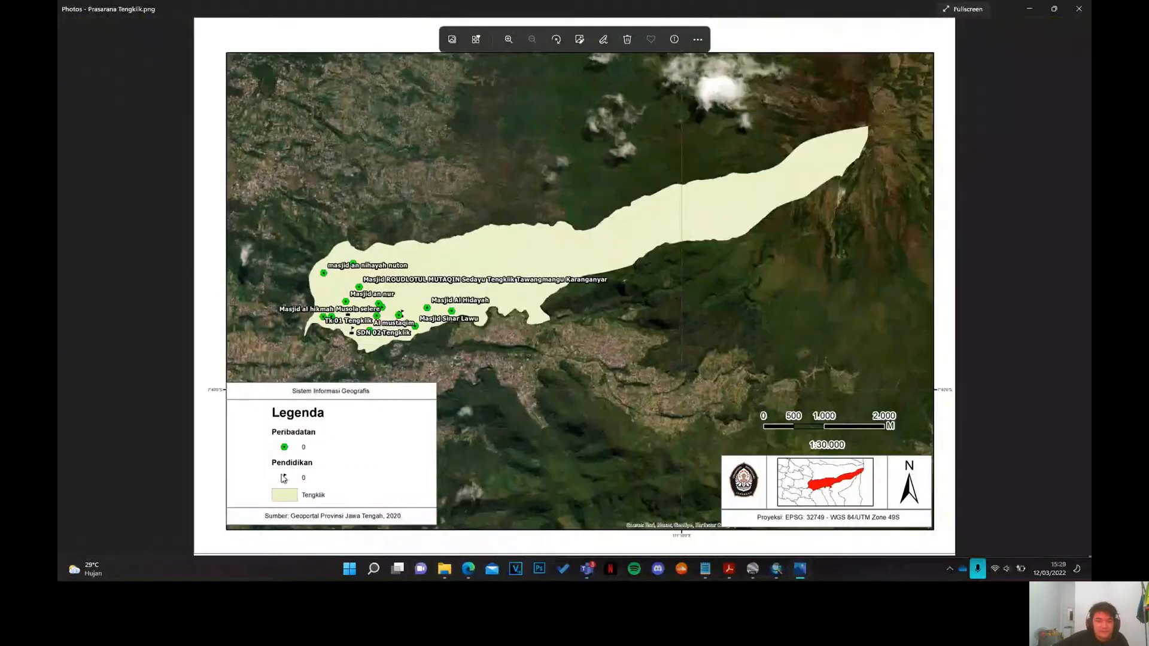
pyautogui.scroll(3, 262, 470)
pyautogui.scroll(-4, 311, 479)
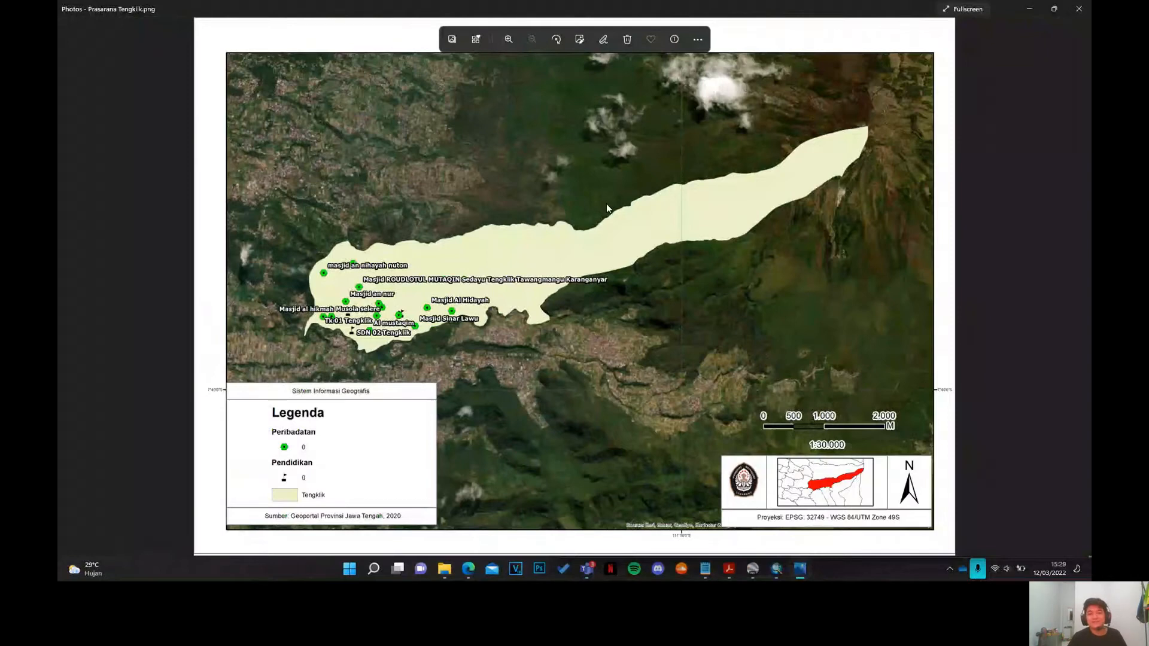
# - Close the image preview, return to ArcMap and switch from the layout to data view
pyautogui.click(1079, 9)
pyautogui.click(148, 6)
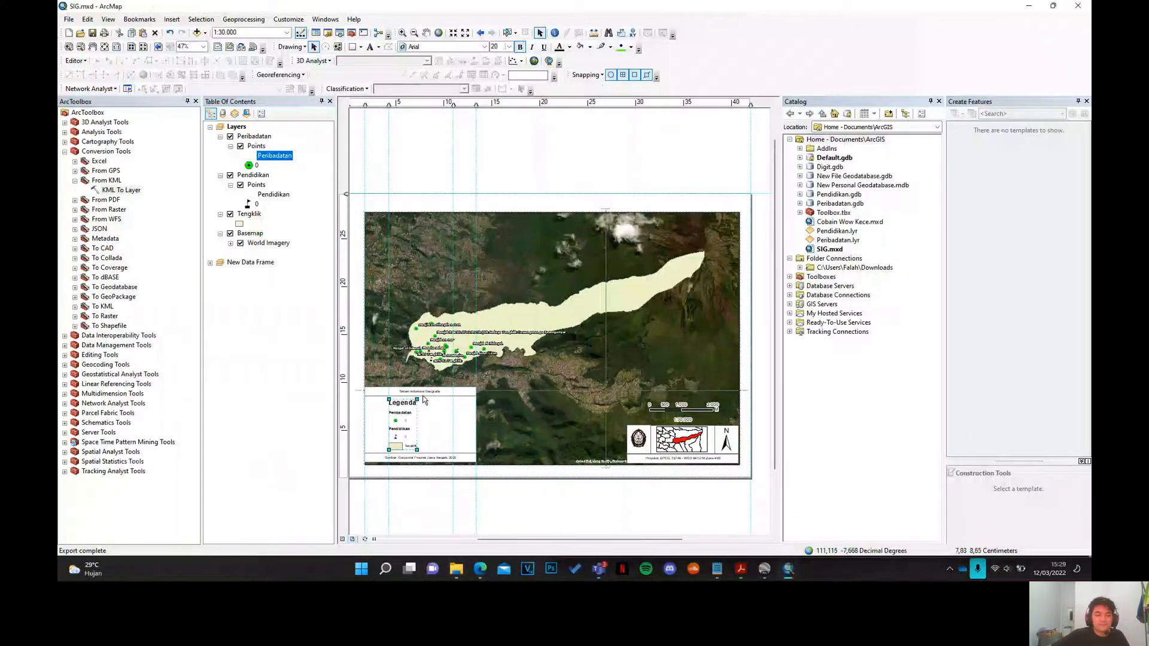
pyautogui.click(342, 539)
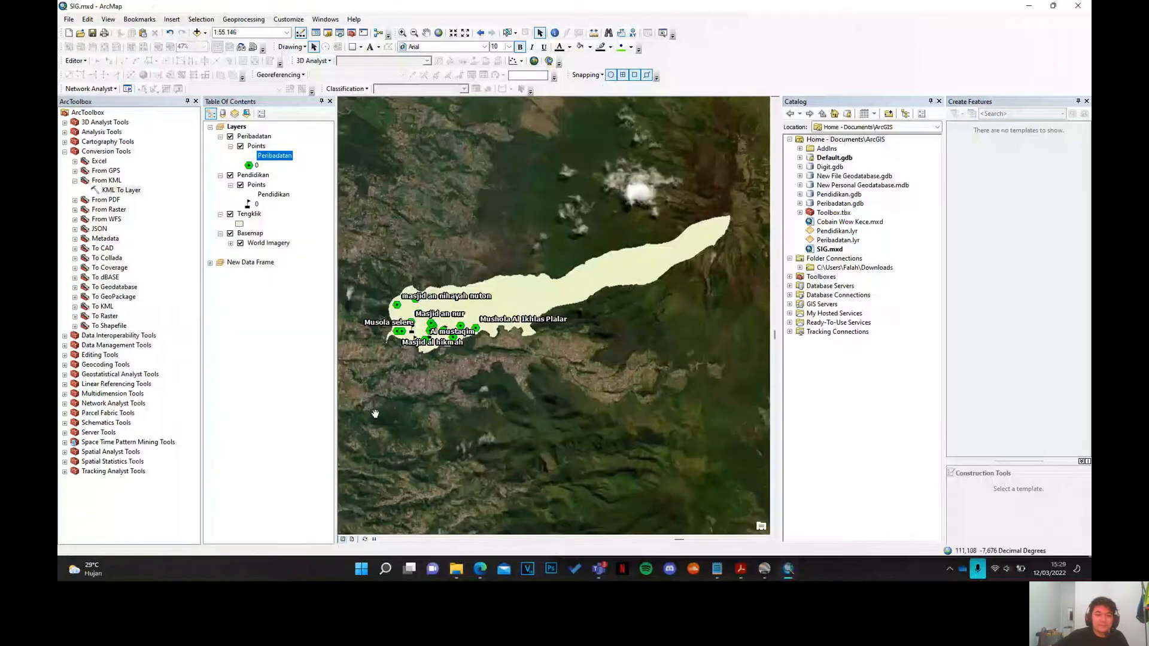
# - Hide the Basemap to view the Tengklik layers alone, and turn it back on
pyautogui.click(230, 234)
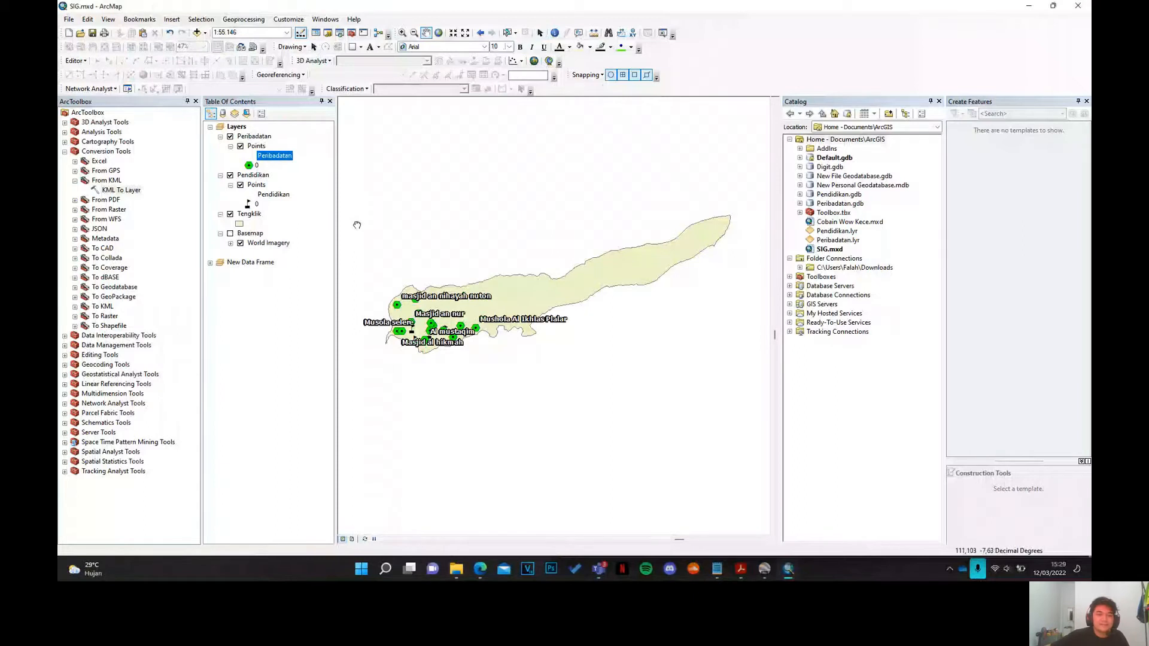
pyautogui.moveTo(358, 225); pyautogui.dragTo(398, 281)
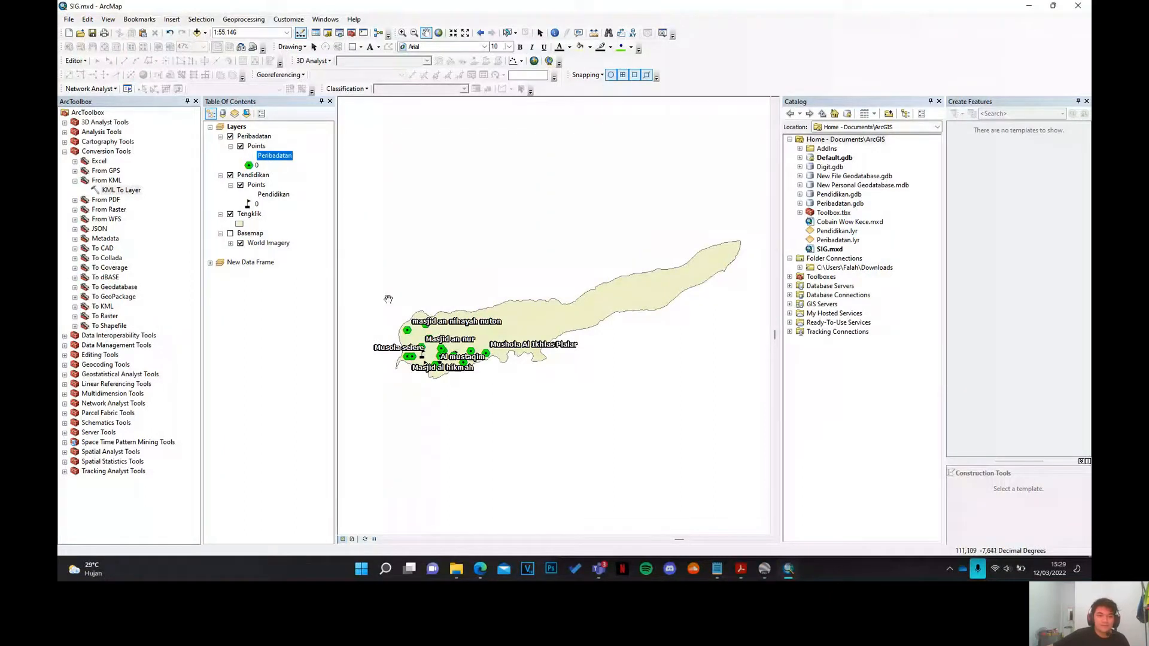
pyautogui.click(253, 218)
pyautogui.click(69, 19)
pyautogui.click(231, 235)
pyautogui.click(231, 235)
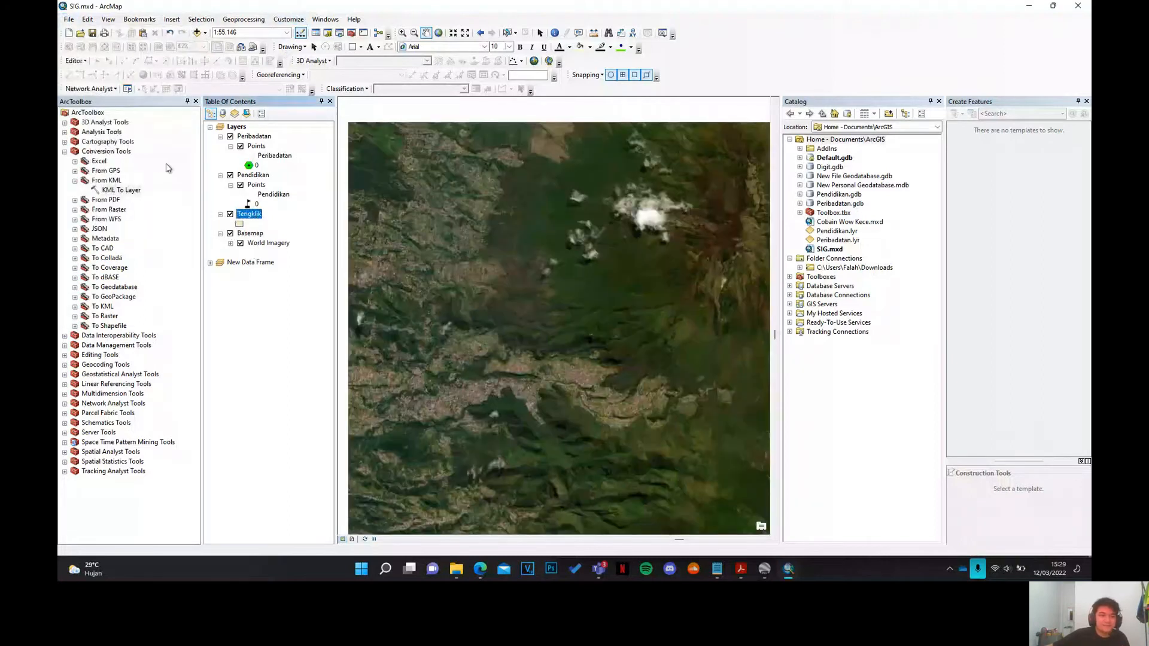
# - Save the map document under the new name "Prasarana Tengklik" in the ArcGIS folder
pyautogui.click(69, 19)
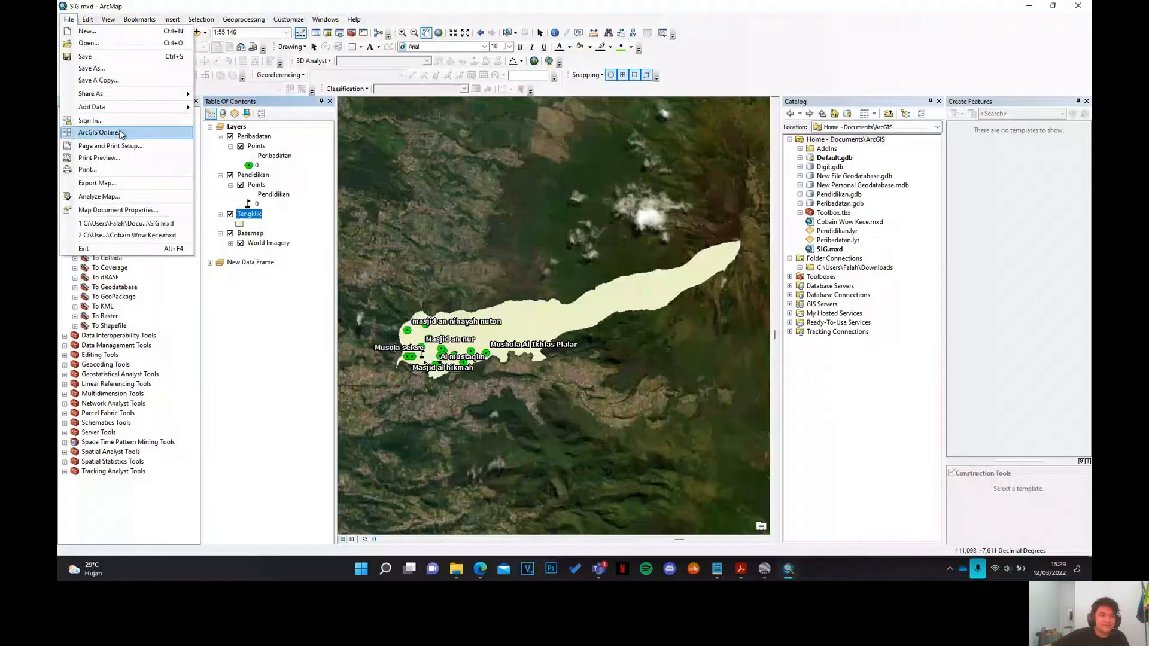
pyautogui.click(90, 76)
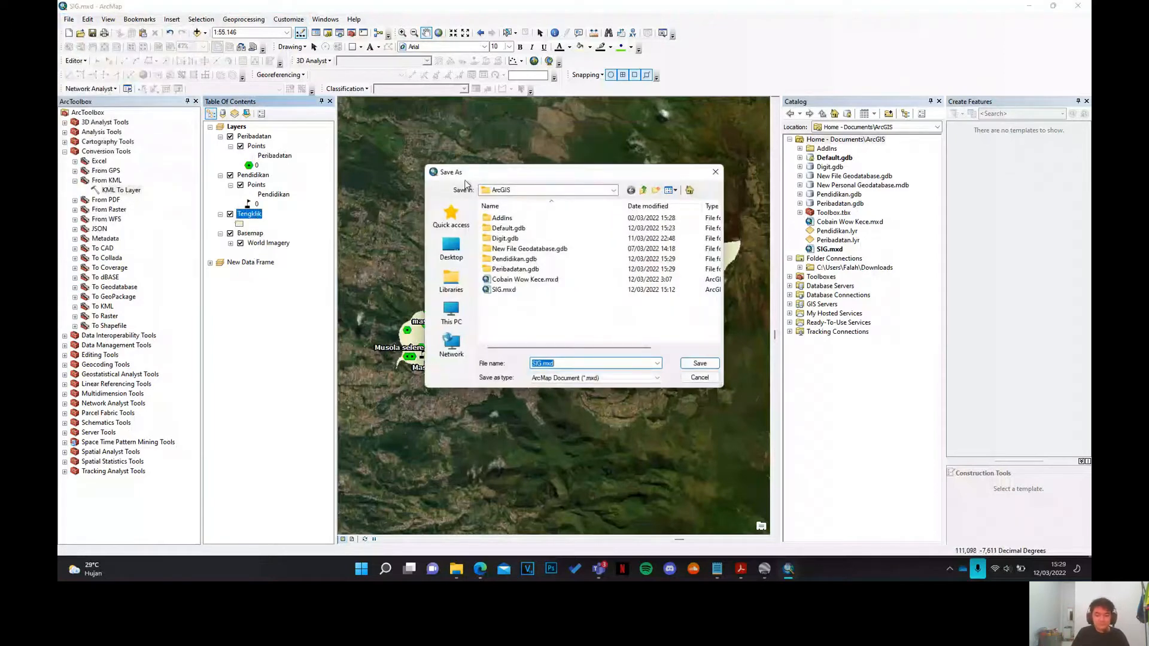
pyautogui.write('Prasa')
pyautogui.press('Return')
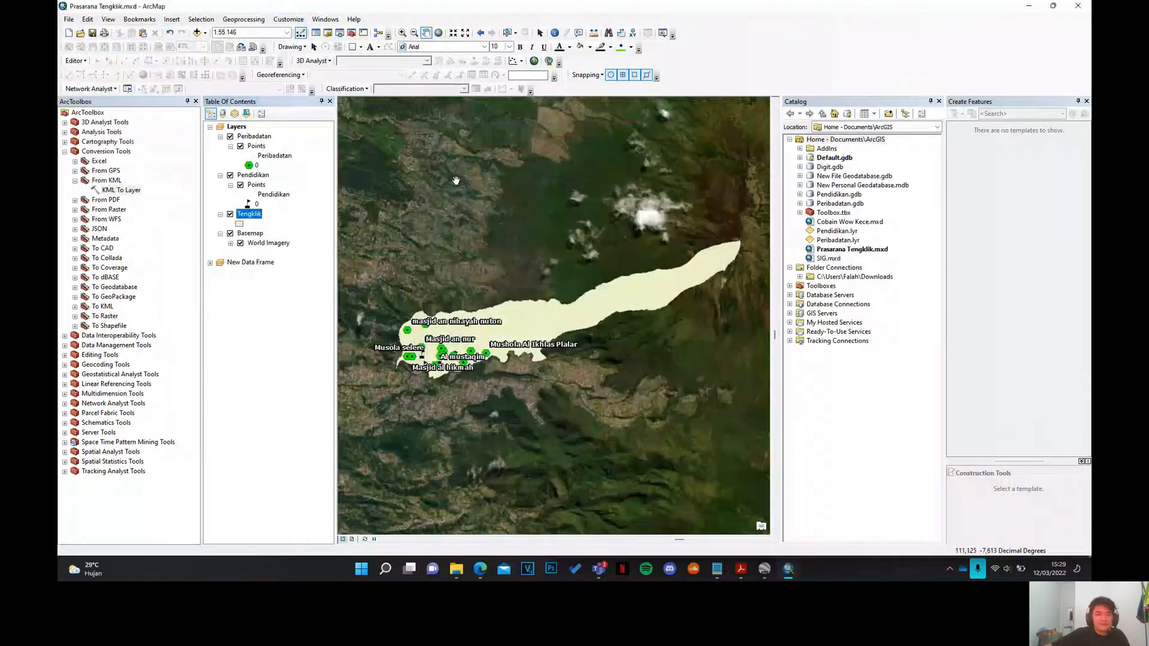
# - Remove the Peribadatan, Pendidikan and Tengklik layers together and turn off the Basemap
pyautogui.keyDown('shift'); pyautogui.click(260, 138); pyautogui.keyUp('shift')
pyautogui.rightClick(258, 138)
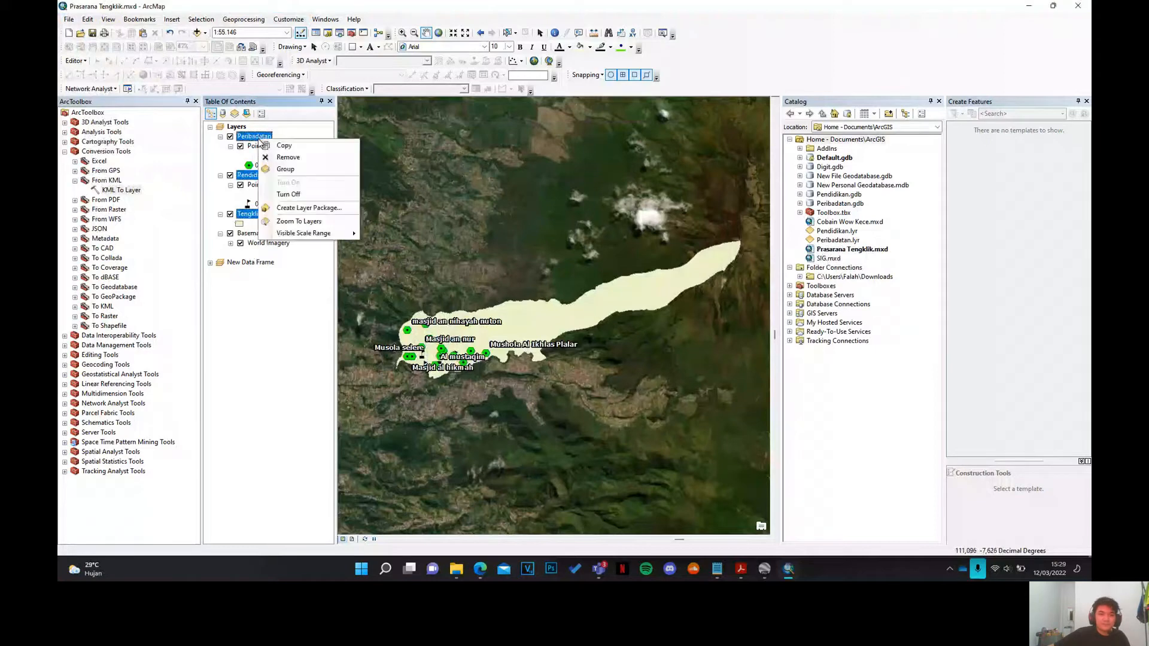
pyautogui.click(283, 158)
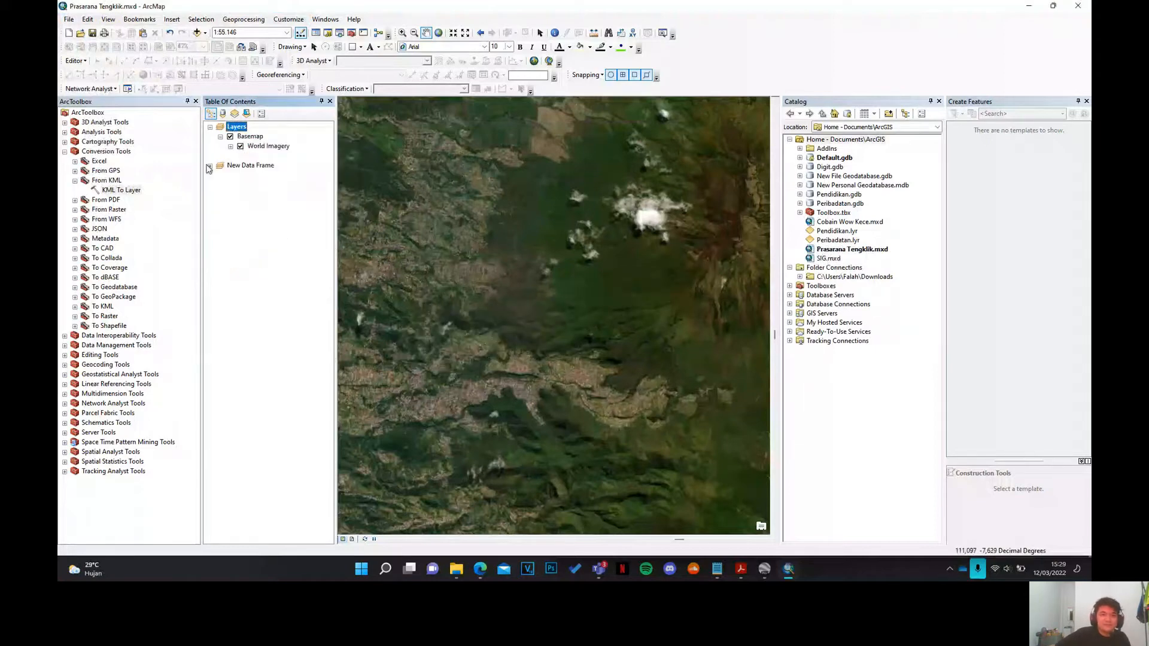
pyautogui.click(230, 137)
# - Add Klaster_Tawangmangu.shp from the SIG folder in File Explorer to the ArcMap data frame
pyautogui.click(455, 569)
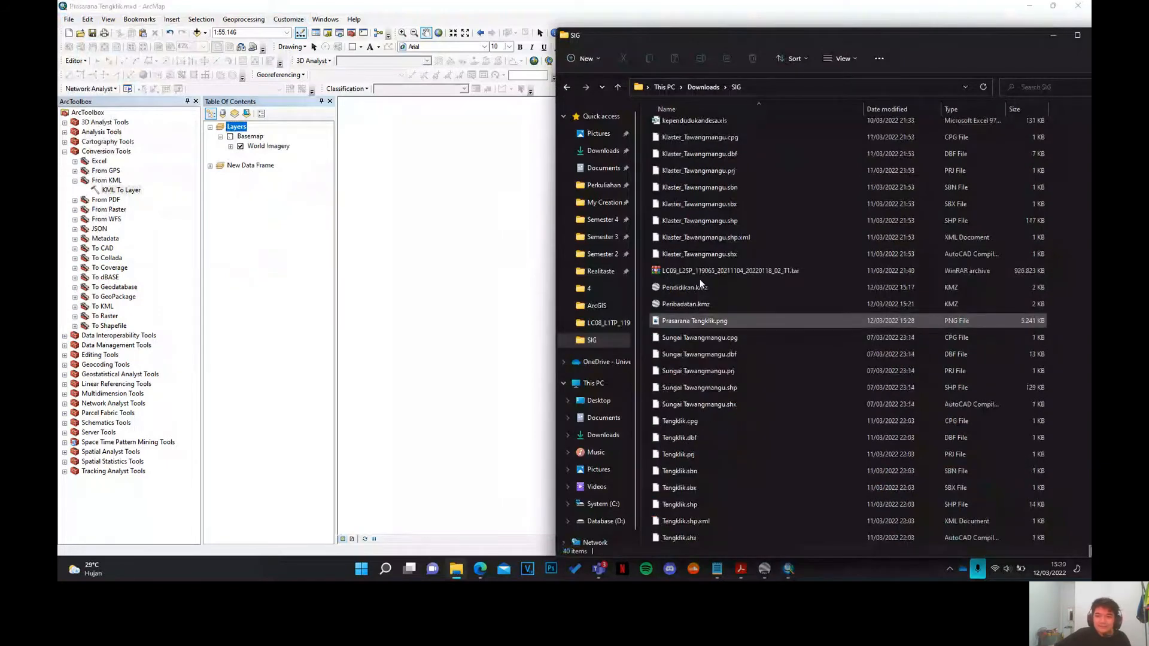
pyautogui.click(744, 222)
pyautogui.moveTo(450, 263); pyautogui.dragTo(439, 261)
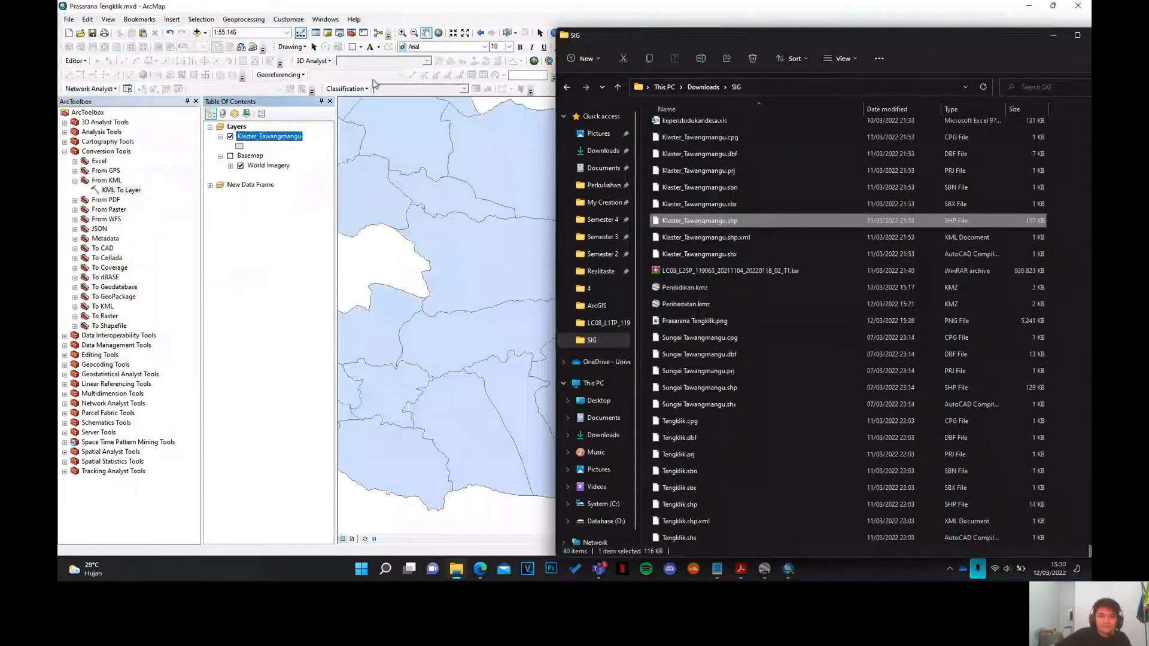
pyautogui.click(513, 275)
pyautogui.scroll(-1, 514, 275)
pyautogui.scroll(-5, 431, 249)
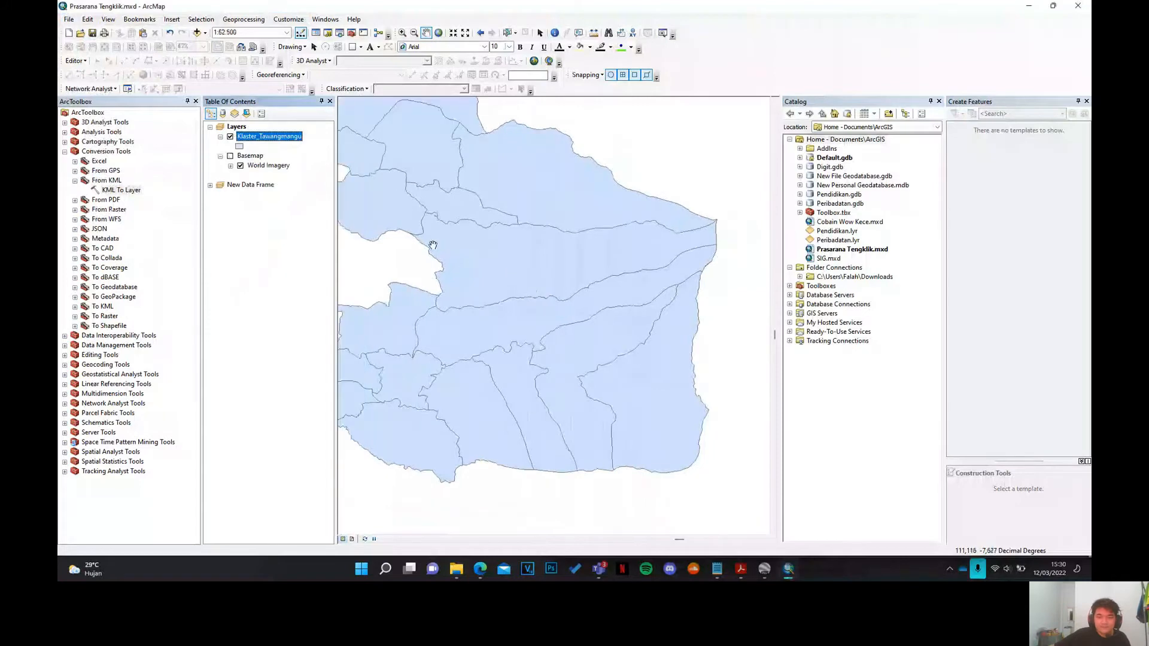
pyautogui.scroll(1, 467, 301)
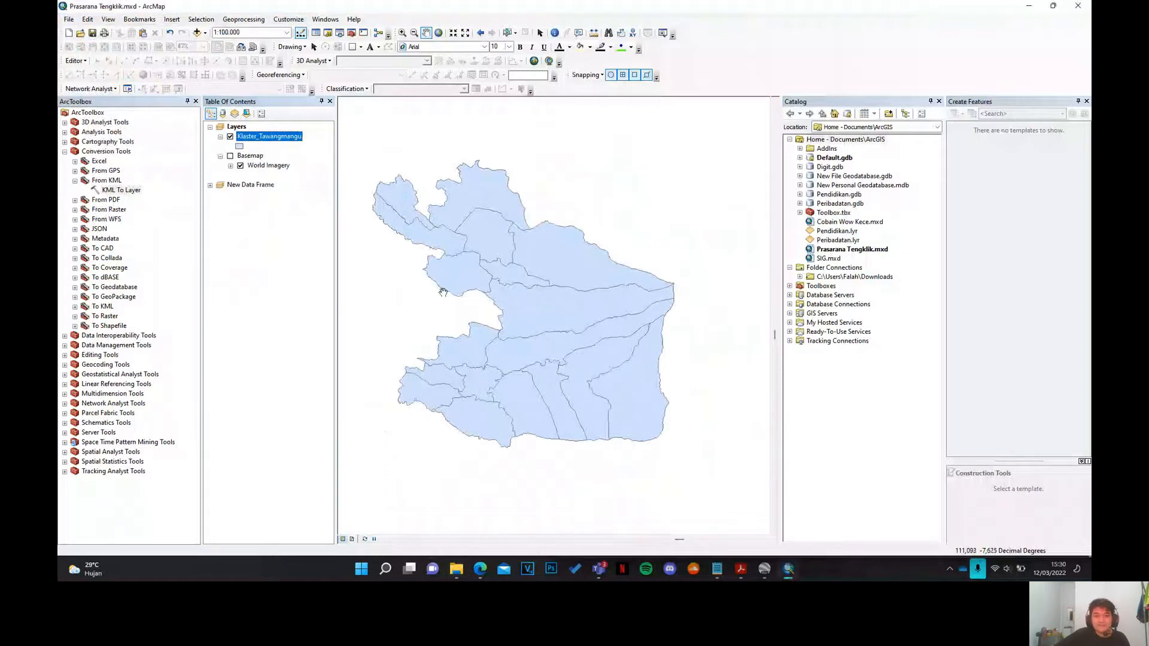
pyautogui.moveTo(488, 389); pyautogui.dragTo(517, 388)
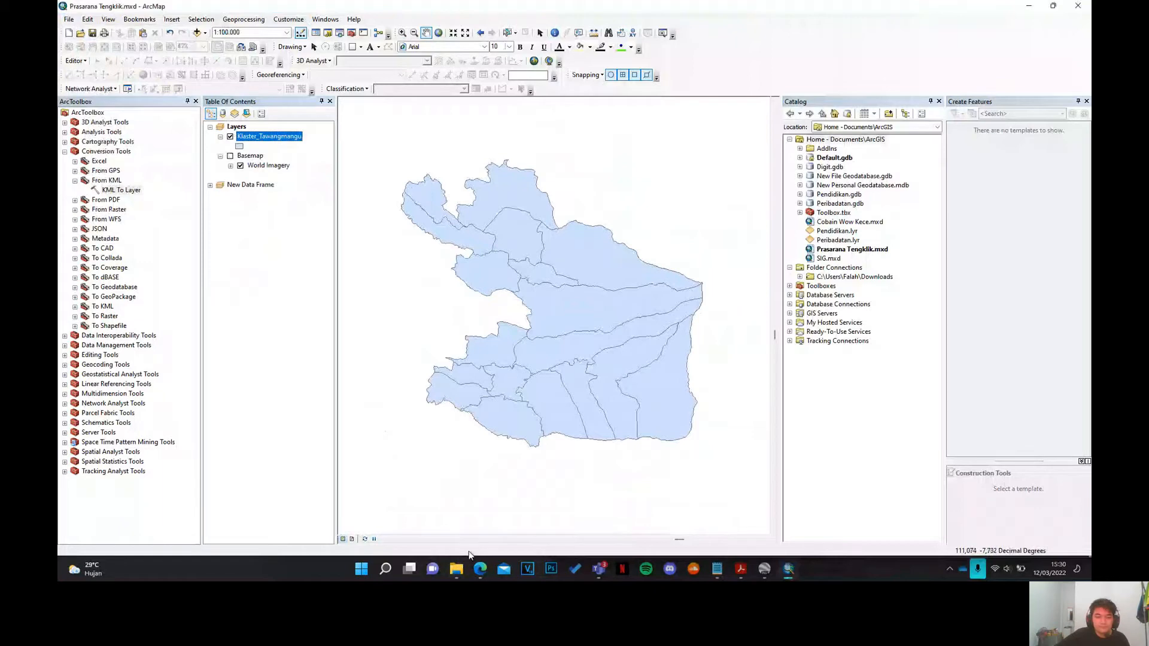
# - Label the features of the Klaster_Tawangmangu layer with the NAMOBJ field
pyautogui.click(455, 567)
pyautogui.click(455, 567)
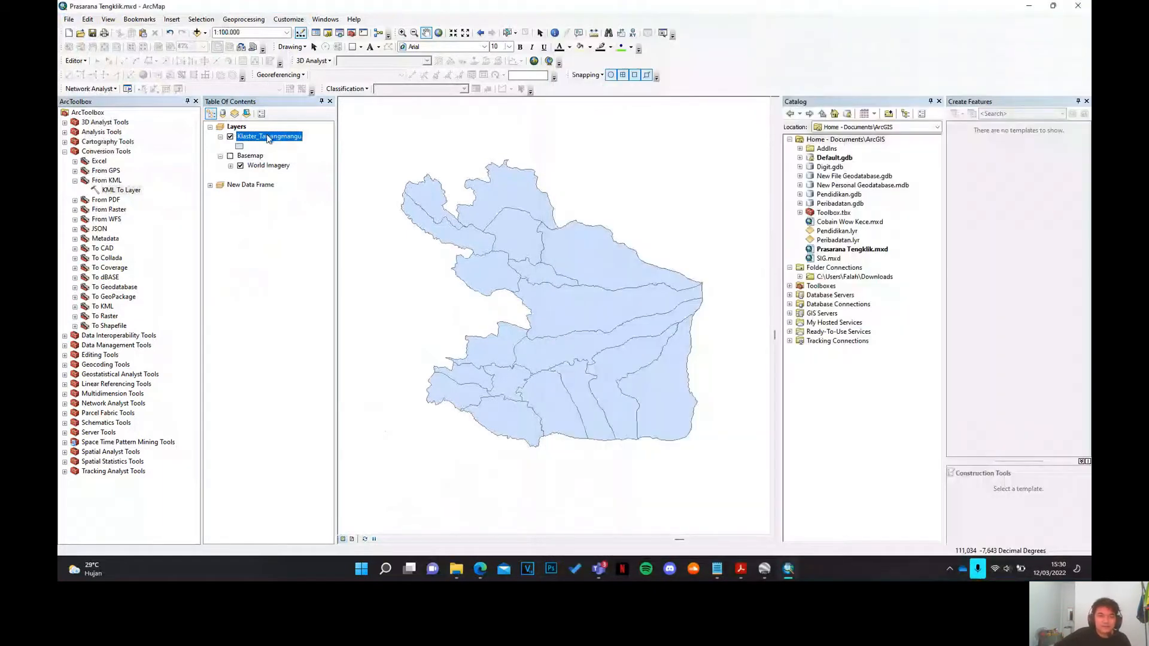
pyautogui.rightClick(267, 138)
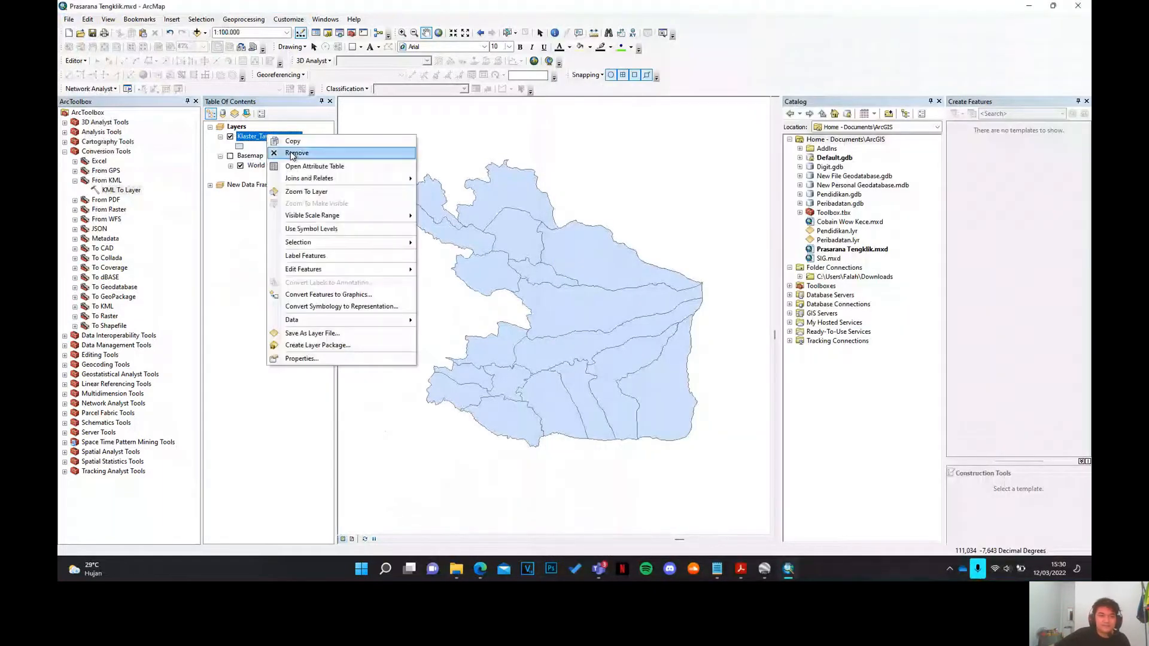
pyautogui.click(294, 357)
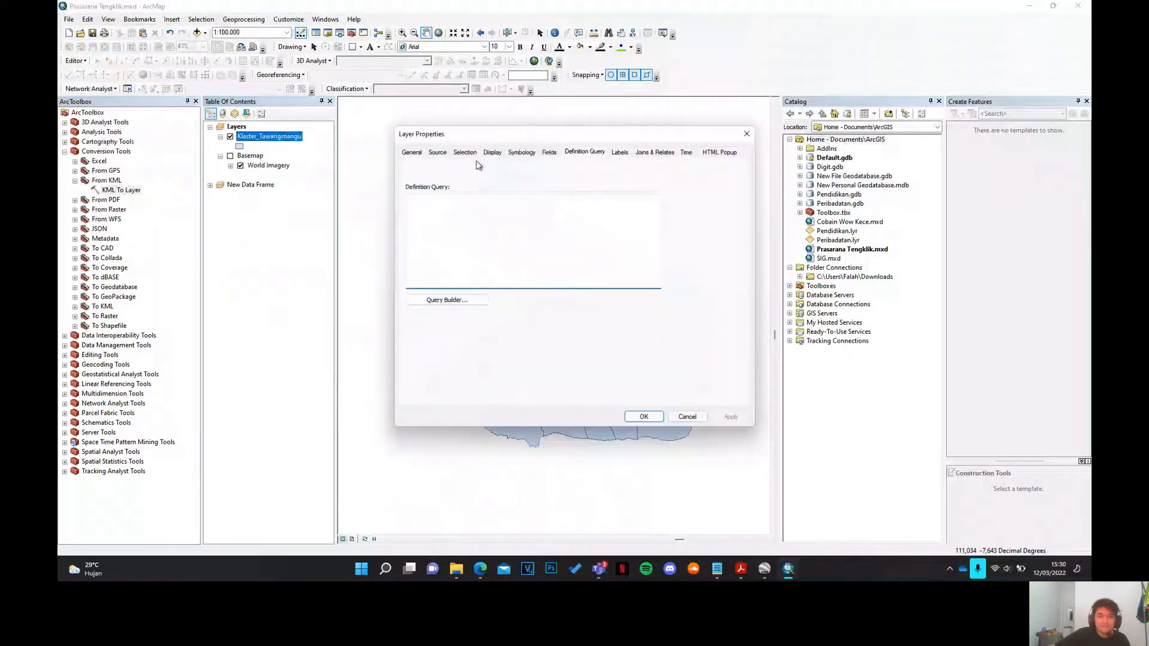
pyautogui.click(616, 153)
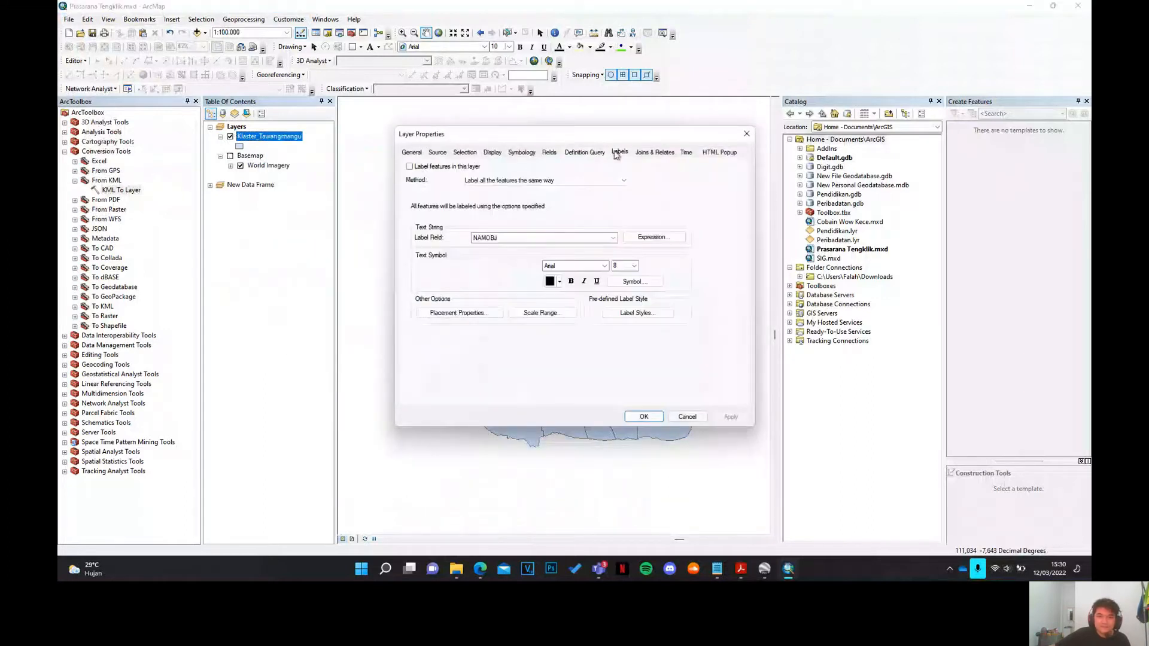
pyautogui.click(440, 168)
pyautogui.click(642, 418)
pyautogui.scroll(1, 581, 306)
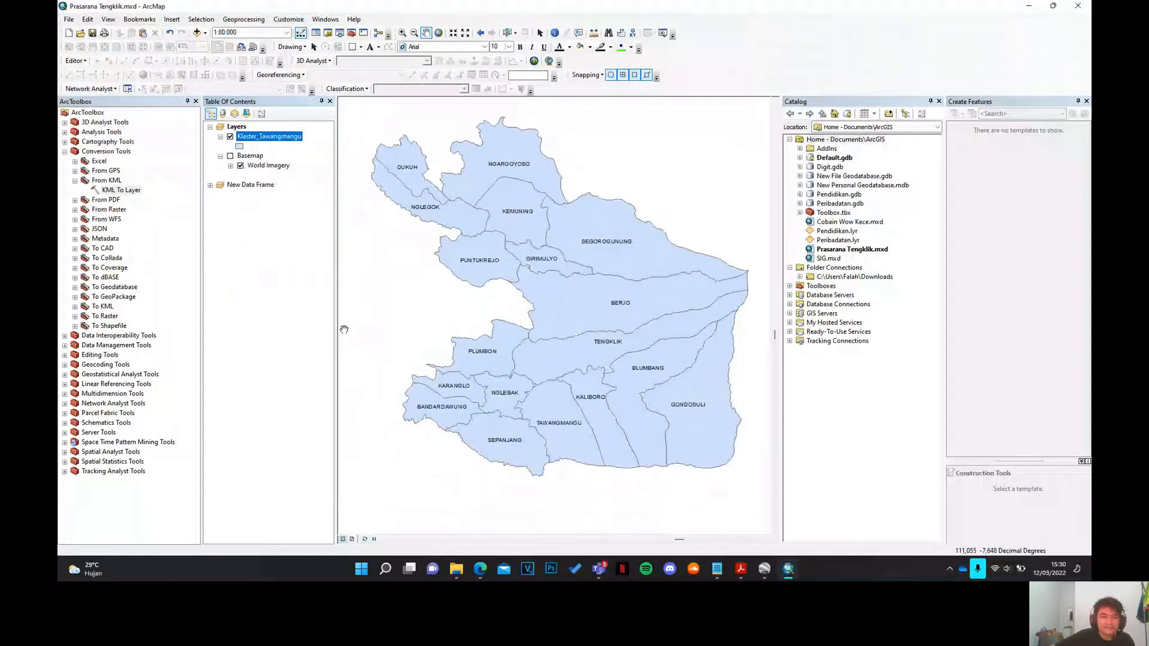
# - Open the Klaster_Tawangmangu attribute table and place its window clear of the file area for comparison
pyautogui.rightClick(261, 139)
pyautogui.click(311, 169)
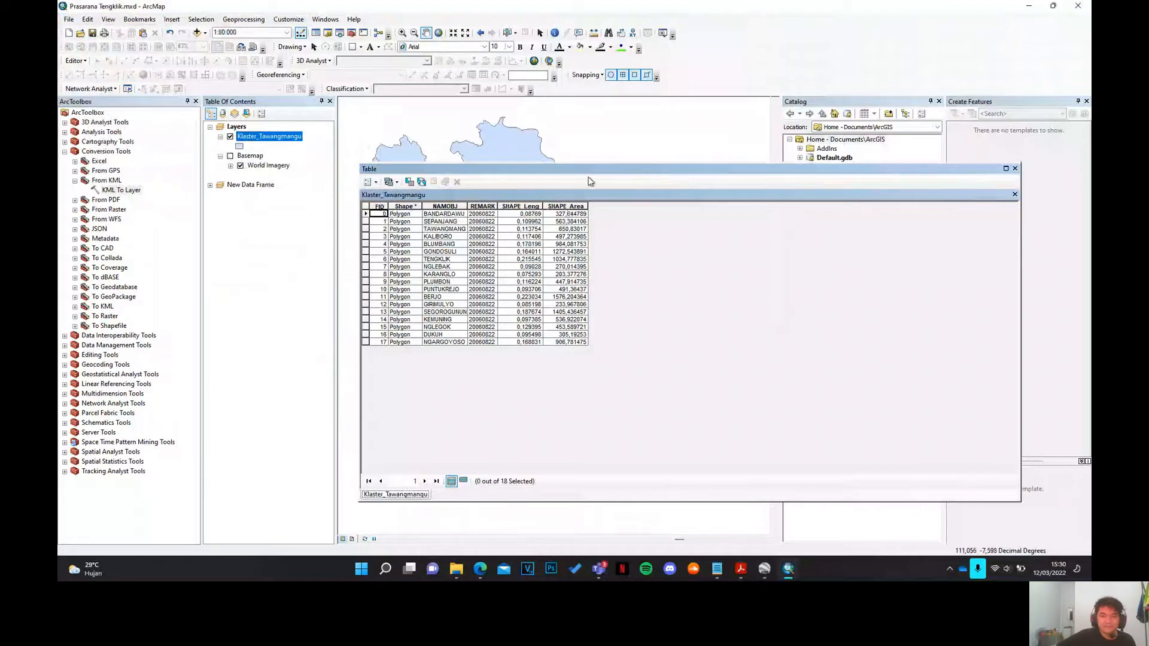
pyautogui.moveTo(483, 172); pyautogui.dragTo(322, 182)
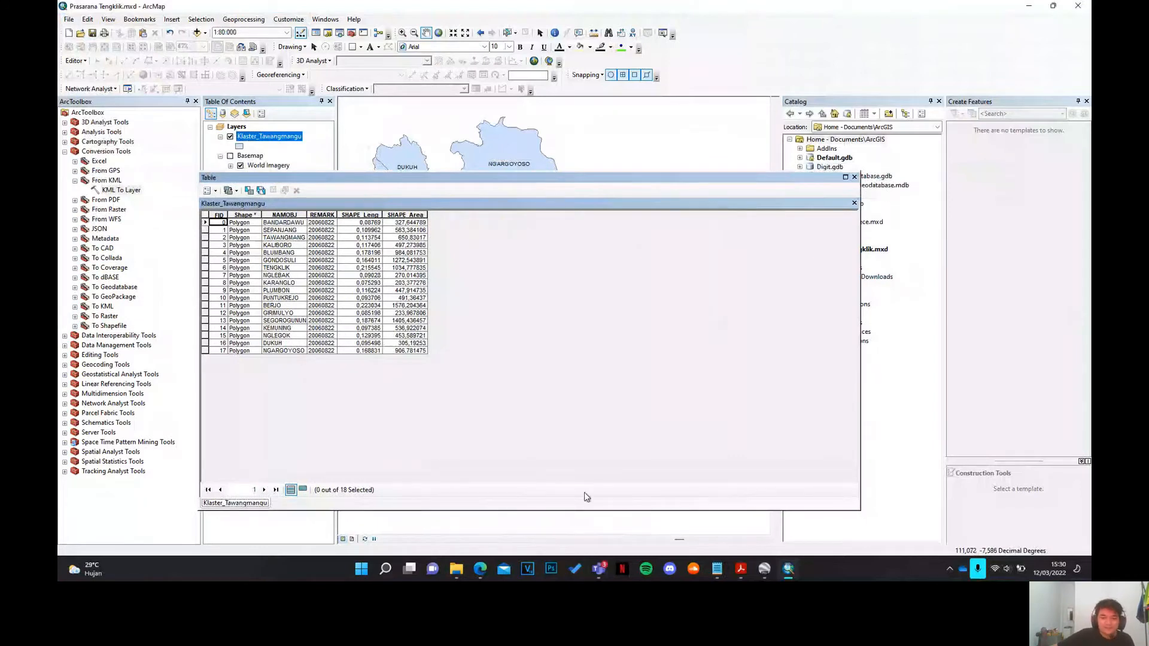
# - Open kependudukandesa.xls from the SIG folder in Excel and maximize the workbook
pyautogui.click(453, 568)
pyautogui.scroll(5, 671, 383)
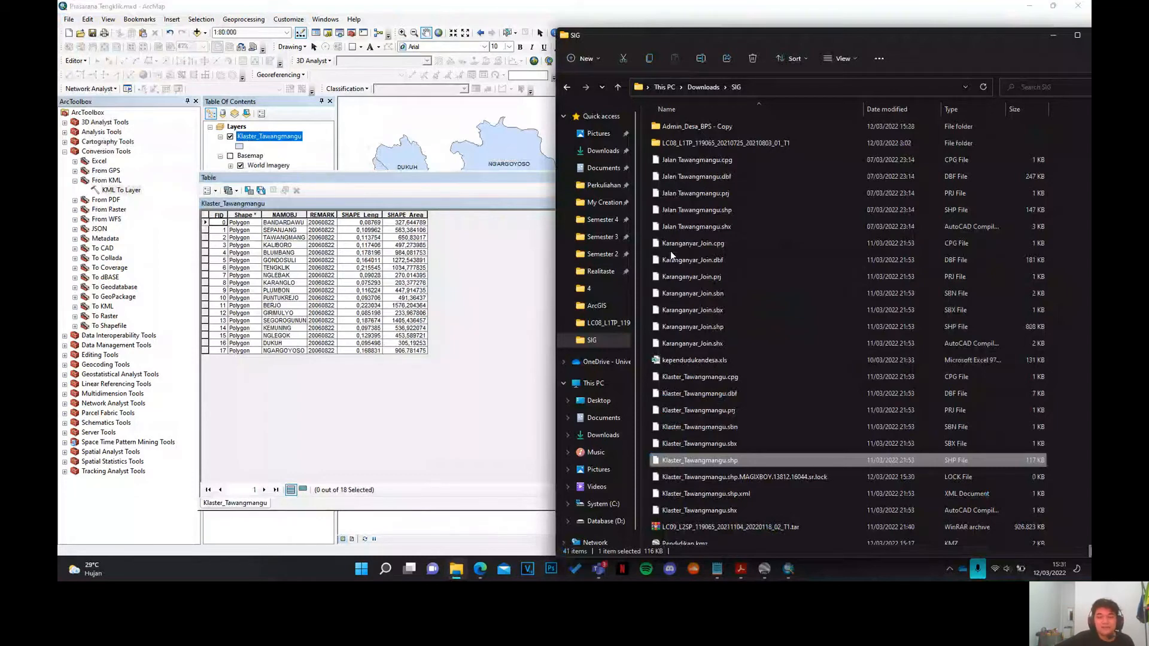
pyautogui.scroll(-3, 670, 250)
pyautogui.scroll(3, 710, 353)
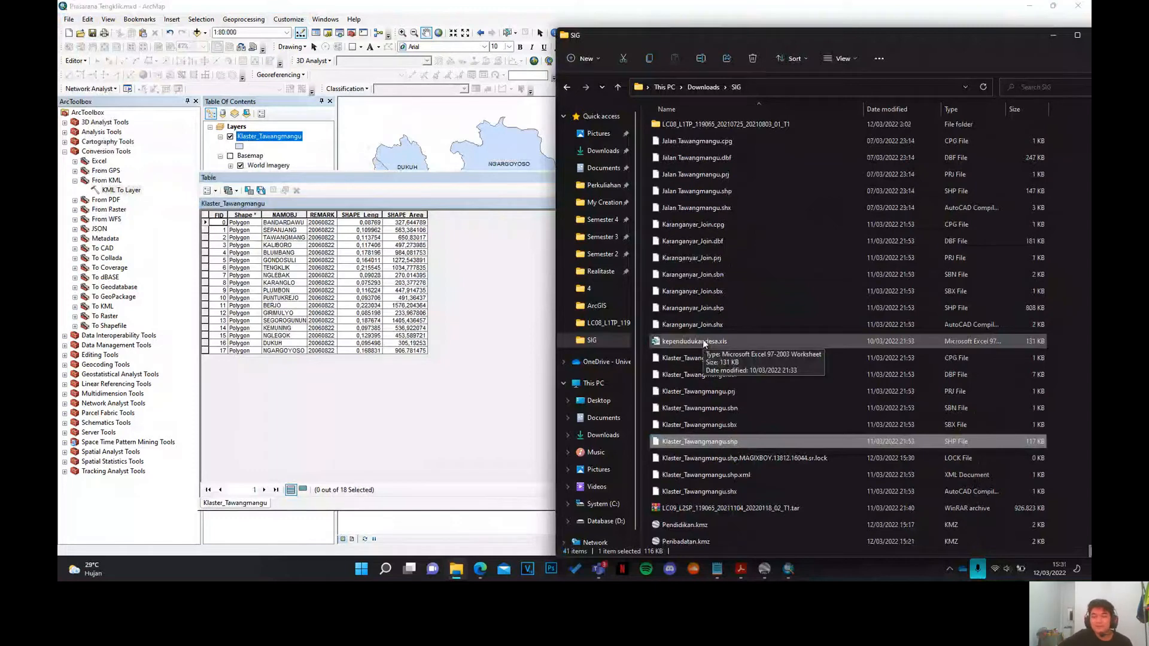
pyautogui.doubleClick(704, 343)
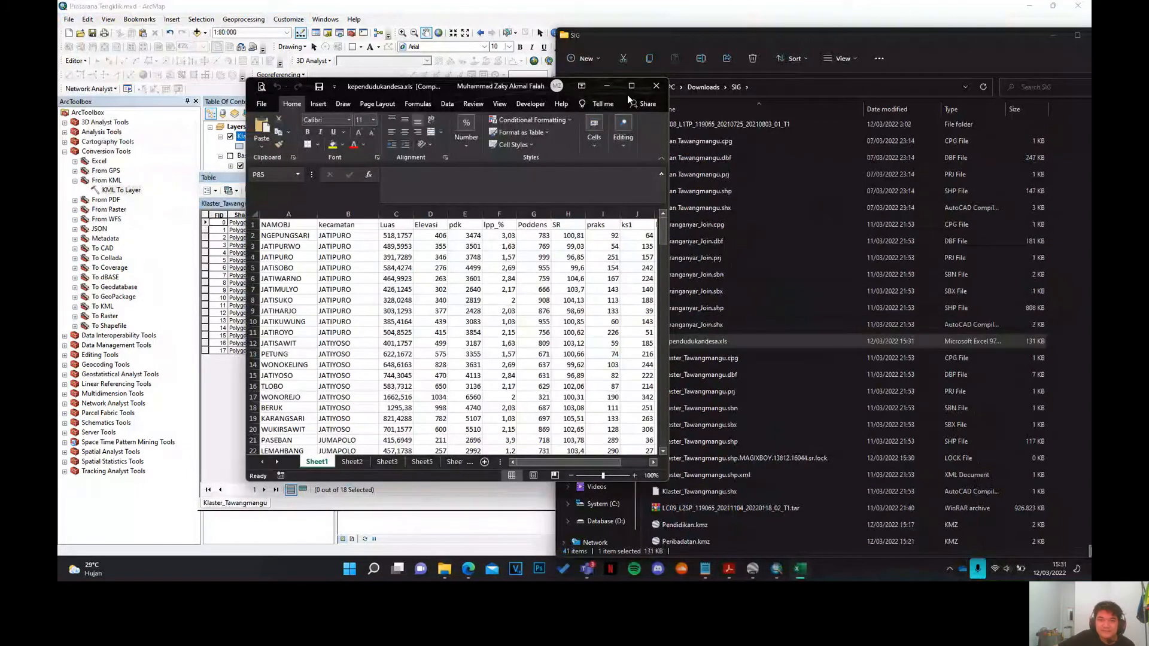
pyautogui.click(632, 86)
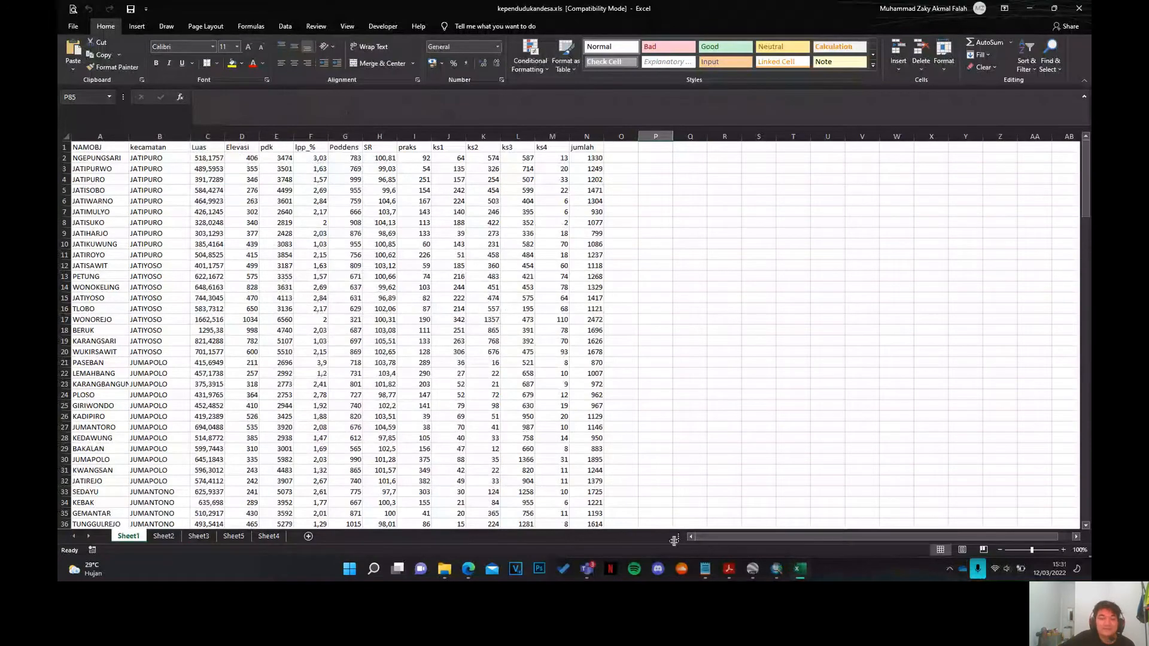
# - Examine Sheet1's village population records beside the Klaster_Tawangmangu attribute table, and close both the workbook and the table
pyautogui.scroll(-4, 145, 378)
pyautogui.scroll(4, 131, 367)
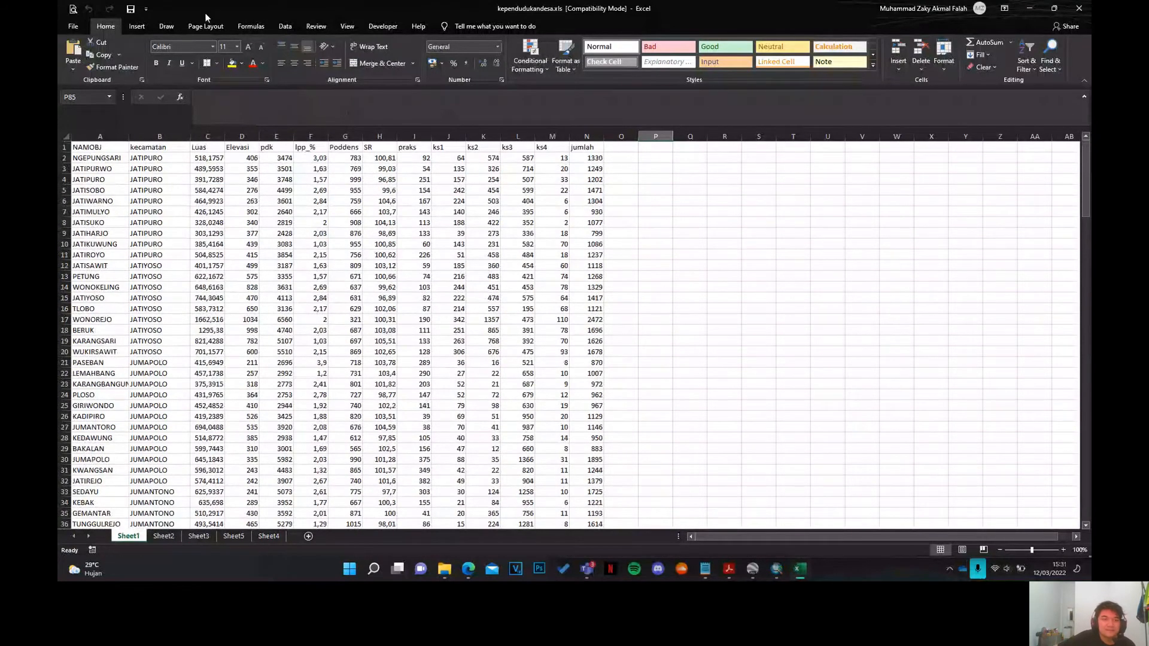
pyautogui.moveTo(205, 13); pyautogui.dragTo(608, 81)
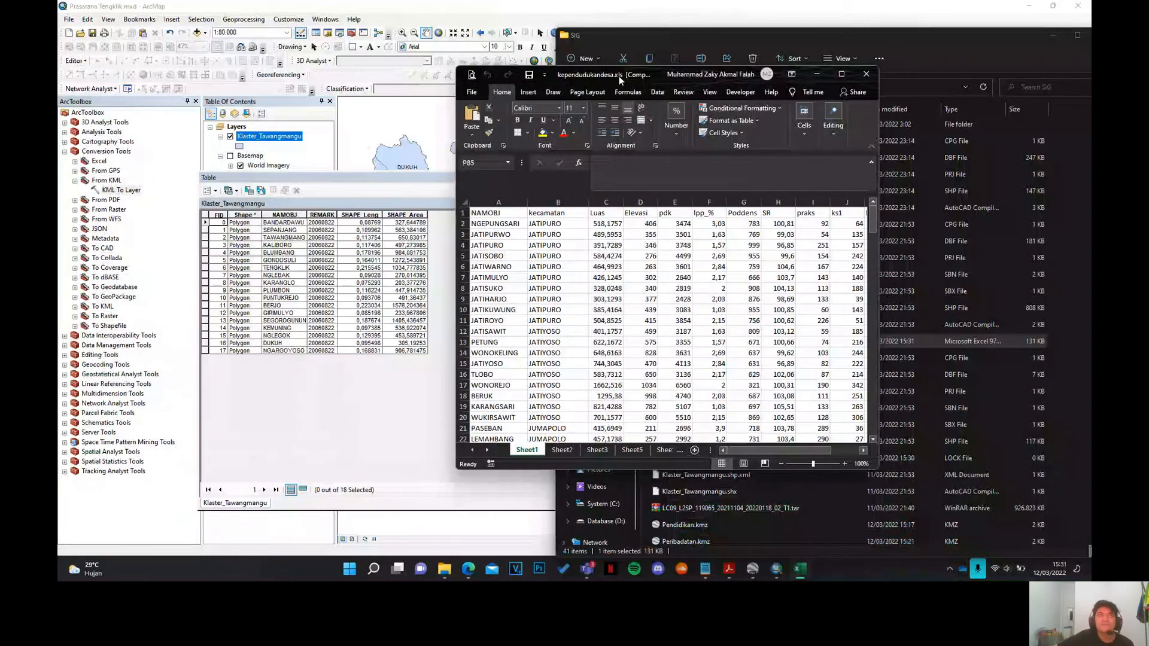
pyautogui.doubleClick(619, 76)
pyautogui.moveTo(180, 7); pyautogui.dragTo(522, 70)
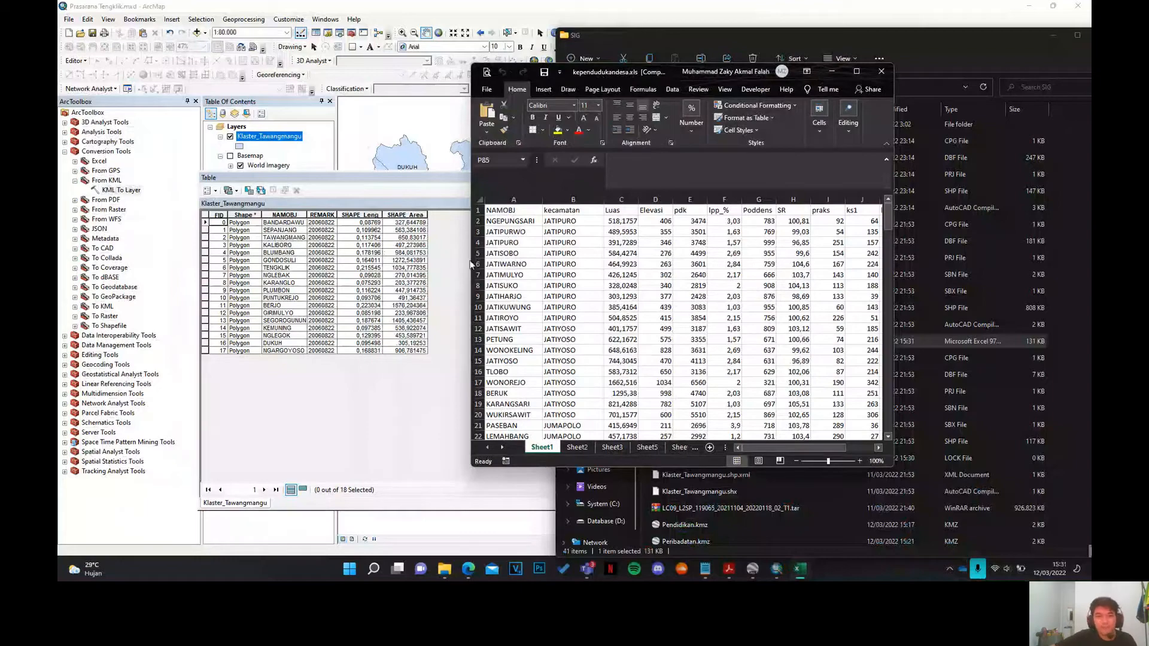
pyautogui.scroll(-3, 560, 307)
pyautogui.scroll(-20, 560, 306)
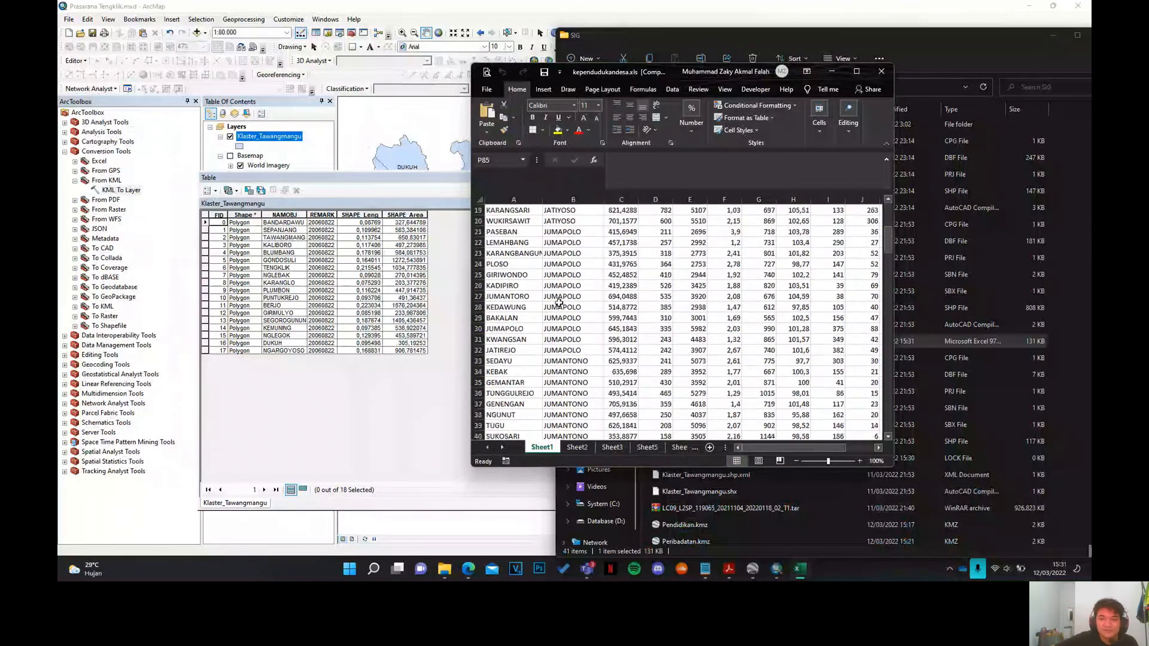
pyautogui.scroll(-6, 559, 302)
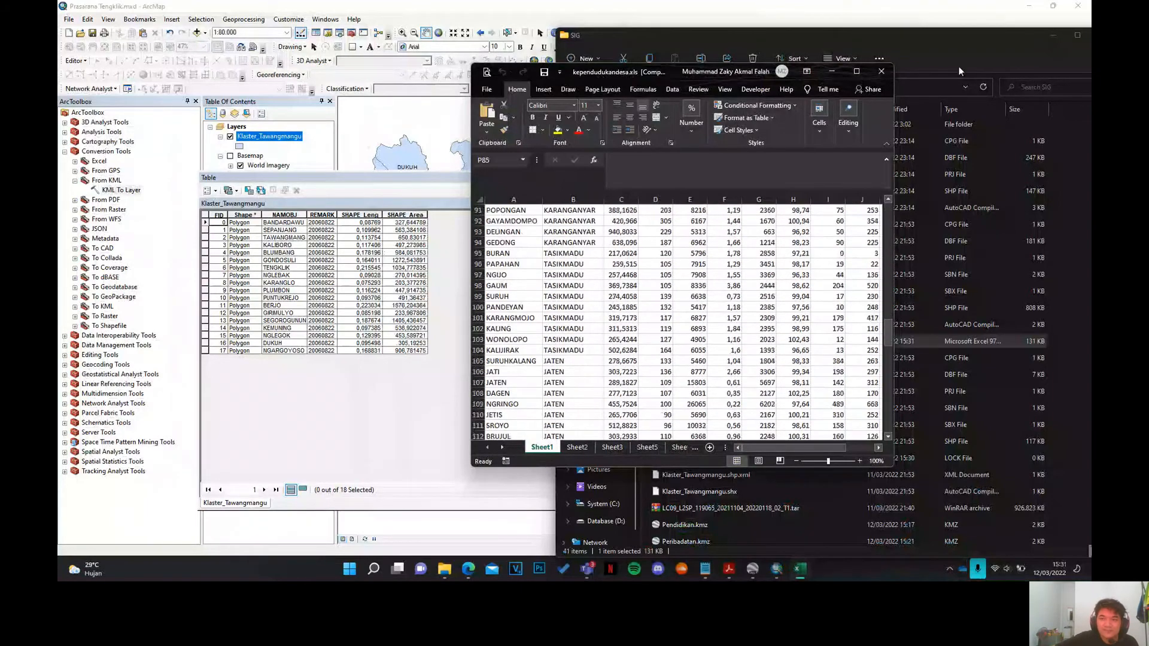
pyautogui.click(883, 72)
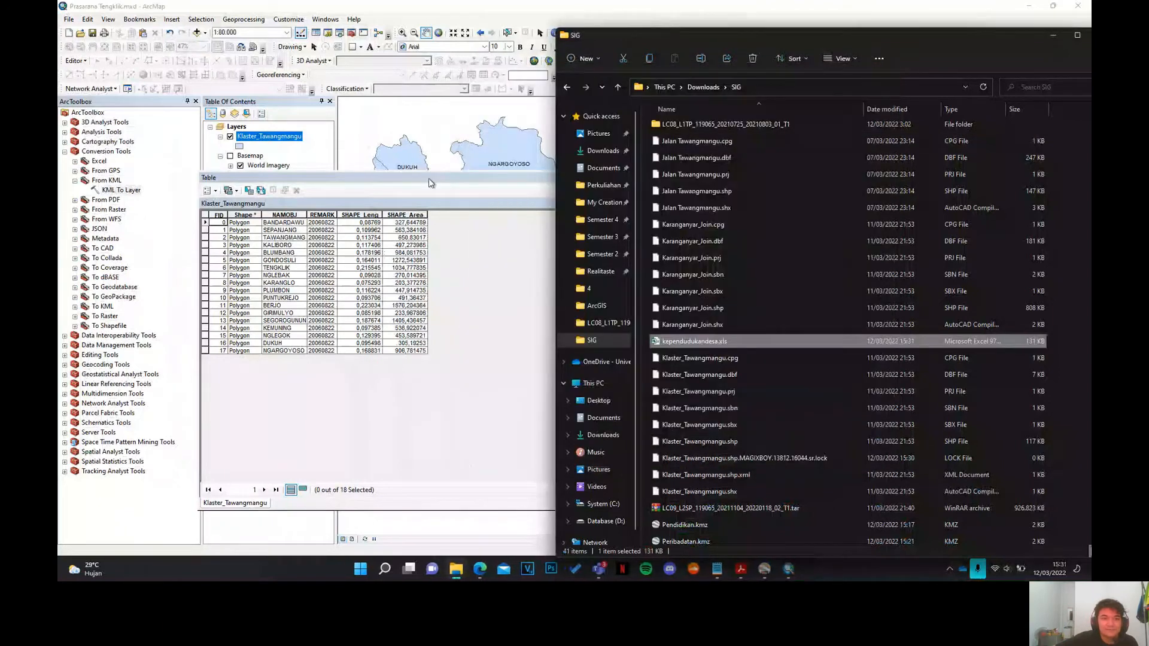
pyautogui.click(266, 10)
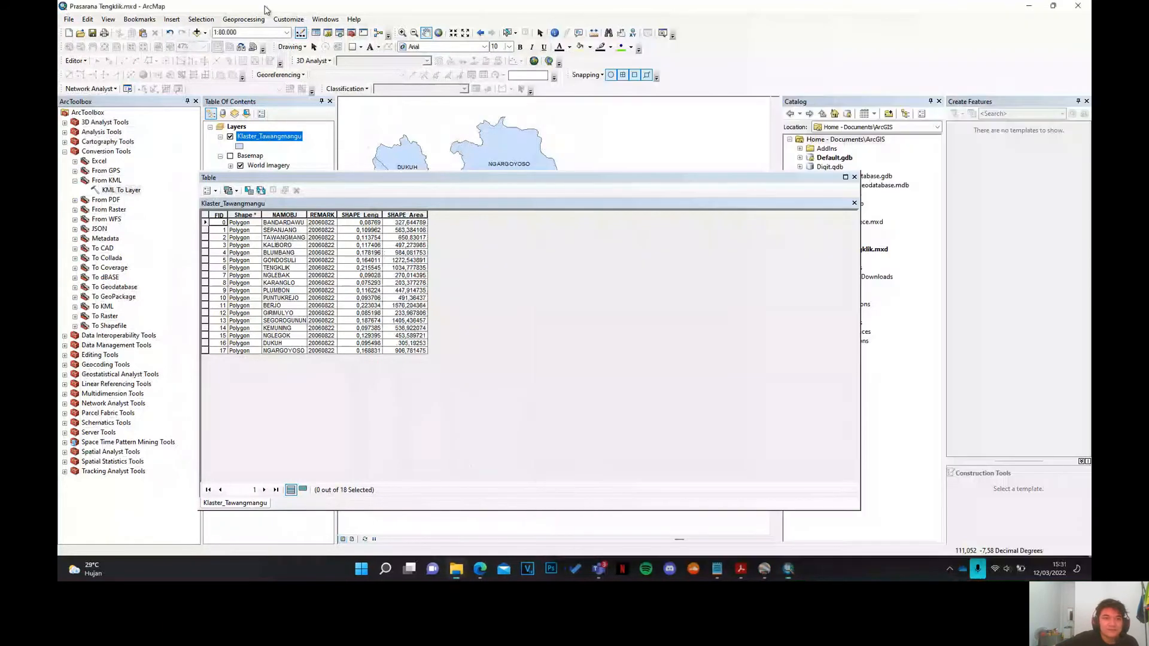
pyautogui.click(854, 177)
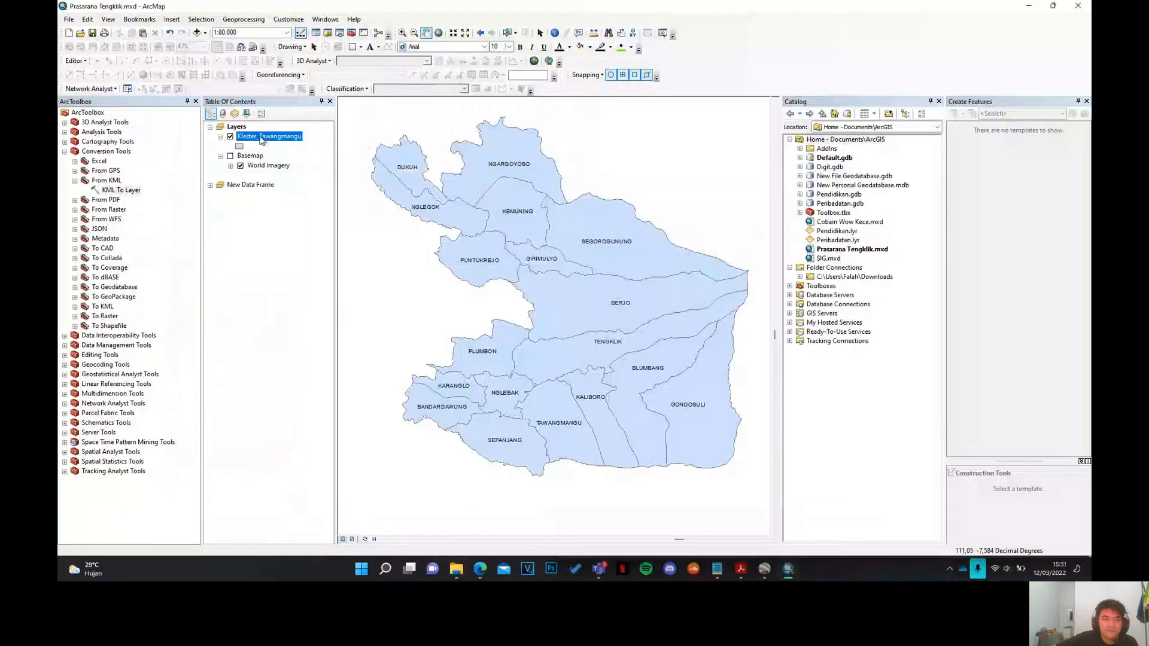
# - Start a table attribute join on the Klaster_Tawangmangu layer based on its NAMOBJ field
pyautogui.rightClick(261, 137)
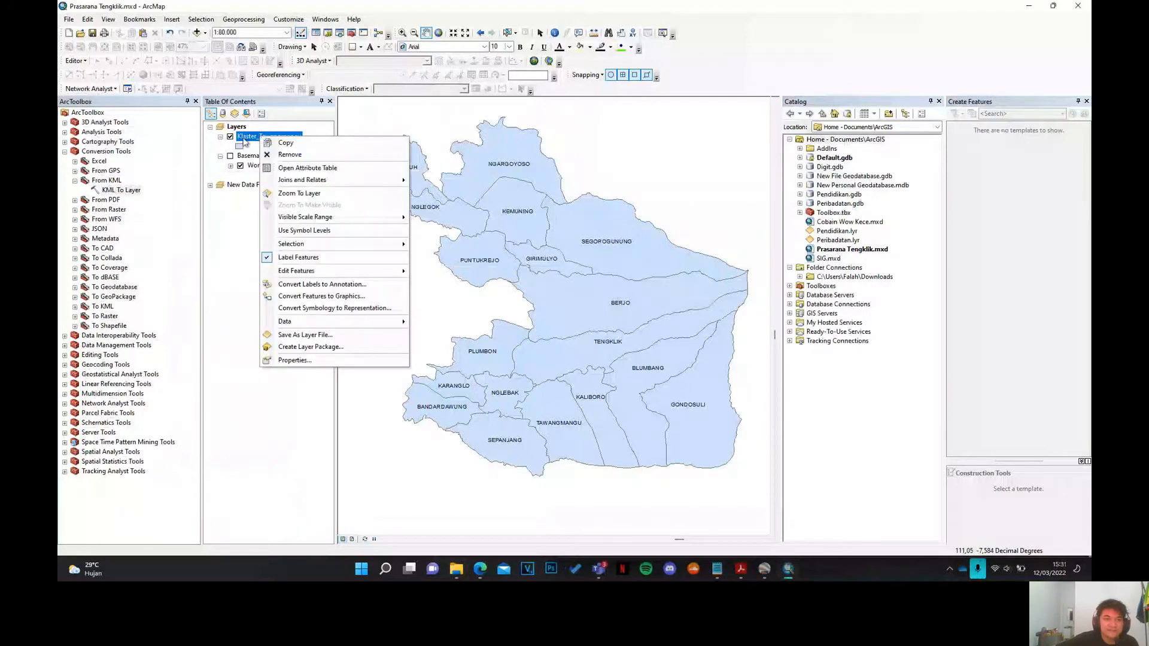
pyautogui.moveTo(310, 181)
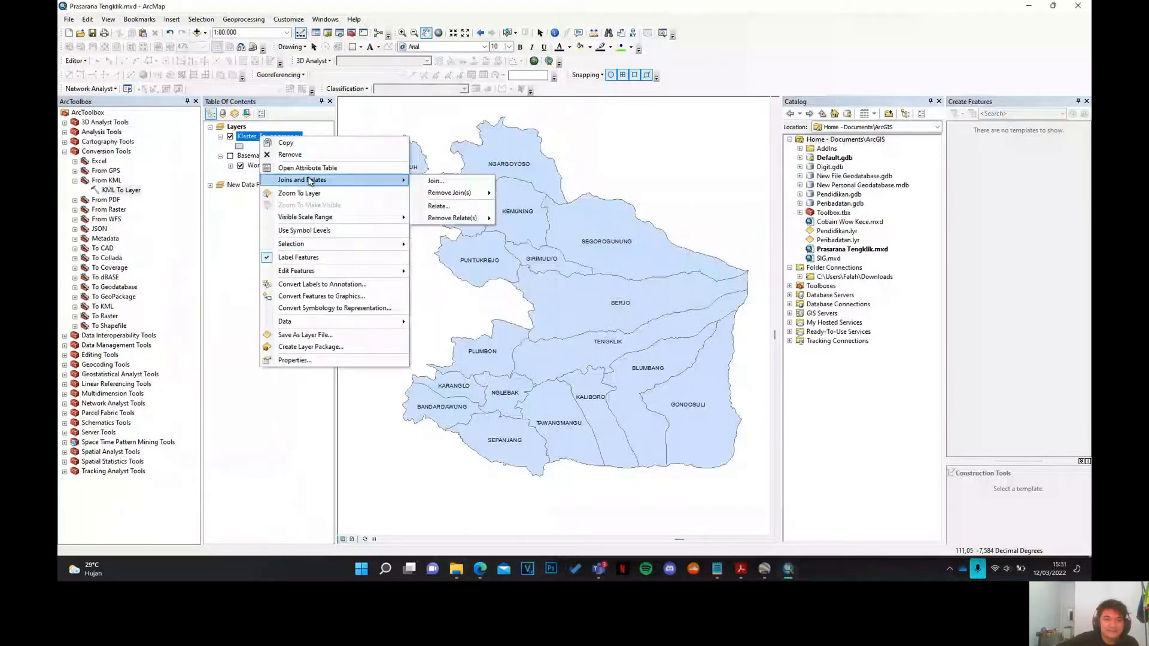
pyautogui.click(448, 182)
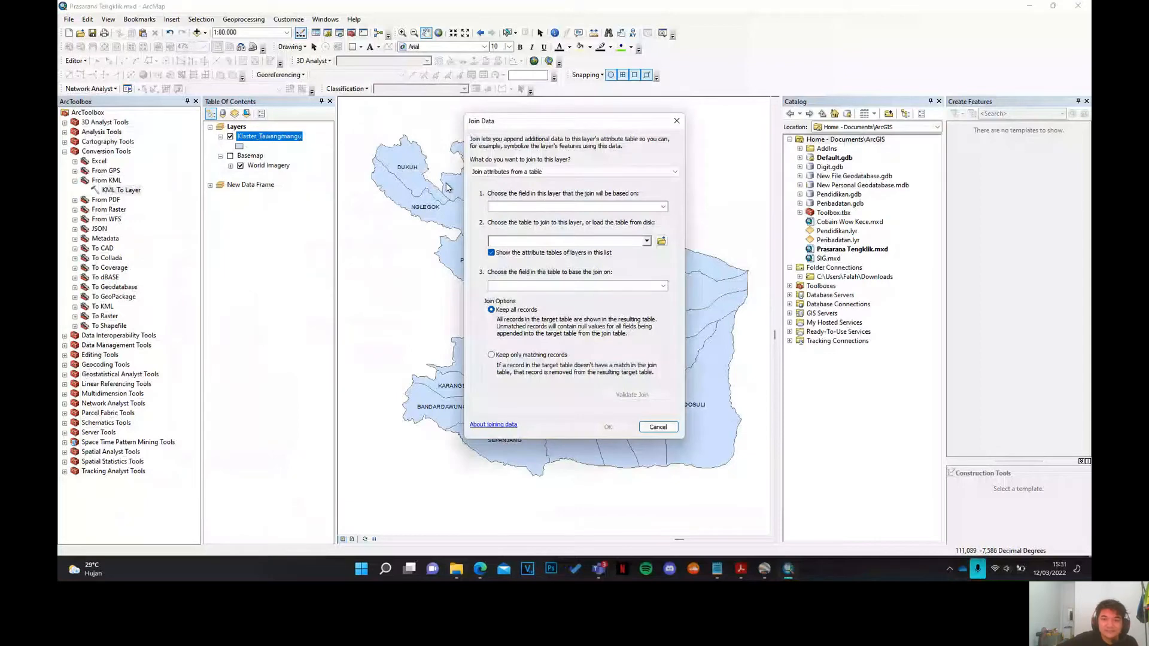
pyautogui.click(663, 206)
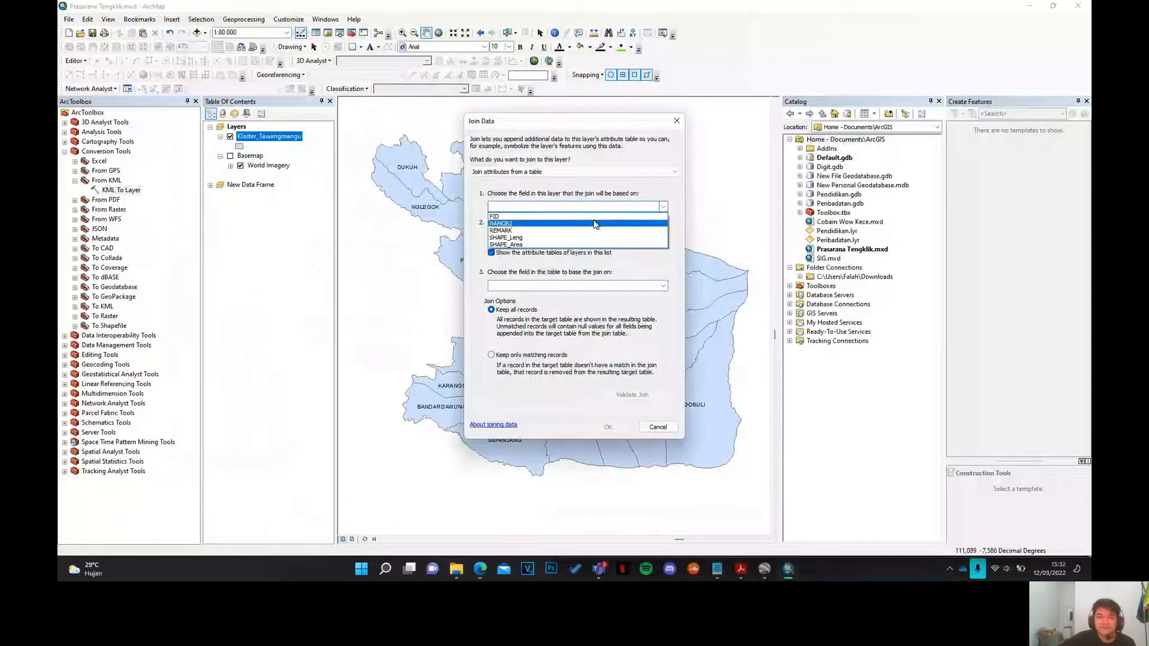
pyautogui.click(594, 223)
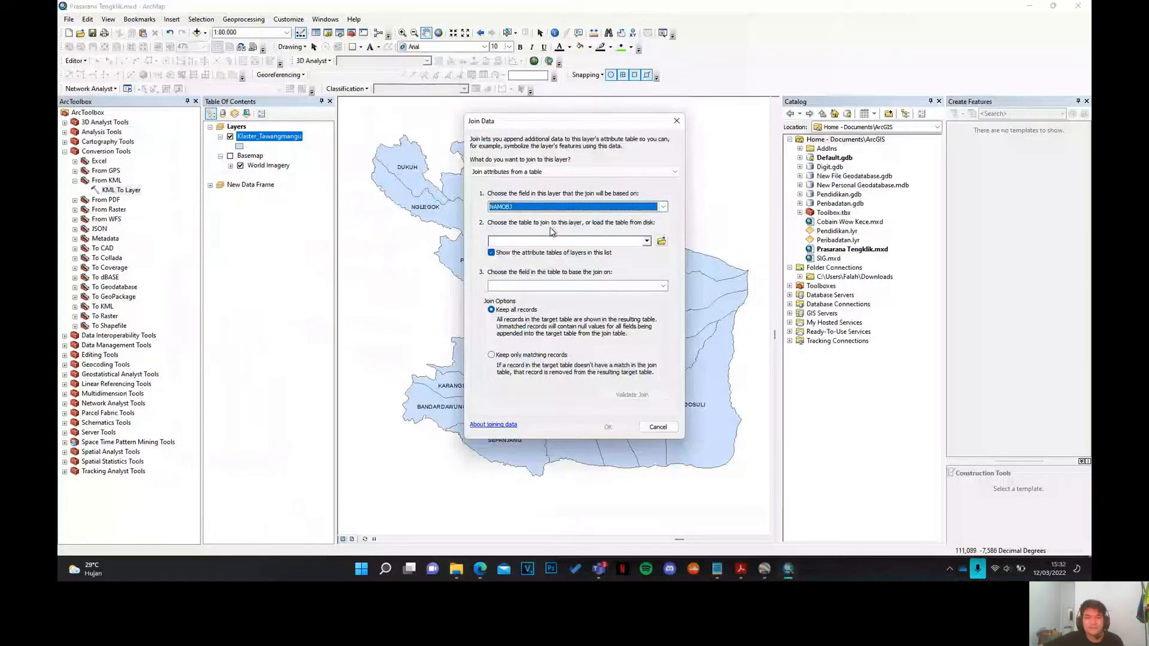
# - Browse to kependudukandesa.xls in the SIG folder and select Sheet1$ as the table to join
pyautogui.click(660, 241)
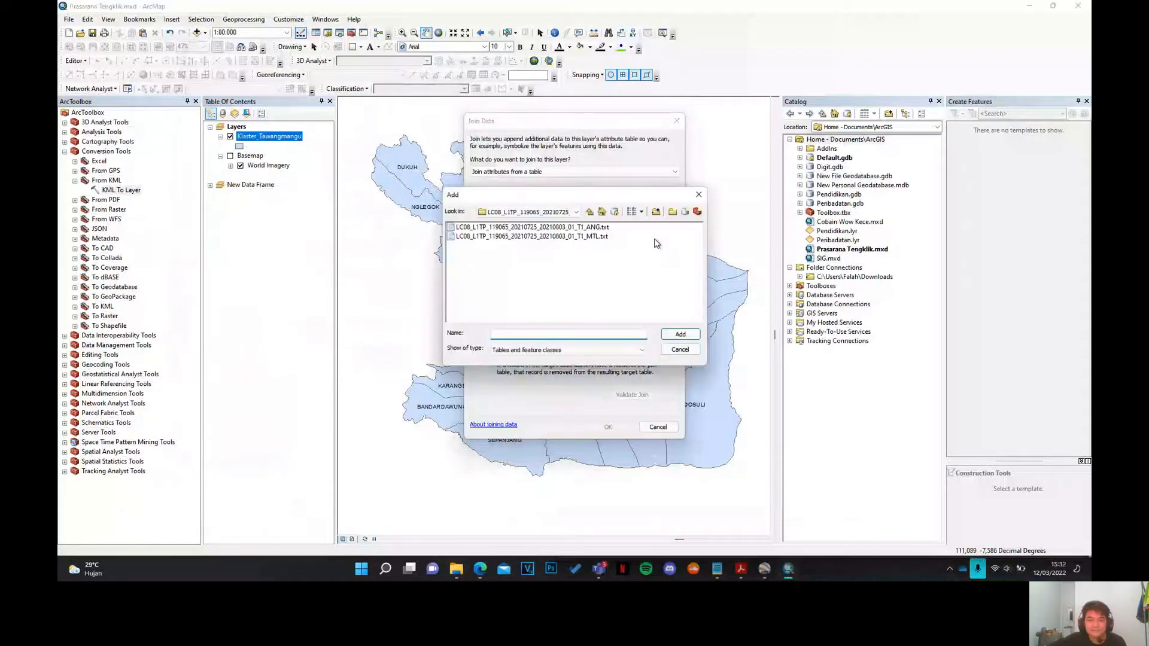
pyautogui.click(591, 214)
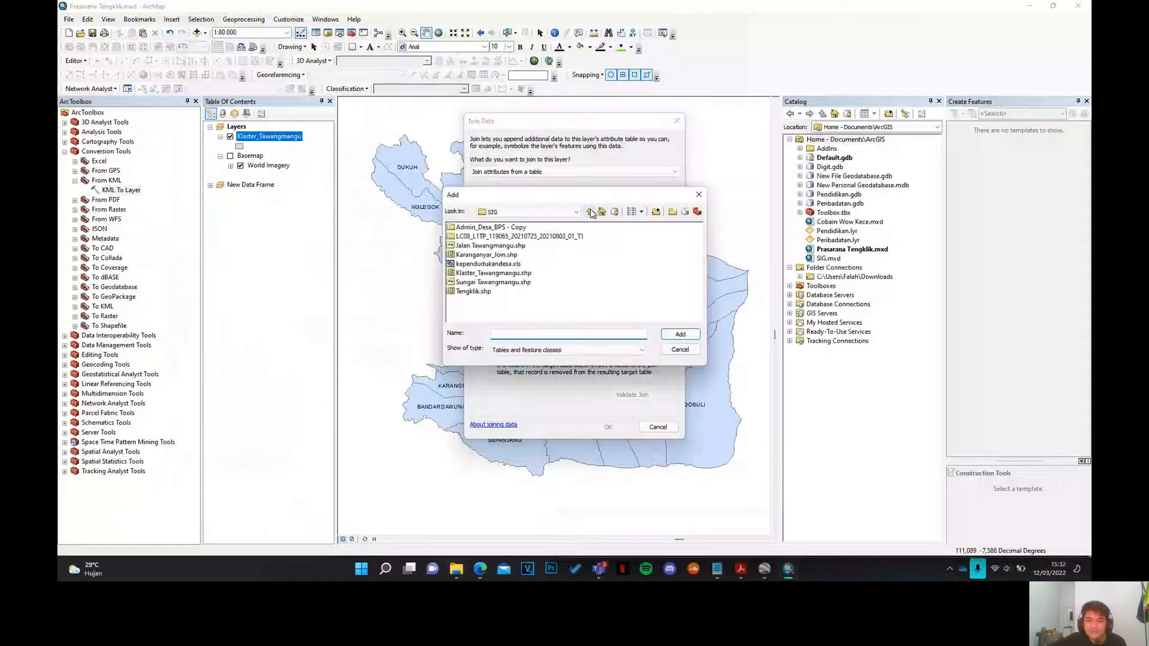
pyautogui.click(489, 264)
pyautogui.click(681, 336)
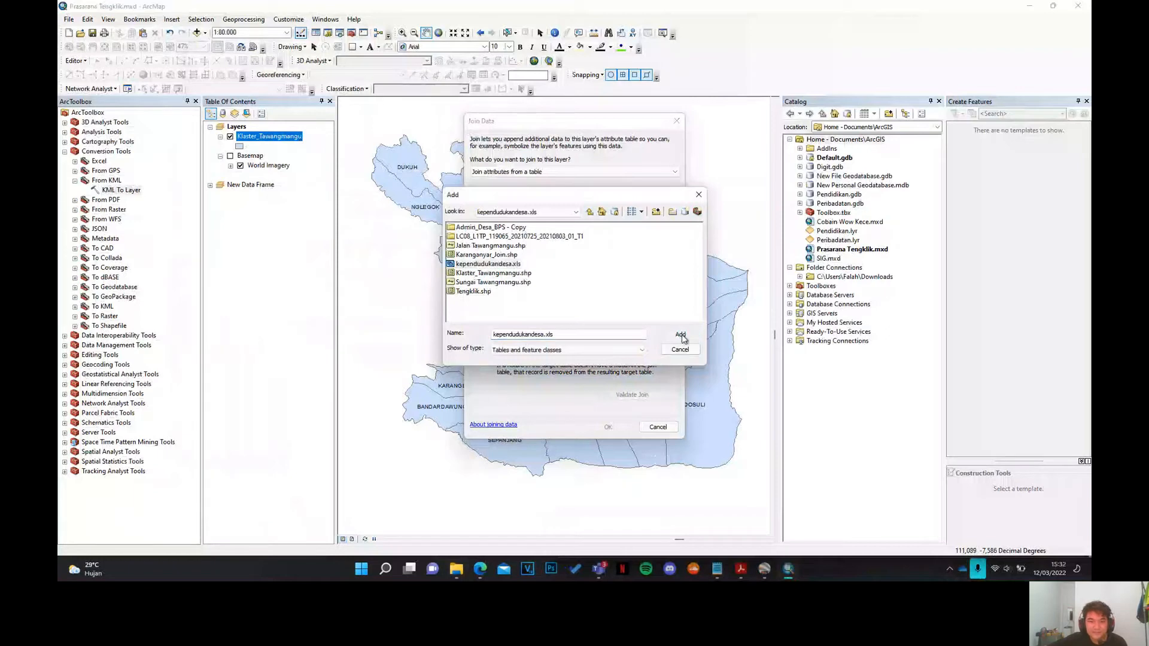
pyautogui.click(466, 228)
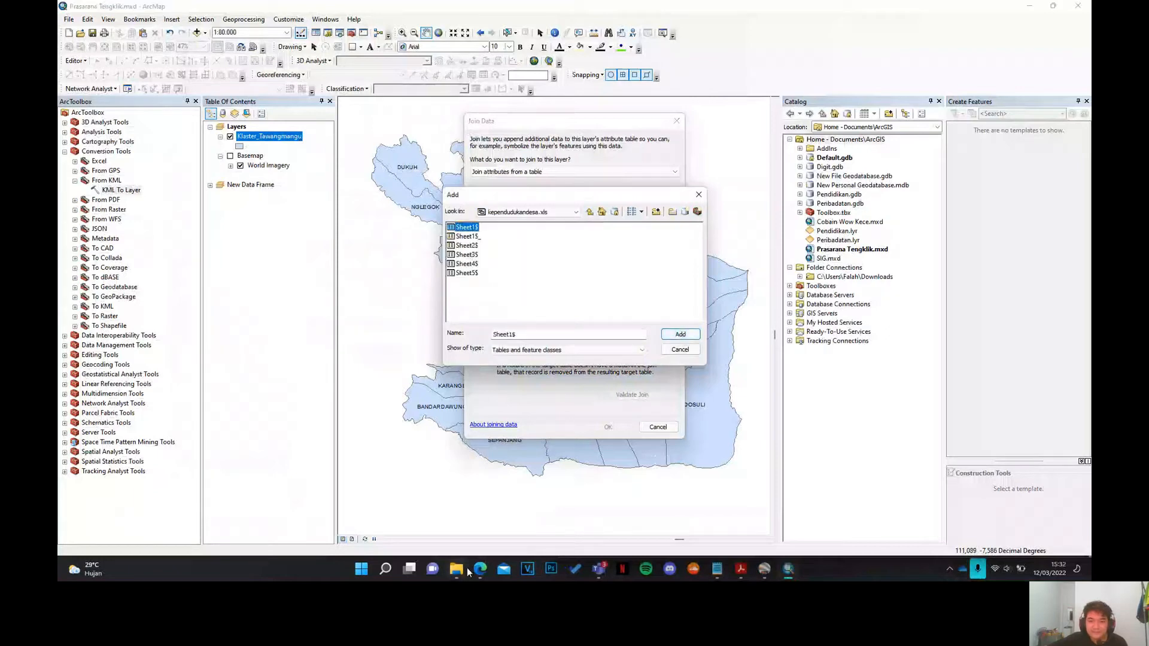
# - Reopen kependudukandesa.xls as read-only in Excel, check Sheet2, Sheet3 and Sheet5, and close the workbook
pyautogui.click(457, 570)
pyautogui.doubleClick(681, 346)
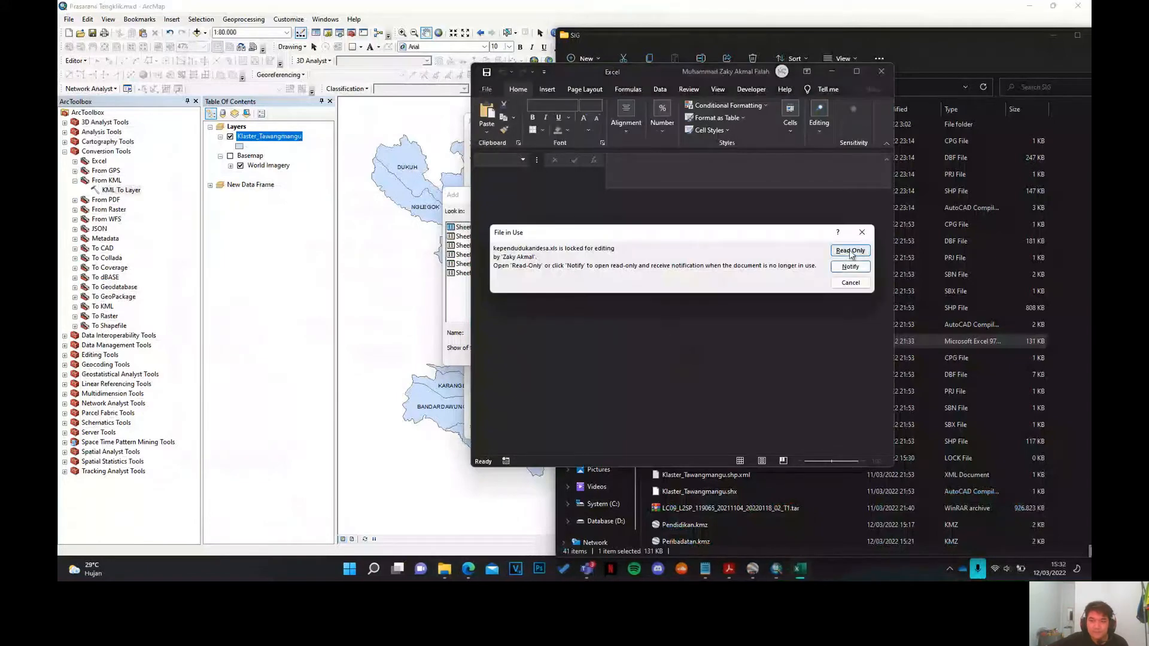
pyautogui.click(851, 251)
pyautogui.click(577, 448)
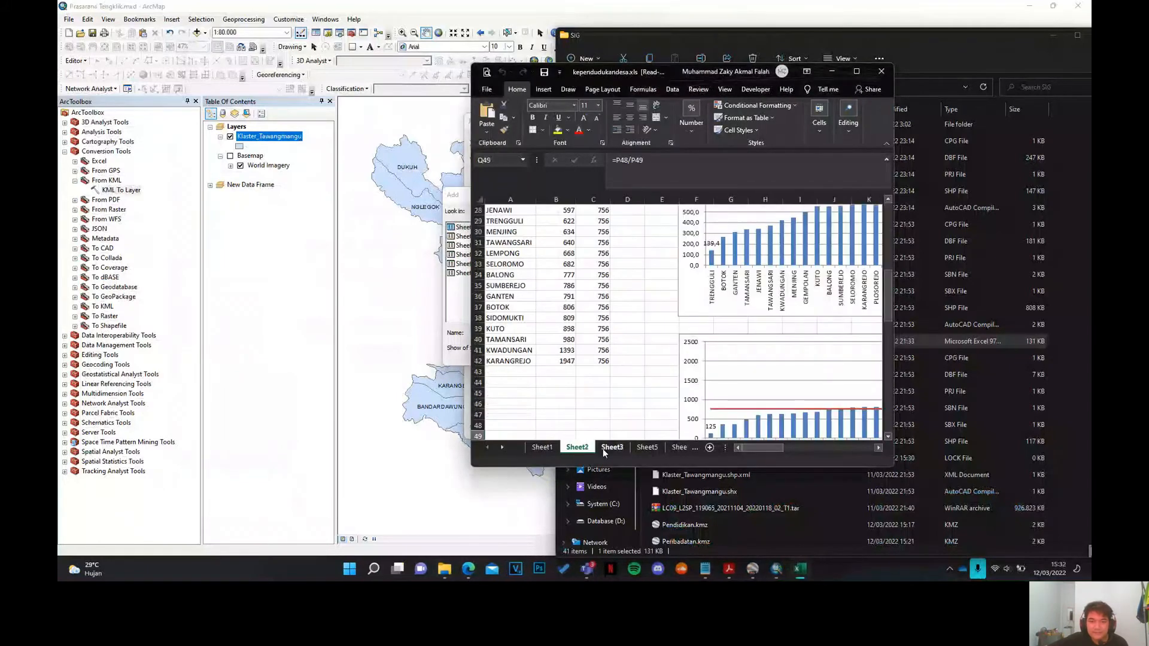
pyautogui.click(602, 449)
pyautogui.click(647, 448)
pyautogui.click(881, 72)
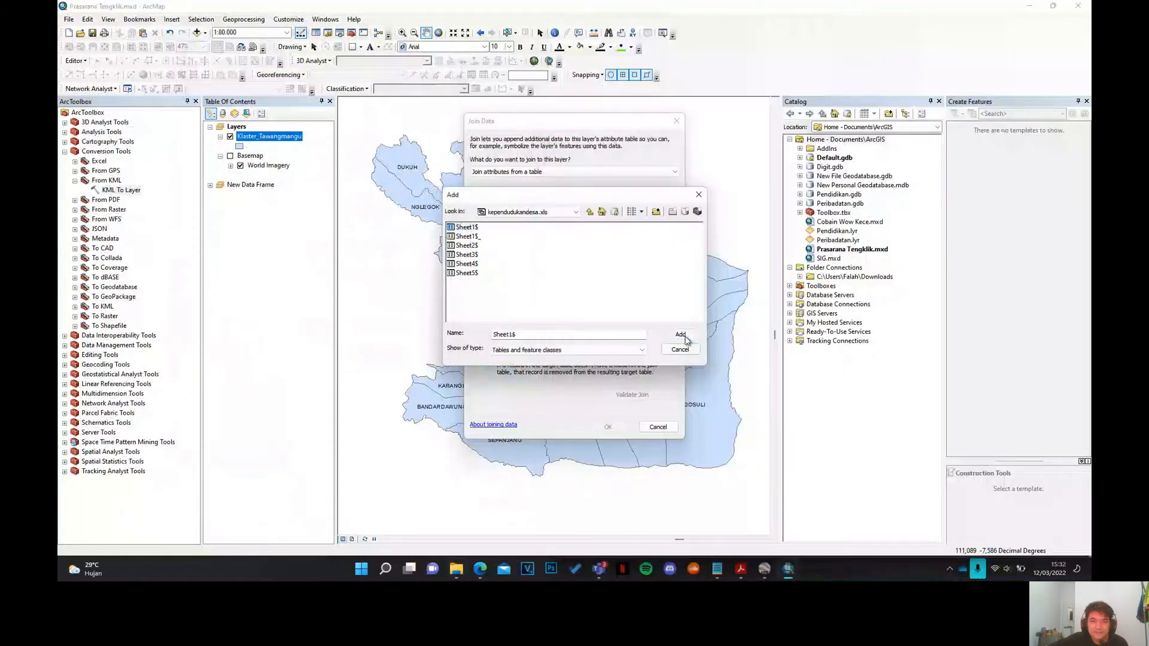
# - Add Sheet1$ as the join table and complete the join on NAMOBJ, keeping all records
pyautogui.click(683, 334)
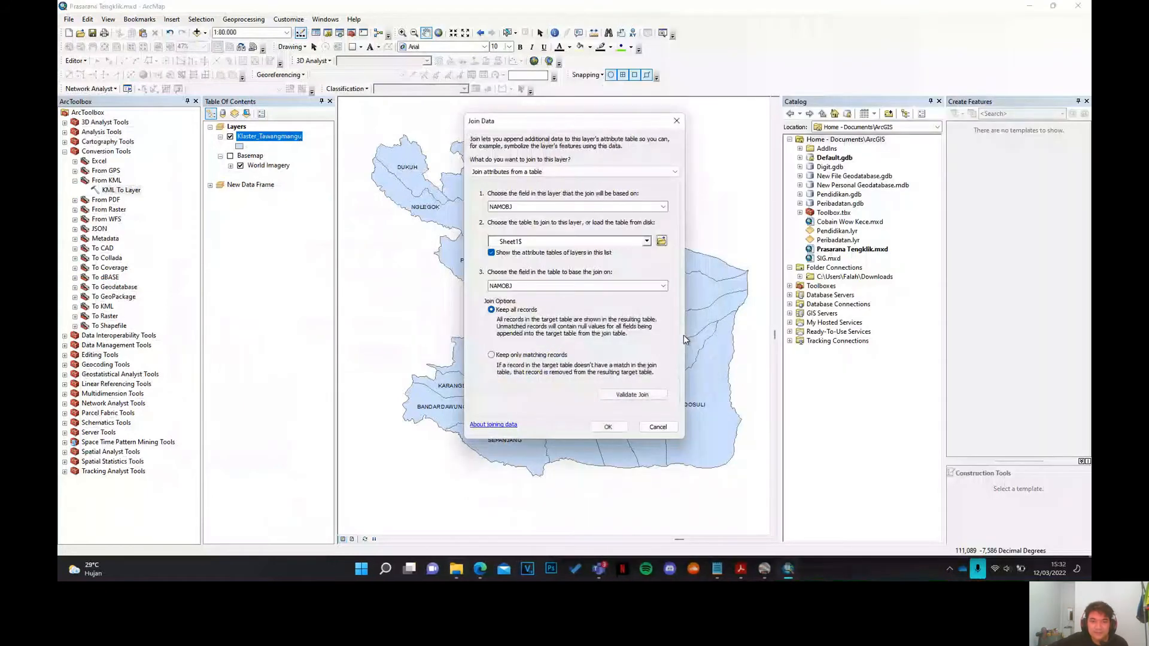
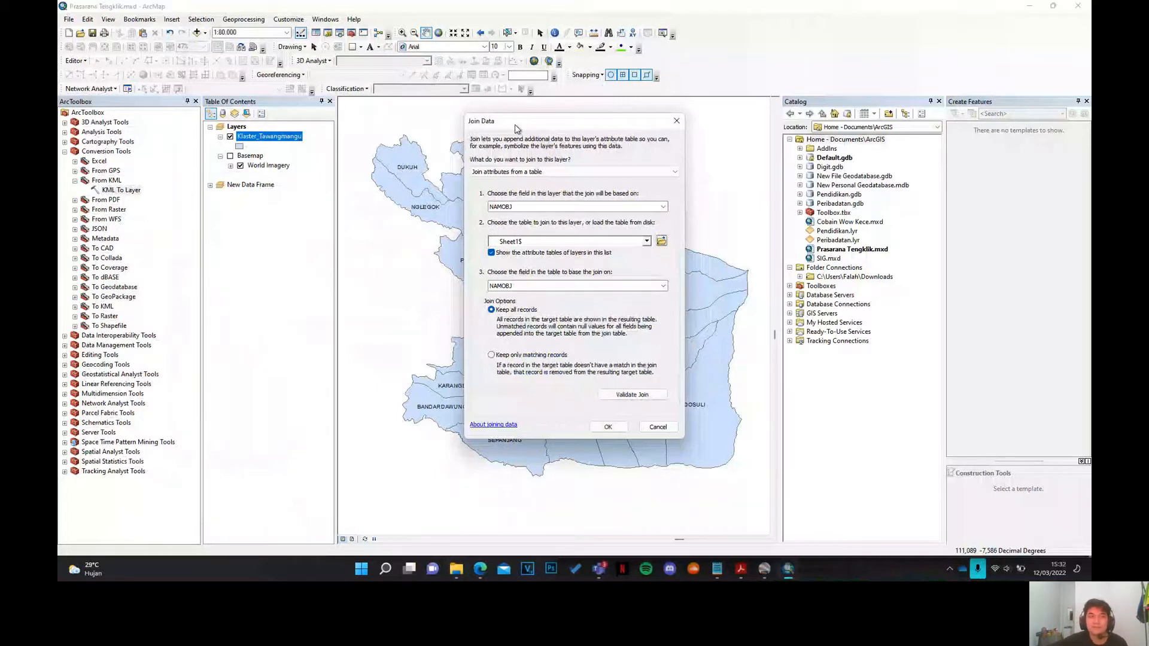
pyautogui.click(605, 428)
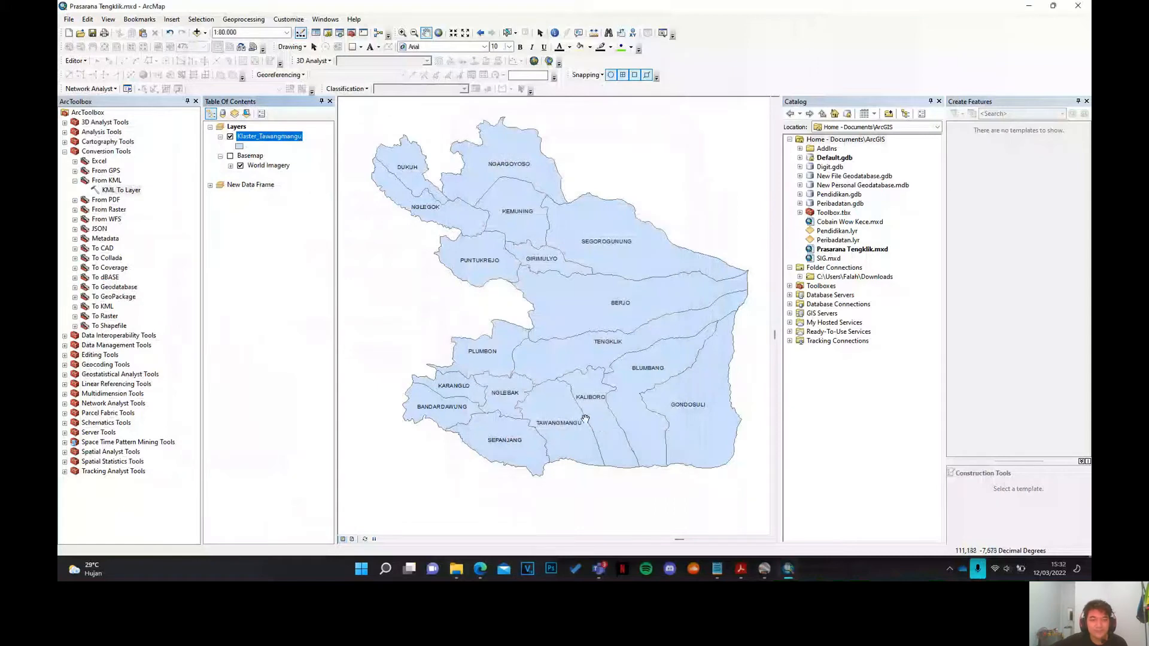
# - Review the joined population fields in the Klaster_Tawangmangu attribute table and close the table
pyautogui.rightClick(263, 139)
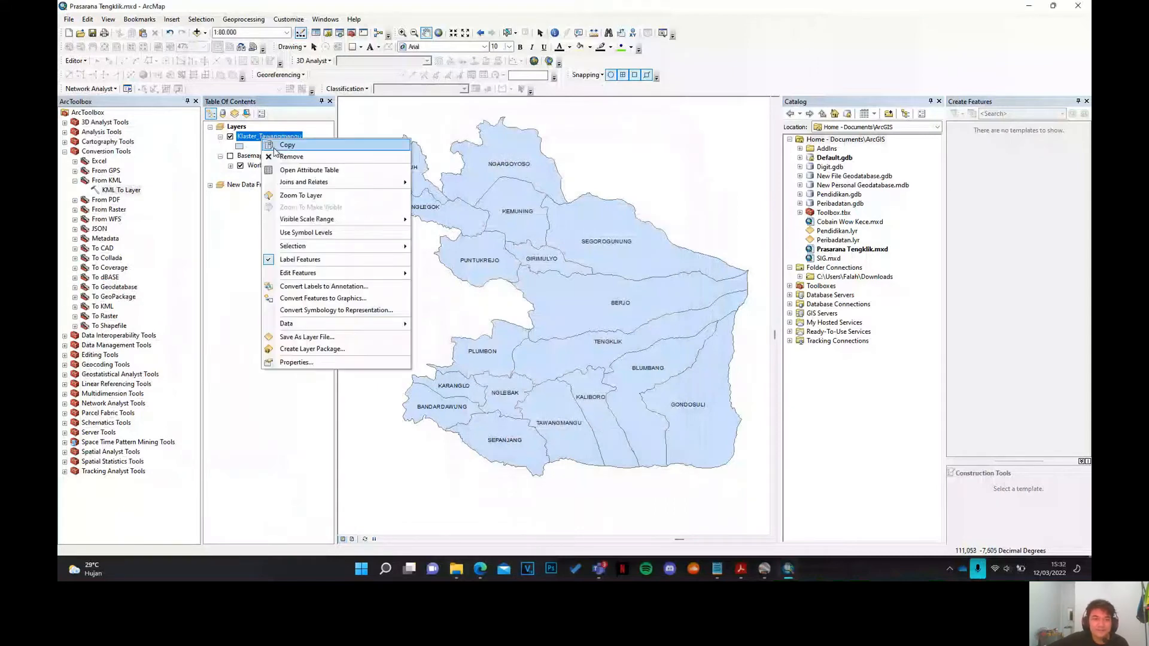
pyautogui.click(305, 171)
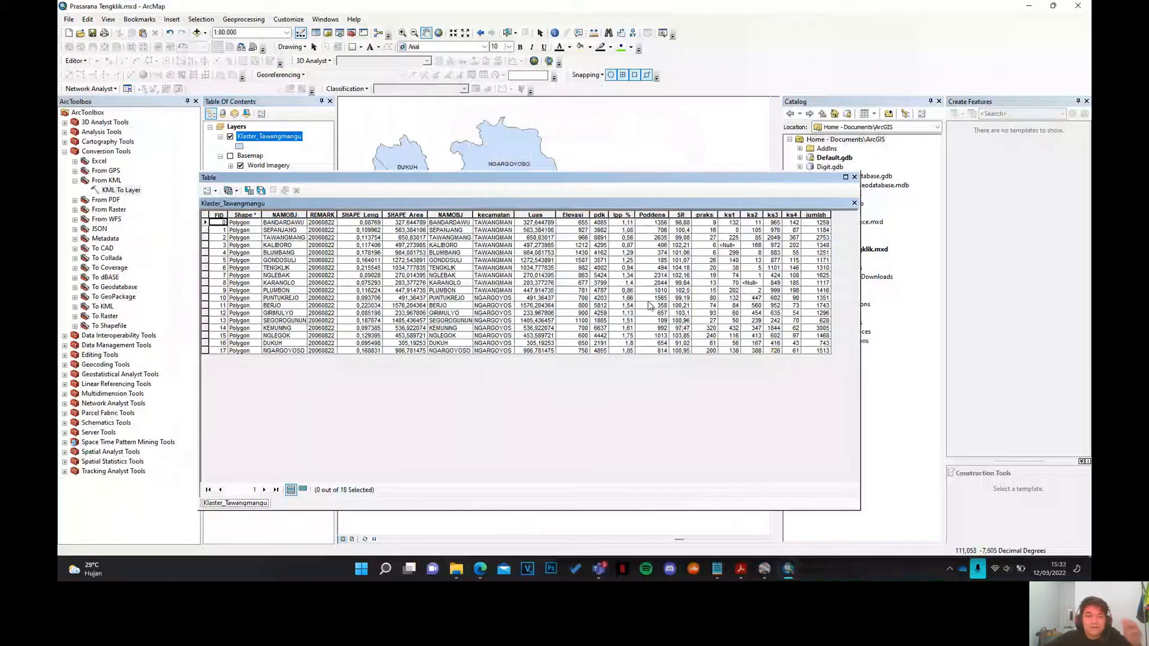
pyautogui.click(854, 177)
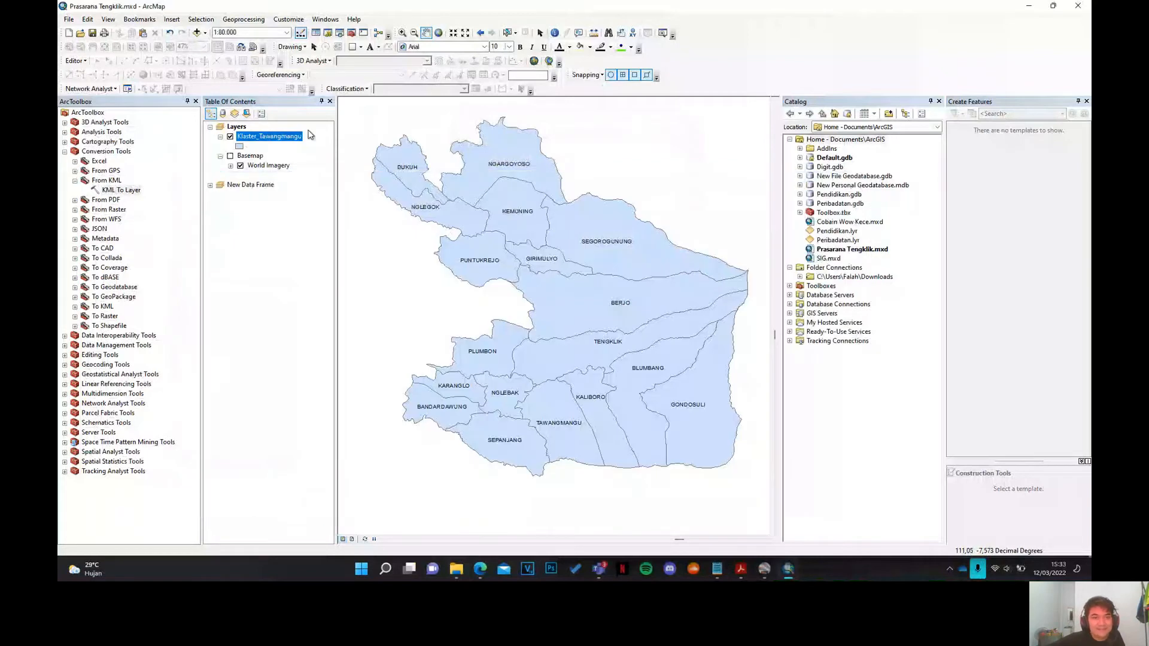
# - Open the Klaster_Tawangmangu layer's symbology properties and choose graduated colors for displaying quantities
pyautogui.rightClick(285, 137)
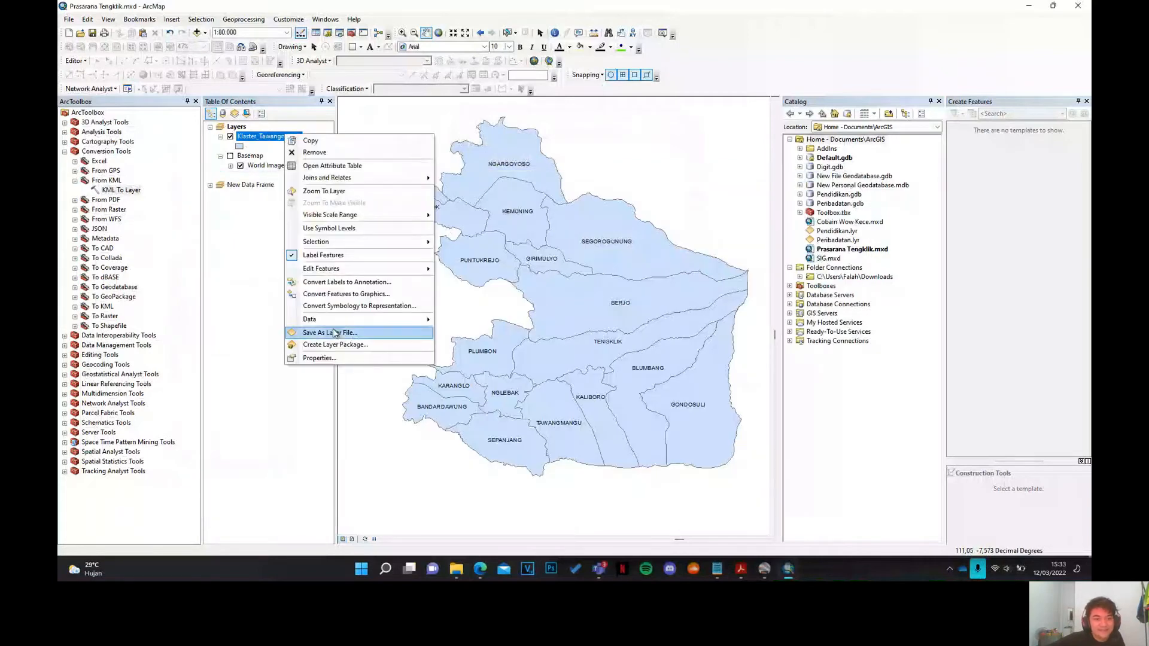
pyautogui.click(319, 359)
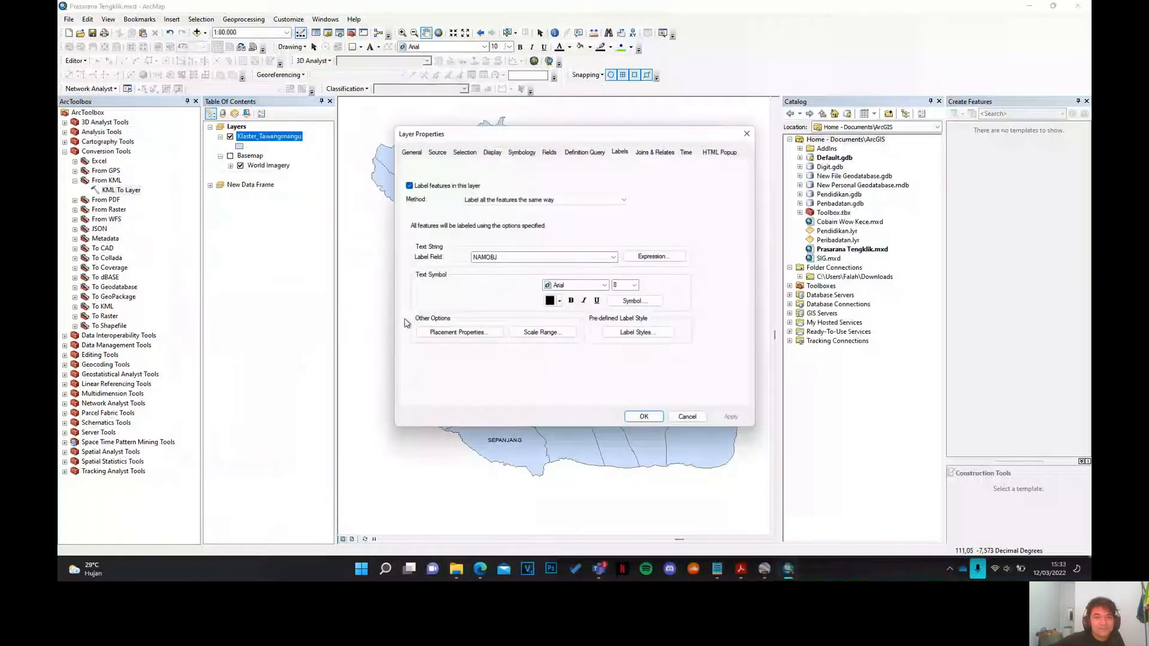
pyautogui.click(512, 151)
pyautogui.moveTo(506, 136); pyautogui.dragTo(726, 134)
pyautogui.click(651, 200)
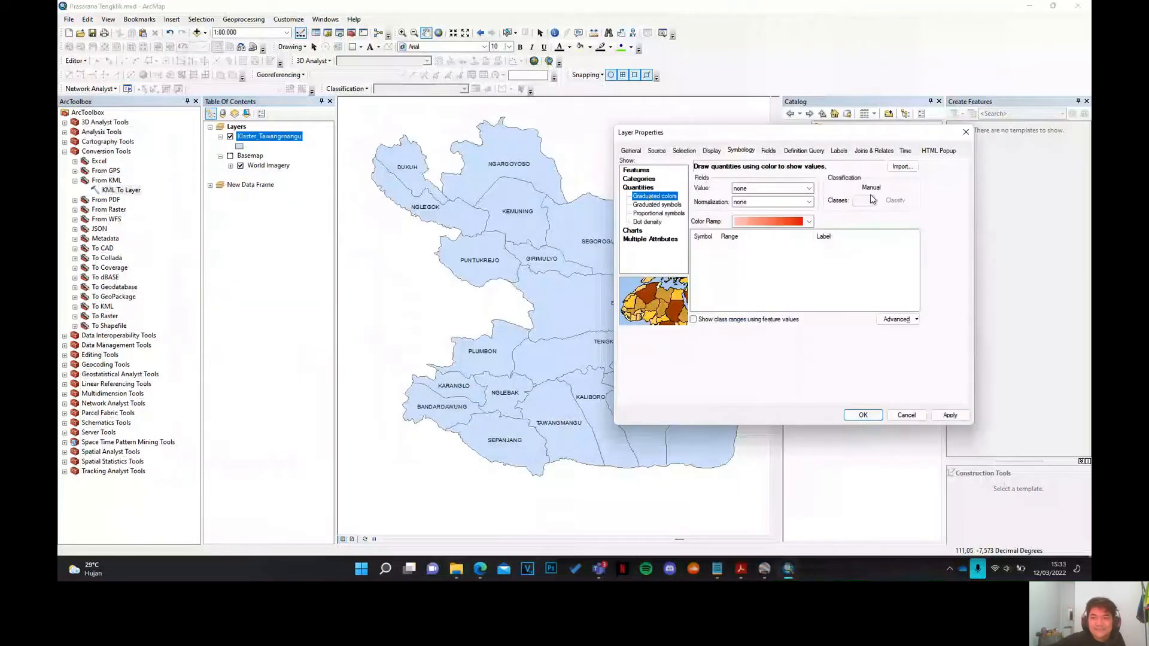
# - Color the villages by the praks value field and apply it to the map
pyautogui.click(809, 189)
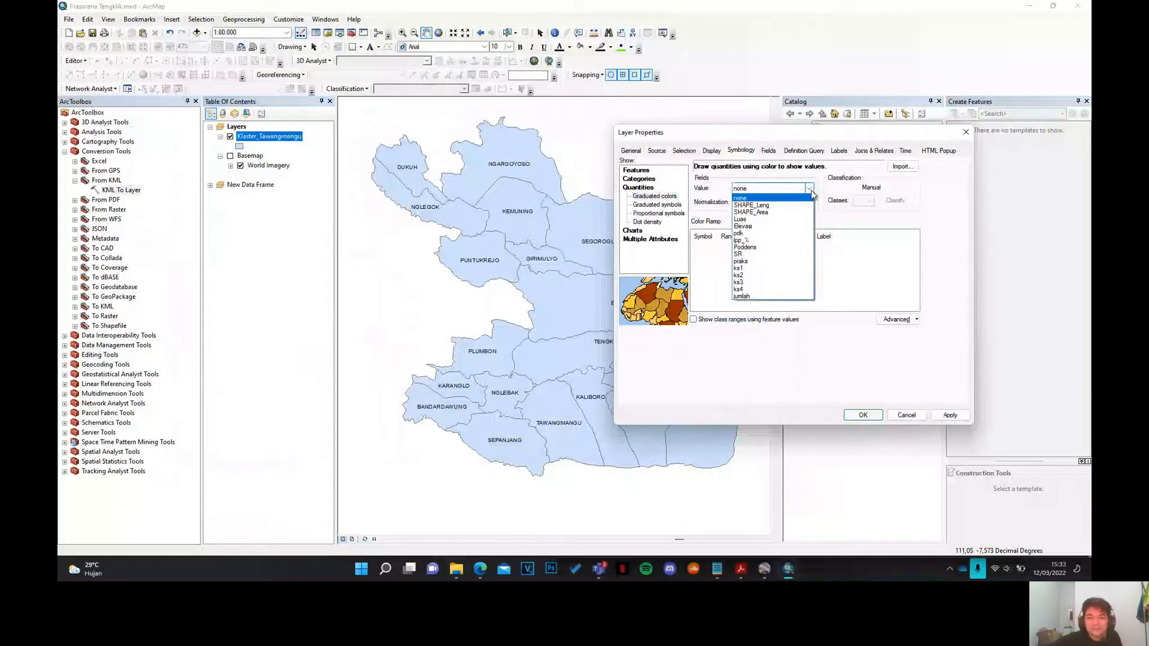
pyautogui.click(767, 262)
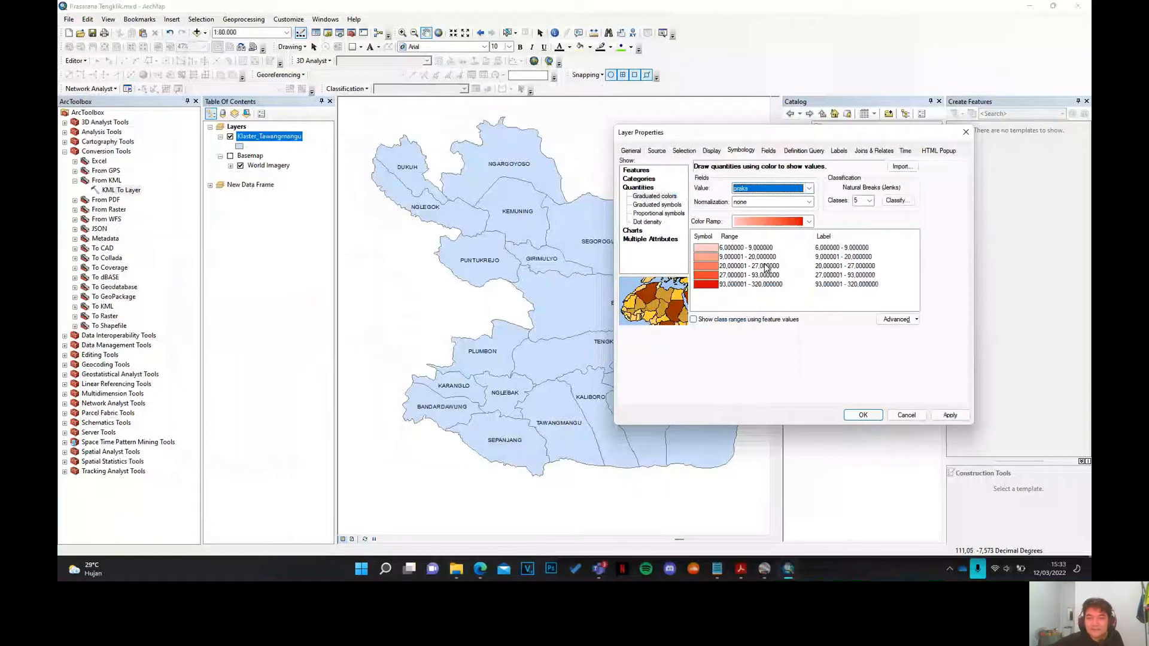
pyautogui.moveTo(786, 132); pyautogui.dragTo(752, 77)
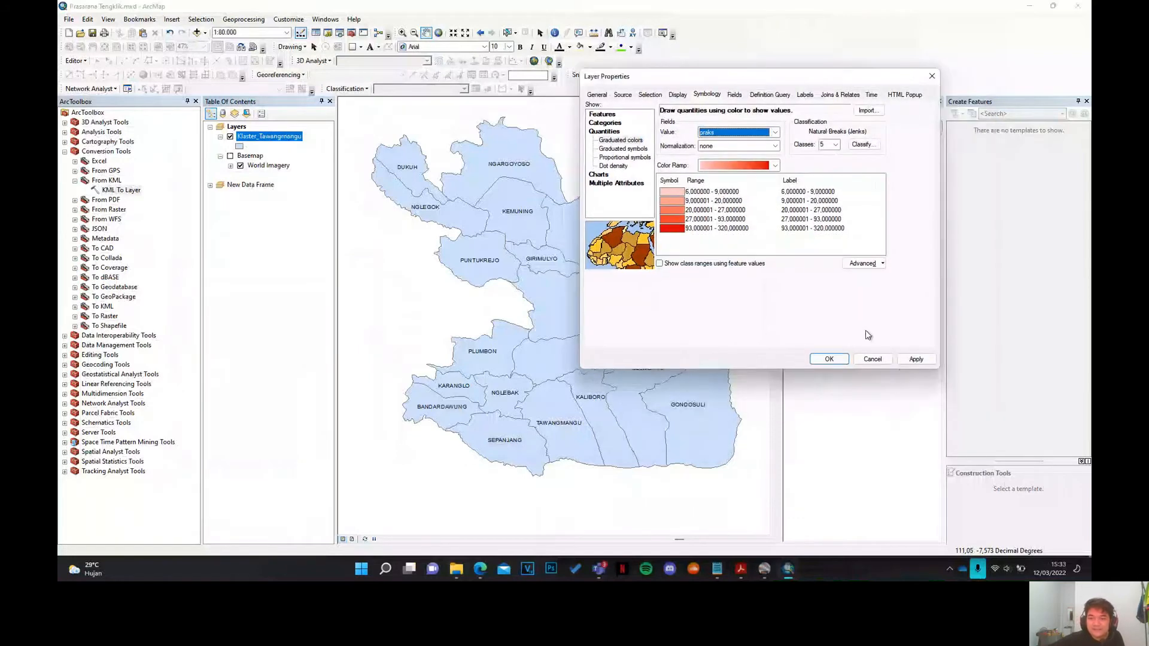
pyautogui.click(917, 359)
pyautogui.moveTo(723, 84); pyautogui.dragTo(927, 133)
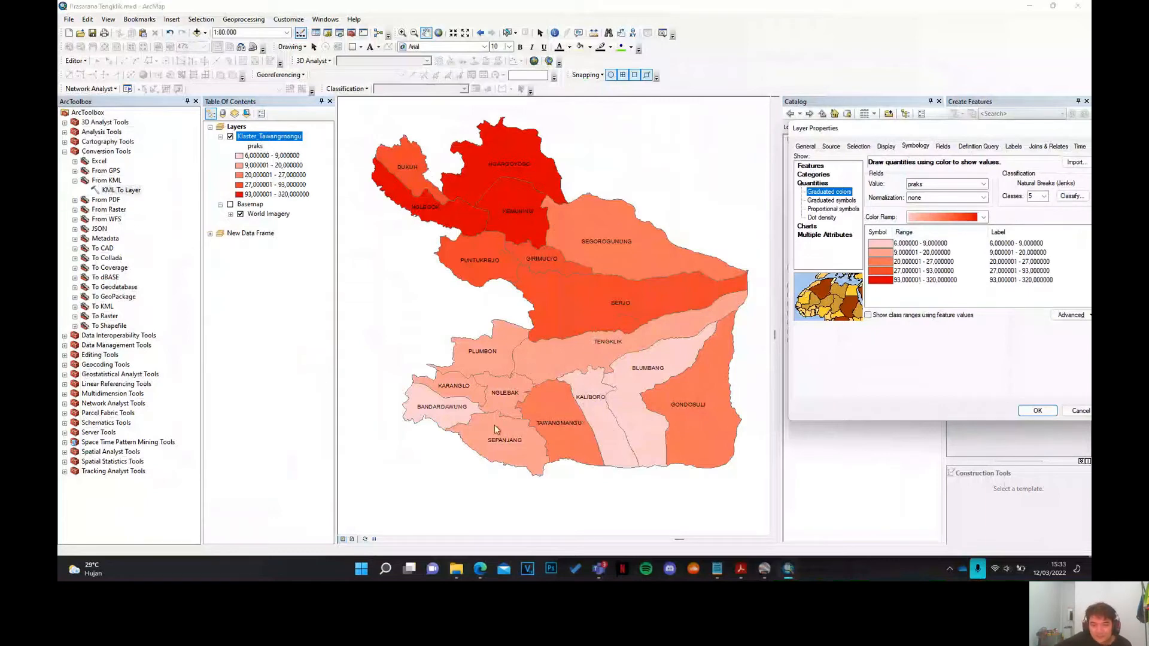
pyautogui.moveTo(941, 138); pyautogui.dragTo(905, 139)
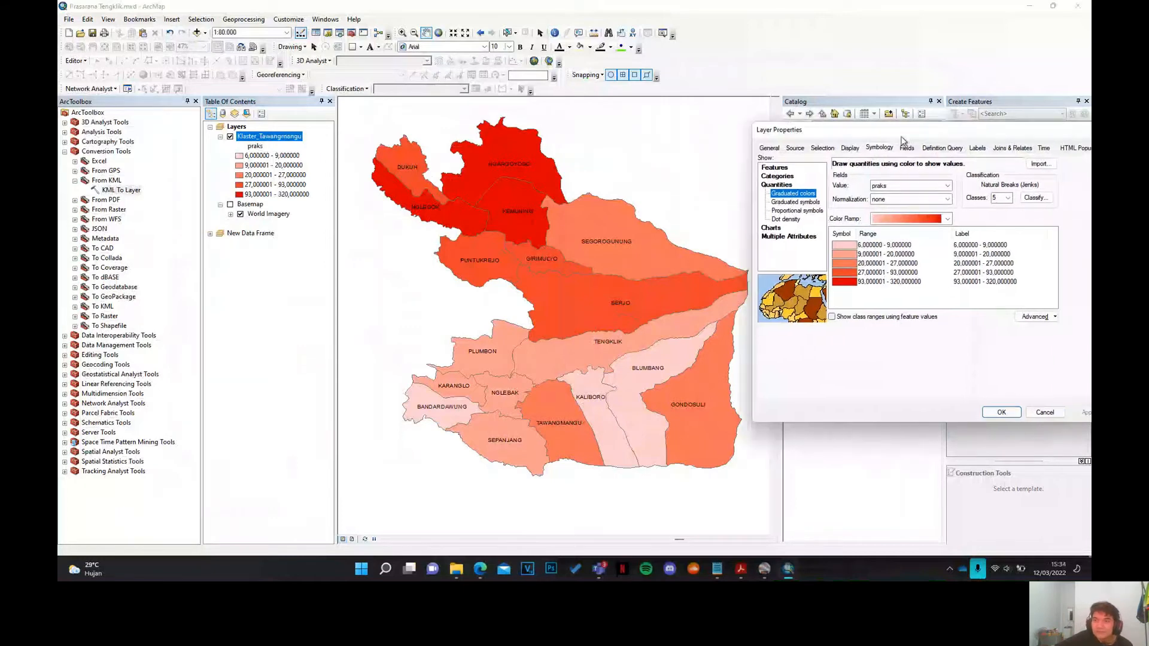
# - Set the symbology value to pdk normalized by Poddens and apply it to the map
pyautogui.click(948, 186)
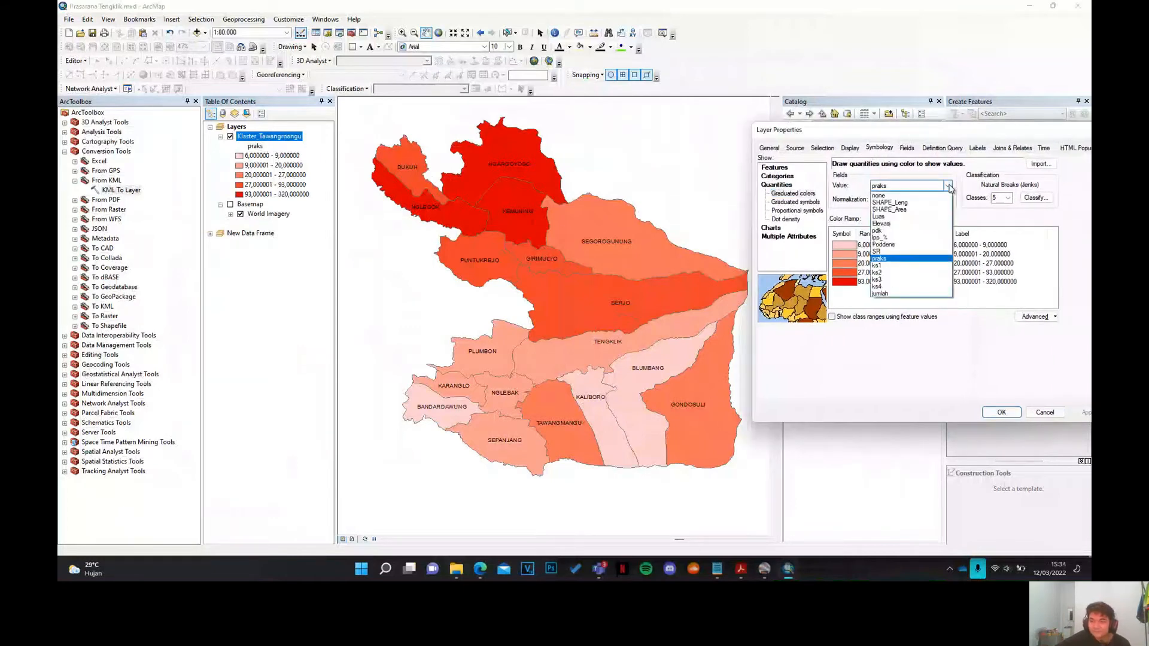
pyautogui.click(877, 231)
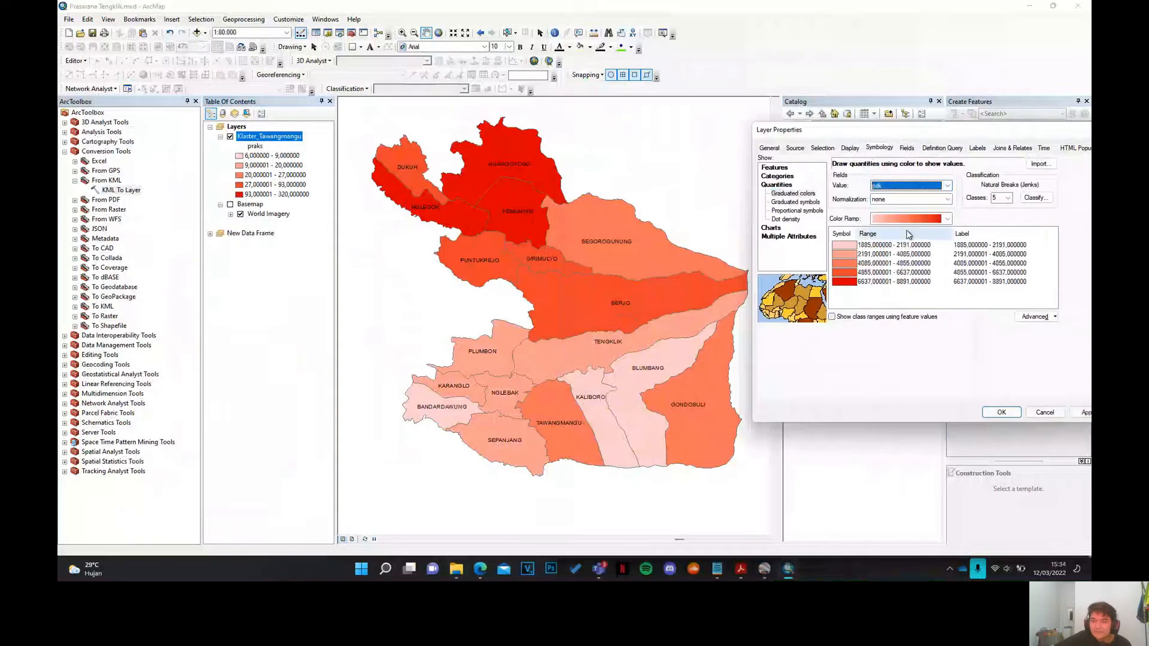
pyautogui.click(948, 200)
pyautogui.click(910, 273)
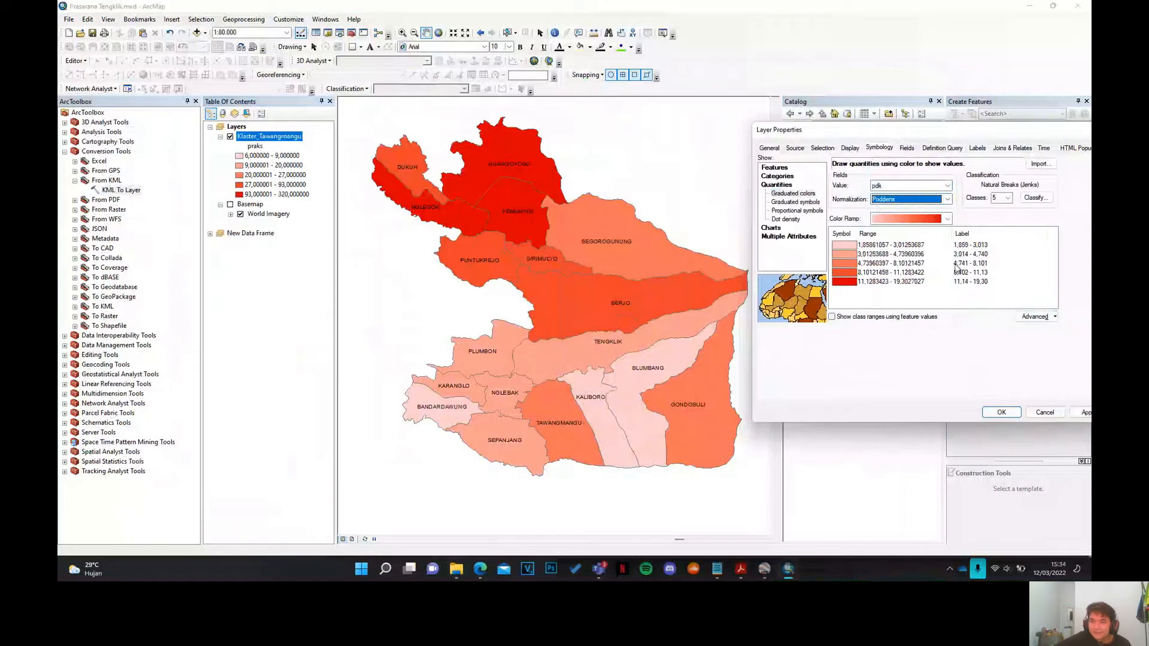
pyautogui.moveTo(943, 130); pyautogui.dragTo(702, 99)
pyautogui.click(802, 389)
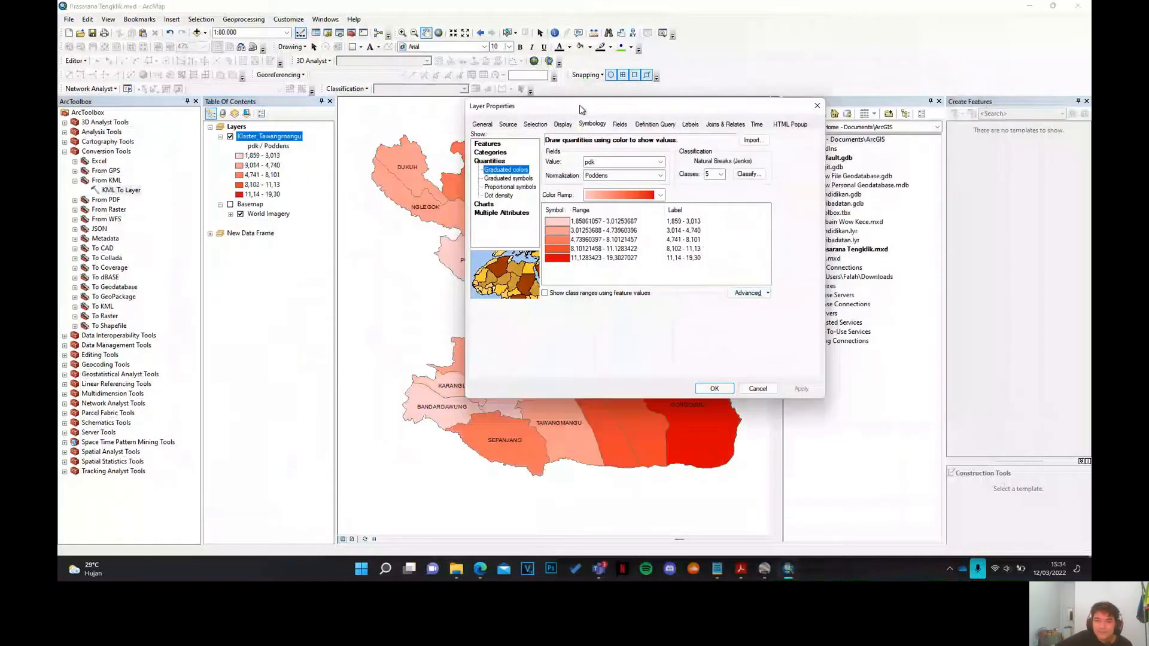
pyautogui.moveTo(580, 105); pyautogui.dragTo(946, 88)
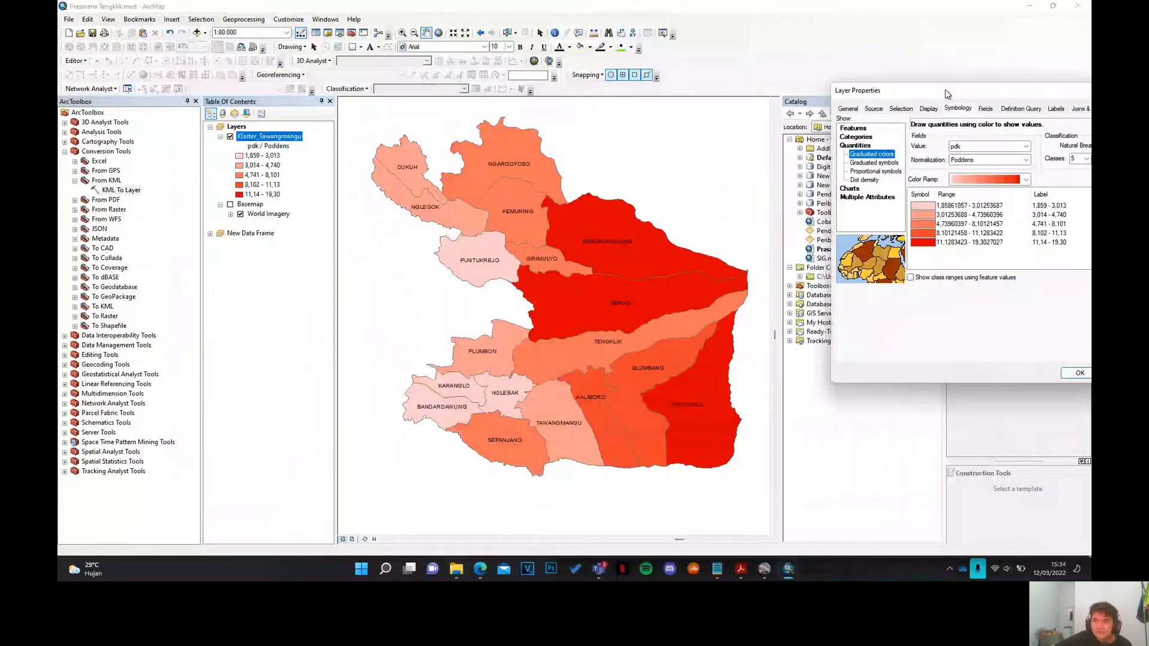
pyautogui.moveTo(946, 93); pyautogui.dragTo(858, 98)
# - Set normalization to none and the value field to Poddens, apply the symbology, and close the layer properties
pyautogui.click(936, 163)
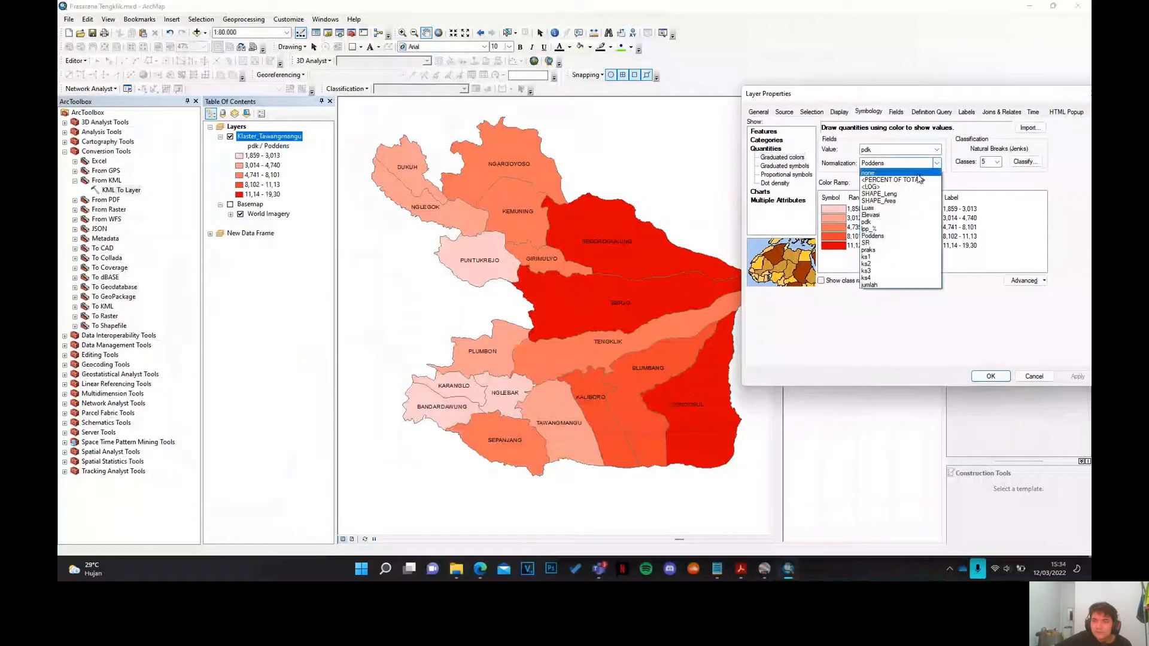
pyautogui.click(904, 173)
pyautogui.click(936, 150)
pyautogui.click(883, 210)
pyautogui.click(1077, 376)
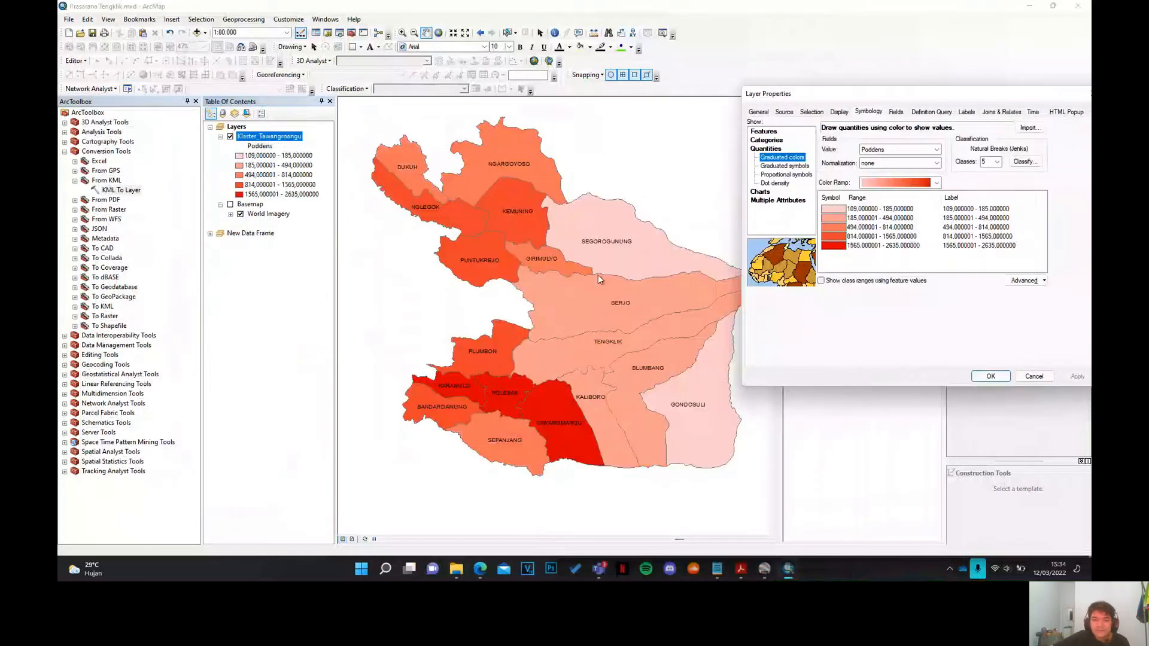
pyautogui.moveTo(831, 100); pyautogui.dragTo(869, 99)
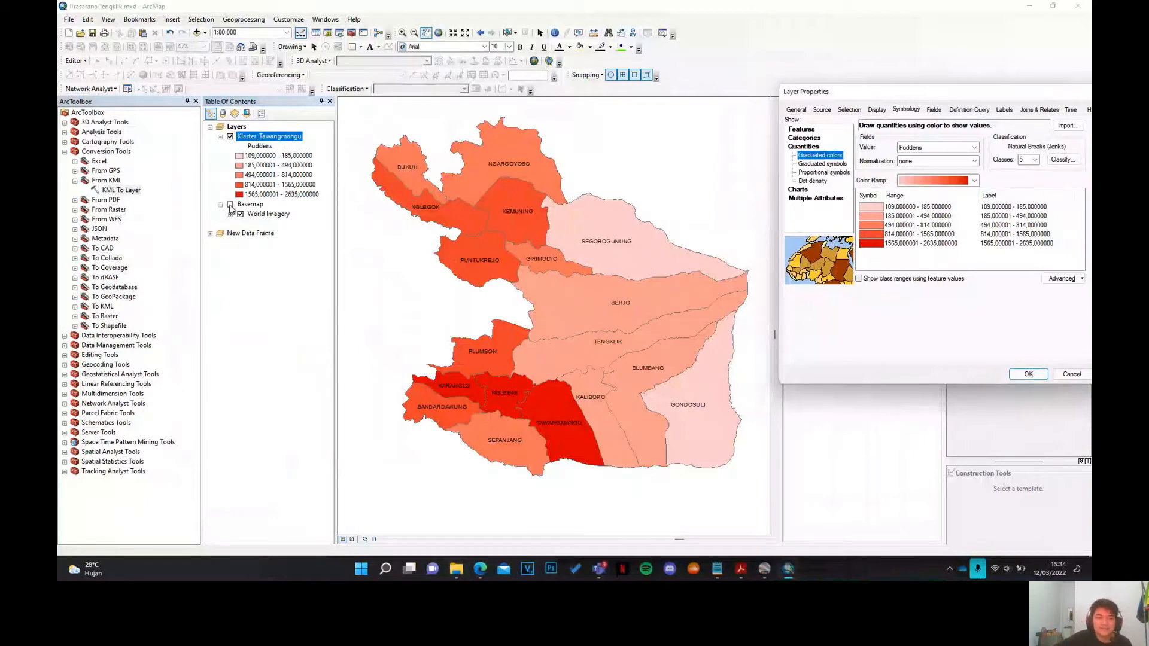
pyautogui.moveTo(886, 91); pyautogui.dragTo(706, 87)
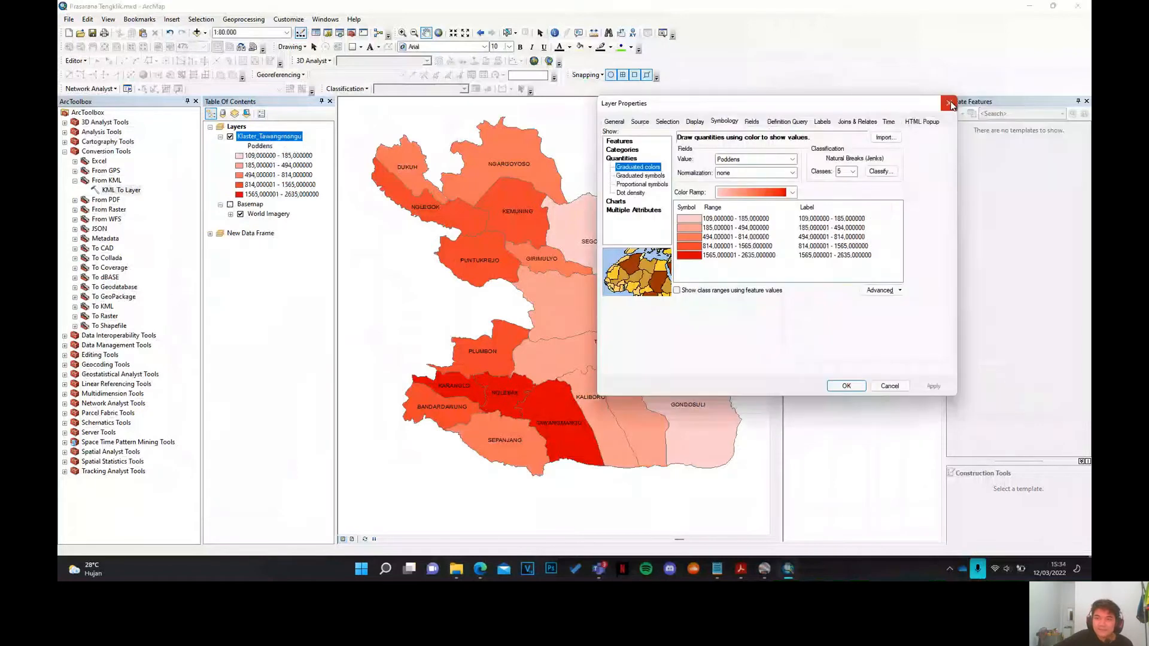
pyautogui.click(950, 101)
# - Turn on the Basemap group and compare the Poddens density classes of the villages with the surrounding satellite imagery
pyautogui.click(230, 205)
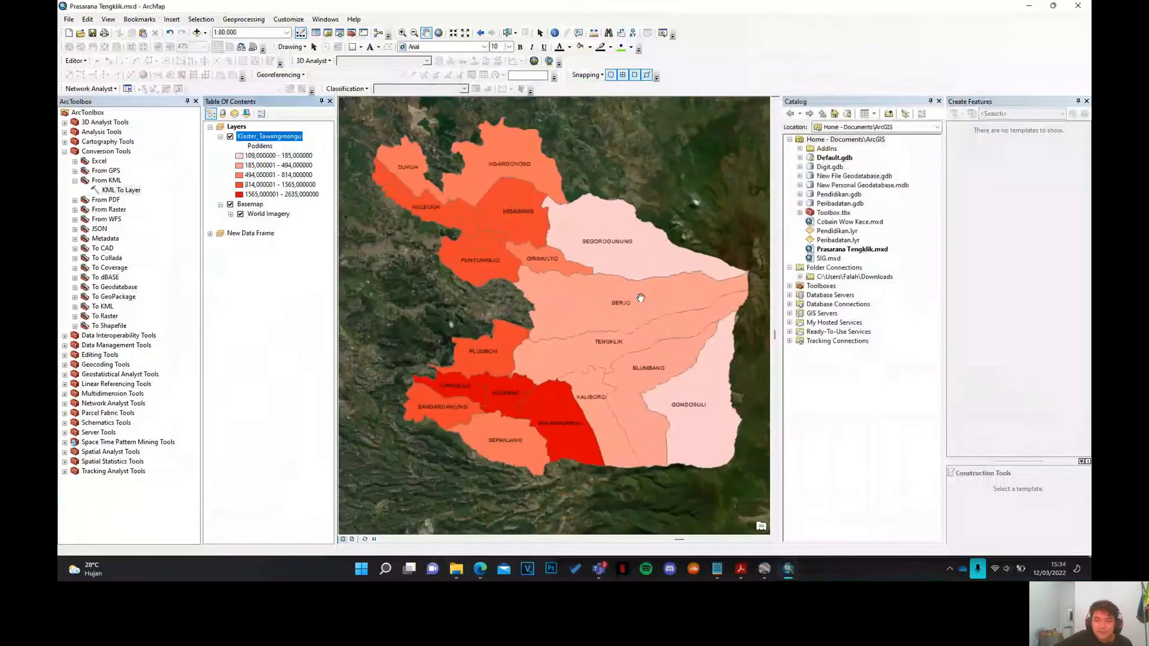
pyautogui.moveTo(678, 265); pyautogui.dragTo(654, 269)
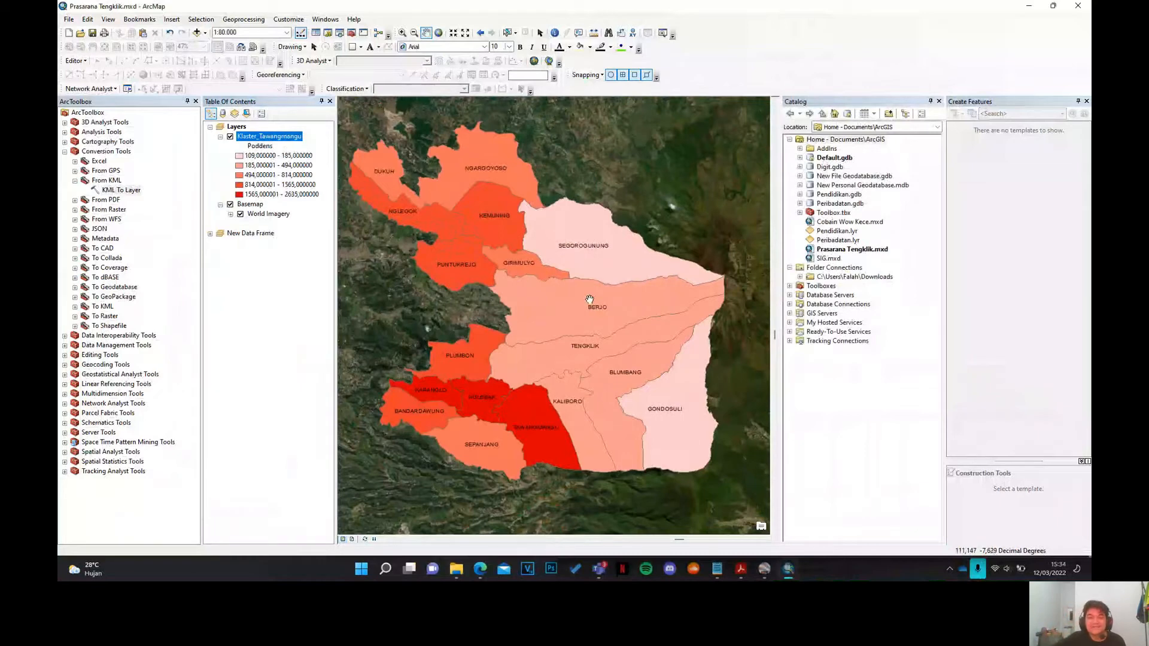
pyautogui.scroll(2, 589, 300)
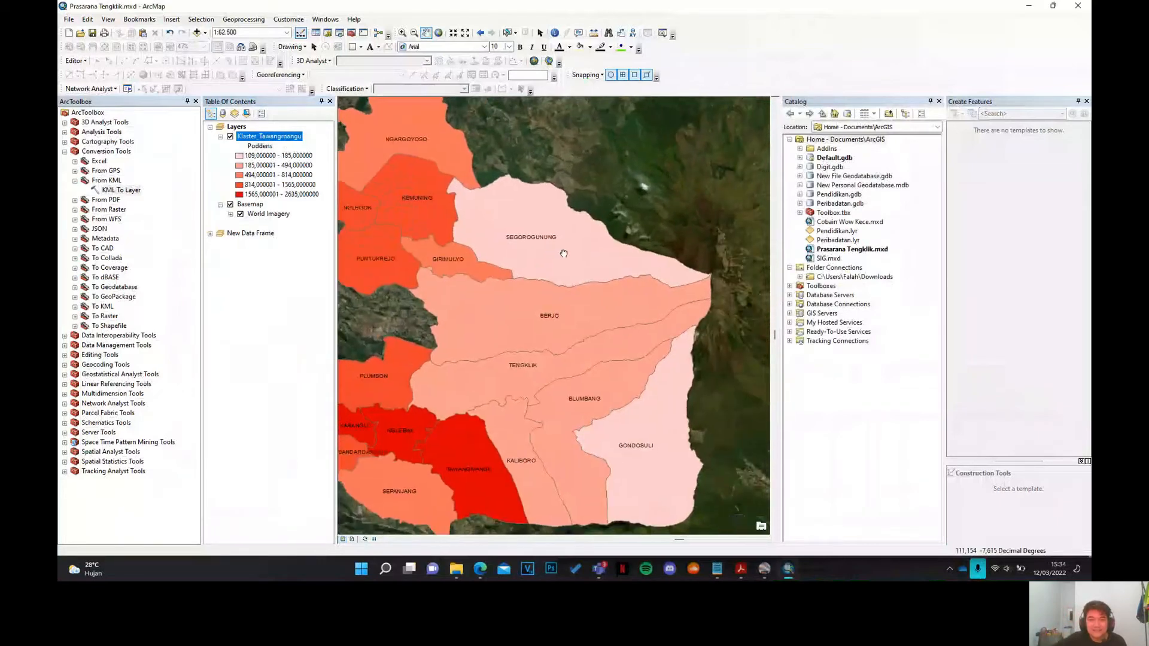
pyautogui.scroll(-2, 564, 254)
pyautogui.scroll(2, 465, 248)
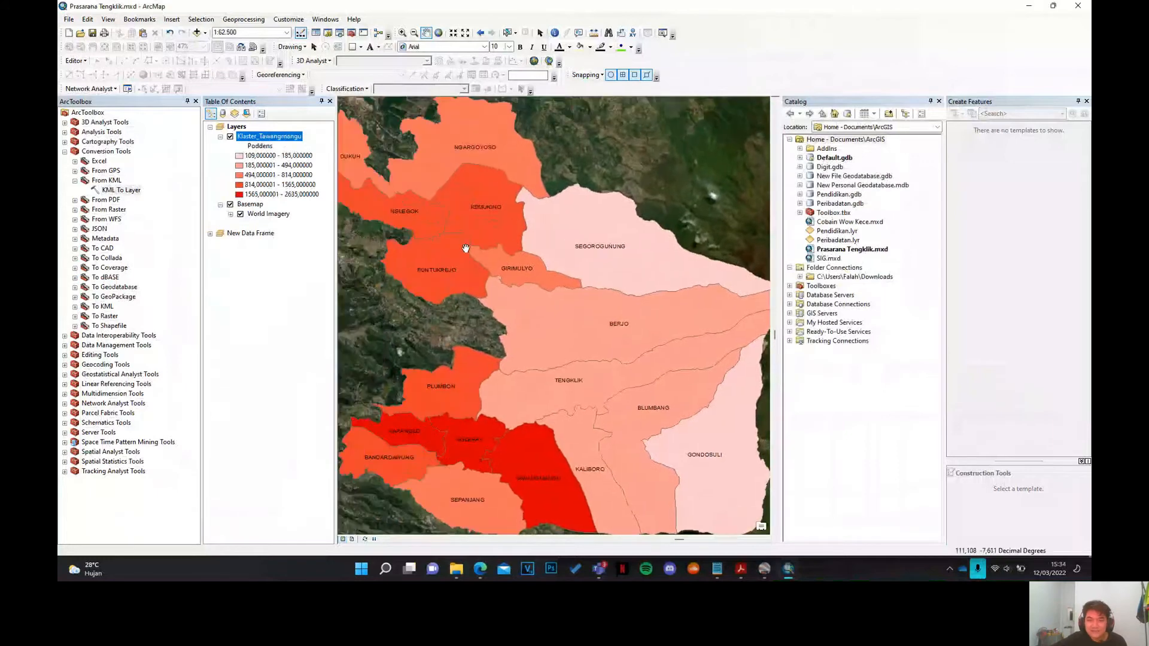
pyautogui.scroll(-1, 465, 247)
pyautogui.scroll(1, 476, 362)
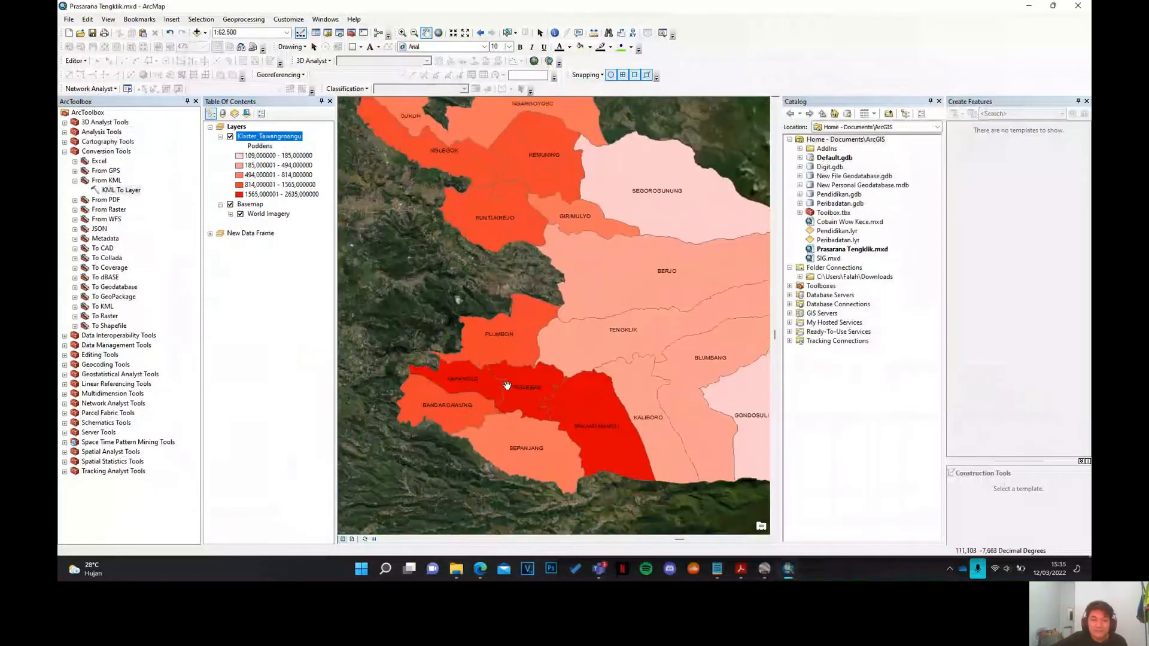
pyautogui.scroll(1, 506, 385)
pyautogui.scroll(-1, 544, 443)
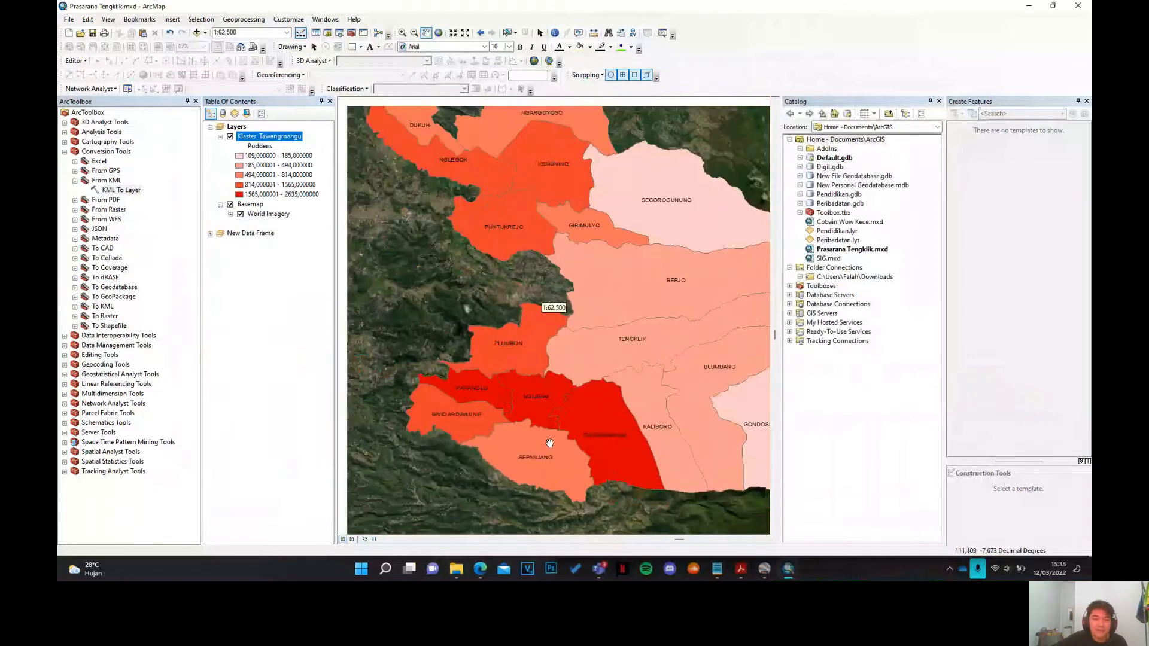
pyautogui.moveTo(545, 357); pyautogui.dragTo(546, 326)
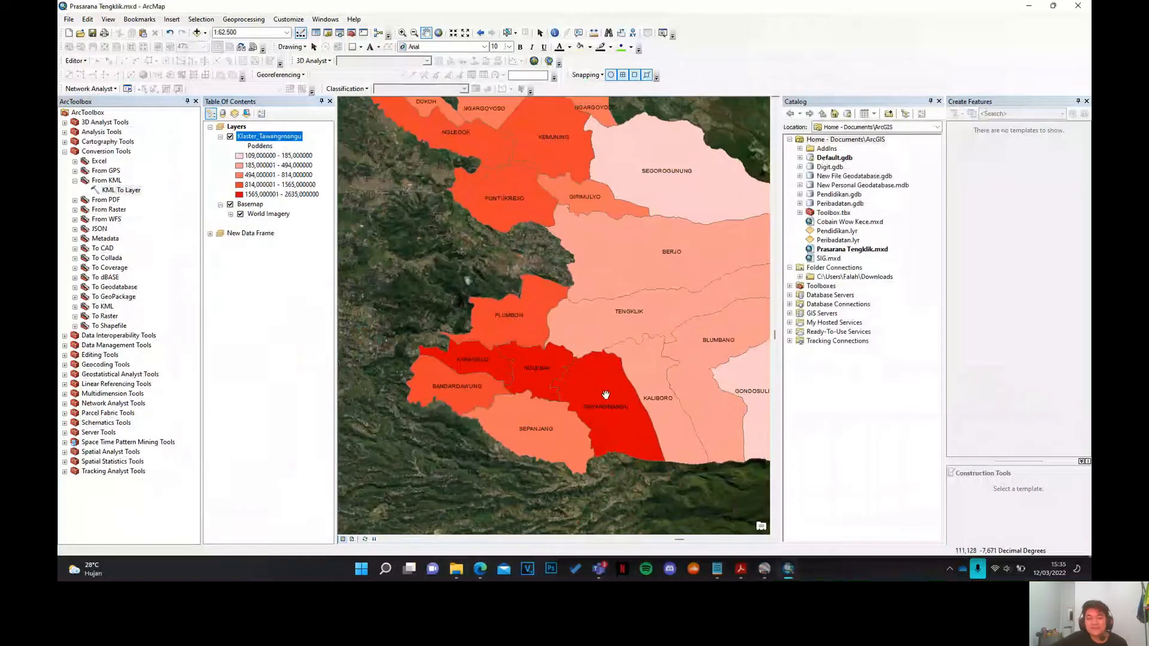
pyautogui.moveTo(605, 395); pyautogui.dragTo(598, 377)
pyautogui.scroll(1, 593, 419)
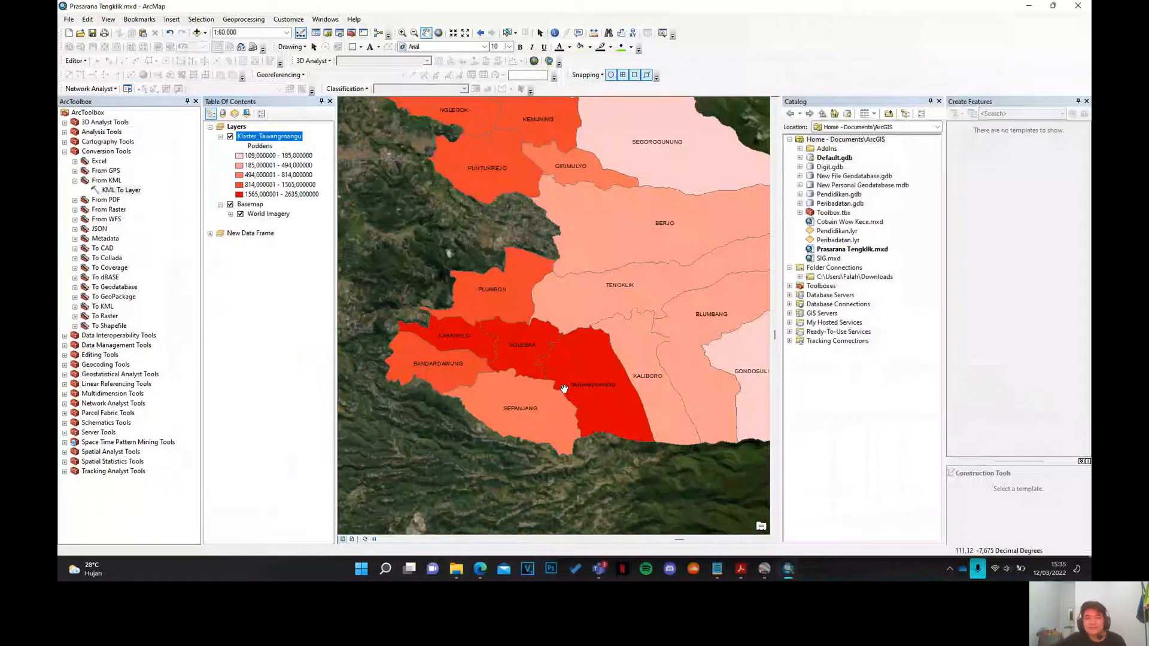
pyautogui.moveTo(559, 379); pyautogui.dragTo(550, 342)
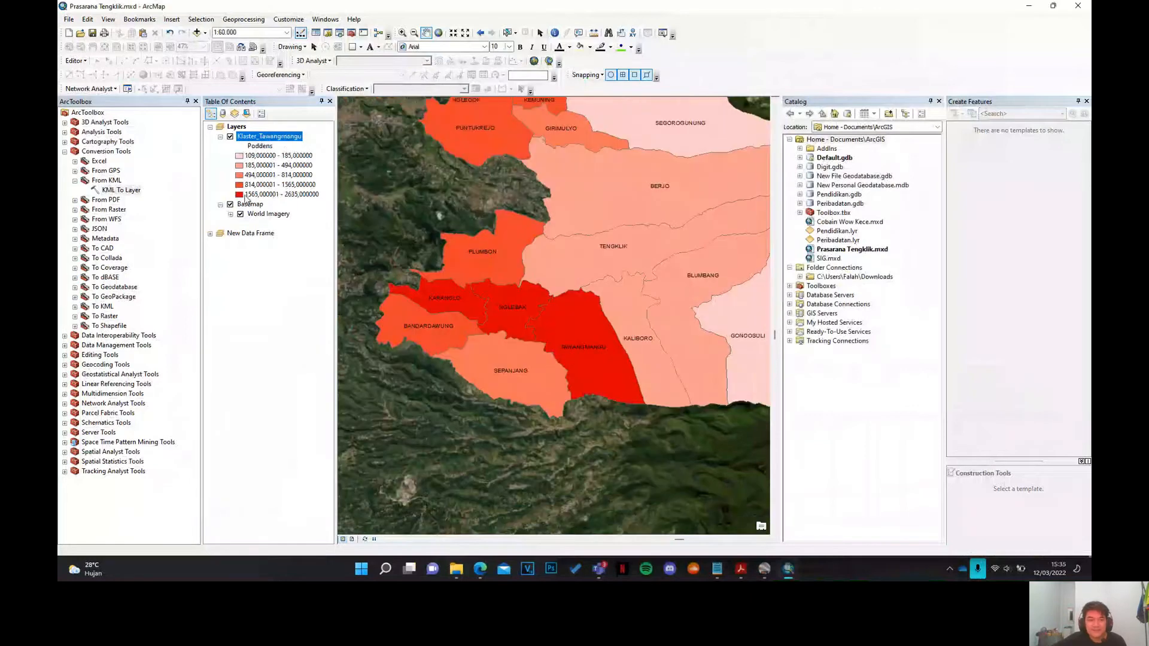
# - Hide the Klaster_Tawangmangu layer and examine the settlement areas on the satellite imagery around Tawangmangu
pyautogui.click(230, 137)
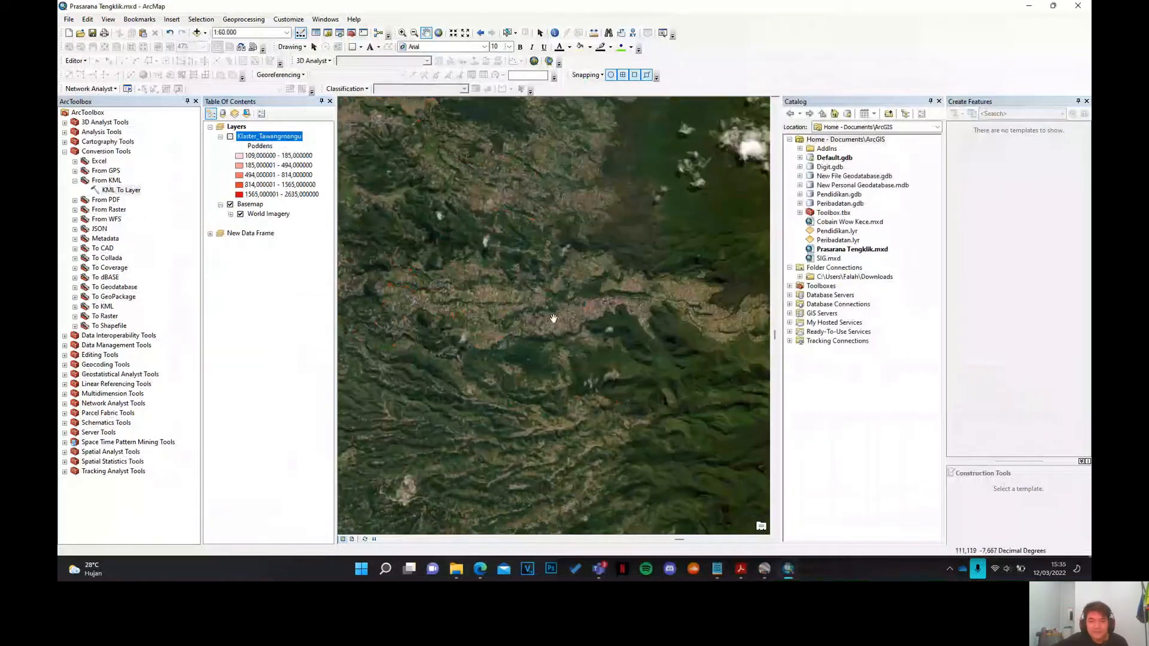
pyautogui.scroll(3, 563, 322)
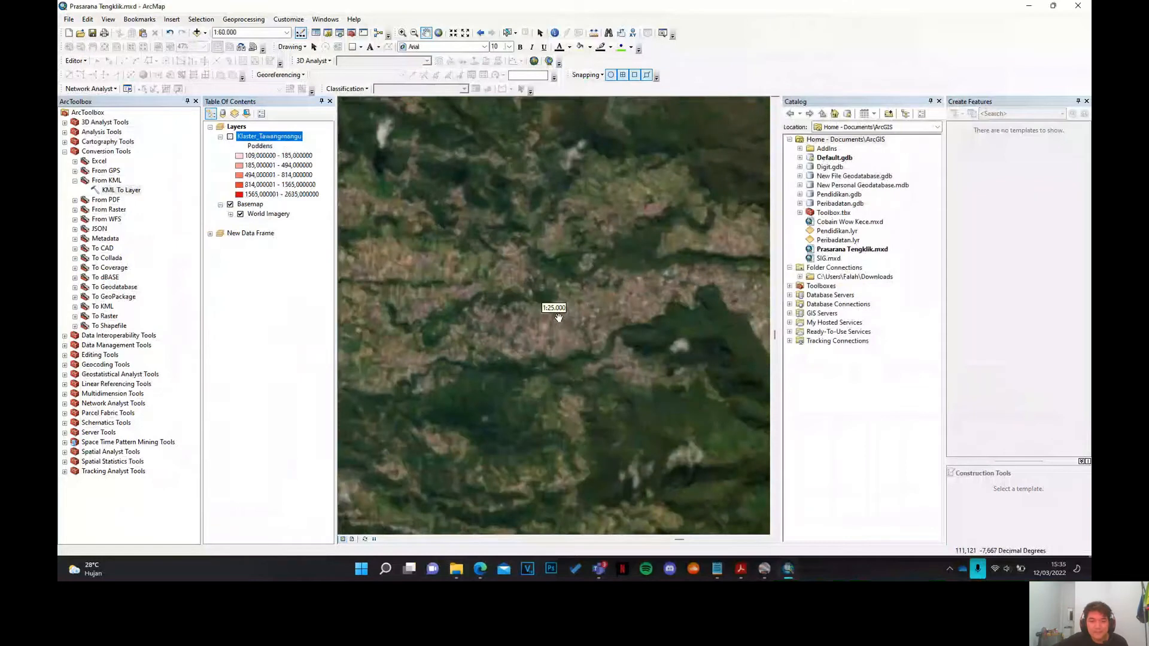
pyautogui.scroll(-3, 547, 323)
# - Turn off the Basemap group and its World Imagery layer, and show the Klaster_Tawangmangu layer again
pyautogui.click(229, 205)
pyautogui.click(229, 137)
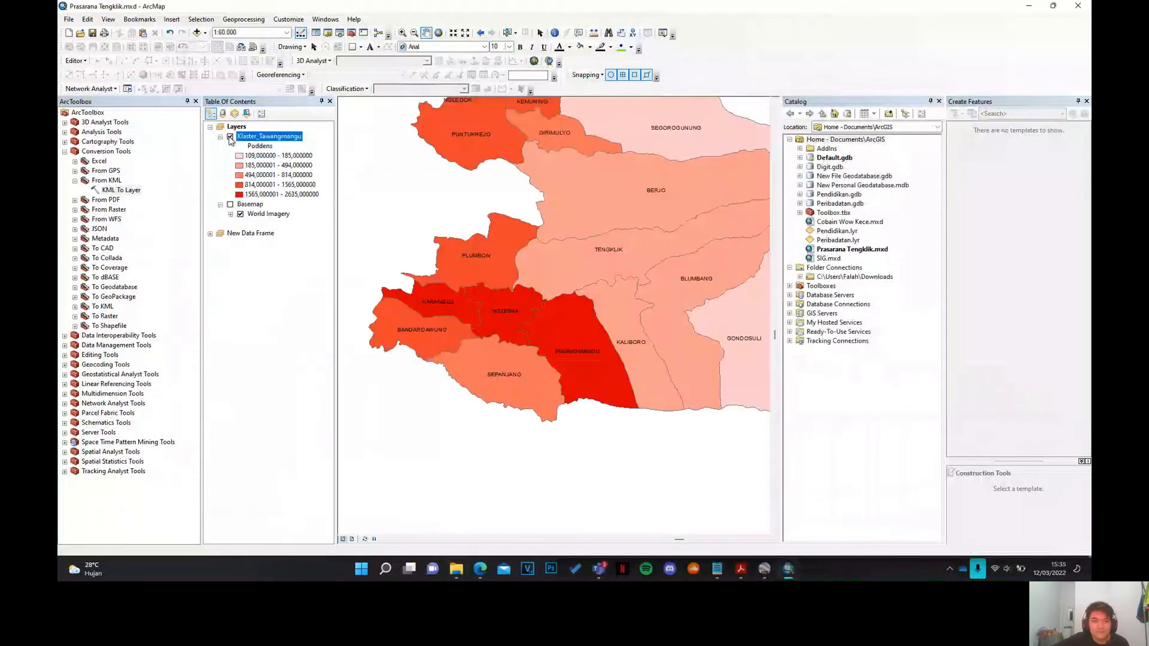
pyautogui.scroll(-1, 519, 220)
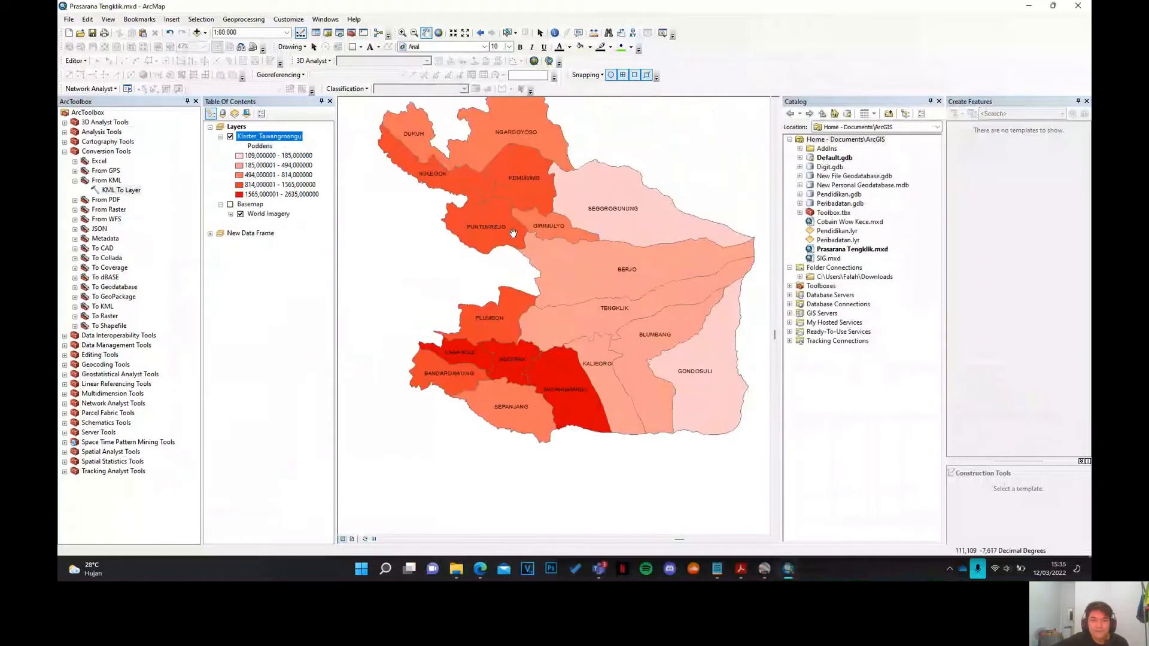
pyautogui.moveTo(500, 241); pyautogui.dragTo(501, 258)
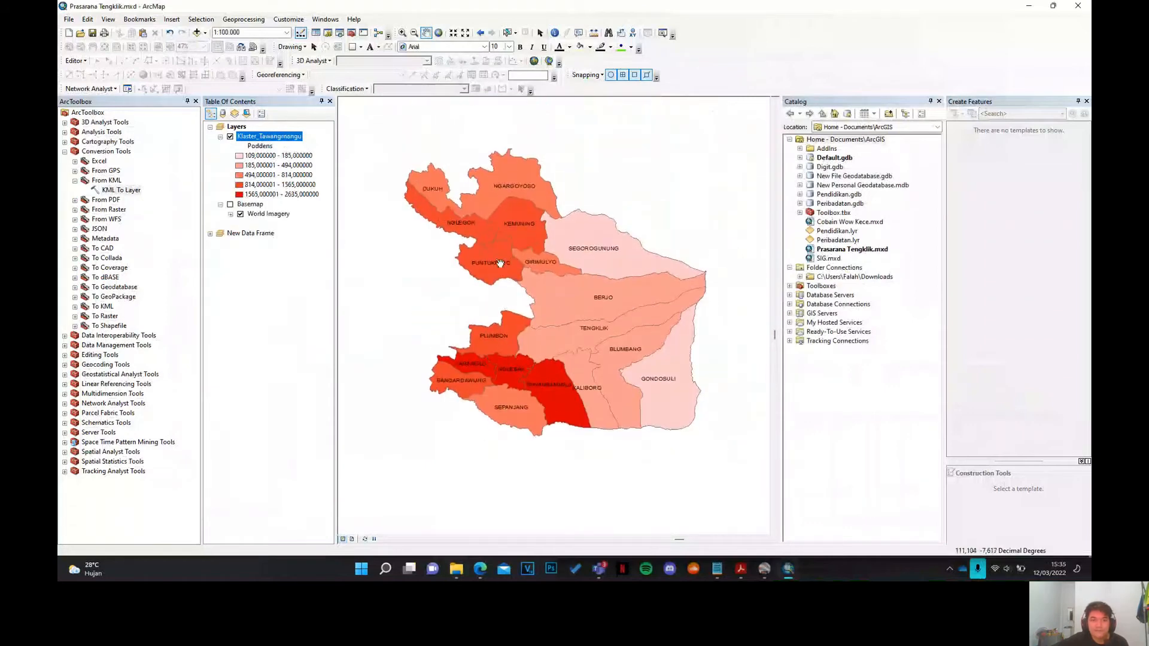
pyautogui.click(240, 214)
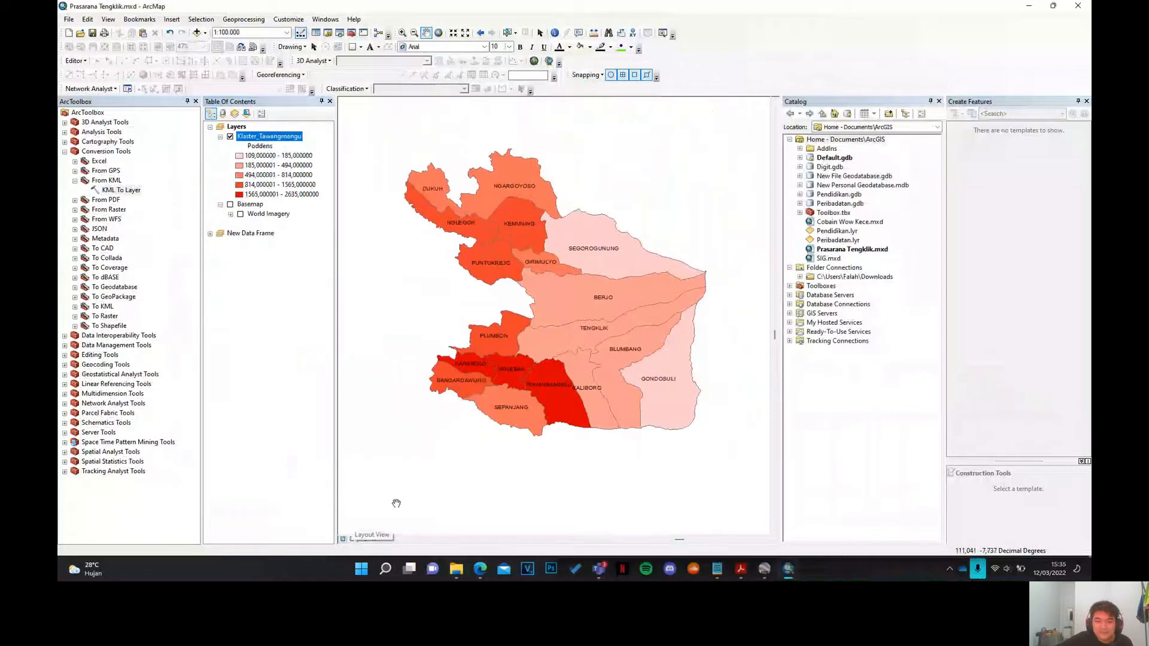
# - Switch from the data view to the page layout and select the main map data frame
pyautogui.moveTo(501, 249); pyautogui.dragTo(498, 263)
pyautogui.scroll(1, 465, 282)
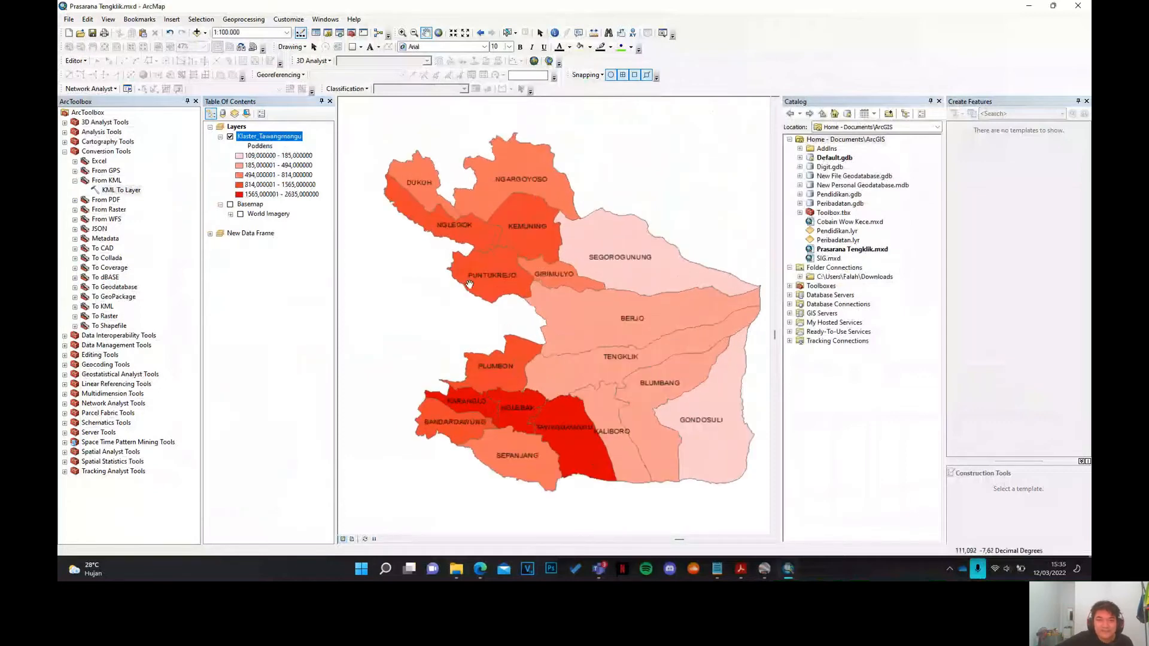
pyautogui.click(352, 539)
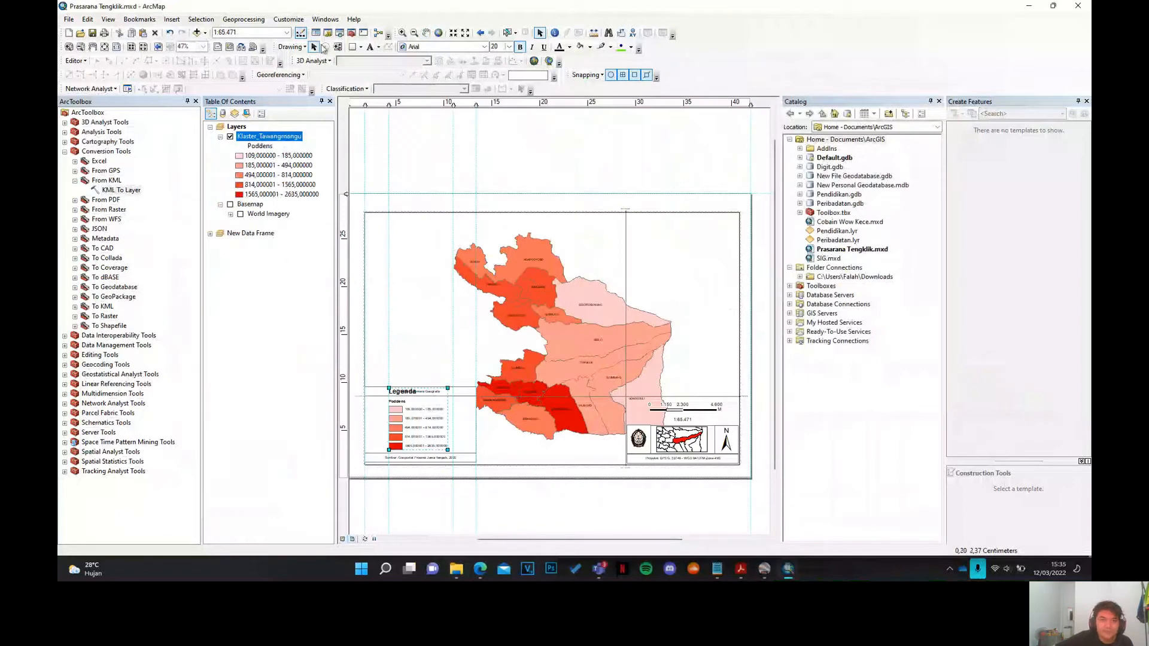
pyautogui.click(512, 283)
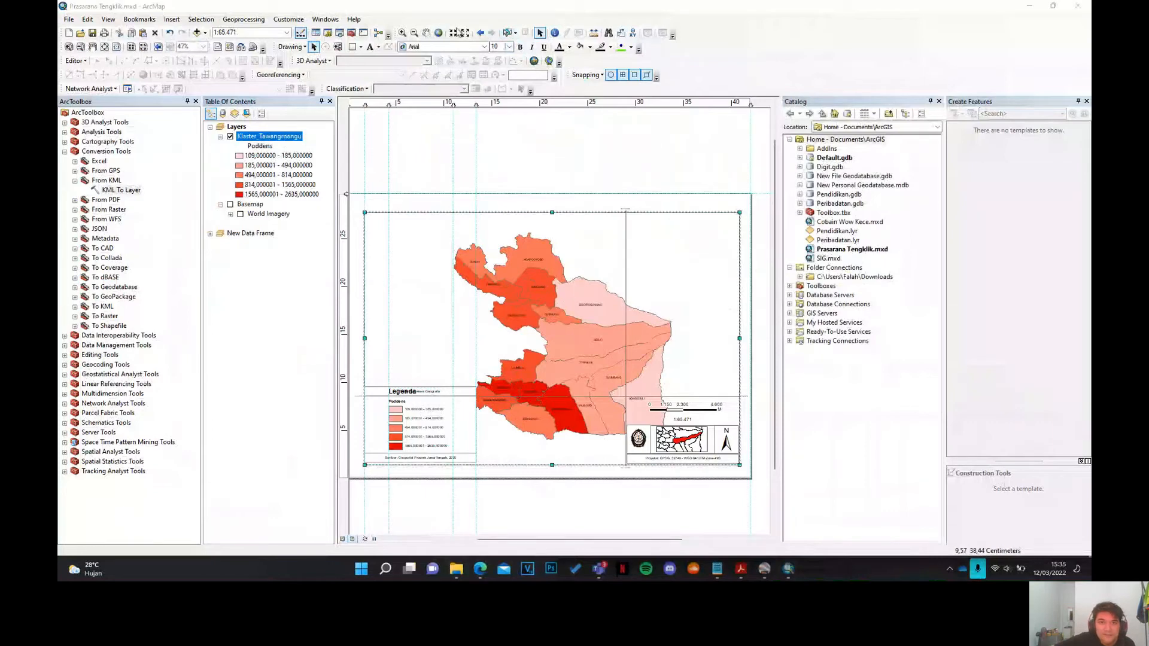
pyautogui.doubleClick(265, 11)
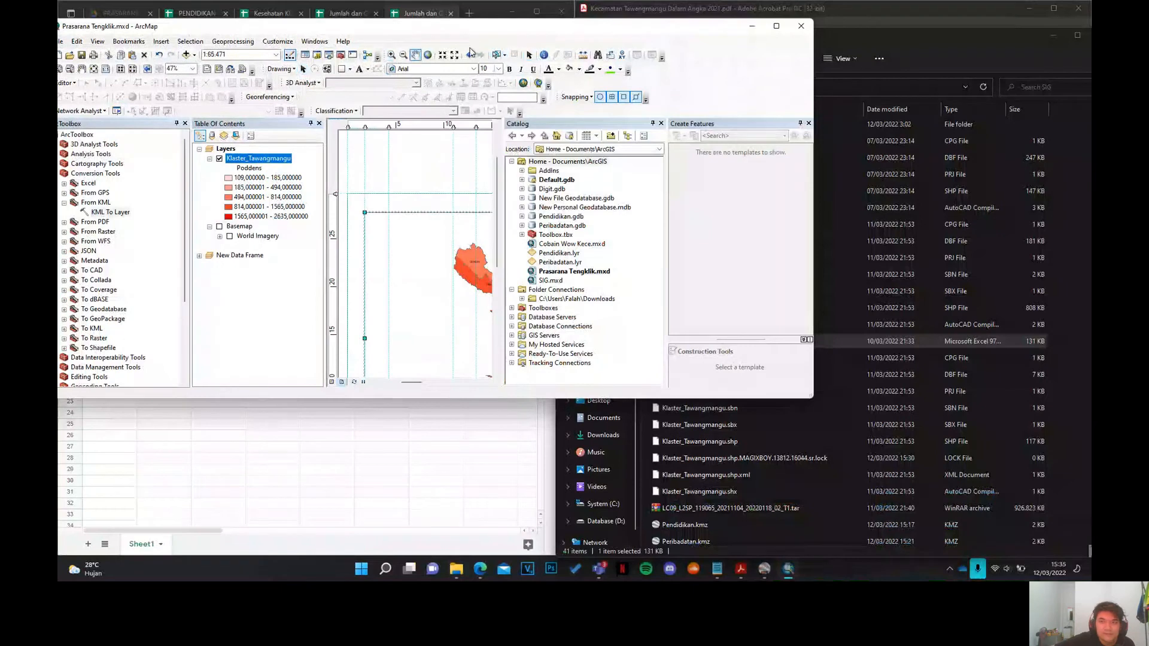
pyautogui.click(776, 27)
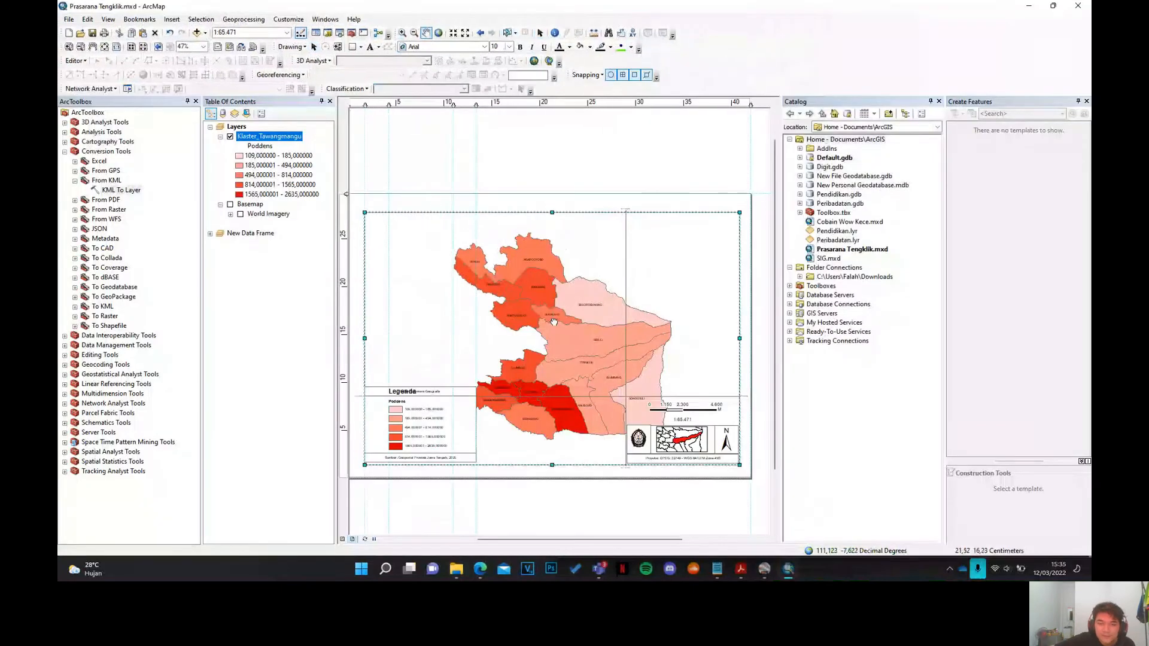
# - Set the main map scale to 1:80.000 and reposition the villages in the data frame, clear of the legend and scale bar
pyautogui.click(256, 31)
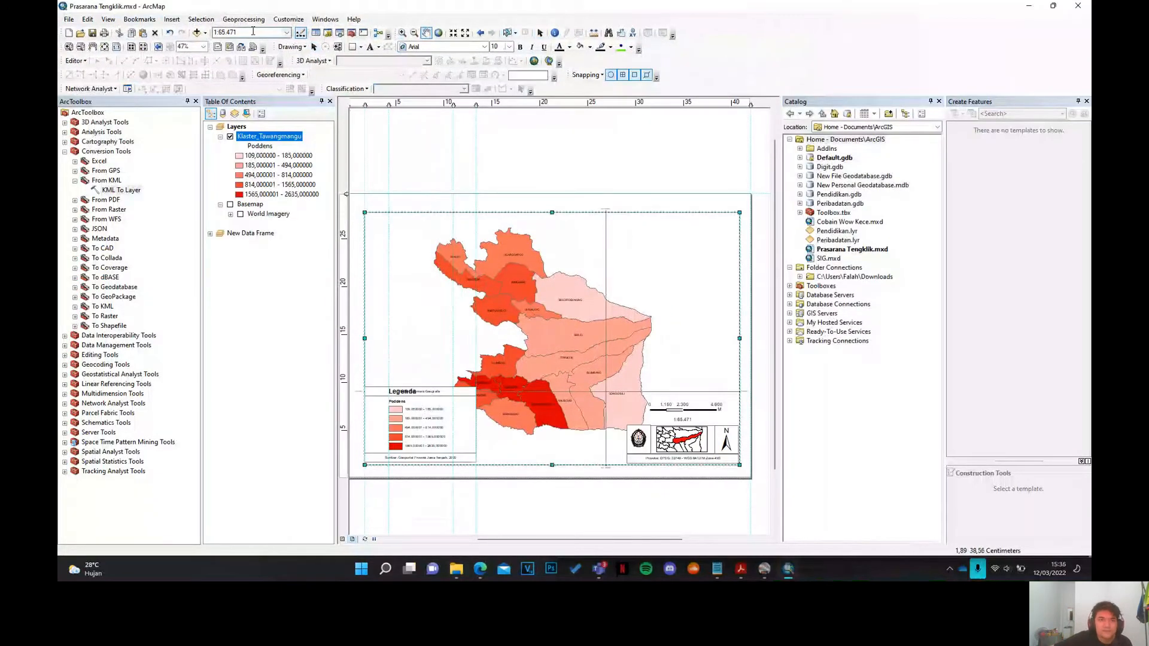
pyautogui.click(245, 32)
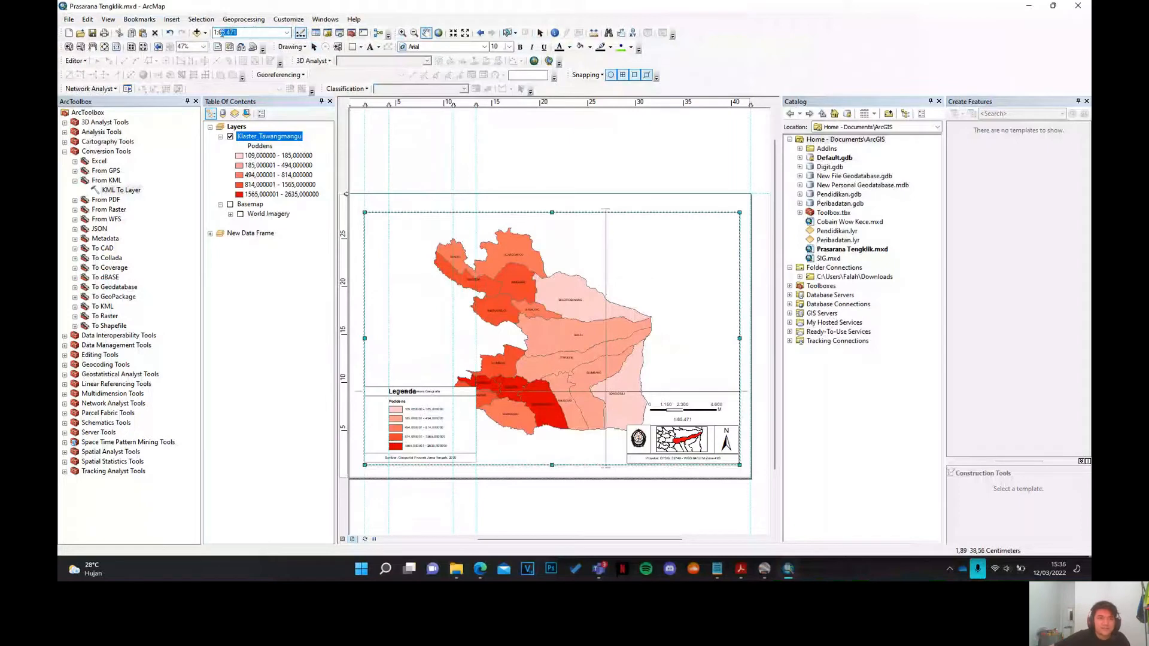
pyautogui.write('80.000')
pyautogui.press('Return')
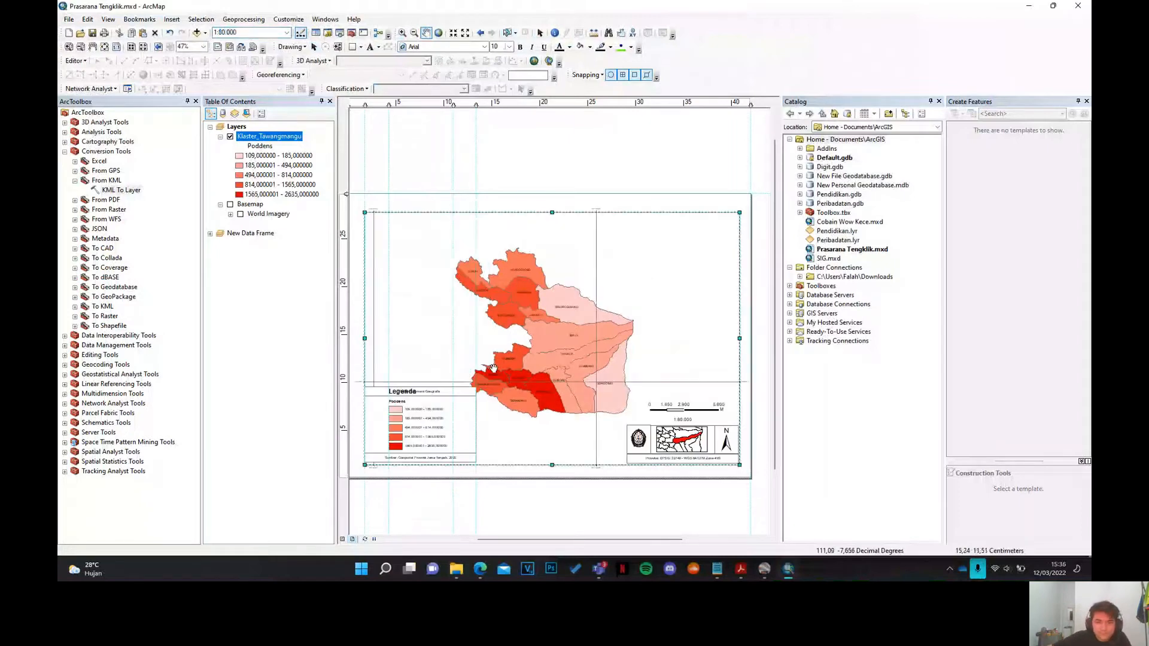
pyautogui.moveTo(510, 362); pyautogui.dragTo(506, 344)
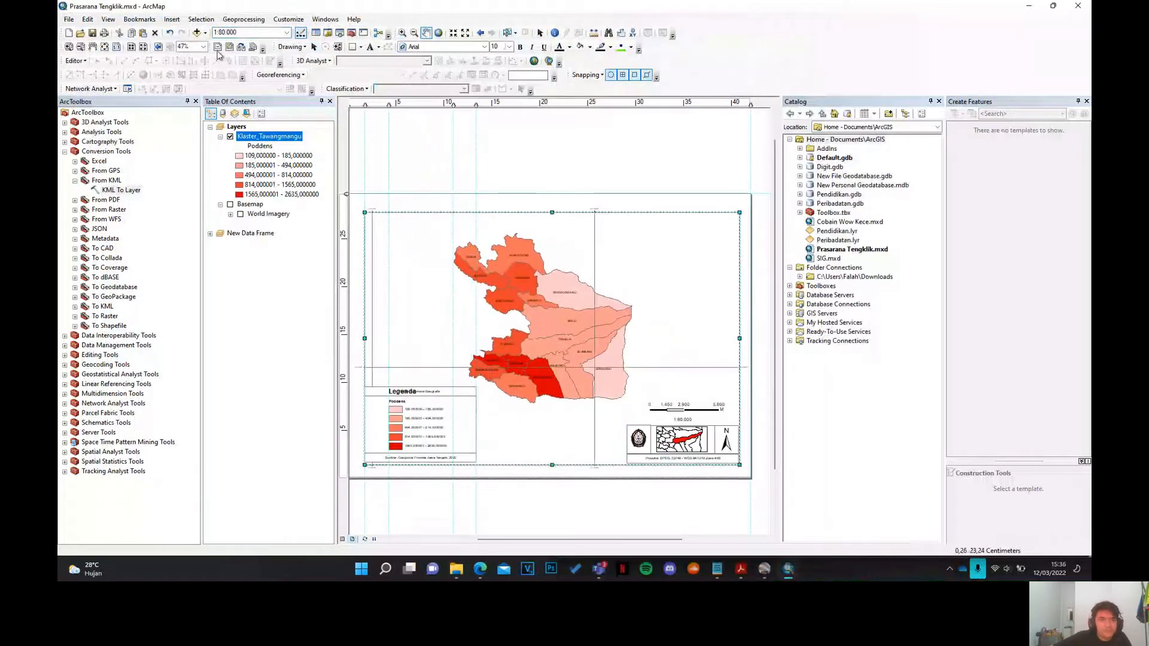
# - Move the legend slightly down and to the left within the legend box of the map layout
pyautogui.click(313, 47)
pyautogui.scroll(-1, 401, 448)
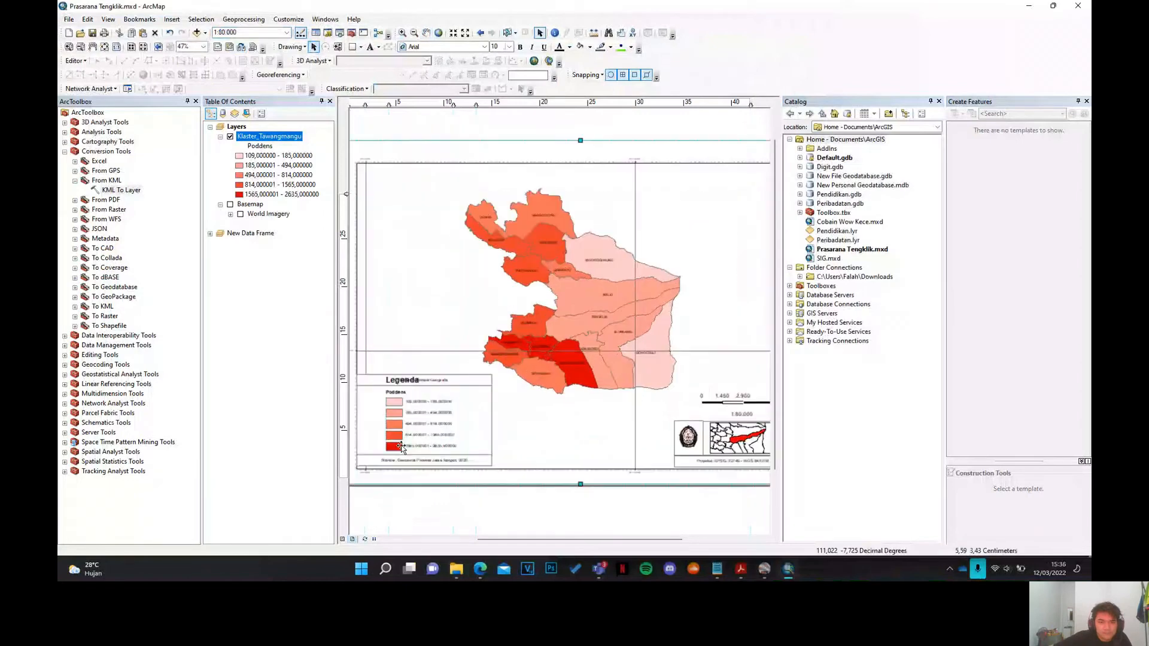
pyautogui.scroll(-1, 401, 448)
pyautogui.click(399, 409)
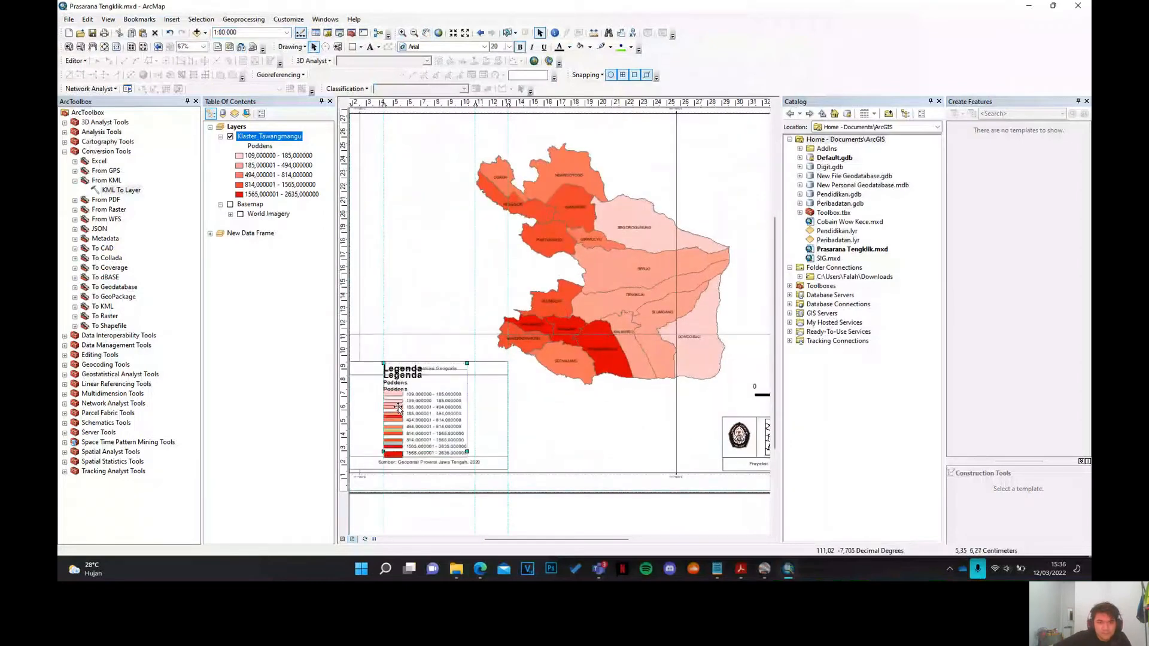
pyautogui.moveTo(397, 408); pyautogui.dragTo(385, 407)
# - Rename the Poddens heading of the Klaster_Tawangmangu layer as "Kepadatan Penduduk"
pyautogui.click(261, 146)
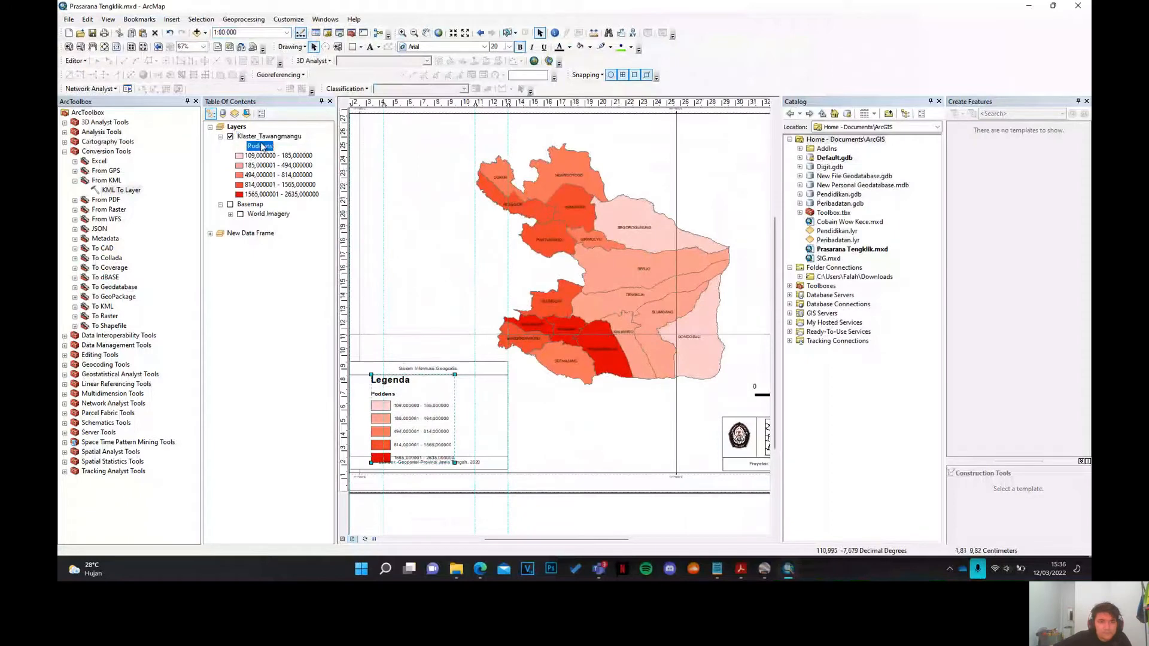
pyautogui.click(261, 146)
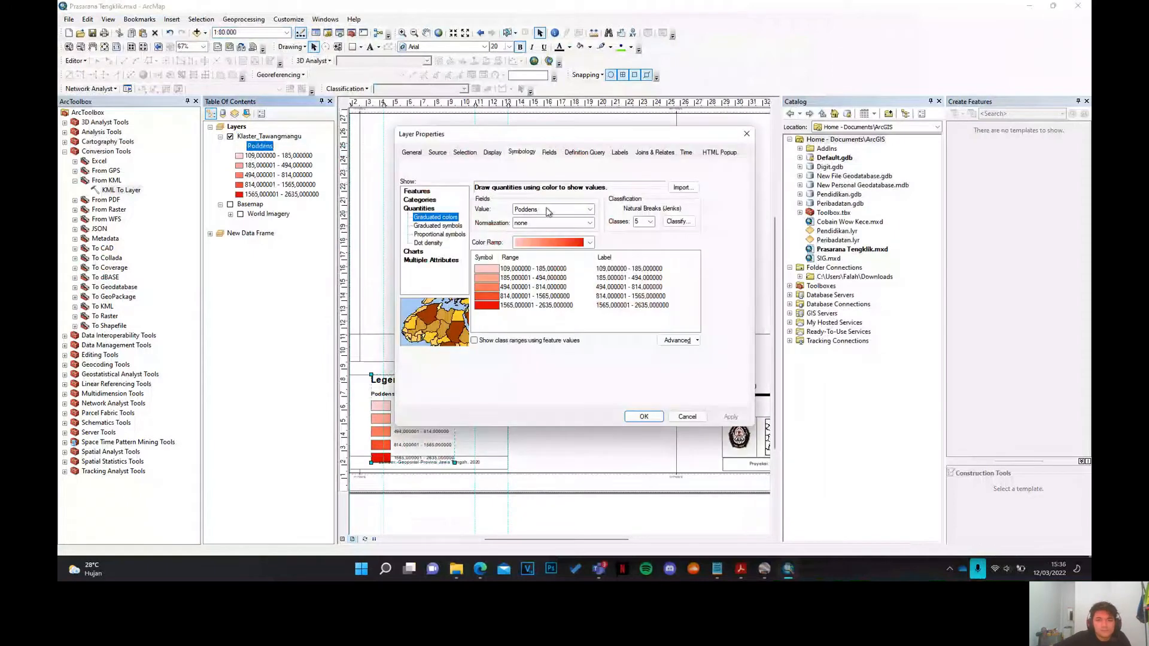
pyautogui.click(747, 134)
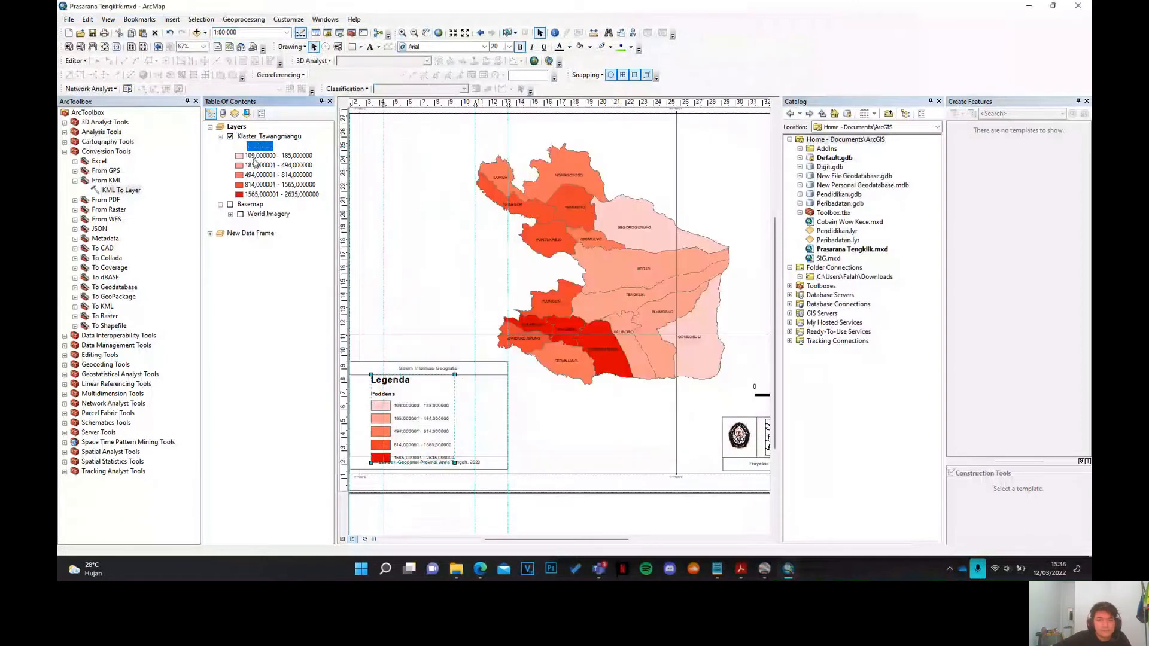
pyautogui.write('Kepadatan Pendudu')
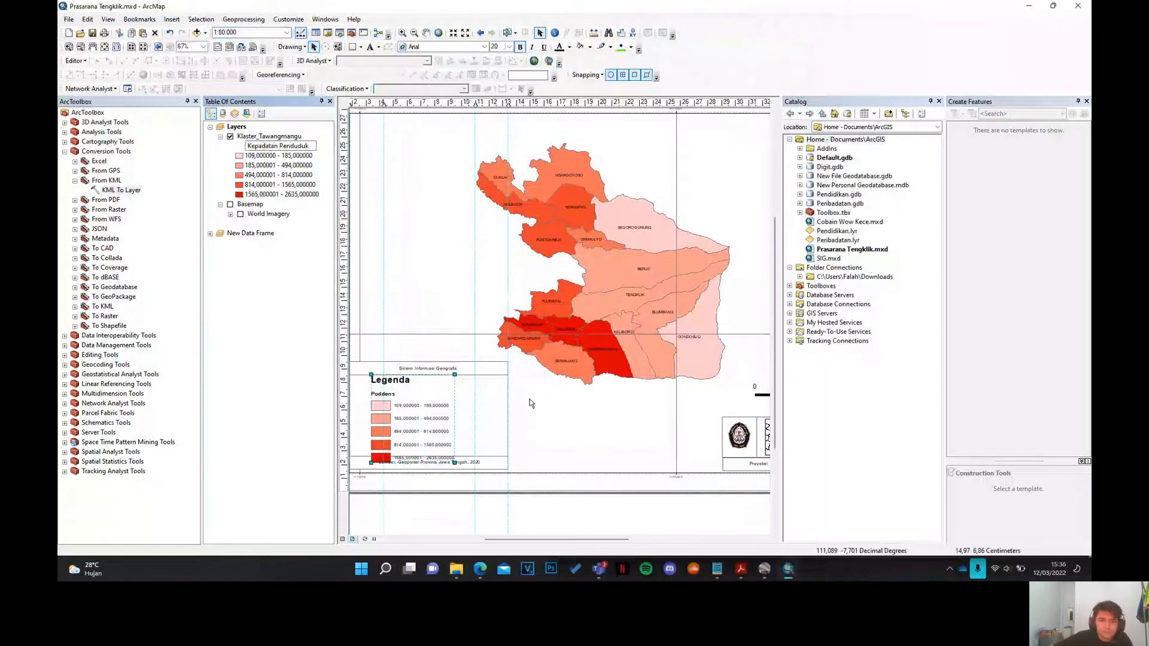
pyautogui.write('k')
pyautogui.press('Return')
# - Examine the layout legend's general, item, layout, frame, and size and position settings
pyautogui.click(402, 413)
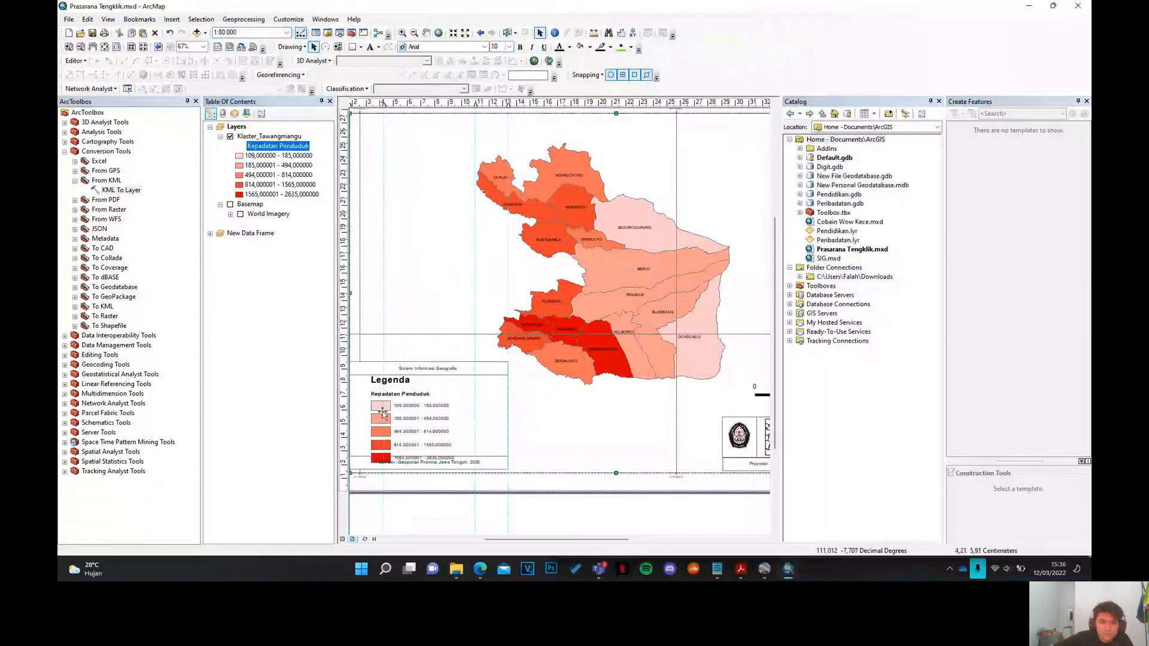
pyautogui.rightClick(374, 413)
pyautogui.click(398, 405)
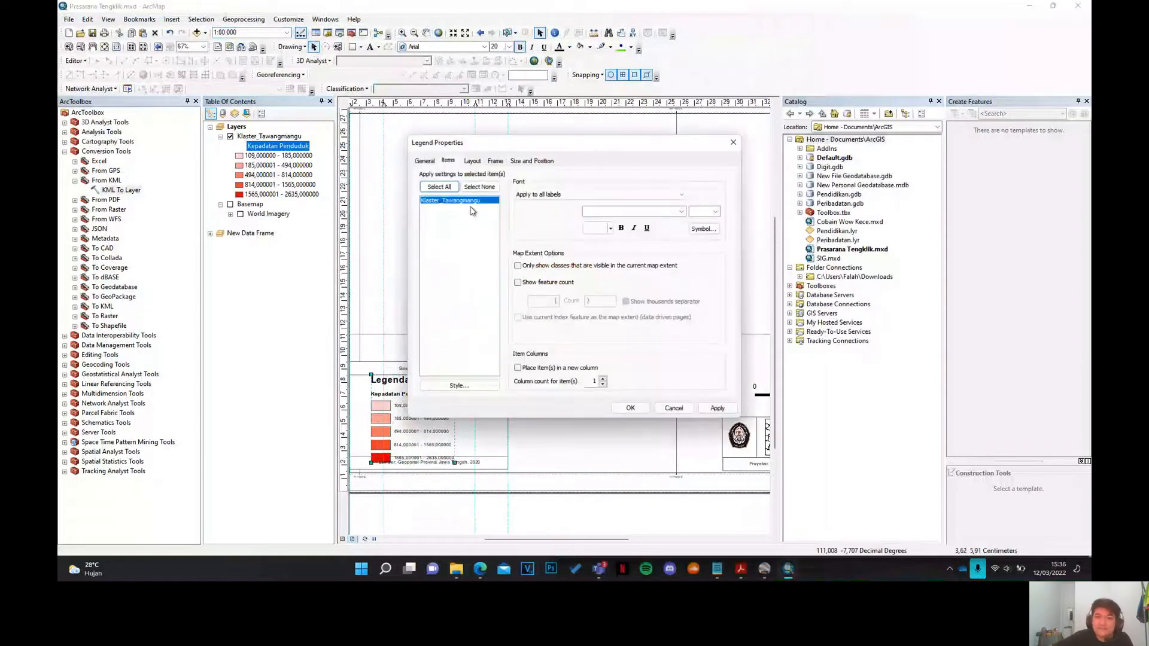
pyautogui.click(472, 162)
pyautogui.click(495, 161)
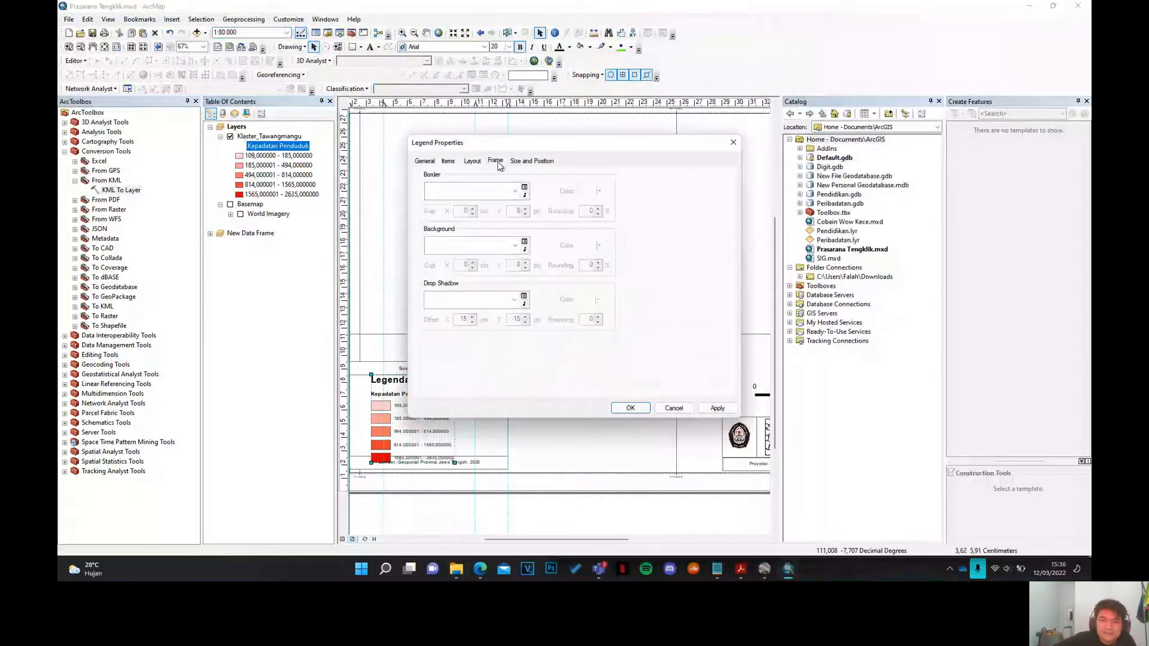
pyautogui.click(446, 163)
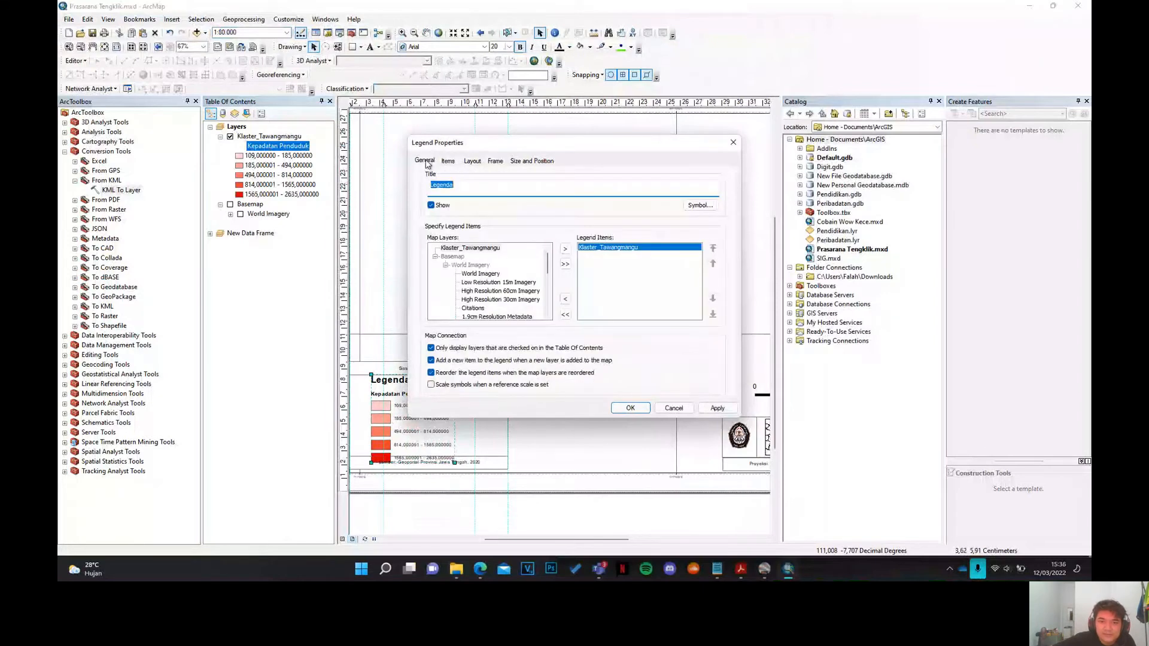
pyautogui.click(476, 162)
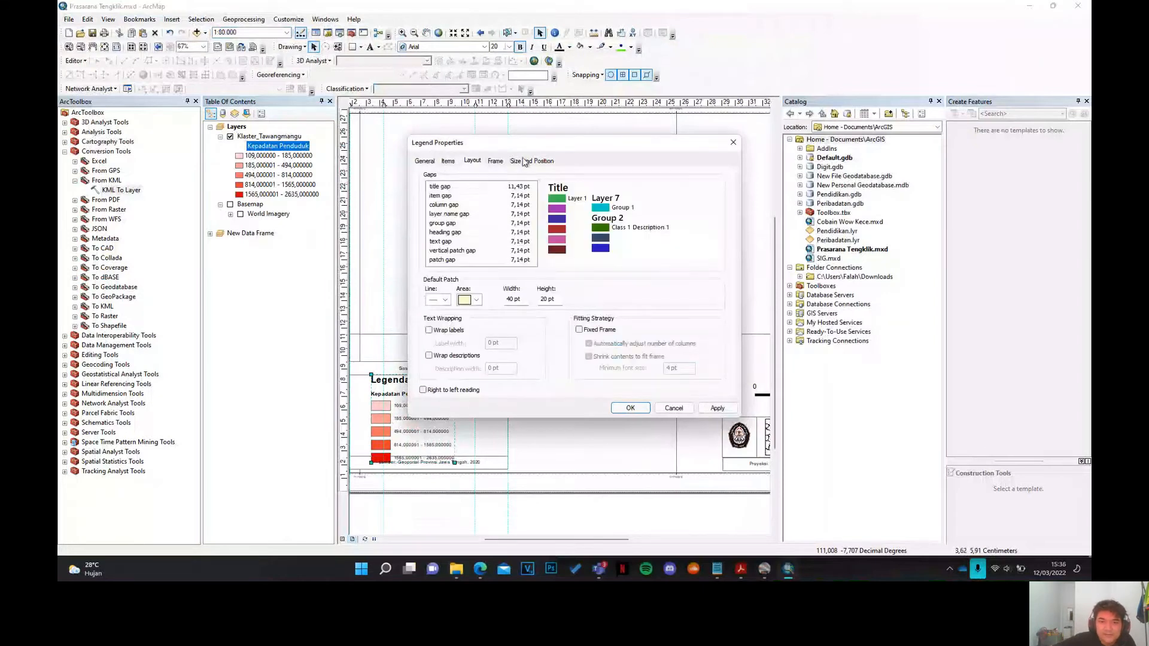
pyautogui.click(525, 161)
pyautogui.click(496, 162)
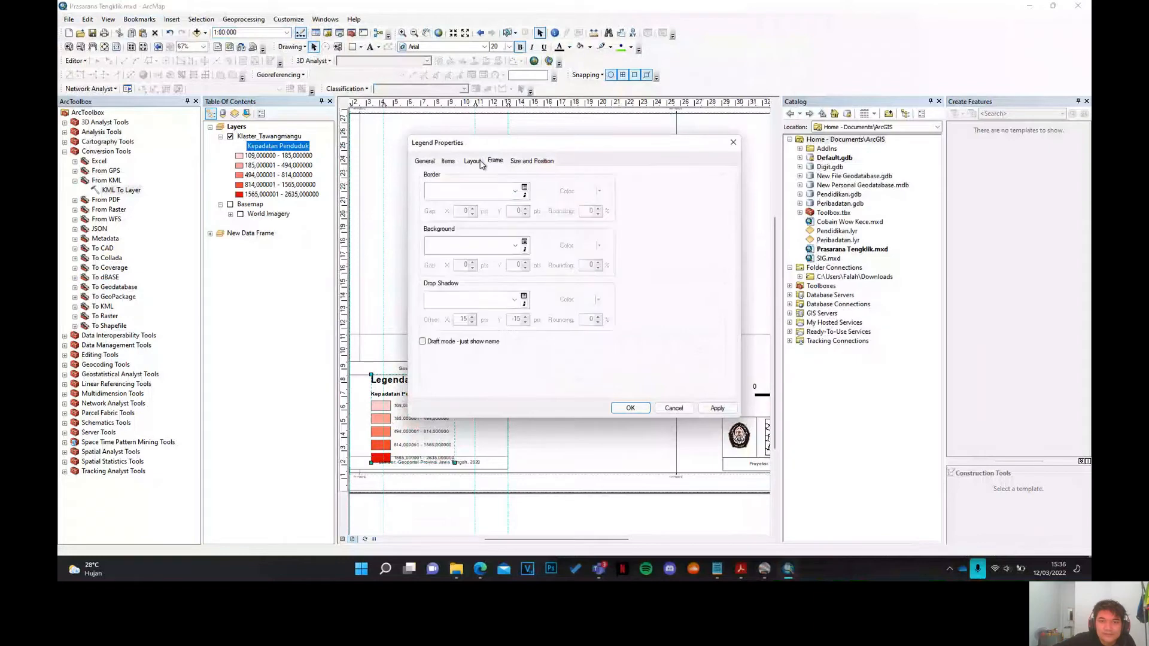
pyautogui.click(473, 161)
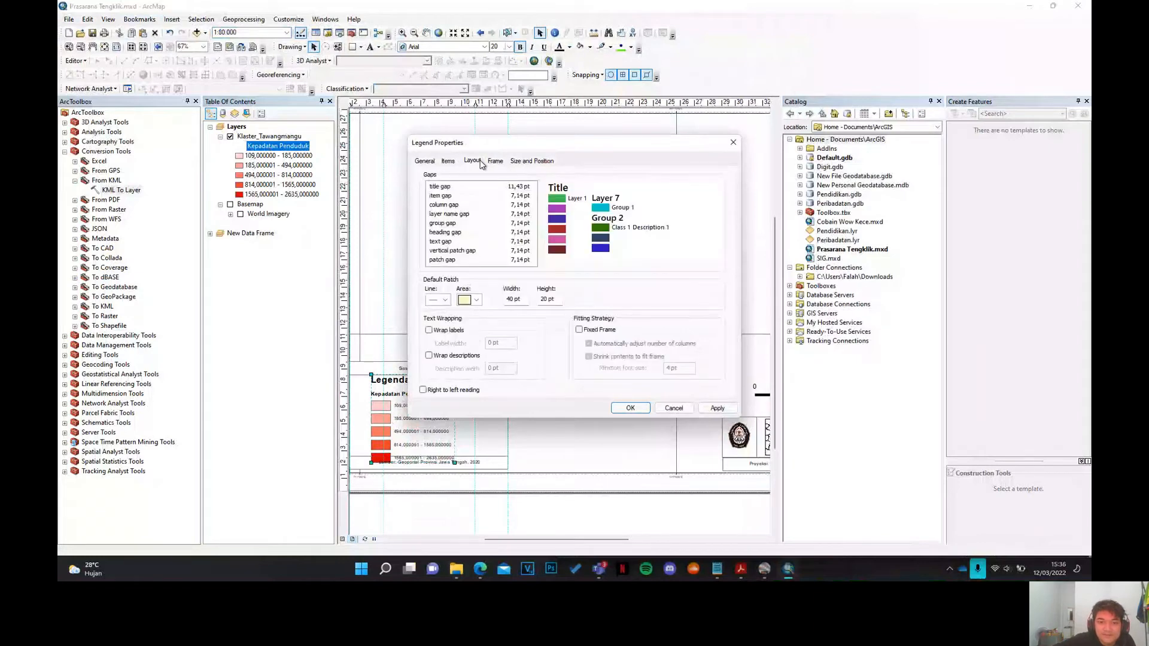
pyautogui.click(449, 162)
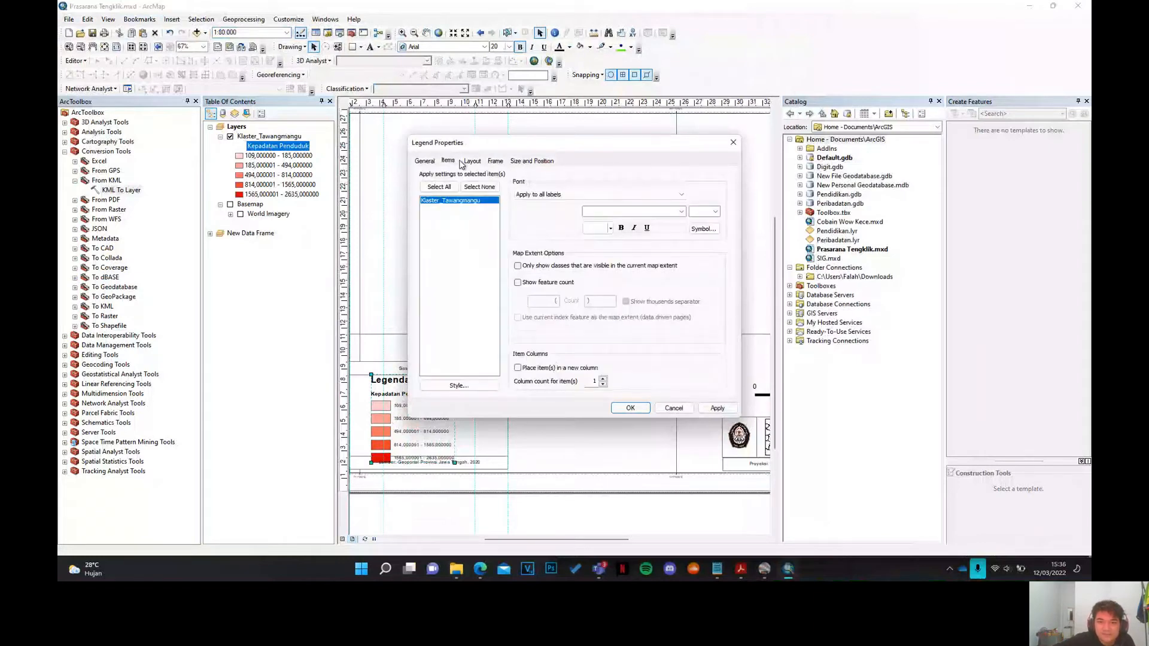
# - Set the legend item's column count to 2 and align the legend with the left edge of its box
pyautogui.moveTo(556, 147); pyautogui.dragTo(693, 117)
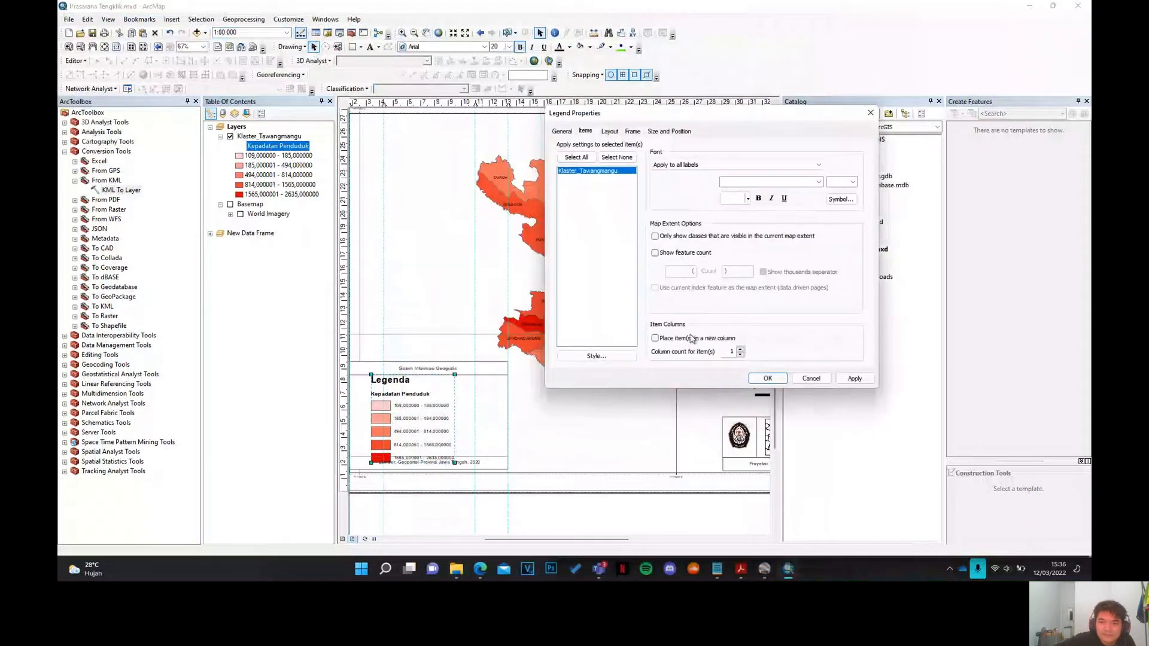
pyautogui.click(741, 351)
pyautogui.click(845, 377)
pyautogui.click(768, 378)
pyautogui.moveTo(401, 447); pyautogui.dragTo(359, 412)
pyautogui.scroll(1, 359, 428)
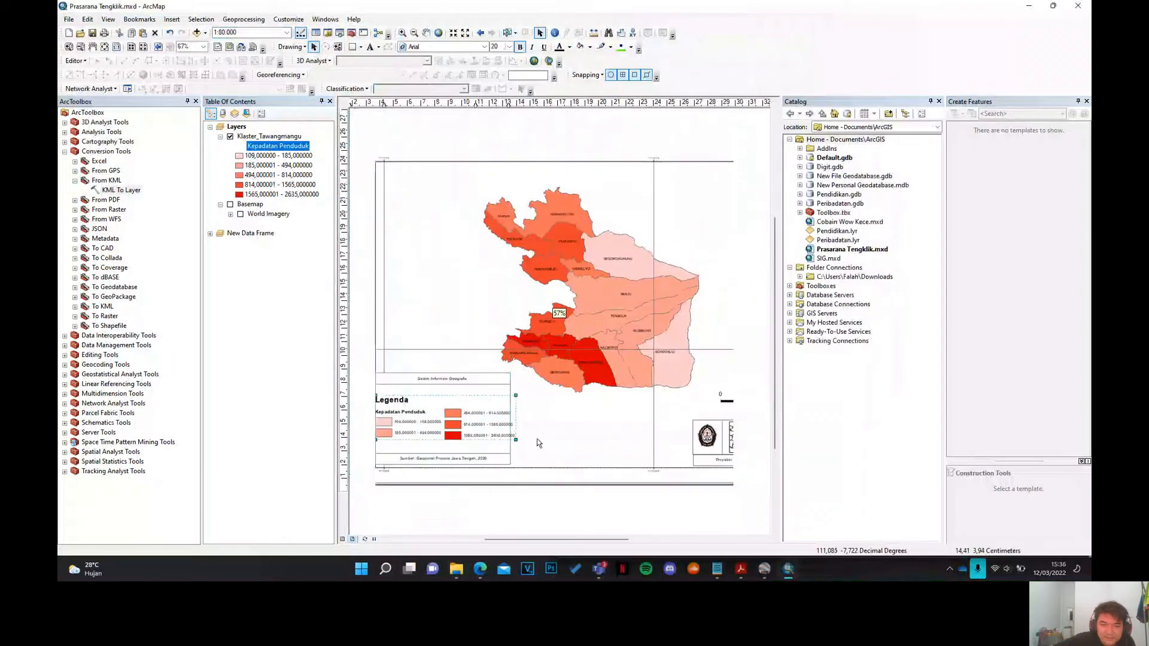
pyautogui.scroll(-1, 360, 428)
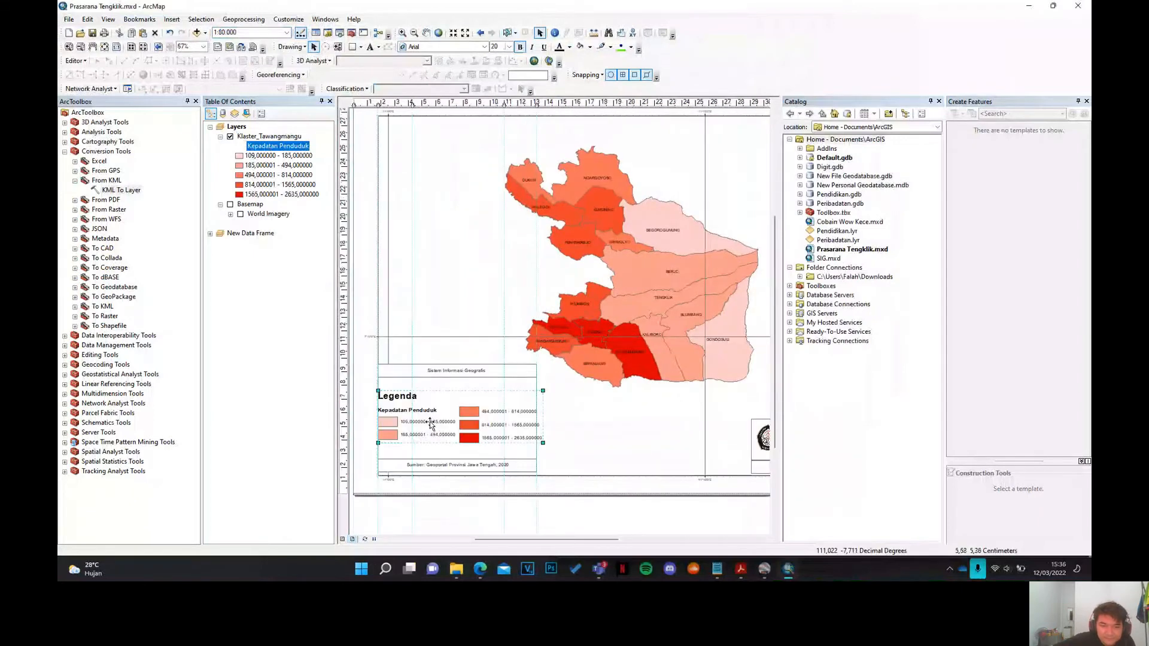
pyautogui.rightClick(435, 421)
pyautogui.click(470, 413)
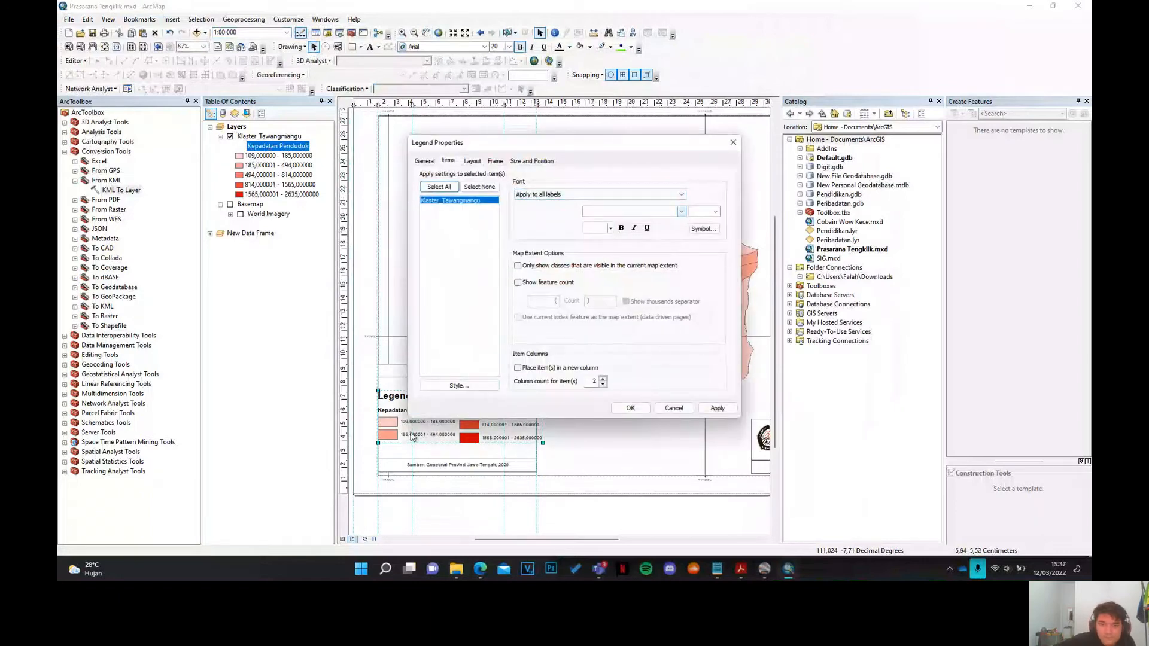
pyautogui.click(426, 161)
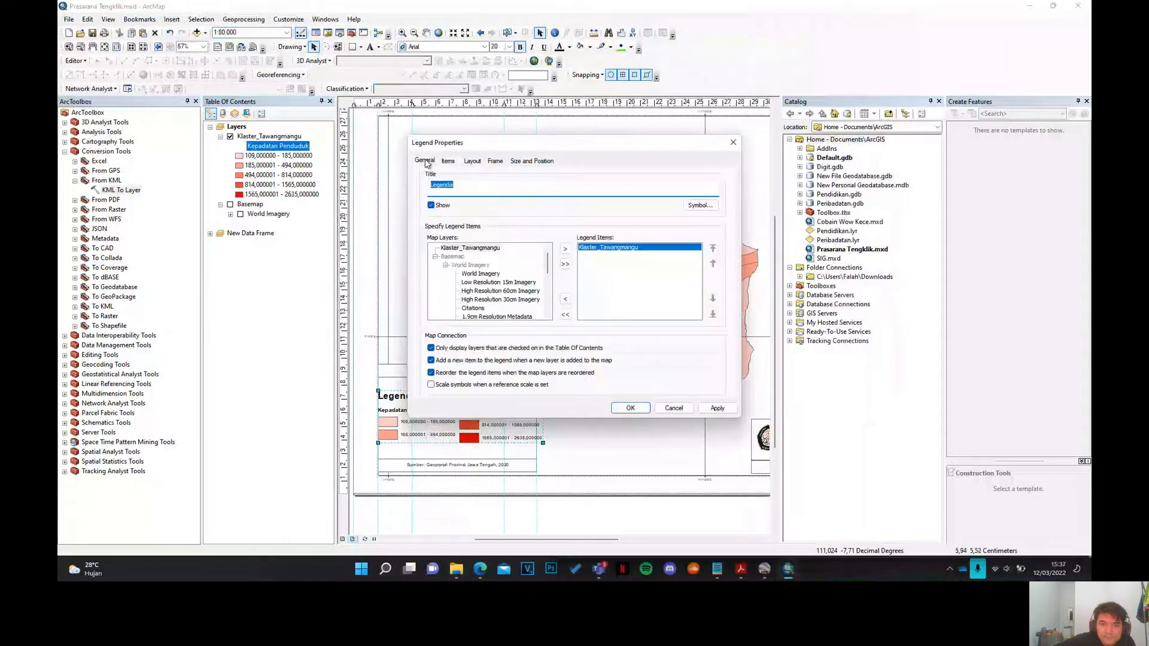
pyautogui.click(733, 143)
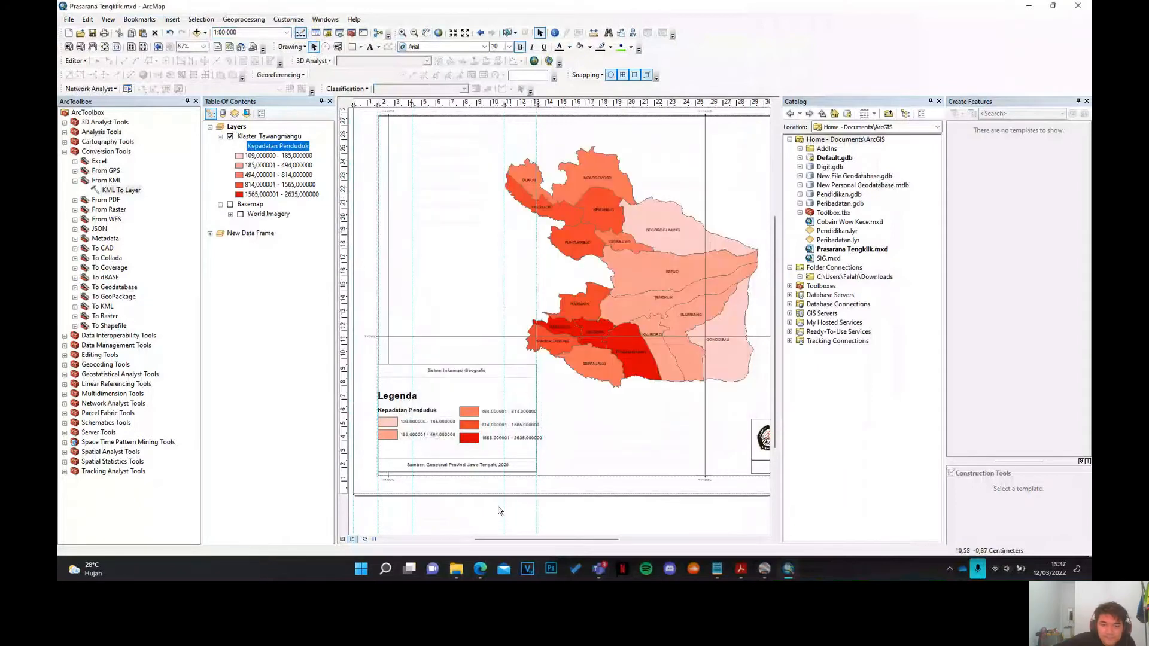
# - Set the column count of the Klaster_Tawangmangu legend item back to 1
pyautogui.click(439, 425)
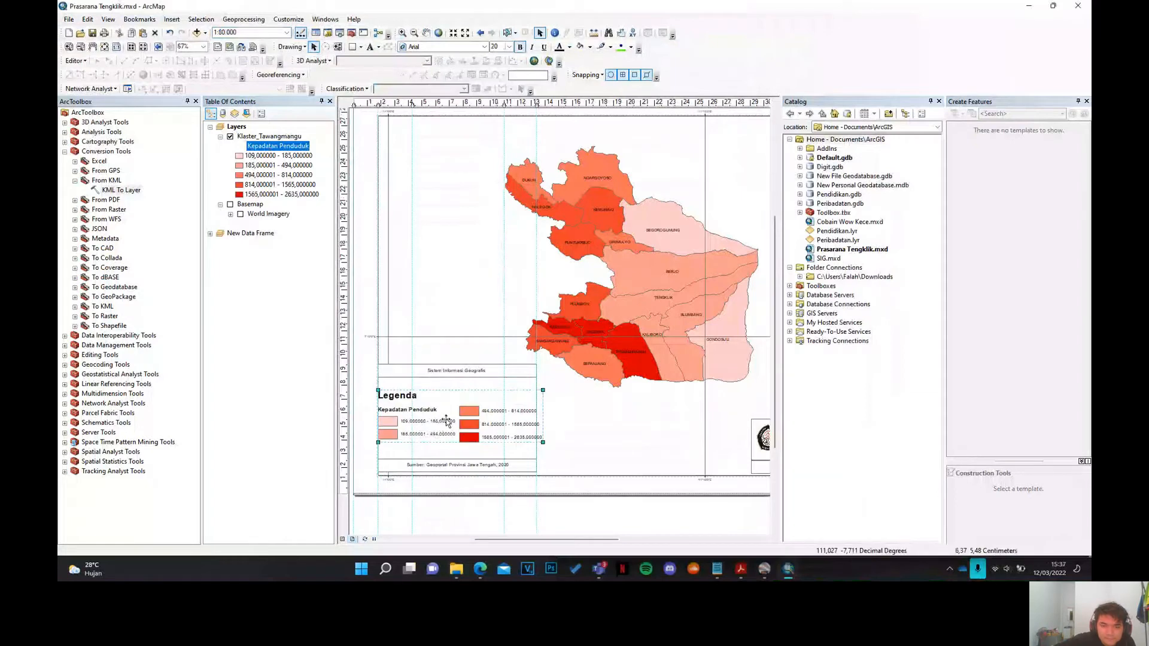
pyautogui.rightClick(512, 424)
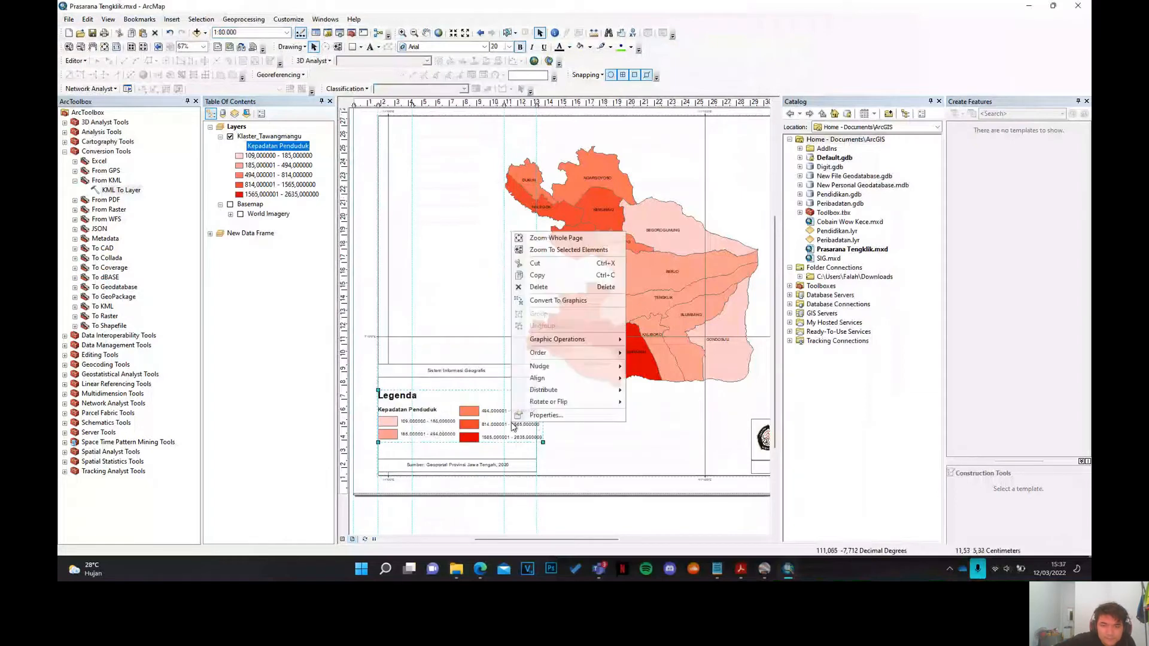
pyautogui.click(531, 413)
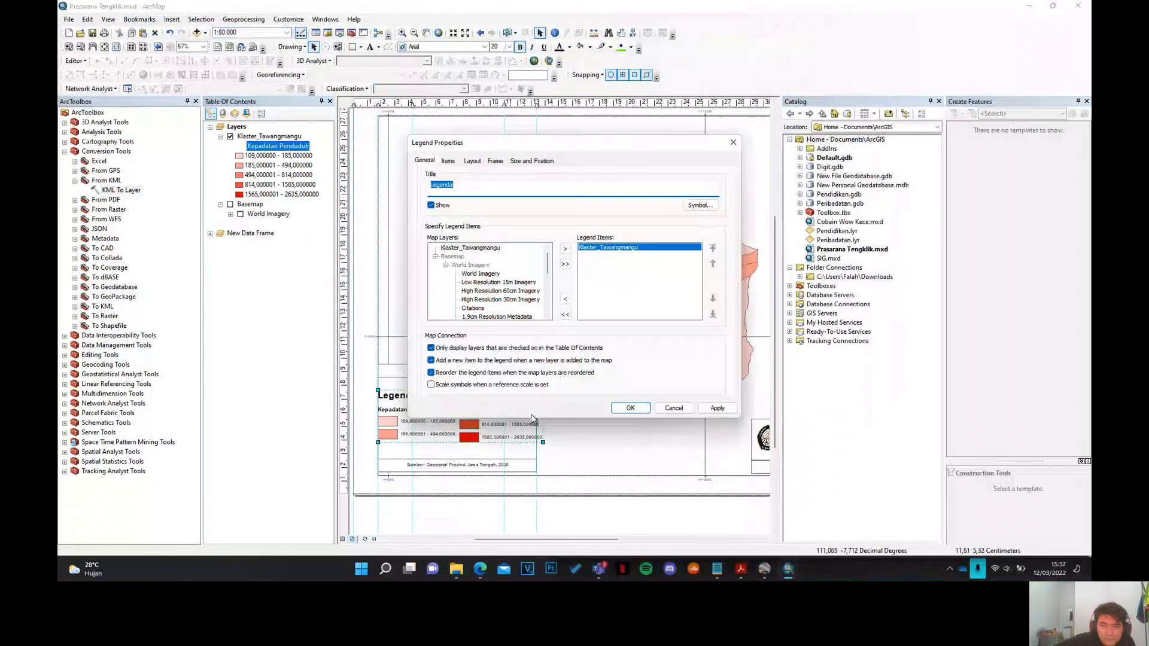
pyautogui.click(495, 161)
pyautogui.click(472, 162)
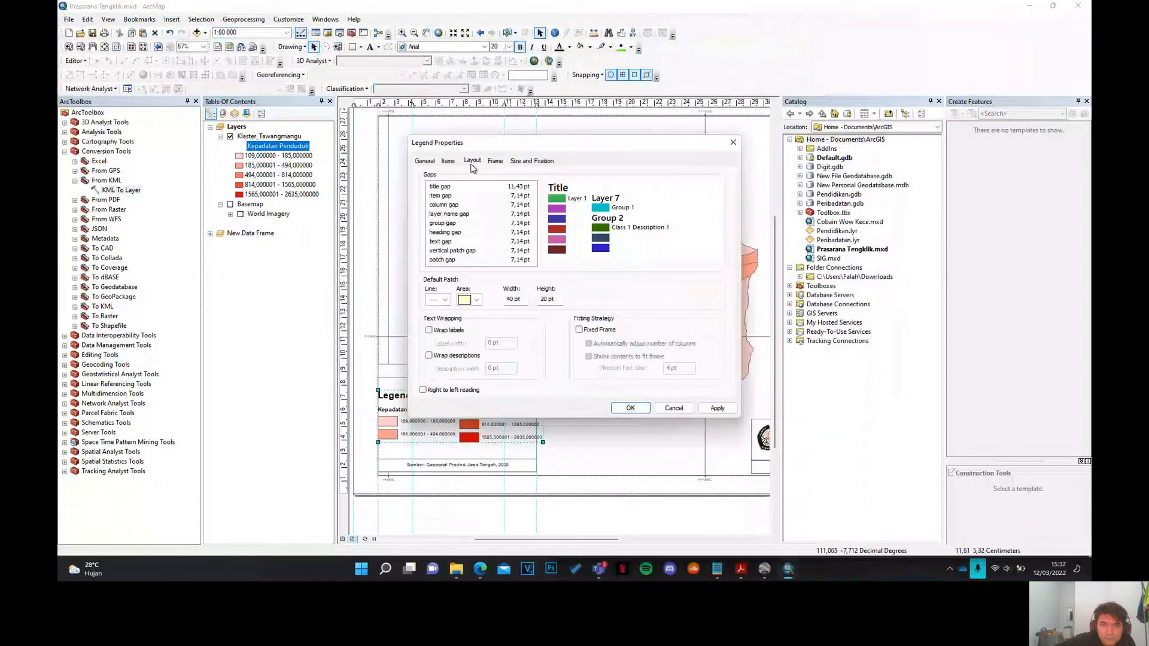
pyautogui.click(448, 162)
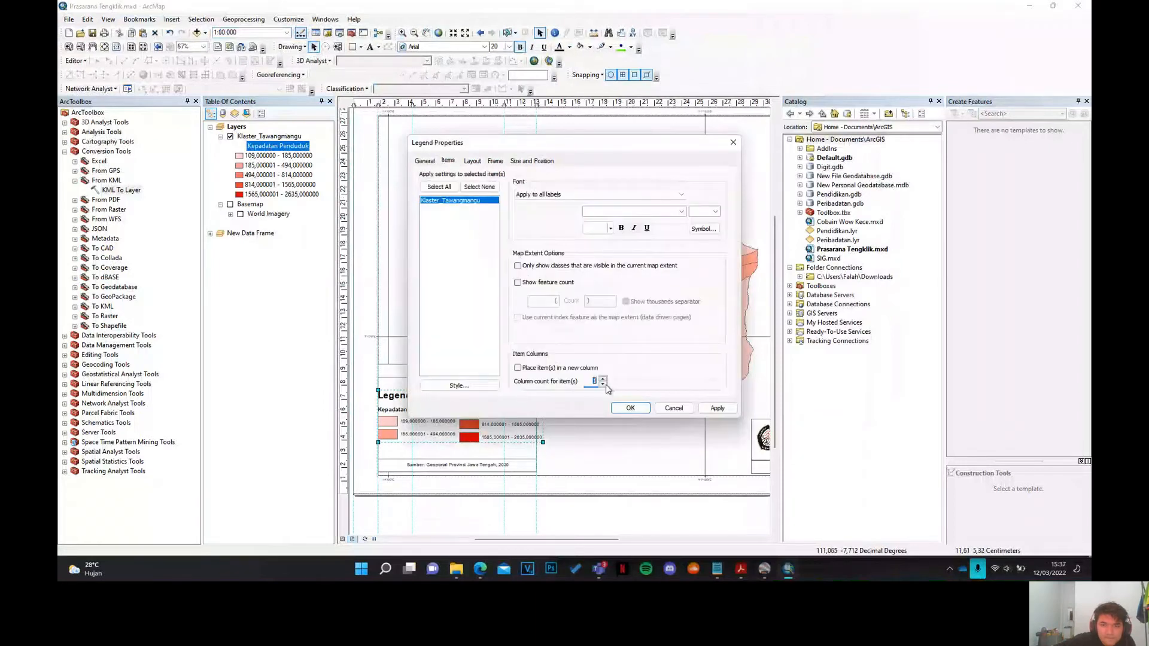
pyautogui.click(631, 408)
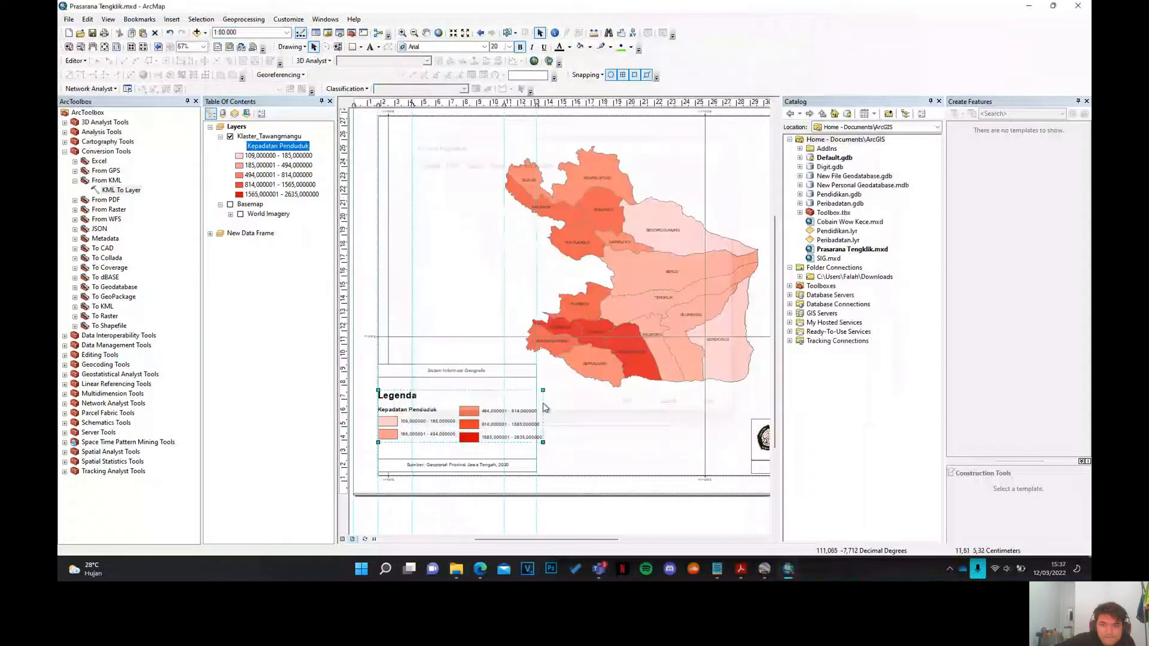
# - Hide the "Legenda" title of the layout legend
pyautogui.rightClick(417, 406)
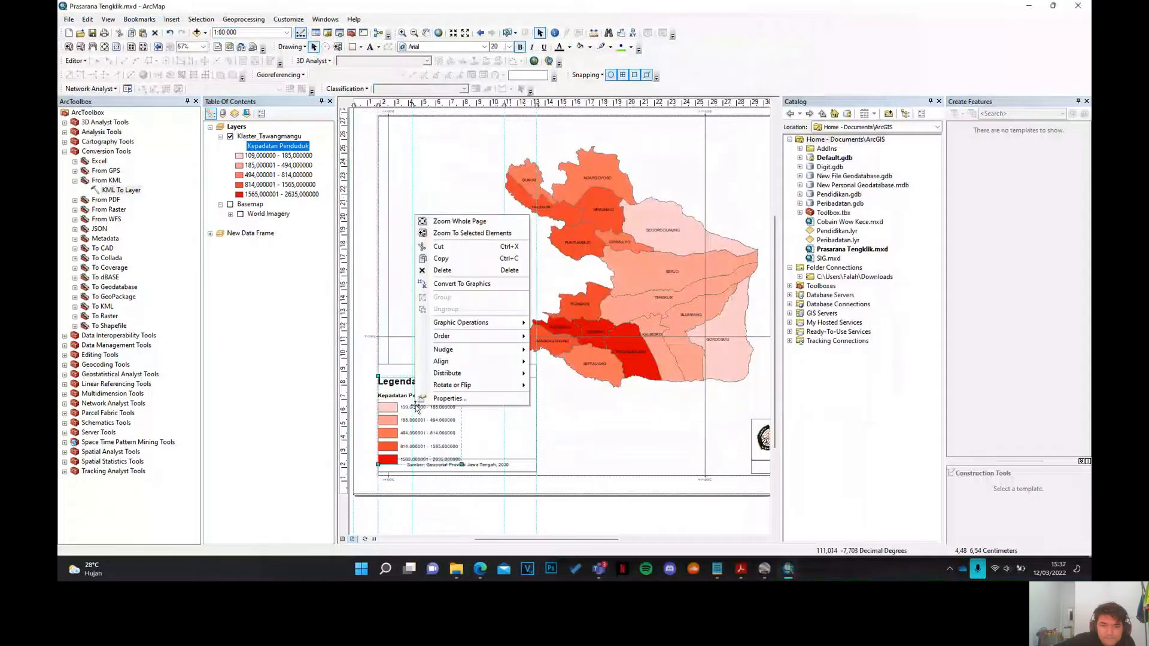
pyautogui.click(448, 399)
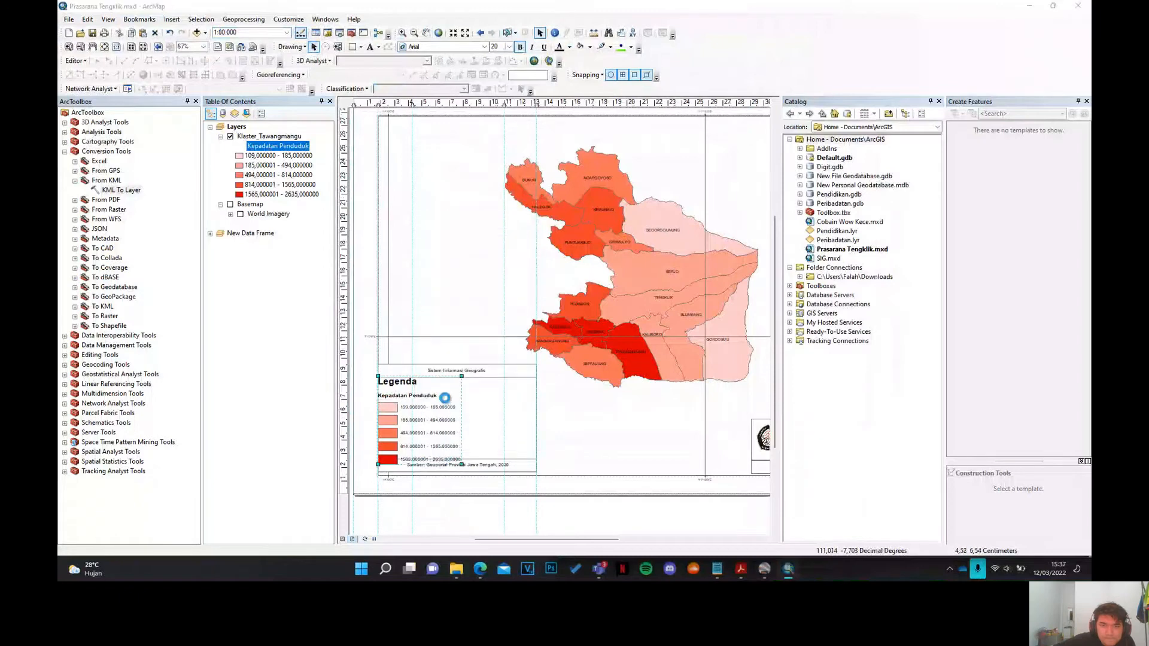
pyautogui.click(424, 161)
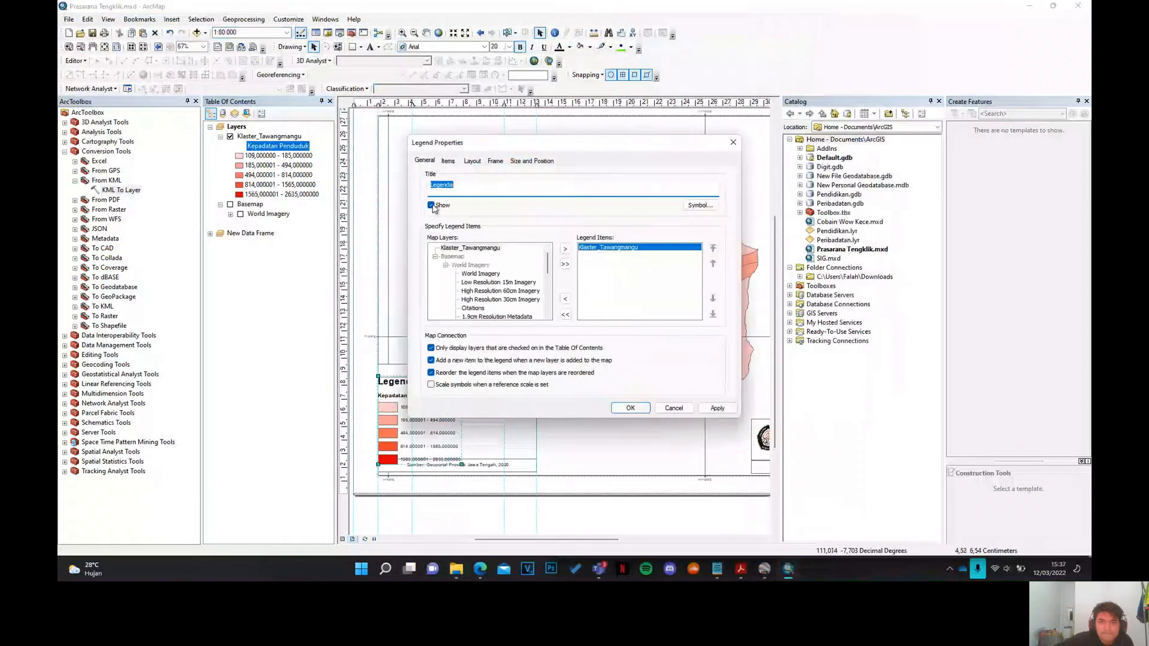
pyautogui.click(704, 409)
pyautogui.click(674, 408)
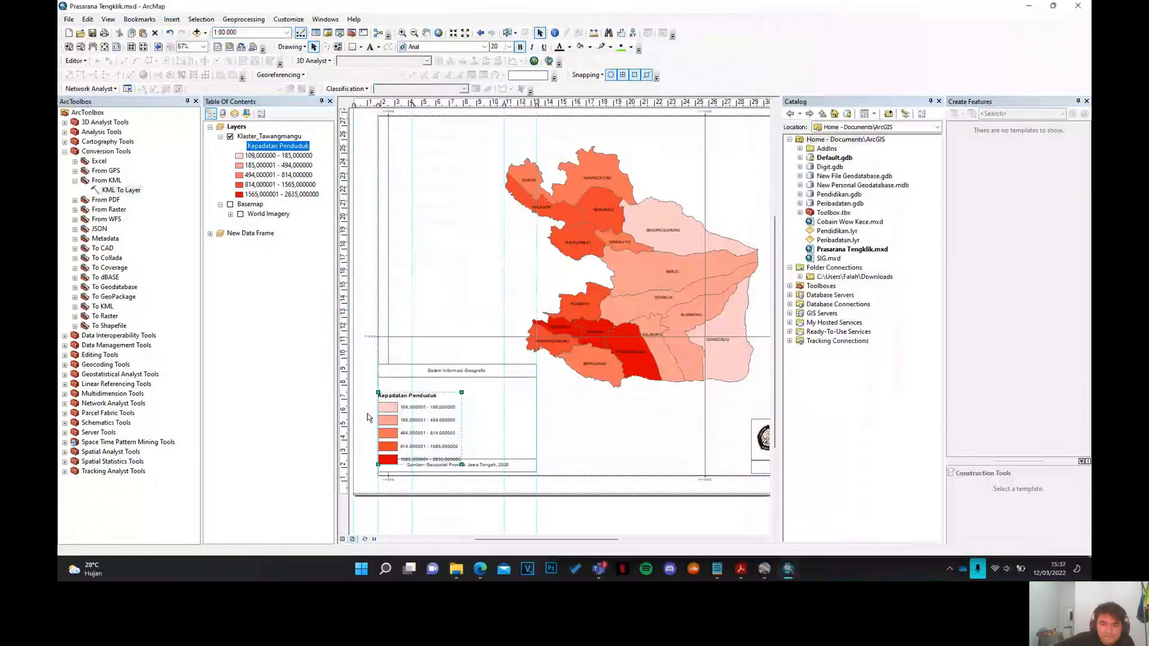
# - Center the legend in its box between the "Sistem Informasi Geografis" heading and the source line, and deselect it
pyautogui.moveTo(436, 401); pyautogui.dragTo(446, 402)
pyautogui.press('Right')
pyautogui.press('Right')
pyautogui.press('Right')
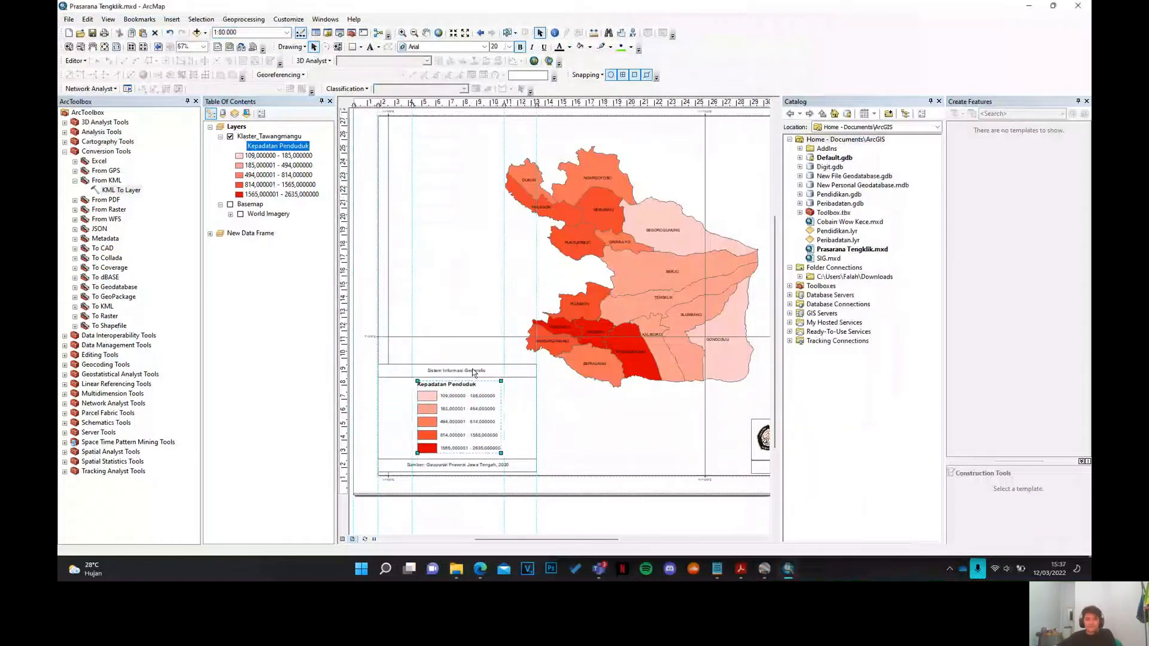
pyautogui.click(563, 528)
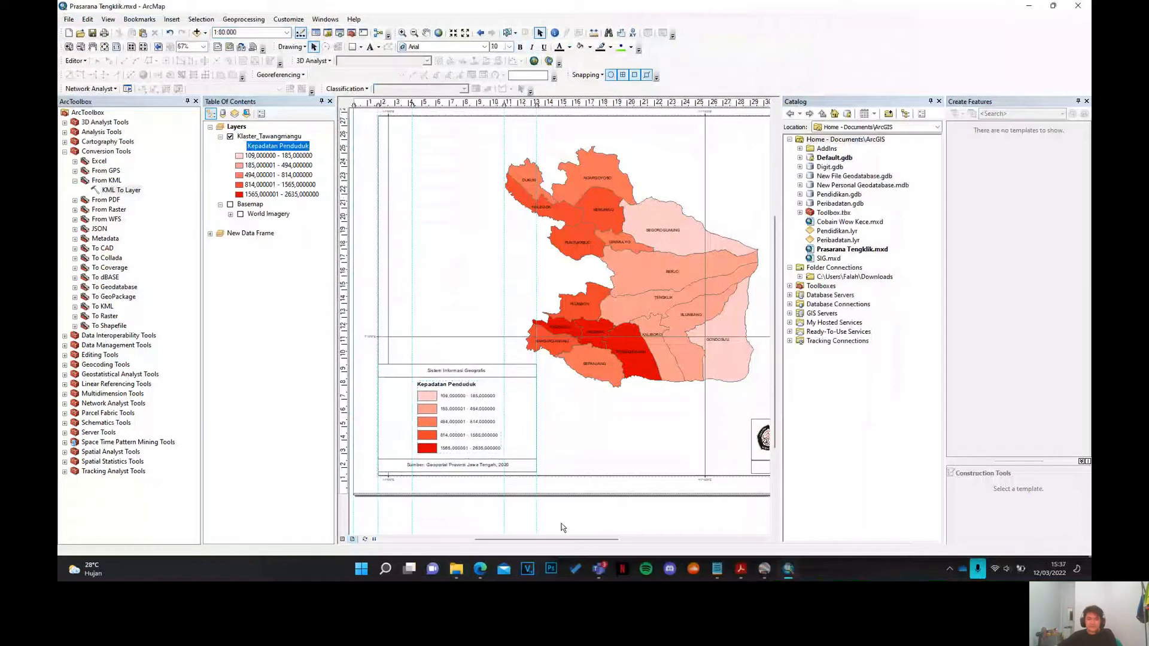
# - Export the map layout as a 200 dpi PNG named Kepadatan Penduduk in the SIG folder
pyautogui.click(68, 19)
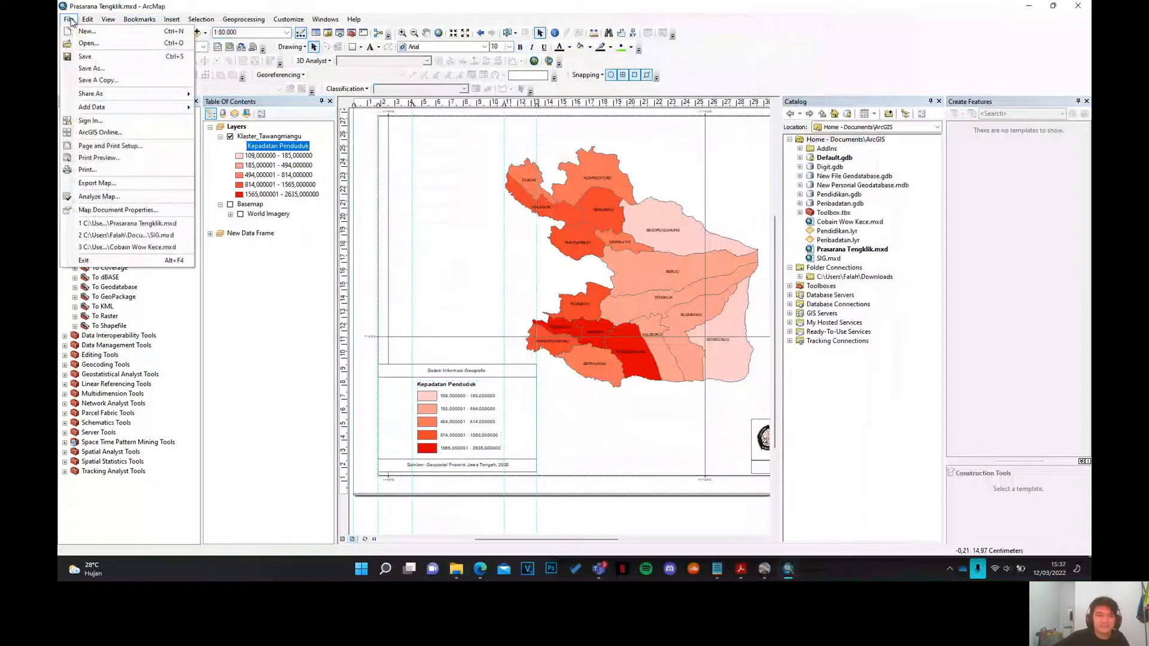
pyautogui.click(140, 185)
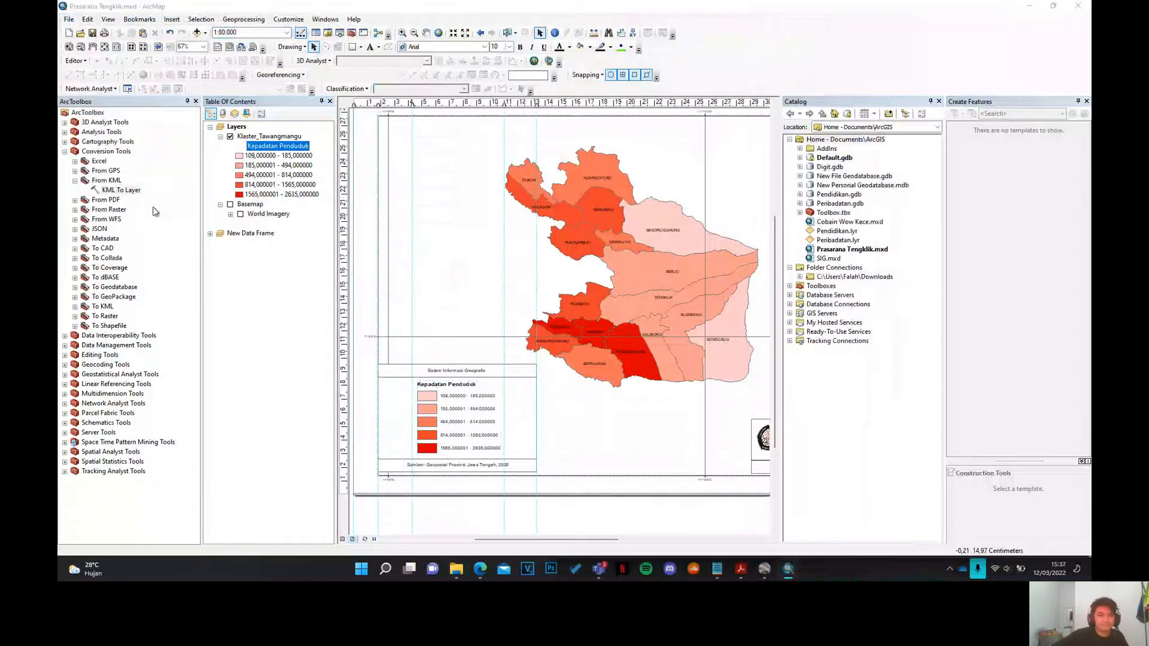
pyautogui.write('Kepadatan Penduduk')
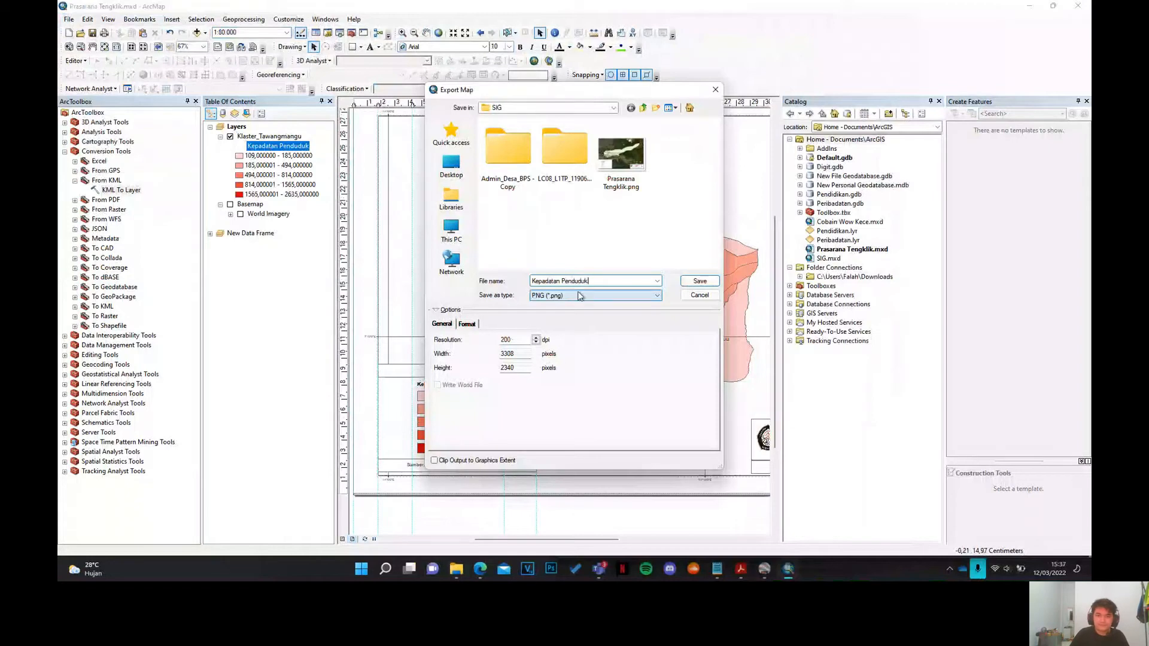
pyautogui.press('Return')
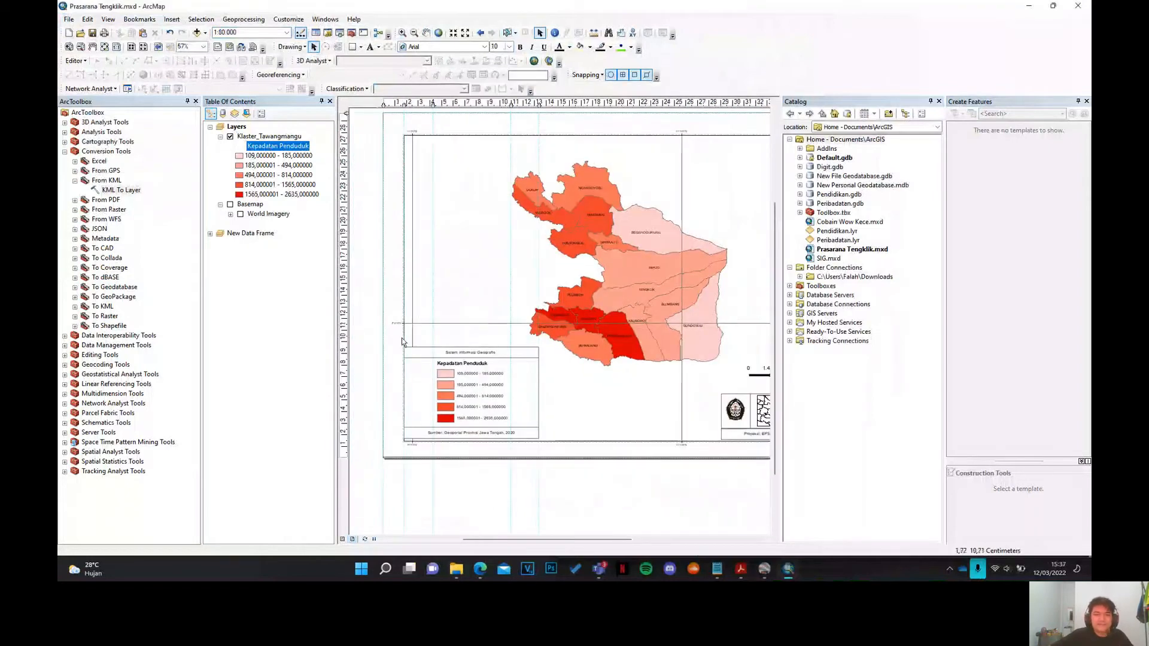
# - Review the whole population density layout, including the classified map, legend box and scale bar area
pyautogui.scroll(-3, 402, 342)
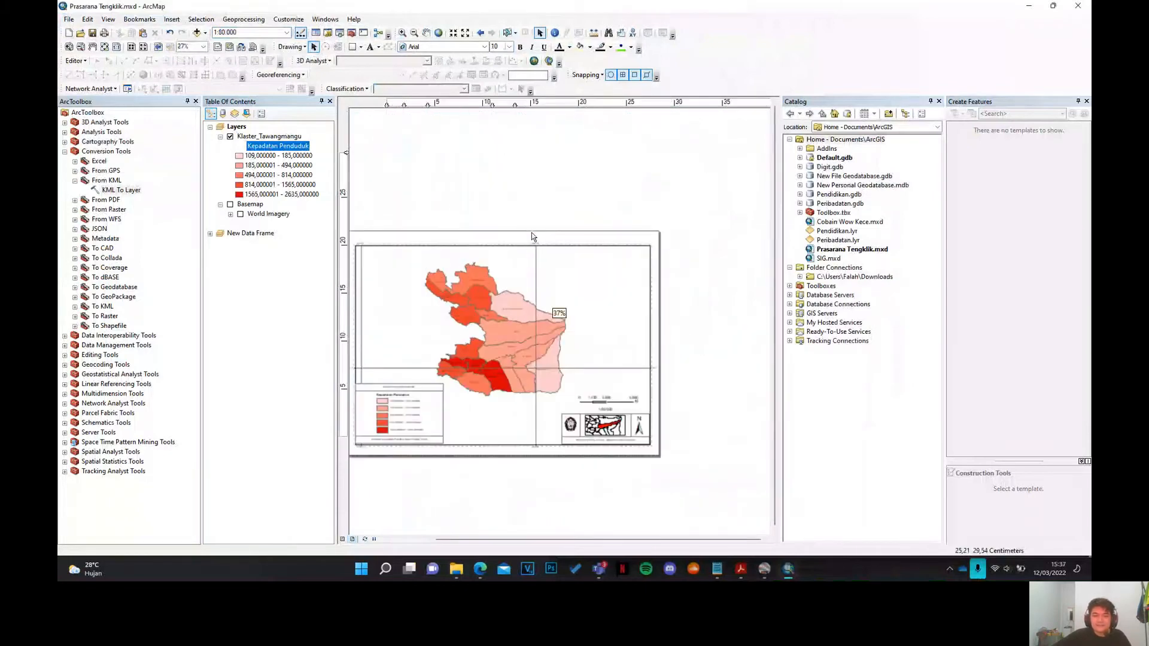
pyautogui.scroll(1, 472, 303)
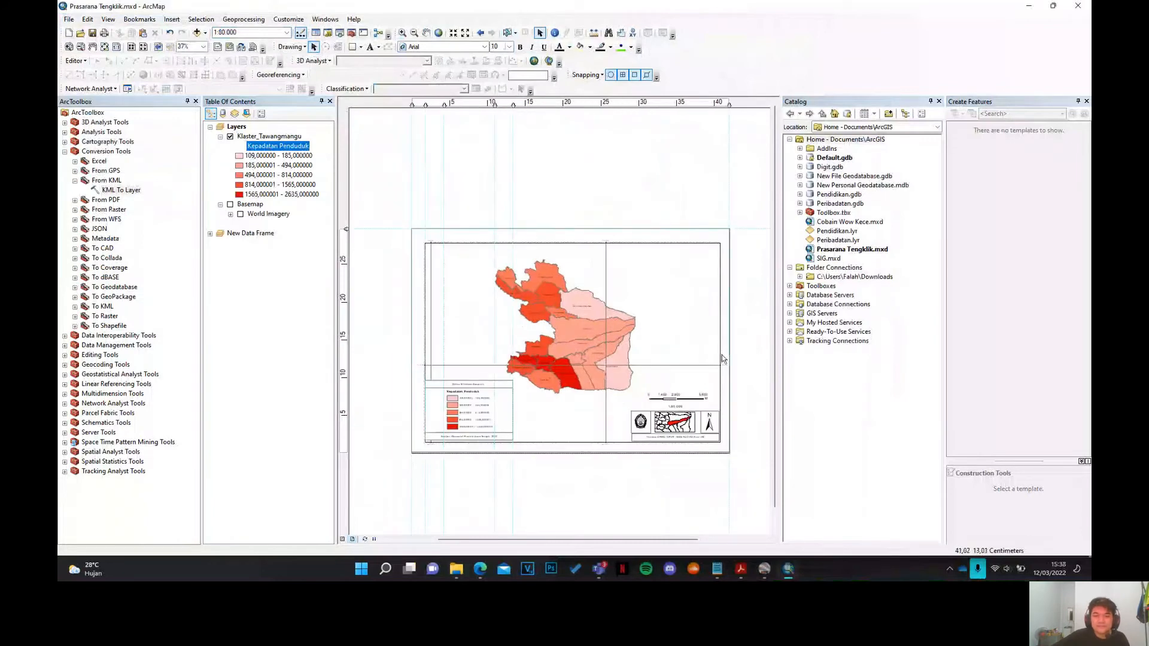
pyautogui.scroll(1, 652, 341)
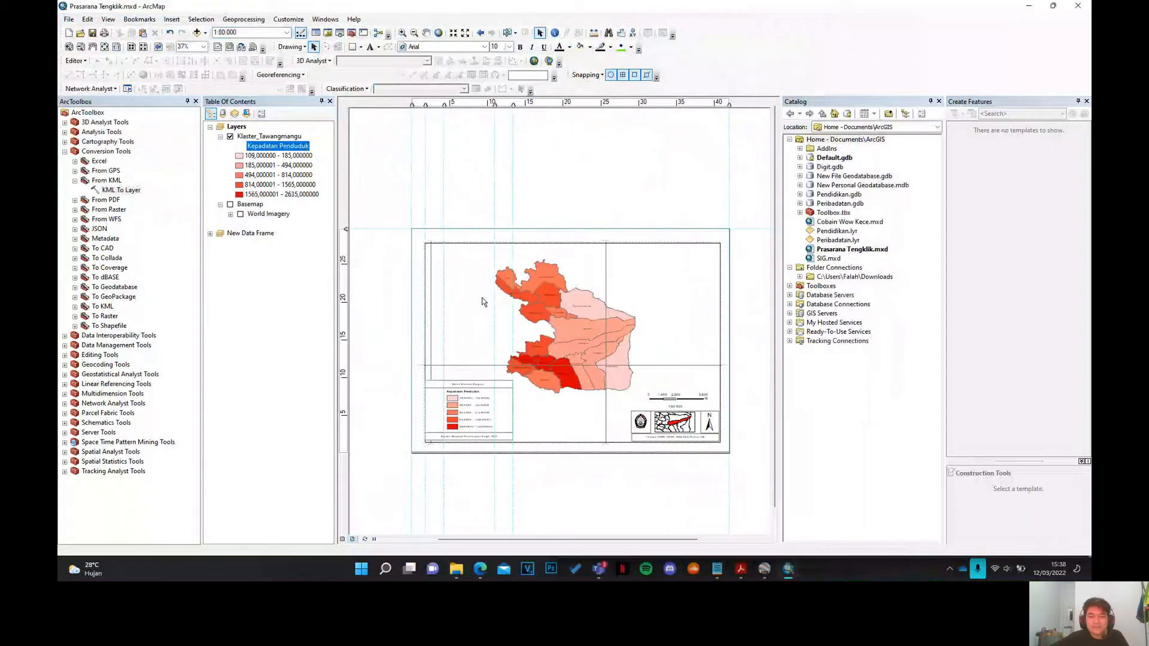
pyautogui.scroll(1, 483, 359)
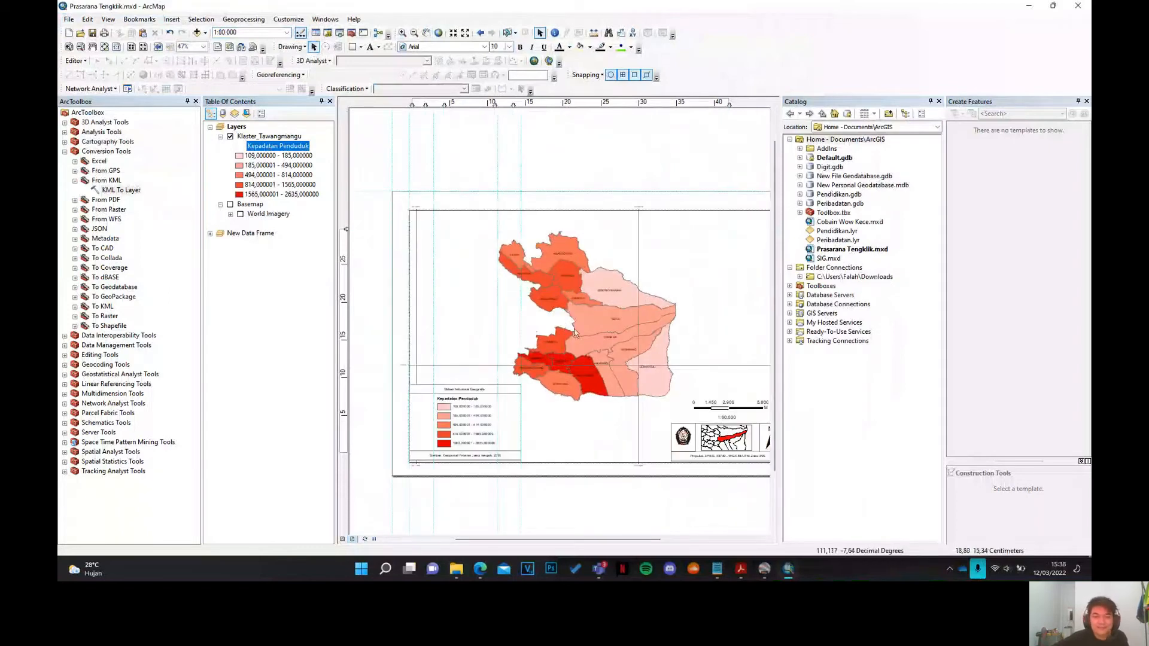
pyautogui.scroll(1, 576, 328)
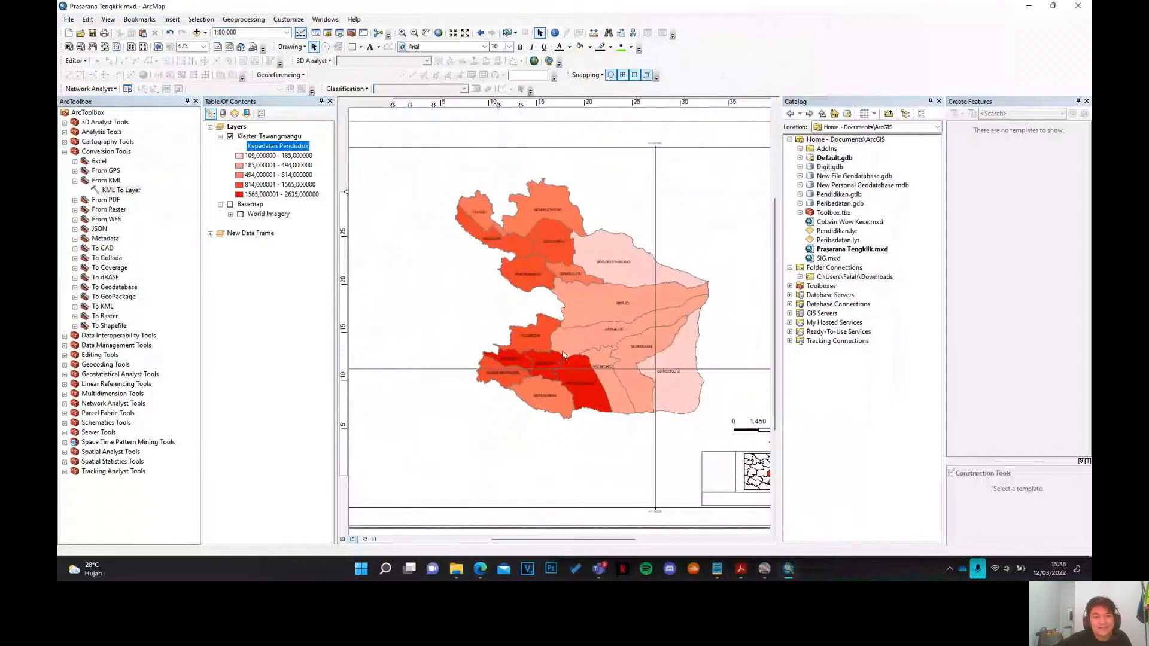
pyautogui.scroll(-3, 547, 360)
pyautogui.scroll(2, 542, 353)
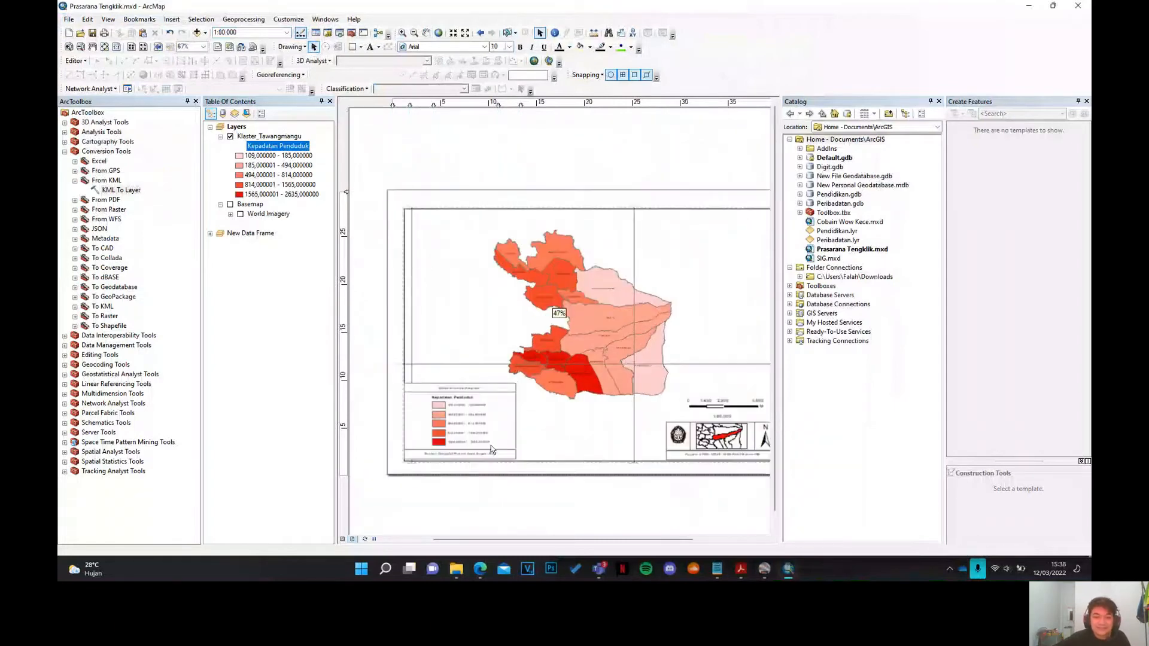
# - Open the symbology properties of the Klaster_Tawangmangu layer in data view, with the dialog moved clear of the map
pyautogui.click(342, 541)
pyautogui.rightClick(256, 138)
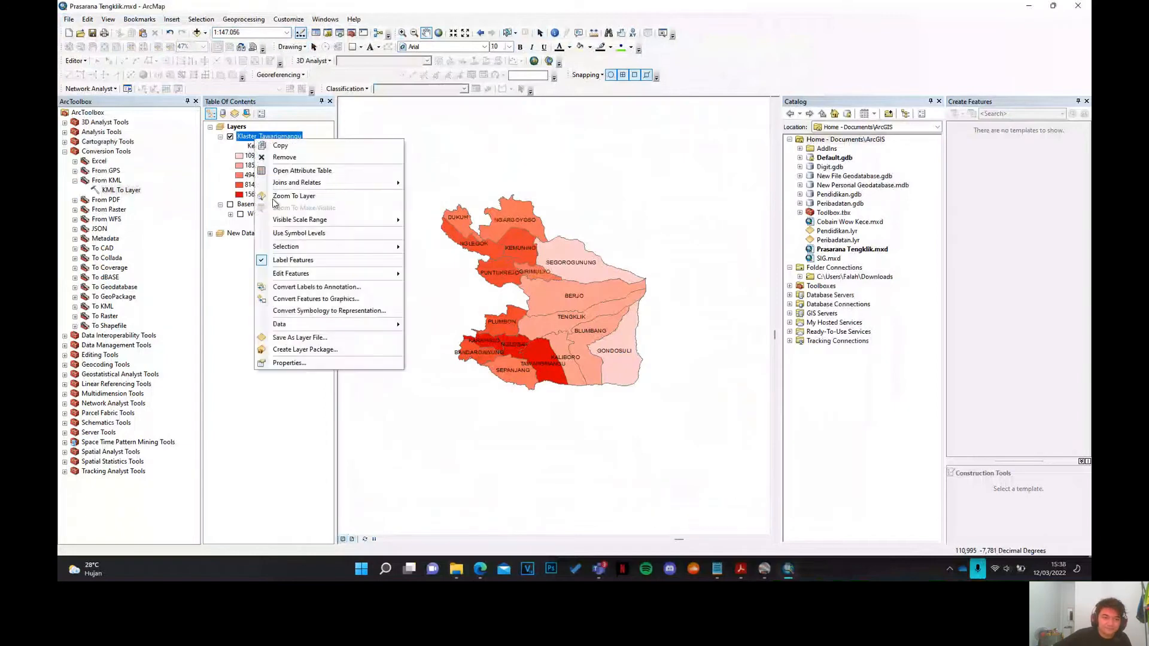
pyautogui.click(287, 363)
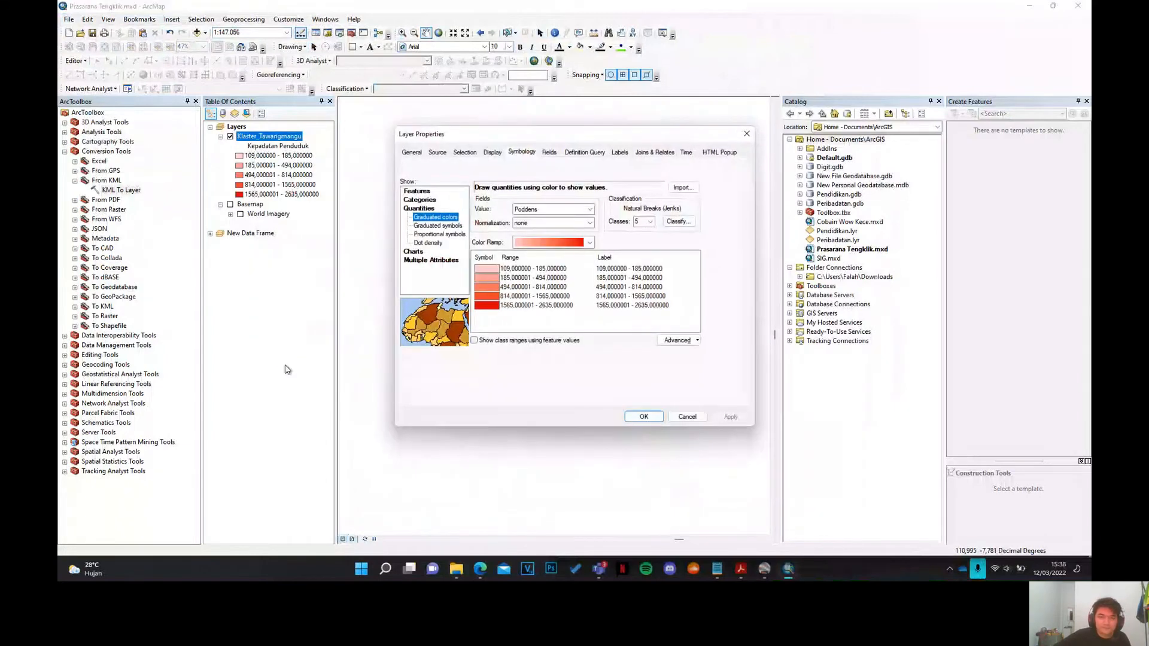
pyautogui.moveTo(542, 137); pyautogui.dragTo(810, 123)
# - Try the praks and SR fields as the value for the layer's graduated colors
pyautogui.click(826, 189)
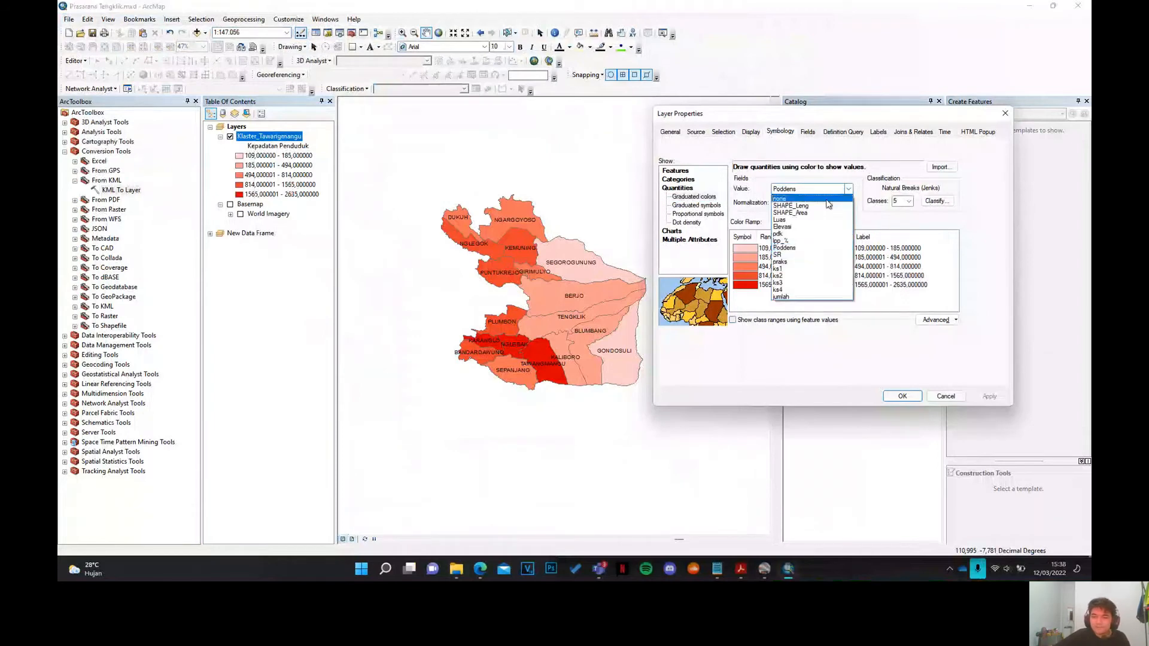
pyautogui.click(816, 262)
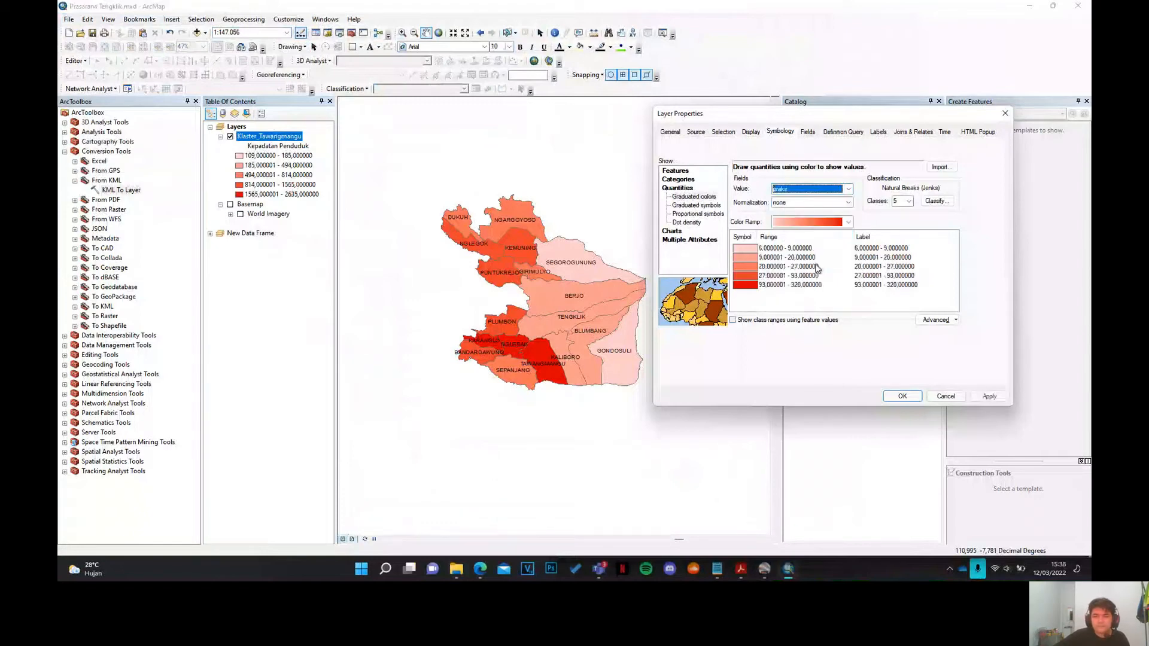
pyautogui.click(848, 189)
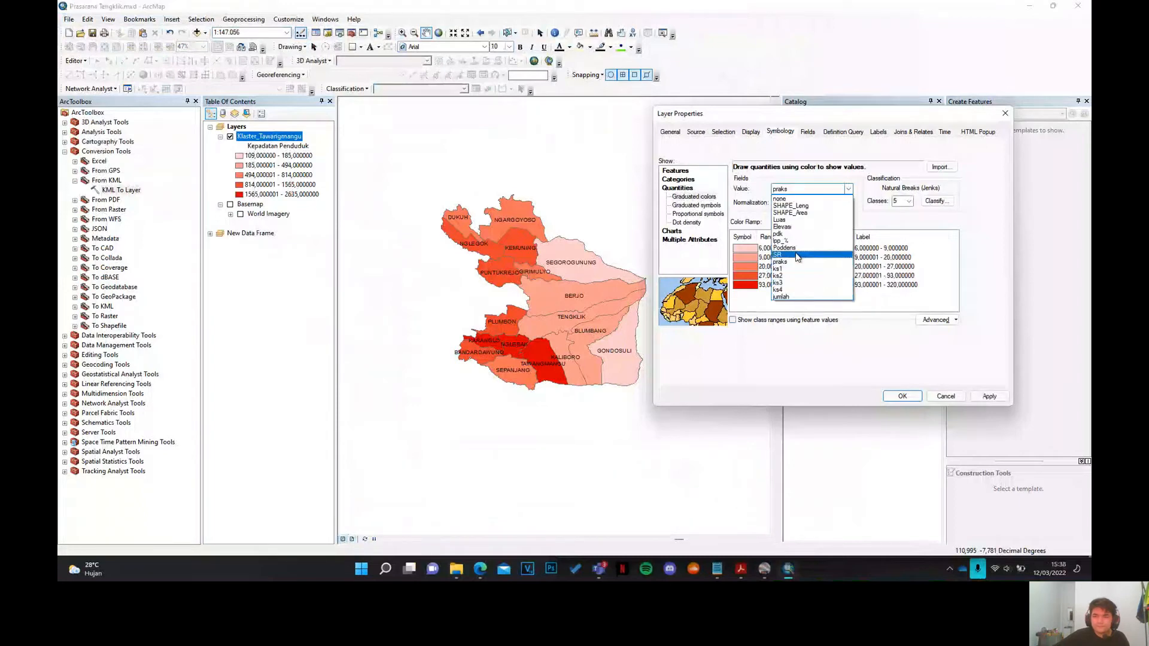
pyautogui.click(798, 255)
# - Set the graduated colors value field of the Klaster_Tawangmangu layer to pdk and apply the symbology
pyautogui.click(848, 189)
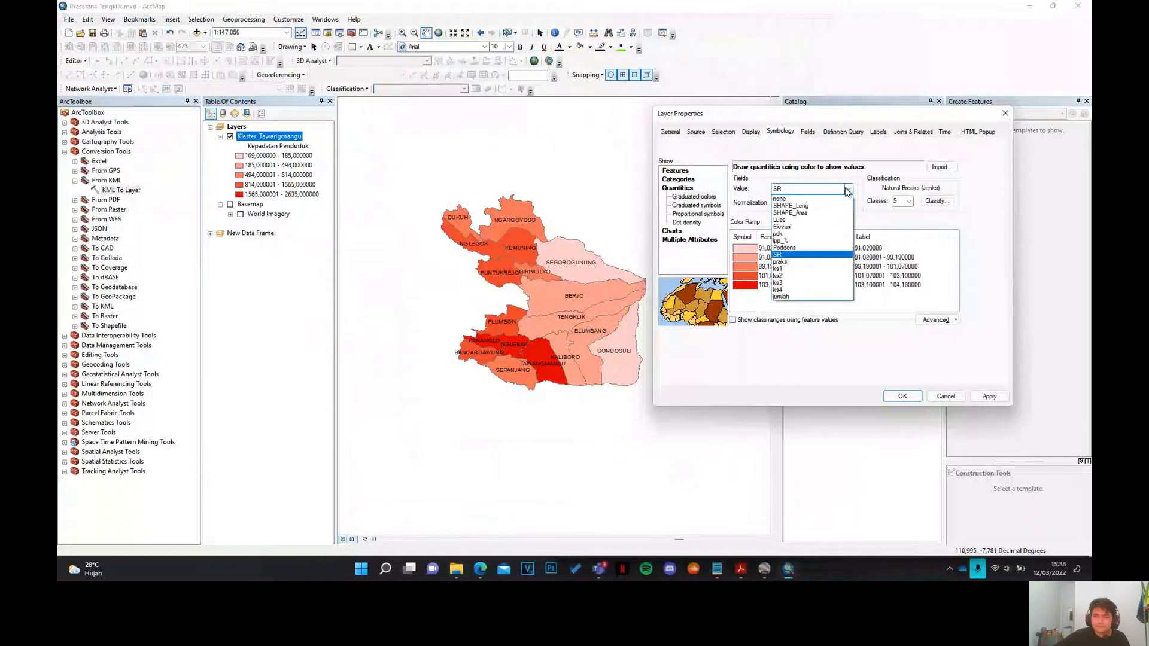
pyautogui.click(812, 239)
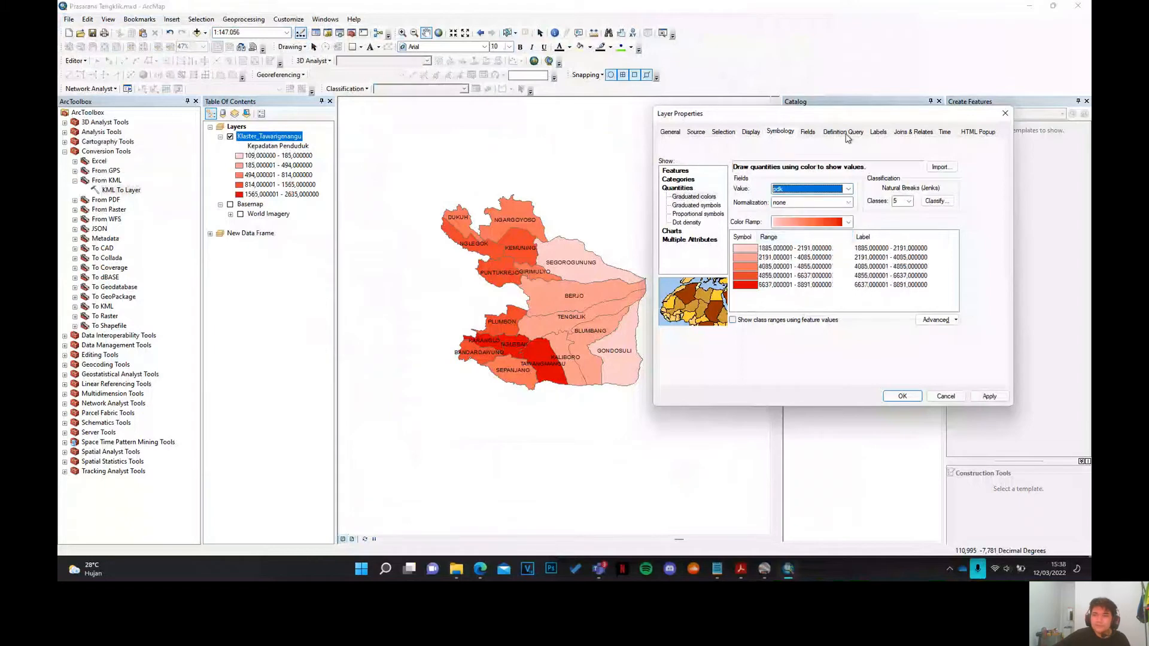
pyautogui.moveTo(834, 120); pyautogui.dragTo(661, 131)
pyautogui.click(816, 409)
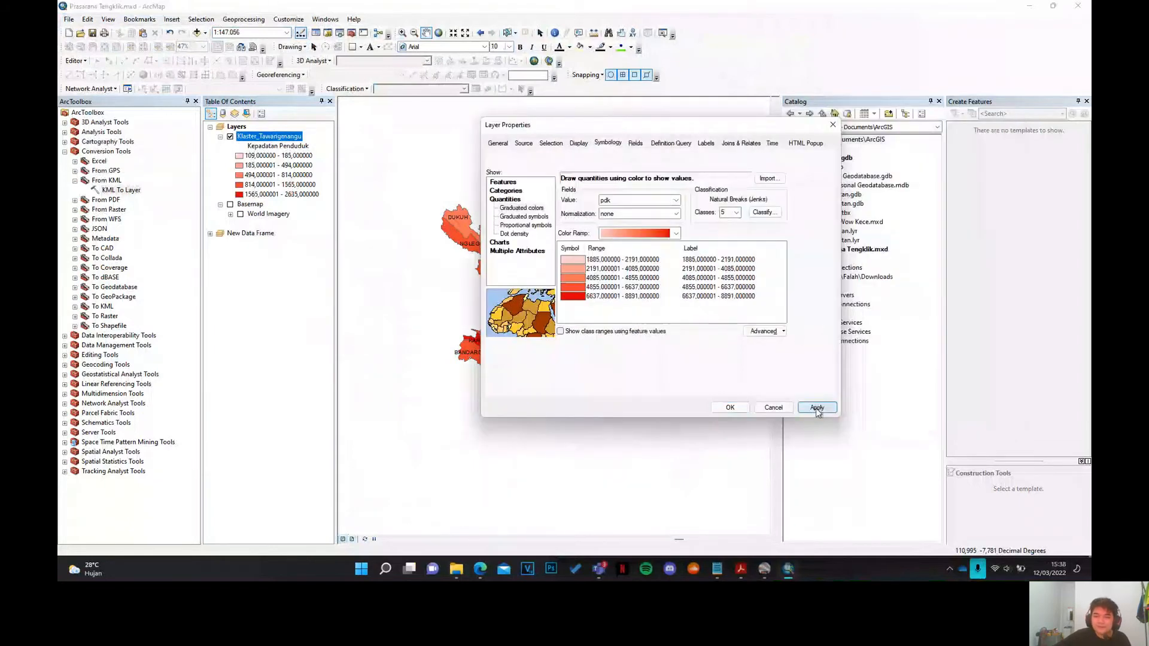
pyautogui.click(730, 407)
pyautogui.scroll(1, 625, 341)
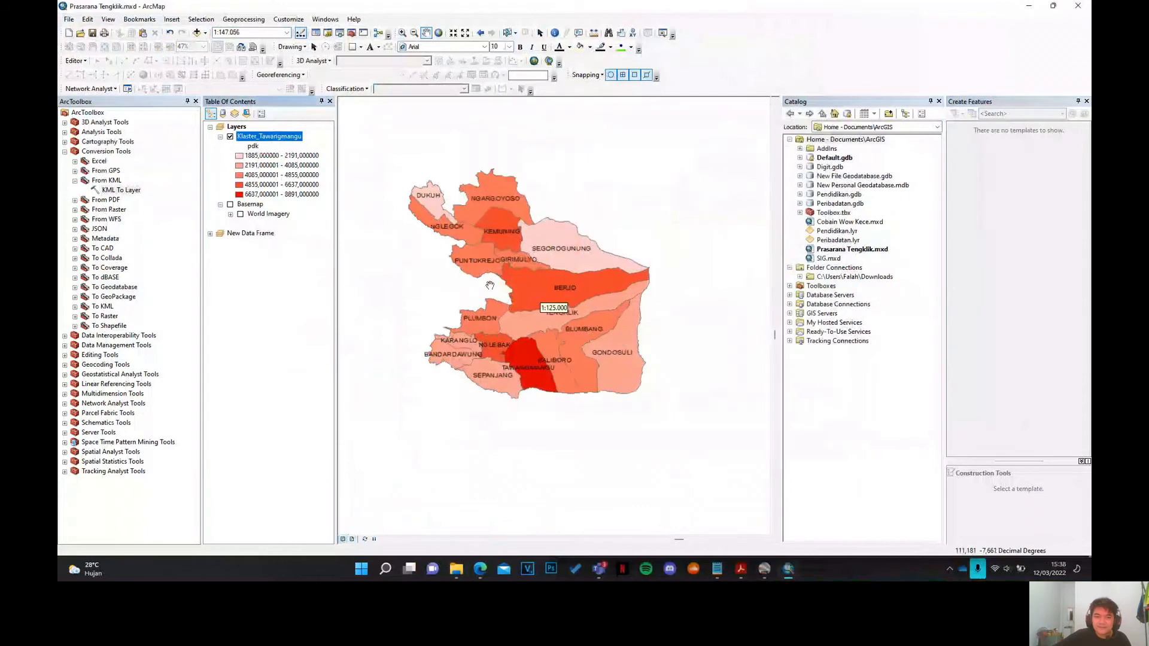
pyautogui.scroll(1, 455, 248)
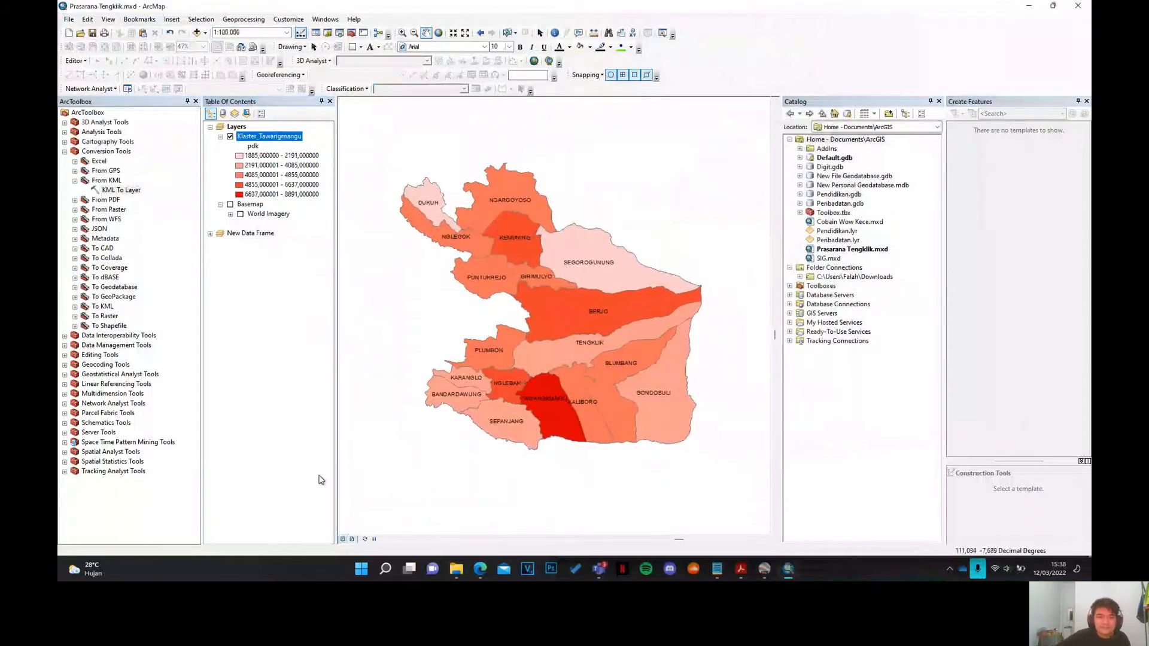
# - Return to the layout view and shift the map slightly upward and left inside its data frame
pyautogui.click(352, 540)
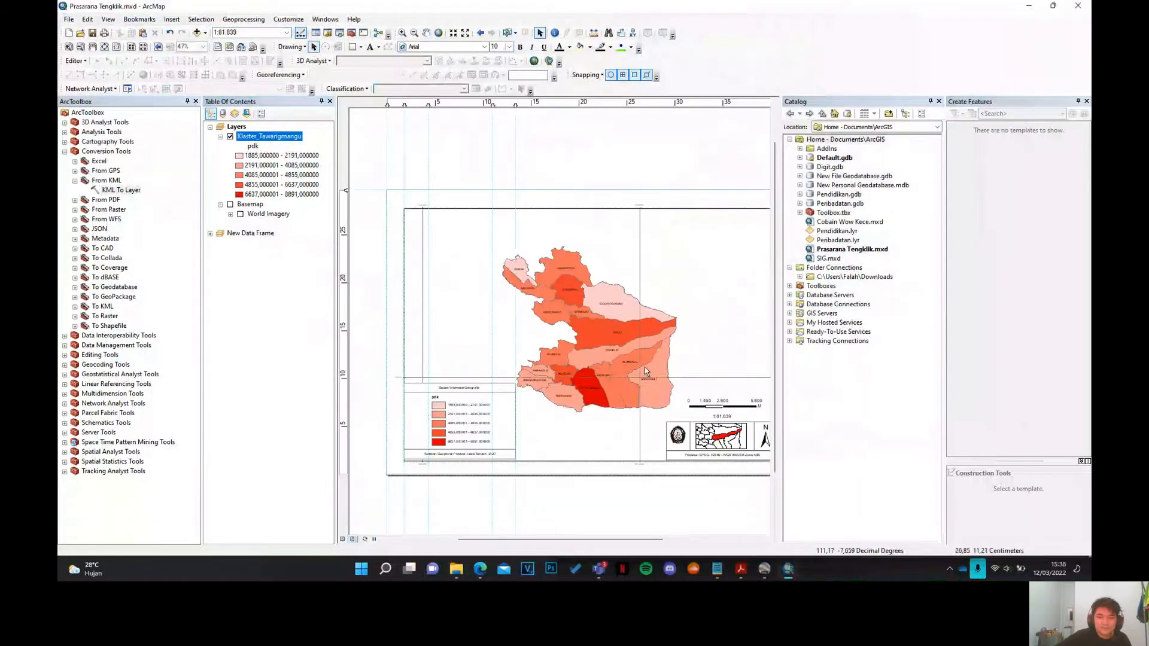
pyautogui.scroll(1, 645, 367)
pyautogui.click(507, 265)
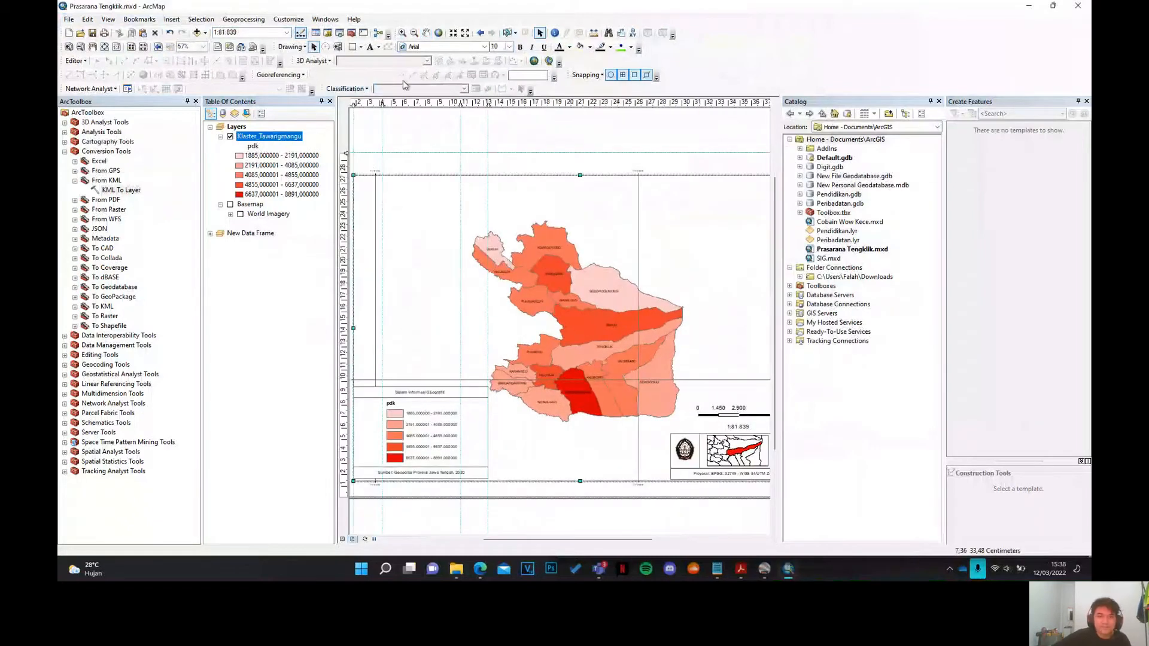
pyautogui.click(426, 33)
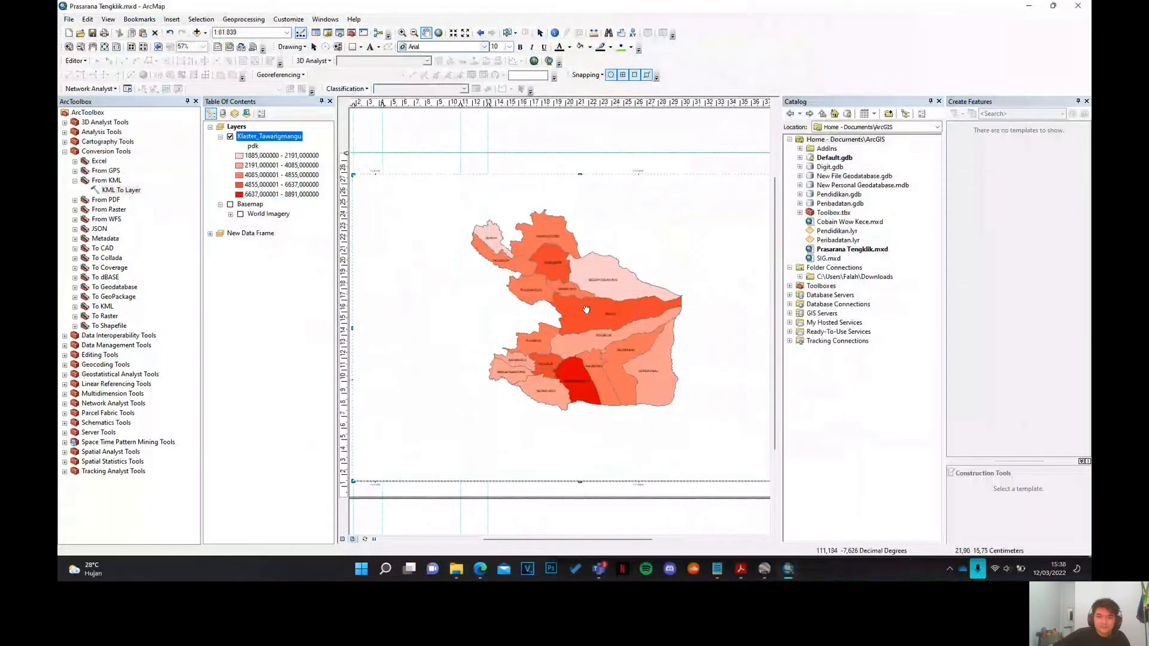
pyautogui.moveTo(497, 270); pyautogui.dragTo(492, 257)
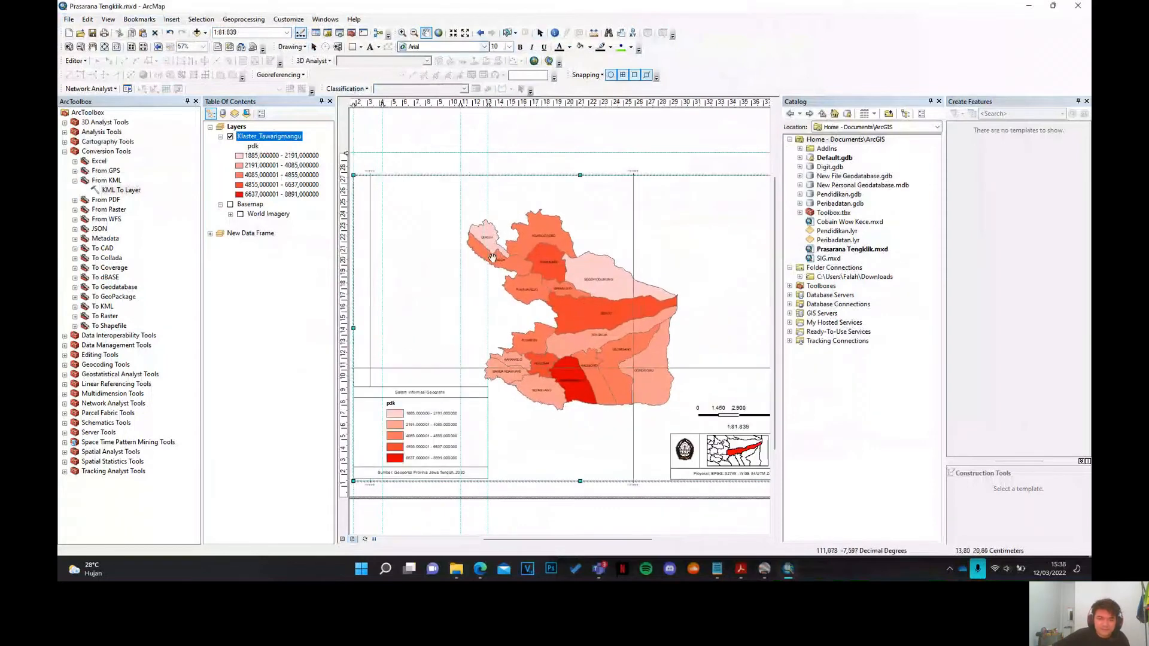
# - Rename the pdk heading of the Klaster_Tawangmangu layer to "Jumlah Penduduk"
pyautogui.click(253, 146)
pyautogui.click(253, 146)
pyautogui.write('Jumlah Pendudu')
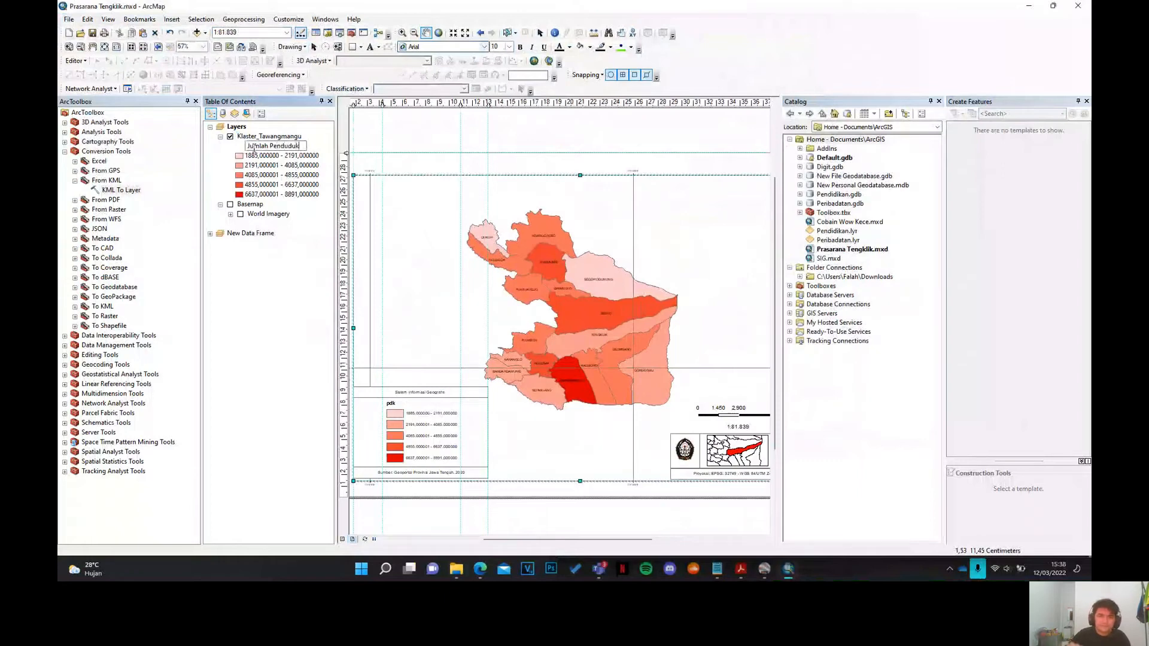
pyautogui.press('Return')
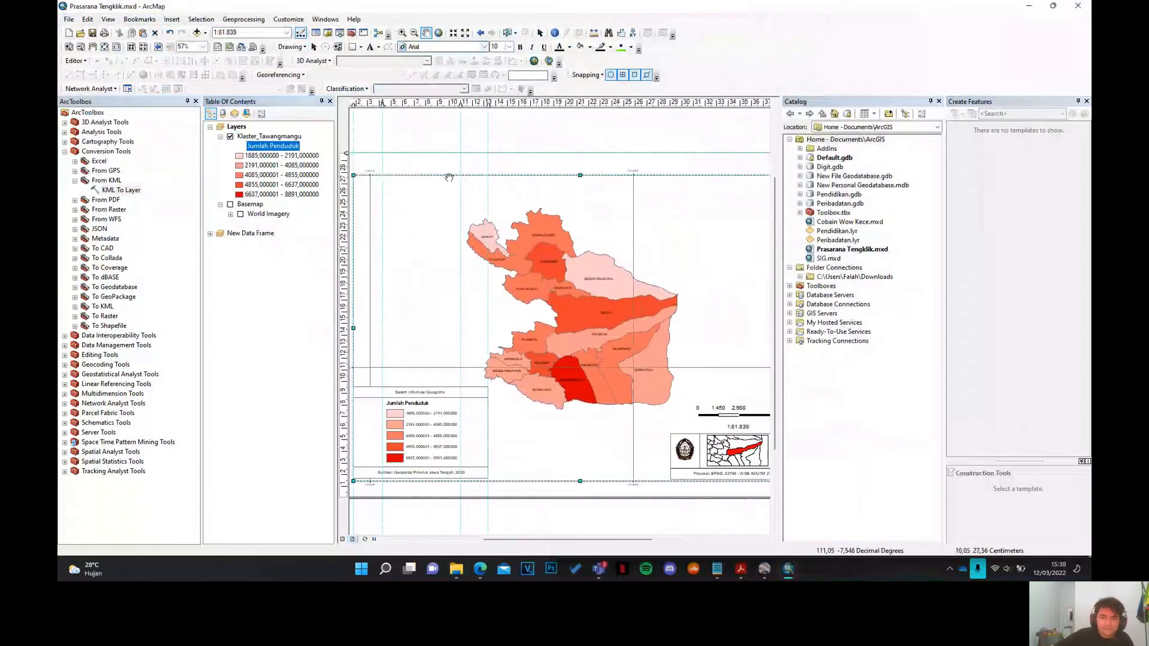
# - Set the map scale of the layout's data frame to 1:80000
pyautogui.scroll(-1, 521, 428)
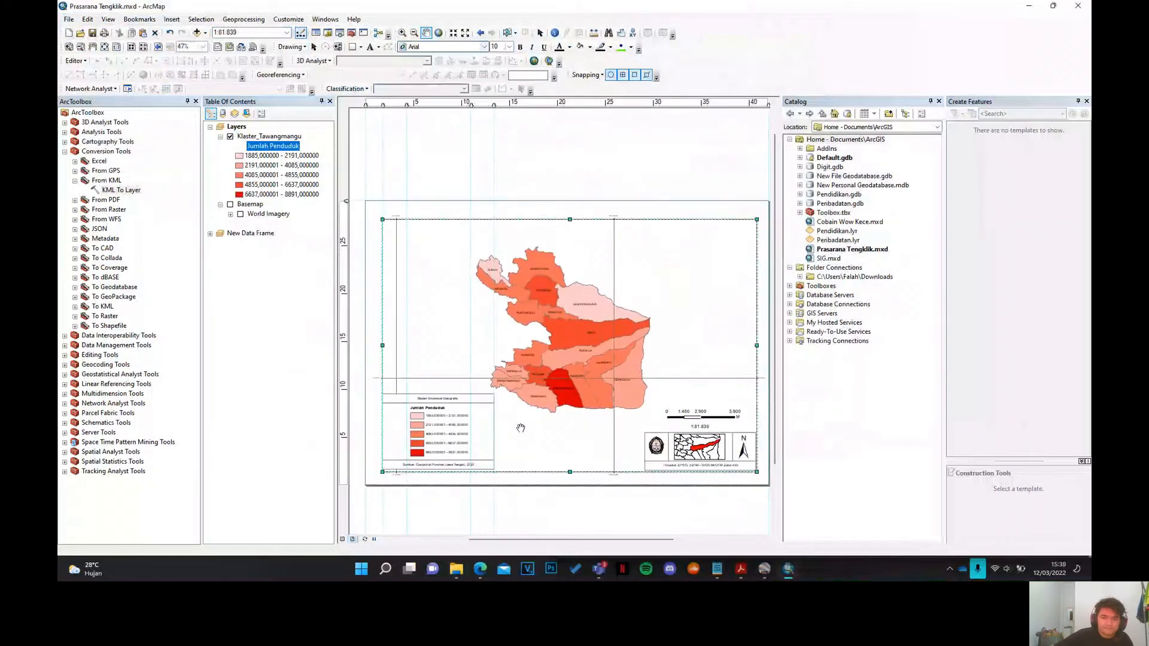
pyautogui.click(225, 33)
pyautogui.click(244, 30)
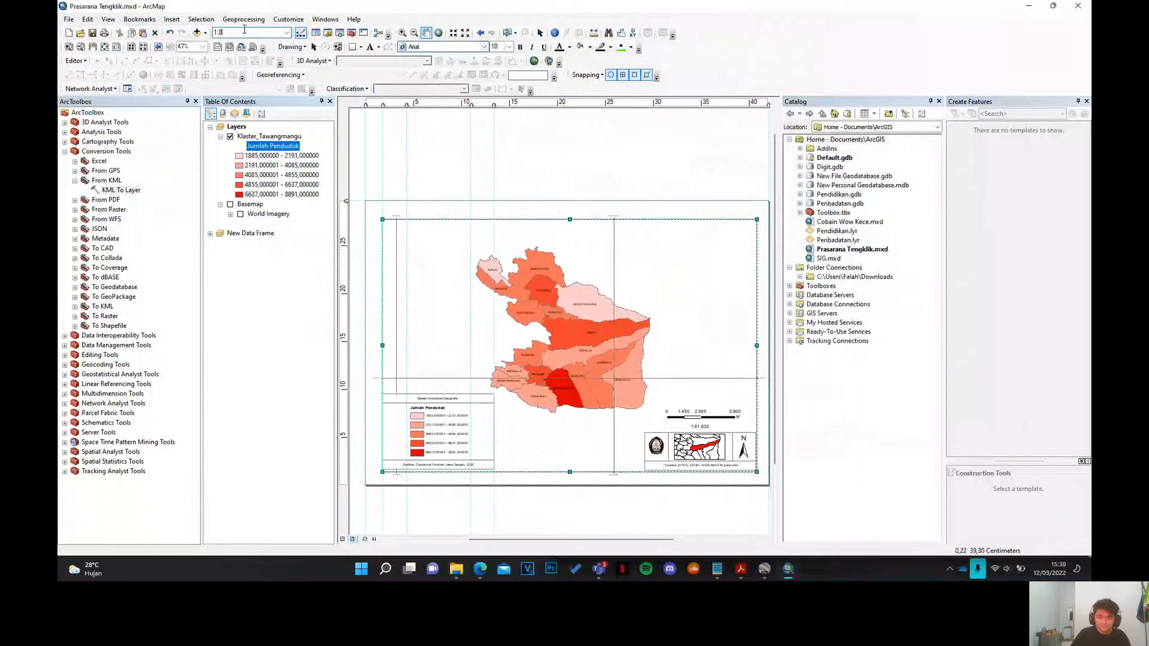
pyautogui.write('1:80000')
pyautogui.press('Return')
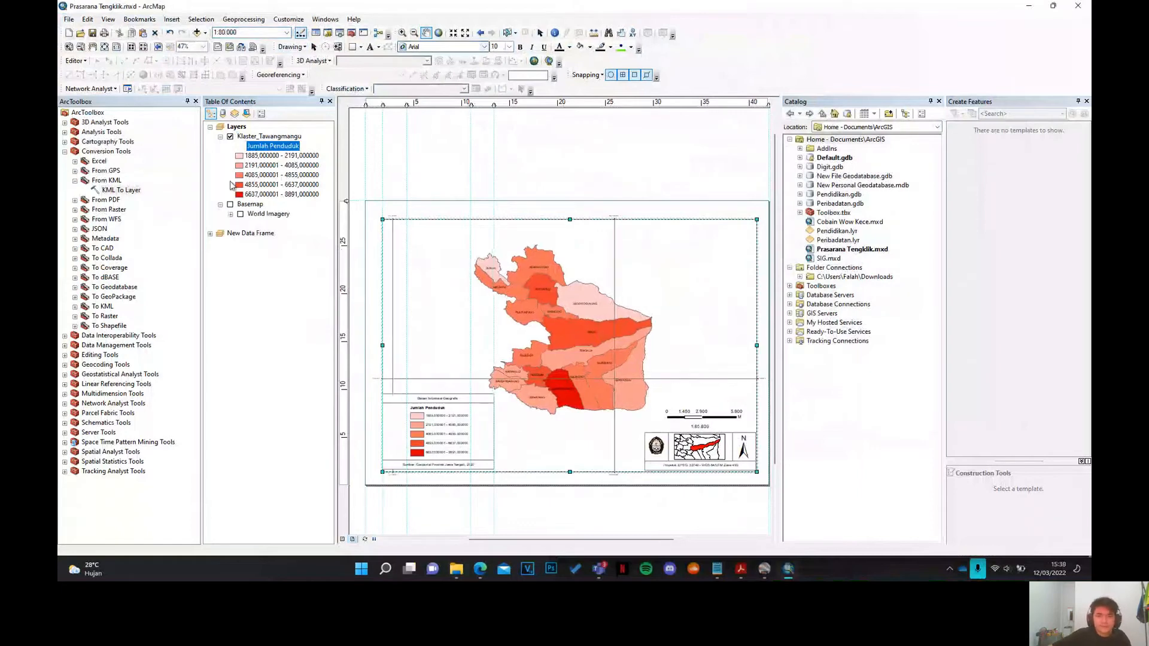
# - Export the layout as a 200 dpi PNG named Jumlah Penduduk in the SIG folder
pyautogui.click(69, 19)
pyautogui.click(114, 183)
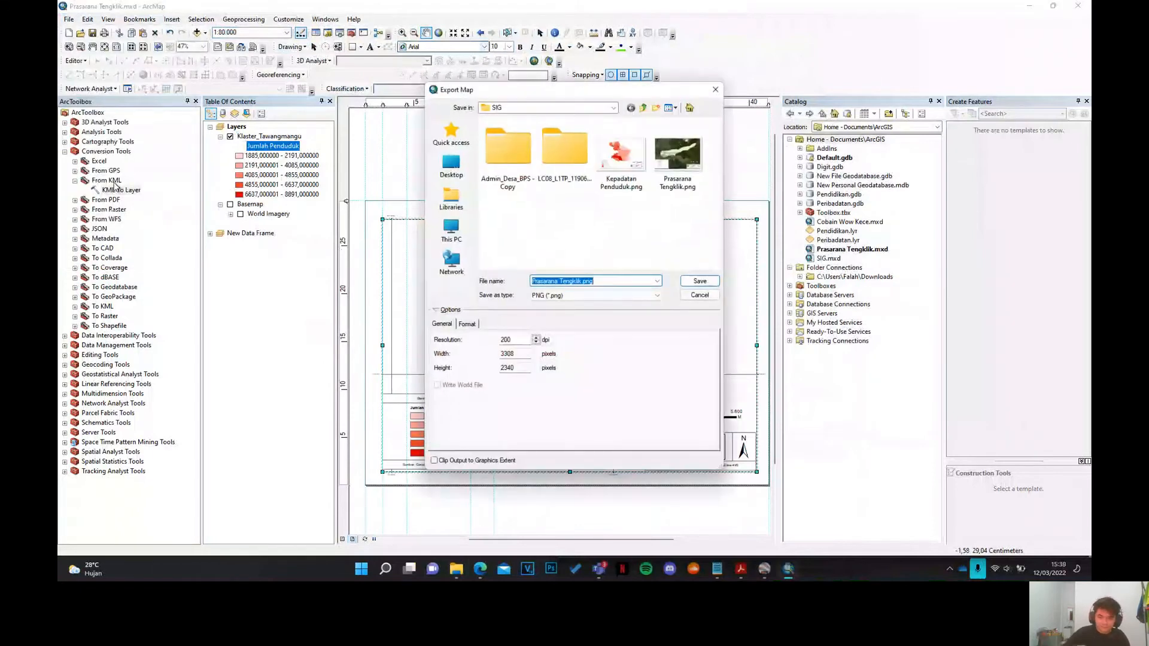
pyautogui.write('Jumlah Penduduk')
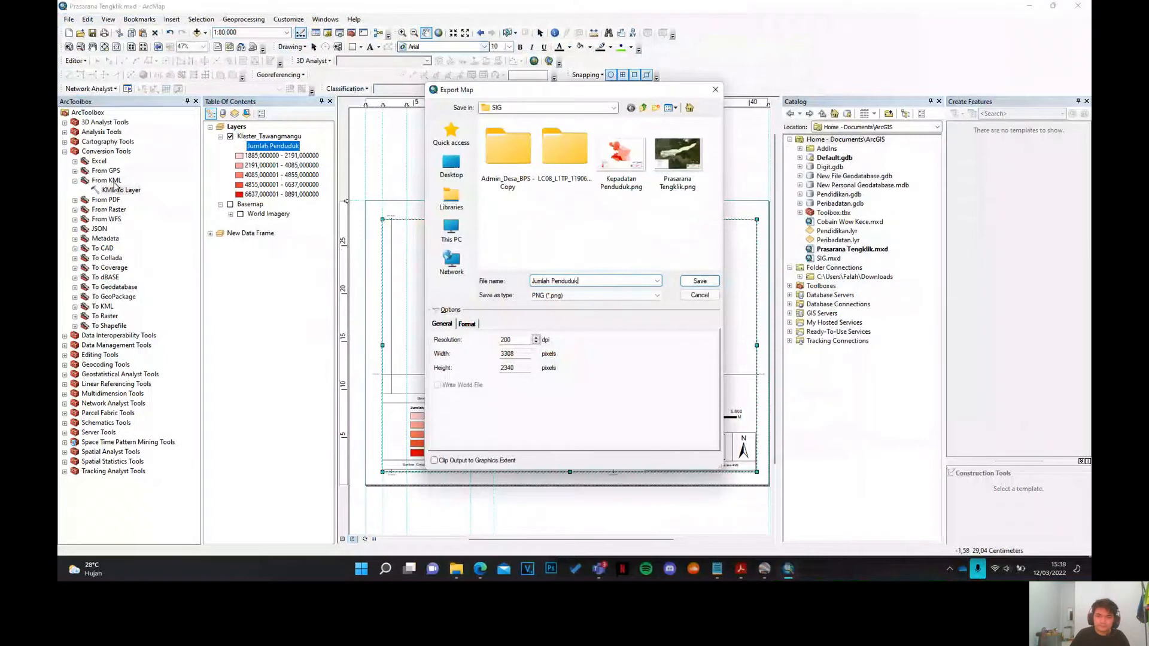
pyautogui.press('Return')
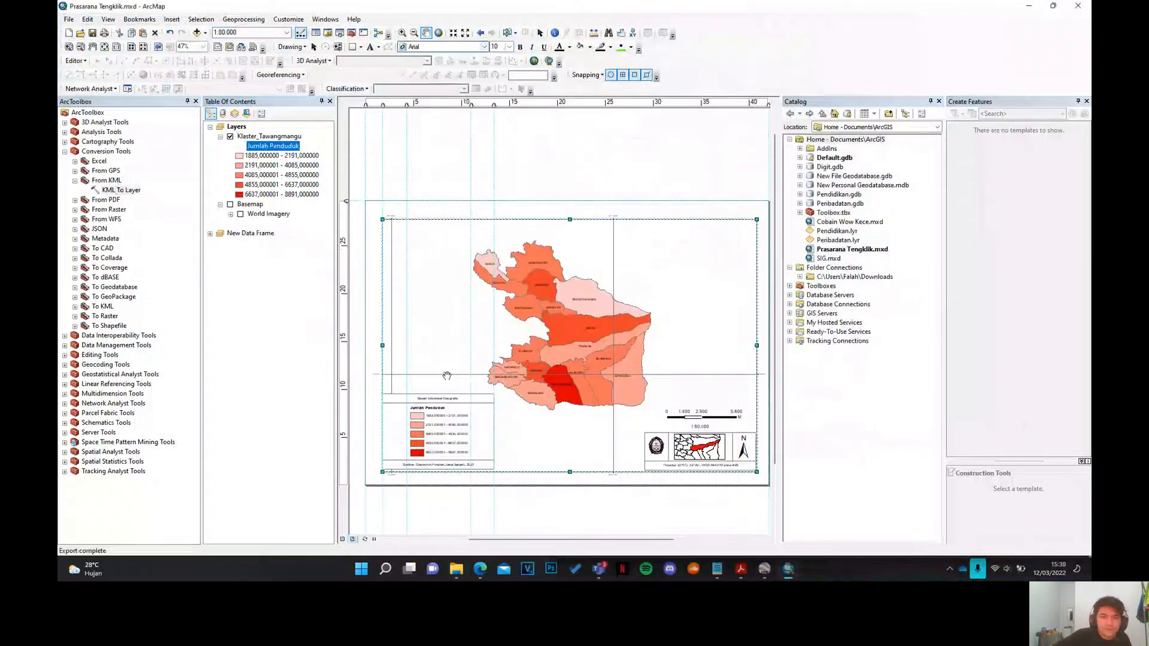
# - In data view, symbolize the Klaster_Tawangmangu layer with graduated colors based on the praks field
pyautogui.click(342, 540)
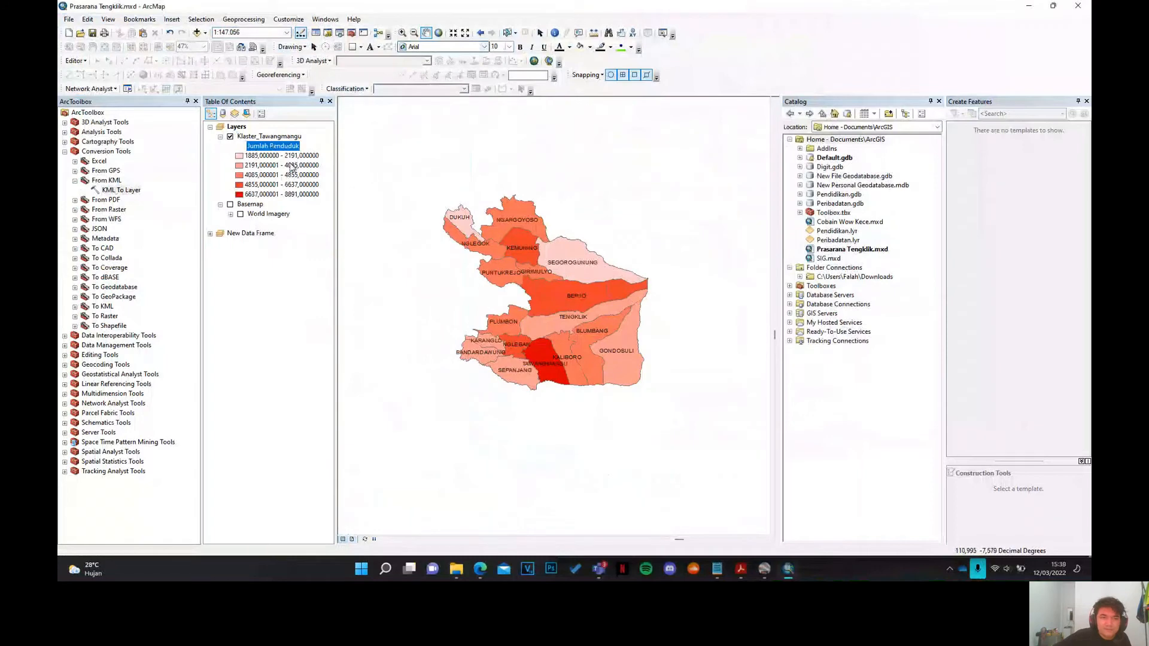
pyautogui.rightClick(271, 136)
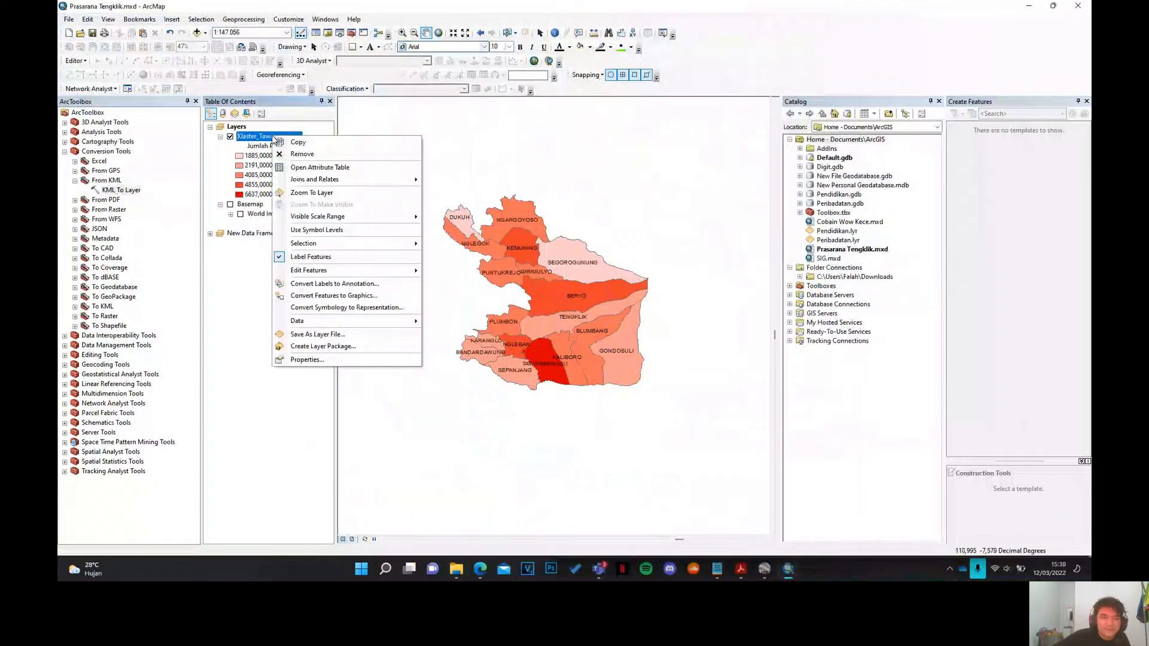
pyautogui.click(305, 359)
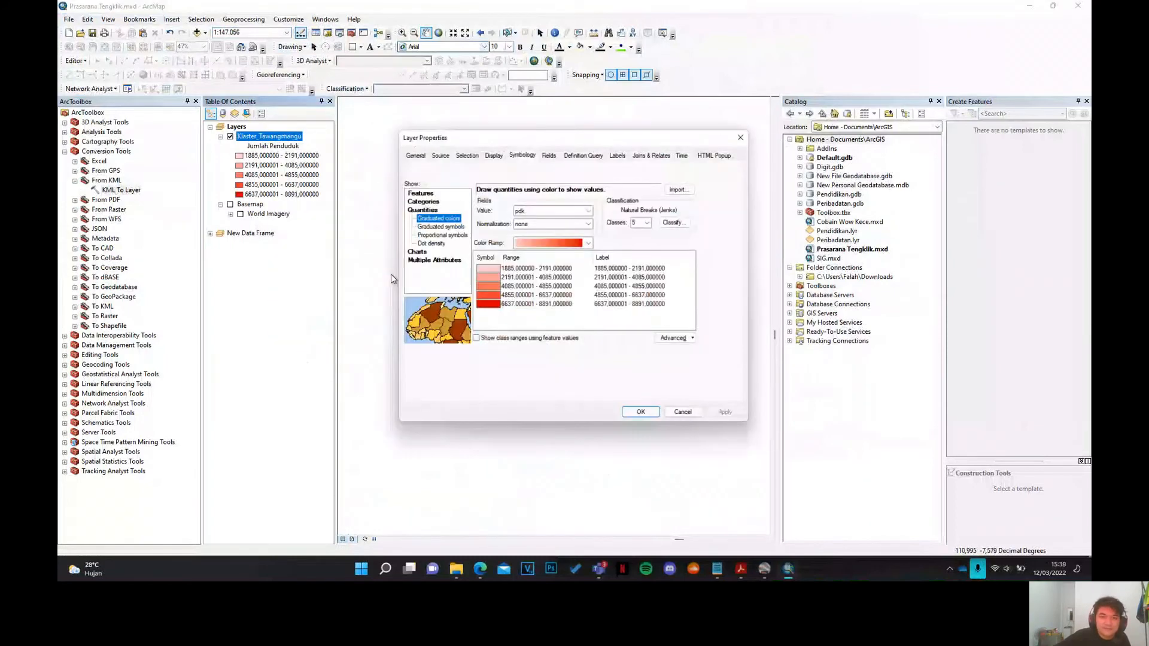
pyautogui.click(590, 209)
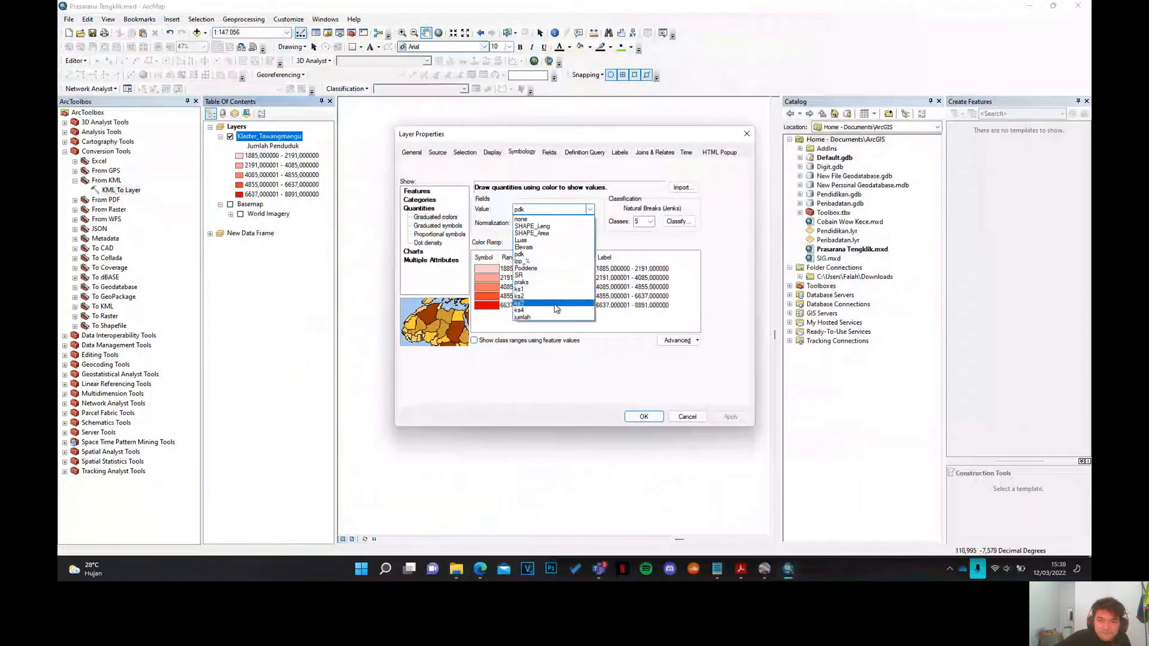
pyautogui.click(539, 282)
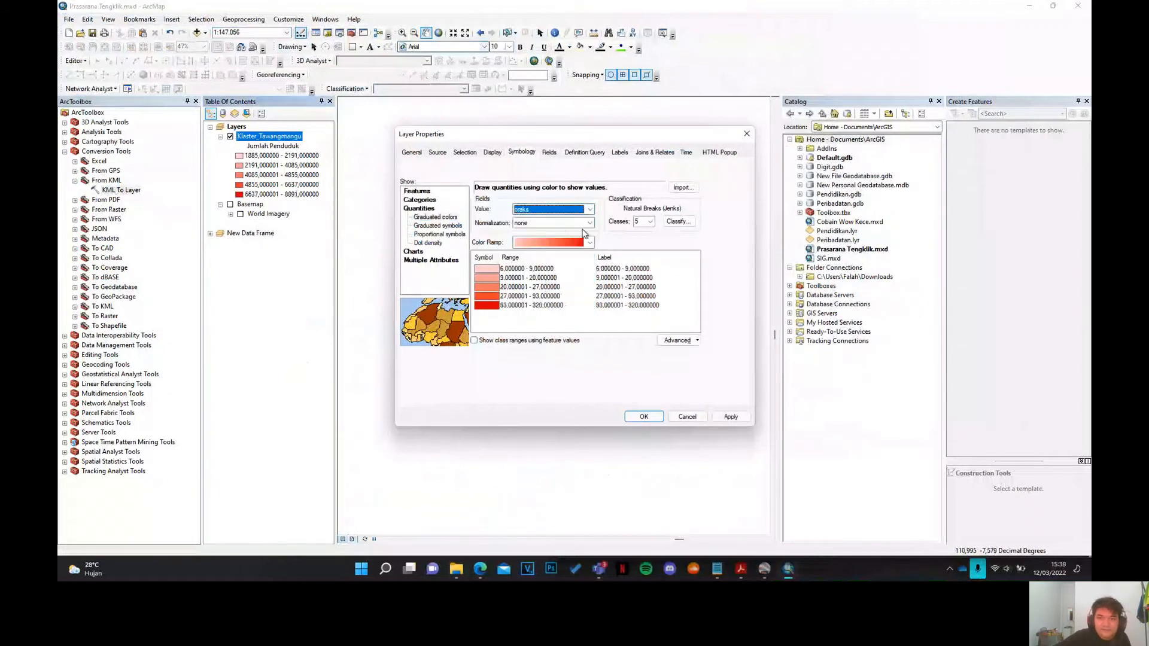
pyautogui.click(644, 416)
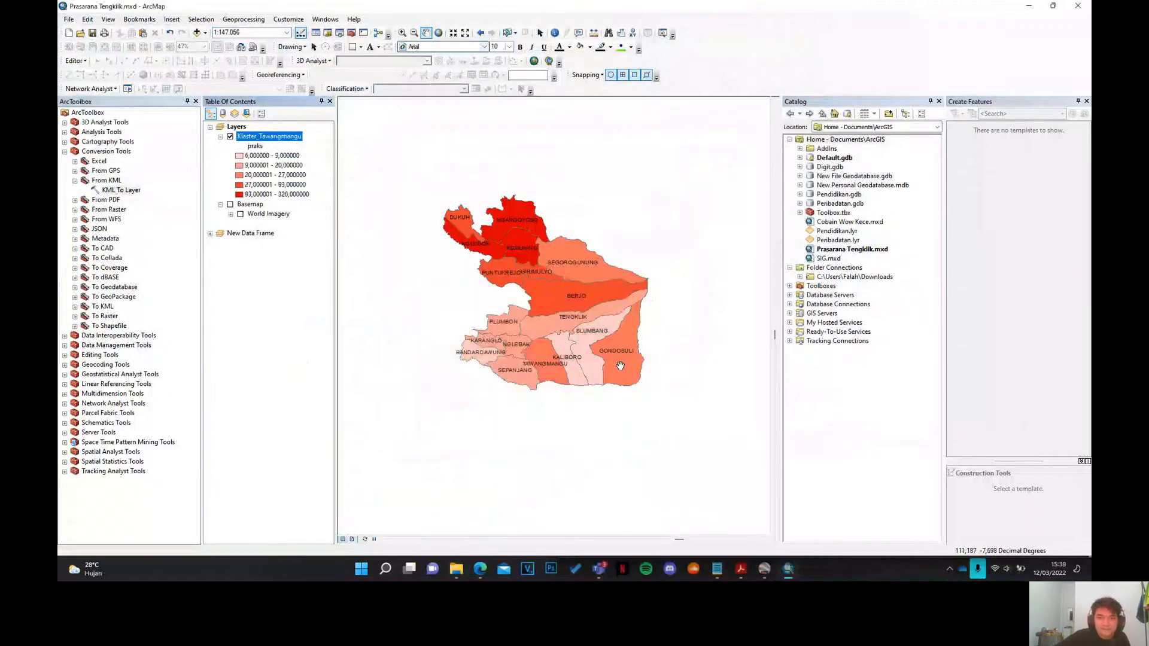
# - Rename the praks heading of the Klaster_Tawangmangu layer to "Prasejahtera"
pyautogui.scroll(1, 439, 200)
pyautogui.click(266, 149)
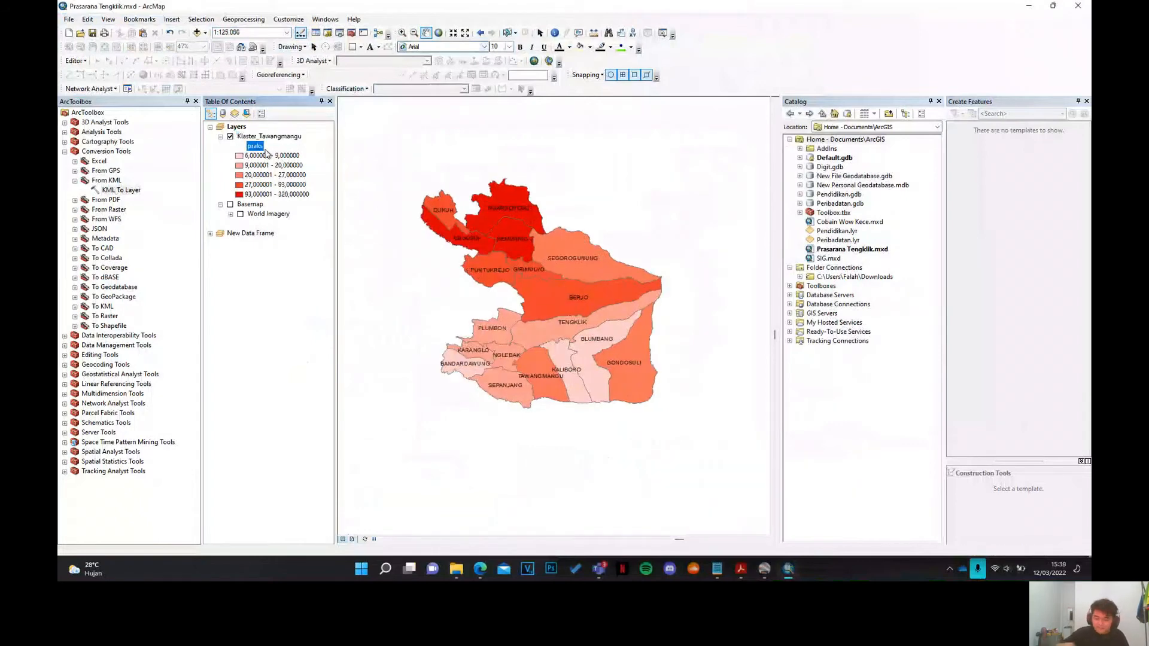
pyautogui.click(265, 148)
pyautogui.write('K')
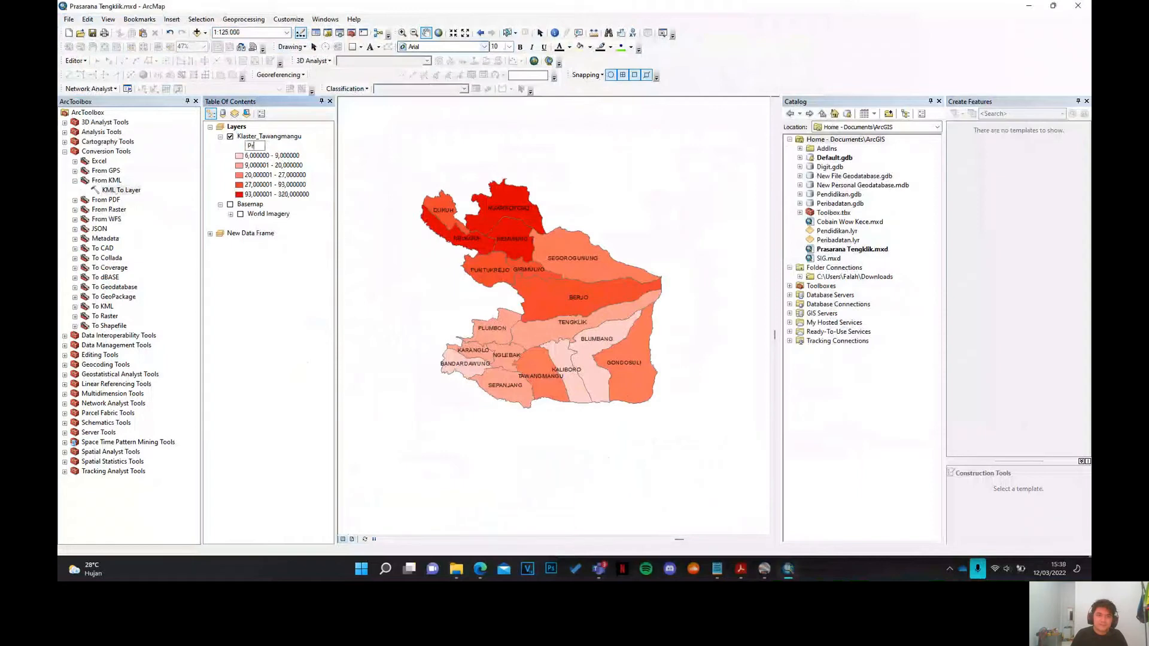
pyautogui.write('rasejahtera')
pyautogui.press('Return')
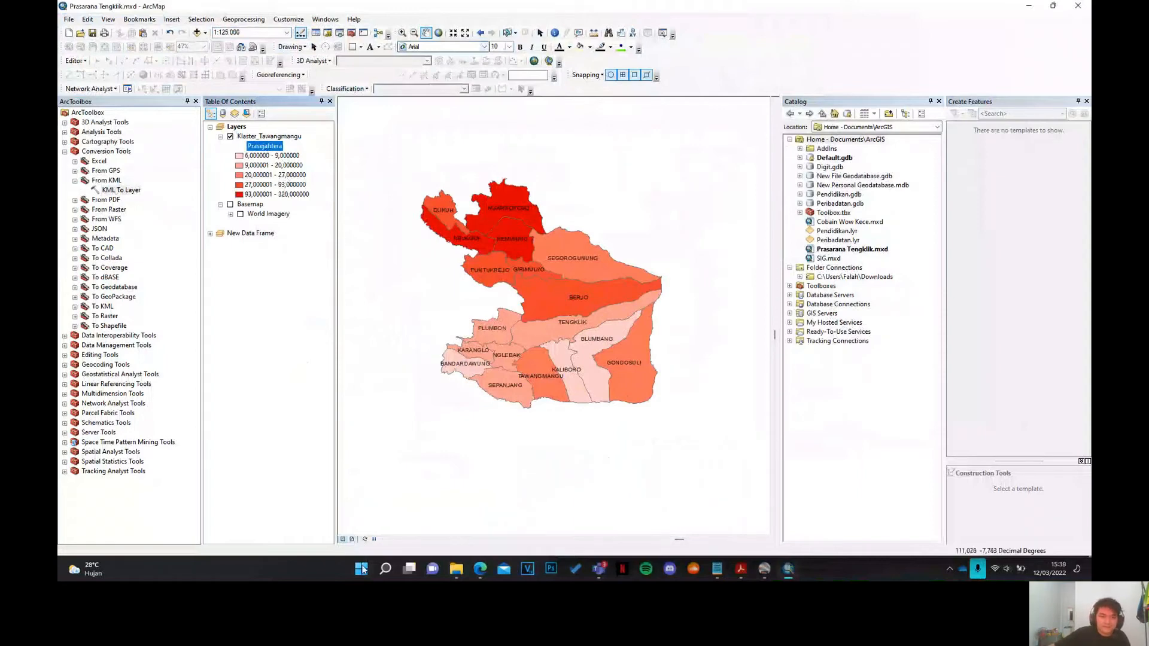
# - Return to the layout view and set the map scale of the data frame to 1:80000
pyautogui.click(352, 540)
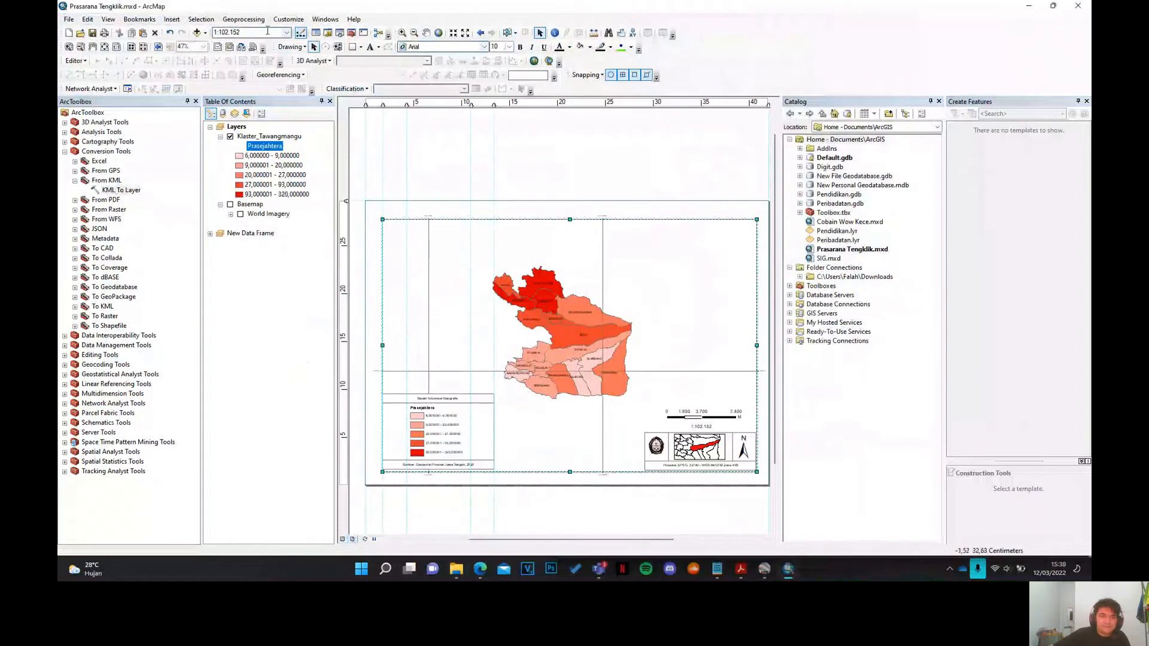
pyautogui.moveTo(240, 32); pyautogui.dragTo(227, 34)
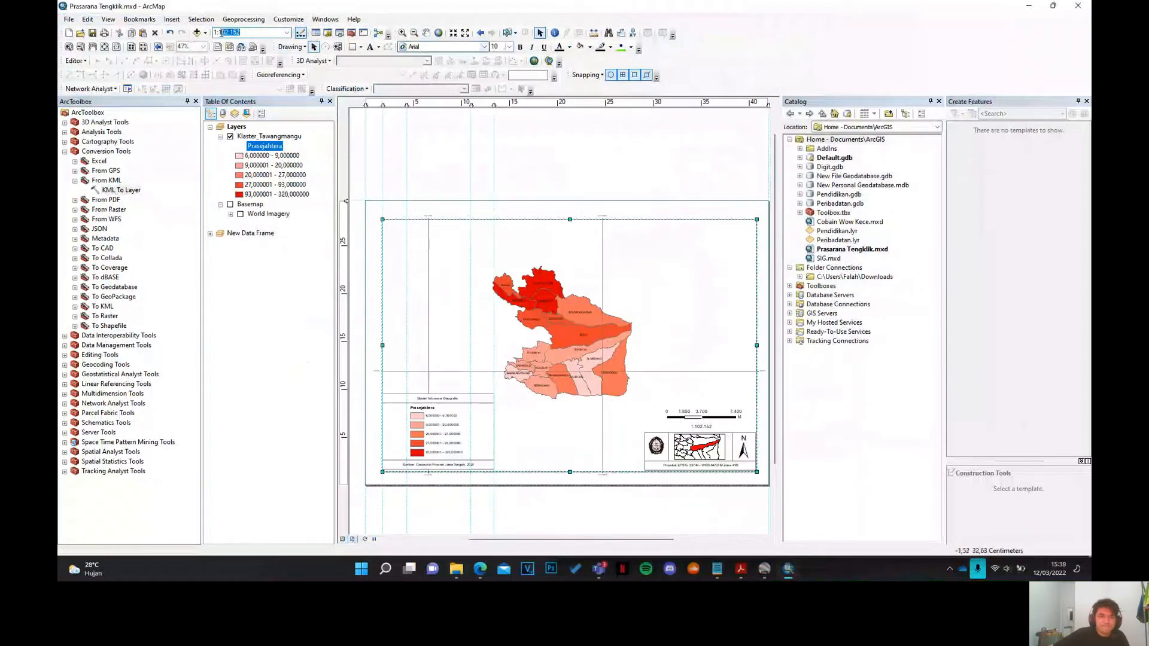
pyautogui.write('80000')
pyautogui.press('Return')
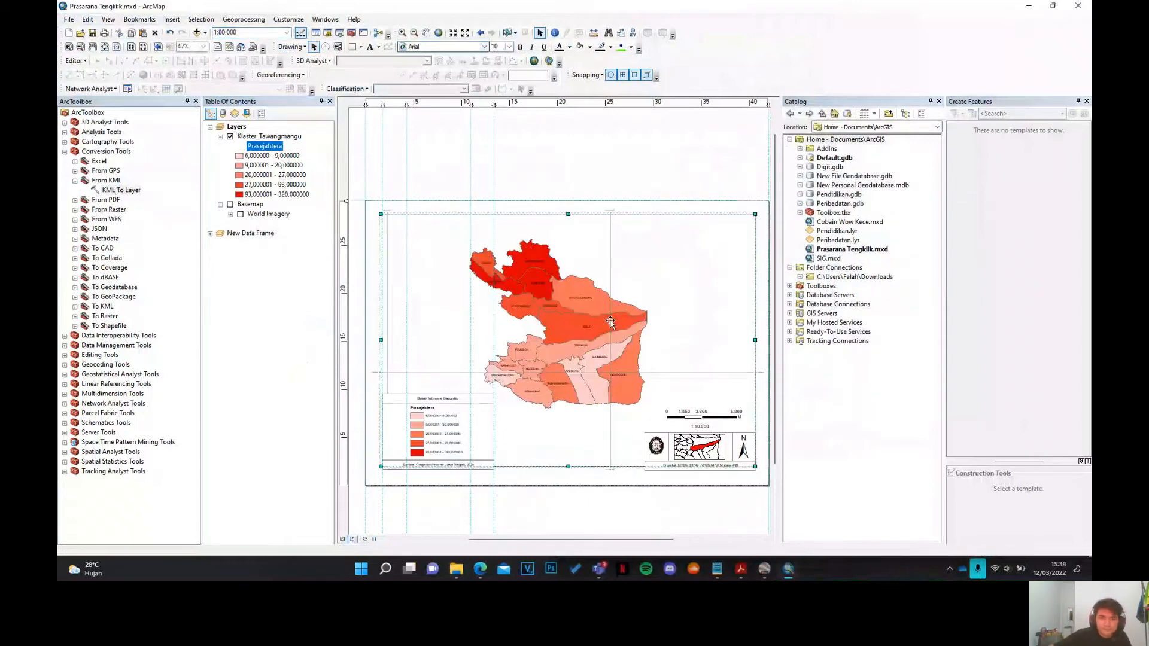
pyautogui.click(426, 32)
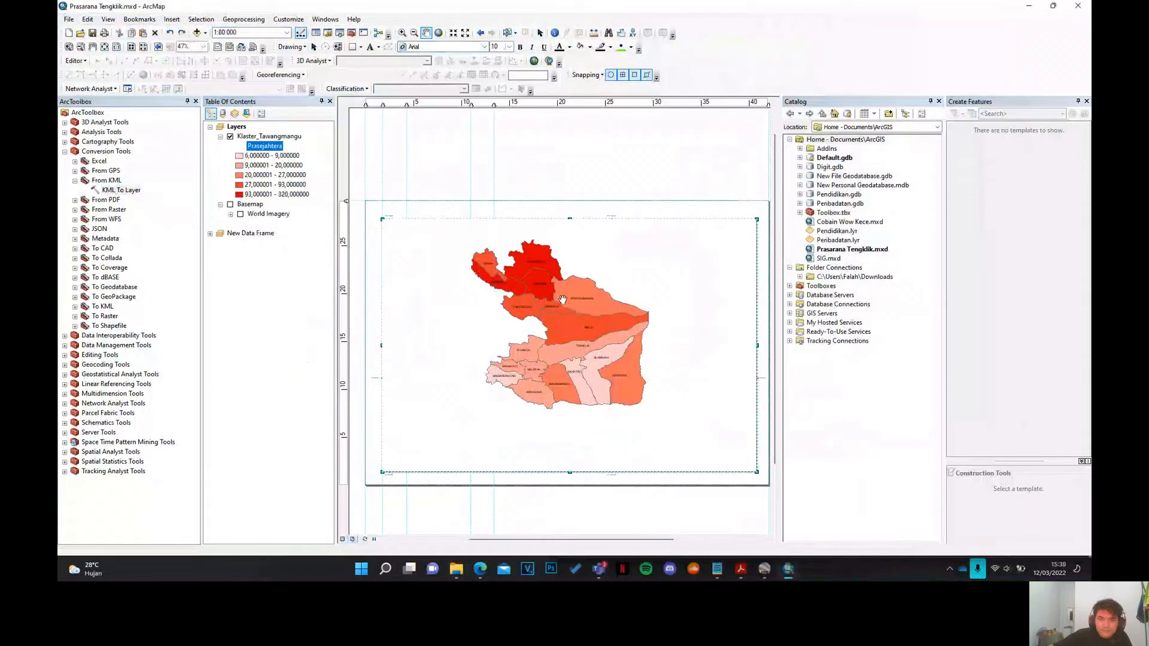
# - Export the layout as a 200 dpi PNG named Prasejahtera in the SIG folder
pyautogui.click(69, 19)
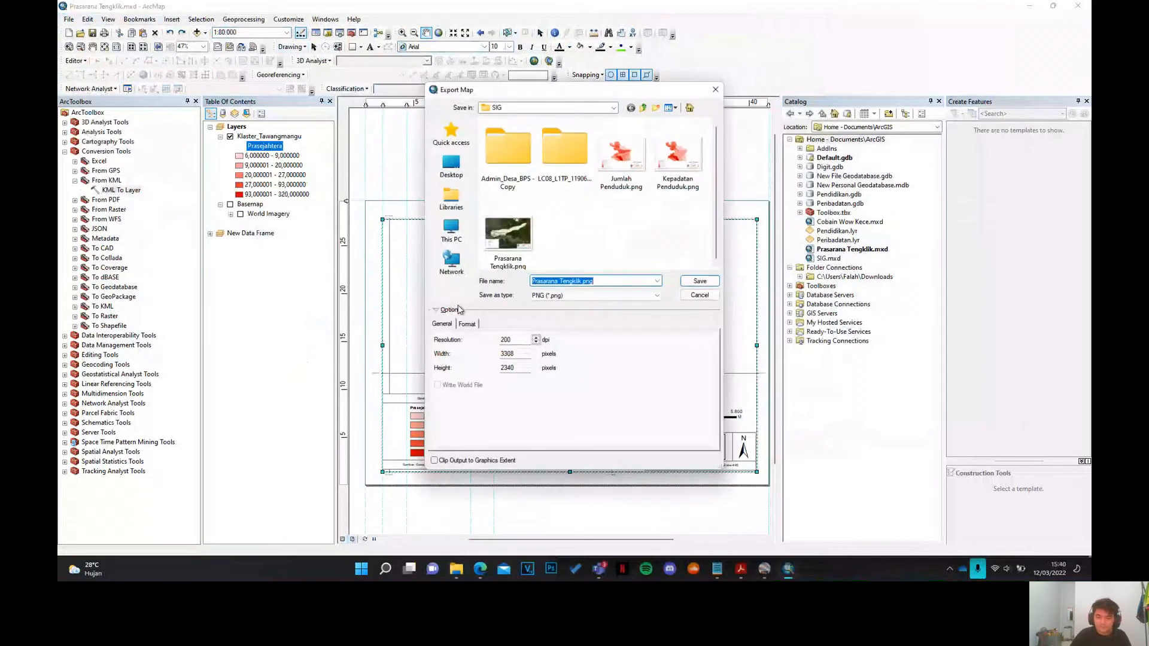
pyautogui.write('Pras')
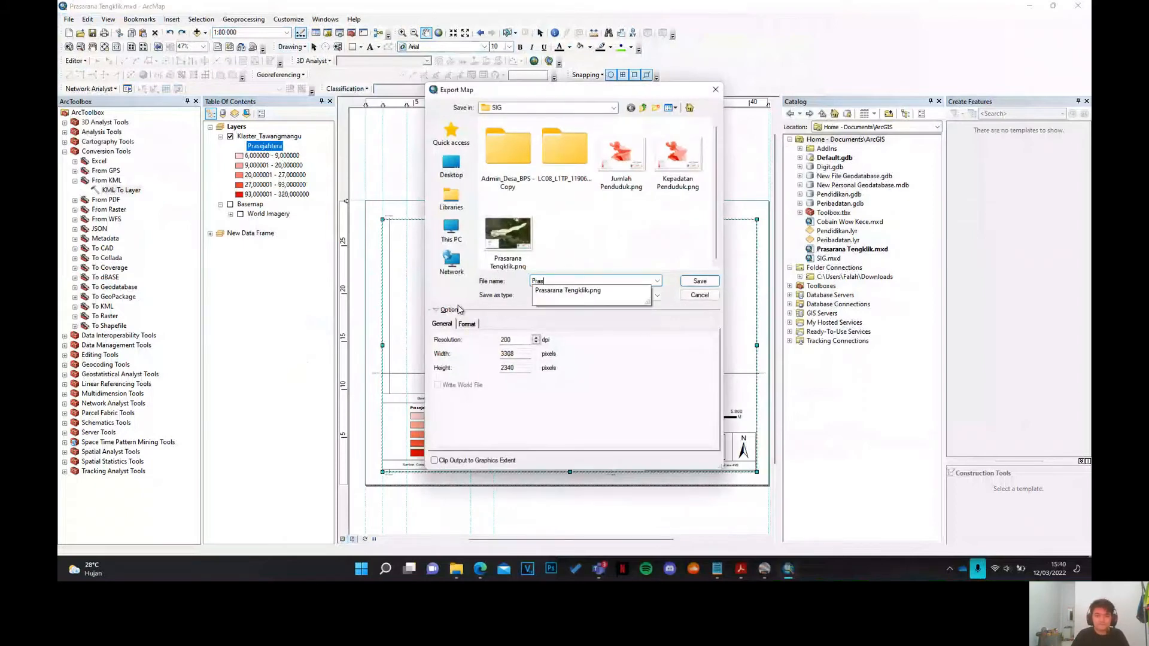
pyautogui.write('ejahtera')
pyautogui.press('Return')
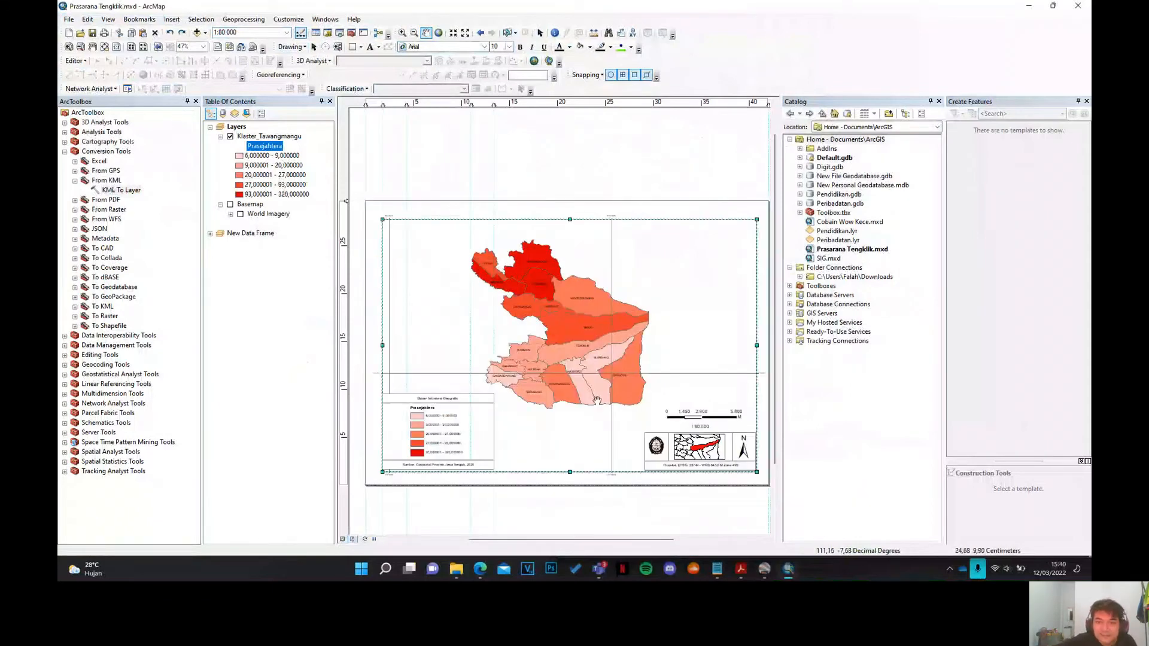
# - Examine the Prasejahtera layout, checking the village labels, legend and map elements both close up and as a whole page
pyautogui.scroll(-1, 608, 375)
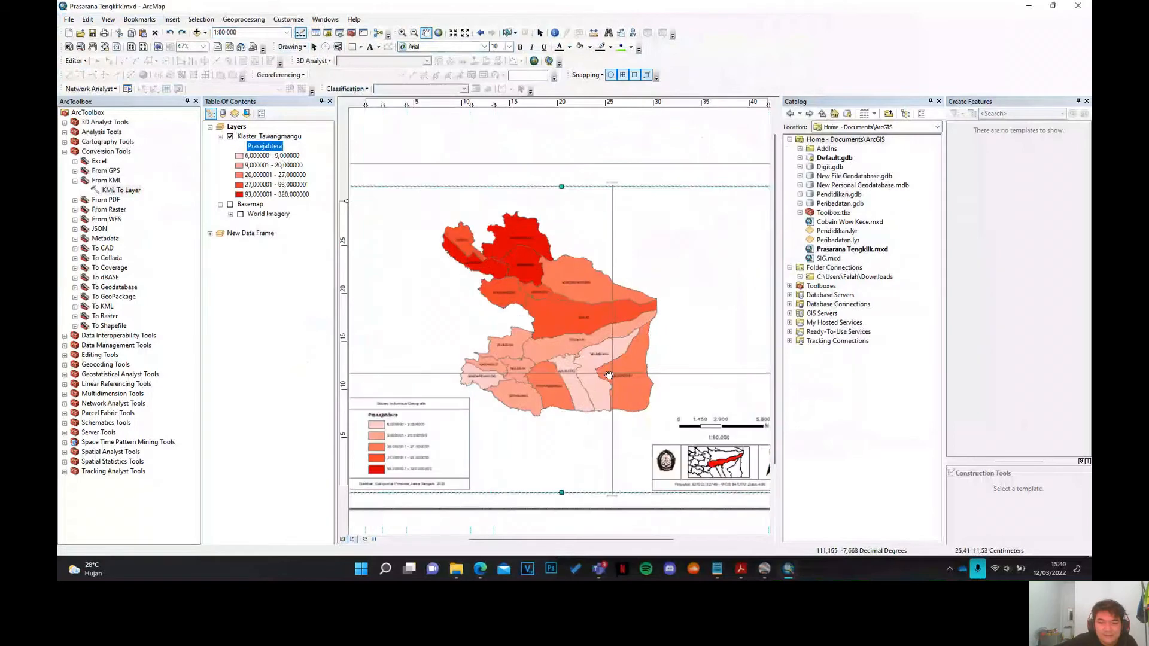
pyautogui.scroll(-2, 587, 353)
pyautogui.scroll(2, 563, 329)
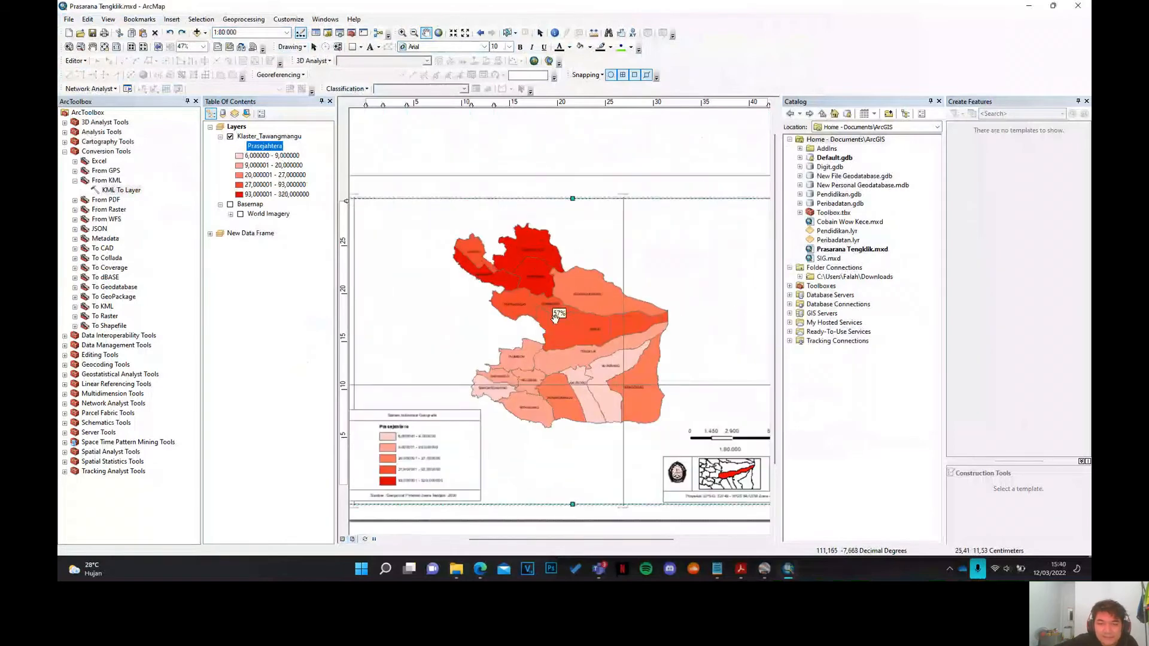
pyautogui.scroll(2, 548, 316)
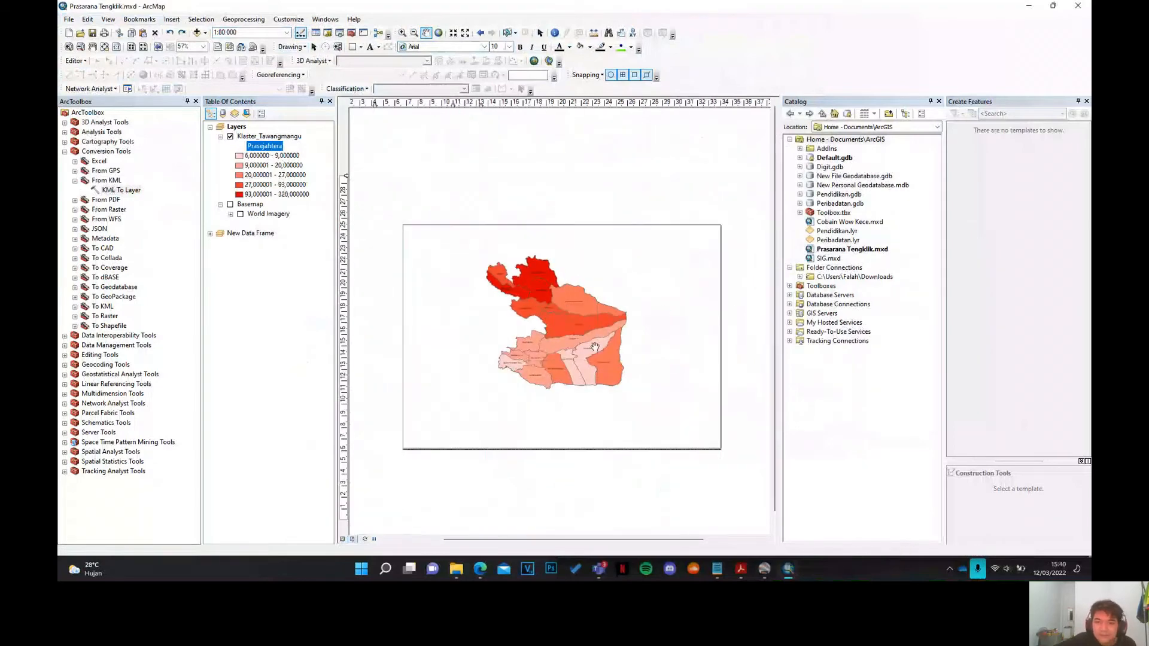
pyautogui.scroll(-2, 545, 322)
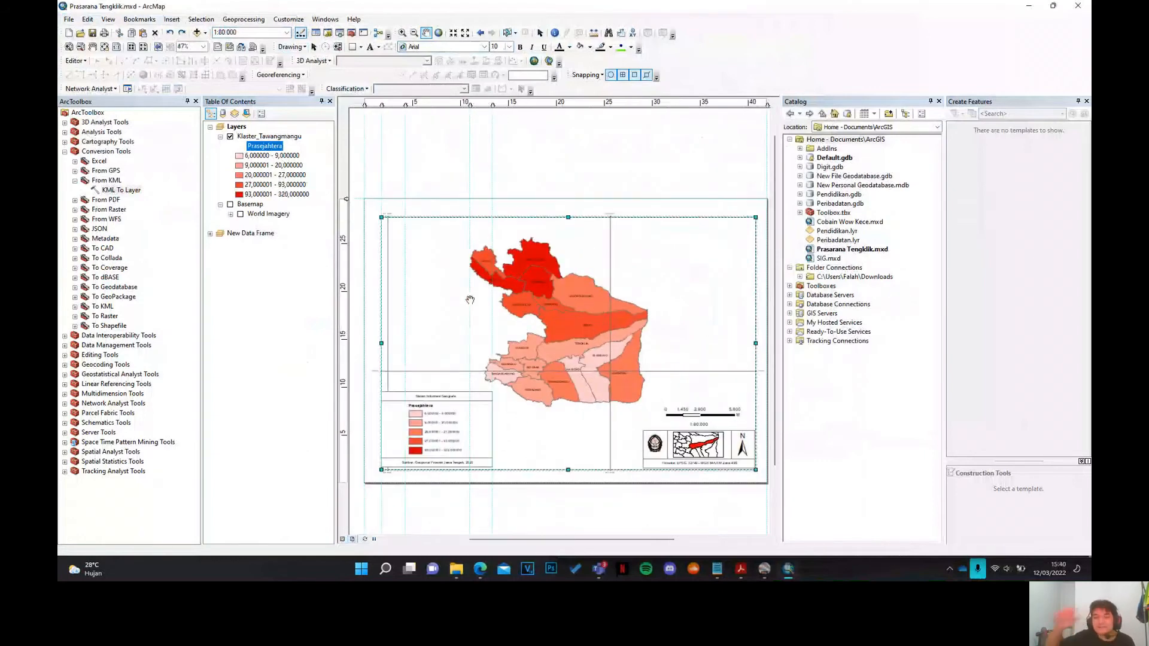
pyautogui.scroll(-2, 527, 334)
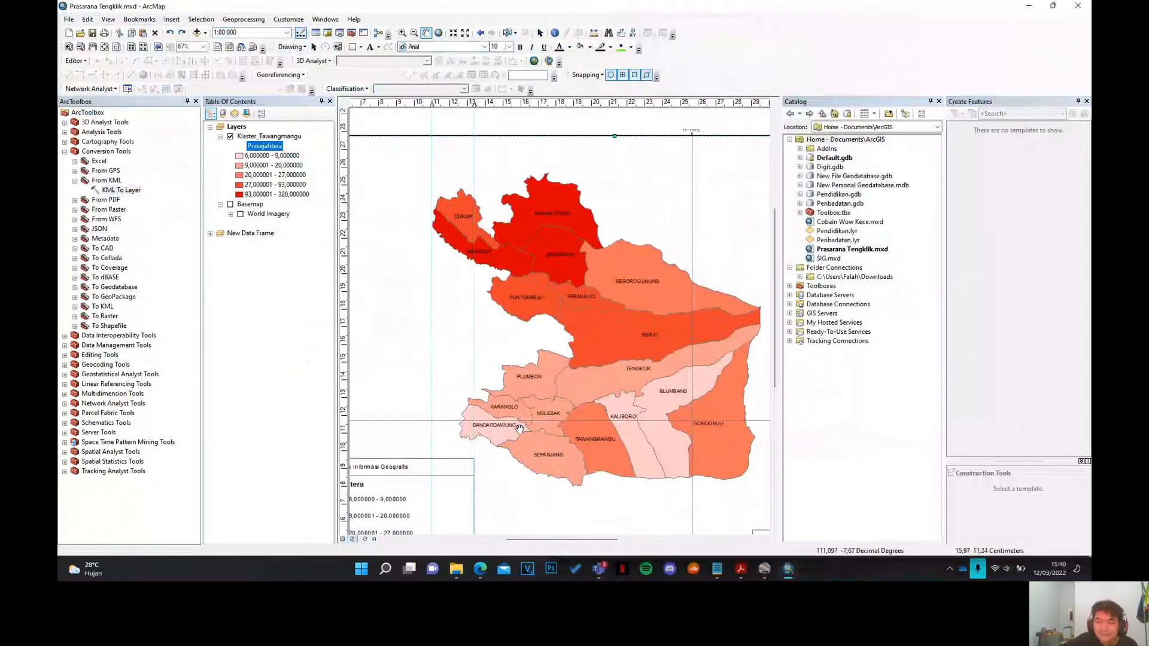
pyautogui.scroll(-2, 519, 427)
pyautogui.scroll(-1, 473, 266)
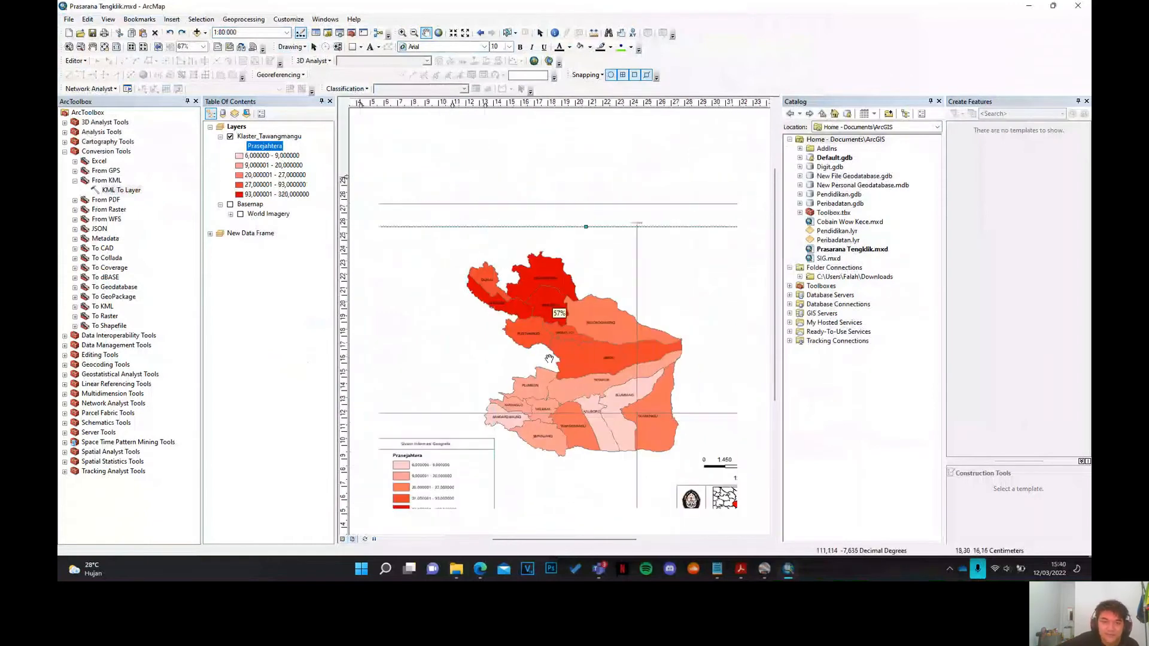
pyautogui.scroll(-1, 483, 270)
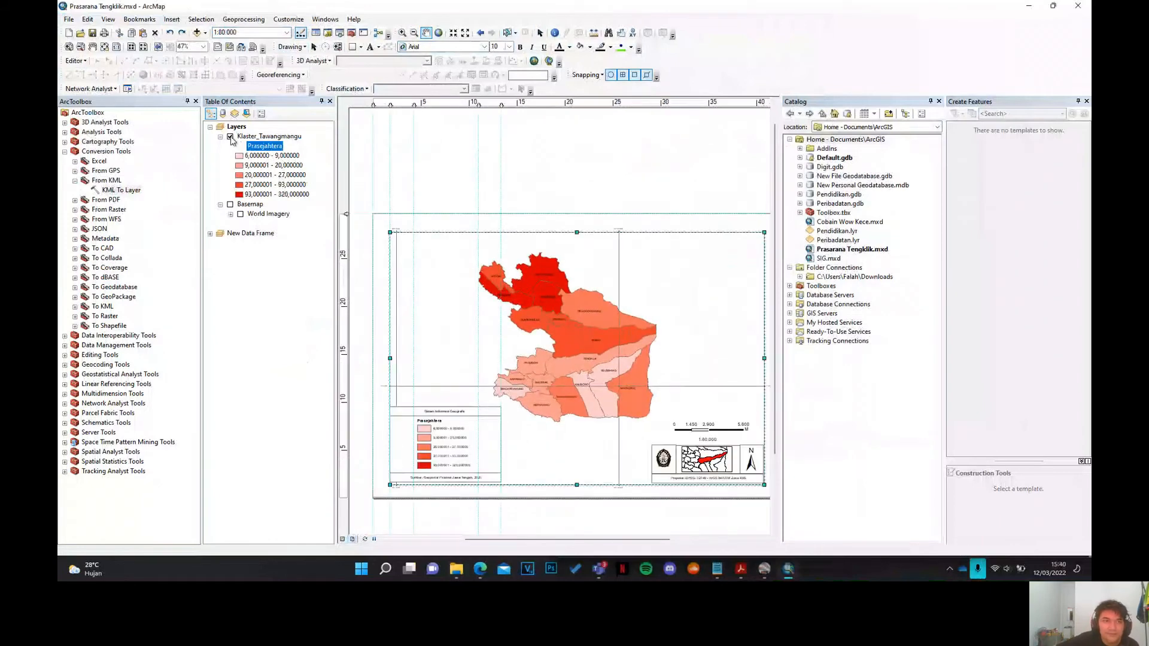
# - Save the map document under the new name Peta Tematik in the ArcGIS folder
pyautogui.click(68, 20)
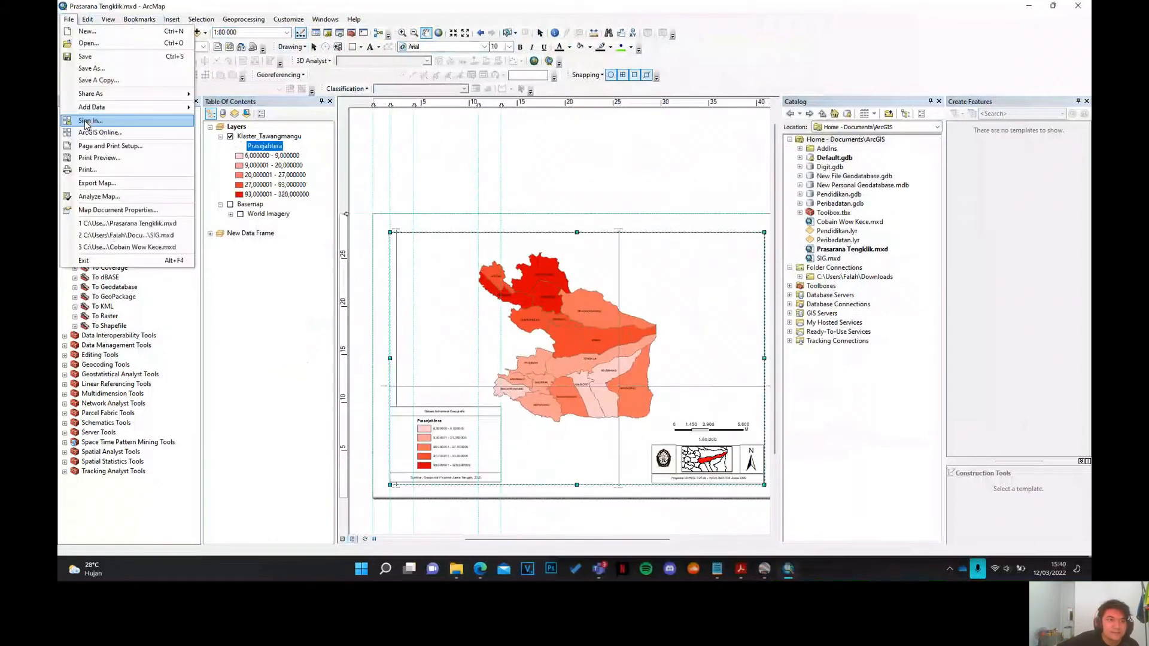
pyautogui.click(93, 72)
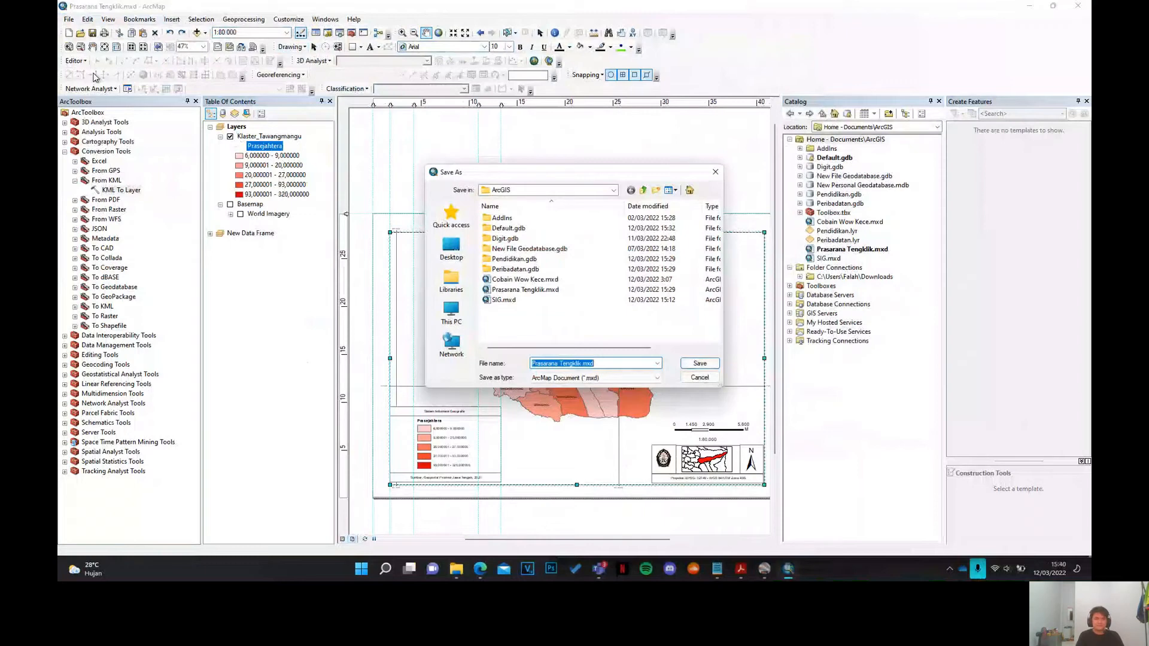
pyautogui.write('Peta T')
pyautogui.press('Return')
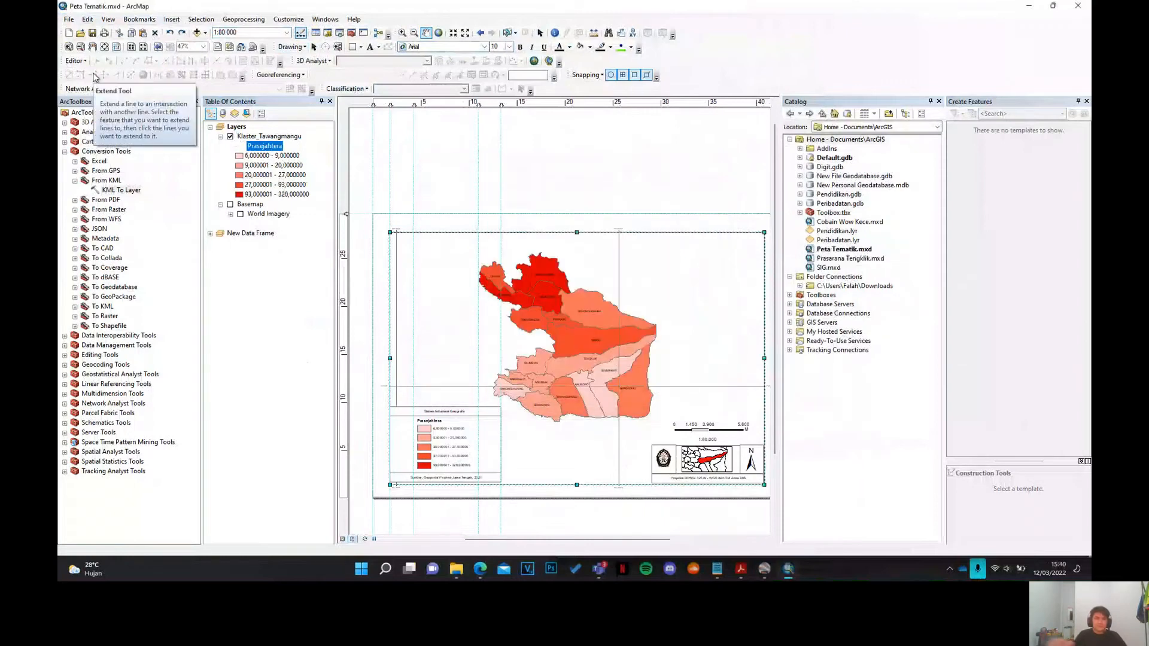
pyautogui.click(259, 140)
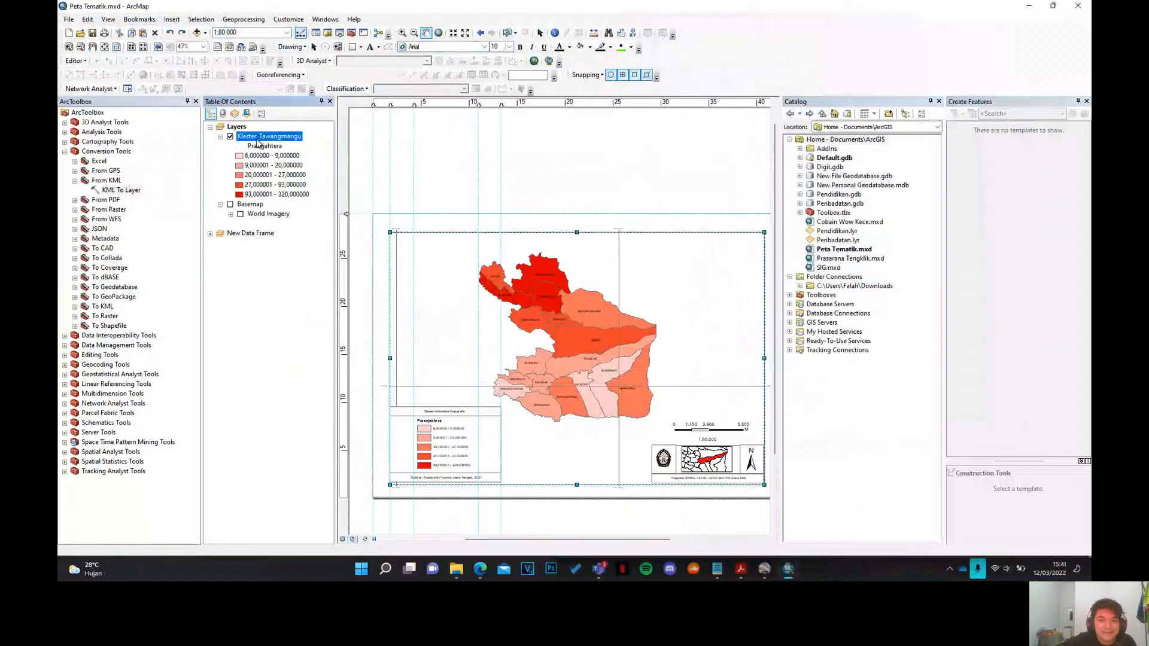
pyautogui.click(560, 387)
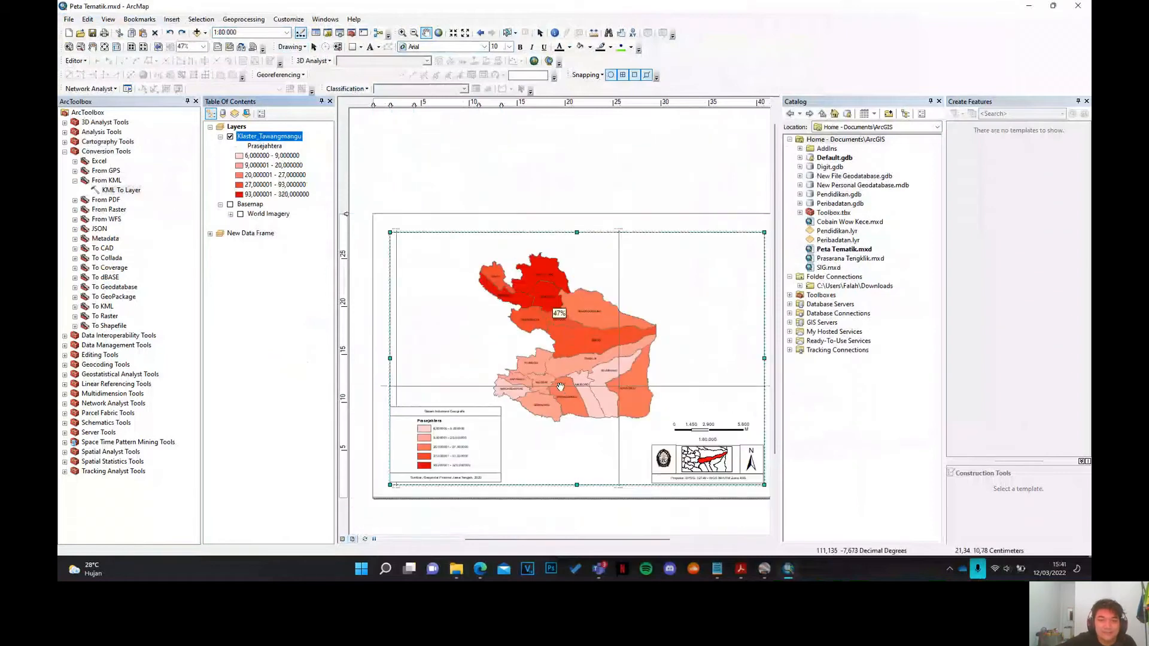
pyautogui.scroll(3, 561, 387)
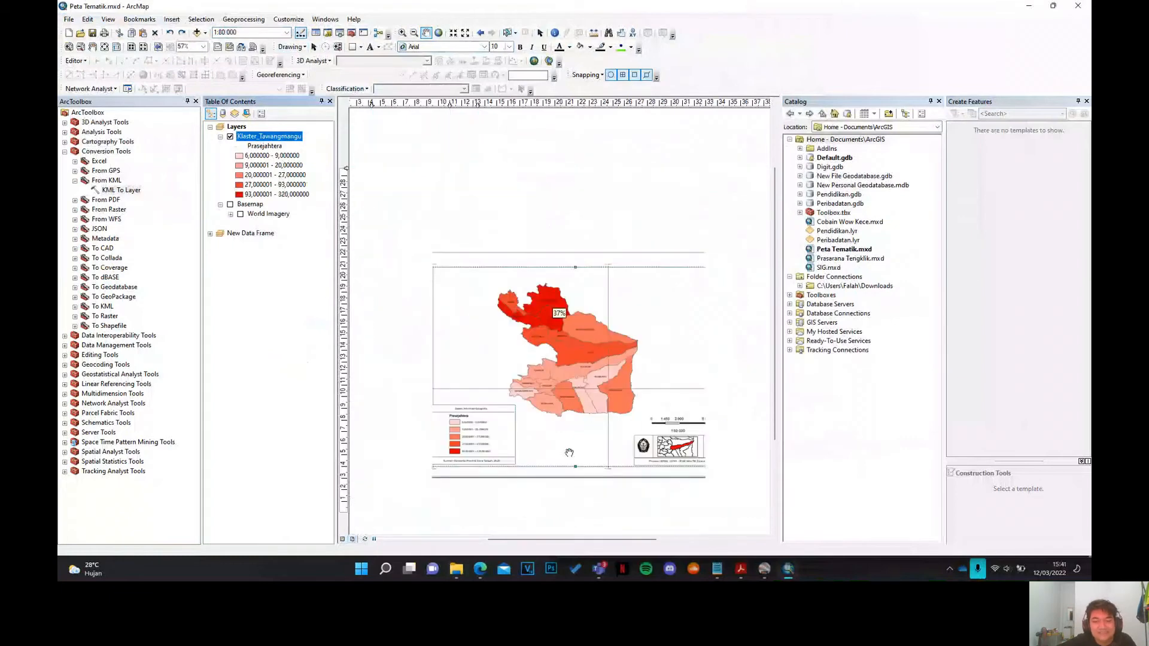
pyautogui.scroll(1, 585, 410)
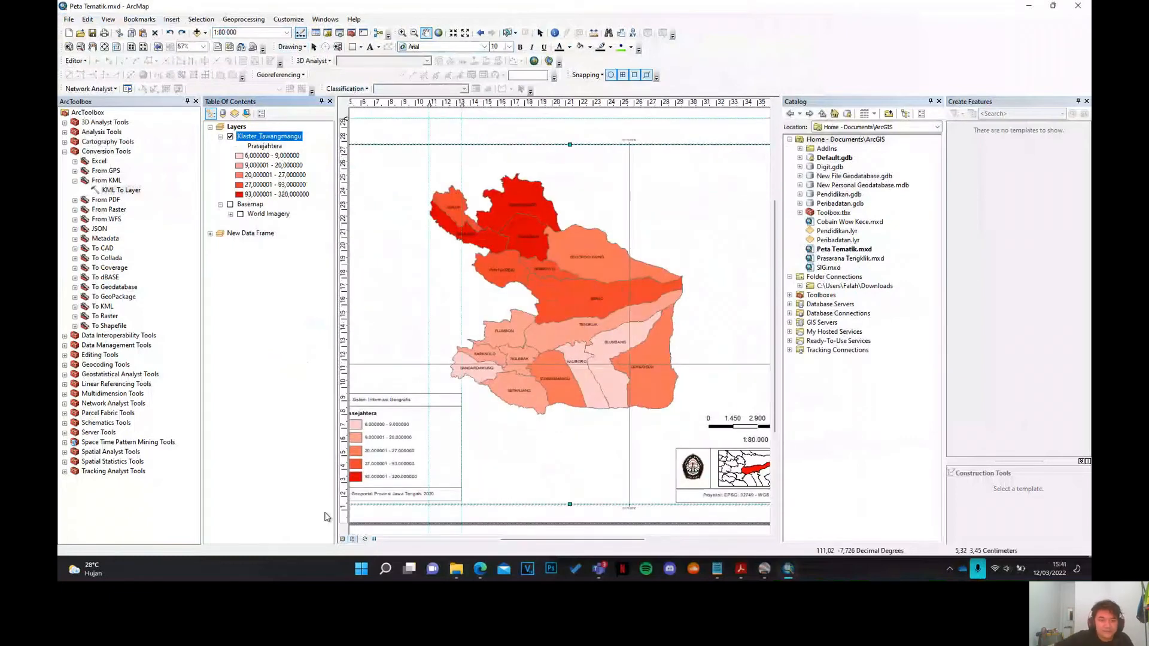
# - Switch to data view and remove the Klaster_Tawangmangu layer from the Layers data frame
pyautogui.click(343, 539)
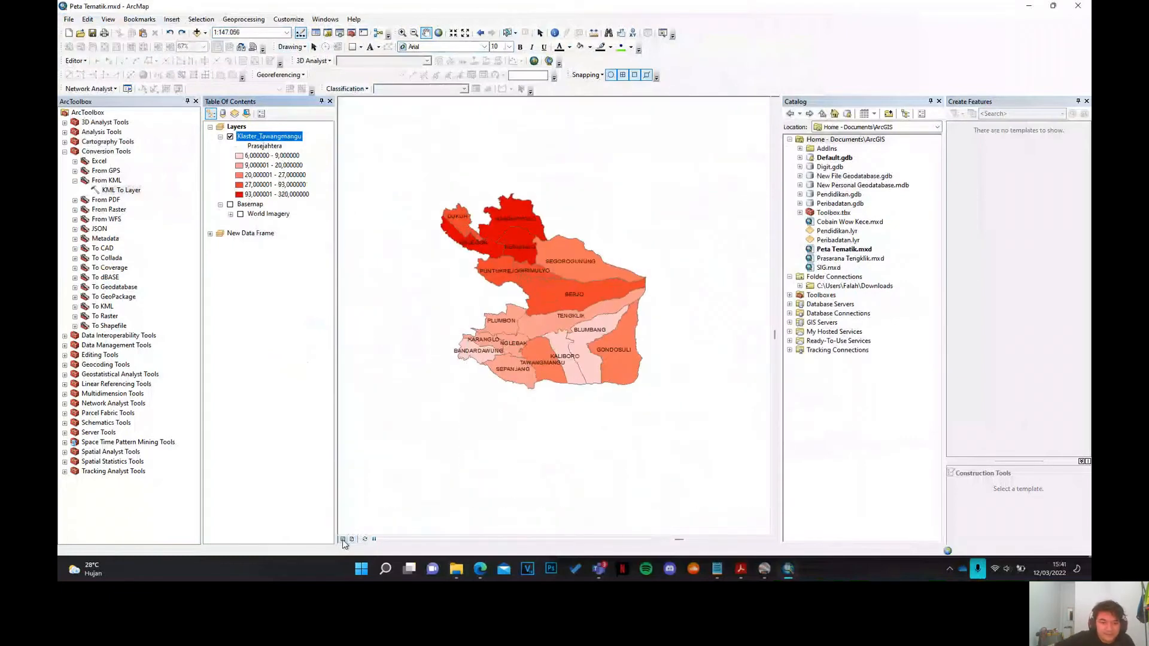
pyautogui.rightClick(272, 139)
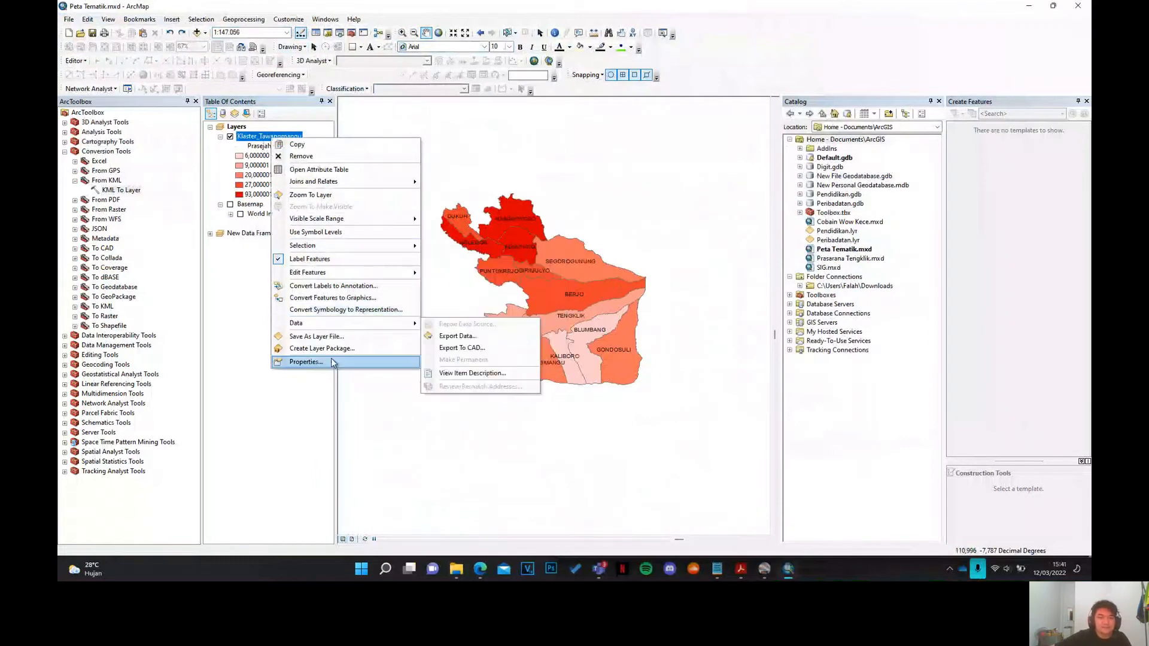
pyautogui.click(301, 156)
# - Switch to File Explorer and open the LC08_L1TP_119065_20210725_20210803_01_T1 folder inside SIG to browse its band files
pyautogui.click(456, 569)
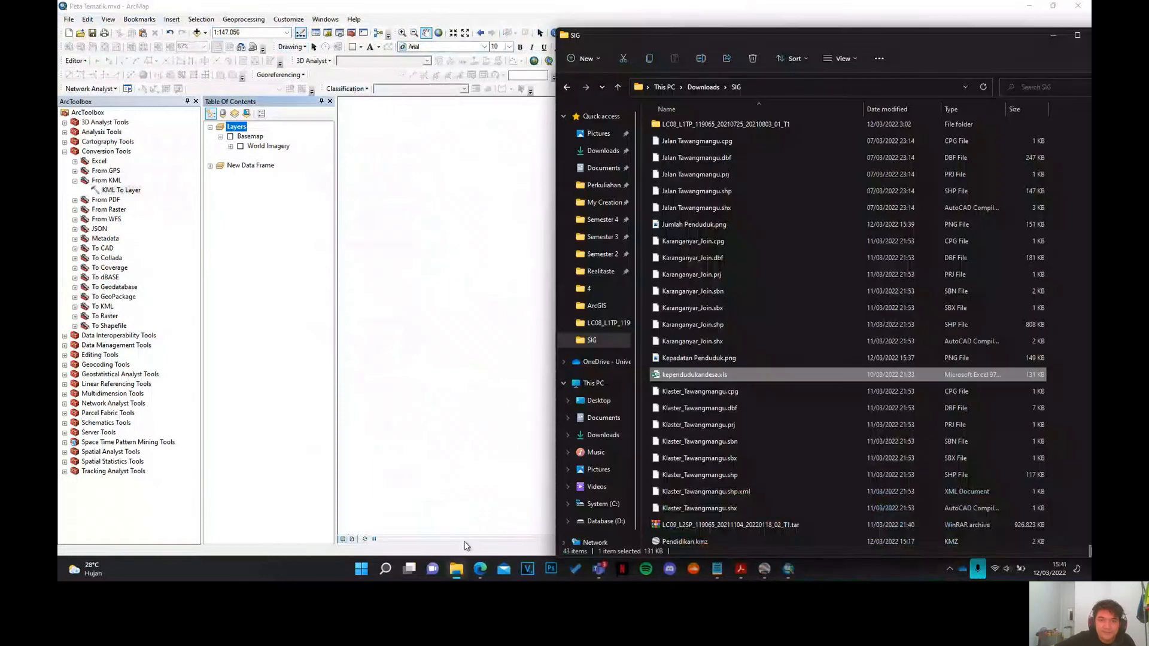
pyautogui.click(692, 149)
pyautogui.doubleClick(691, 148)
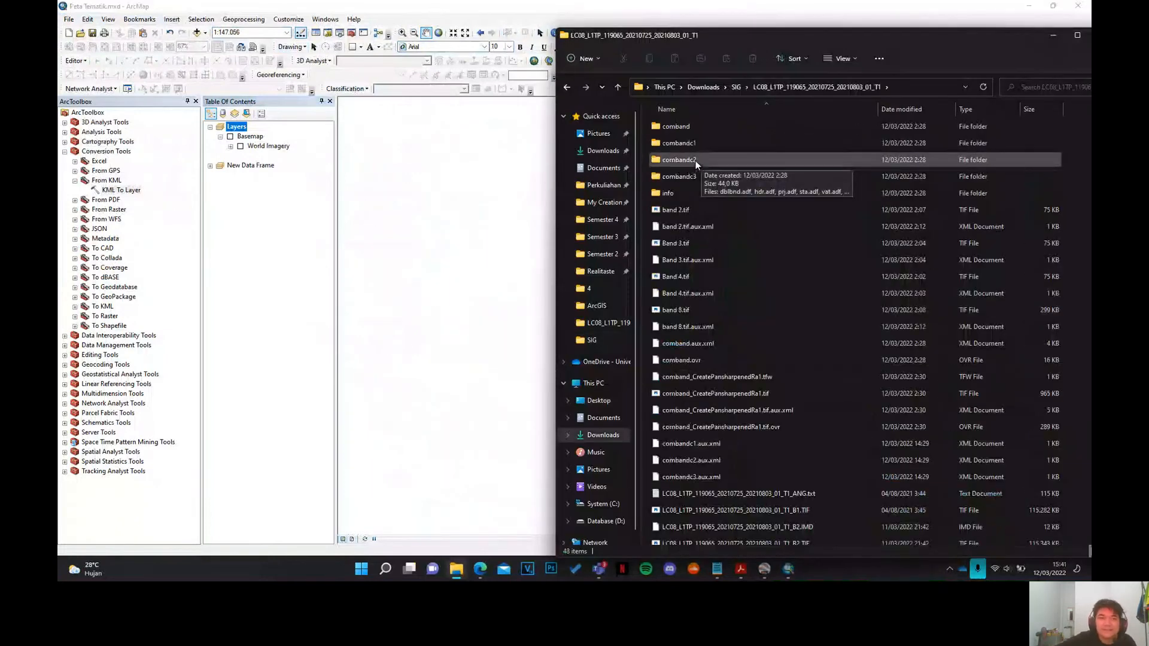
pyautogui.scroll(-2, 727, 250)
pyautogui.scroll(2, 727, 245)
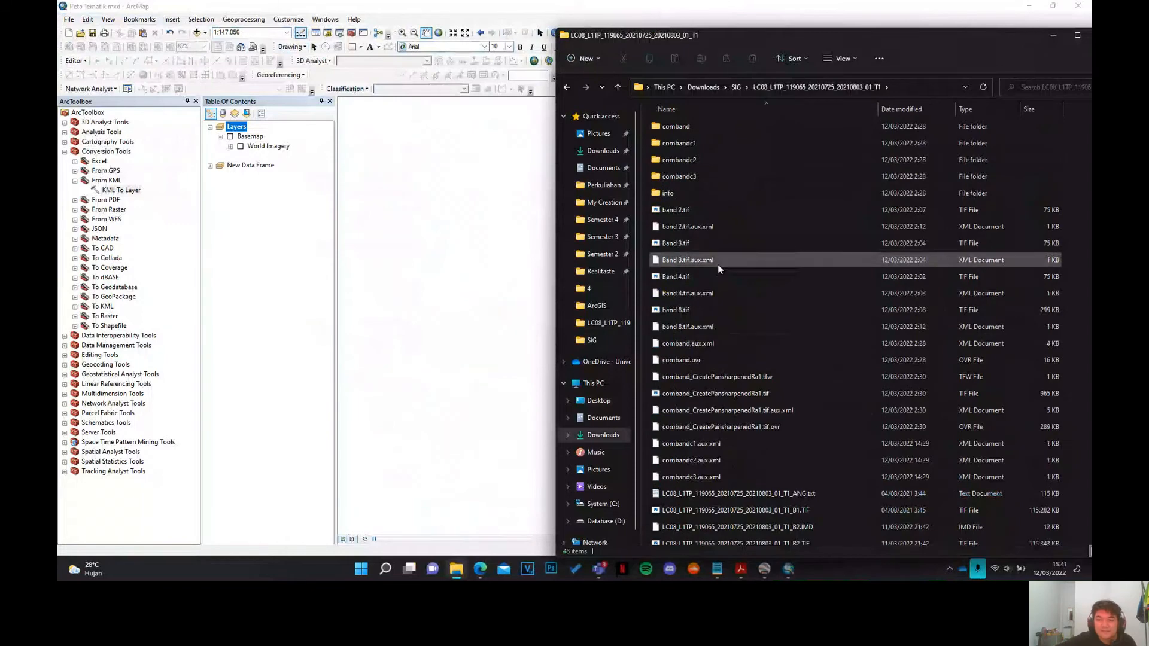
# - Add band 2.tif, Band 3.tif and Band 4.tif from the Landsat folder to the Layers data frame
pyautogui.click(699, 308)
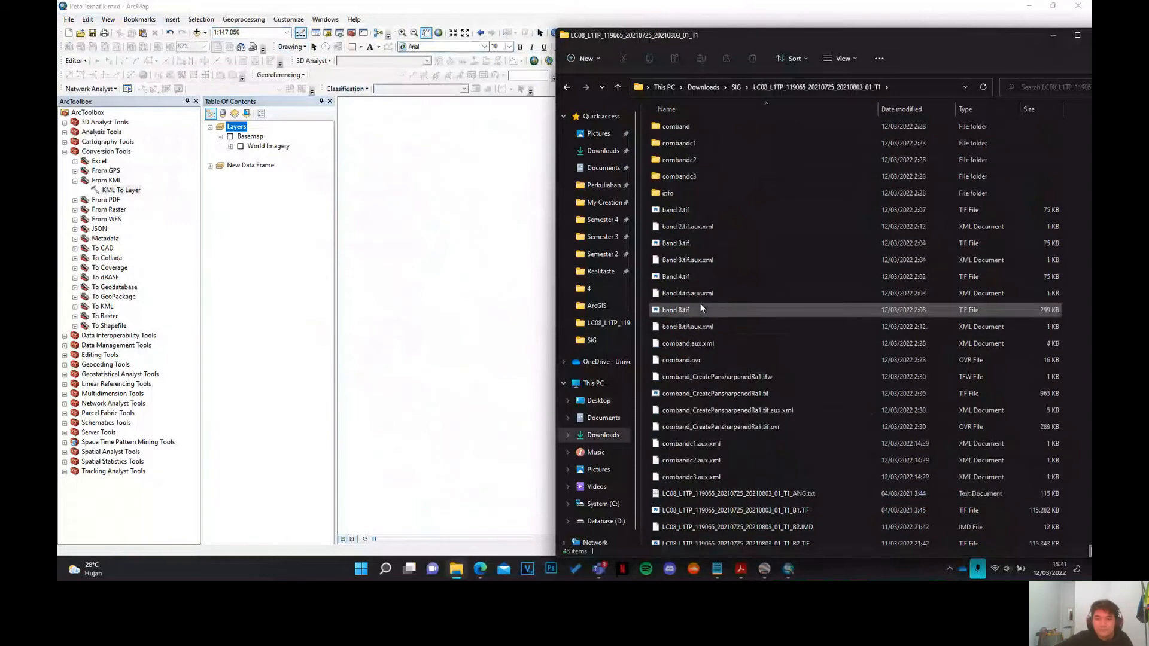
pyautogui.click(690, 279)
pyautogui.keyDown('ctrl'); pyautogui.click(674, 244); pyautogui.keyUp('ctrl')
pyautogui.keyDown('ctrl'); pyautogui.click(676, 209); pyautogui.keyUp('ctrl')
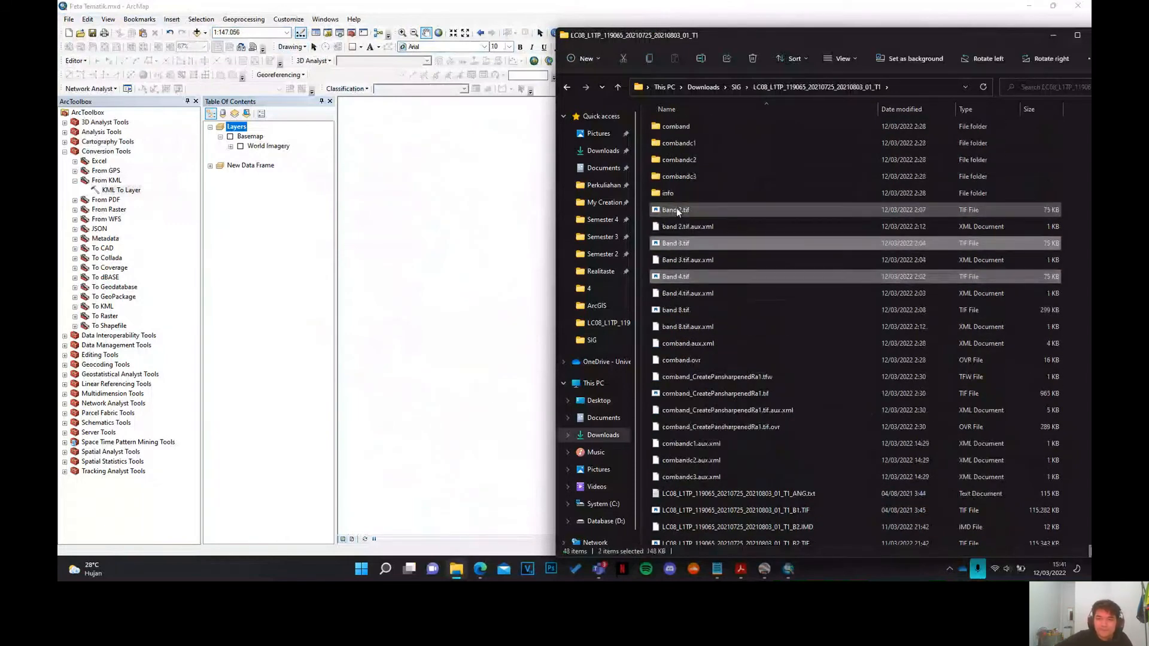
pyautogui.moveTo(462, 233); pyautogui.dragTo(462, 234)
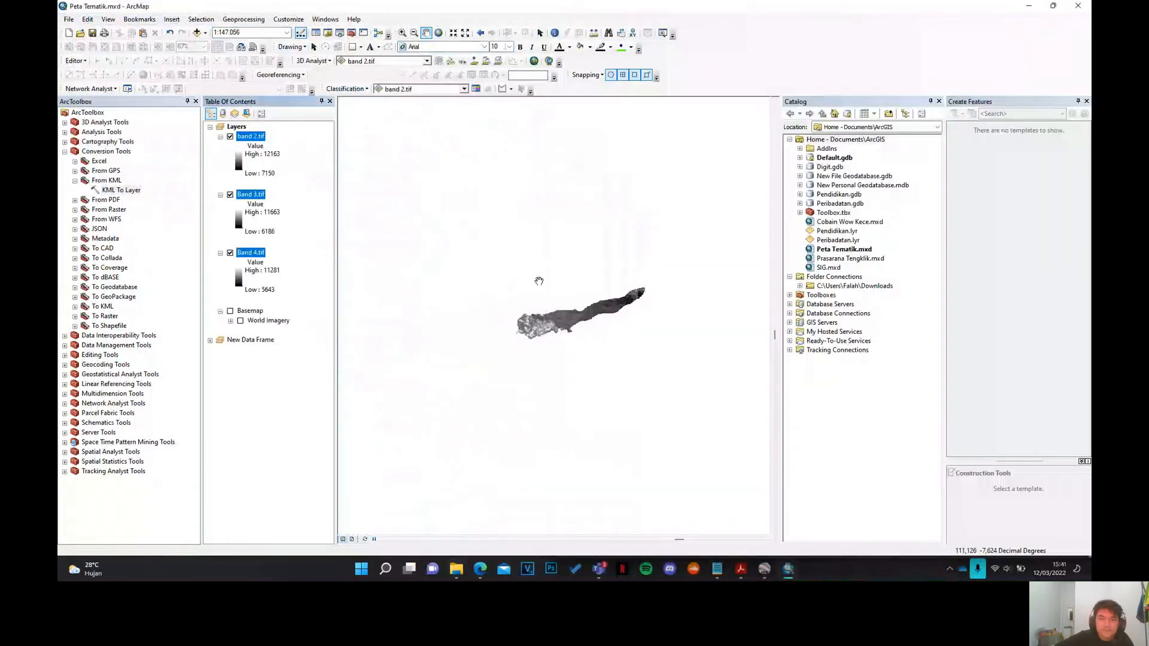
pyautogui.scroll(3, 563, 314)
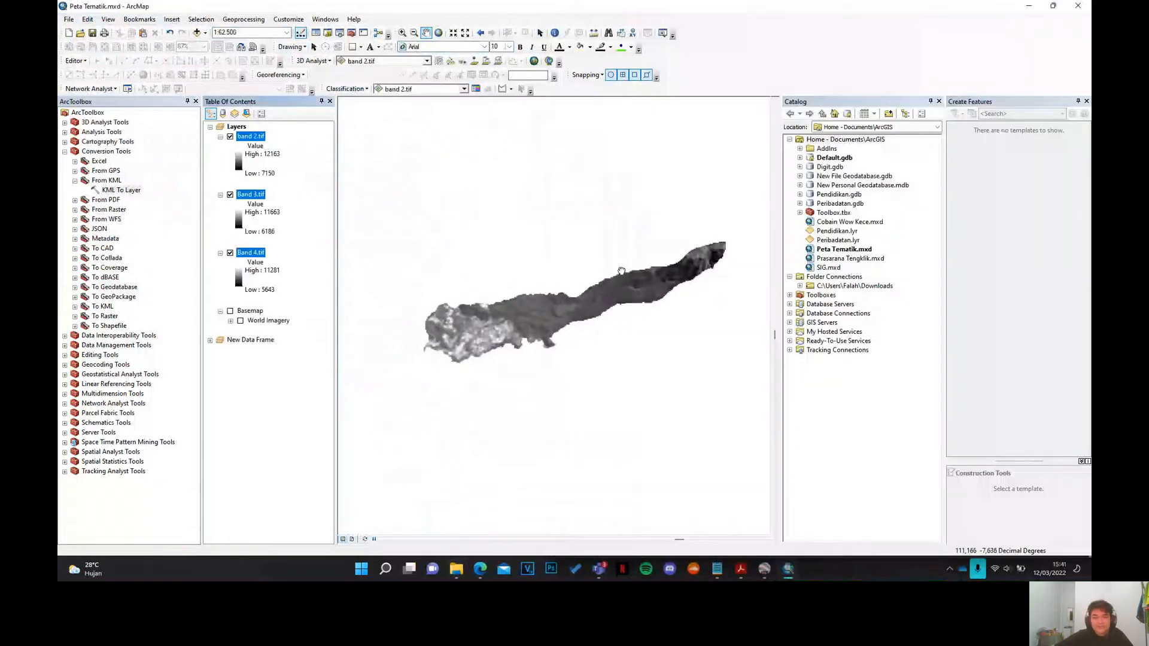
pyautogui.scroll(1, 612, 274)
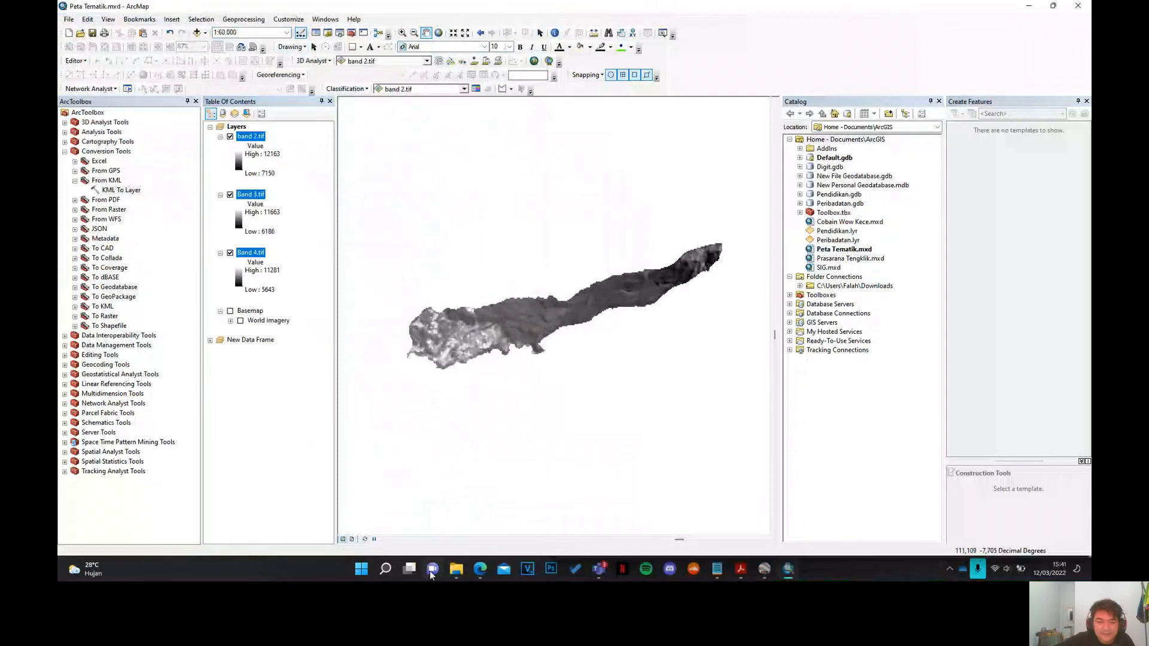
# - Add Tengklik.shp from the SIG folder to the map above the band rasters
pyautogui.click(456, 570)
pyautogui.scroll(5, 676, 291)
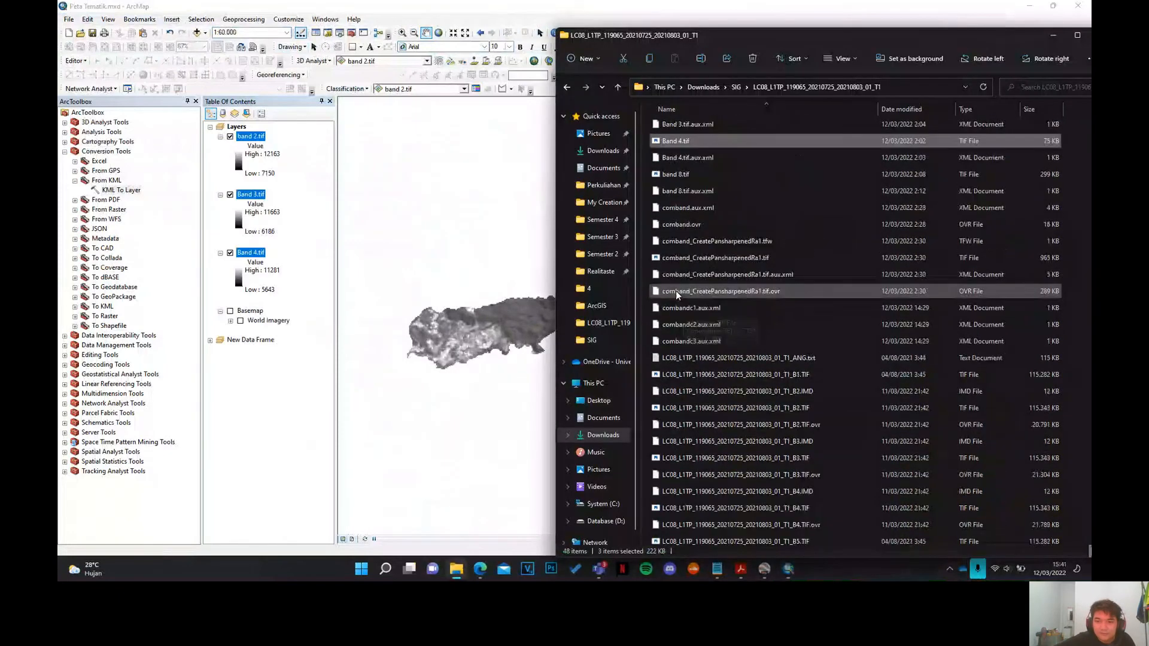
pyautogui.scroll(-6, 727, 389)
pyautogui.click(697, 504)
pyautogui.moveTo(697, 504); pyautogui.dragTo(508, 398)
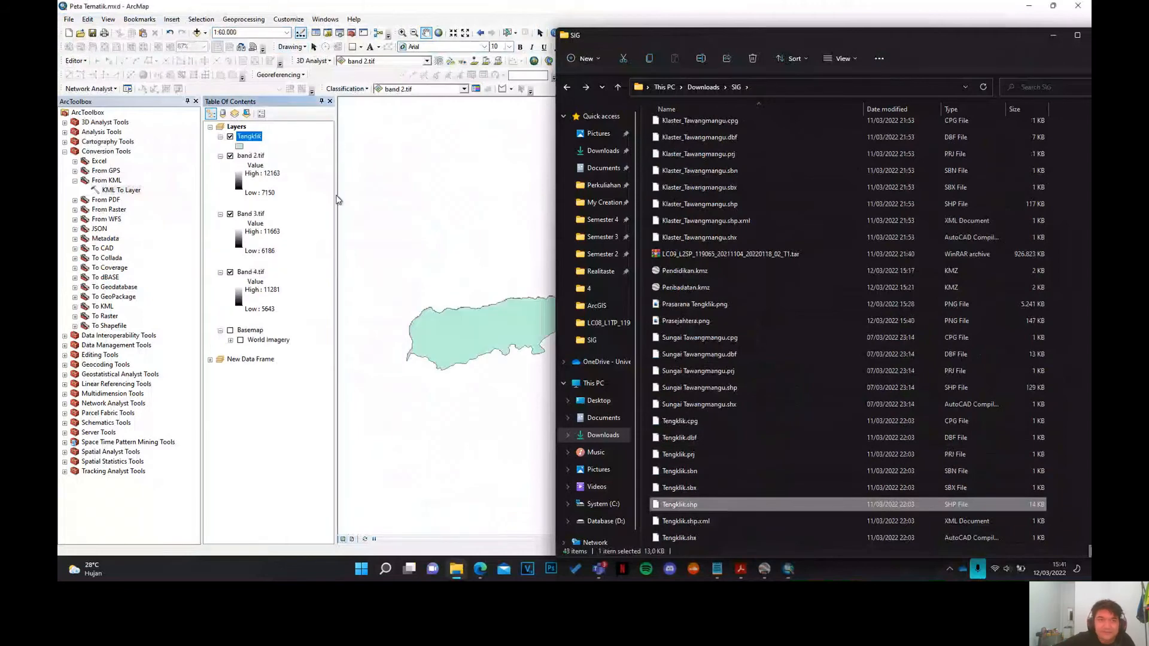
# - Compare the Tengklik boundary with the band rasters by toggling its visibility, and remove the Tengklik layer from the data frame
pyautogui.click(247, 9)
pyautogui.click(230, 137)
pyautogui.click(231, 137)
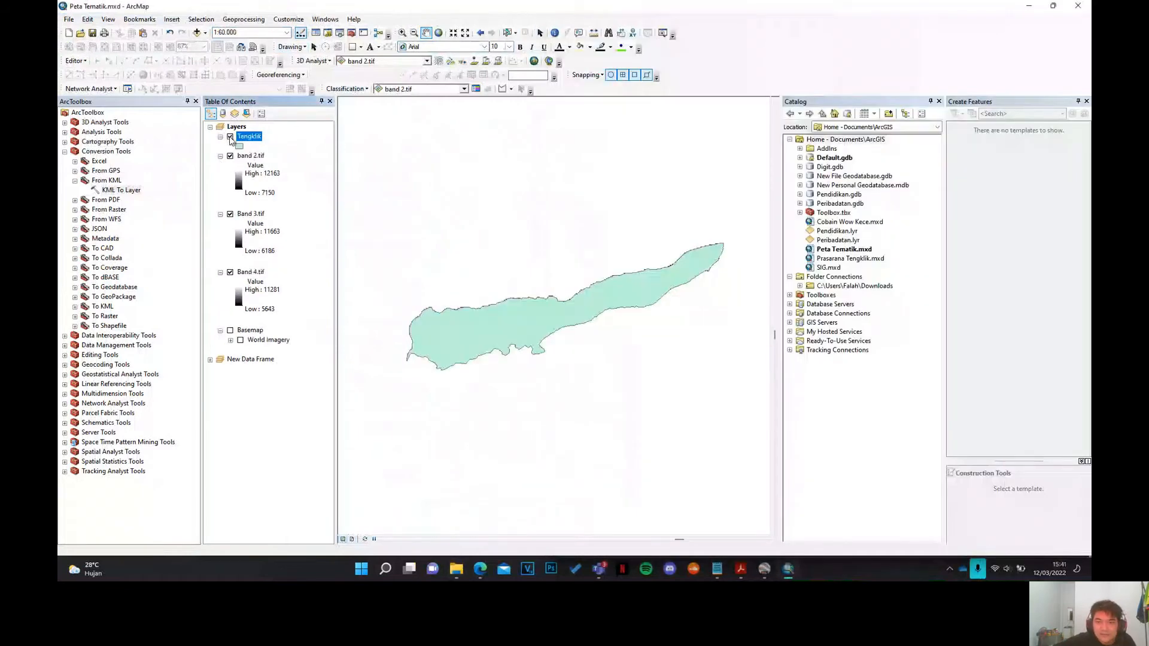
pyautogui.click(231, 137)
pyautogui.click(230, 137)
pyautogui.click(231, 137)
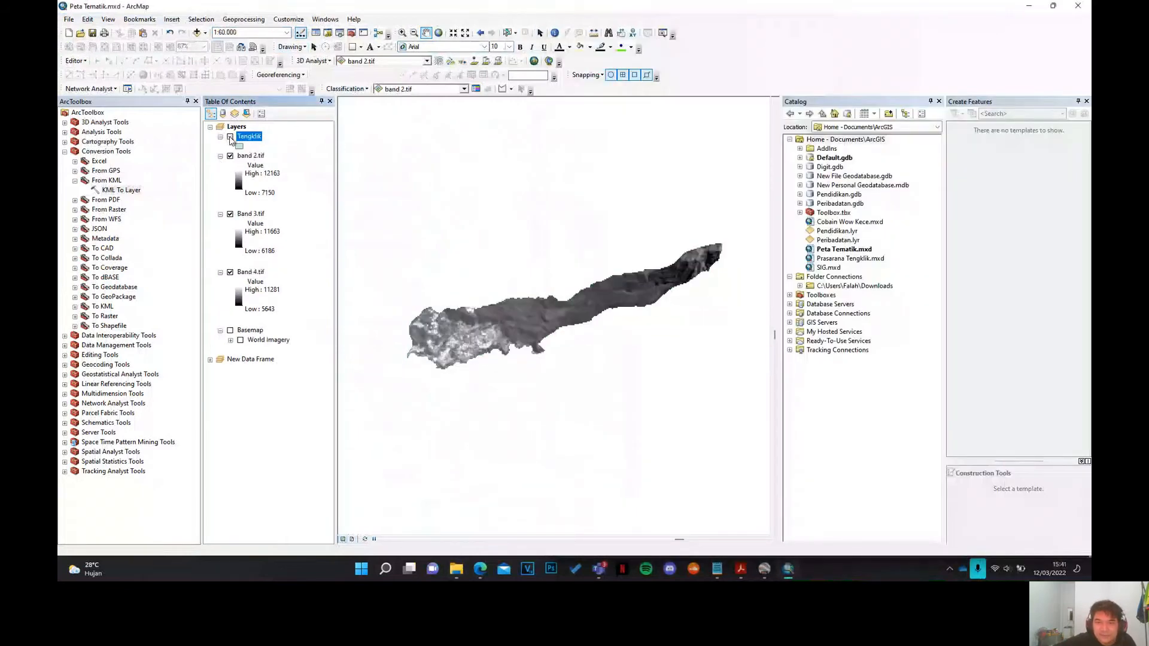
pyautogui.rightClick(250, 143)
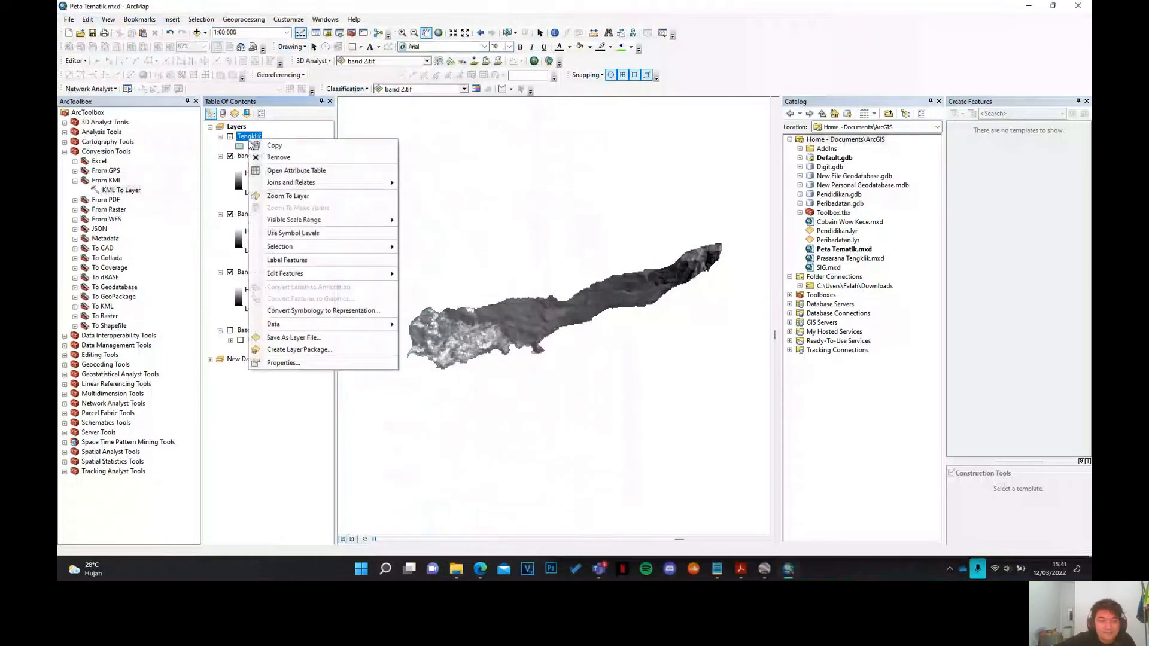
pyautogui.click(266, 160)
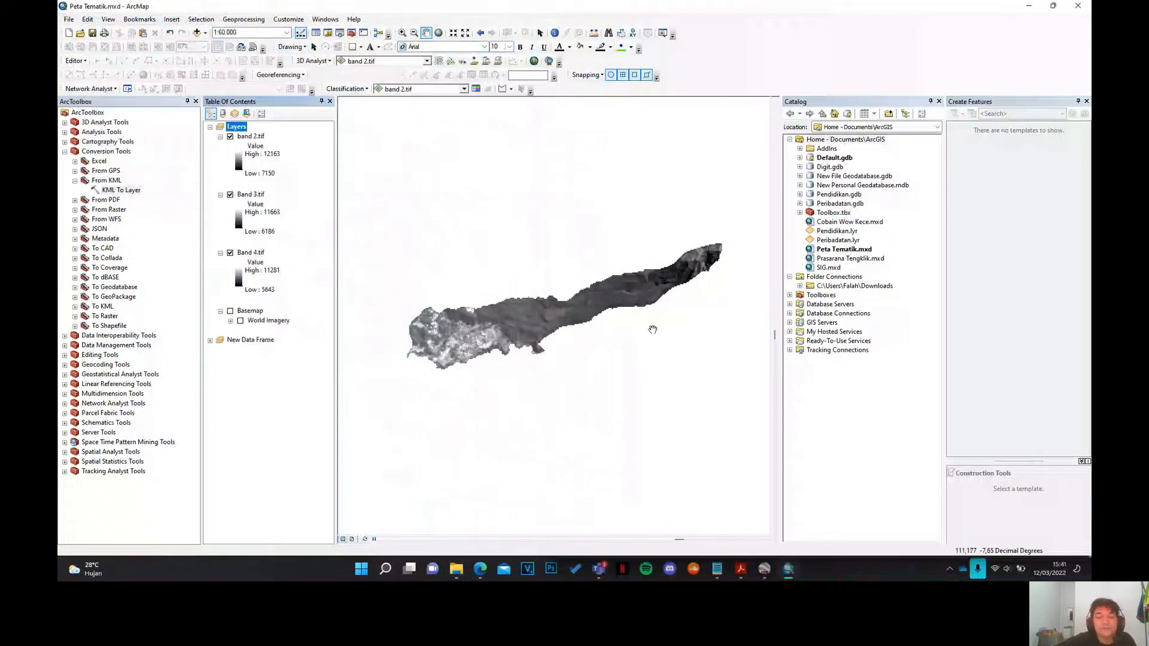
# - Hide the band 2, Band 3 and Band 4 layers and show them again to compare the three rasters
pyautogui.moveTo(603, 326); pyautogui.dragTo(602, 324)
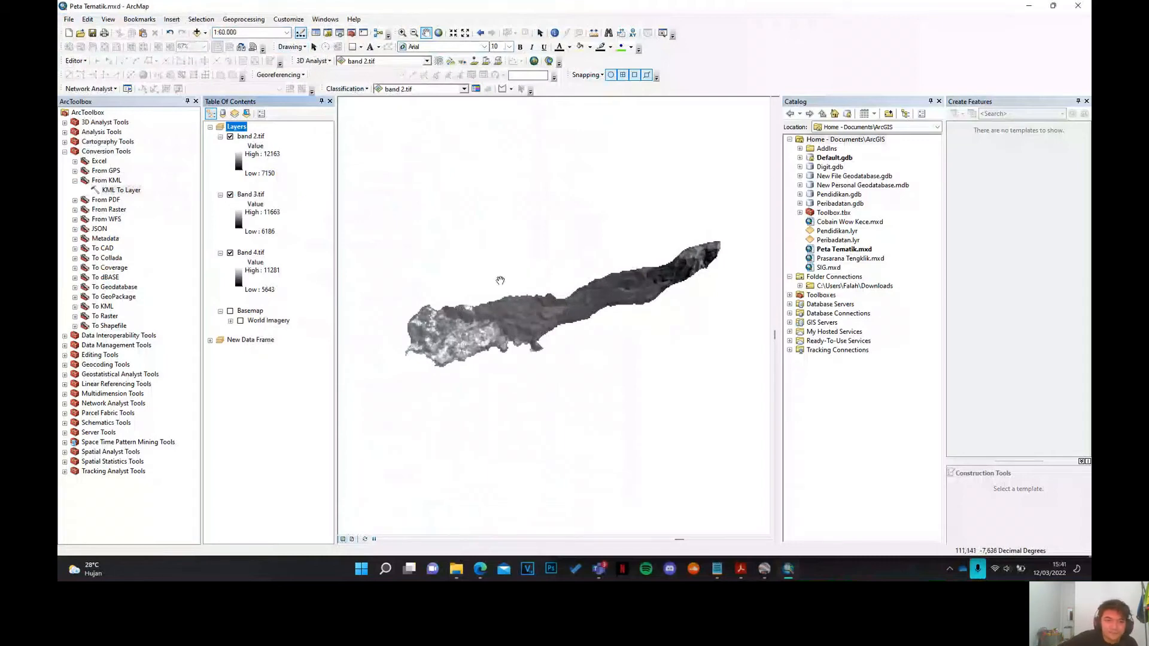
pyautogui.moveTo(592, 292); pyautogui.dragTo(582, 298)
pyautogui.click(231, 137)
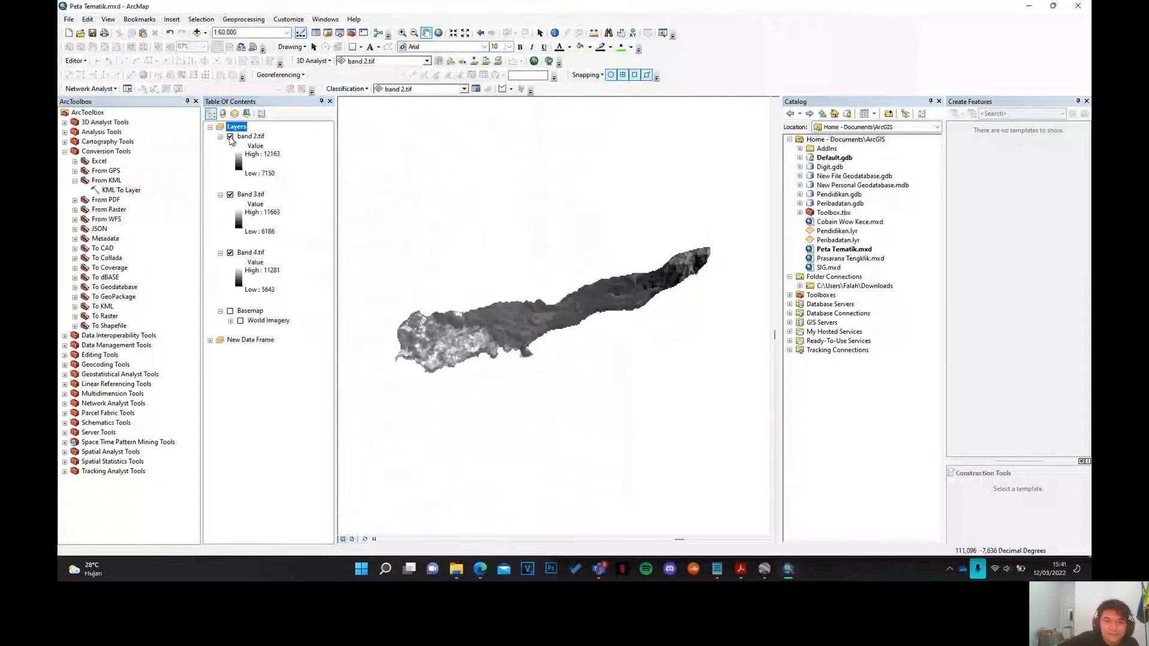
pyautogui.click(230, 194)
pyautogui.click(231, 254)
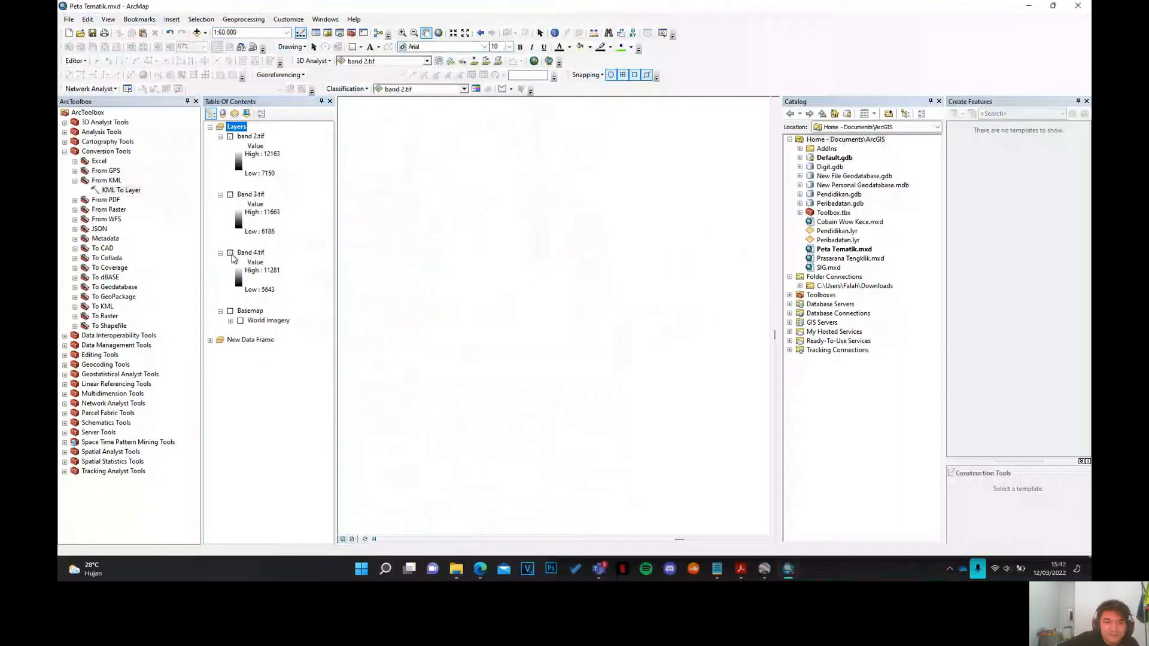
pyautogui.click(231, 194)
pyautogui.click(231, 136)
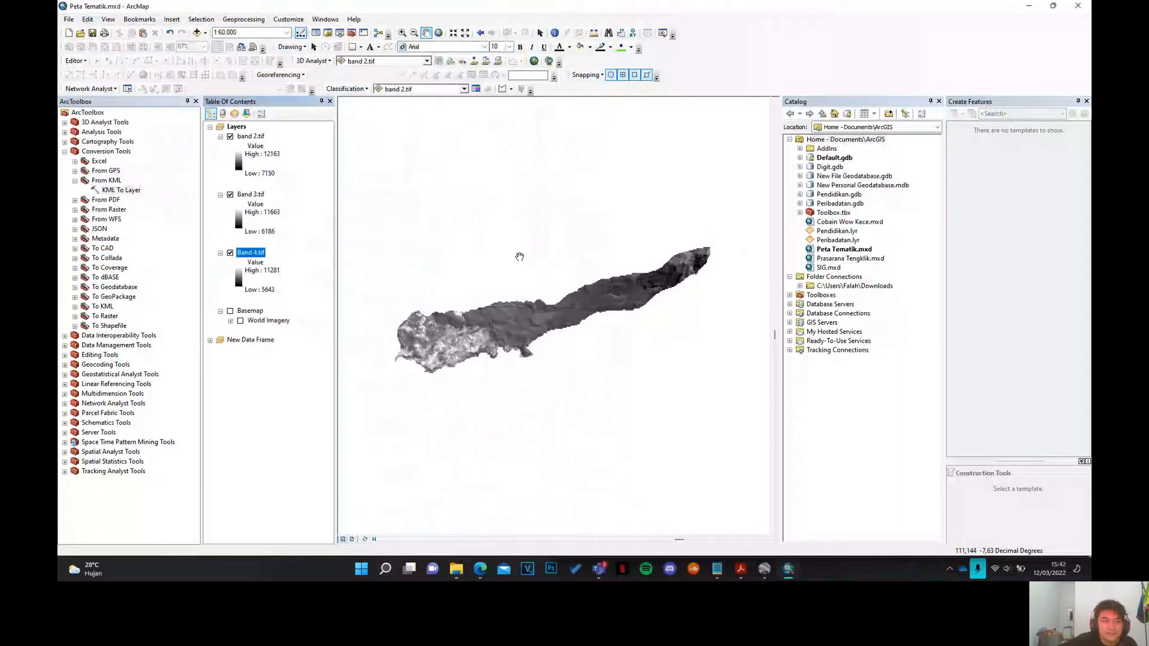
# - Start the Composite Bands tool from Raster Processing and add Band 4.tif, Band 3.tif and band 2.tif as input rasters in that order
pyautogui.doubleClick(74, 346)
pyautogui.scroll(-5, 73, 359)
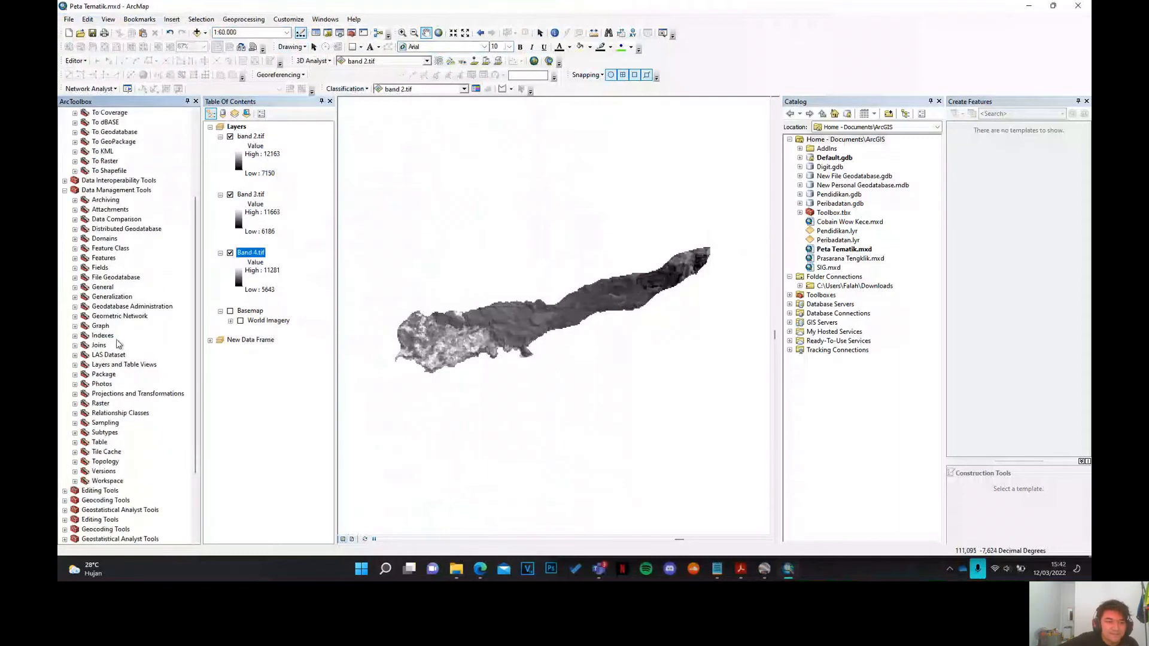
pyautogui.click(76, 404)
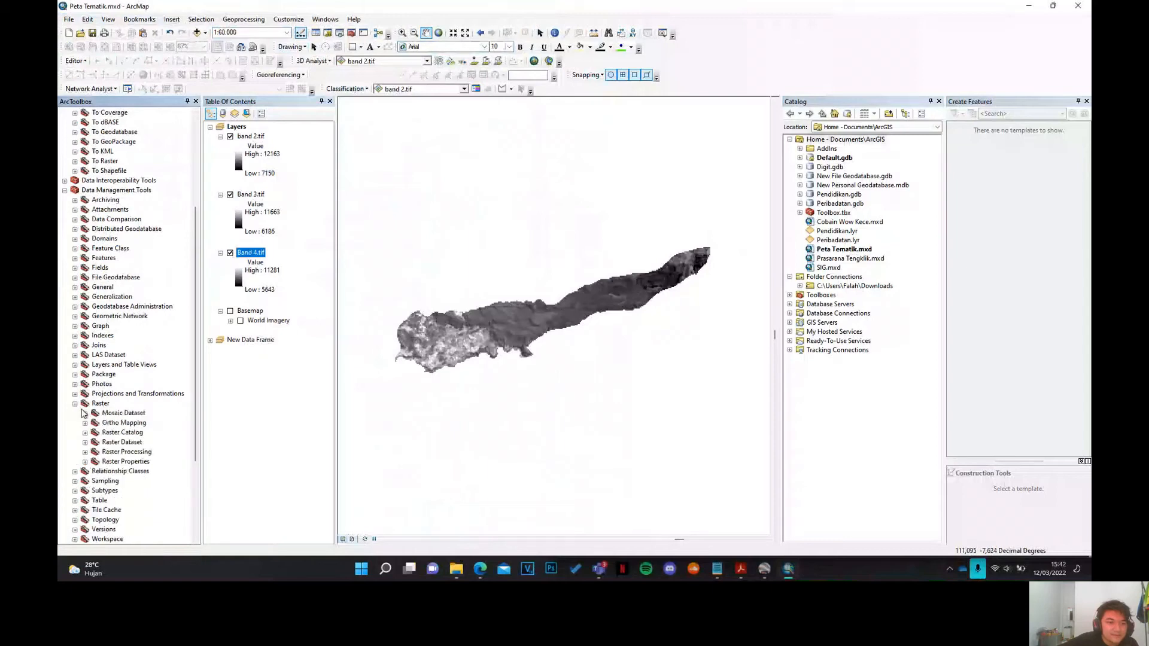
pyautogui.click(85, 452)
pyautogui.scroll(-3, 100, 430)
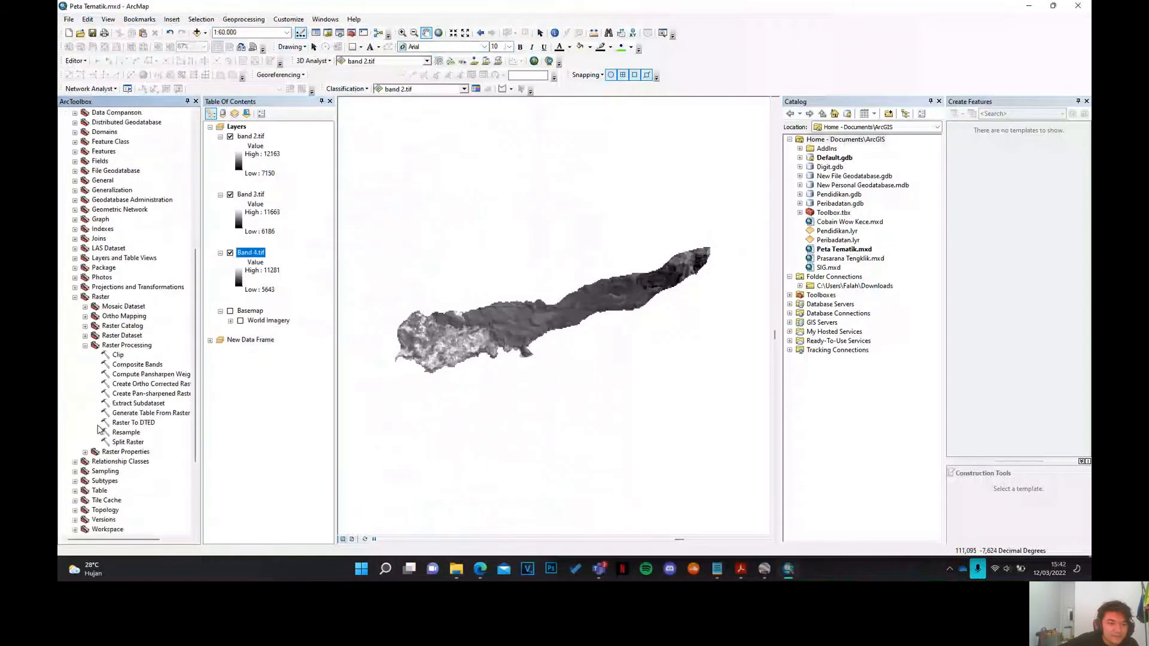
pyautogui.doubleClick(125, 366)
pyautogui.click(714, 153)
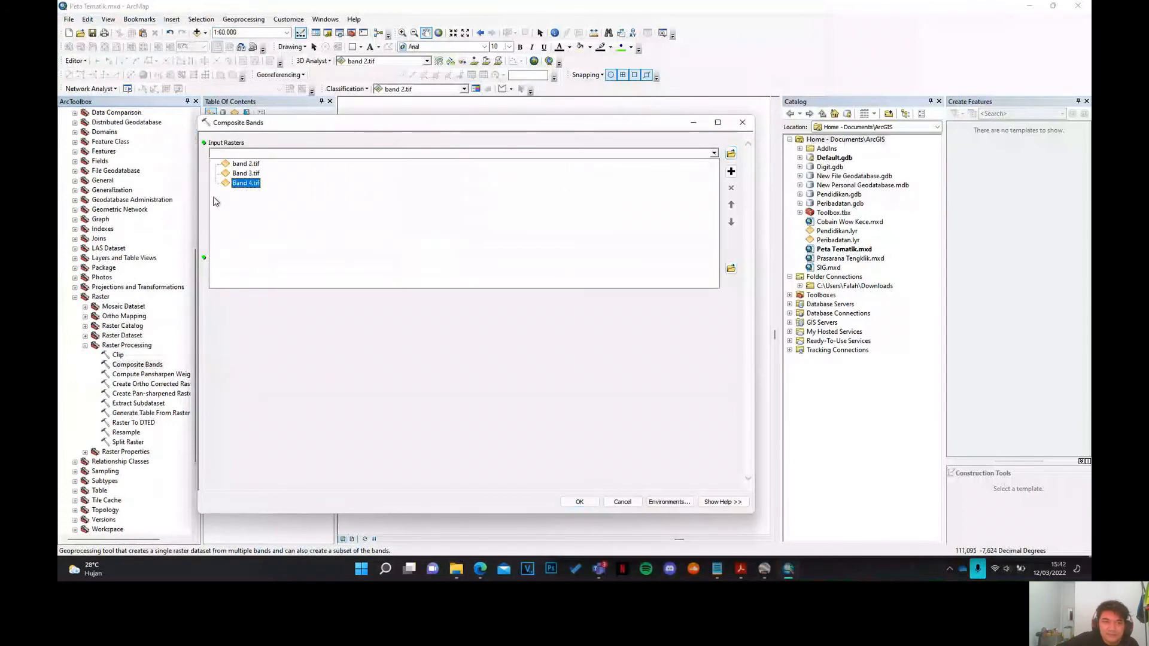
pyautogui.click(245, 183)
pyautogui.click(714, 153)
pyautogui.click(247, 173)
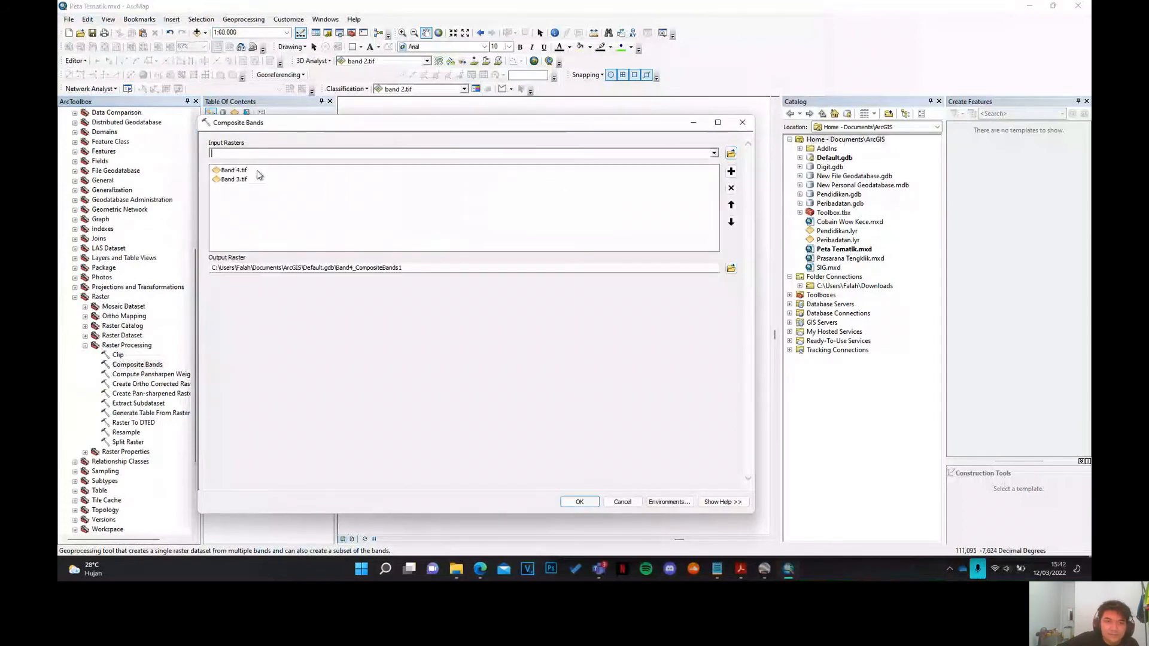
pyautogui.click(714, 153)
pyautogui.click(245, 164)
# - Set the output raster to Composite in the SIG folder and run Composite Bands
pyautogui.click(731, 268)
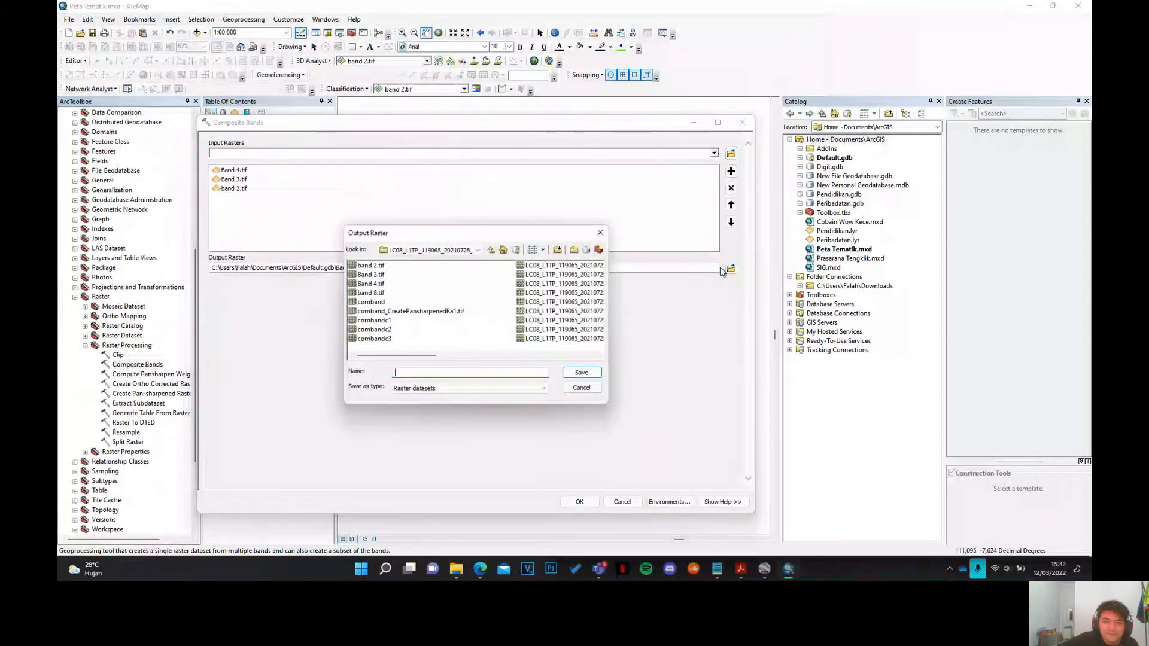
pyautogui.click(490, 250)
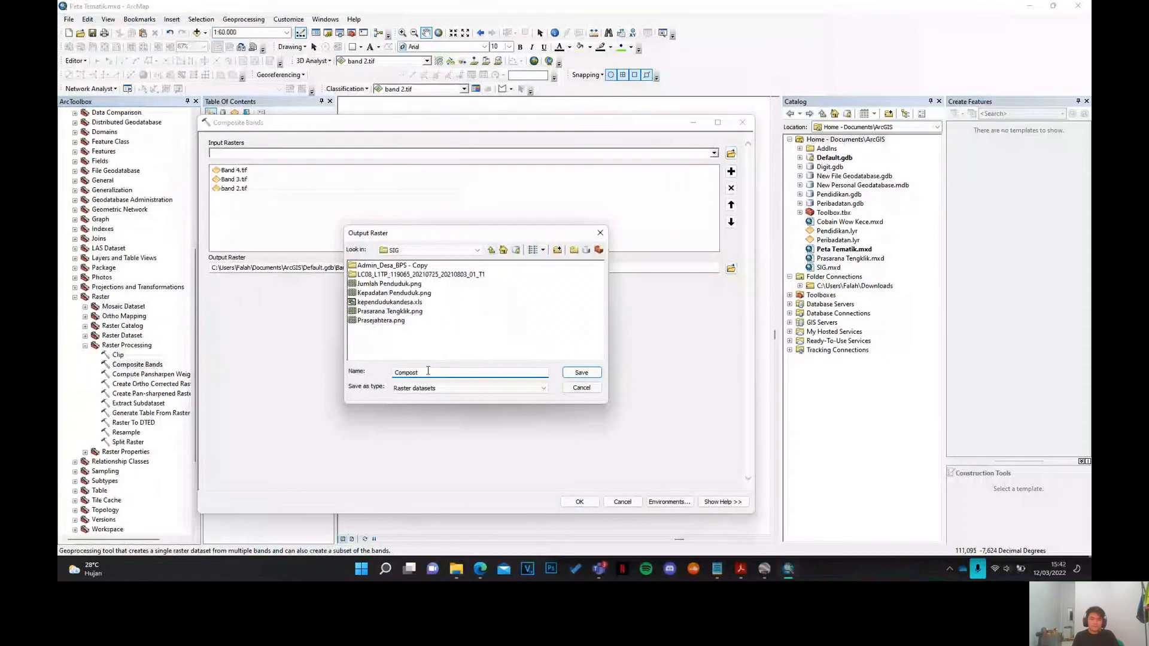
pyautogui.press('Return')
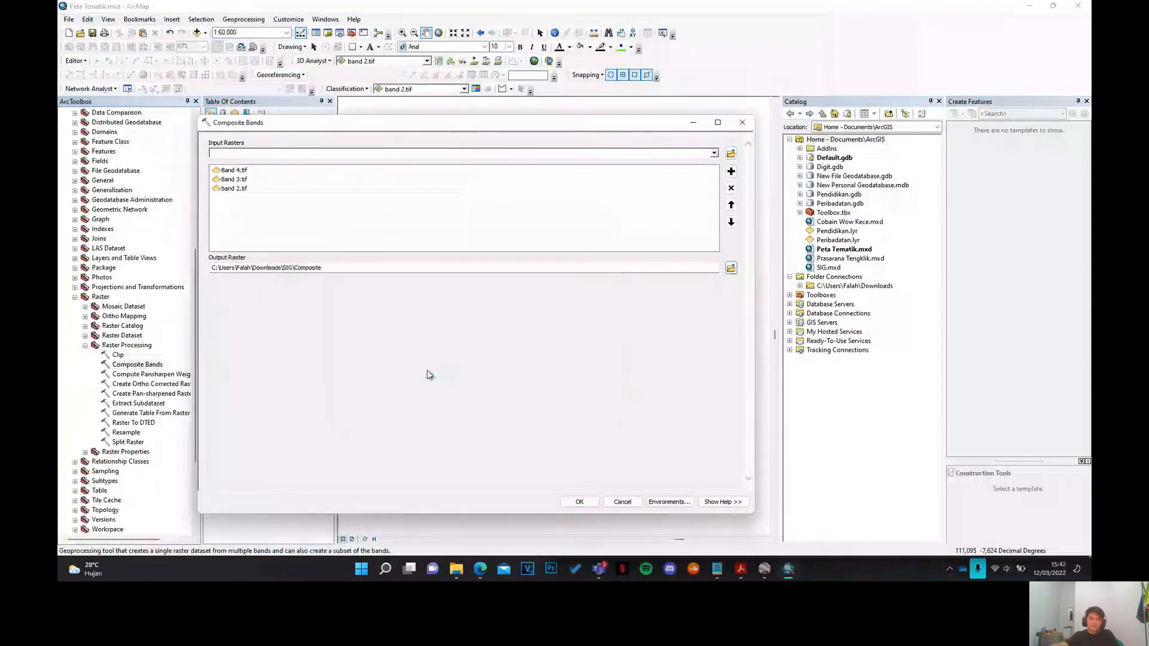
pyautogui.click(581, 501)
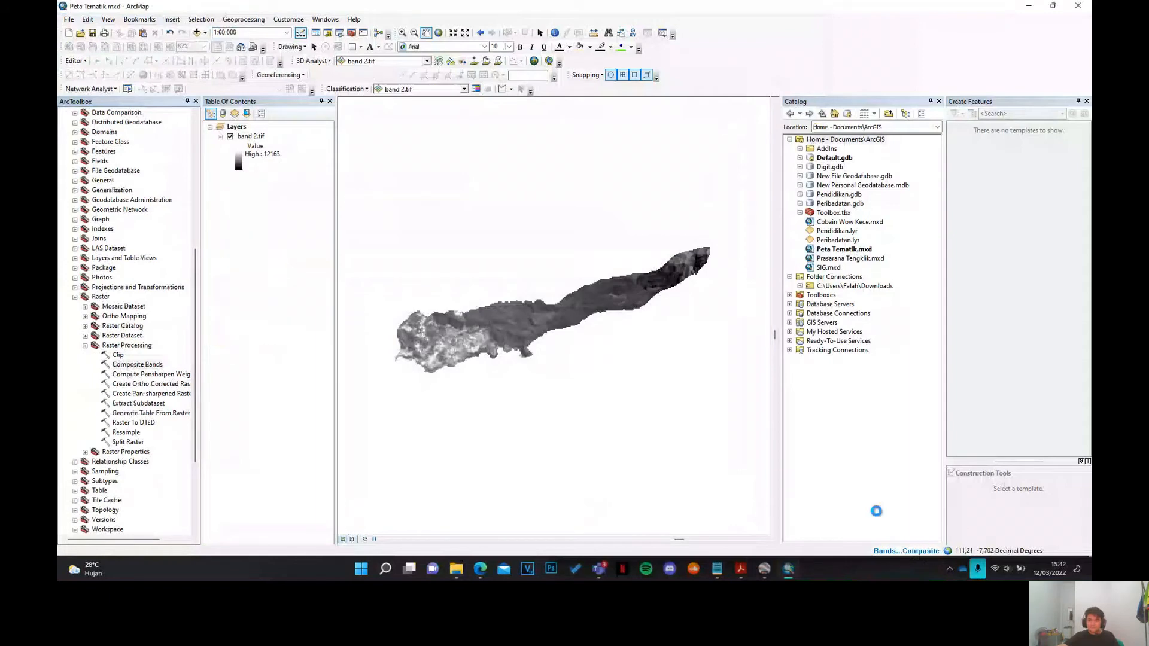
# - Examine the Composite raster close up and at full extent, and check its cell size in the layer's source properties
pyautogui.scroll(1, 509, 304)
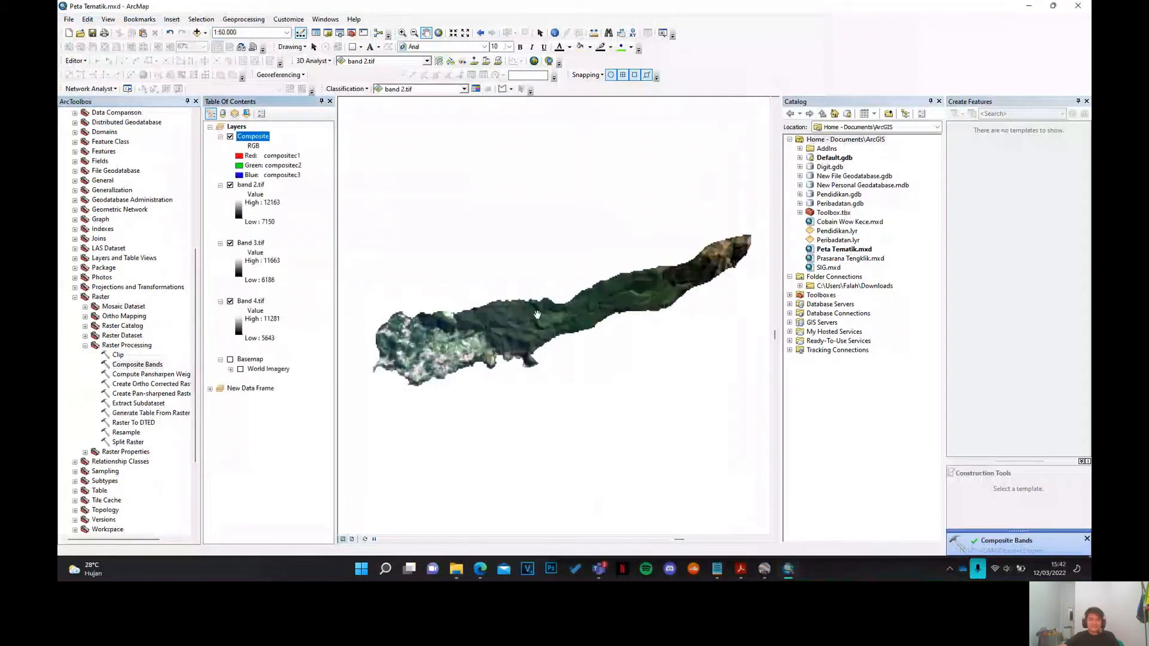
pyautogui.scroll(3, 398, 401)
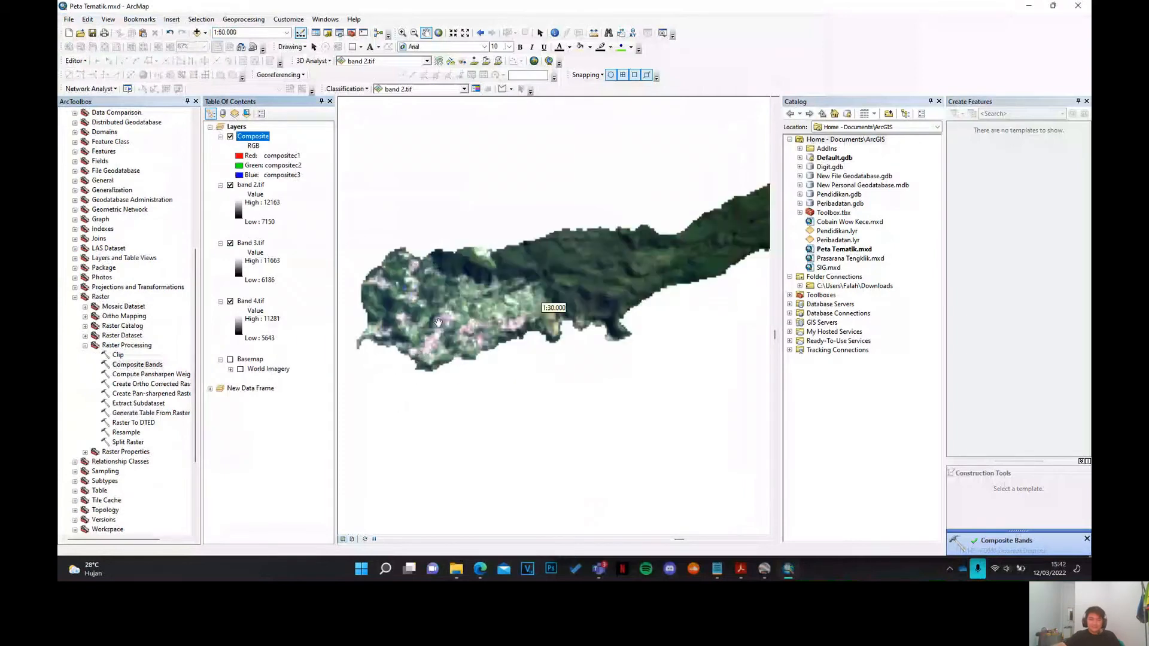
pyautogui.scroll(2, 461, 308)
pyautogui.scroll(-6, 524, 257)
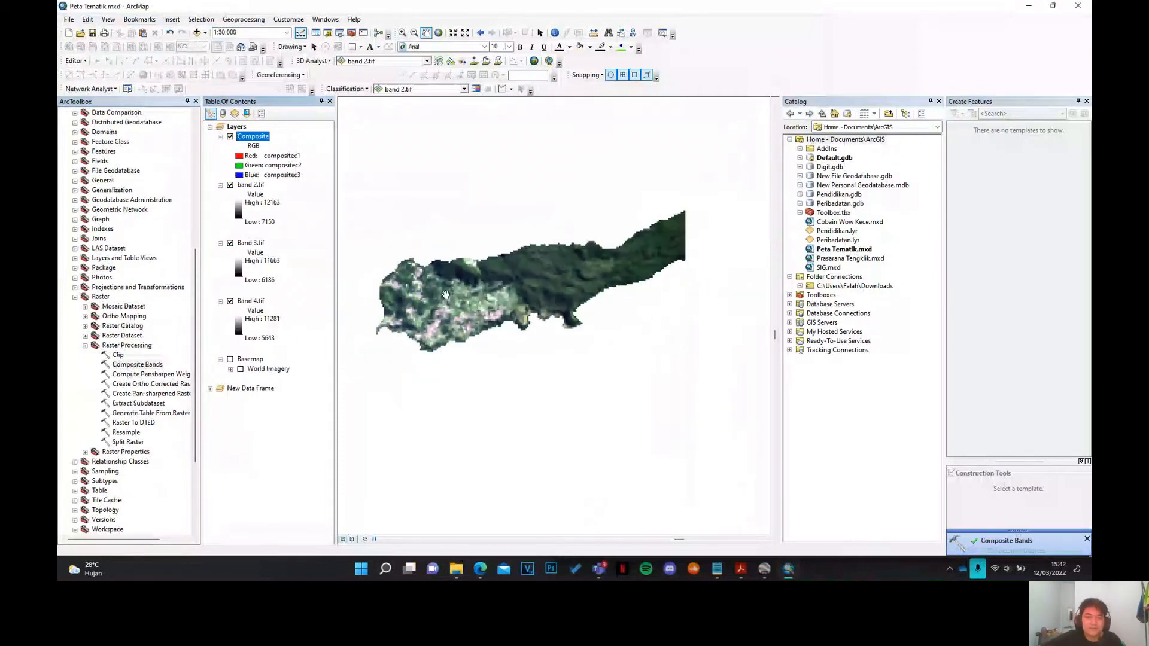
pyautogui.scroll(-2, 524, 257)
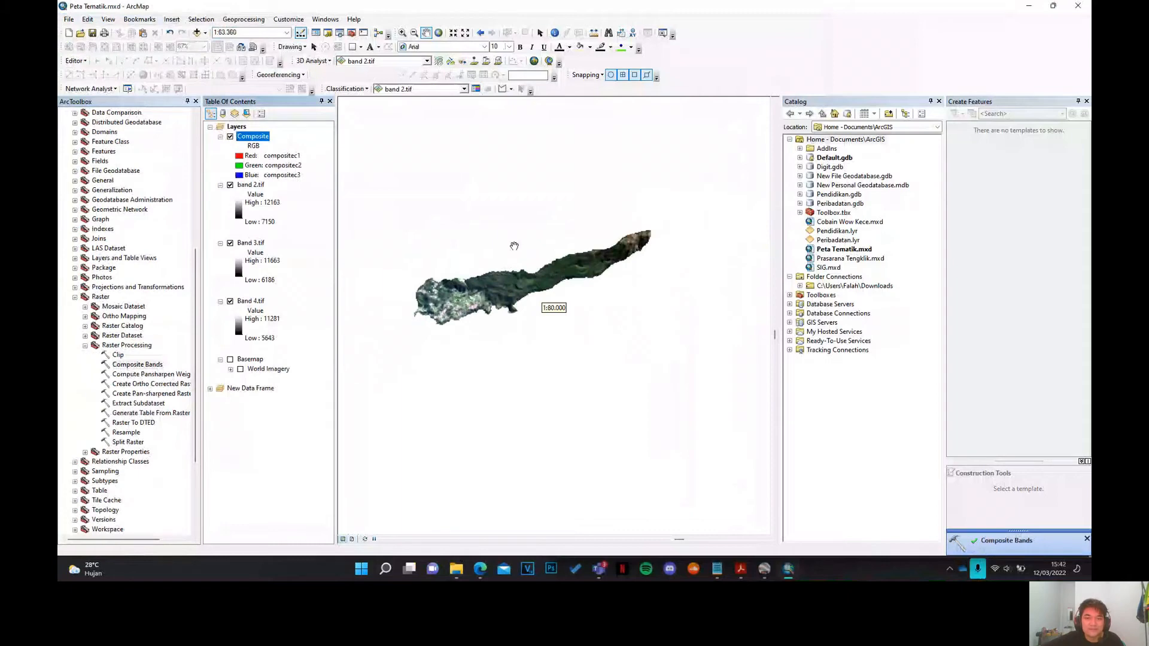
pyautogui.rightClick(257, 138)
pyautogui.click(288, 299)
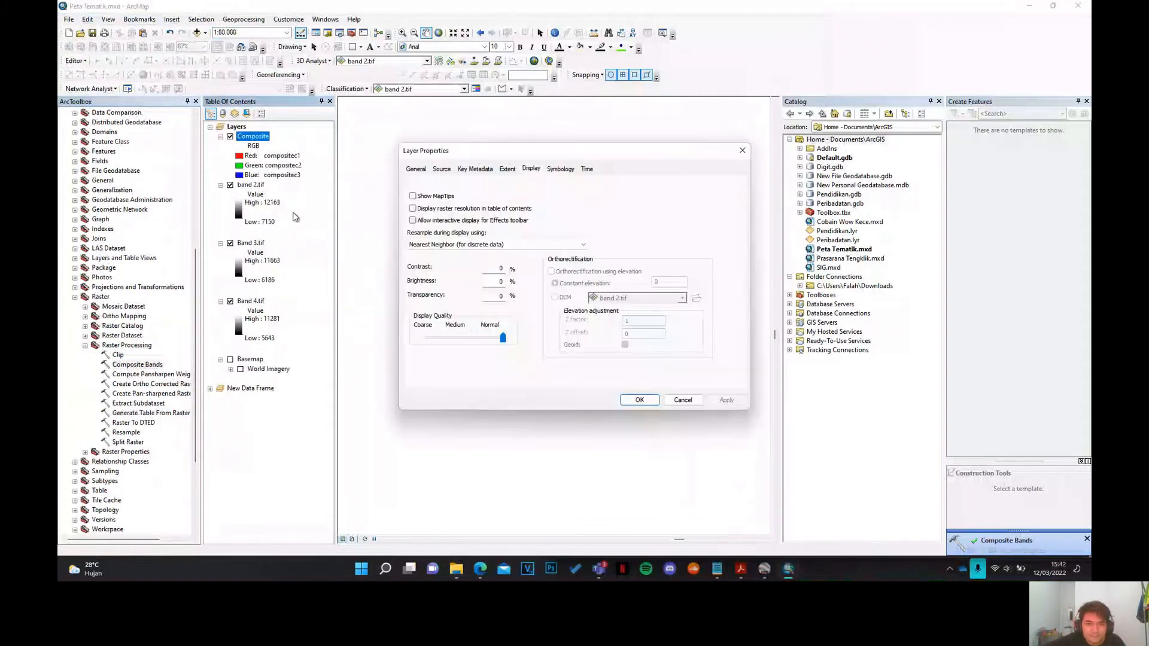
pyautogui.click(508, 170)
pyautogui.click(416, 169)
pyautogui.click(442, 169)
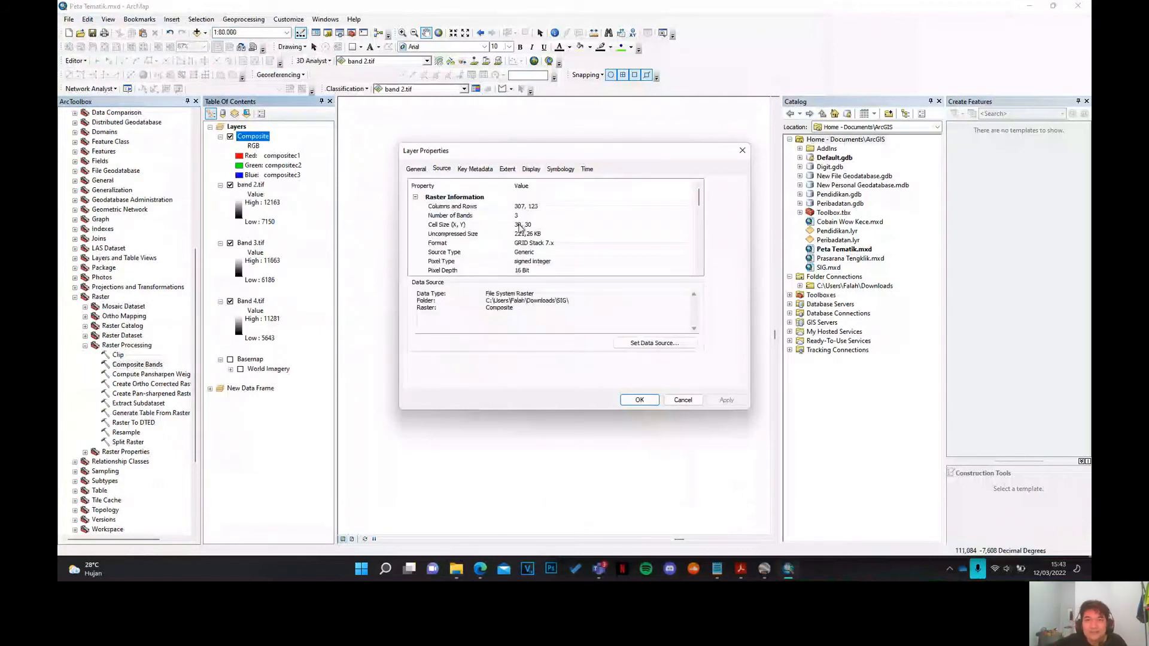
pyautogui.click(742, 151)
pyautogui.scroll(-1, 531, 262)
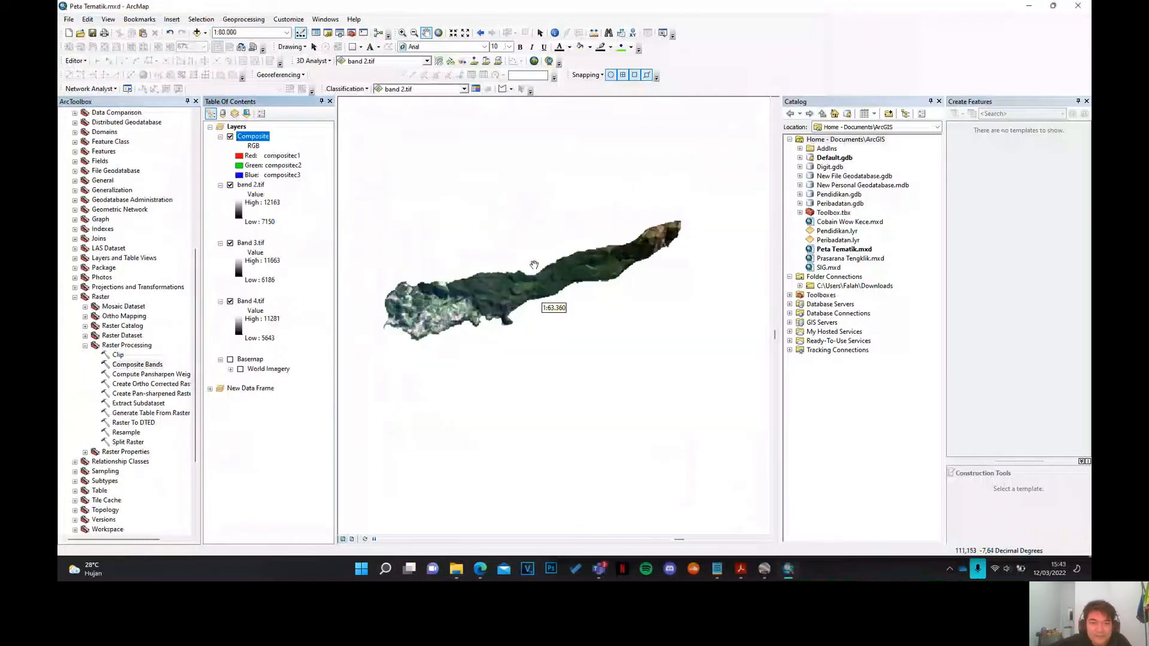
pyautogui.scroll(-1, 481, 271)
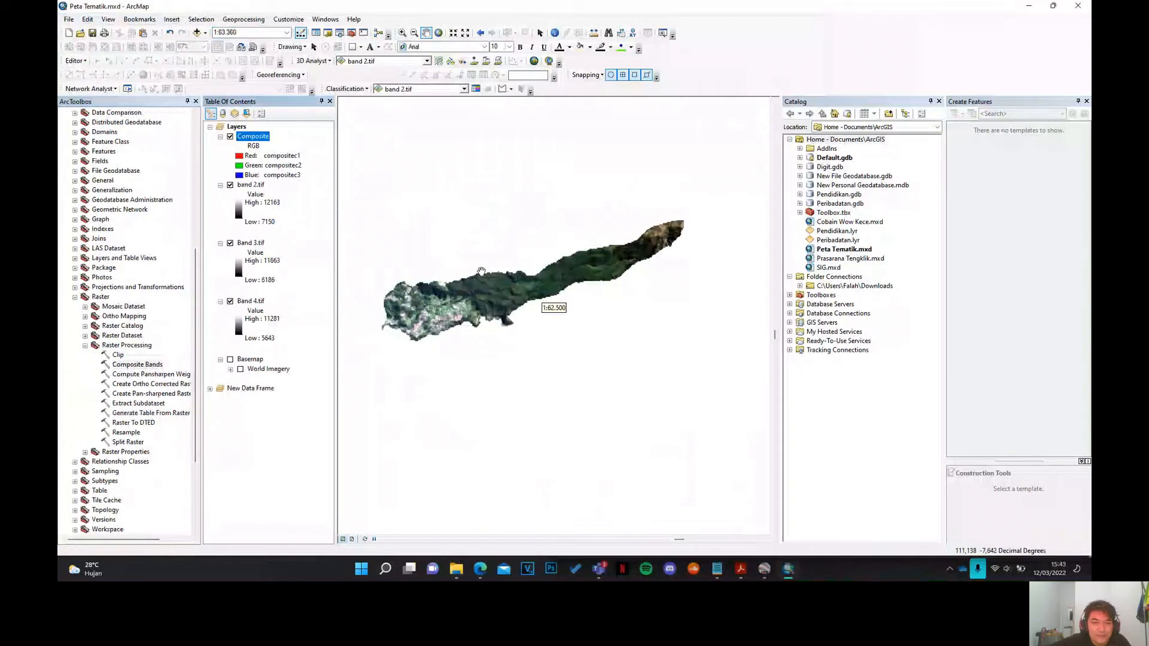
# - Add band 8.tif from the LC08_L1TP_119065_20210725_20210803_01_T1 folder in SIG to the map
pyautogui.click(457, 570)
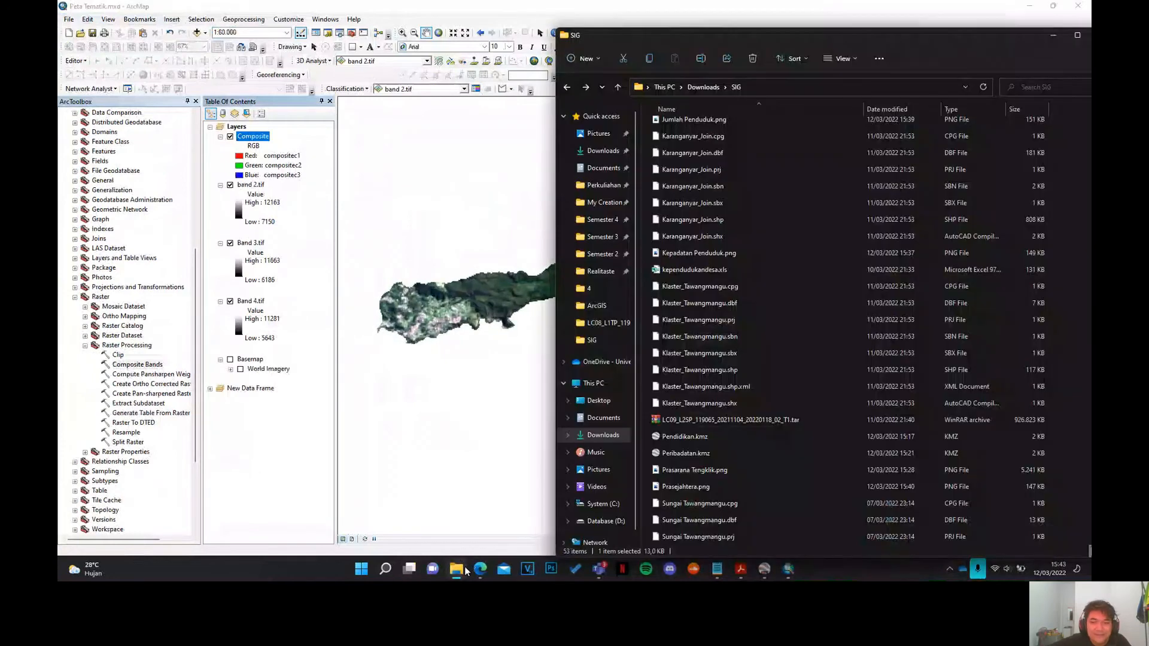
pyautogui.scroll(5, 703, 335)
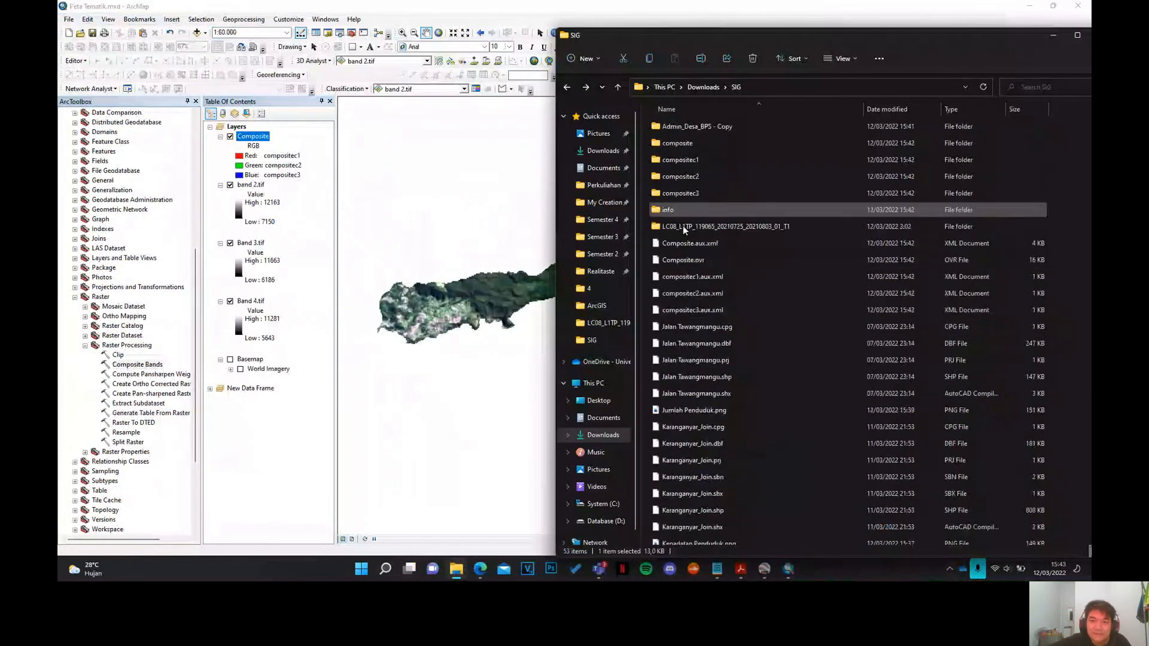
pyautogui.doubleClick(684, 225)
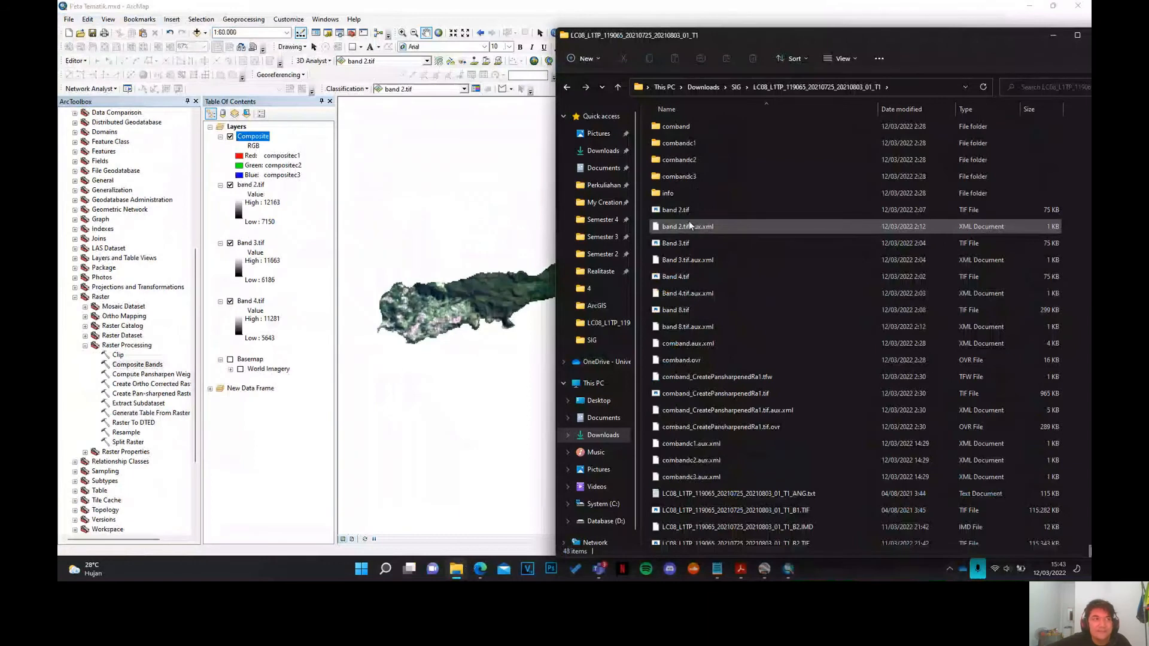
pyautogui.scroll(-3, 699, 285)
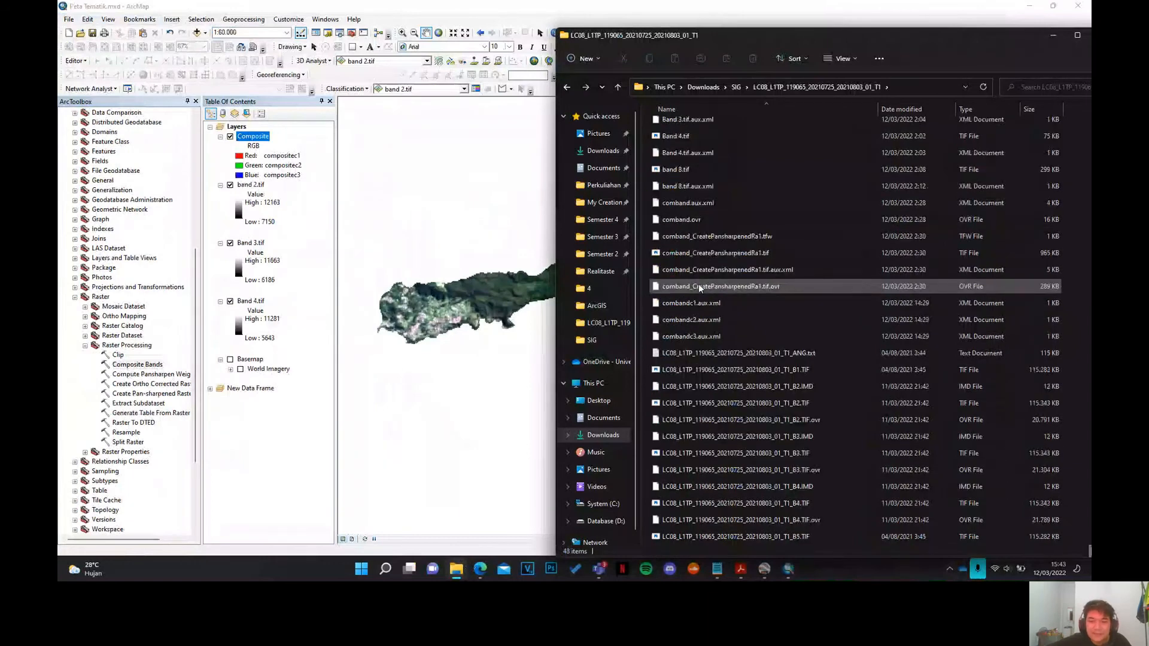
pyautogui.scroll(3, 699, 285)
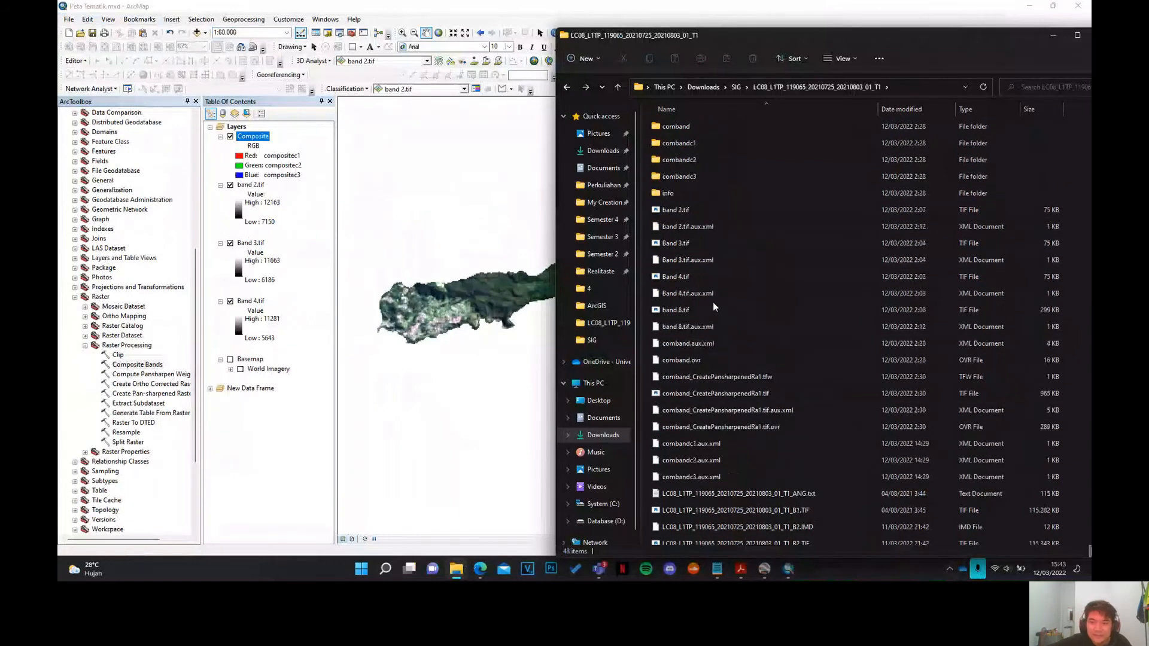
pyautogui.click(711, 308)
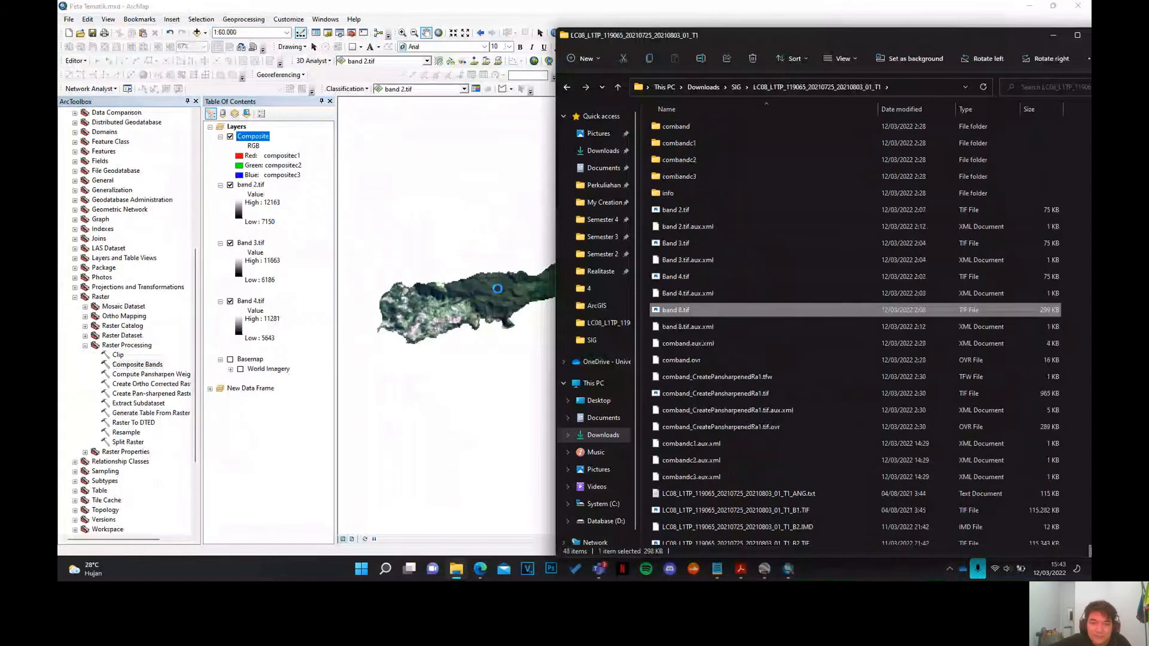
pyautogui.click(393, 203)
pyautogui.scroll(1, 410, 329)
pyautogui.scroll(2, 523, 227)
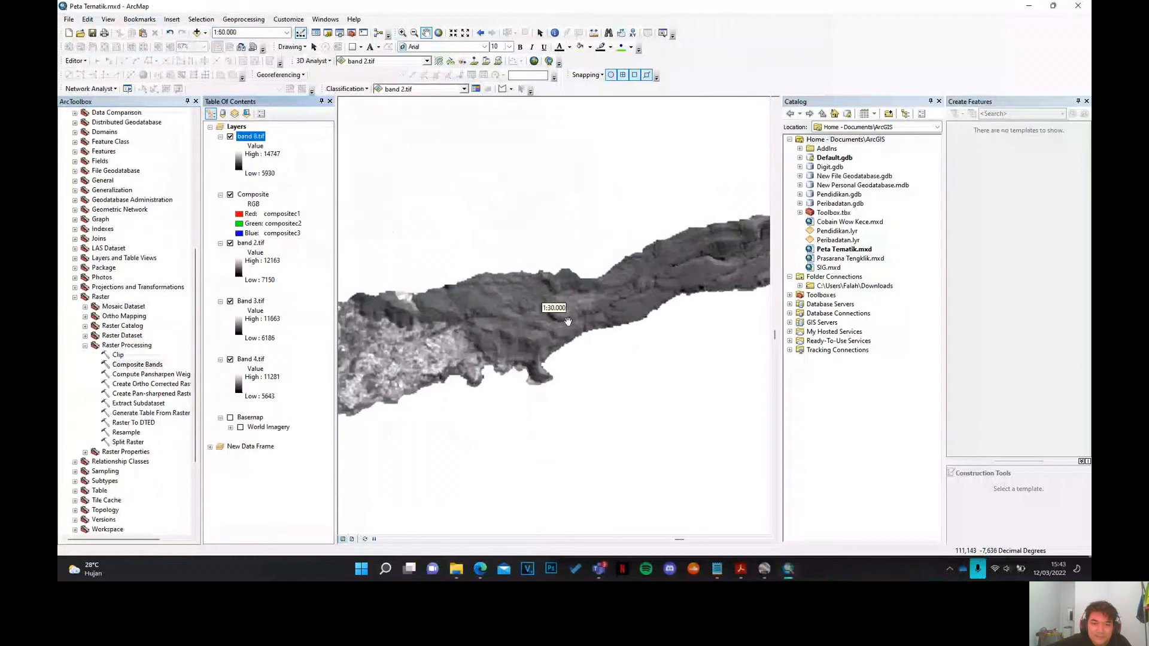
pyautogui.scroll(-2, 568, 322)
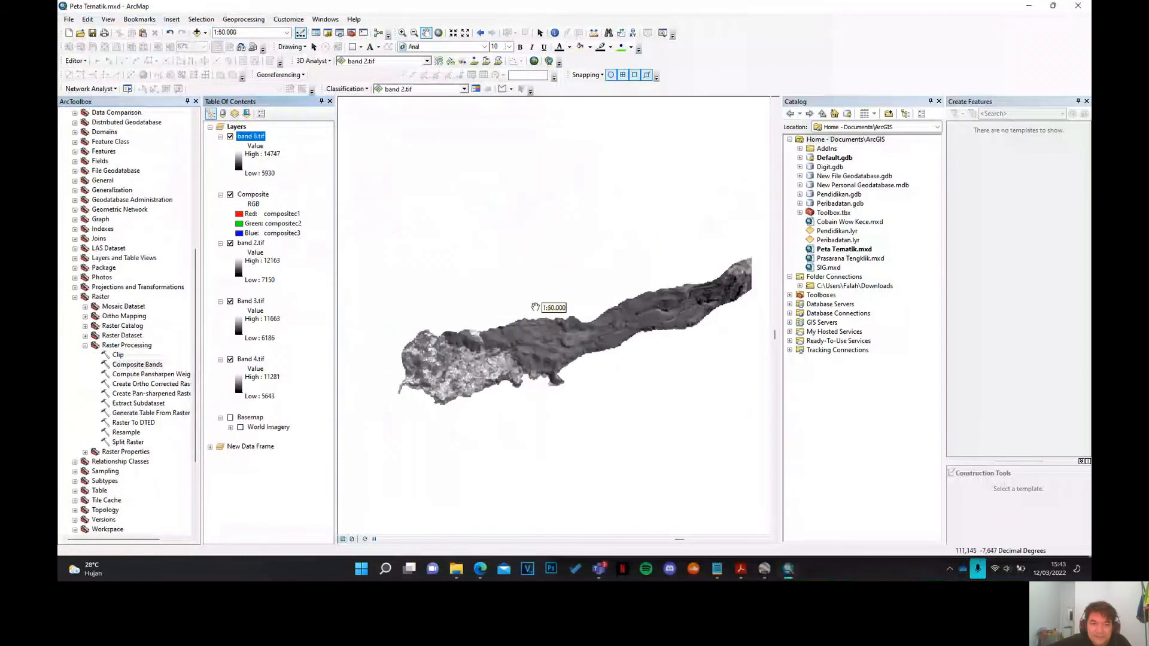
# - Compare band 8.tif with the Composite raster and check its cell size in the layer's source properties
pyautogui.click(230, 137)
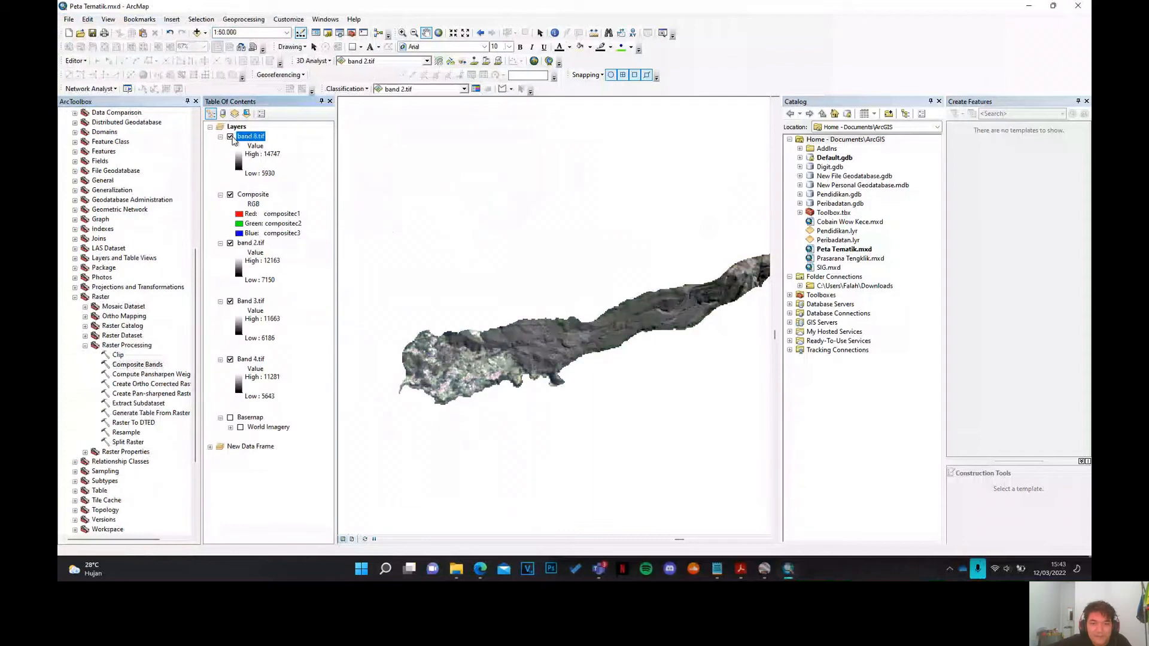
pyautogui.scroll(-1, 619, 302)
pyautogui.click(258, 147)
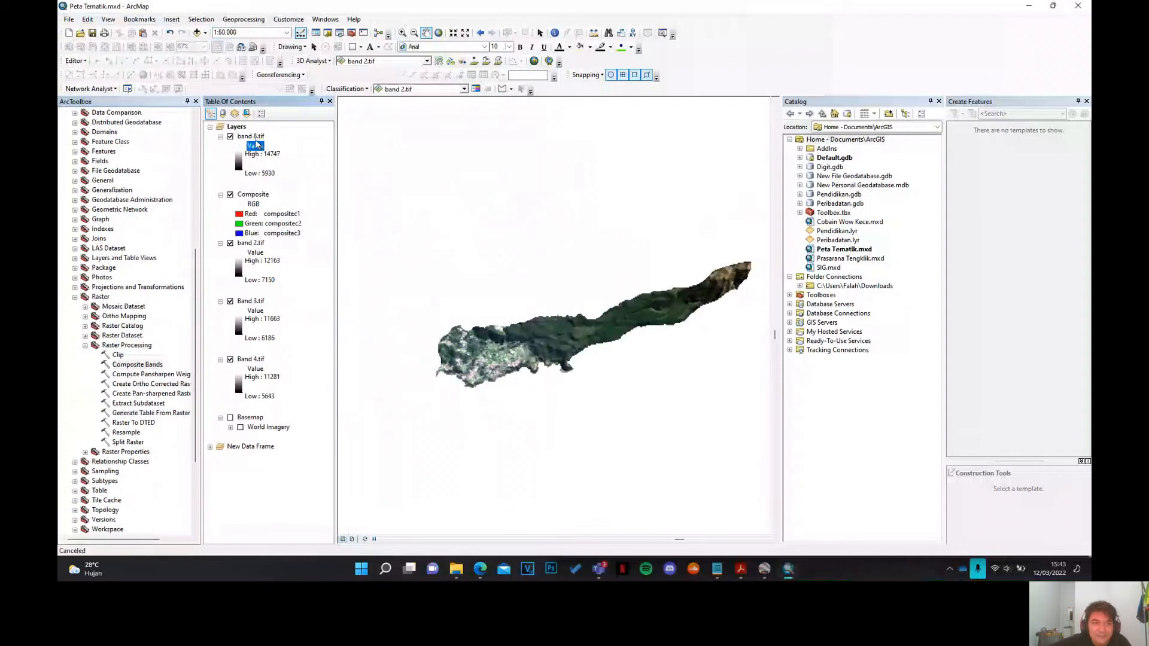
pyautogui.rightClick(252, 137)
pyautogui.click(310, 275)
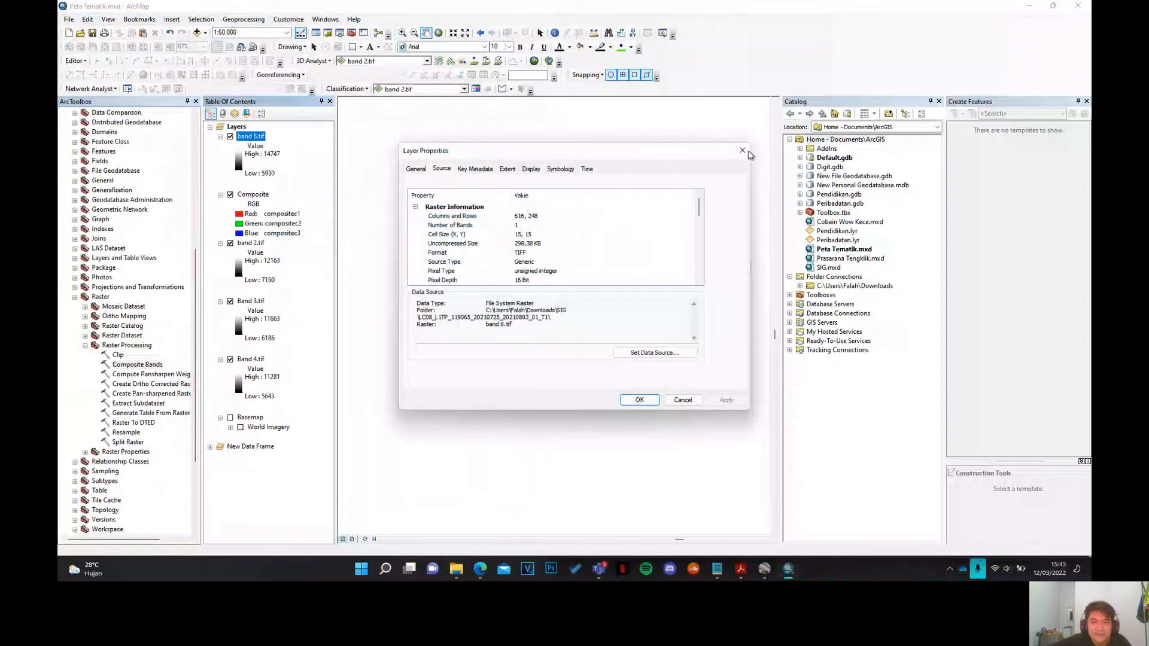
pyautogui.click(743, 151)
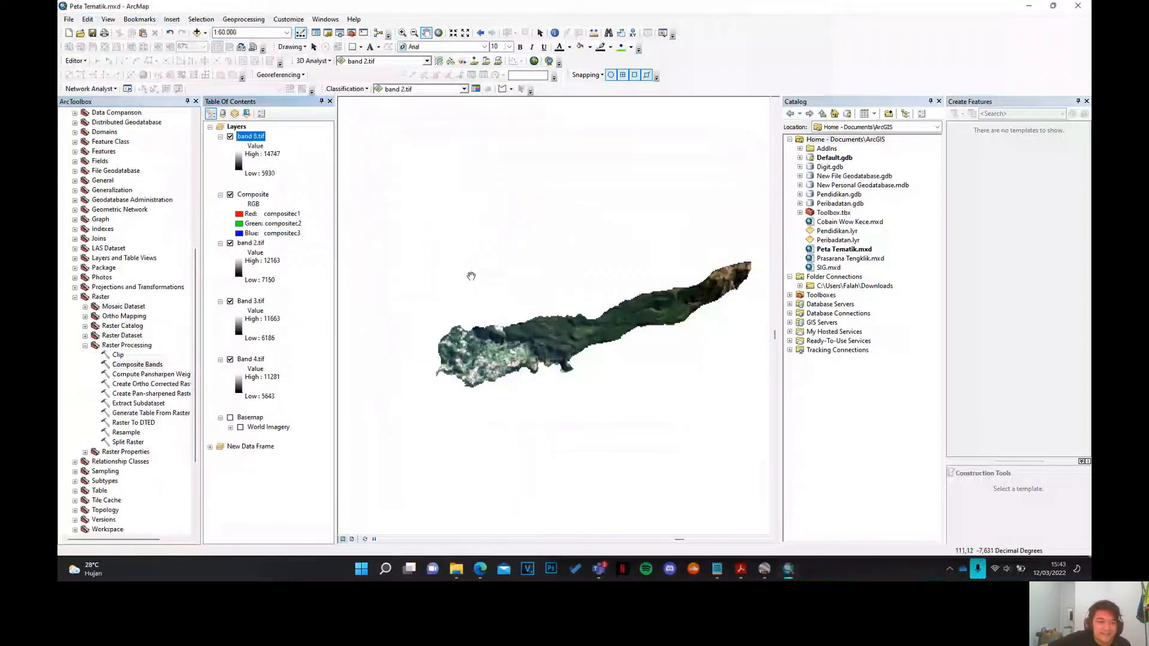
pyautogui.scroll(-1, 471, 276)
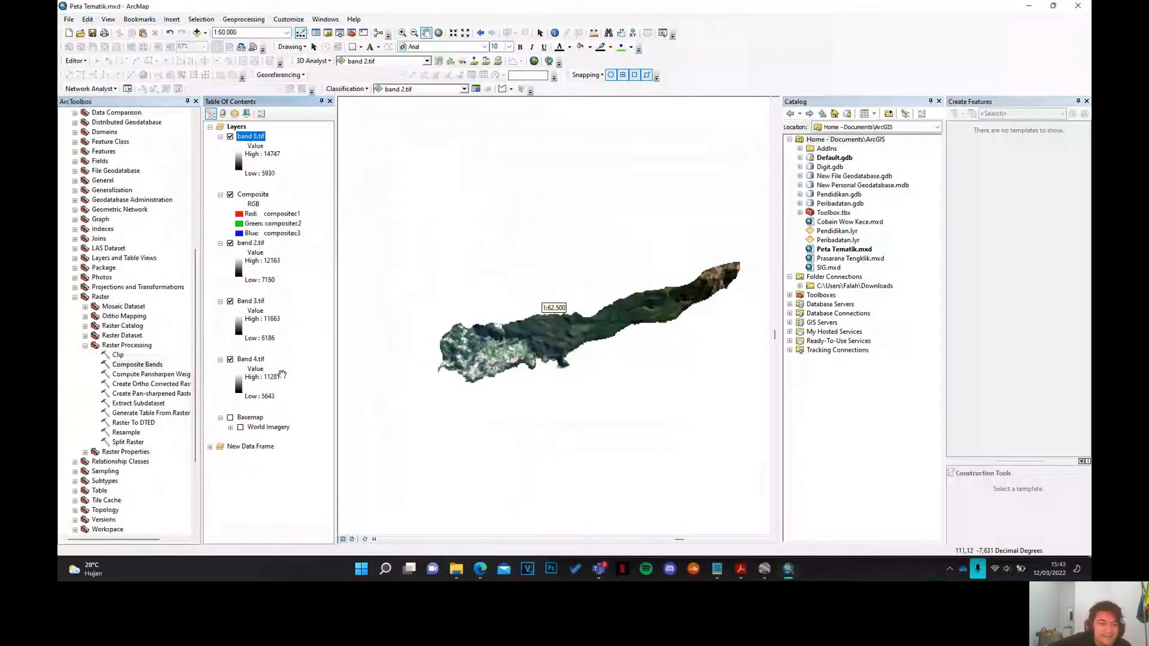
# - Start the Create Pan-sharpened Raster Dataset tool with Composite as the input raster and band 8.tif as the panchromatic image
pyautogui.doubleClick(139, 396)
pyautogui.moveTo(310, 128); pyautogui.dragTo(513, 122)
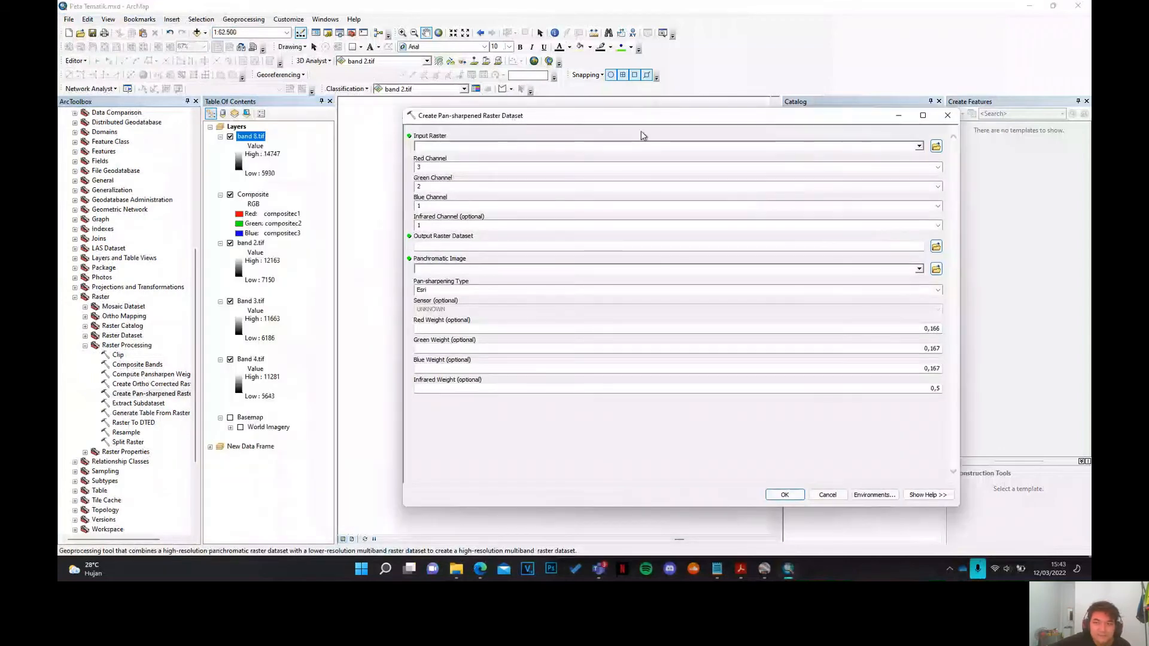
pyautogui.click(920, 148)
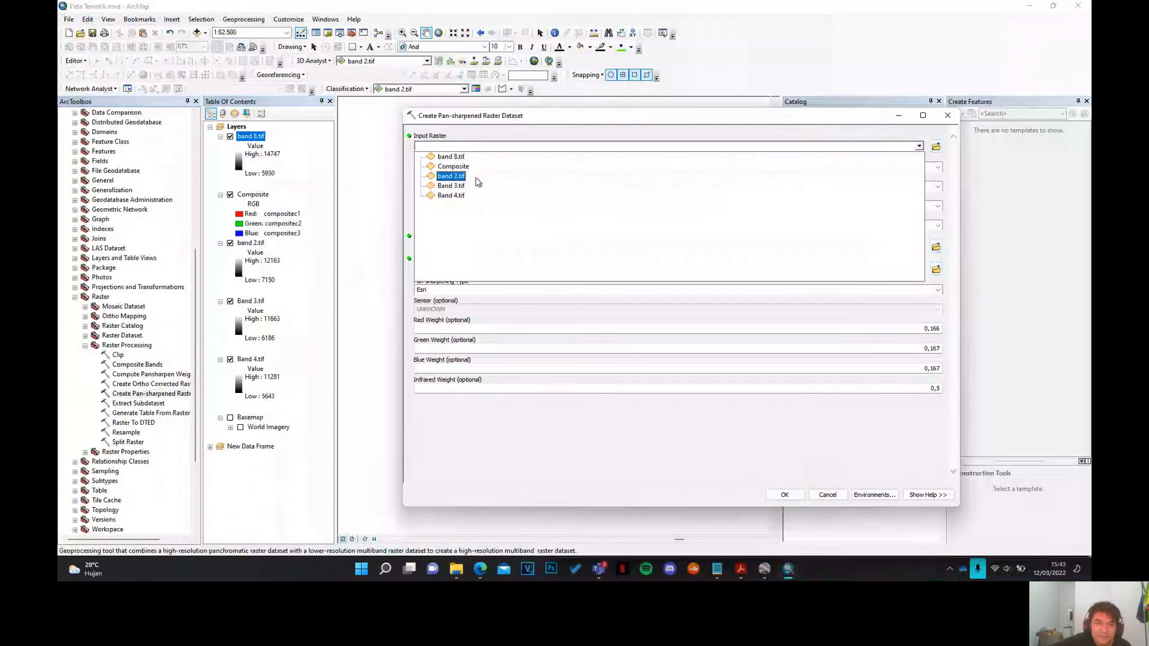
pyautogui.click(449, 167)
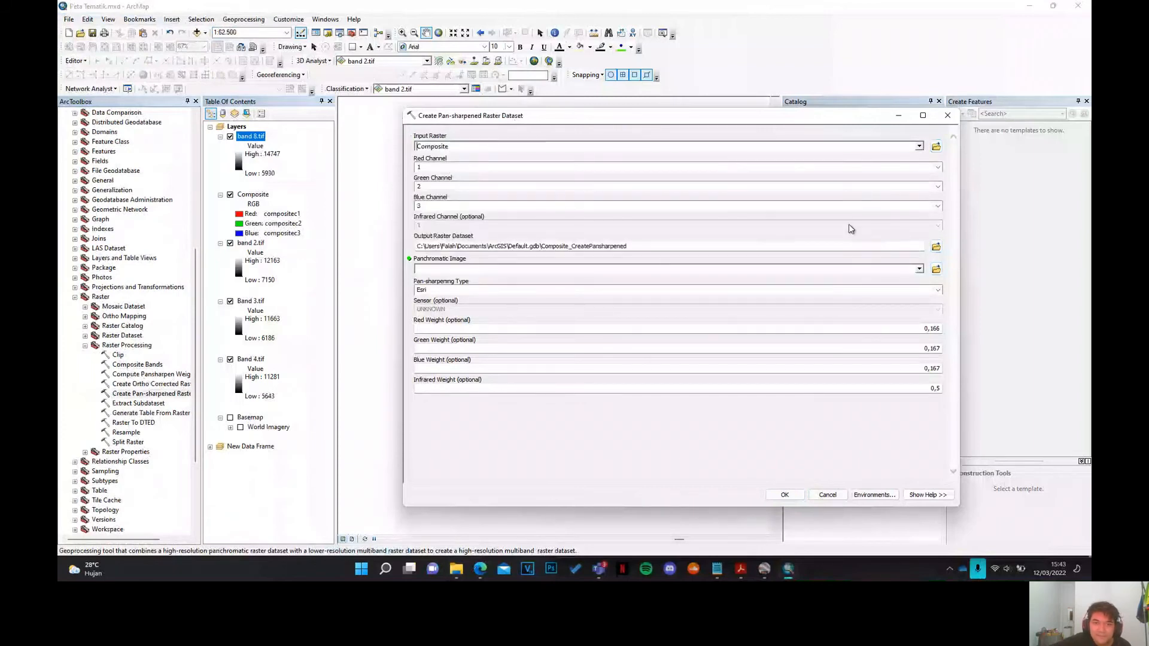
pyautogui.click(920, 270)
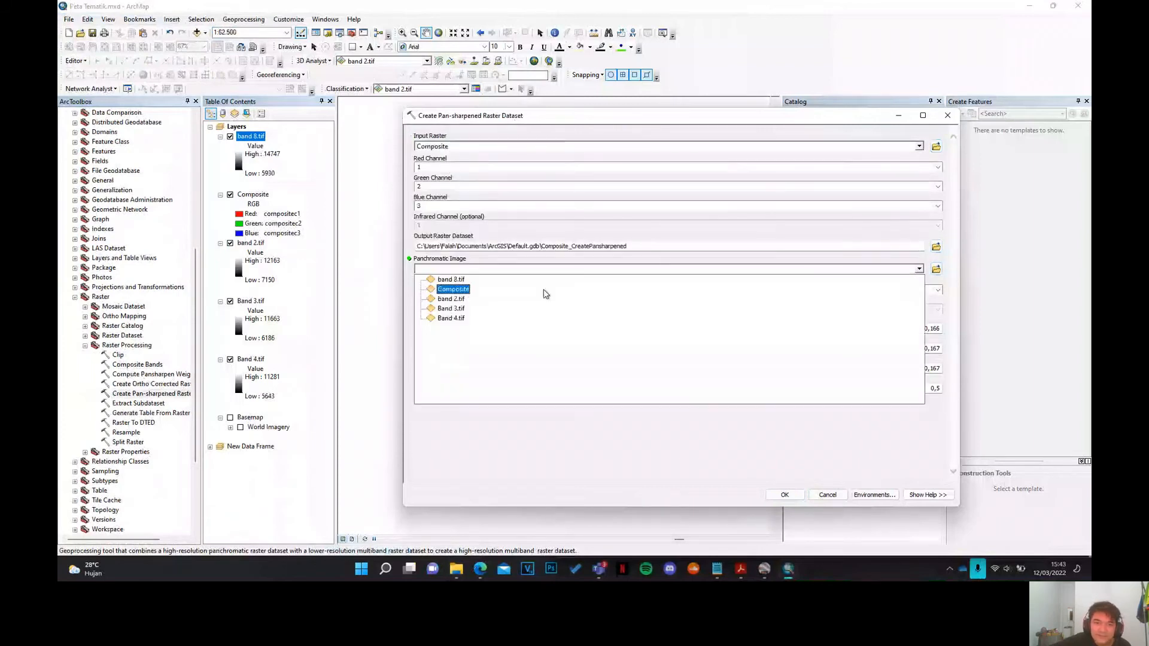
pyautogui.click(575, 275)
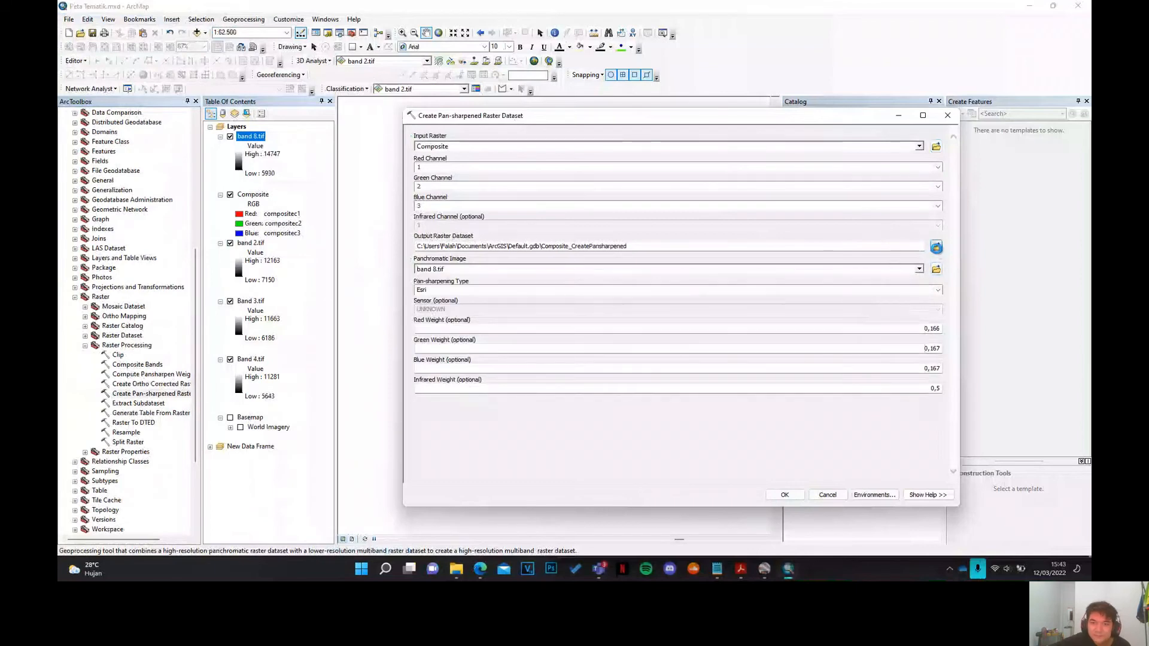
# - Set the output raster dataset to Pansharp in the SIG folder and run the pan-sharpening
pyautogui.click(936, 247)
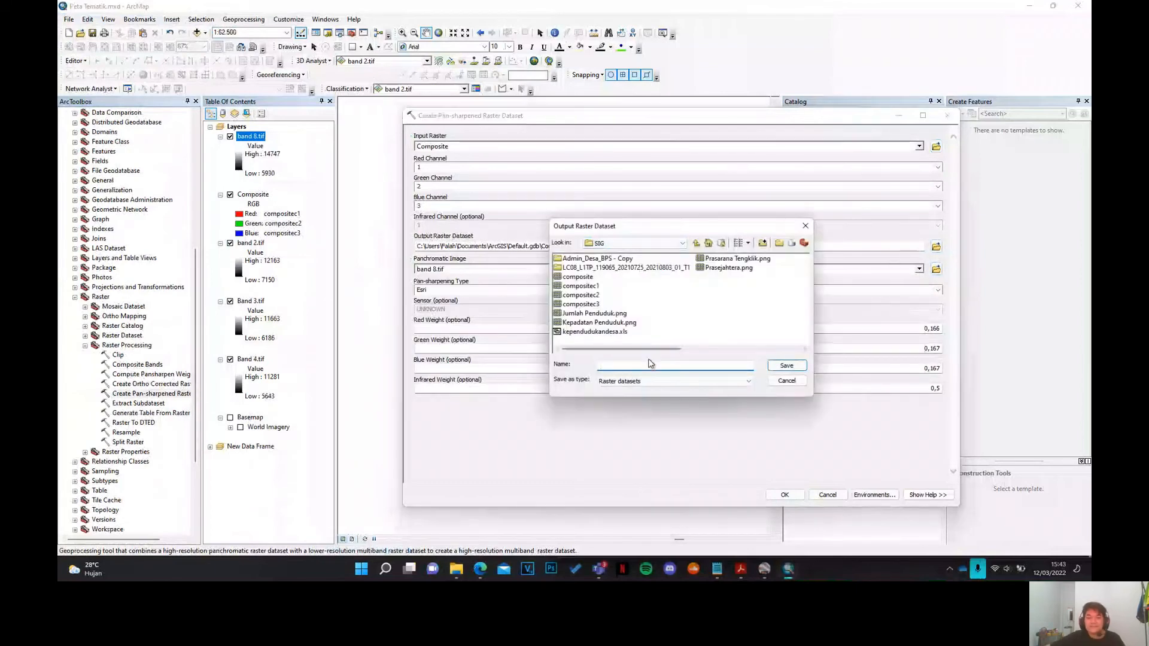
pyautogui.write('Pansharp')
pyautogui.press('Return')
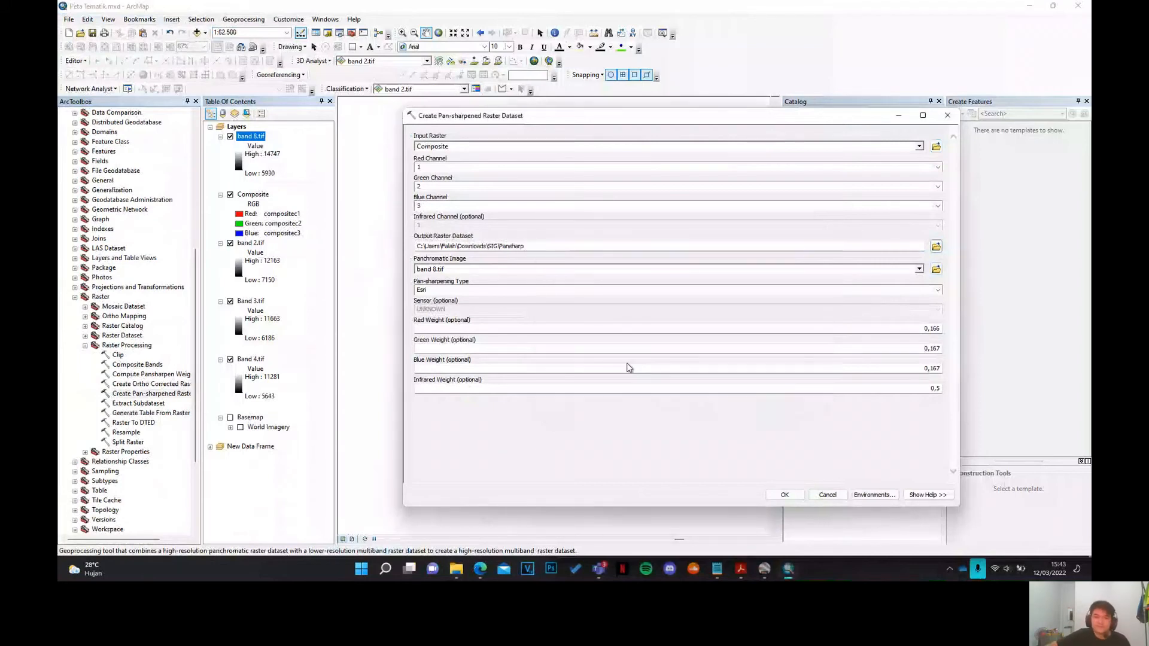
pyautogui.click(785, 494)
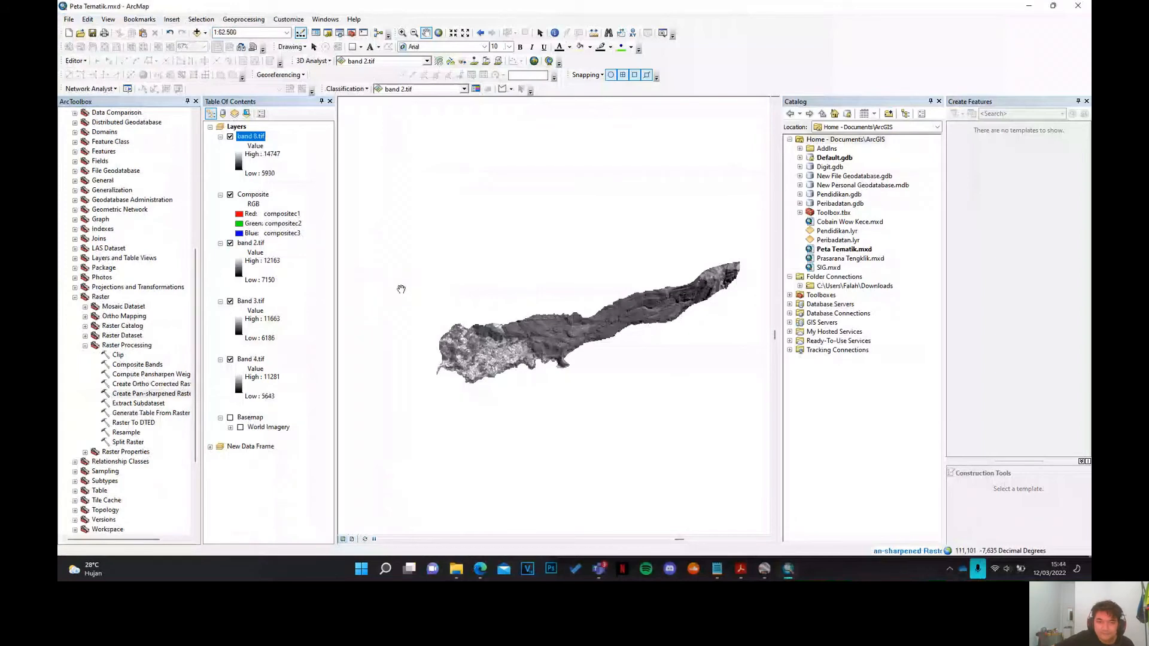
# - Hide the band 8.tif layer and check the Pansharp raster's cell size in its source properties
pyautogui.scroll(2, 623, 282)
pyautogui.scroll(-1, 546, 289)
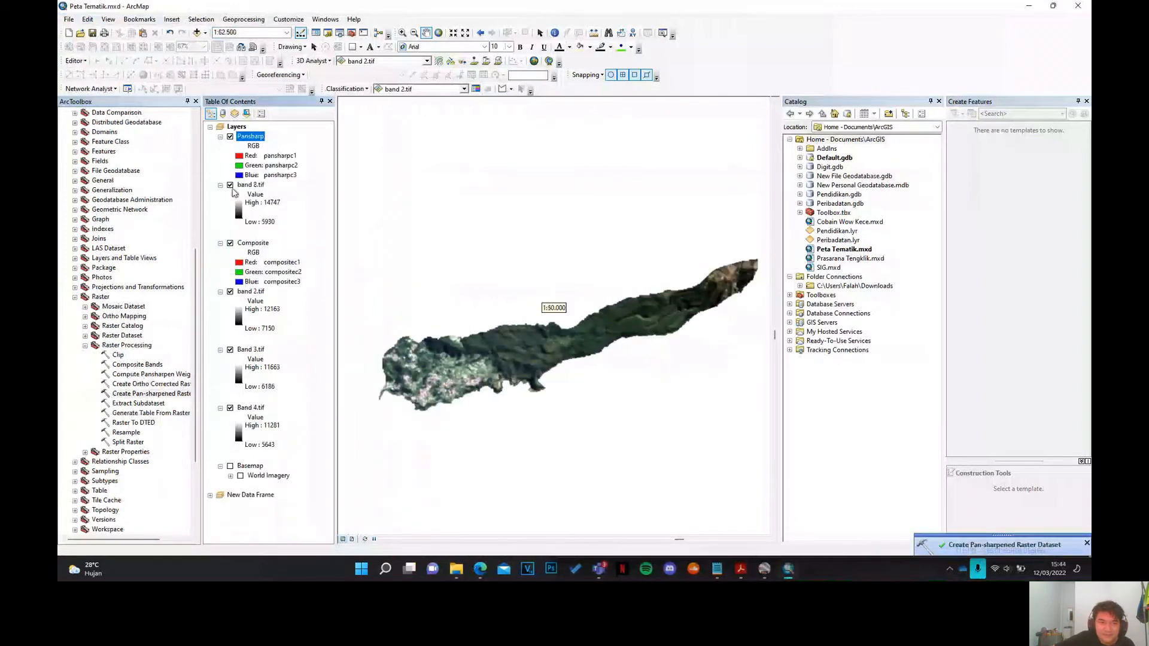
pyautogui.click(231, 185)
pyautogui.rightClick(251, 139)
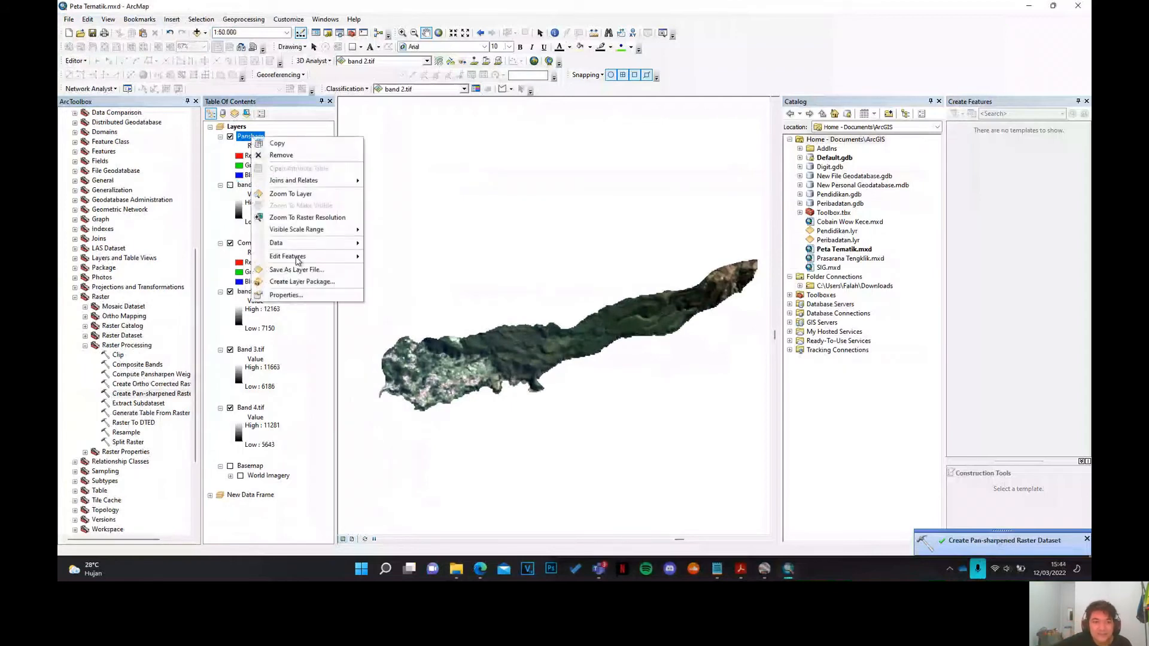
pyautogui.click(287, 295)
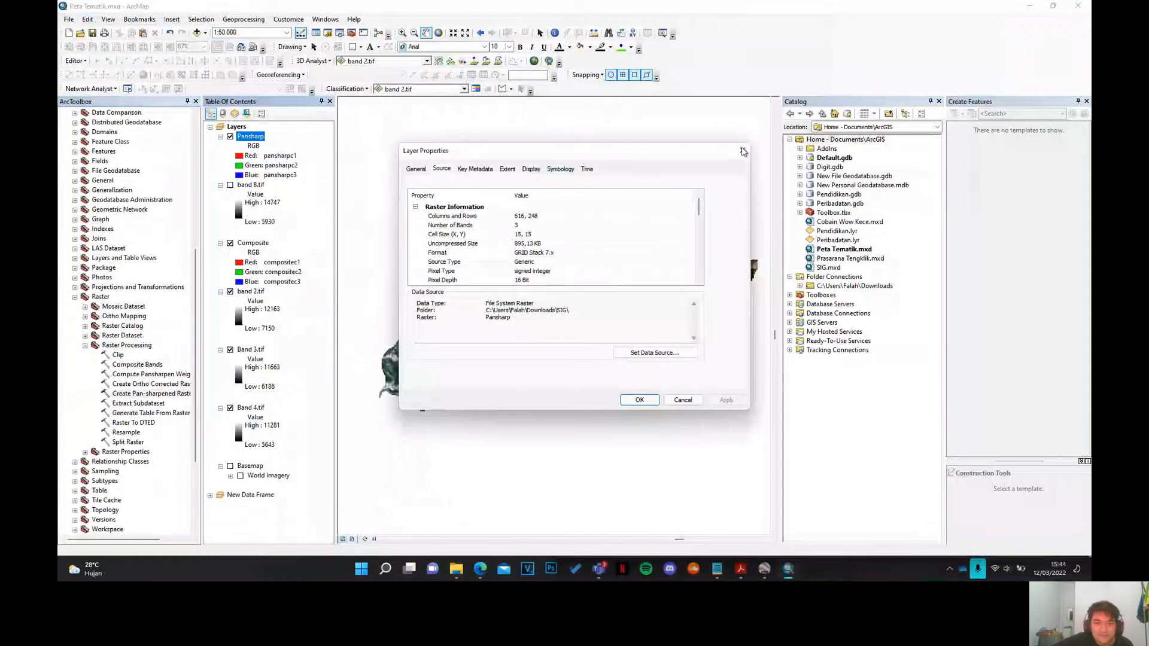
pyautogui.click(742, 151)
# - Switch the Pansharp layer off and on to compare it with Composite, and hide the Composite layer
pyautogui.click(231, 137)
pyautogui.click(231, 137)
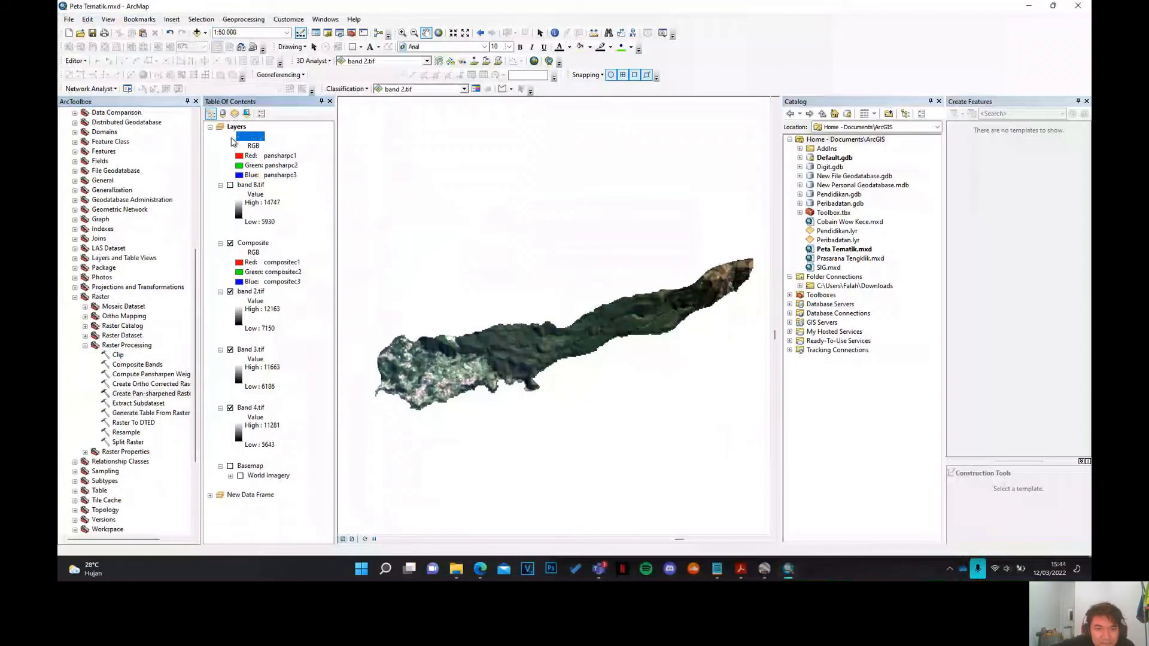
pyautogui.click(230, 138)
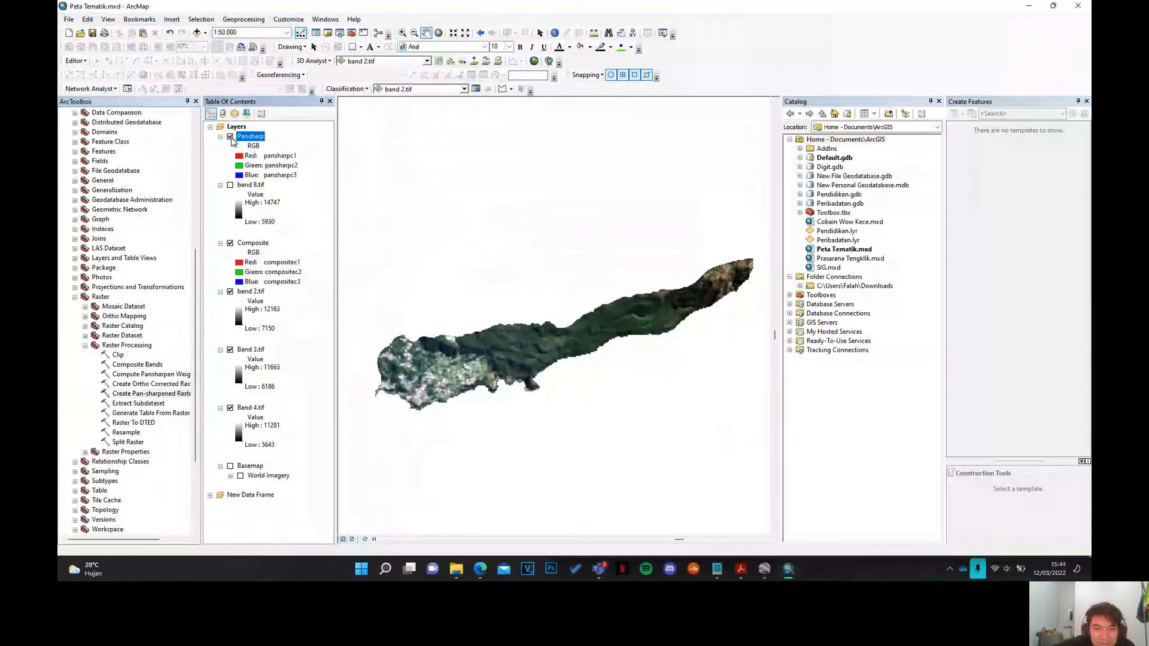
pyautogui.click(231, 137)
pyautogui.click(231, 244)
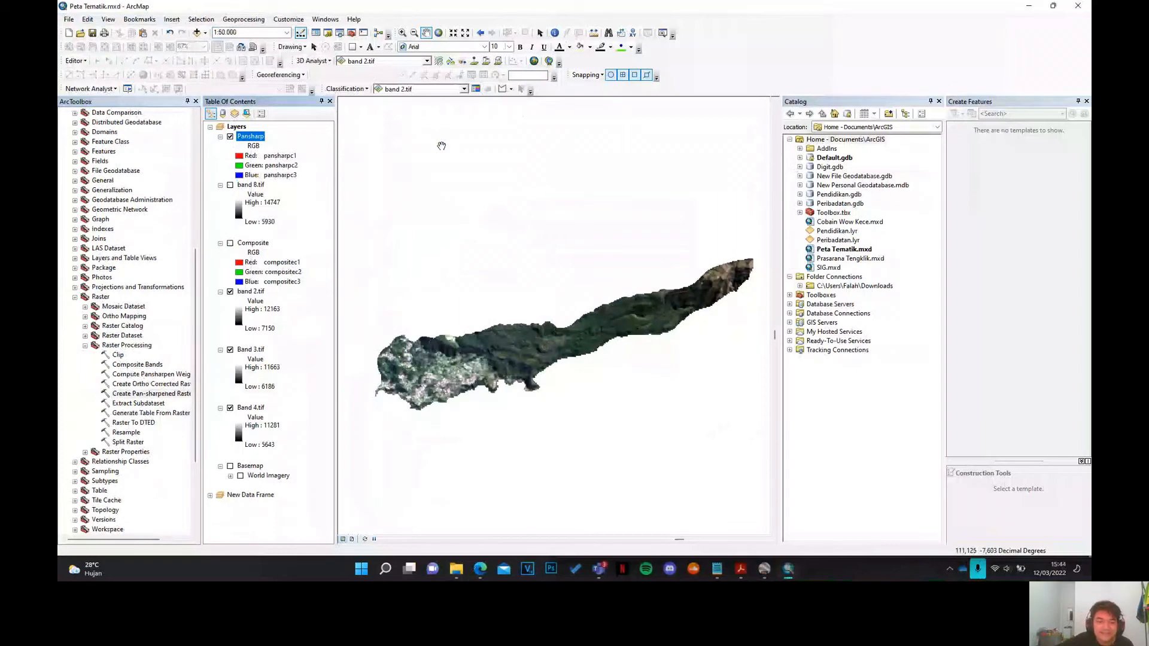
# - Set Pansharp as the image classification layer
pyautogui.scroll(1, 441, 355)
pyautogui.click(349, 89)
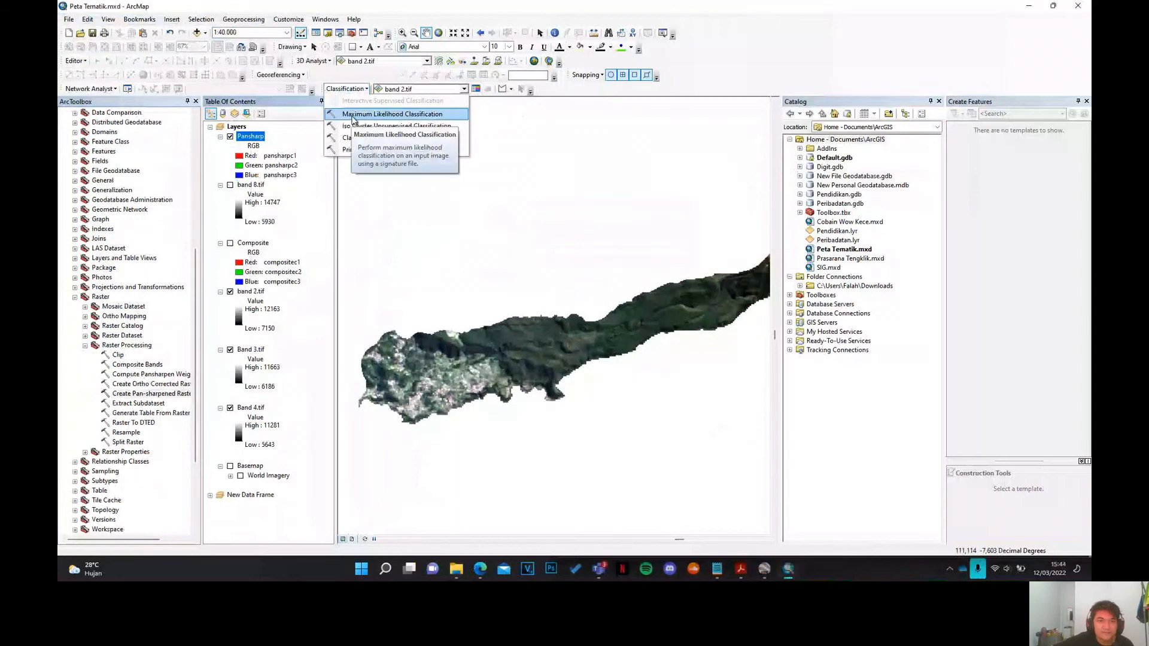
pyautogui.click(346, 90)
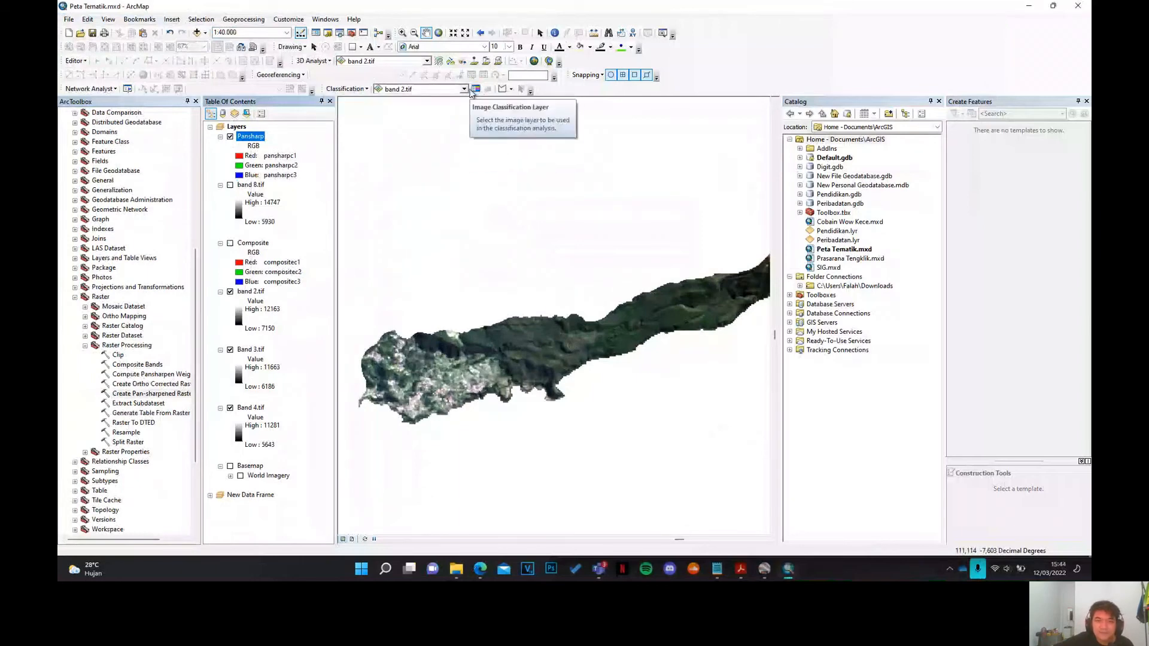
pyautogui.click(463, 90)
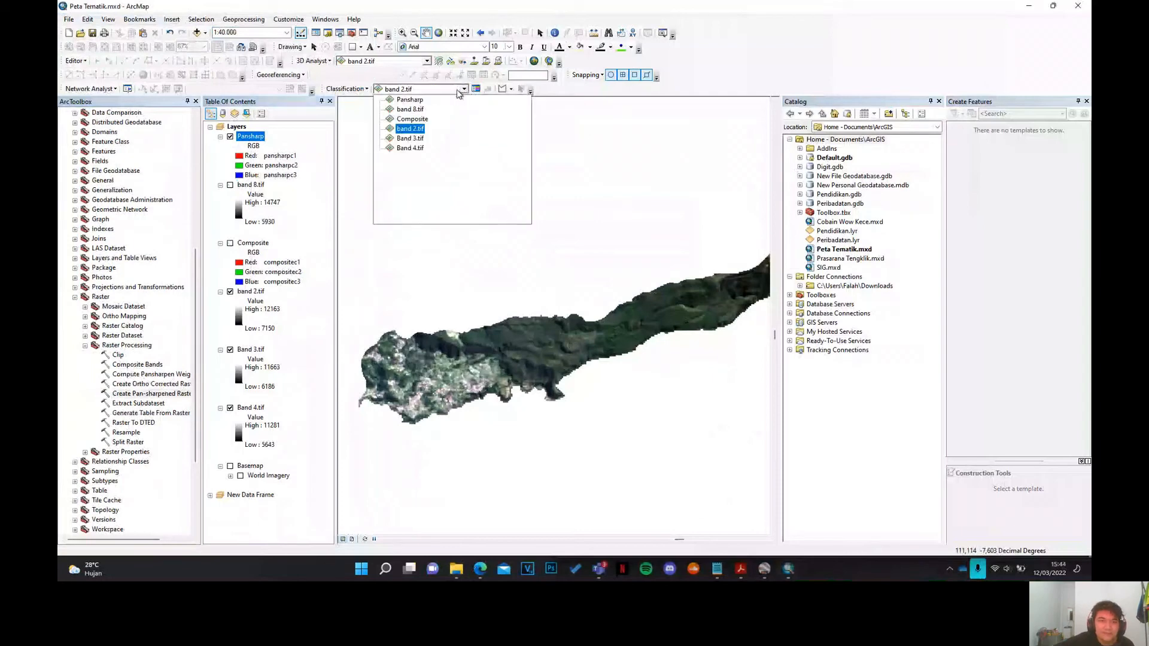
pyautogui.click(409, 100)
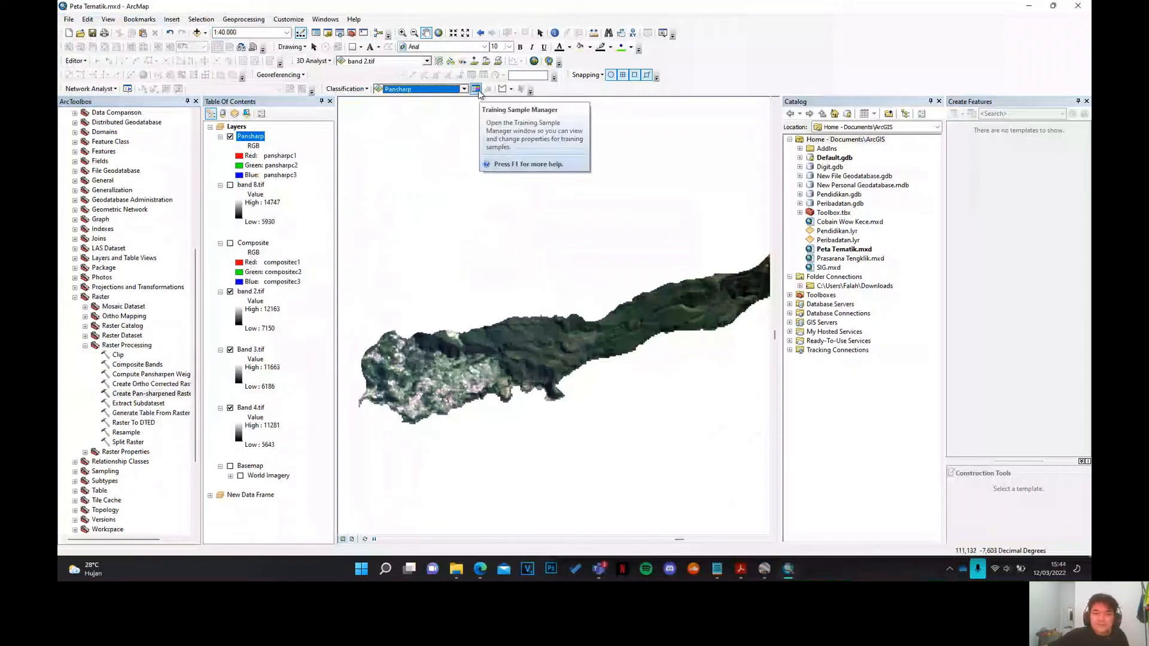
# - Activate circle drawing for training samples and open the Training Sample Manager, placing it clear of the raster
pyautogui.click(510, 89)
pyautogui.click(531, 125)
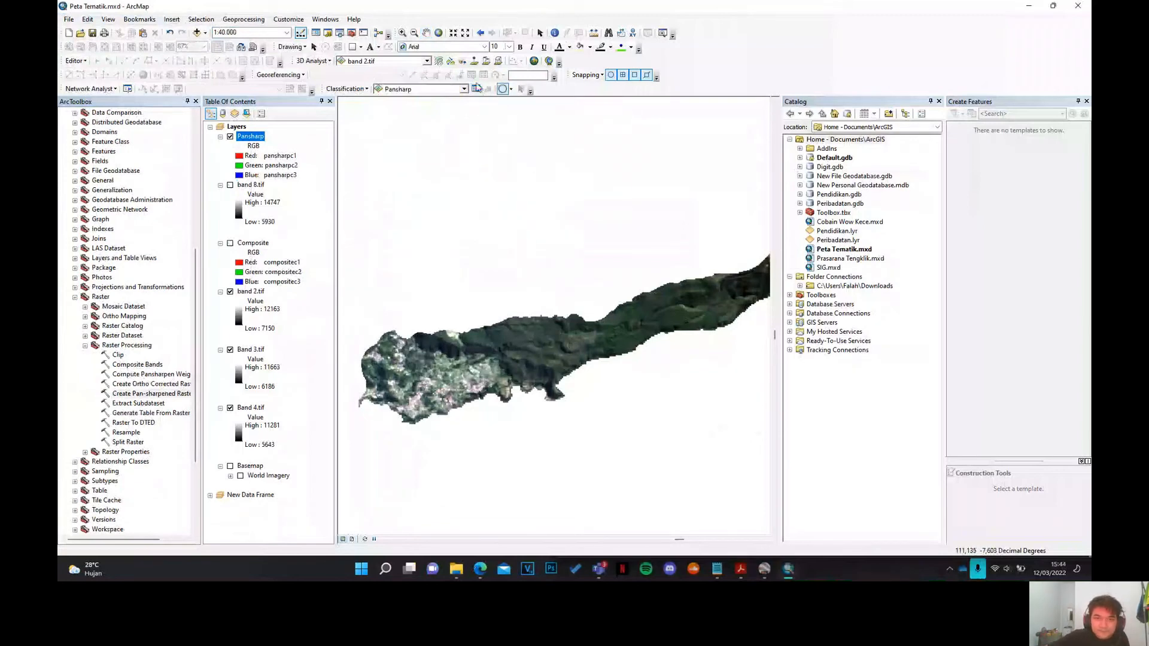
pyautogui.click(476, 89)
pyautogui.scroll(-1, 454, 358)
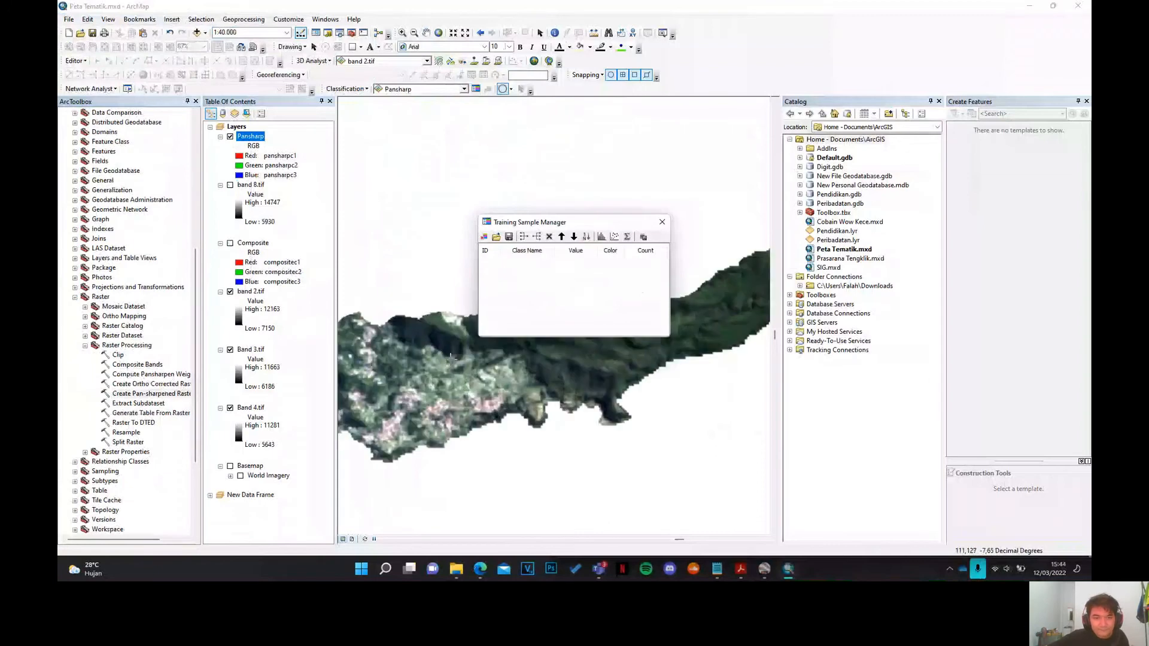
pyautogui.moveTo(516, 229); pyautogui.dragTo(588, 165)
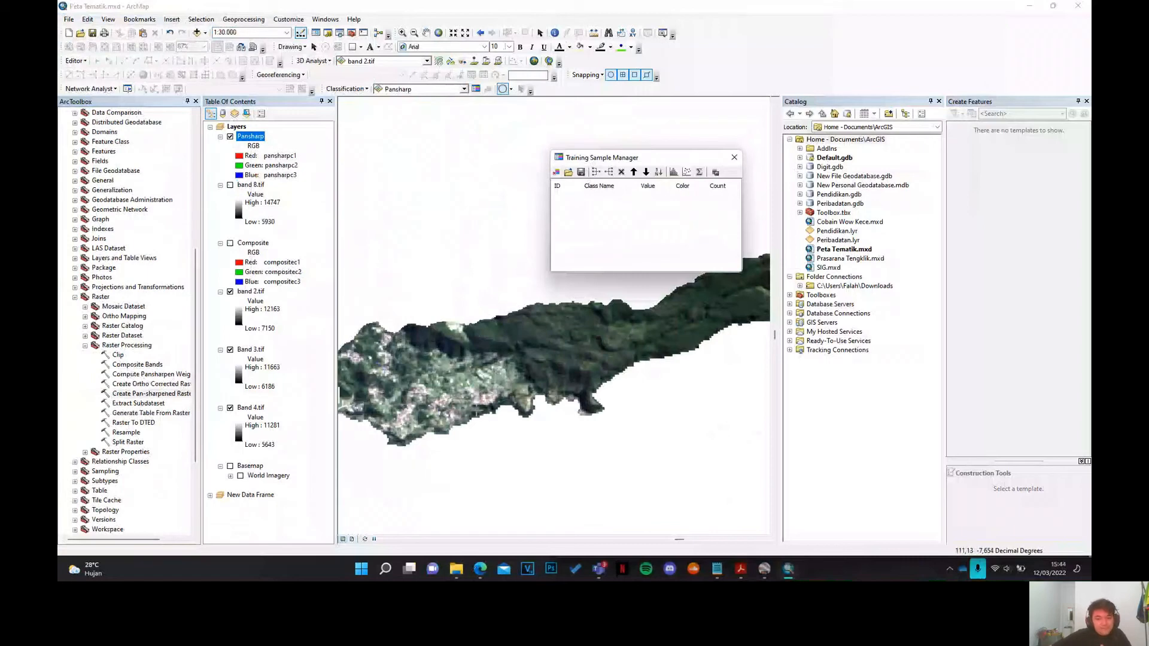
pyautogui.scroll(1, 478, 398)
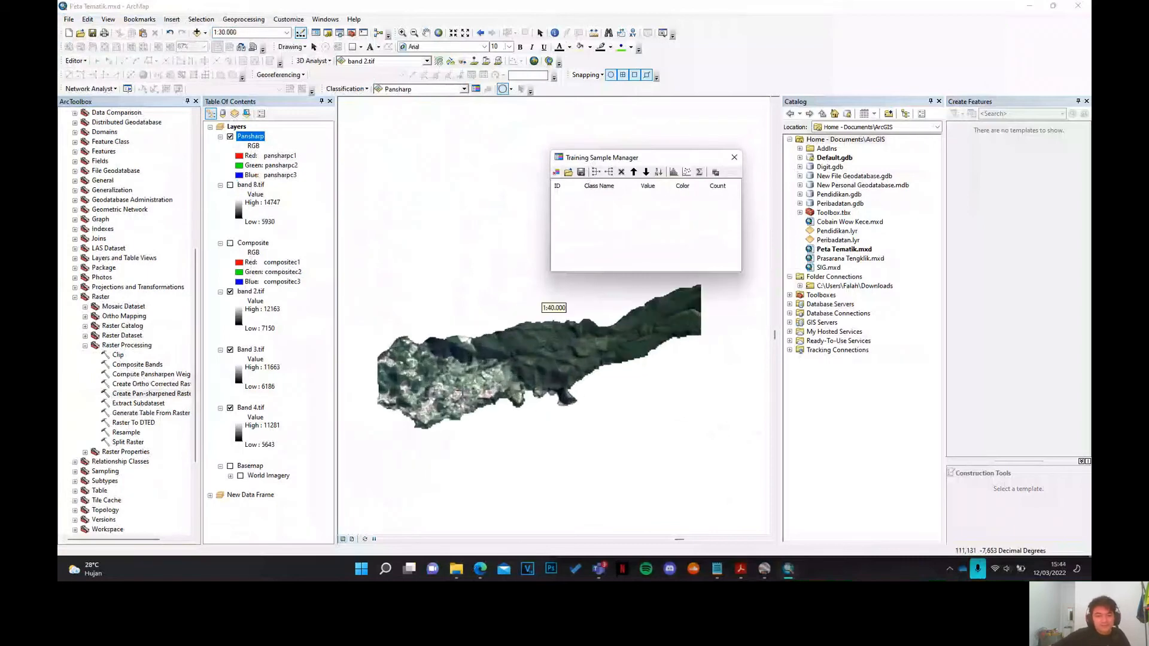
# - Draw four circular training samples over the dark green forest along the middle and eastern part of the Pansharp raster
pyautogui.scroll(-2, 621, 375)
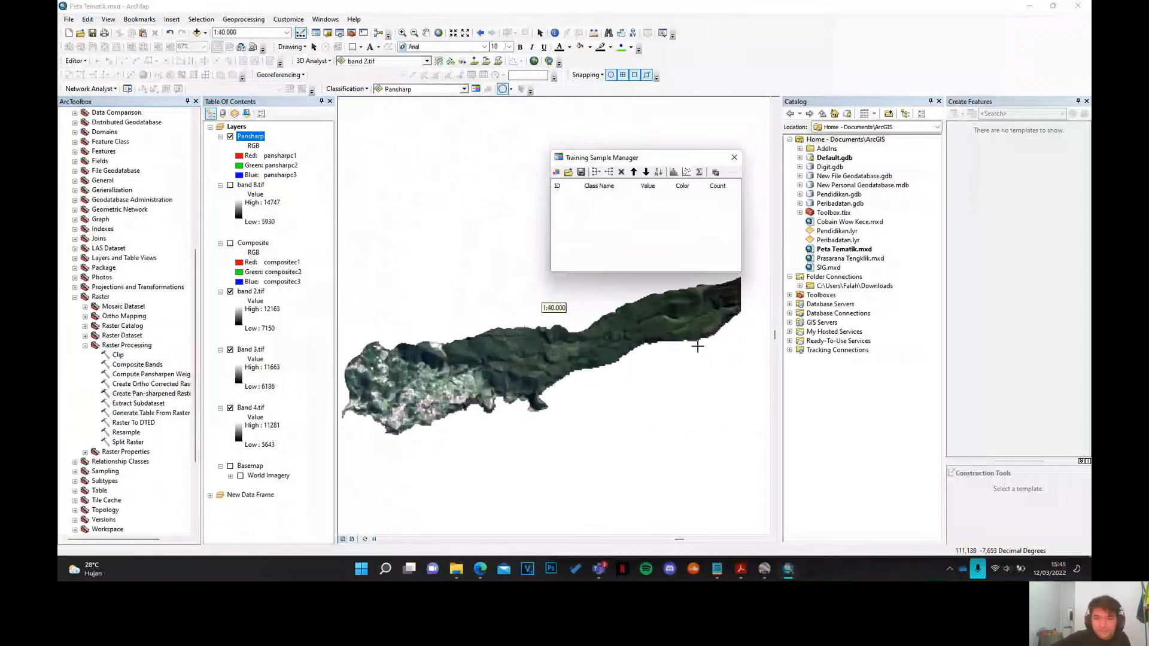
pyautogui.scroll(1, 473, 364)
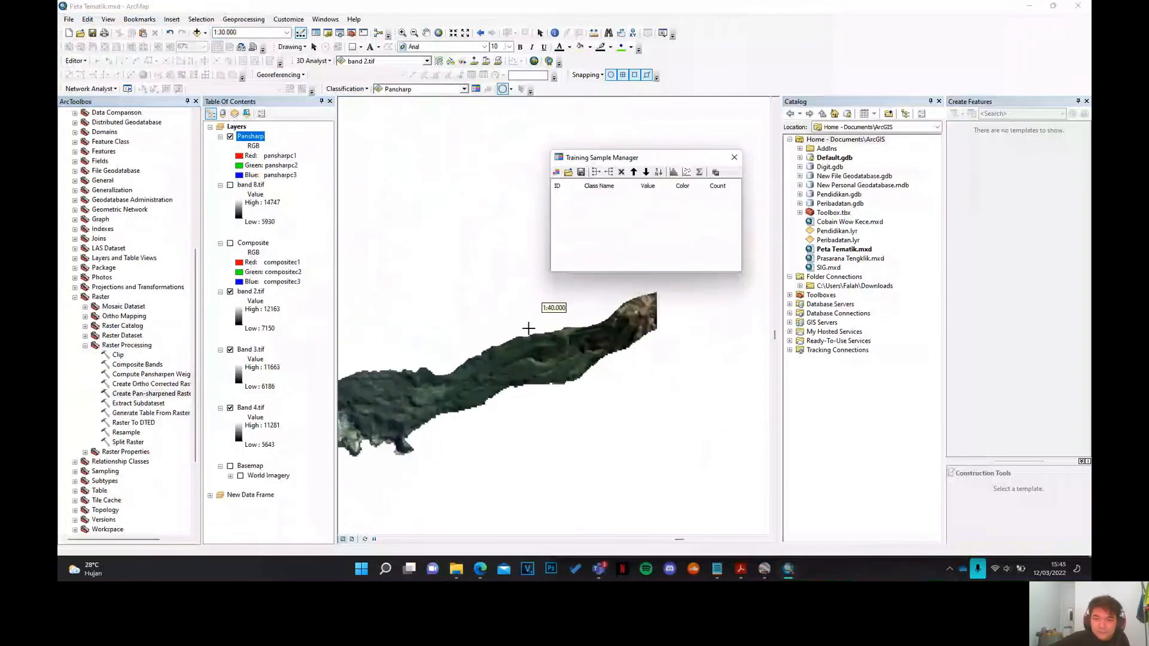
pyautogui.scroll(-1, 527, 344)
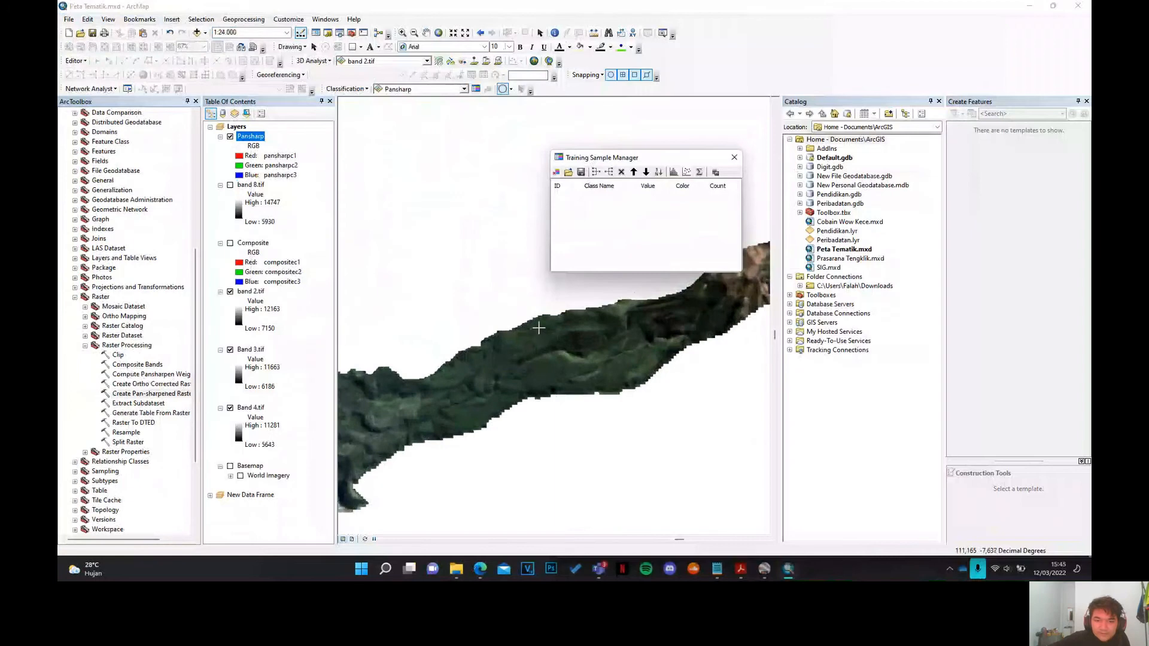
pyautogui.moveTo(520, 352)
pyautogui.mouseDown()
pyautogui.moveTo(525, 344)
pyautogui.moveTo(524, 371)
pyautogui.mouseUp()
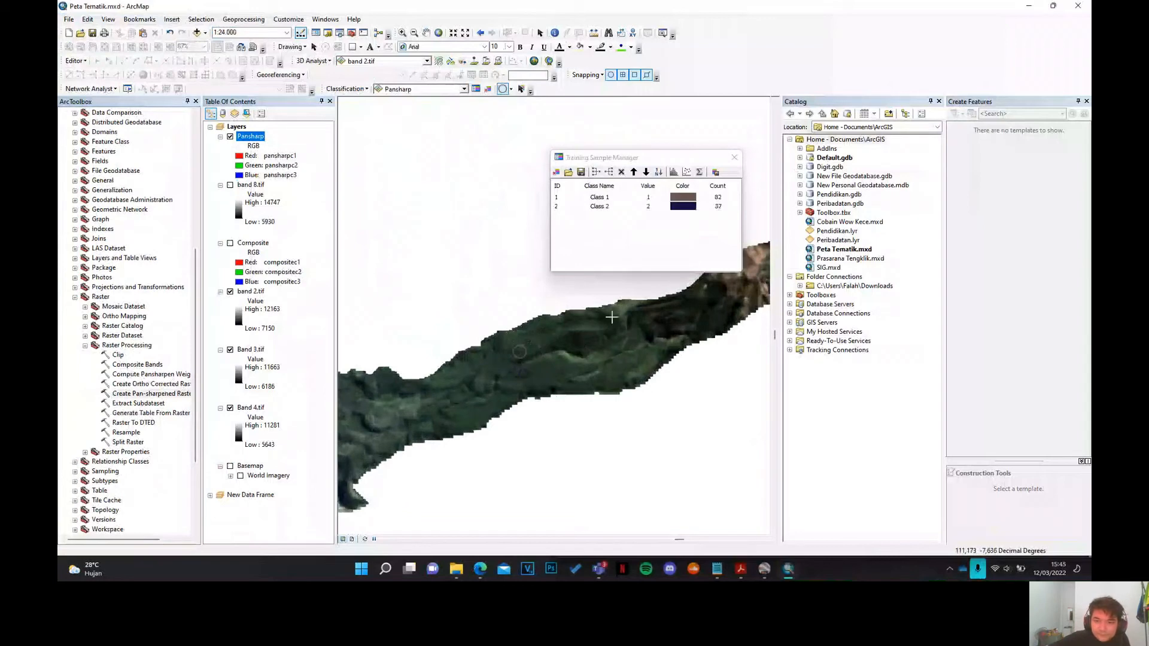
pyautogui.moveTo(610, 316); pyautogui.dragTo(615, 312)
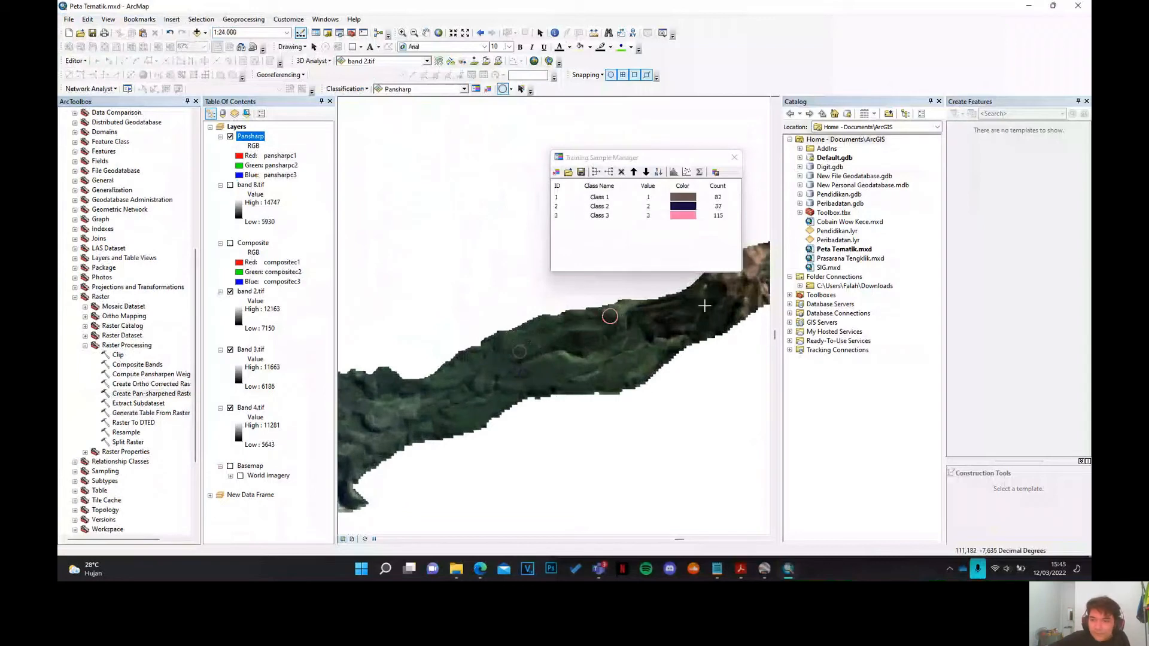
pyautogui.moveTo(714, 302); pyautogui.dragTo(716, 301)
# - Add three more circular forest training samples west and south of the existing circles on the narrow strip of the Pansharp raster
pyautogui.scroll(-2, 542, 378)
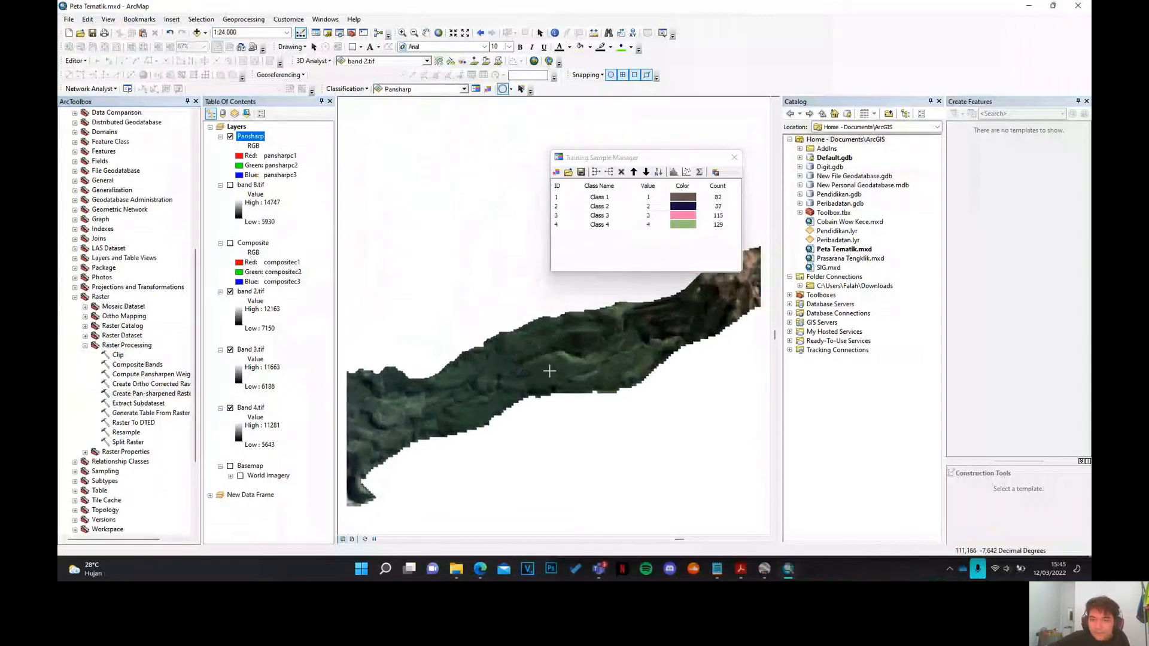
pyautogui.scroll(4, 542, 382)
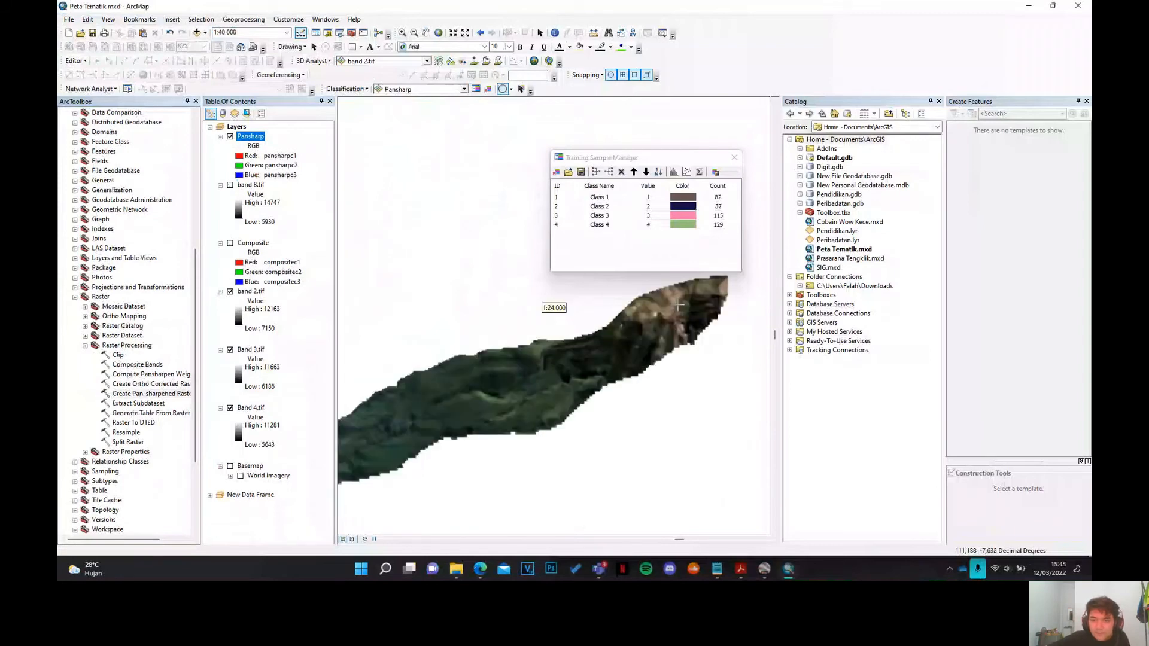
pyautogui.scroll(-2, 542, 305)
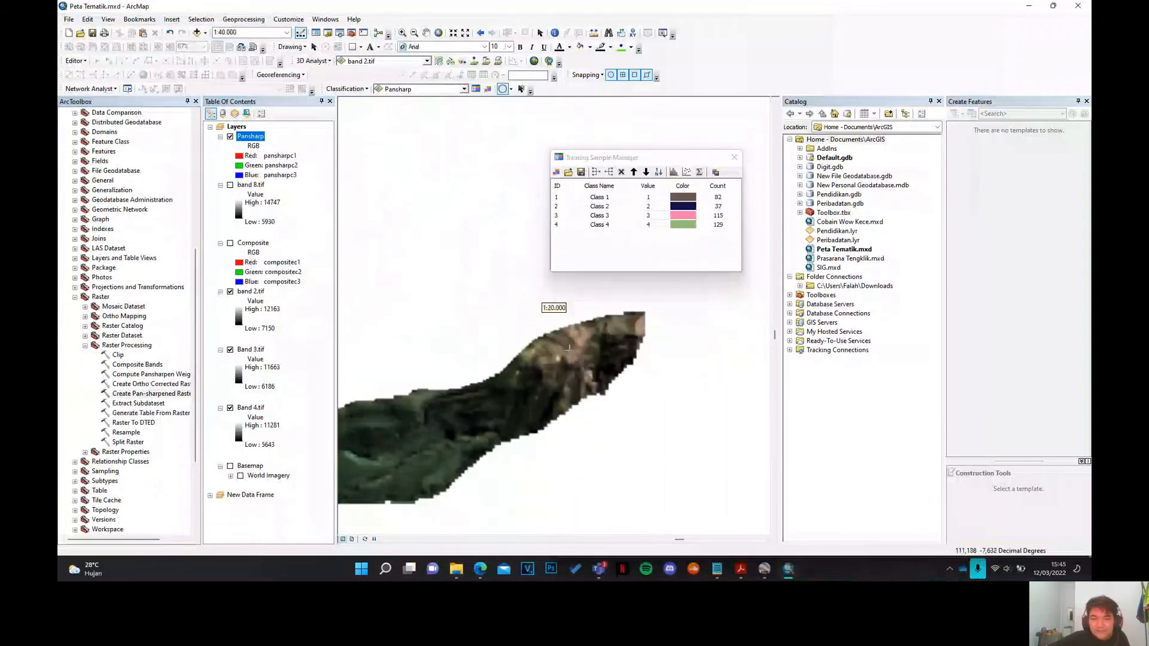
pyautogui.scroll(-1, 548, 305)
pyautogui.scroll(2, 547, 305)
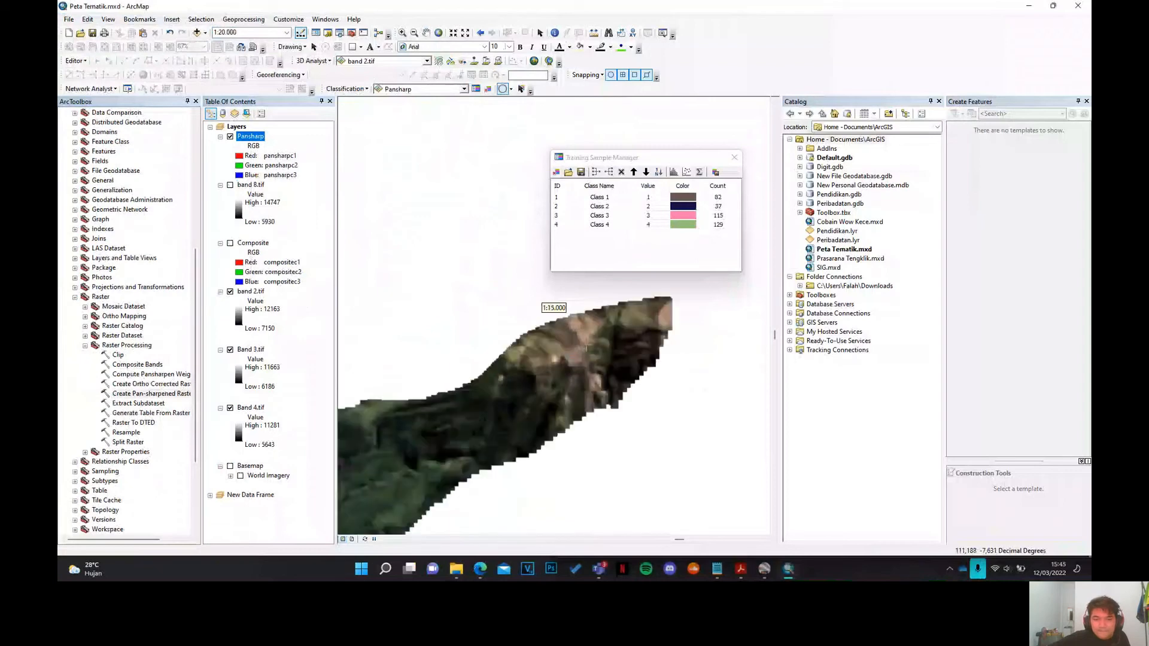
pyautogui.scroll(-2, 554, 366)
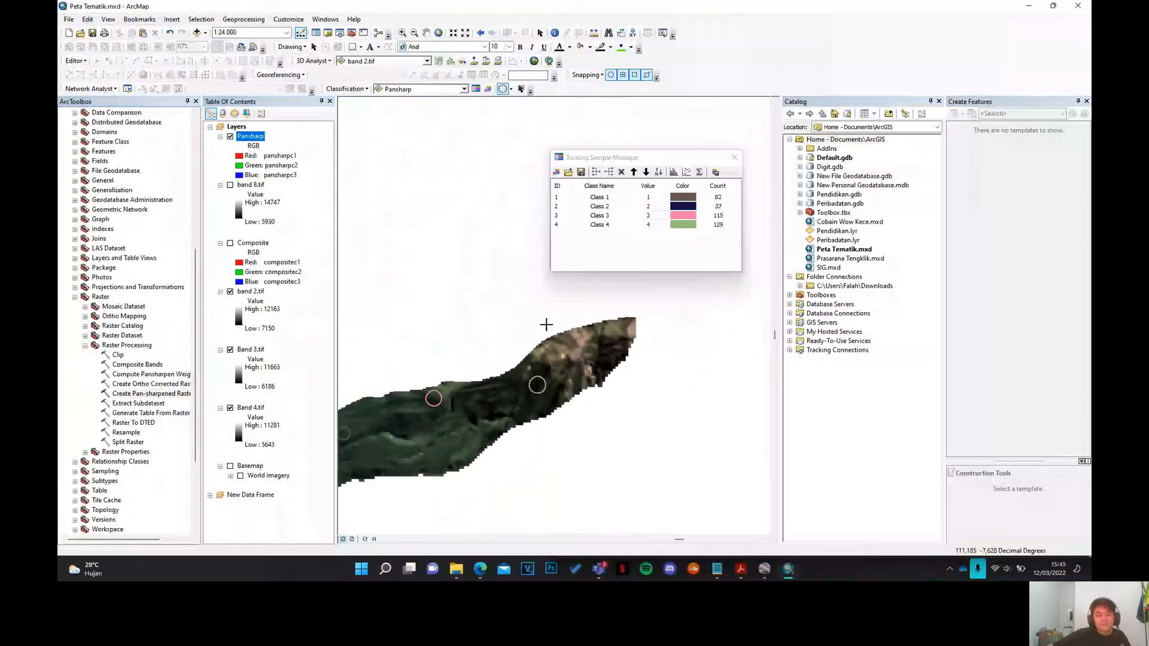
pyautogui.scroll(-1, 429, 465)
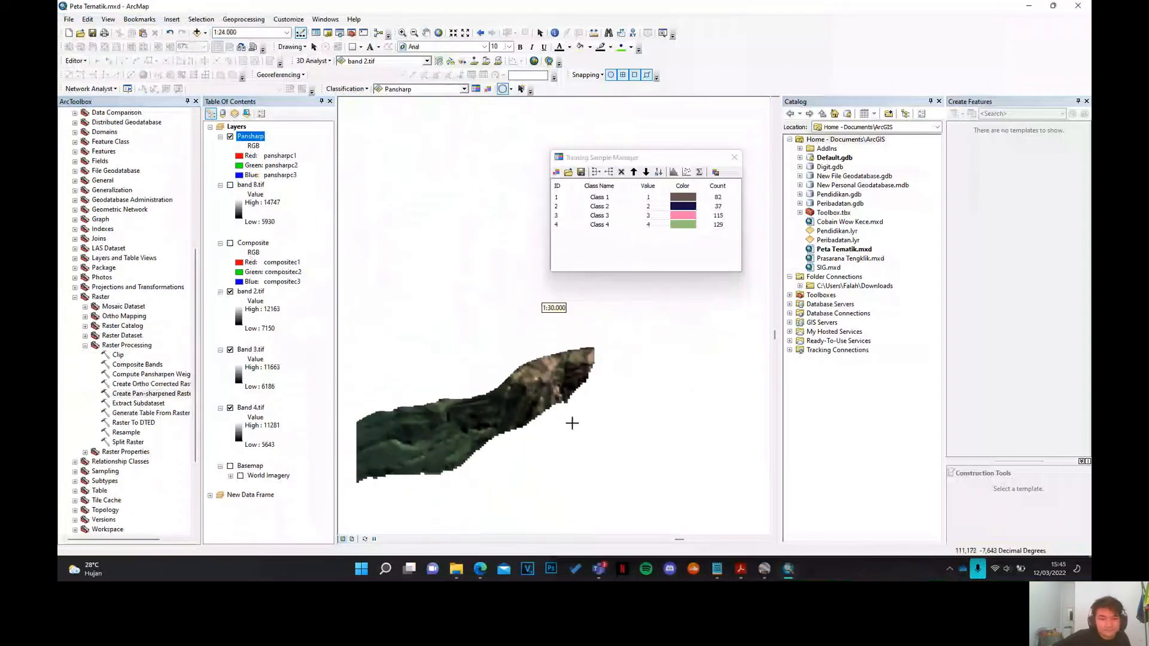
pyautogui.scroll(1, 400, 459)
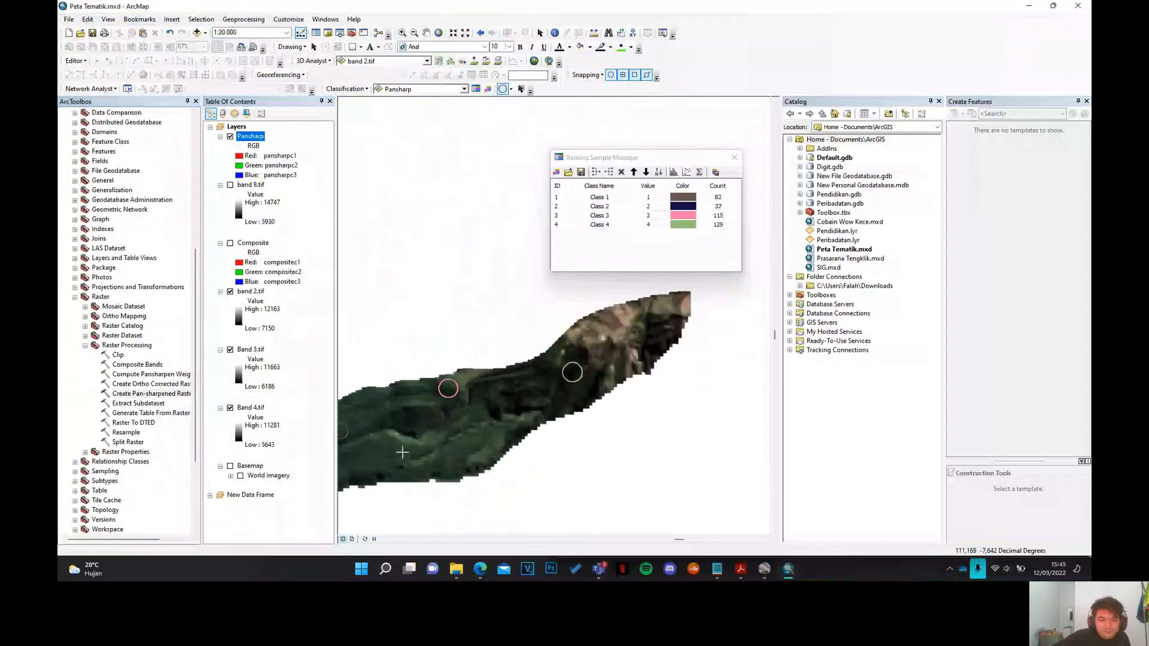
pyautogui.moveTo(383, 451); pyautogui.dragTo(392, 452)
pyautogui.scroll(-2, 544, 441)
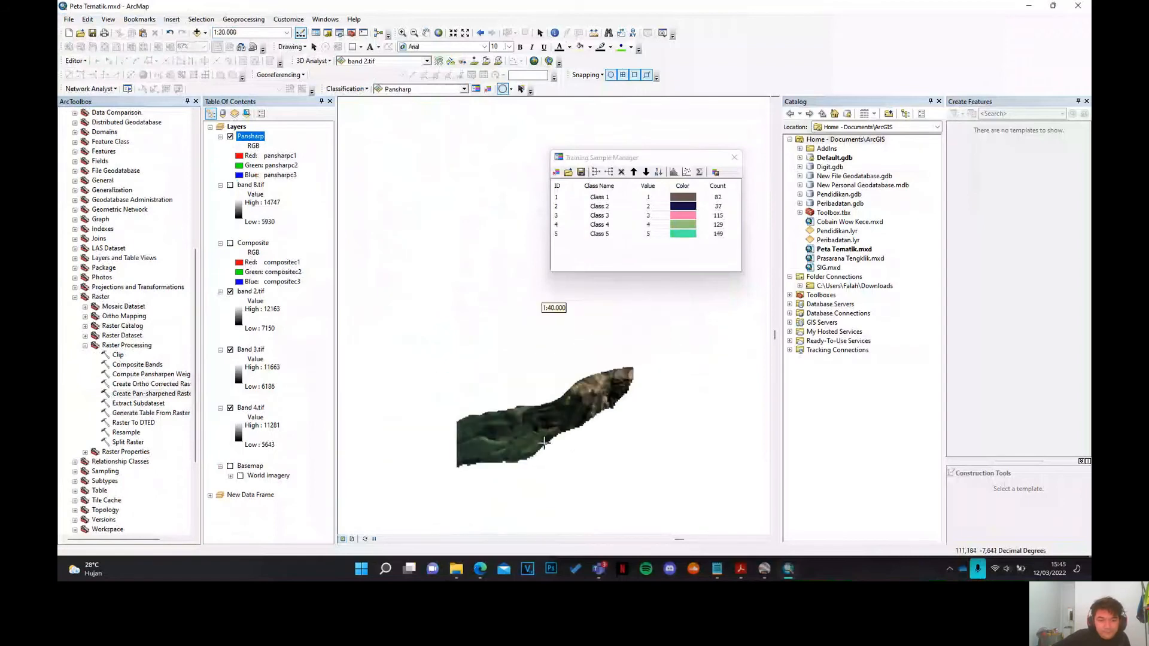
pyautogui.scroll(2, 398, 383)
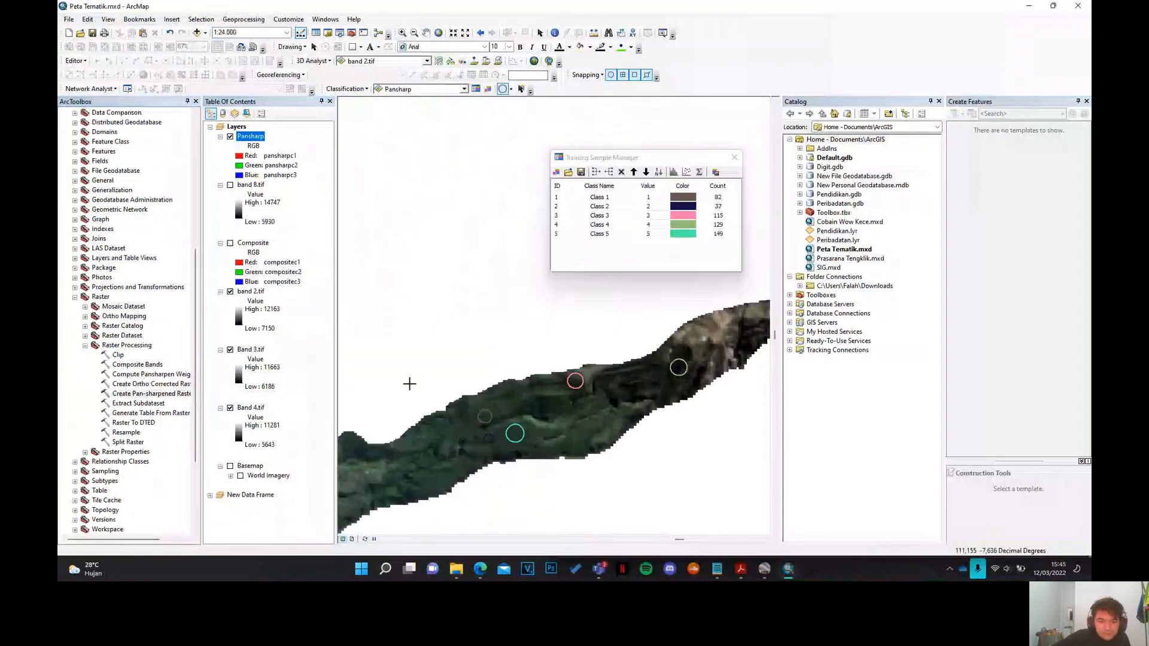
pyautogui.moveTo(441, 439); pyautogui.dragTo(451, 440)
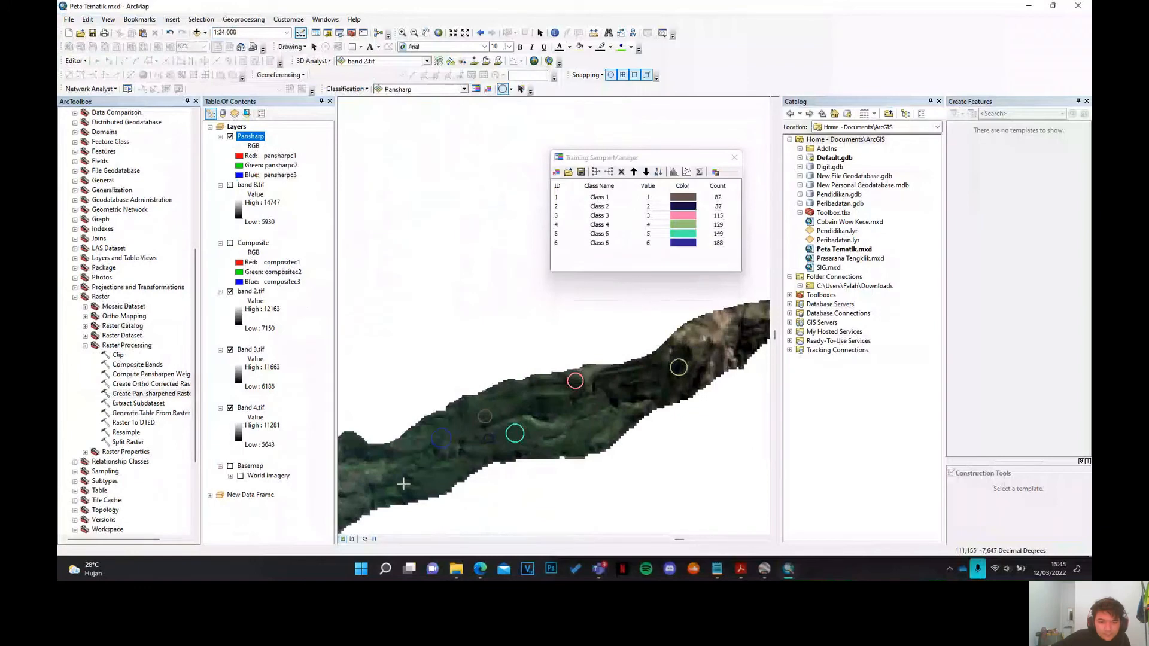
pyautogui.moveTo(422, 483); pyautogui.dragTo(432, 485)
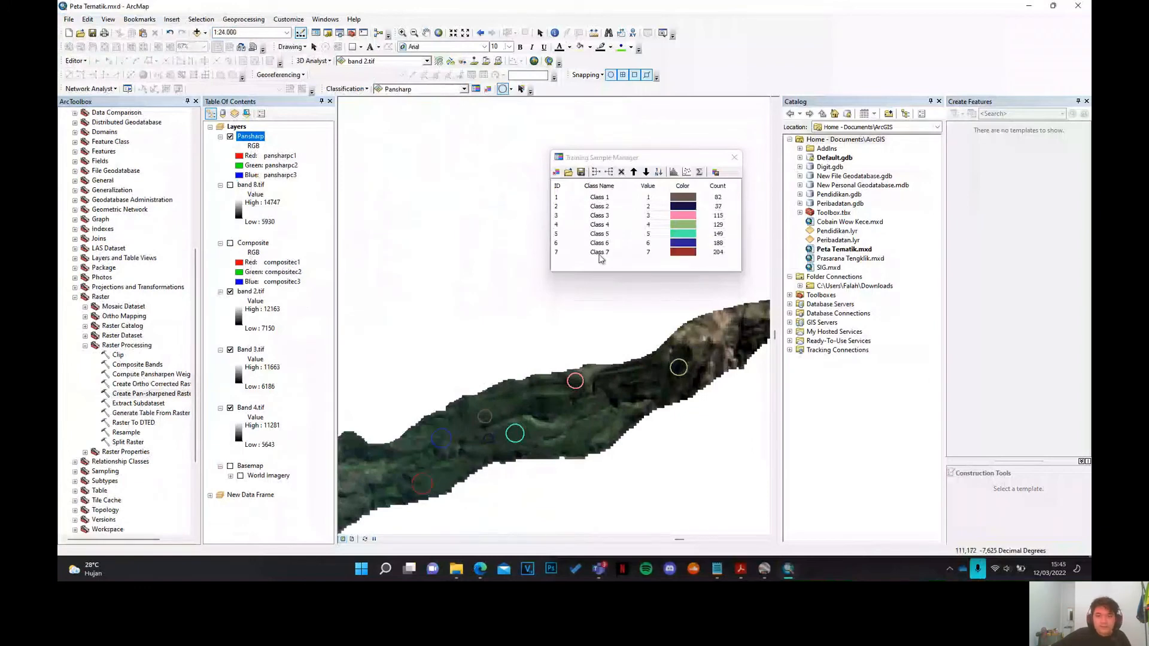
# - Merge training samples Class 1 through Class 7 into one class and name it Hutan
pyautogui.doubleClick(600, 253)
pyautogui.press('Return')
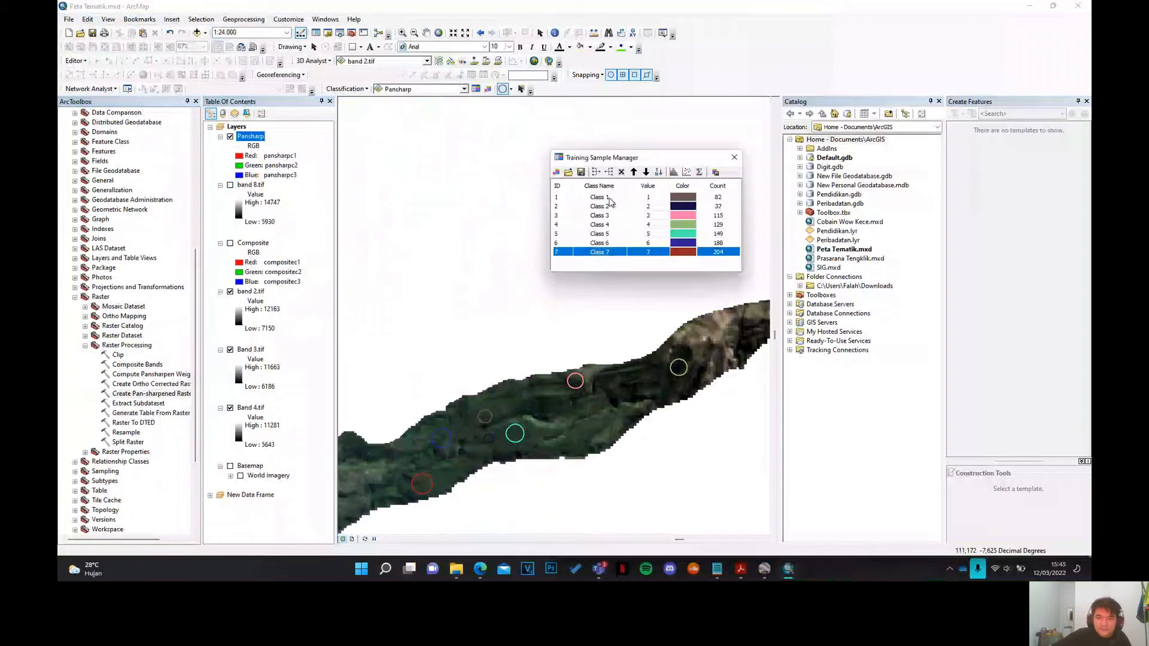
pyautogui.doubleClick(609, 198)
pyautogui.keyDown('shift'); pyautogui.click(632, 254); pyautogui.keyUp('shift')
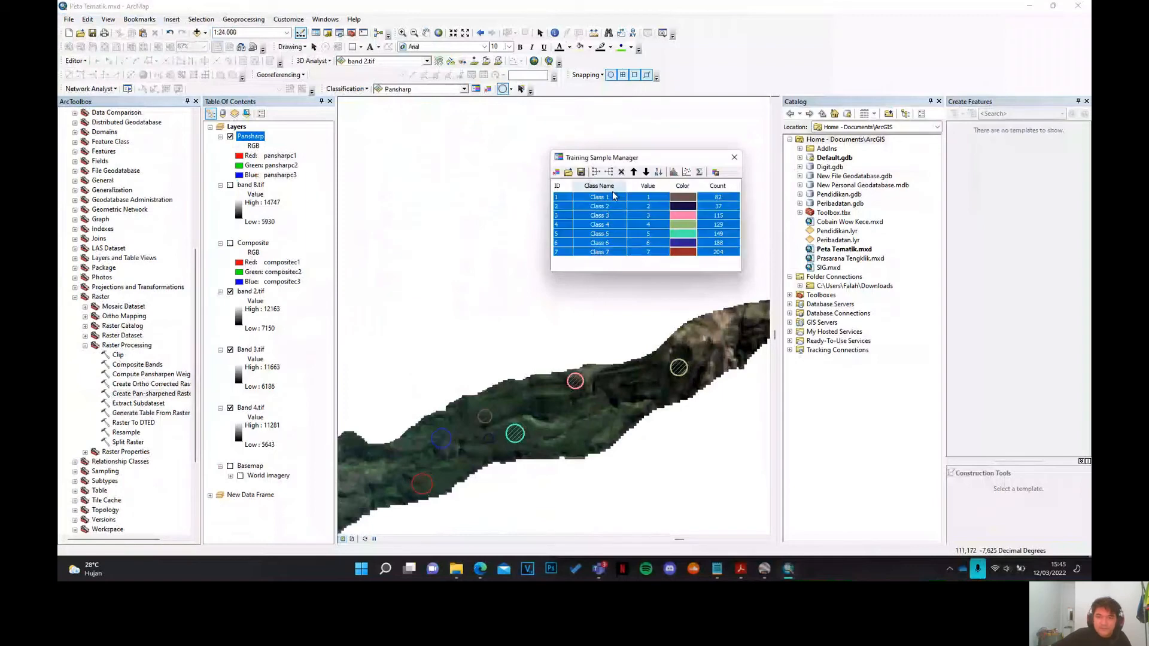
pyautogui.click(596, 173)
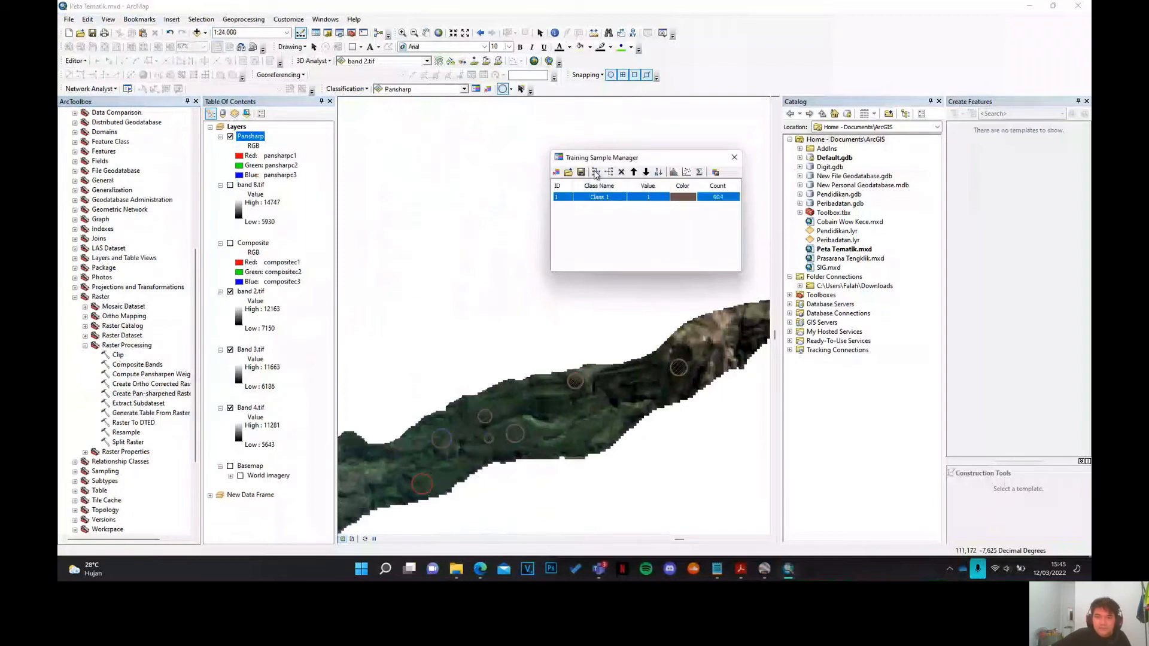
pyautogui.doubleClick(596, 199)
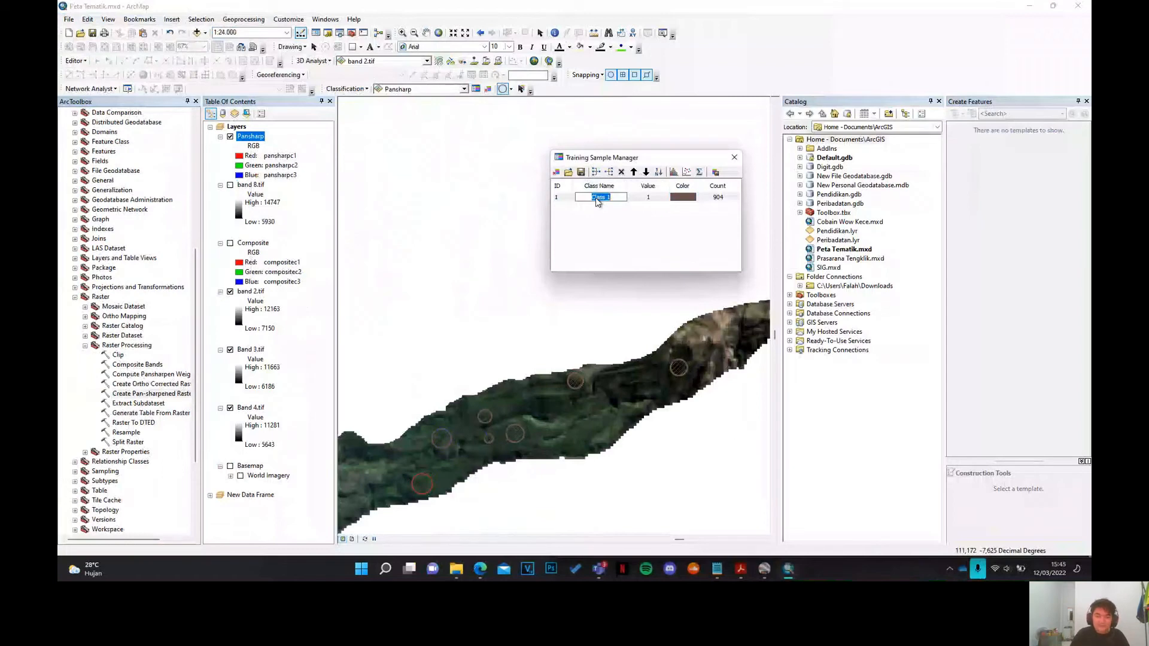
pyautogui.write('Hutan')
pyautogui.press('Return')
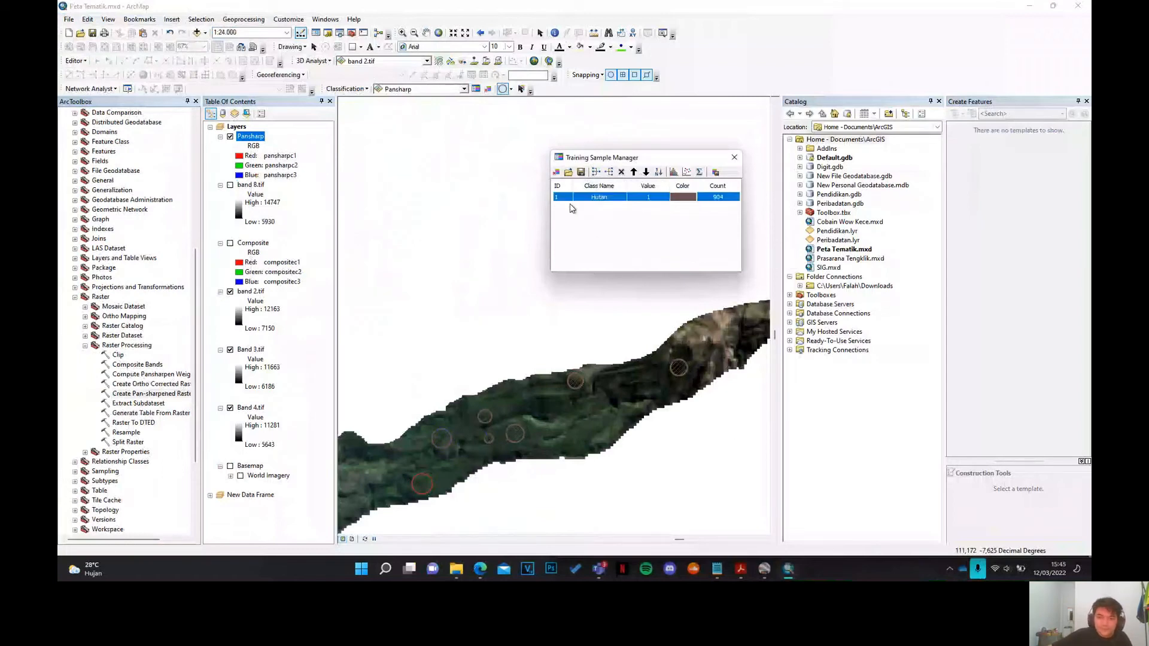
# - Draw two circular training samples on the pinkish built-up patches in the southern part of the raster's western area
pyautogui.scroll(3, 643, 343)
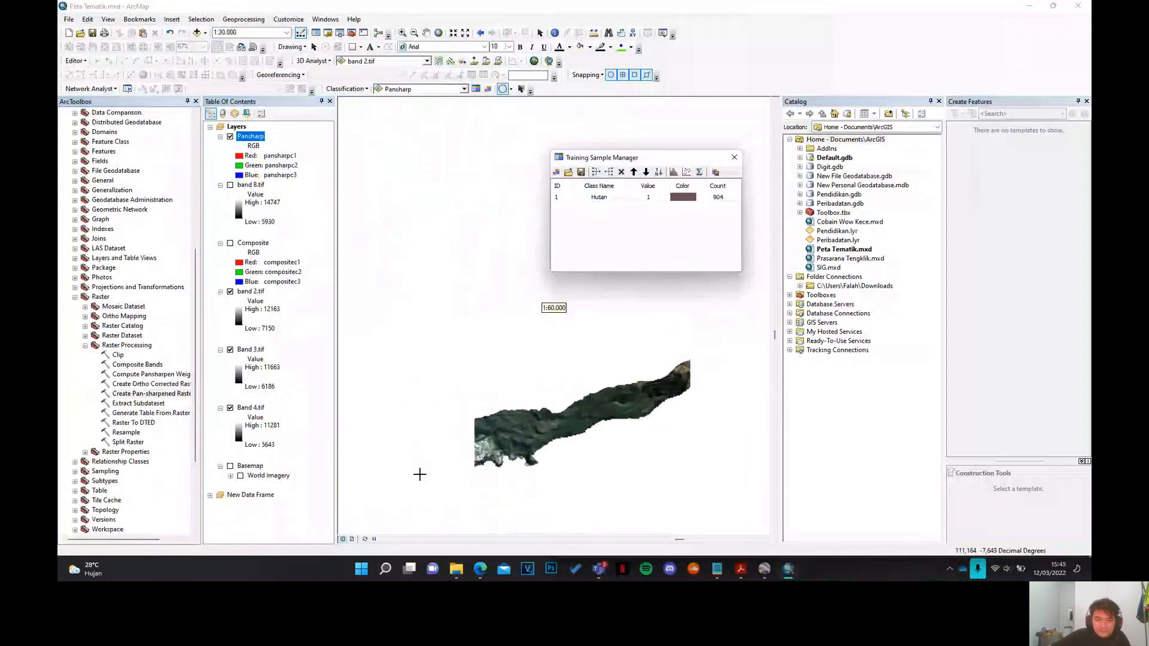
pyautogui.scroll(-2, 411, 484)
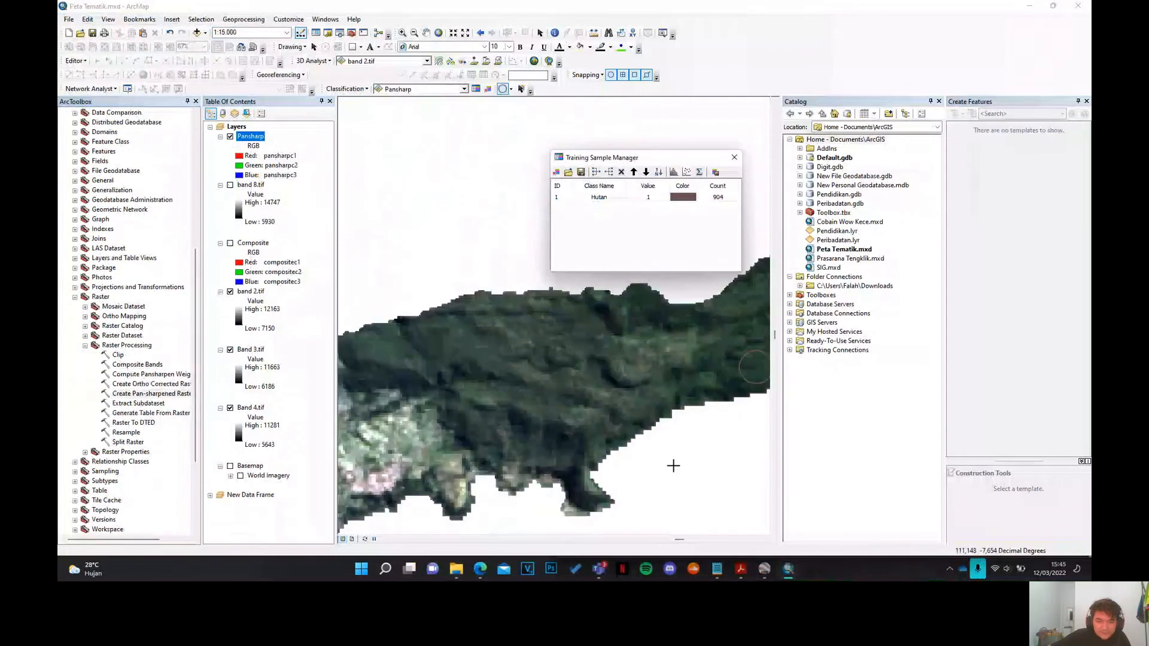
pyautogui.scroll(1, 598, 457)
pyautogui.scroll(-2, 443, 478)
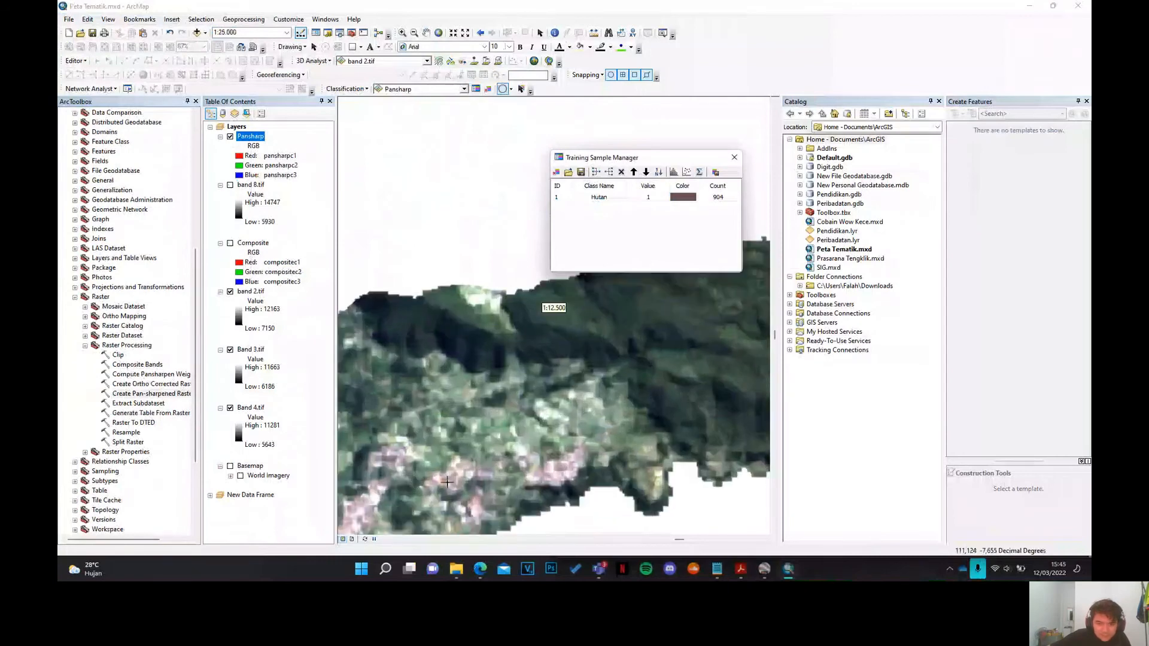
pyautogui.click(554, 472)
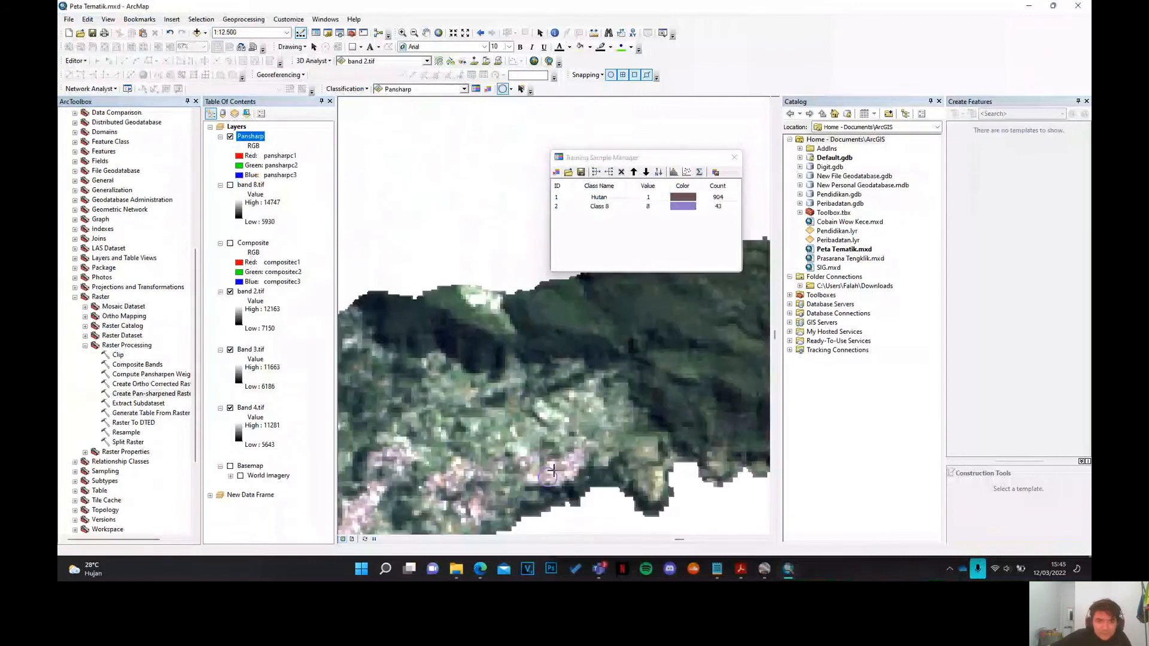
pyautogui.scroll(-1, 381, 495)
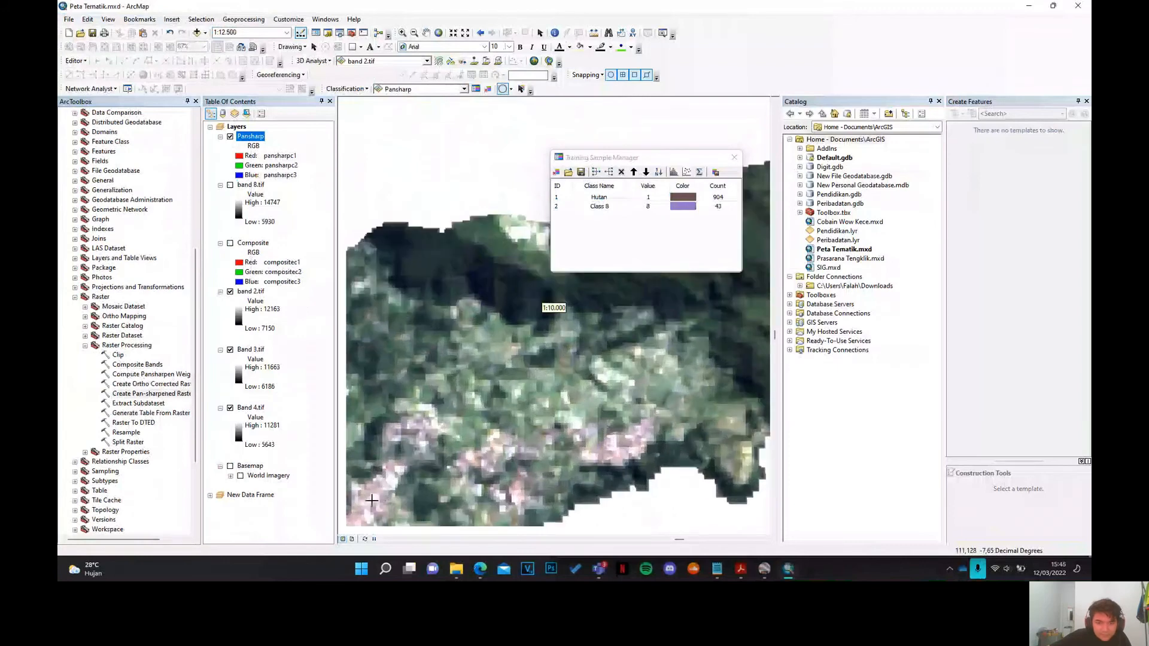
pyautogui.click(372, 494)
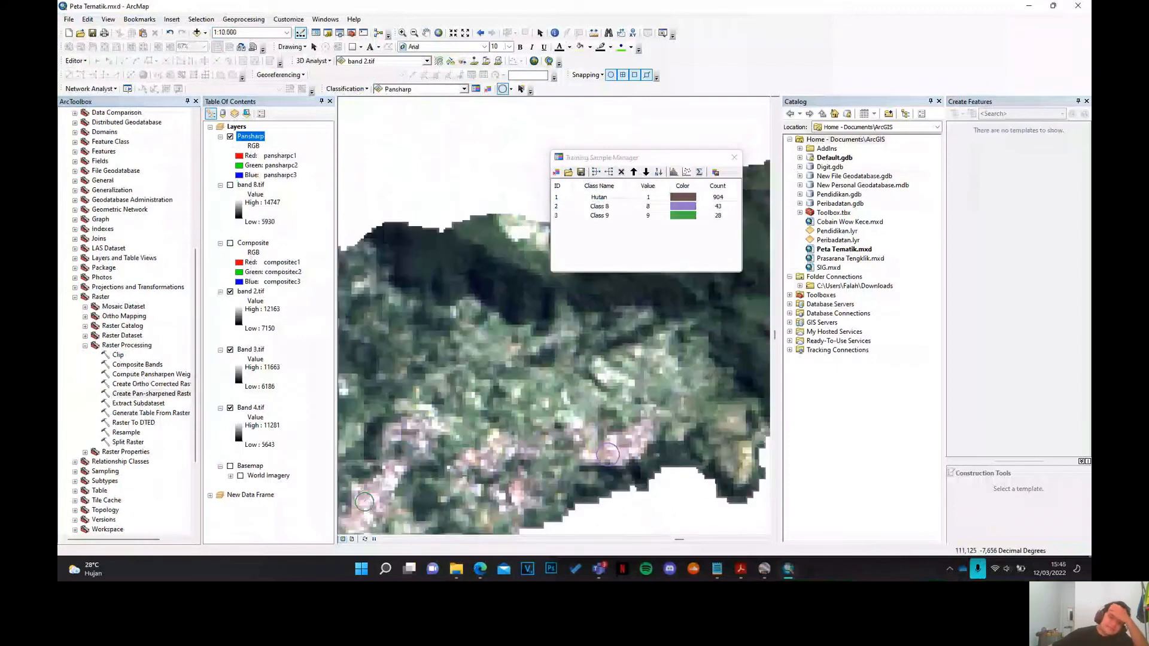
# - Add four small circular training samples on the remaining pinkish built-up patches between and around the previous two
pyautogui.click(472, 462)
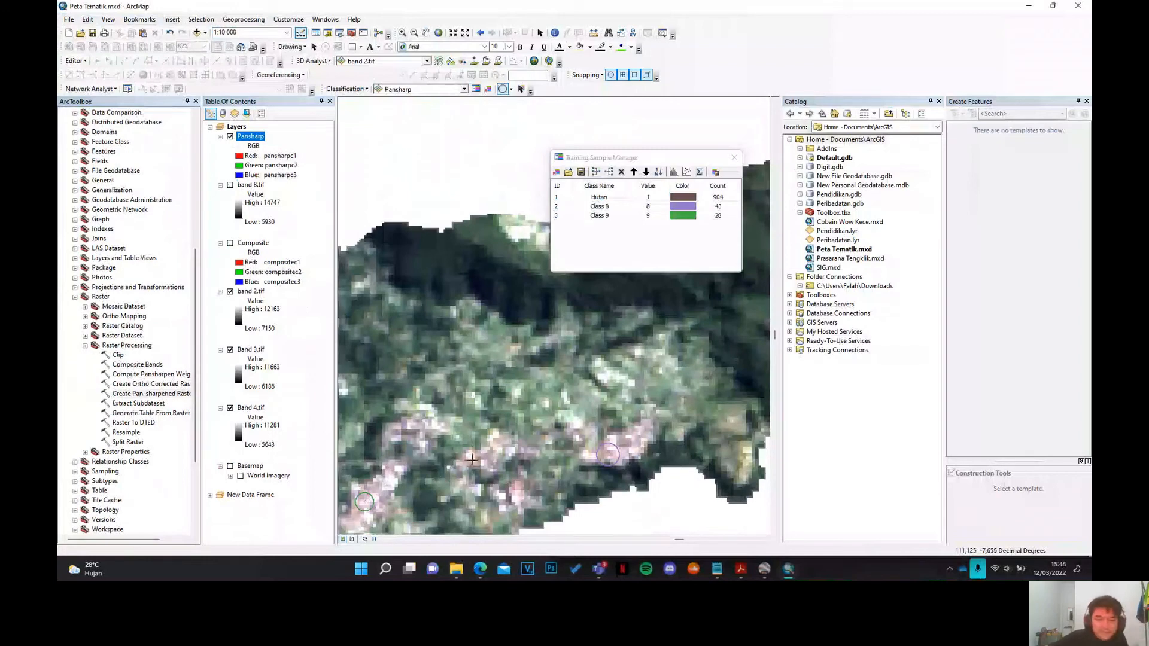
pyautogui.click(479, 460)
pyautogui.click(492, 456)
pyautogui.click(500, 456)
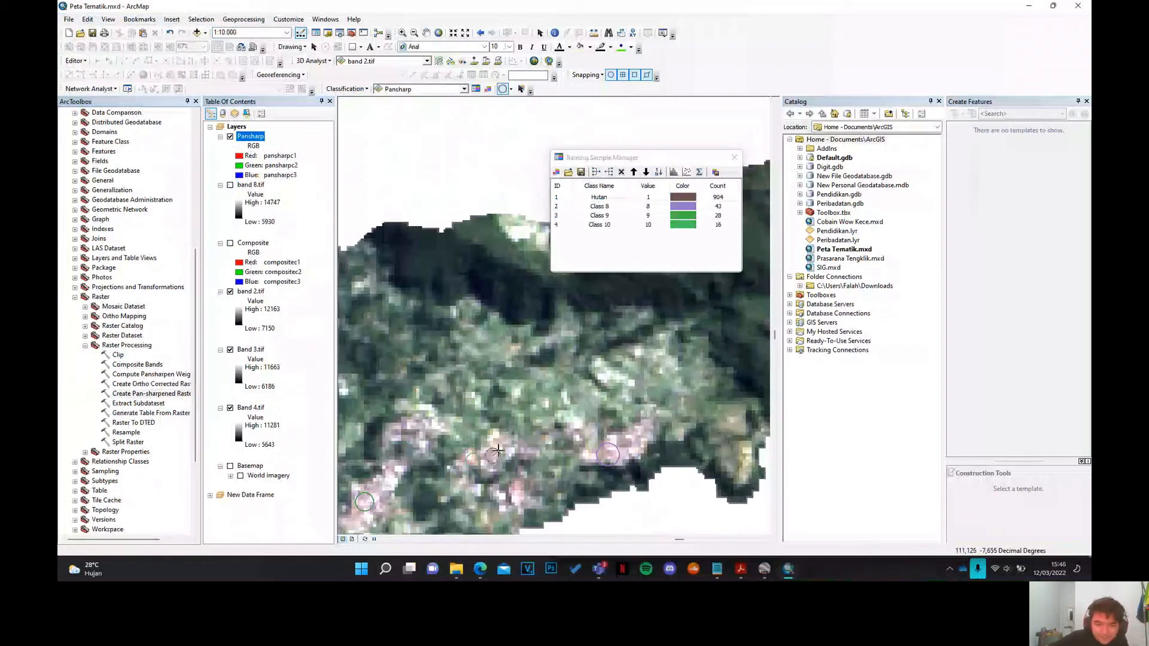
pyautogui.click(417, 427)
pyautogui.click(423, 429)
pyautogui.click(636, 438)
pyautogui.click(645, 438)
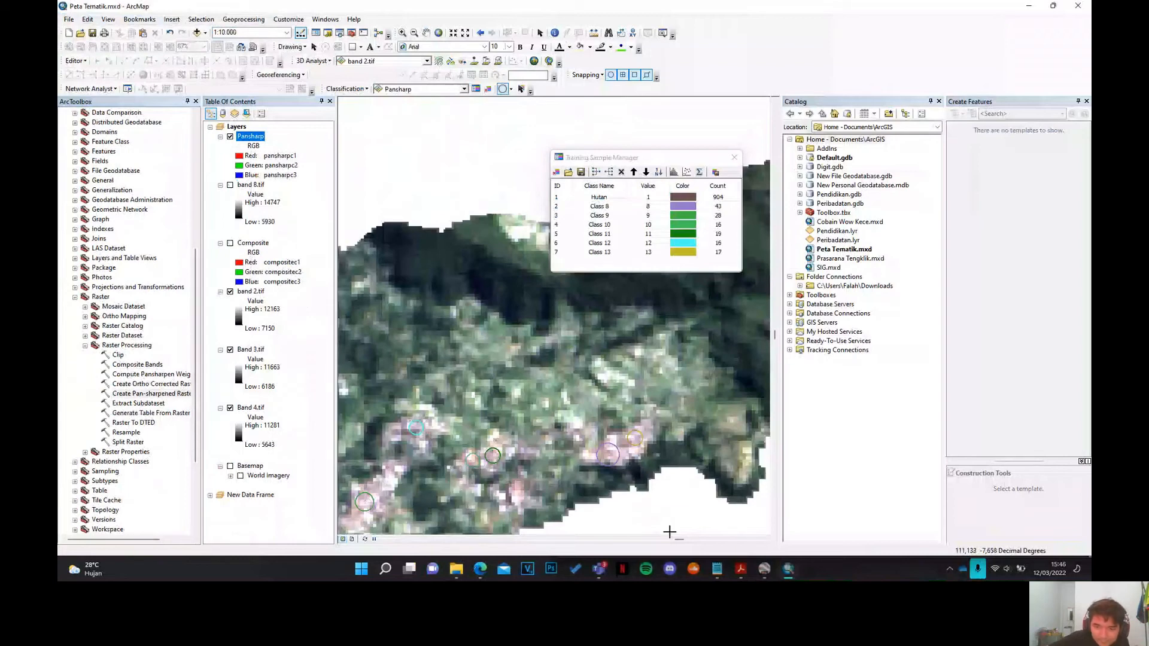
# - Return to the Pansharp layer's extent and draw small circular samples on the pinkish patch near the raster's northwestern edge
pyautogui.click(677, 540)
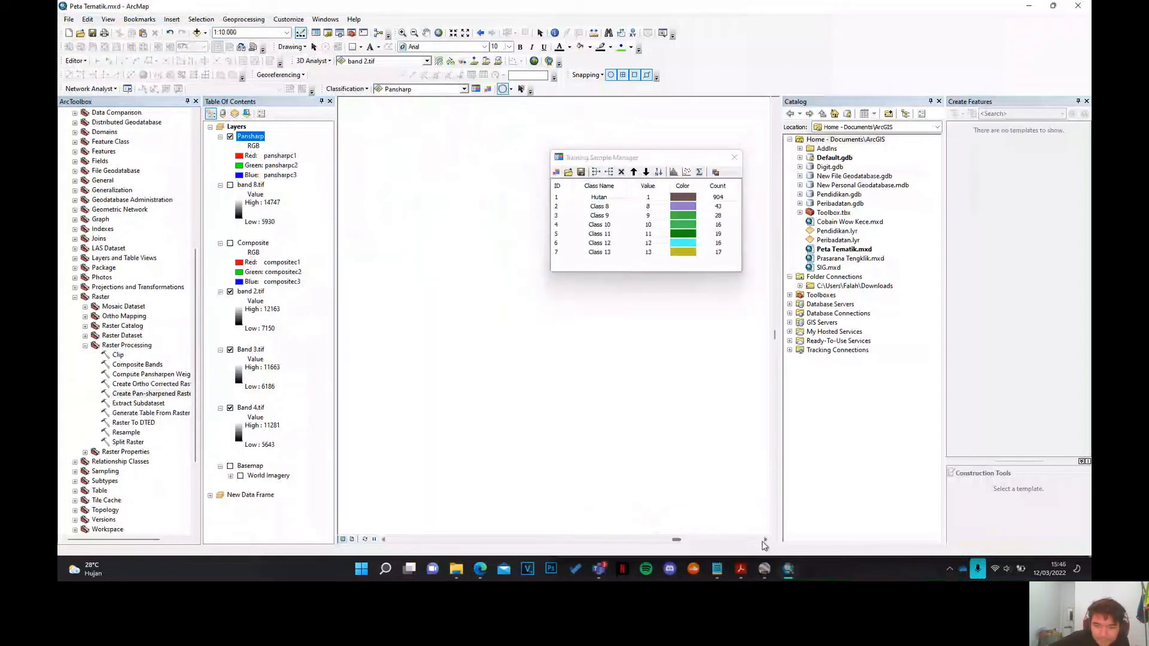
pyautogui.rightClick(252, 136)
pyautogui.click(292, 193)
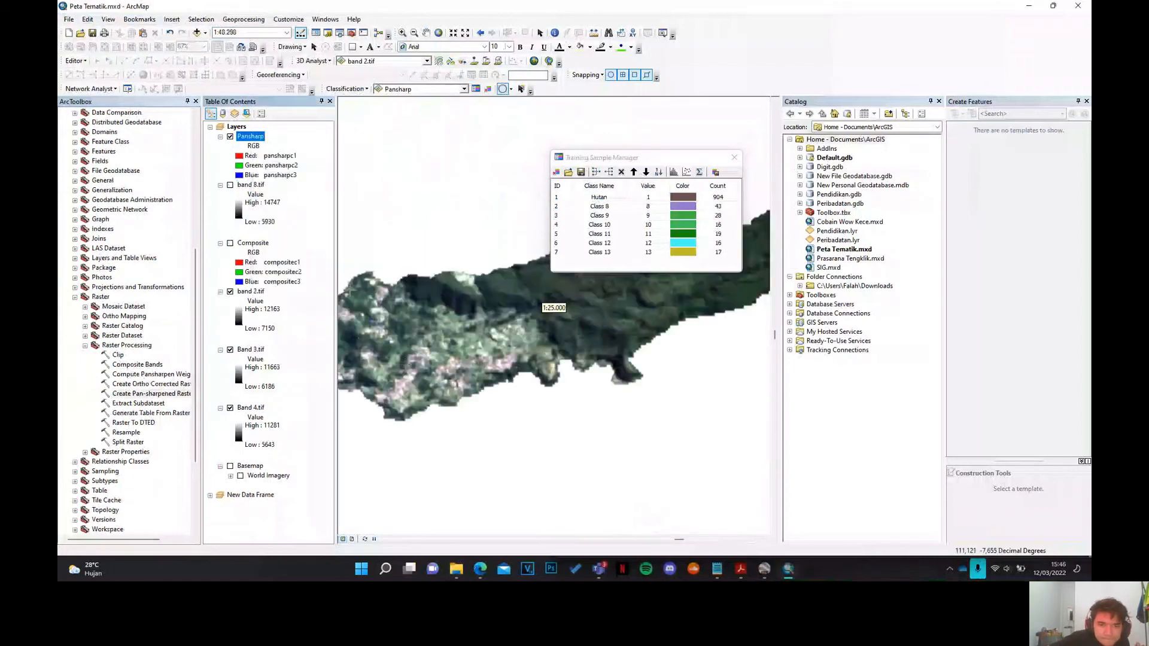
pyautogui.scroll(-4, 542, 305)
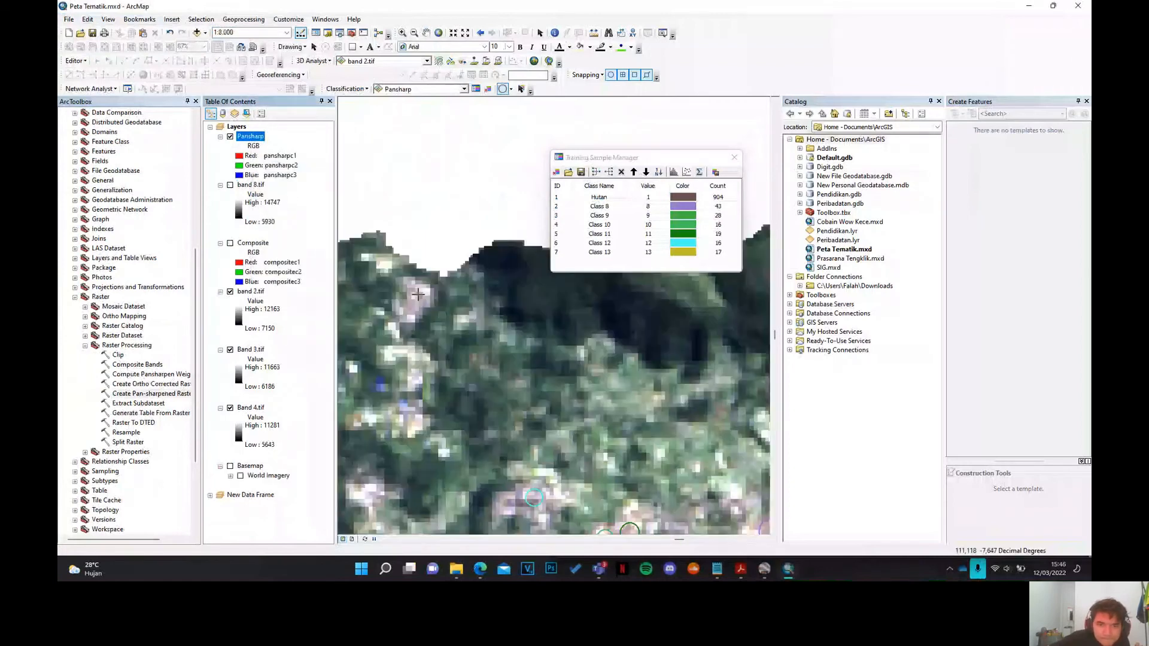
pyautogui.click(409, 303)
pyautogui.click(410, 303)
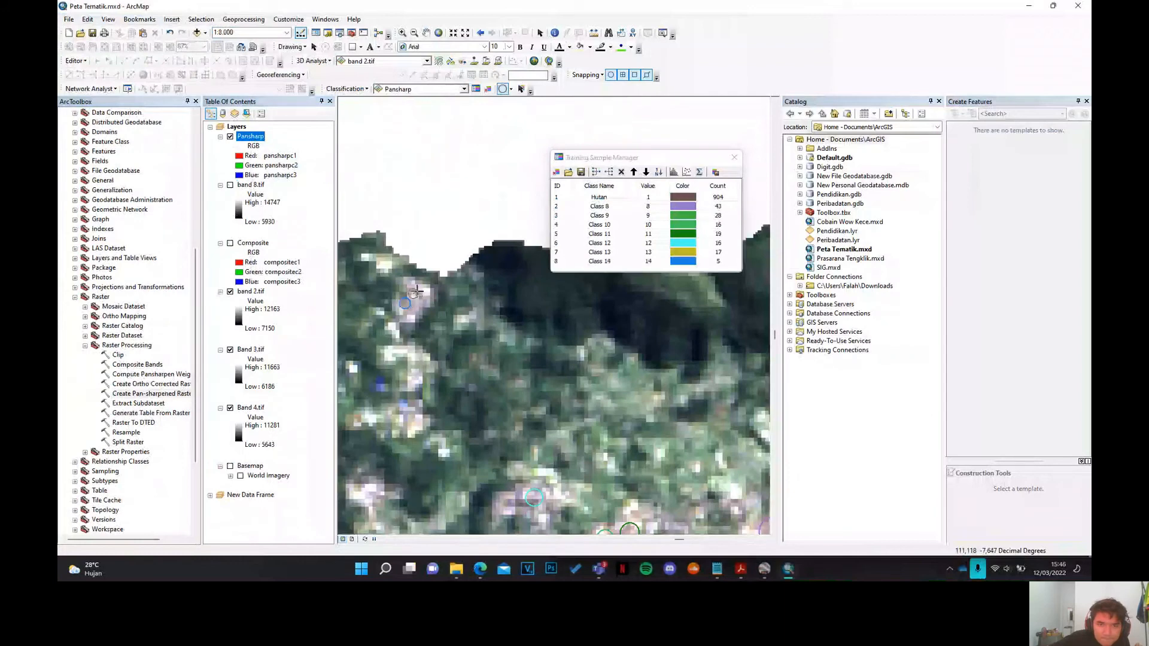
# - Merge training samples Class 8 through Class 15 into one class and name it Permukiman
pyautogui.doubleClick(604, 206)
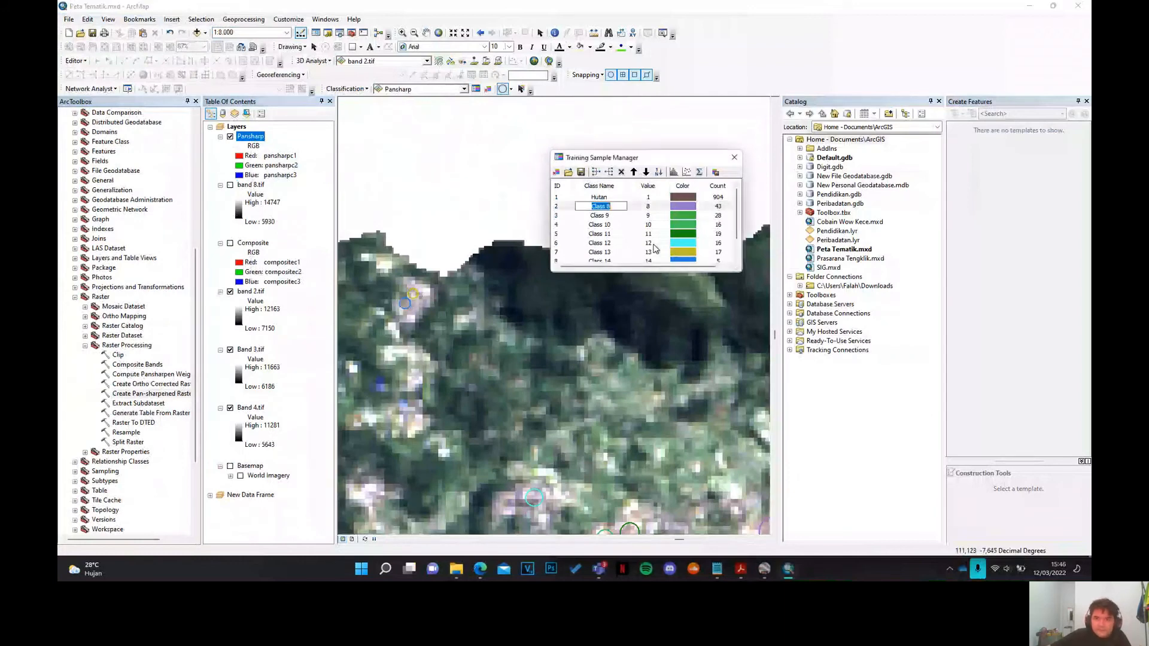
pyautogui.press('Return')
pyautogui.click(740, 240)
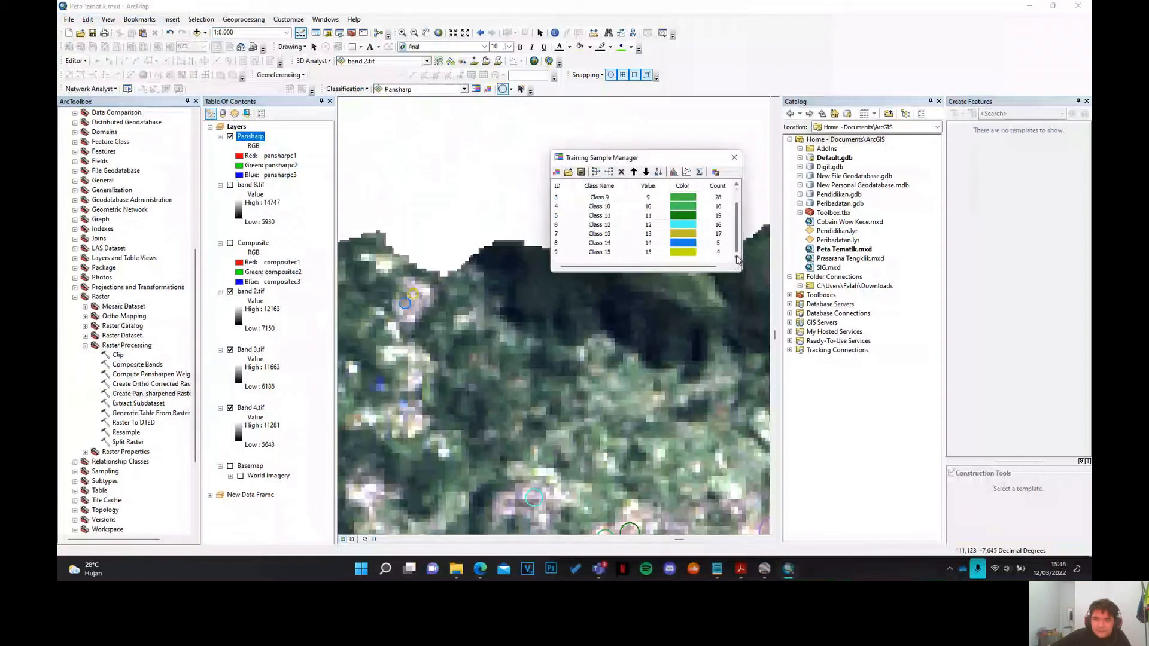
pyautogui.keyDown('shift'); pyautogui.click(572, 252); pyautogui.keyUp('shift')
pyautogui.scroll(1, 576, 267)
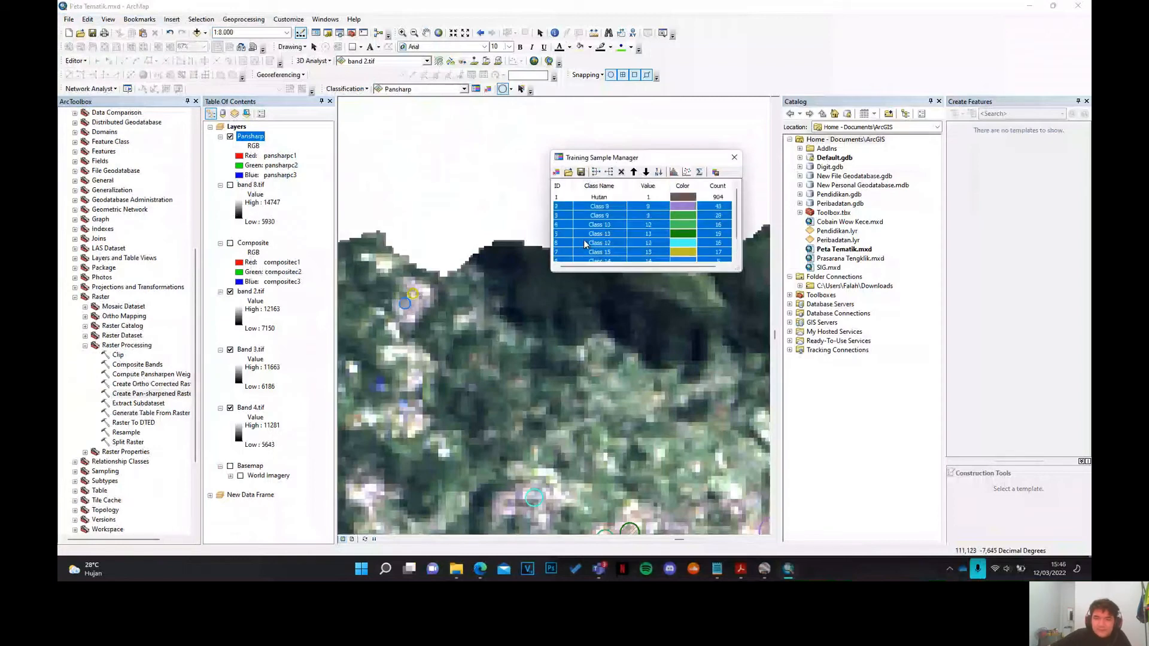
pyautogui.click(596, 173)
pyautogui.doubleClick(600, 207)
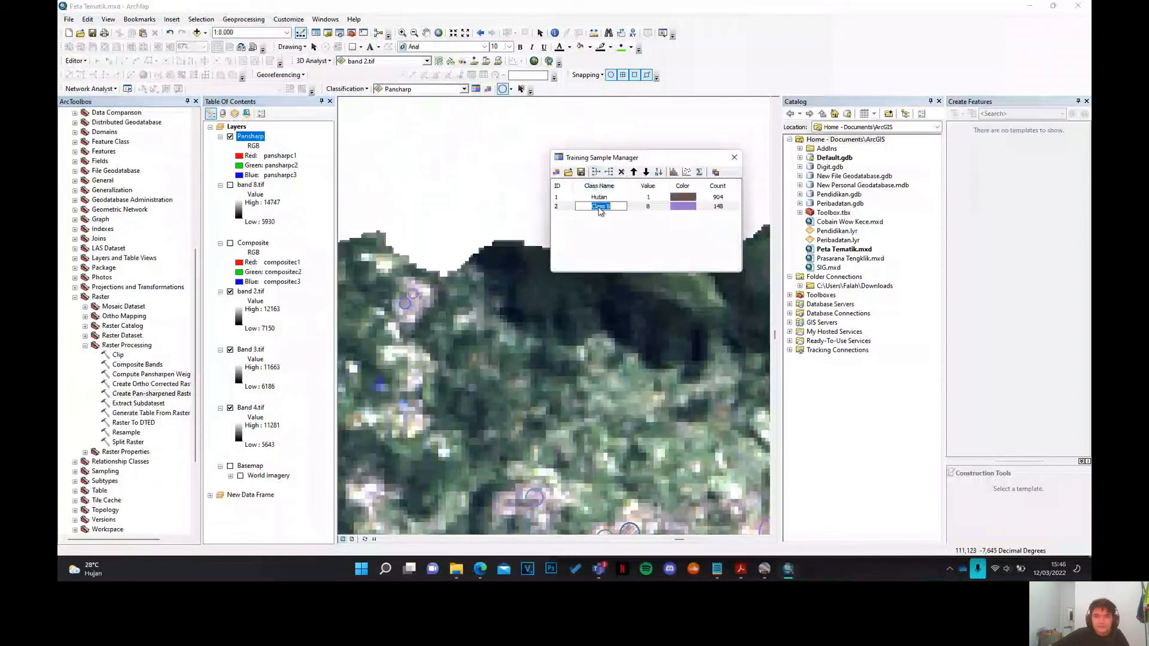
pyautogui.write('Permukiman')
# - Draw six small circular training samples on the greenish farmland patches between the settlements in the raster's western area
pyautogui.scroll(2, 614, 323)
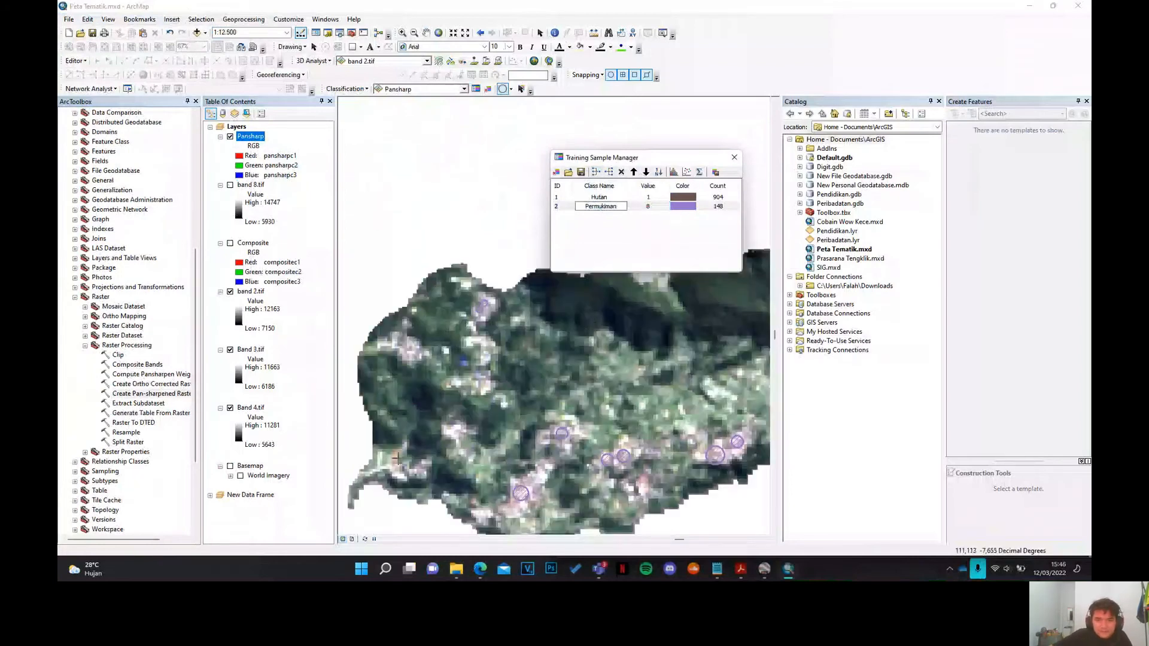
pyautogui.scroll(-2, 396, 458)
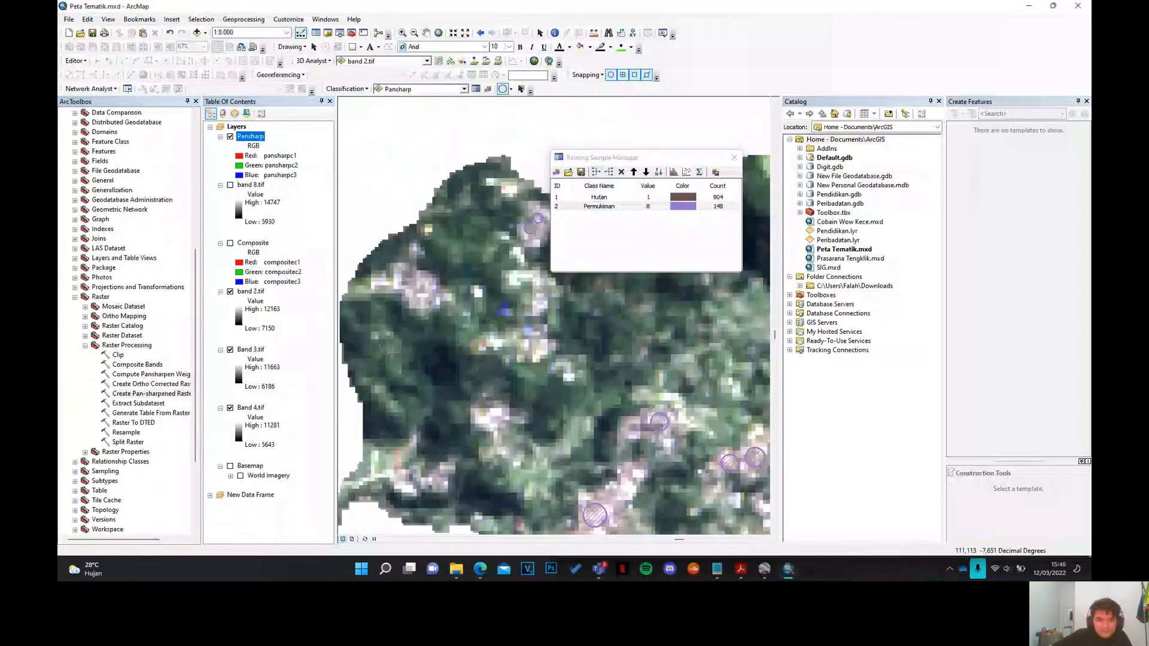
pyautogui.click(389, 348)
pyautogui.click(380, 386)
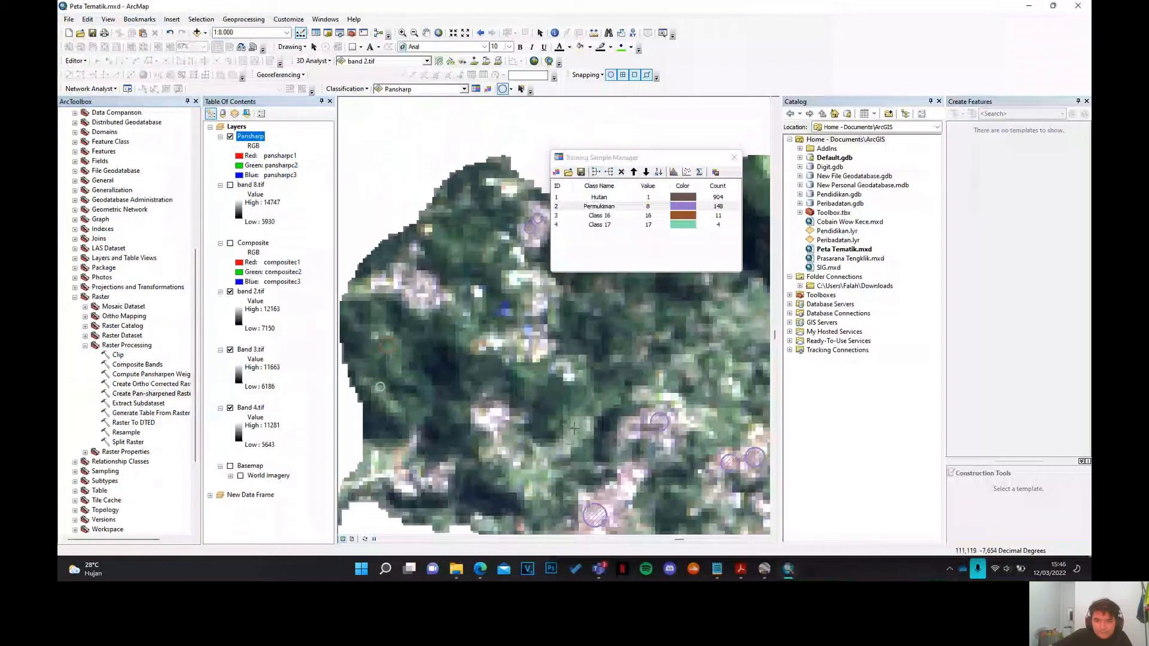
pyautogui.click(574, 432)
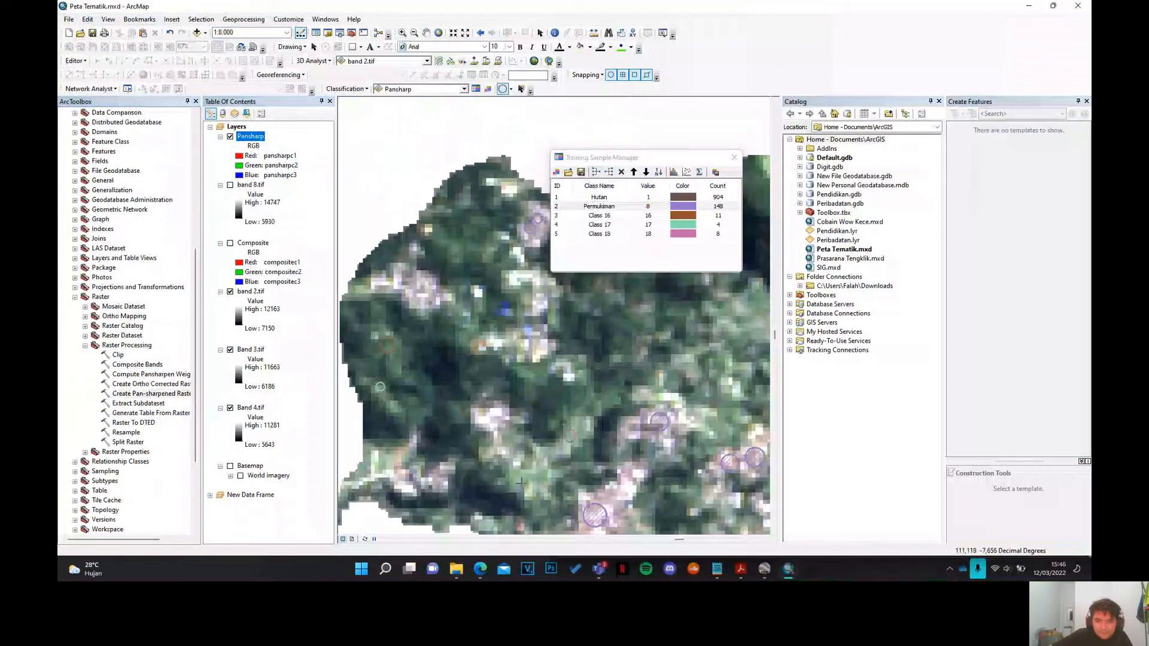
pyautogui.click(519, 479)
pyautogui.scroll(2, 455, 335)
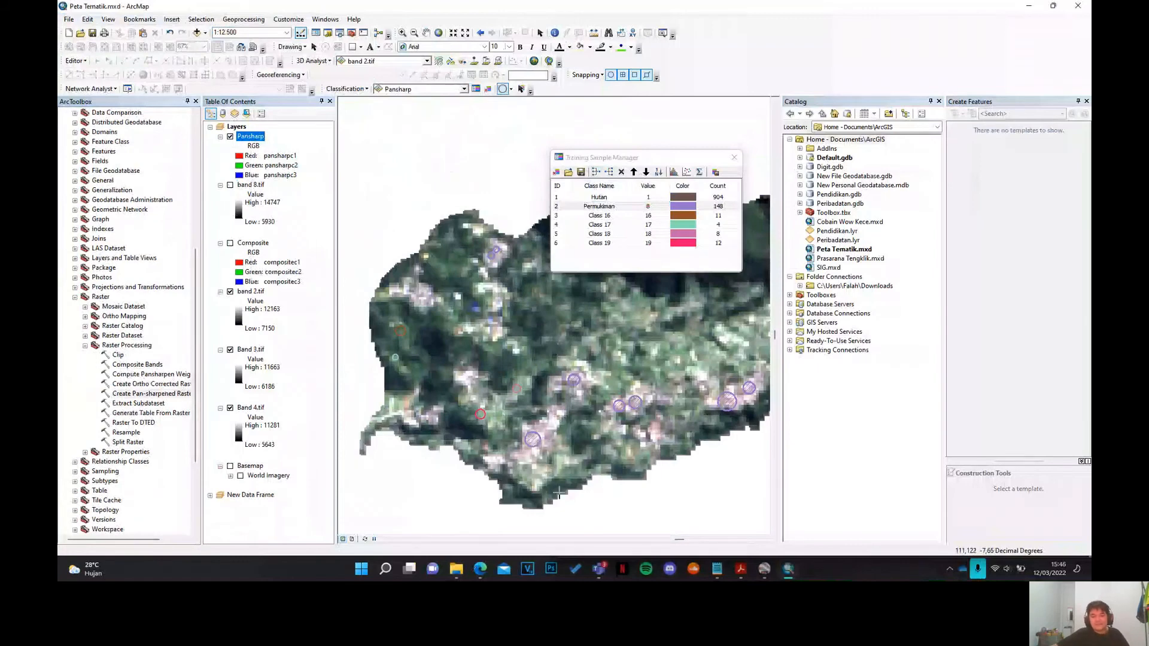
pyautogui.scroll(-1, 560, 491)
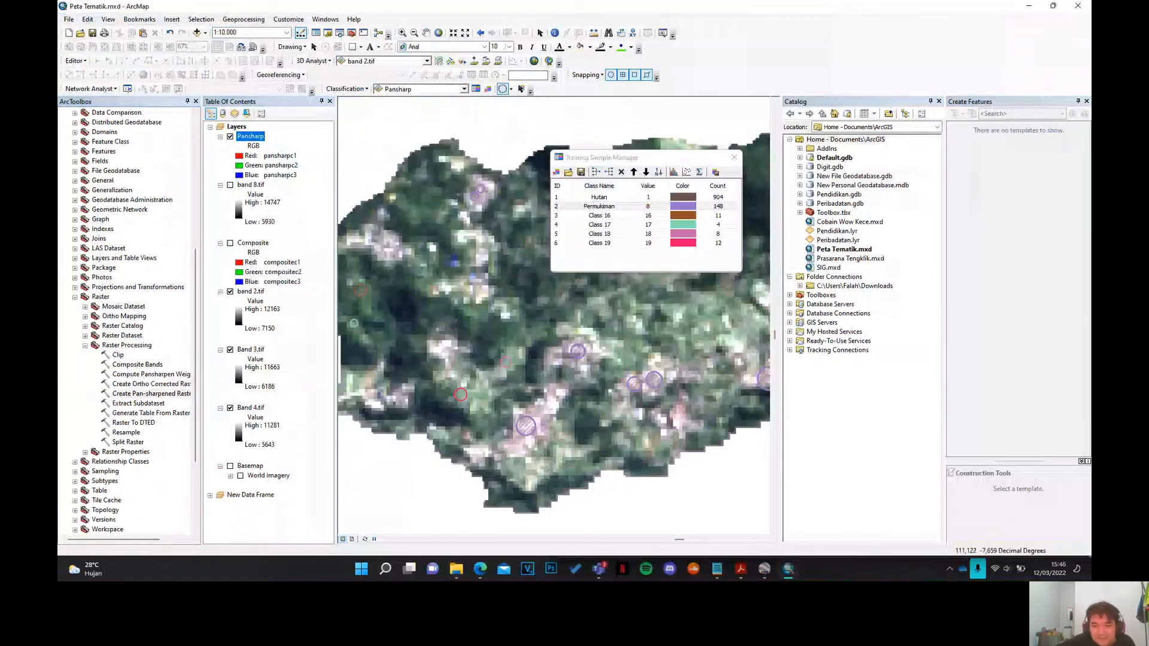
pyautogui.click(568, 461)
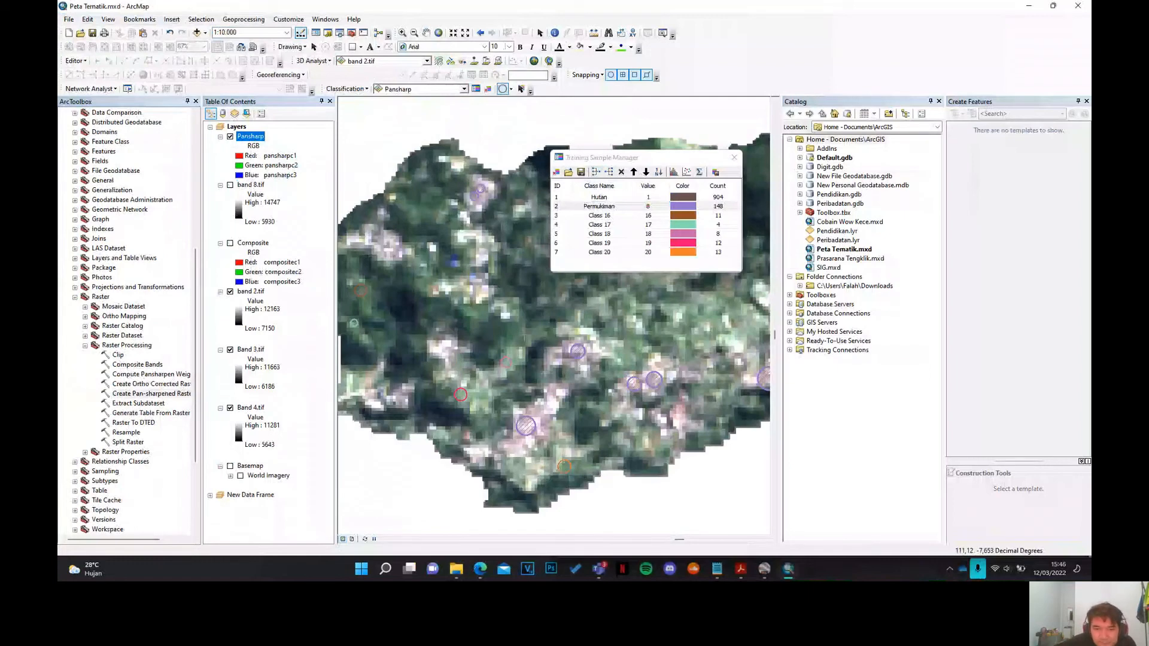
pyautogui.click(529, 331)
# - Merge training samples Class 16 through Class 21 into one class and name it Sawah
pyautogui.doubleClick(616, 216)
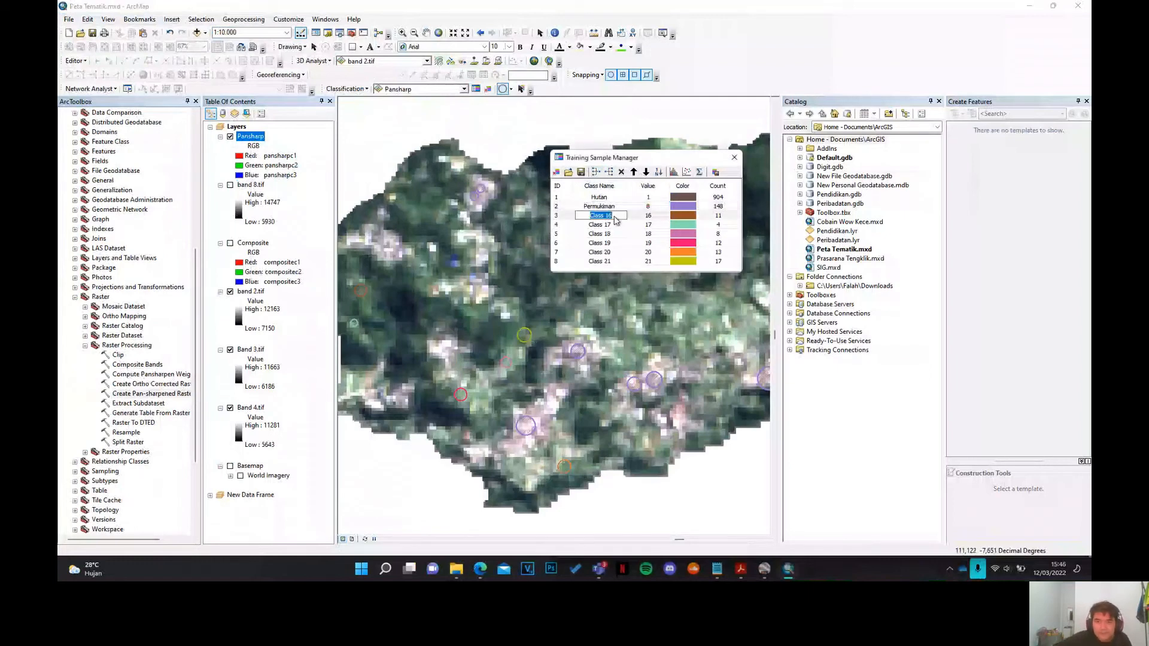
pyautogui.keyDown('shift'); pyautogui.click(567, 262); pyautogui.keyUp('shift')
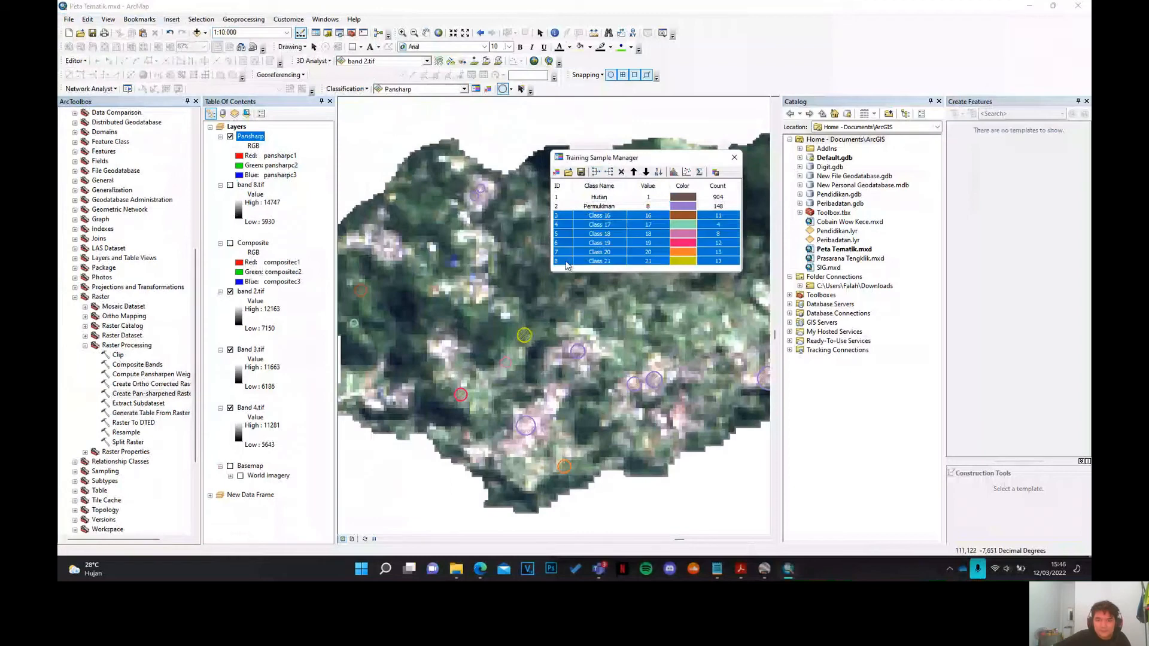
pyautogui.click(601, 172)
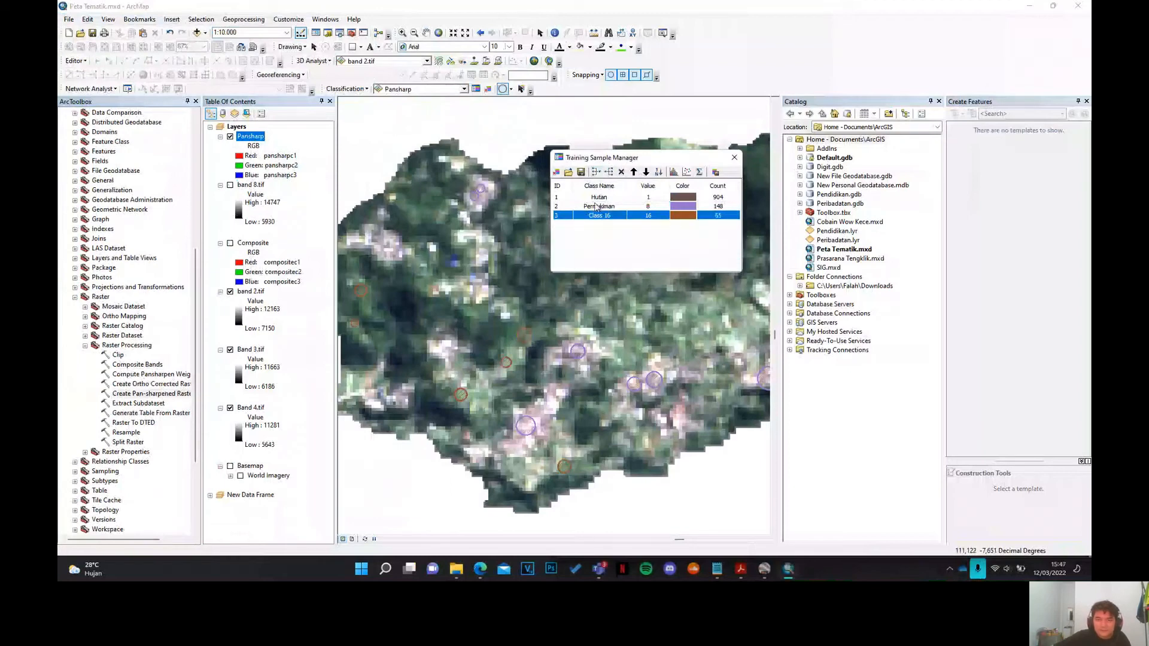
pyautogui.doubleClick(597, 216)
pyautogui.write('Sawa')
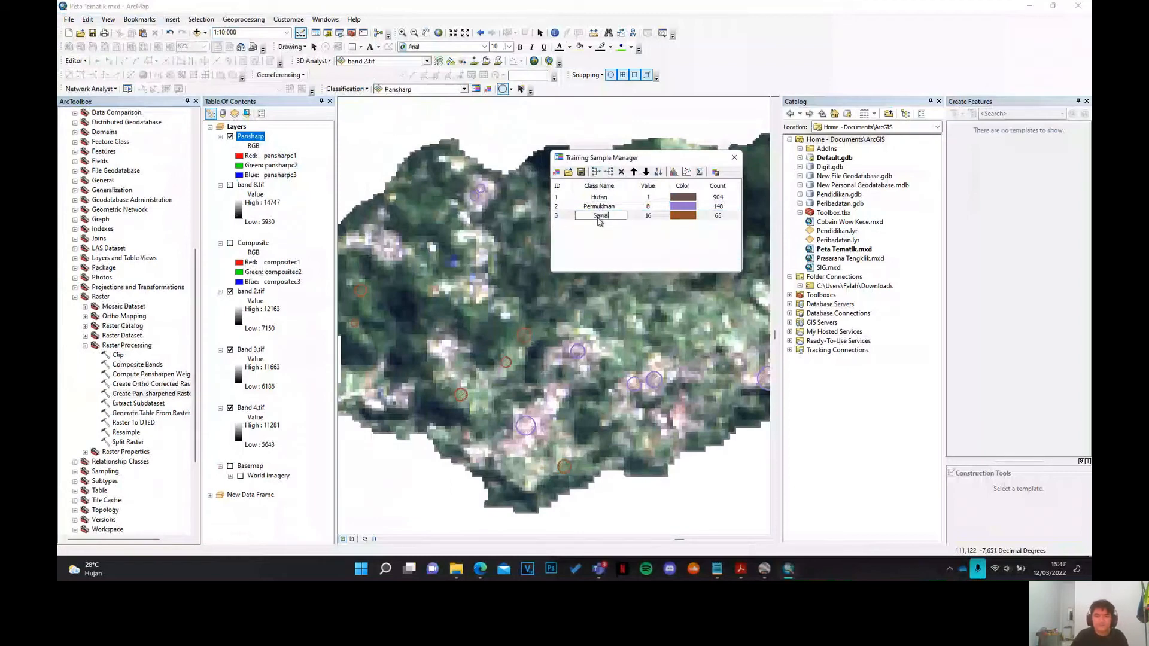
pyautogui.press('Return')
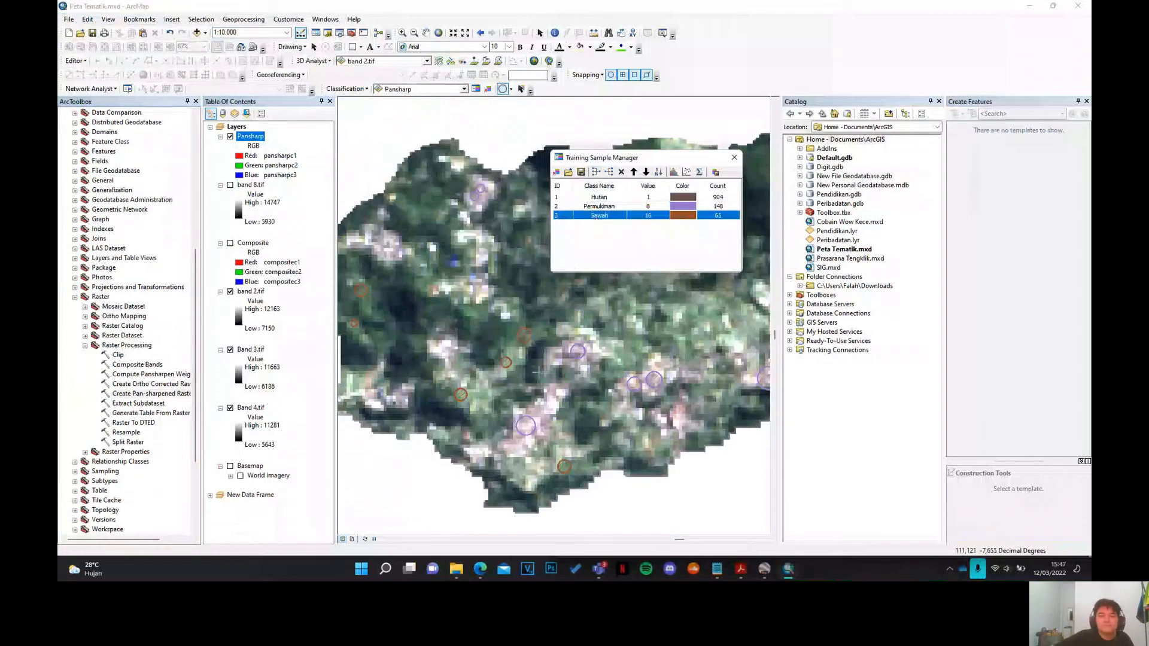
# - Draw five circular training samples on the brownish dry-land patches at the raster's eastern tip
pyautogui.scroll(1, 495, 377)
pyautogui.scroll(8, 437, 405)
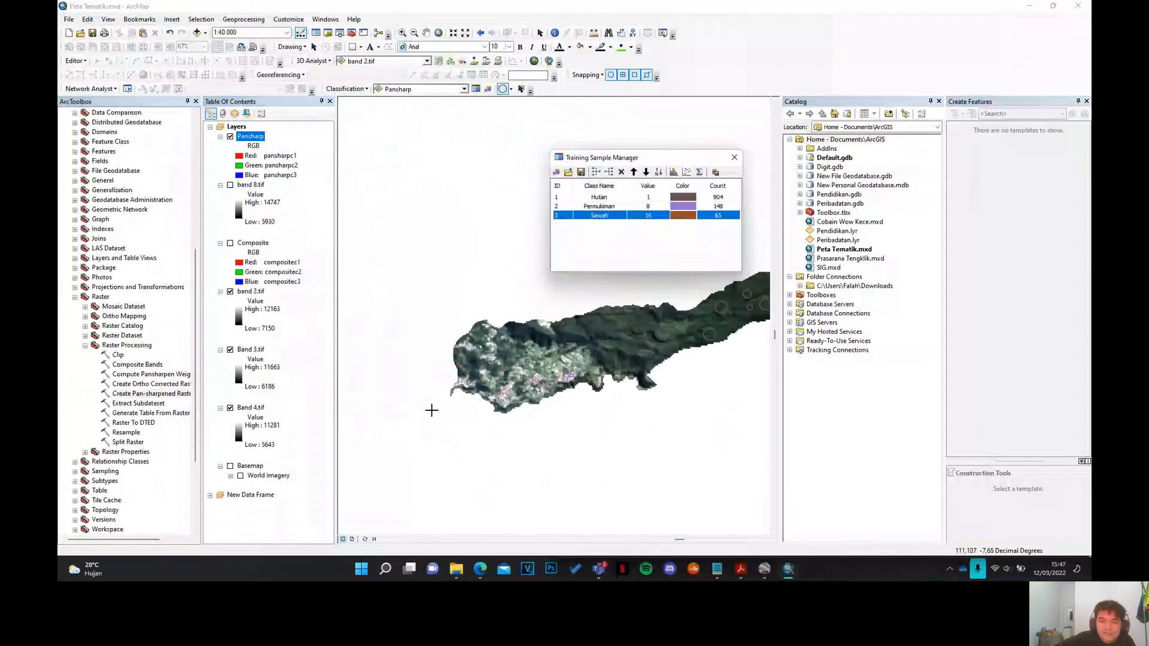
pyautogui.scroll(-9, 649, 328)
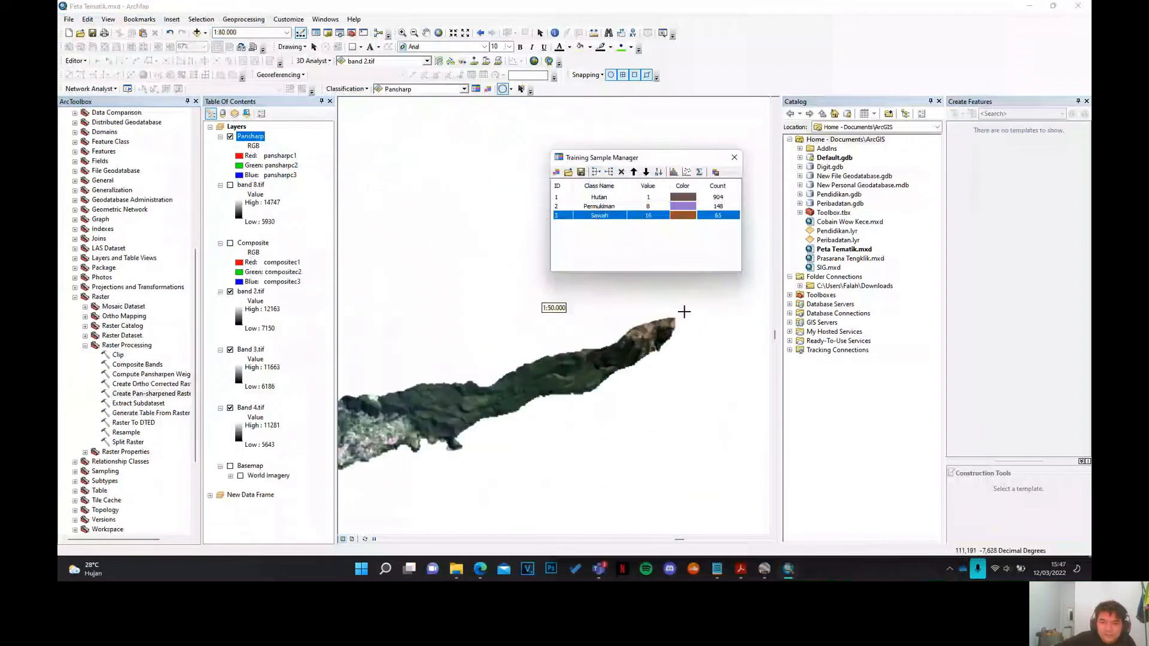
pyautogui.click(568, 346)
pyautogui.click(582, 345)
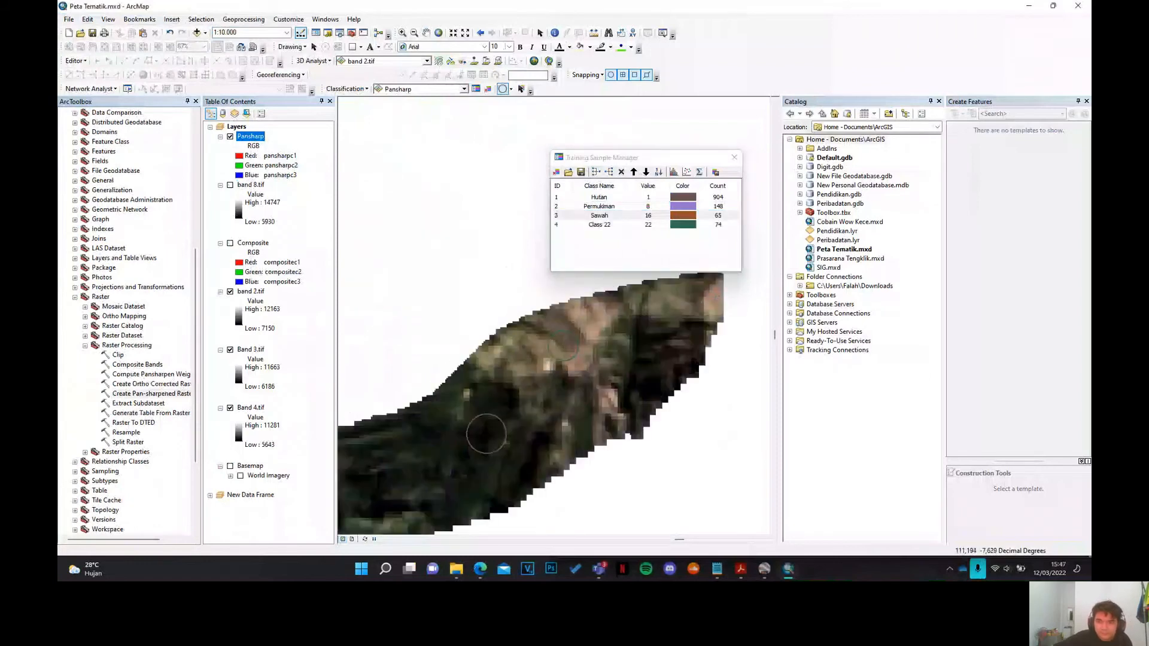
pyautogui.click(714, 298)
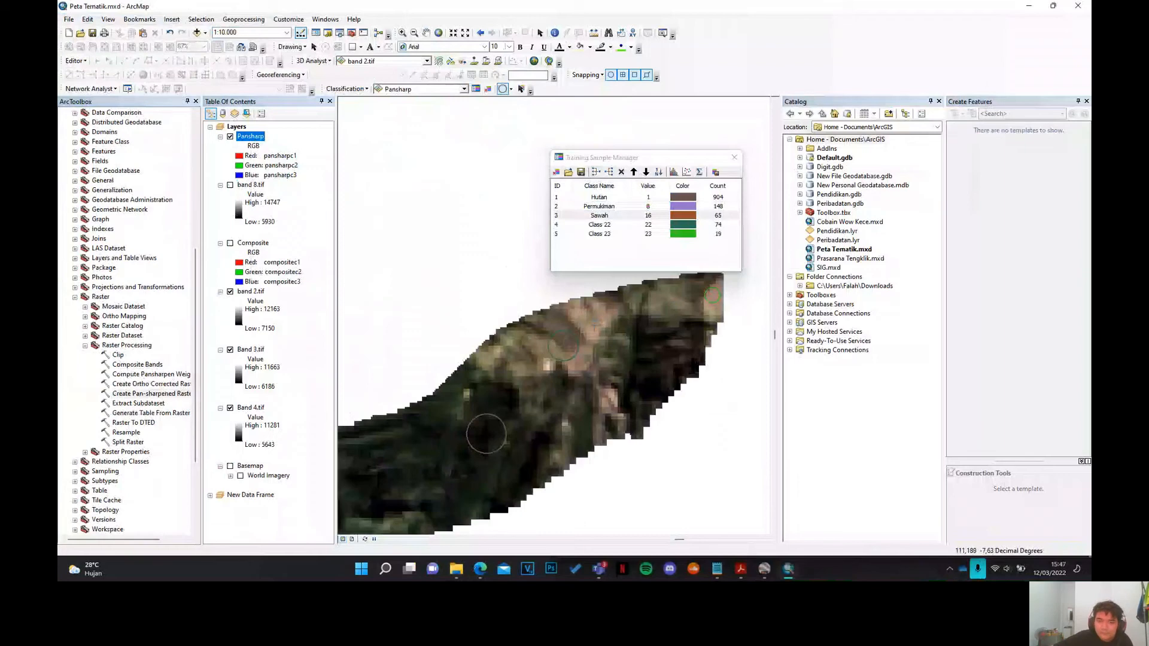
pyautogui.click(593, 314)
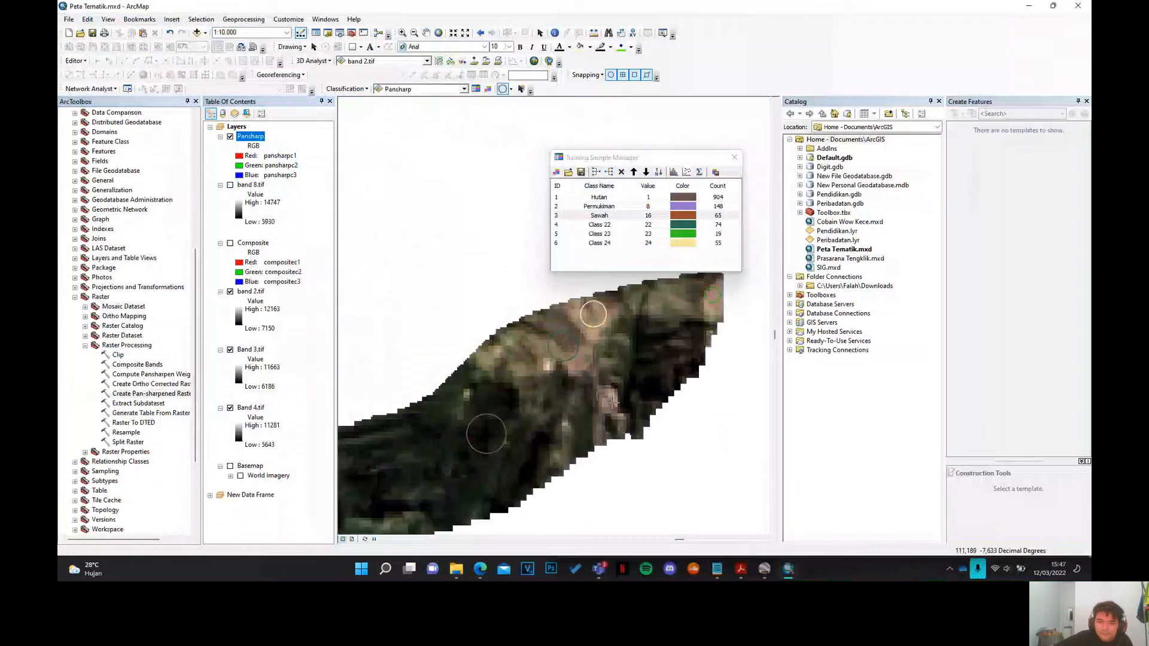
pyautogui.click(607, 395)
pyautogui.click(506, 357)
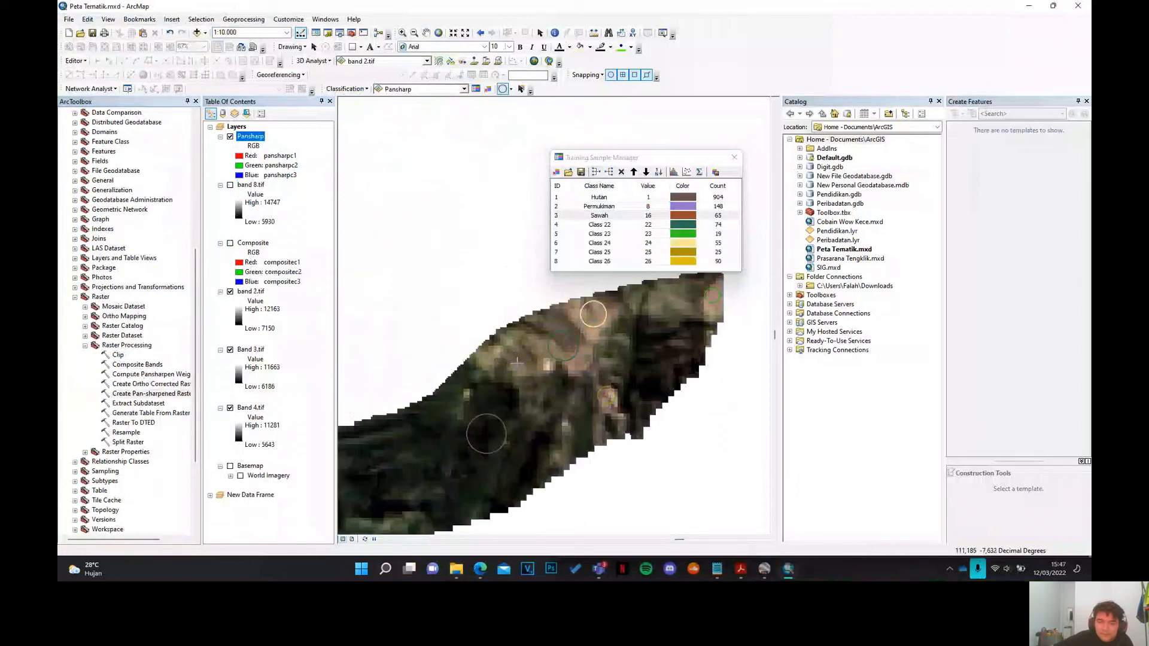
# - Add two more circular training samples on lighter dry-land patches in the raster's middle section and along its southern edge
pyautogui.scroll(3, 593, 353)
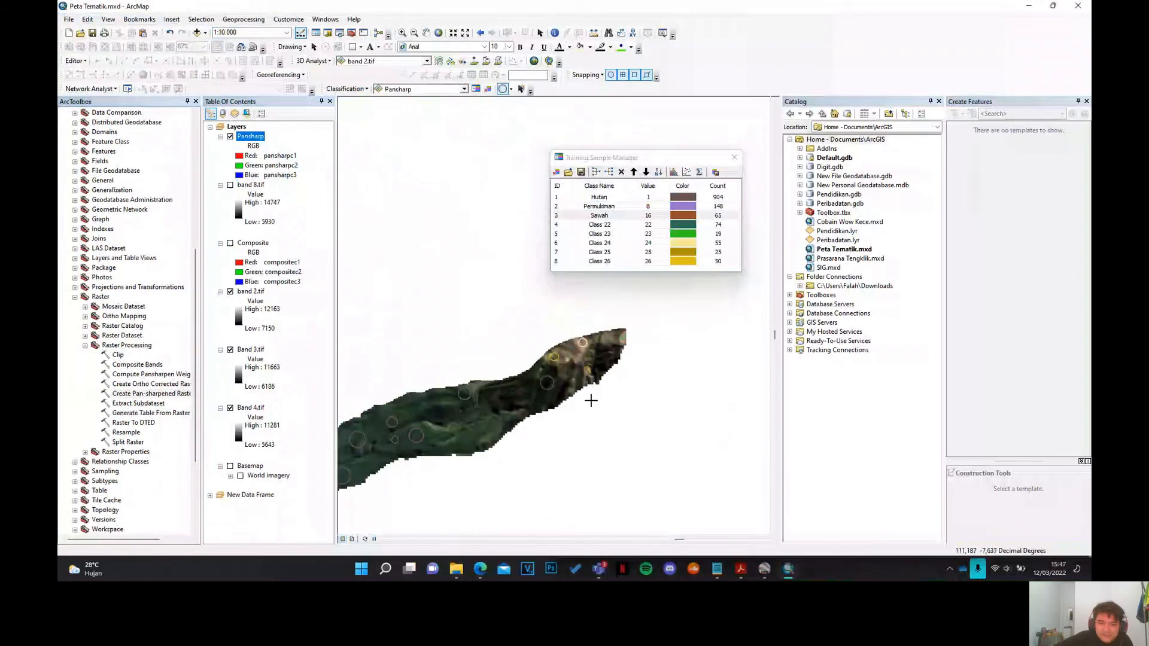
pyautogui.scroll(3, 590, 398)
pyautogui.scroll(-5, 531, 386)
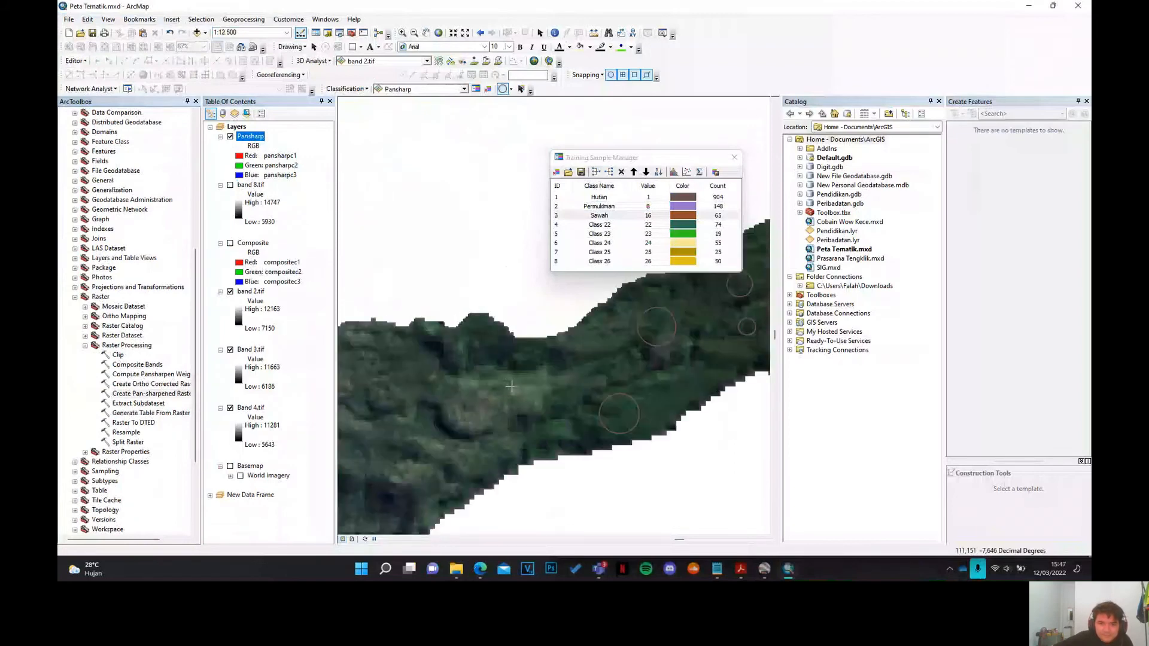
pyautogui.scroll(4, 513, 389)
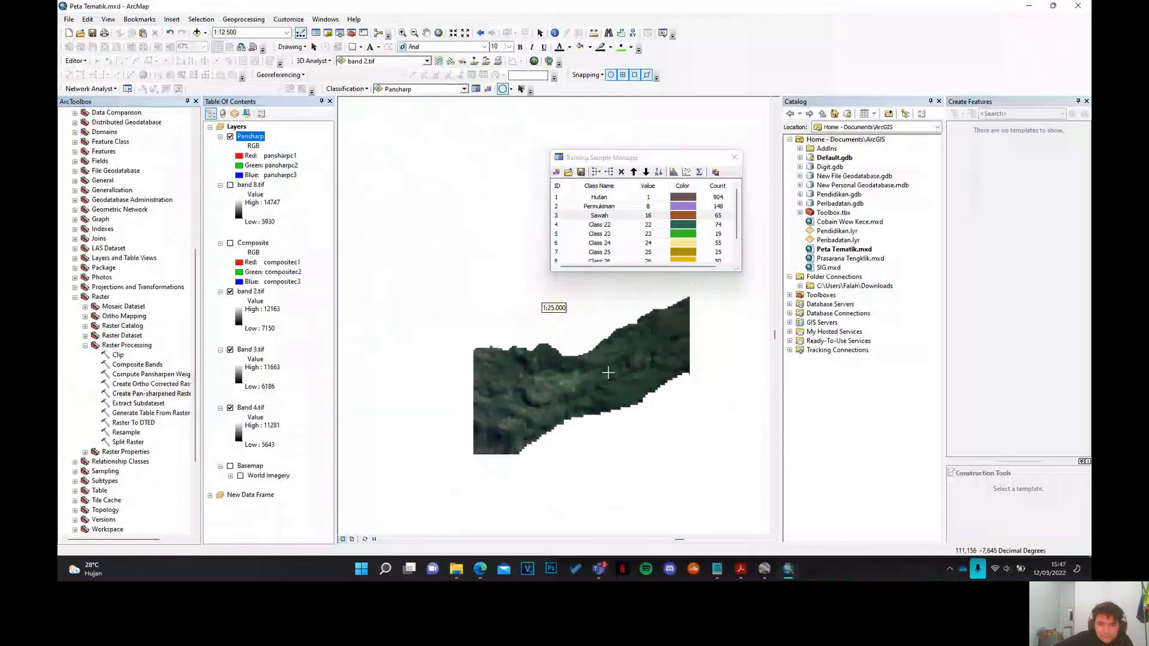
pyautogui.scroll(-4, 433, 455)
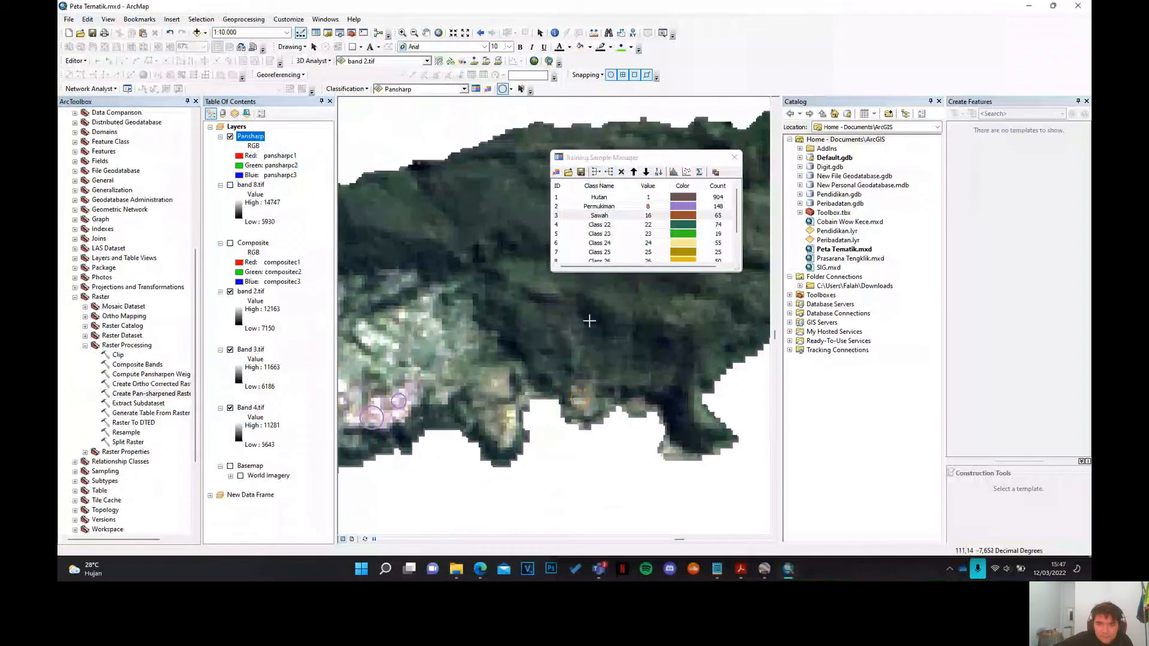
# - Merge training samples Class 22 through Class 28 into one class and name it Tegalan
pyautogui.click(622, 225)
pyautogui.scroll(-1, 619, 255)
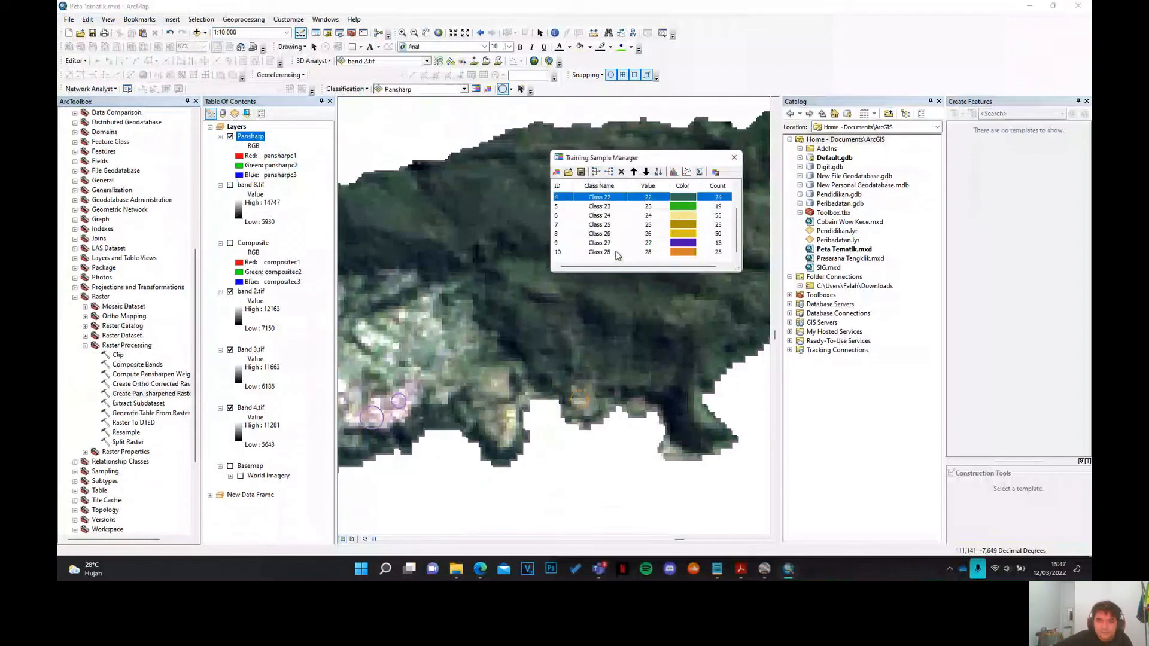
pyautogui.keyDown('shift'); pyautogui.click(618, 253); pyautogui.keyUp('shift')
pyautogui.click(596, 172)
pyautogui.doubleClick(601, 225)
pyautogui.write('Tegalan')
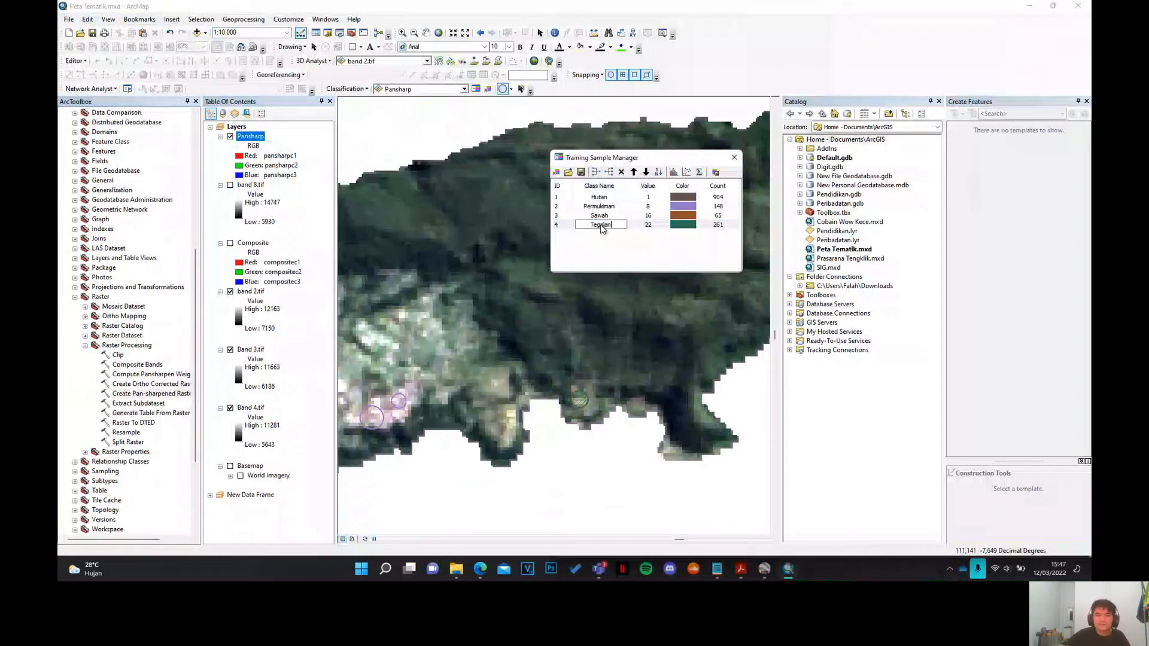
pyautogui.press('Return')
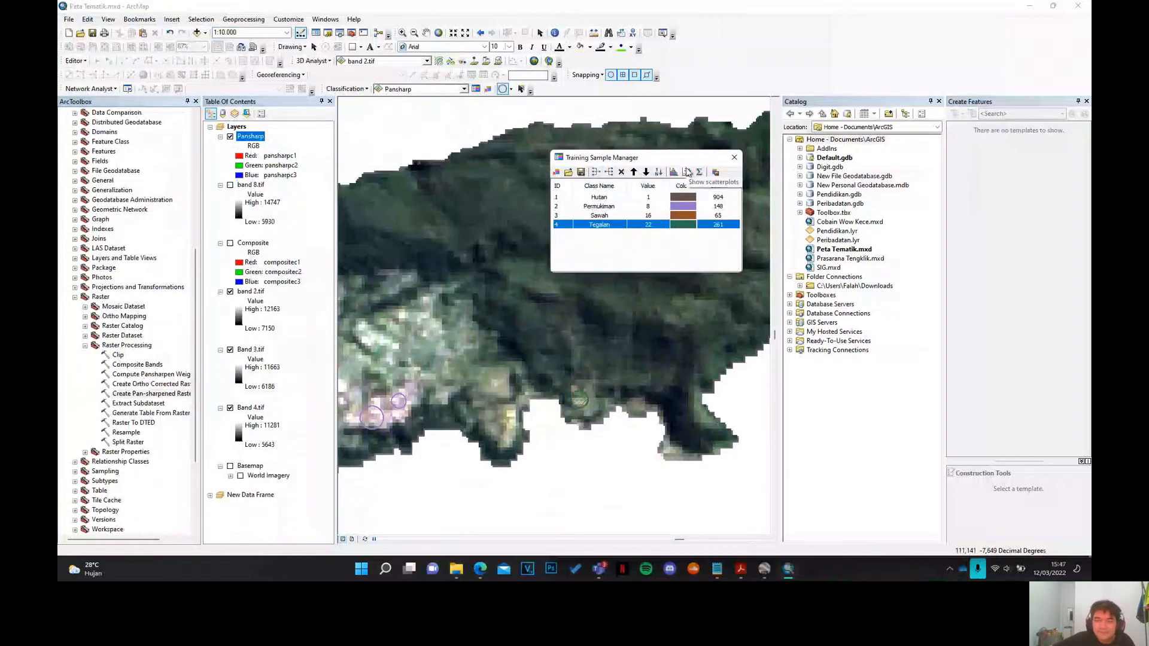
# - Show the training sample scatterplots, check the statistics of the Tegalan and Hutan classes, and close the statistics
pyautogui.click(687, 172)
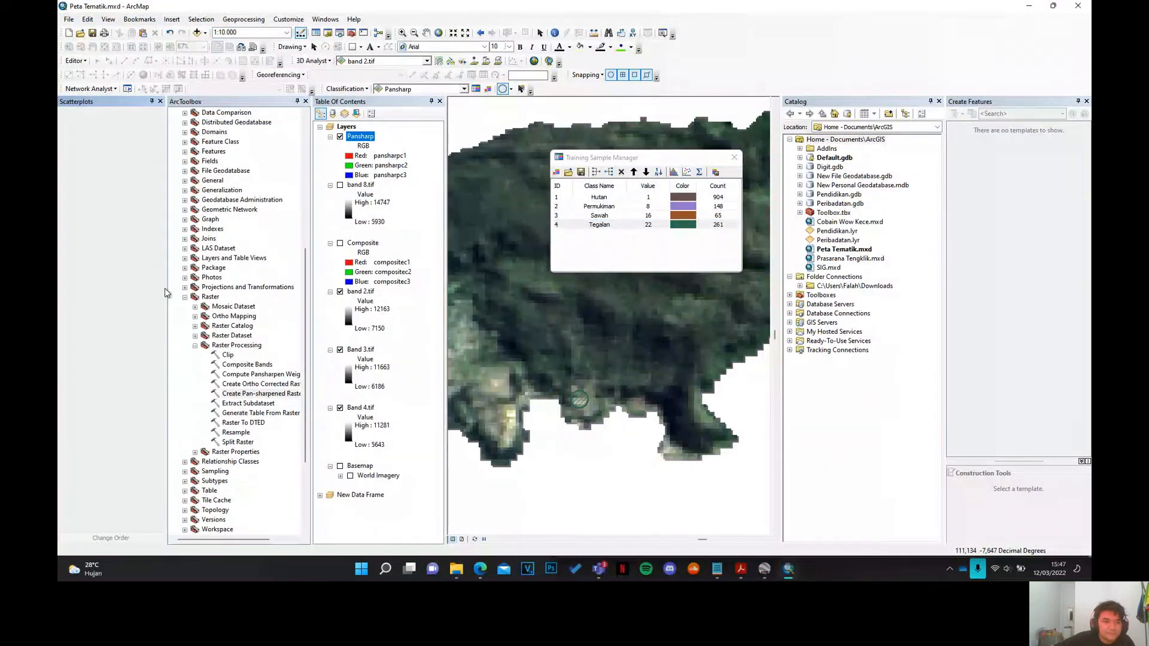
pyautogui.moveTo(167, 287); pyautogui.dragTo(184, 287)
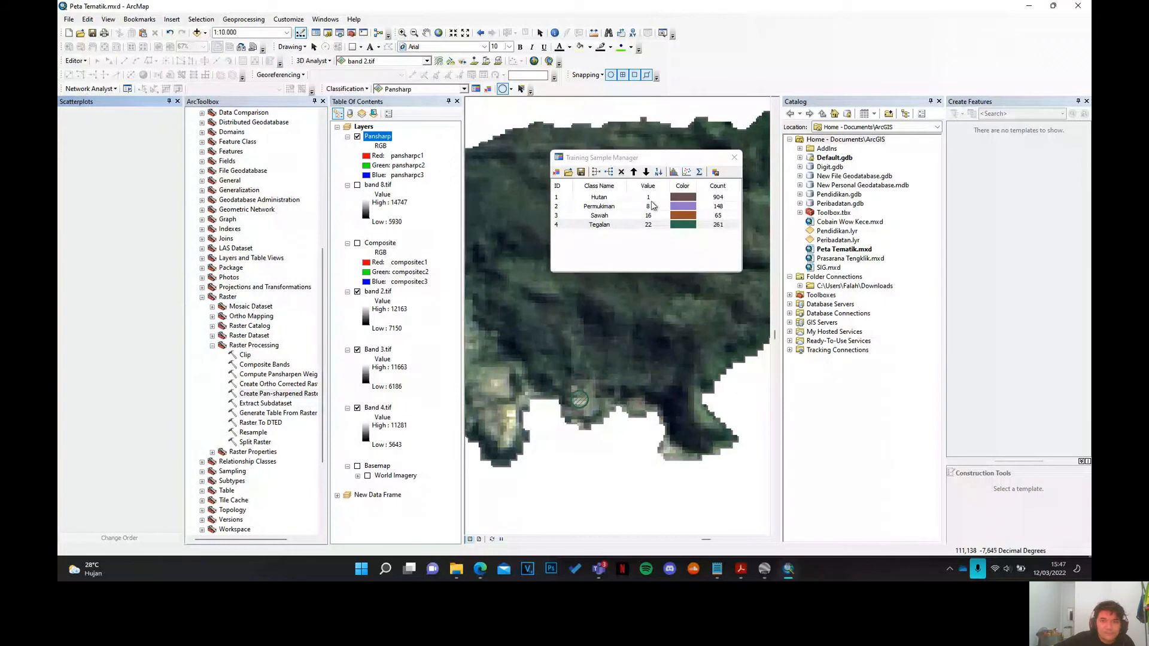
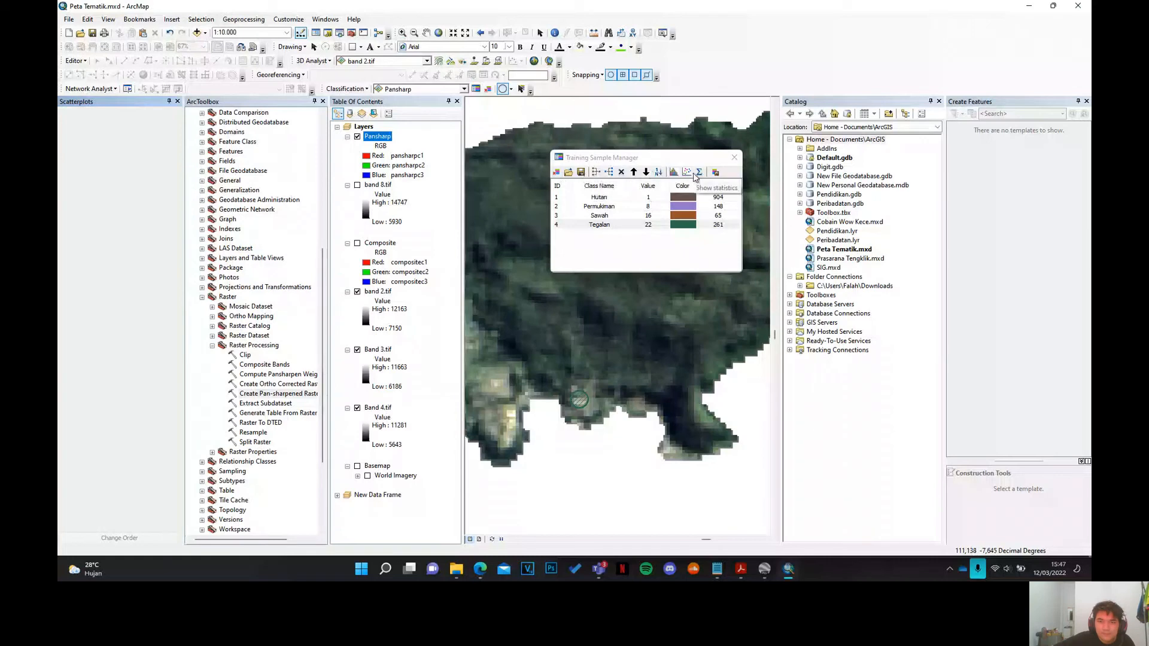
pyautogui.click(700, 172)
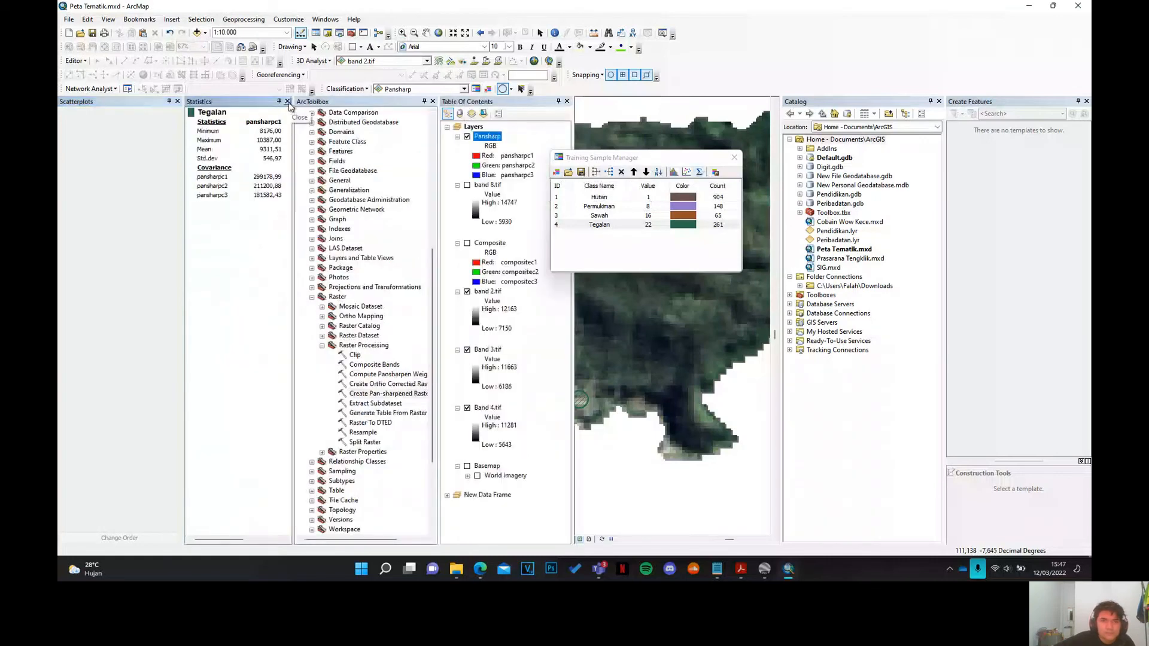
pyautogui.doubleClick(602, 197)
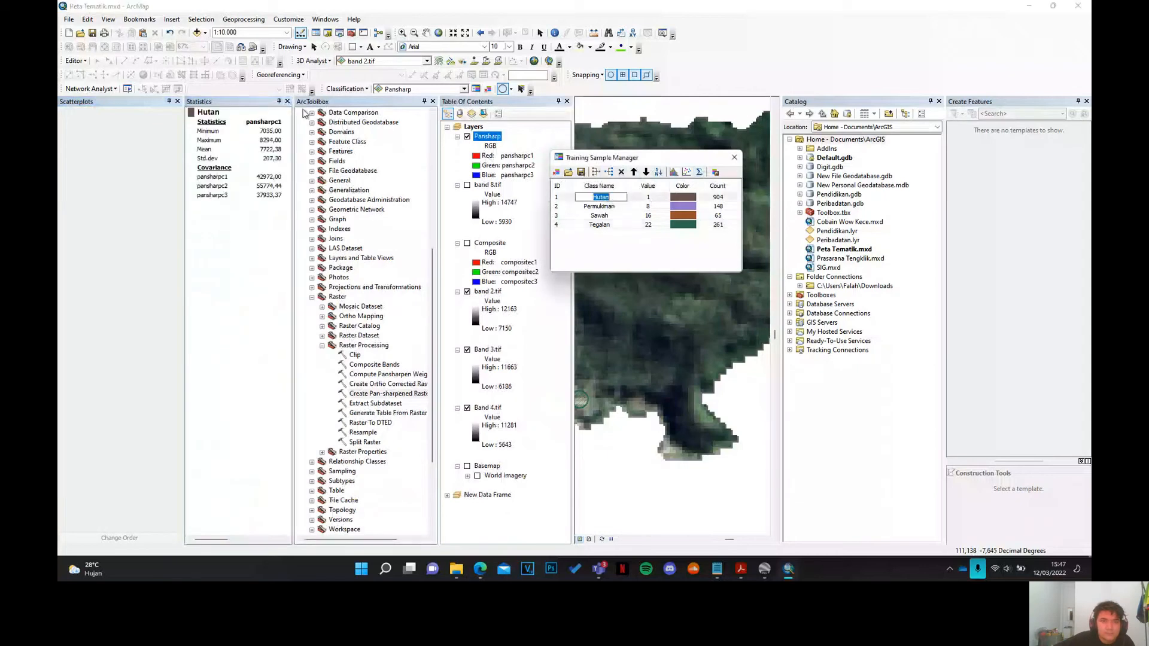
pyautogui.click(288, 101)
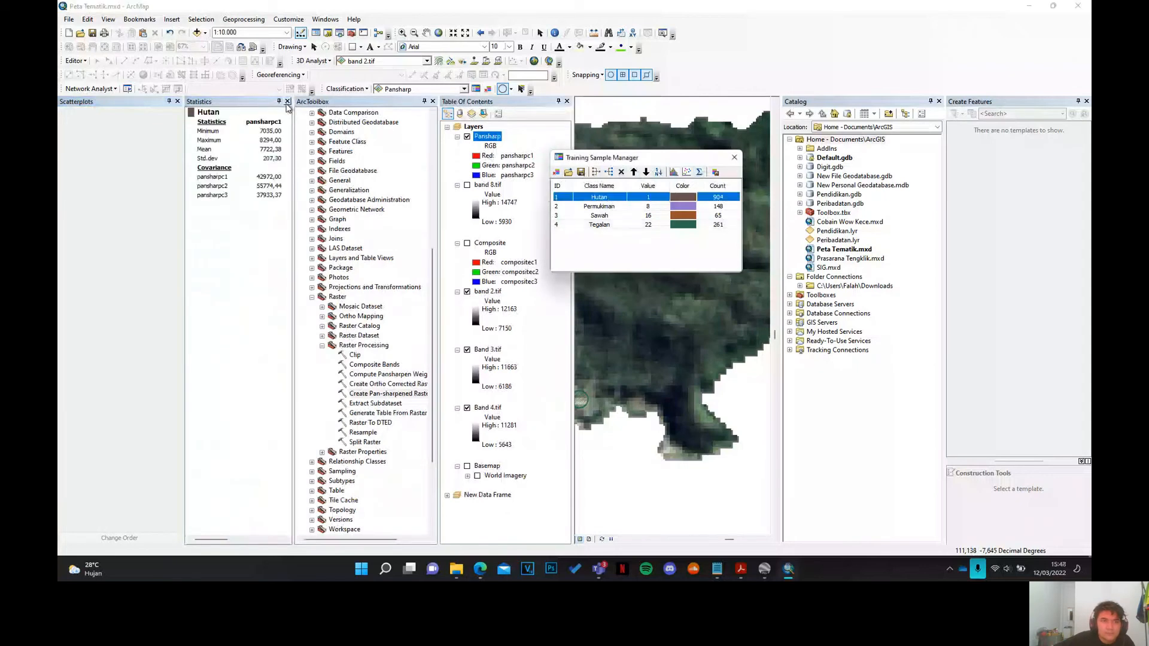
# - Close the scatterplots and save the training samples as a shapefile named Training in the SIG folder
pyautogui.click(177, 101)
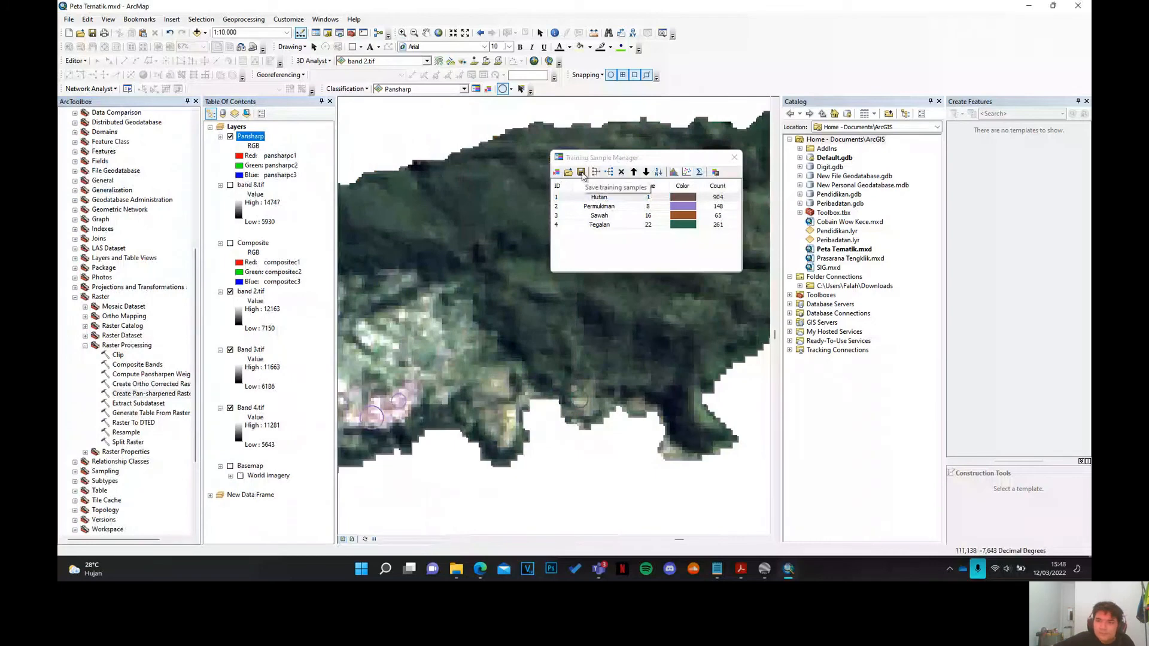
pyautogui.click(581, 173)
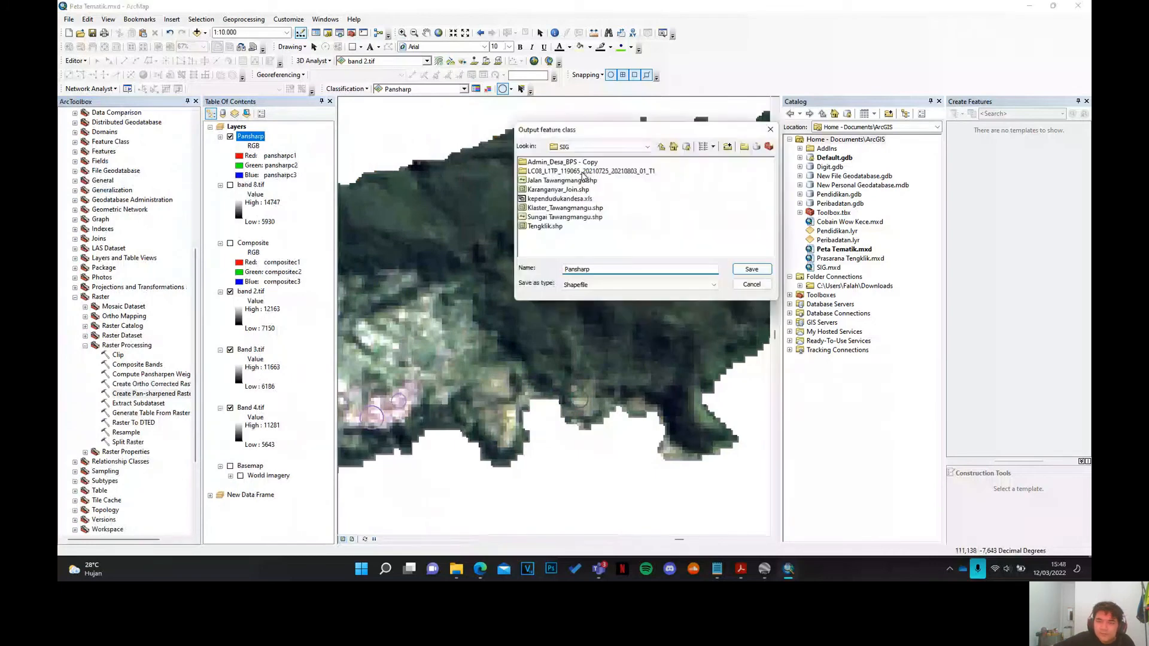
pyautogui.moveTo(592, 269); pyautogui.dragTo(497, 271)
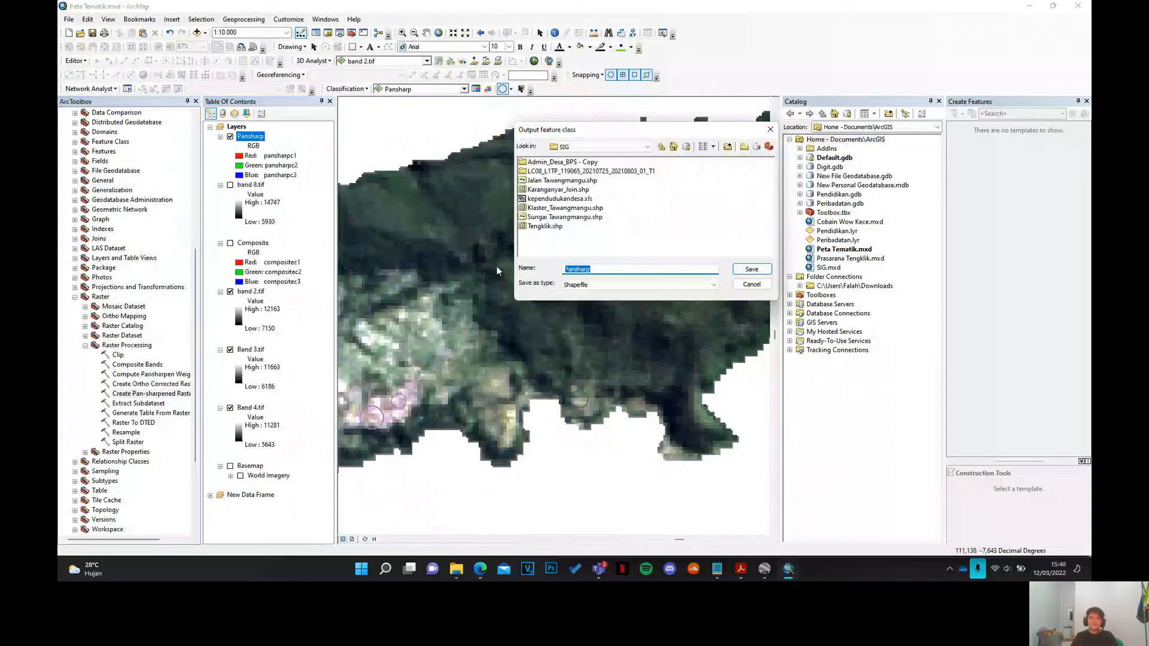
pyautogui.write('Training')
pyautogui.press('Return')
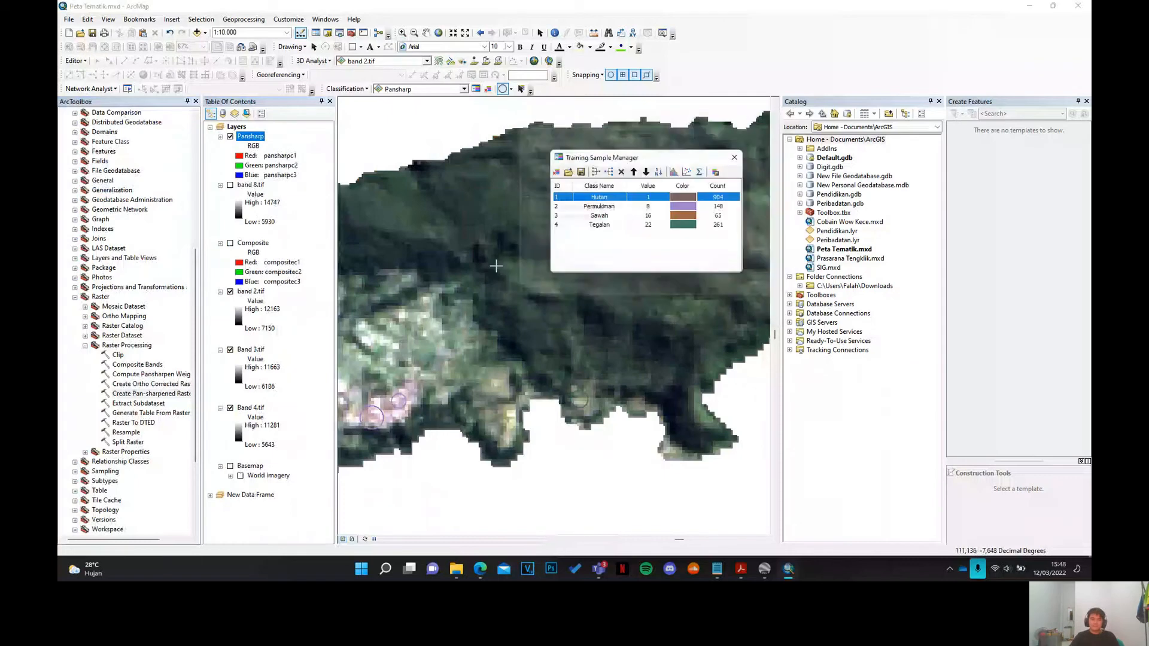
# - Create a signature file from the training samples and save it as signateure in the SIG folder under Downloads
pyautogui.click(716, 172)
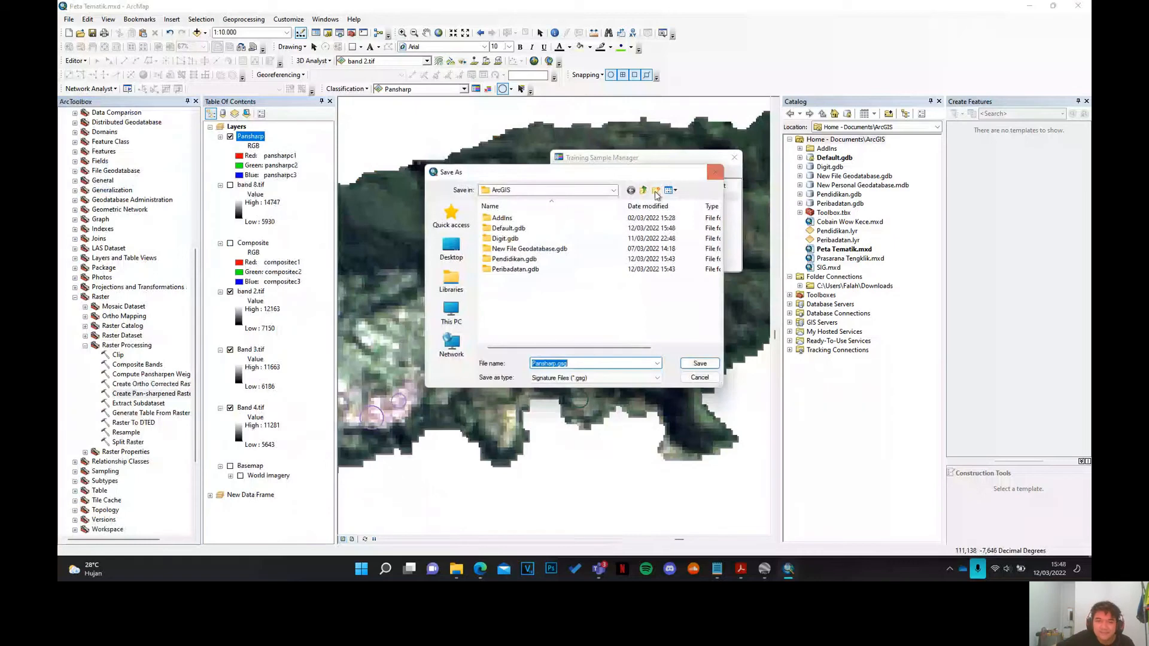
pyautogui.click(614, 190)
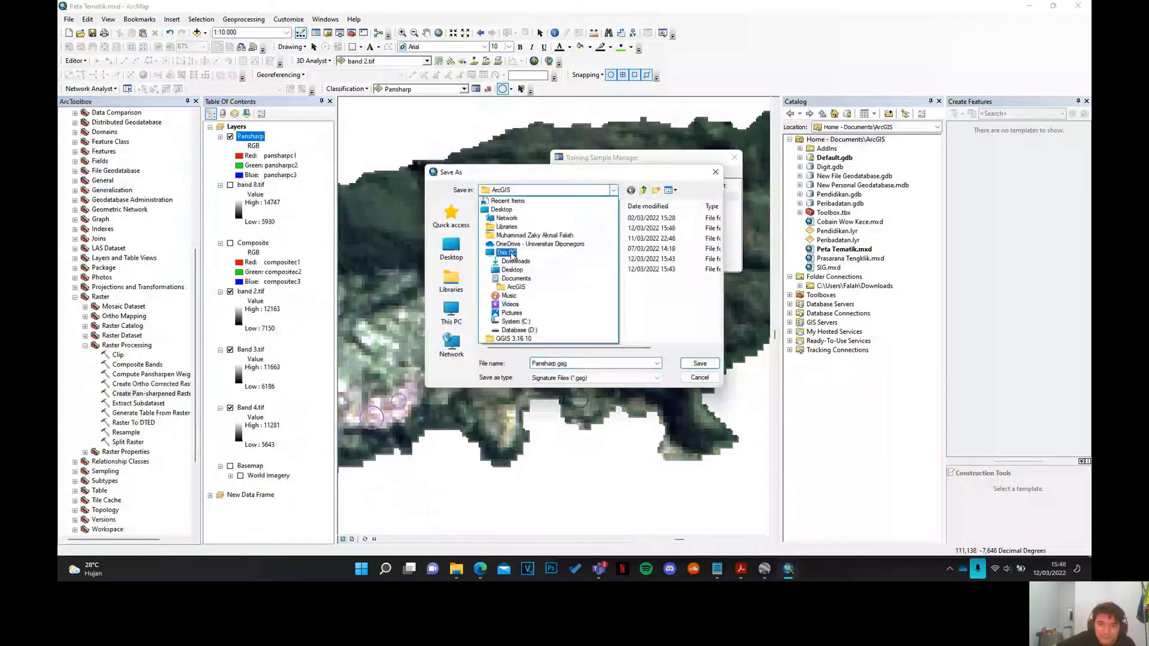
pyautogui.click(513, 270)
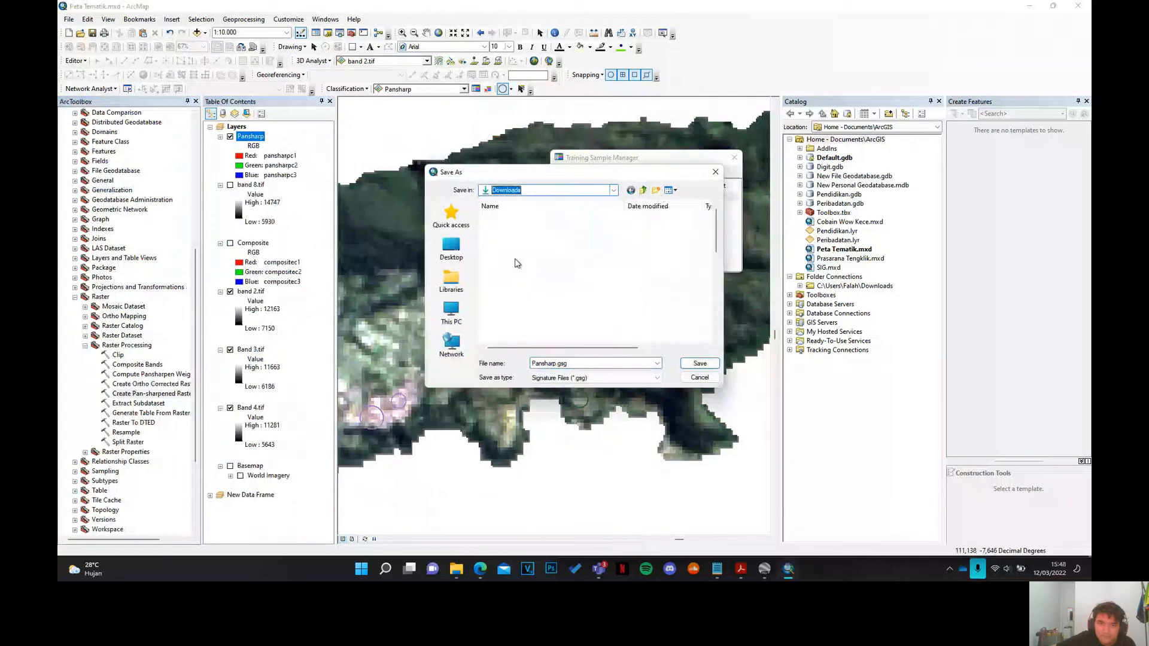
pyautogui.doubleClick(508, 234)
pyautogui.doubleClick(588, 364)
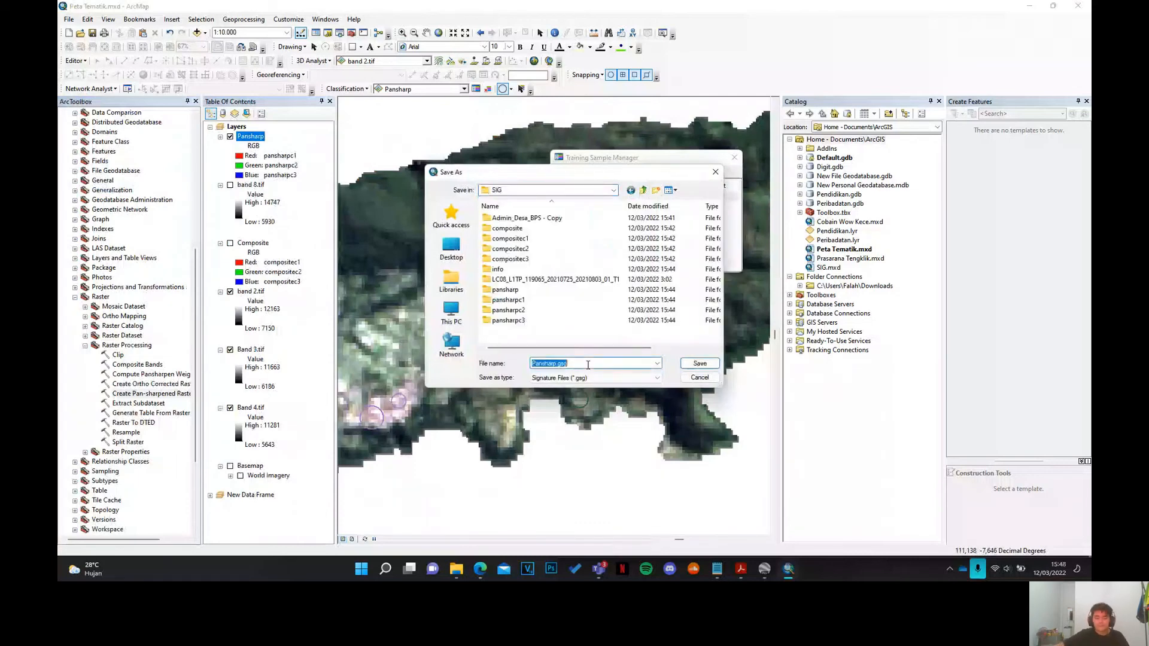
pyautogui.write('Traini')
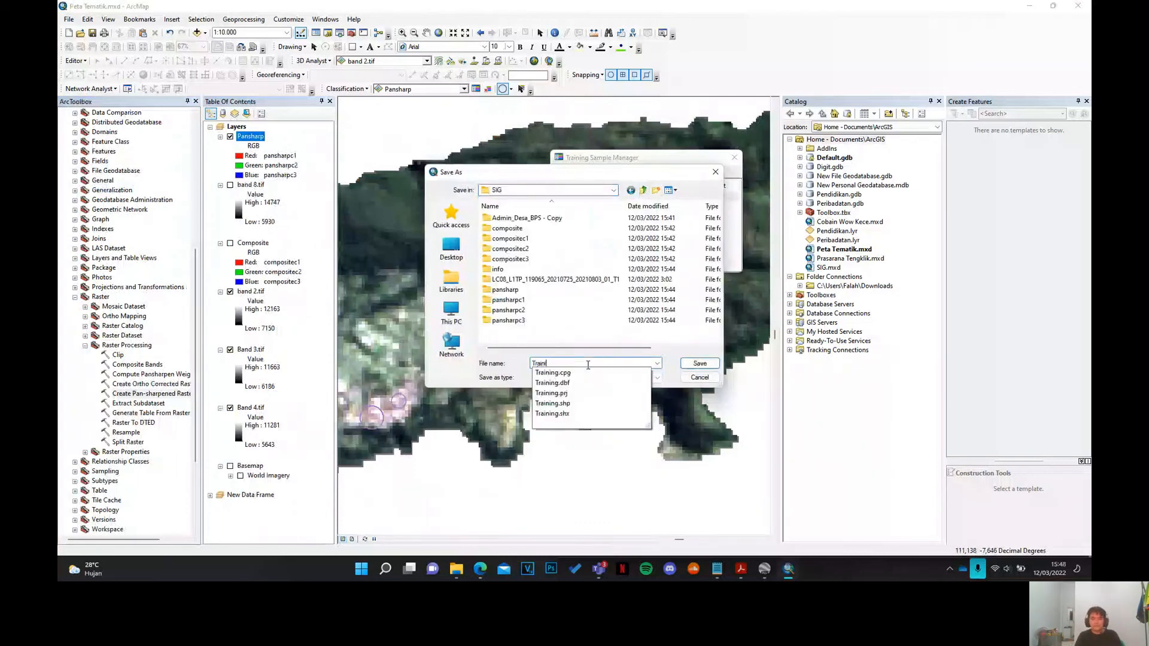
pyautogui.write('ng sample signatu')
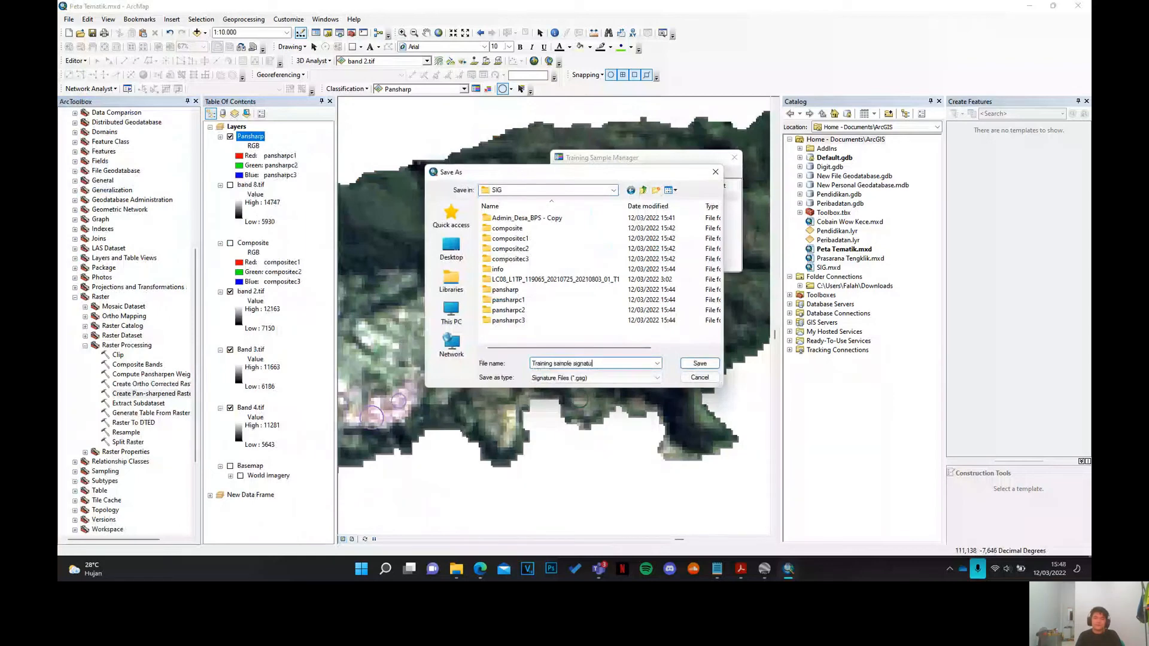
pyautogui.hotkey('ctrl', 'a')
pyautogui.write('signateure')
pyautogui.press('Return')
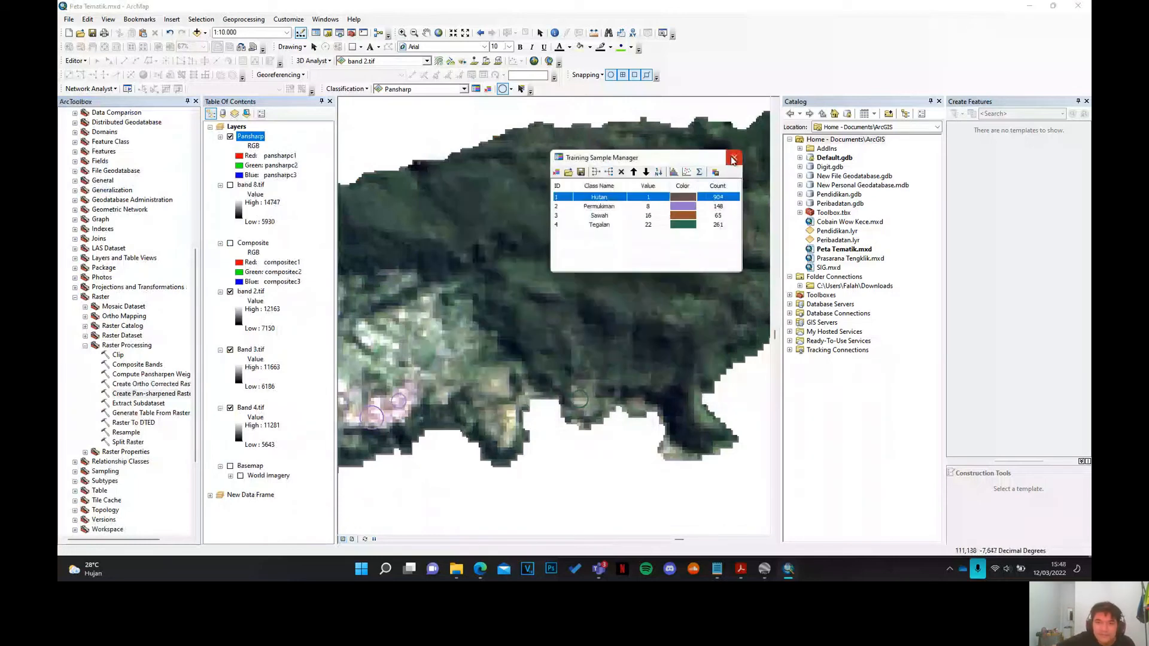
# - Close the Training Sample Manager and start a Maximum Likelihood Classification of the Pansharp raster
pyautogui.click(732, 159)
pyautogui.click(347, 89)
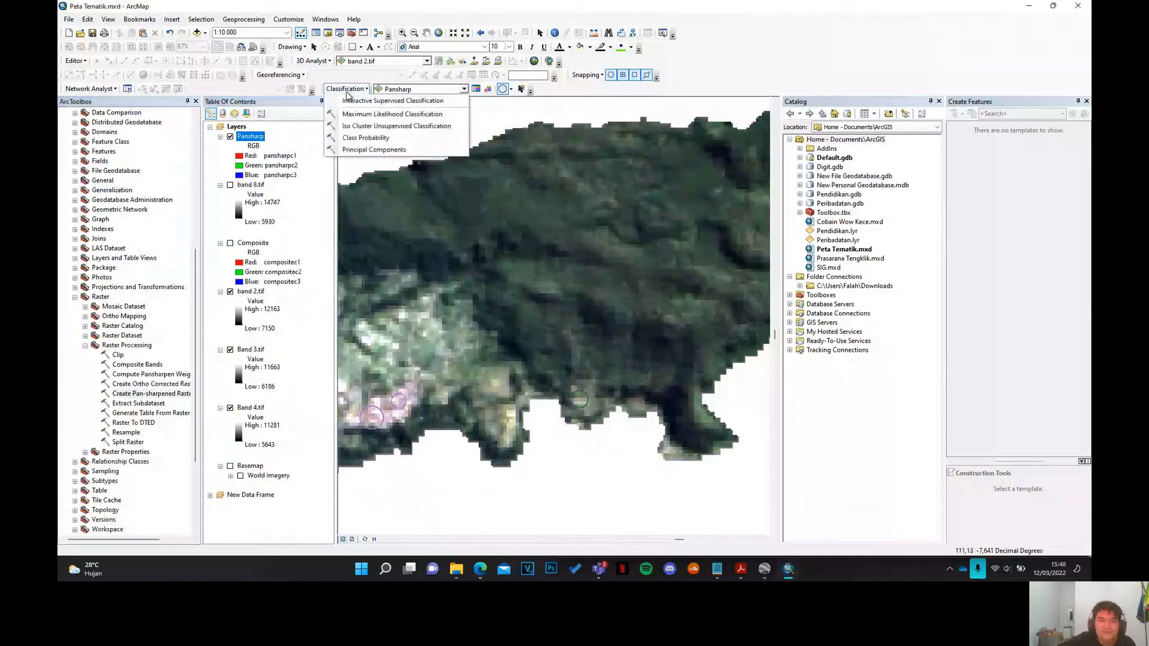
pyautogui.click(361, 114)
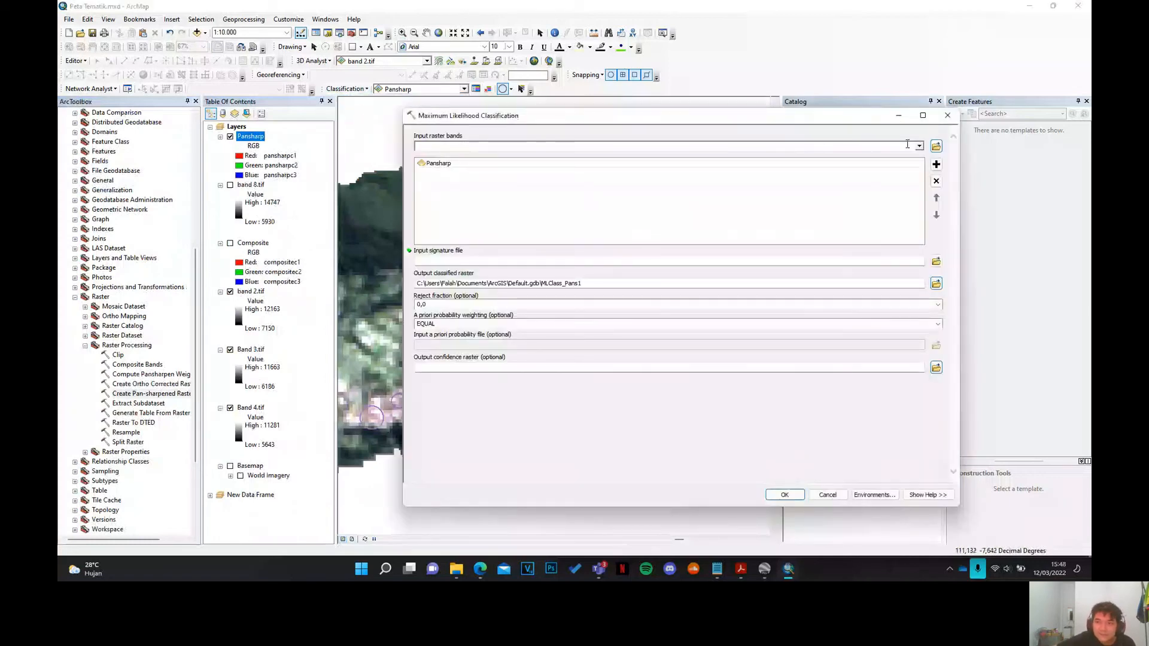
pyautogui.click(920, 147)
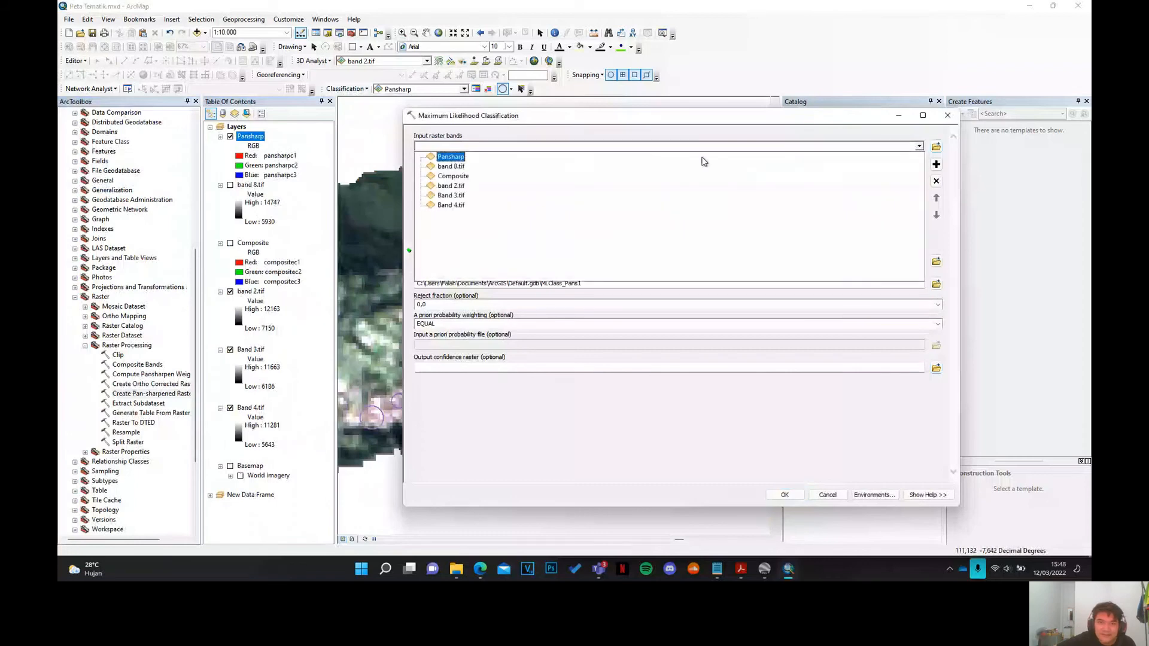
pyautogui.click(449, 157)
pyautogui.click(451, 174)
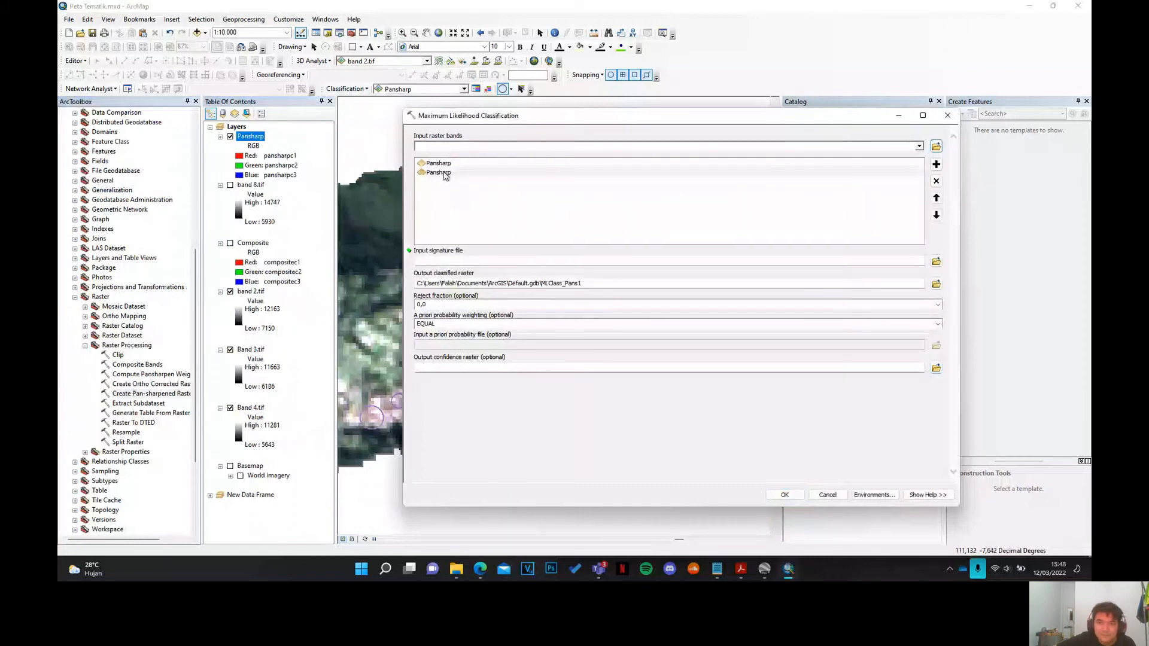
pyautogui.click(936, 182)
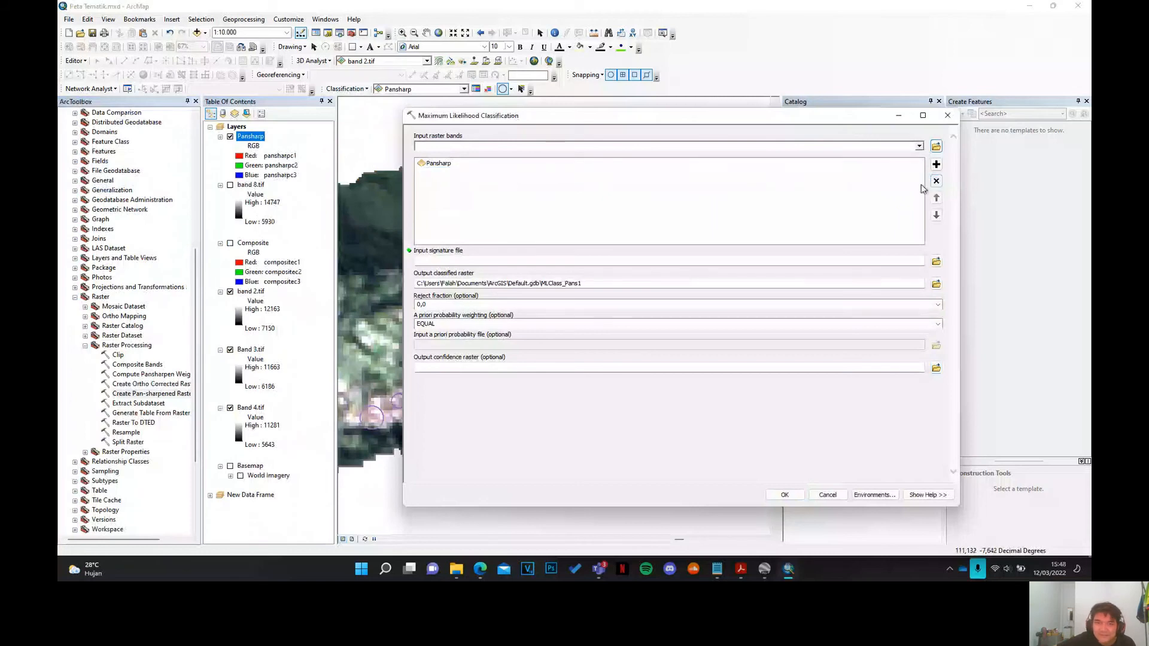
# - Choose signateure.gsg from the SIG folder as the input signature file for the classification
pyautogui.click(936, 261)
pyautogui.scroll(-1, 473, 197)
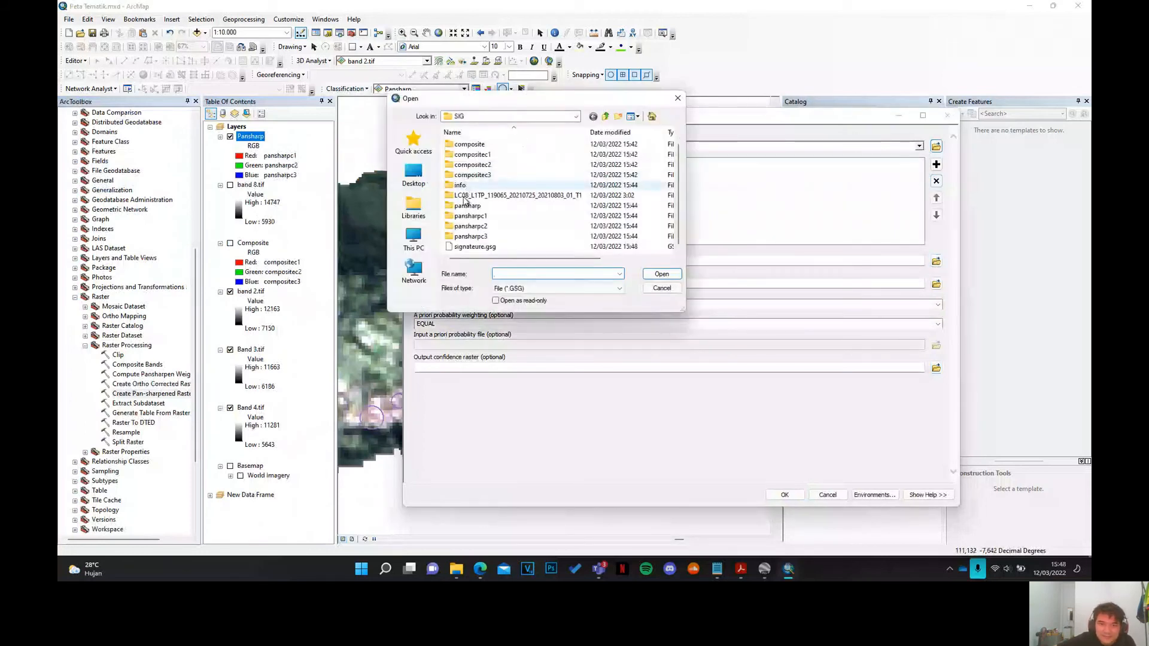
pyautogui.doubleClick(495, 248)
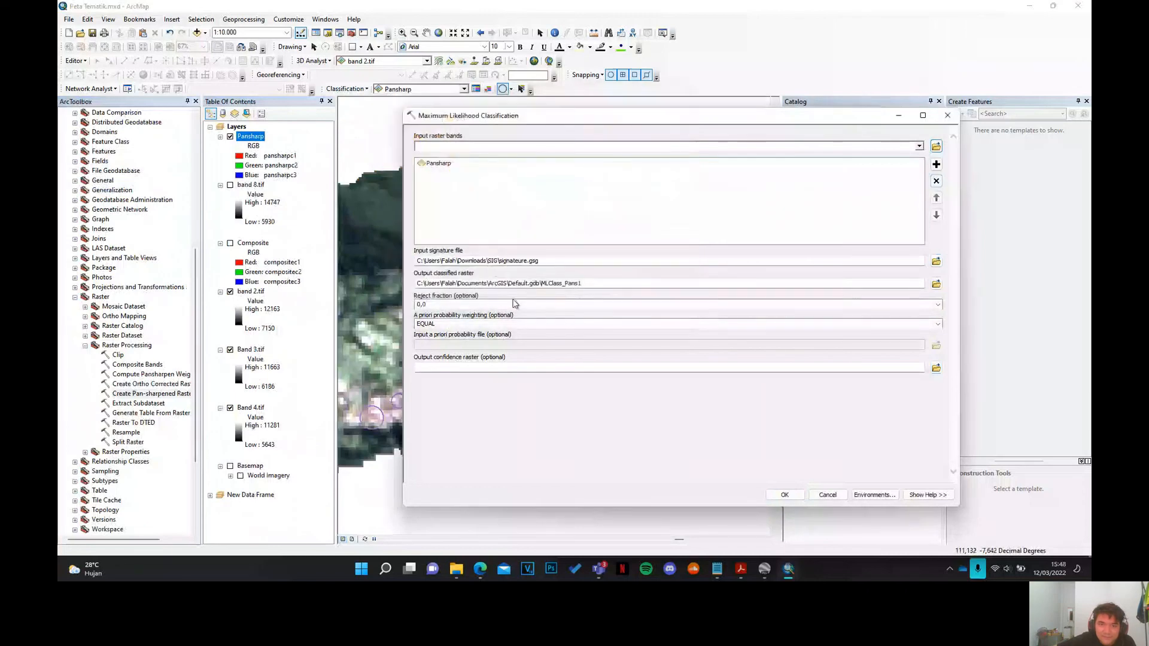
pyautogui.moveTo(515, 118); pyautogui.dragTo(341, 115)
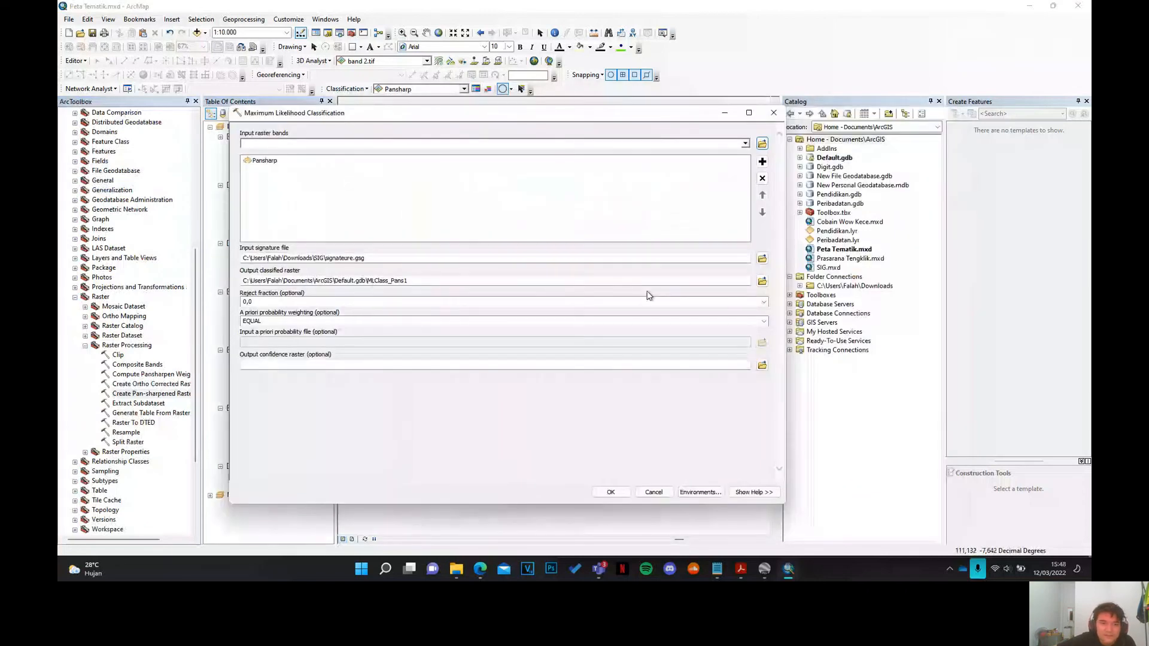
# - Set the output classified raster to Likelihood in the SIG folder and run the Maximum Likelihood Classification
pyautogui.click(762, 281)
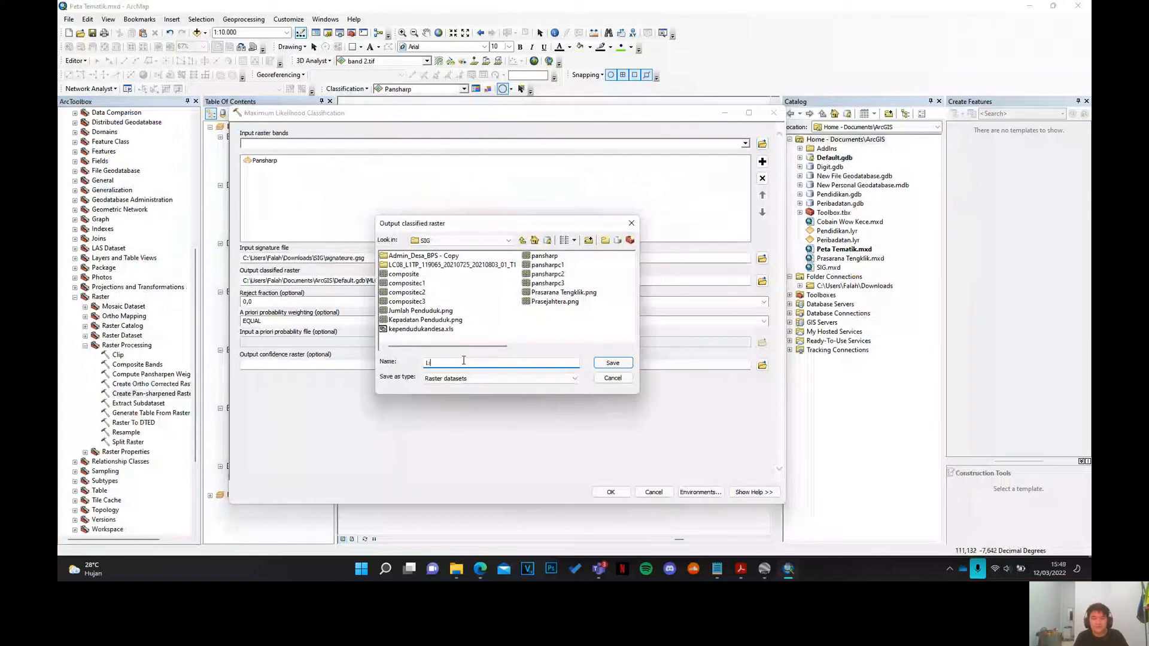
pyautogui.write('Likelihood')
pyautogui.press('Return')
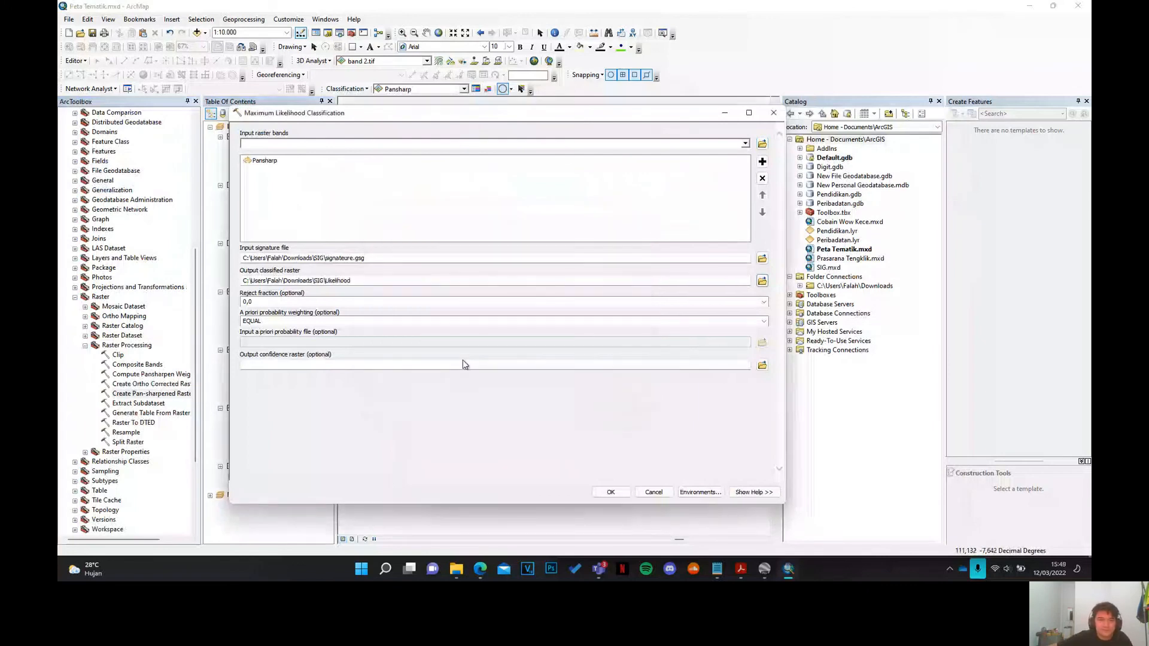
pyautogui.click(609, 492)
# - Examine how the four classes of the Likelihood raster are distributed across the whole study area
pyautogui.scroll(-3, 538, 338)
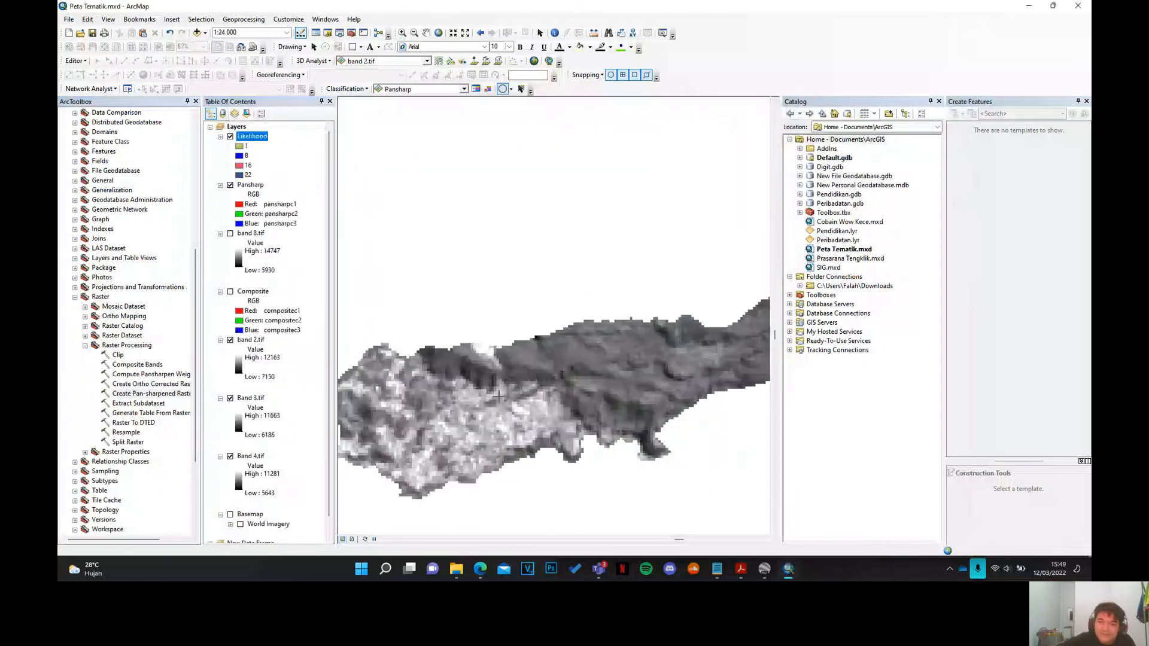
pyautogui.scroll(-1, 499, 397)
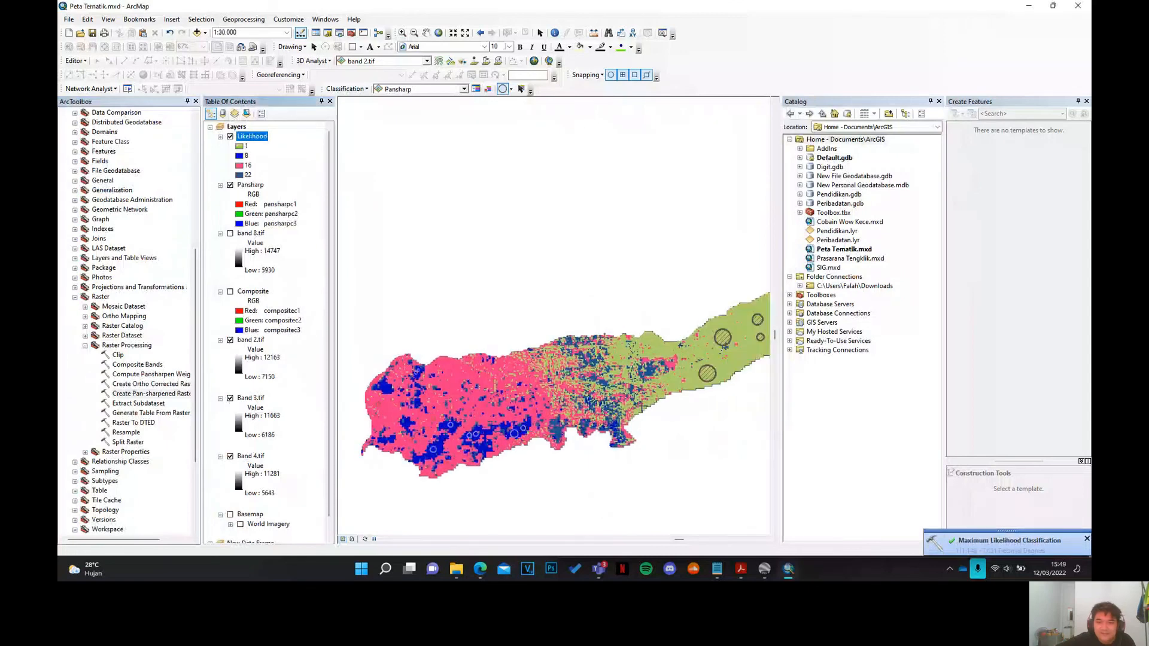
pyautogui.scroll(-1, 500, 445)
pyautogui.scroll(-1, 554, 317)
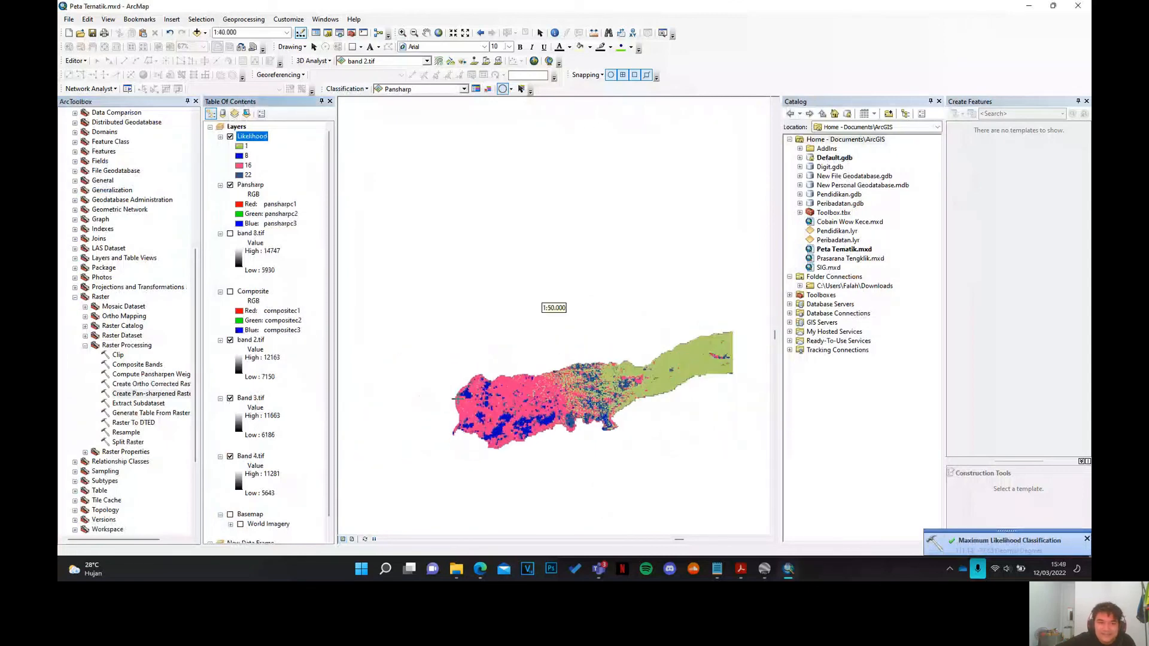
pyautogui.scroll(-1, 553, 317)
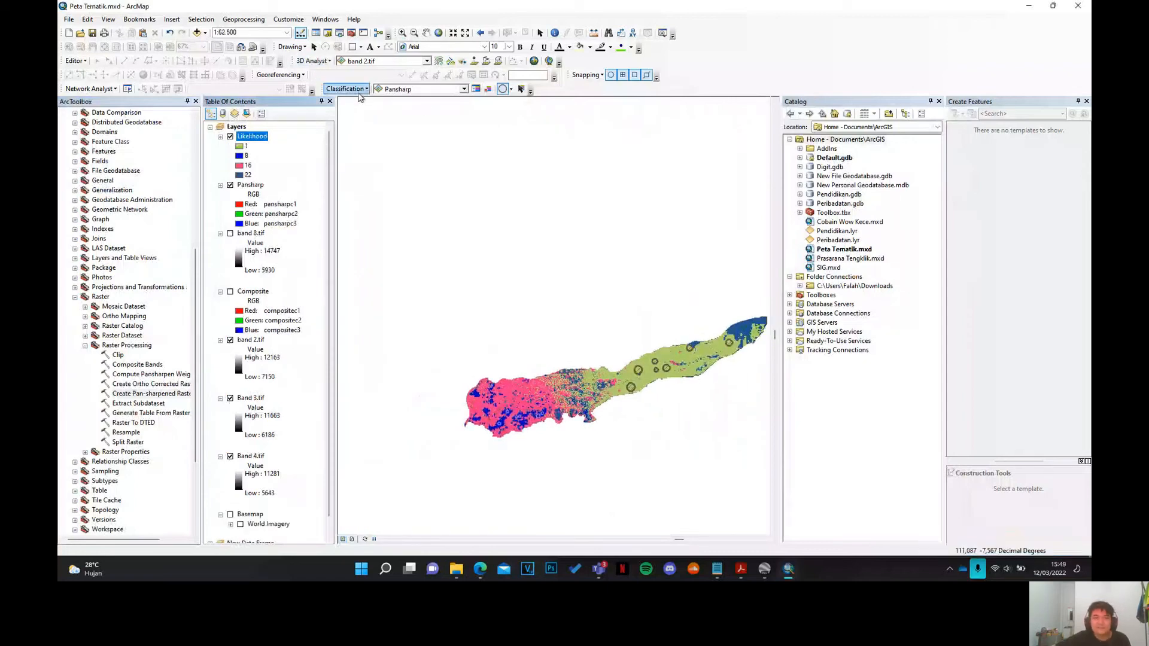
pyautogui.scroll(-1, 641, 392)
pyautogui.scroll(1, 653, 396)
pyautogui.scroll(1, 599, 402)
pyautogui.scroll(-1, 464, 368)
pyautogui.scroll(1, 613, 331)
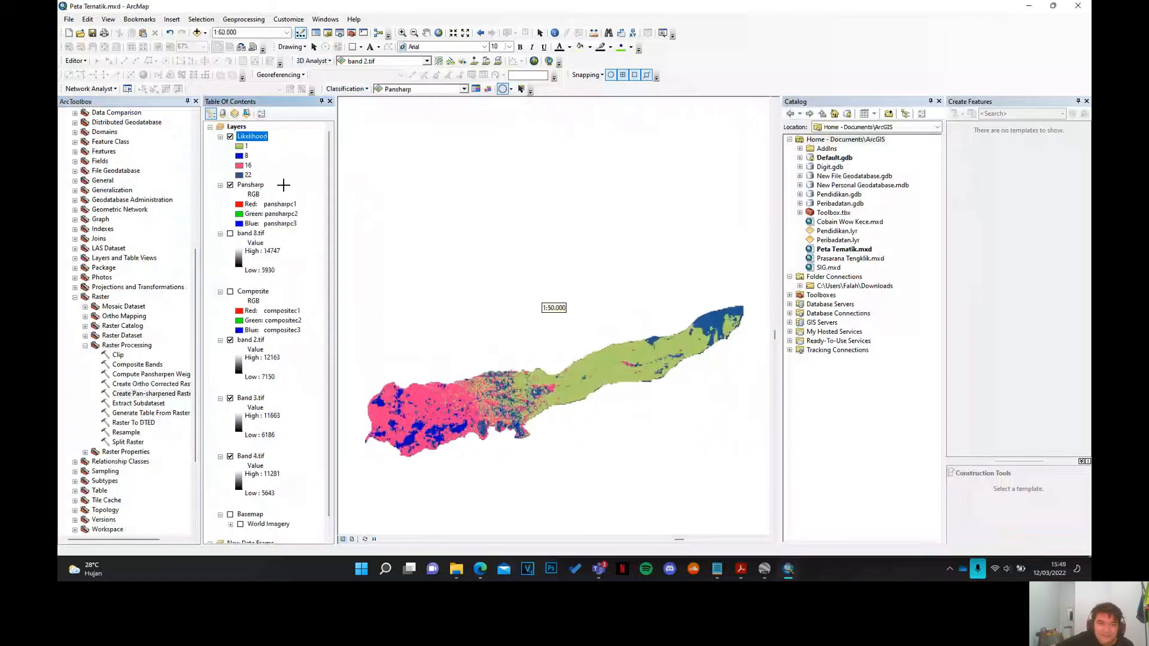
# - Browse the fill symbols for class 1 of the Likelihood raster and assign it the first ESRI symbol, Green
pyautogui.click(240, 147)
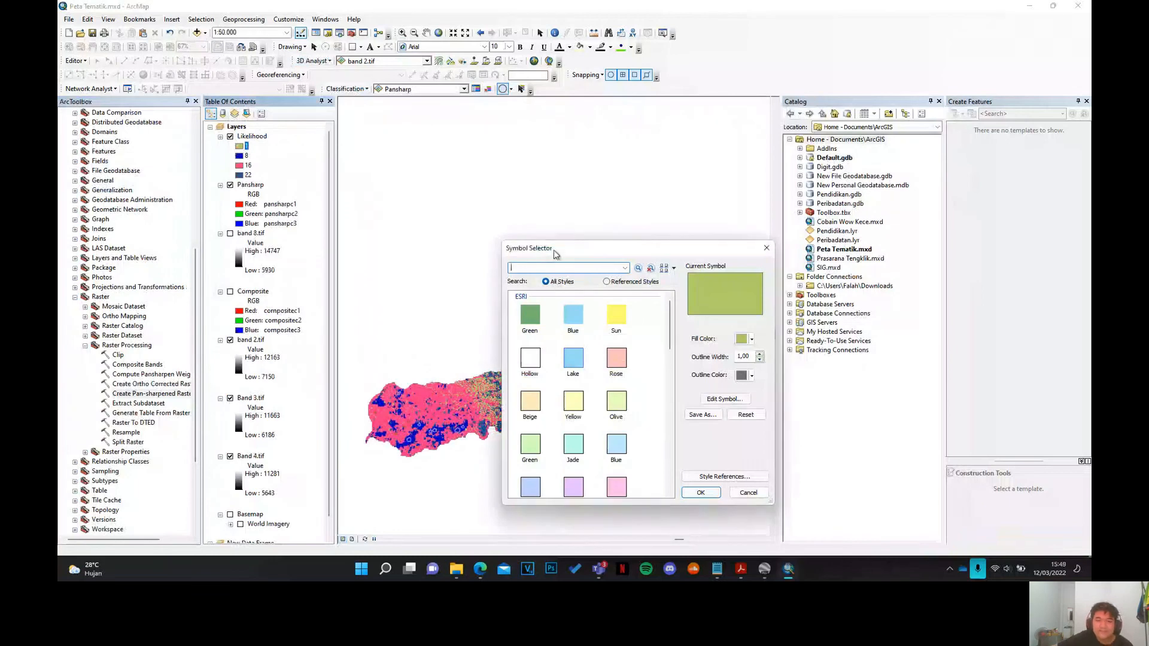
pyautogui.moveTo(555, 254); pyautogui.dragTo(635, 166)
pyautogui.scroll(-10, 646, 293)
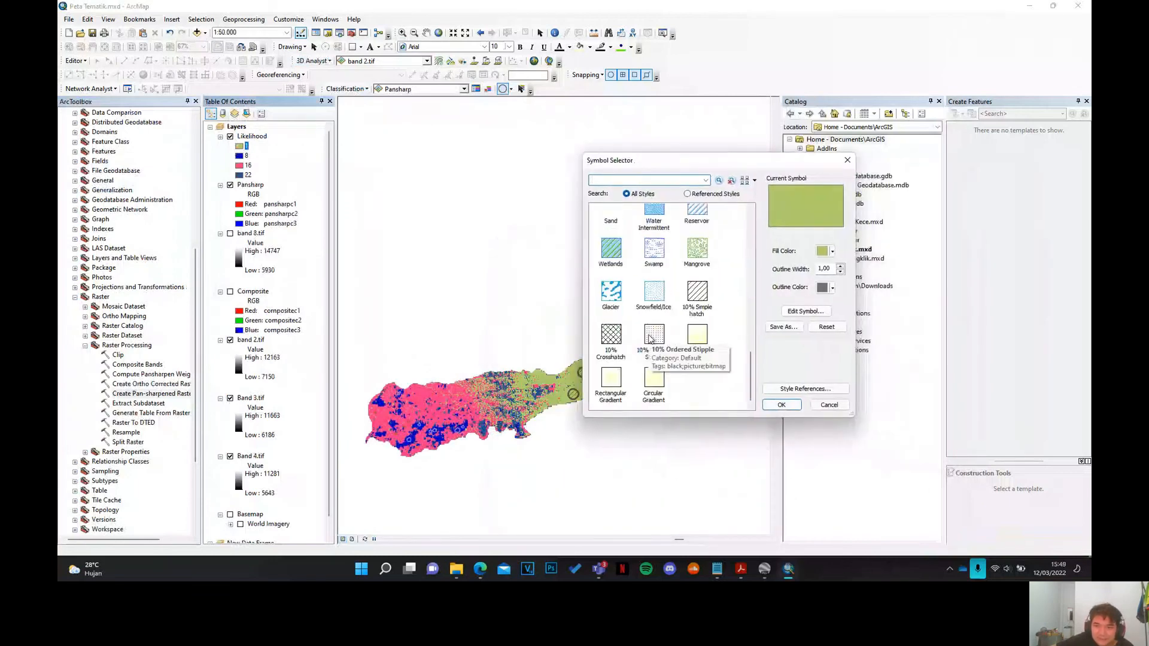
pyautogui.scroll(3, 728, 372)
pyautogui.scroll(-3, 729, 374)
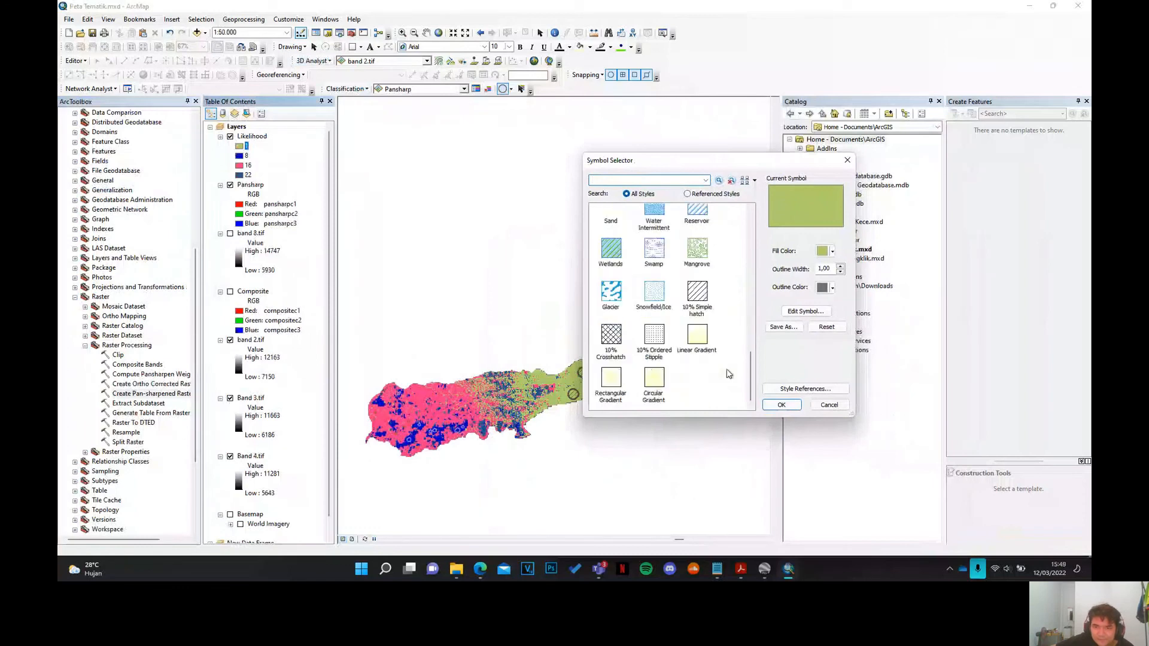
pyautogui.scroll(3, 729, 374)
pyautogui.scroll(4, 728, 372)
pyautogui.scroll(-7, 728, 373)
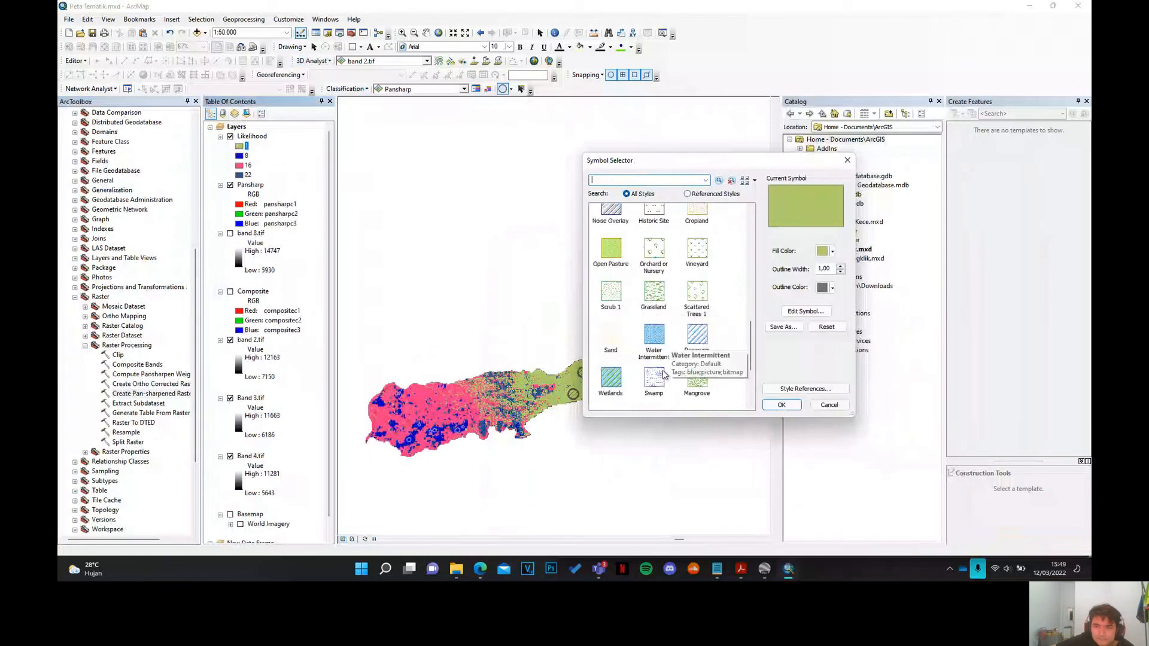
pyautogui.scroll(-3, 714, 389)
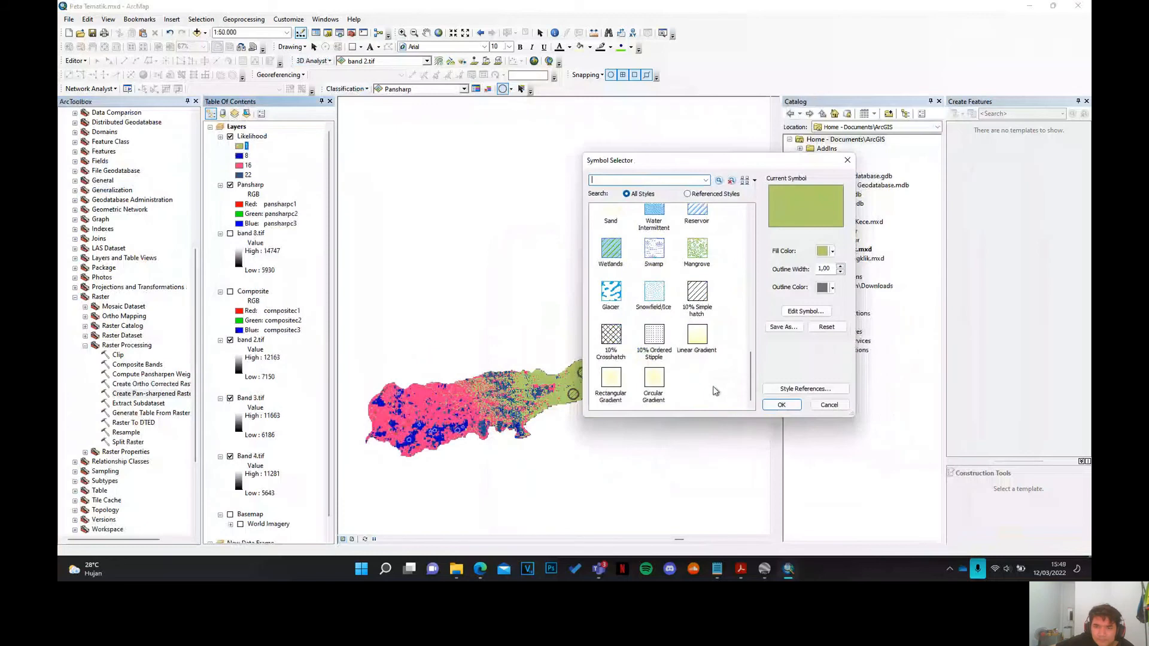
pyautogui.scroll(3, 713, 390)
pyautogui.scroll(1, 713, 391)
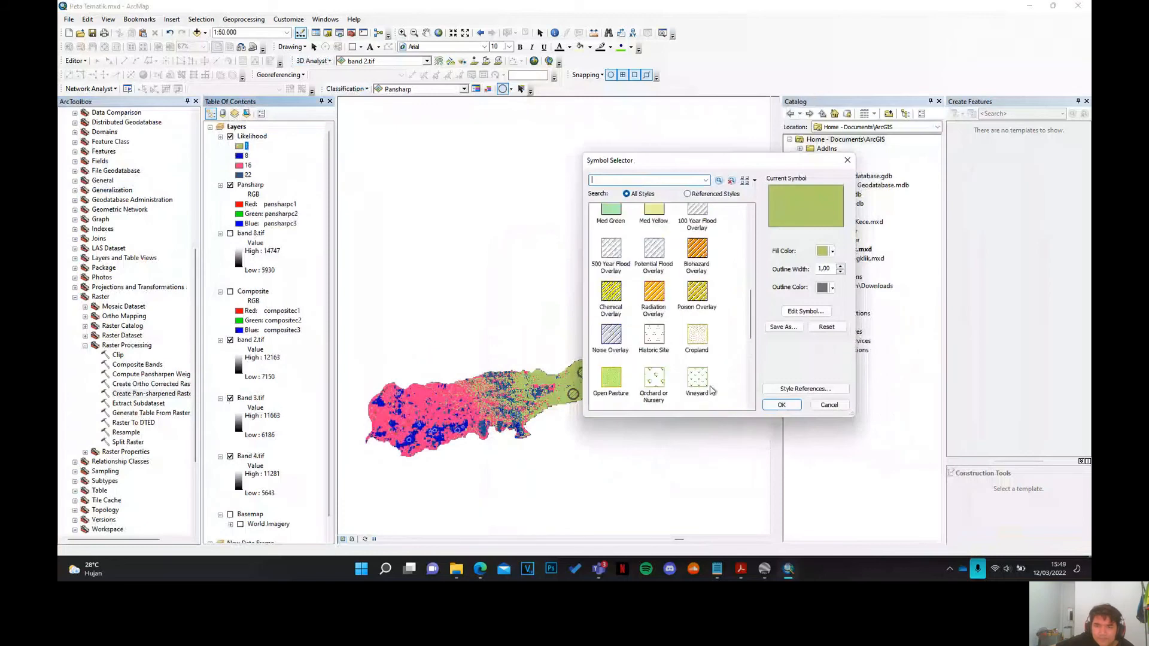
pyautogui.scroll(1, 712, 391)
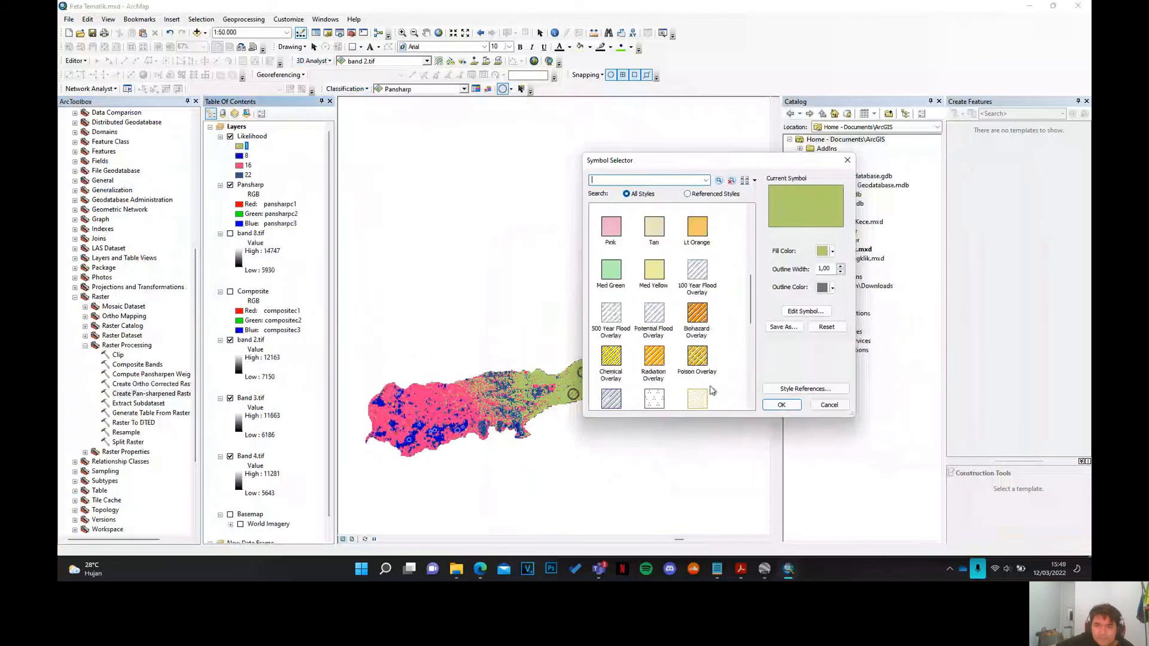
pyautogui.scroll(-1, 712, 390)
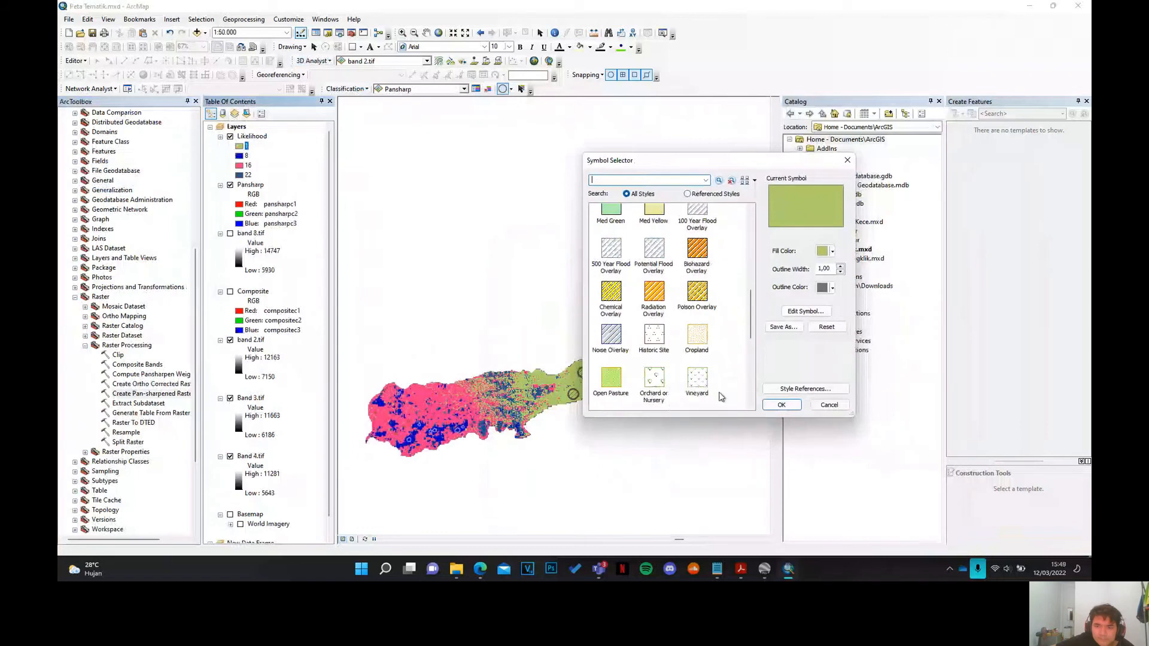
pyautogui.scroll(-3, 718, 395)
pyautogui.scroll(1, 717, 395)
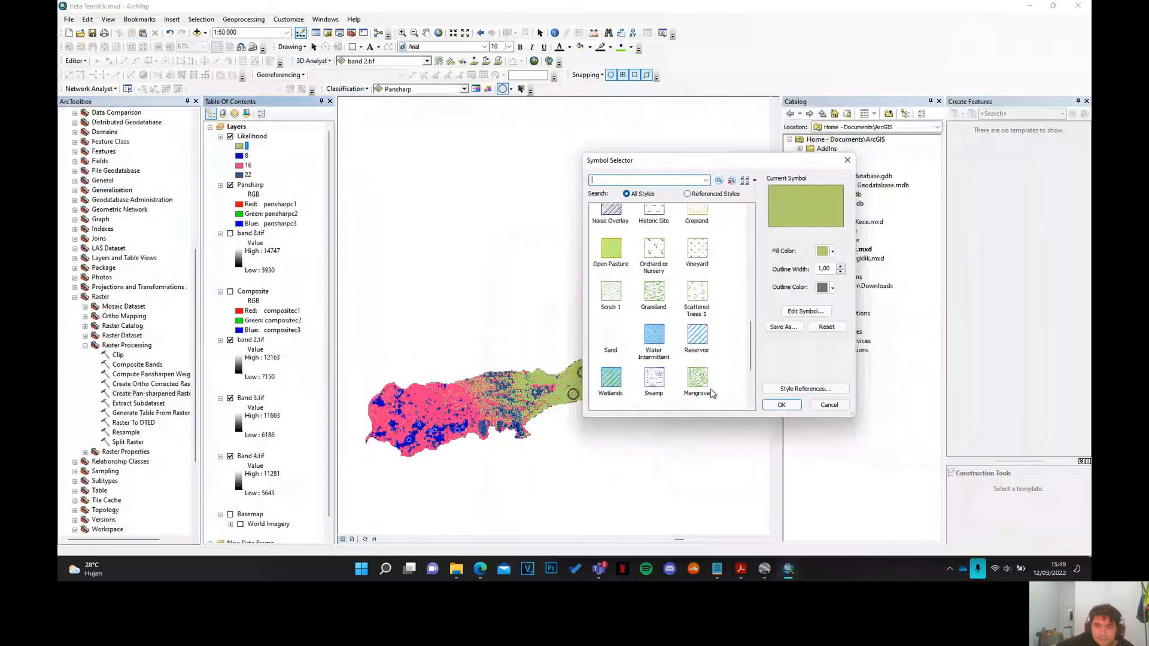
pyautogui.scroll(1, 700, 386)
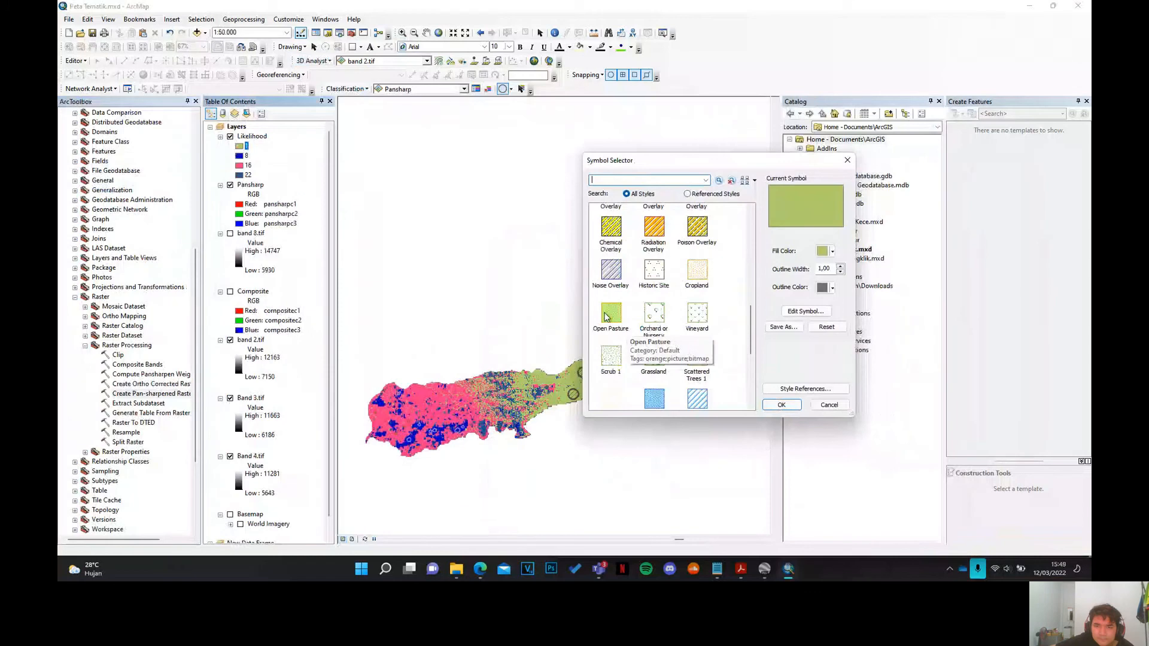
pyautogui.scroll(5, 606, 318)
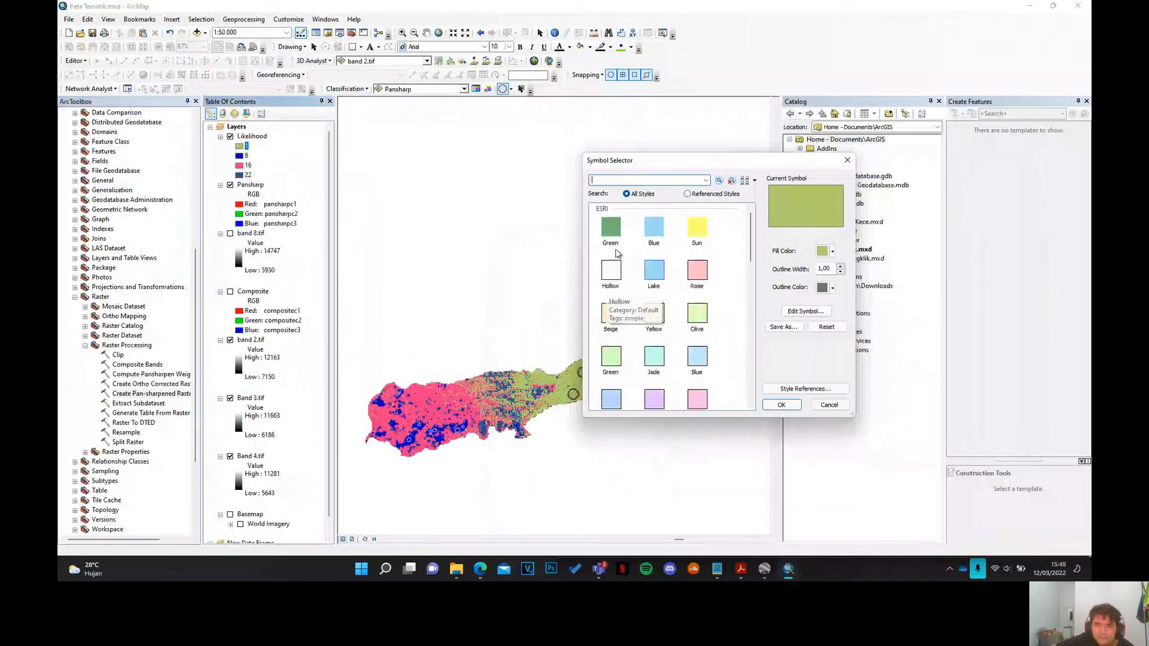
pyautogui.click(614, 233)
pyautogui.click(781, 404)
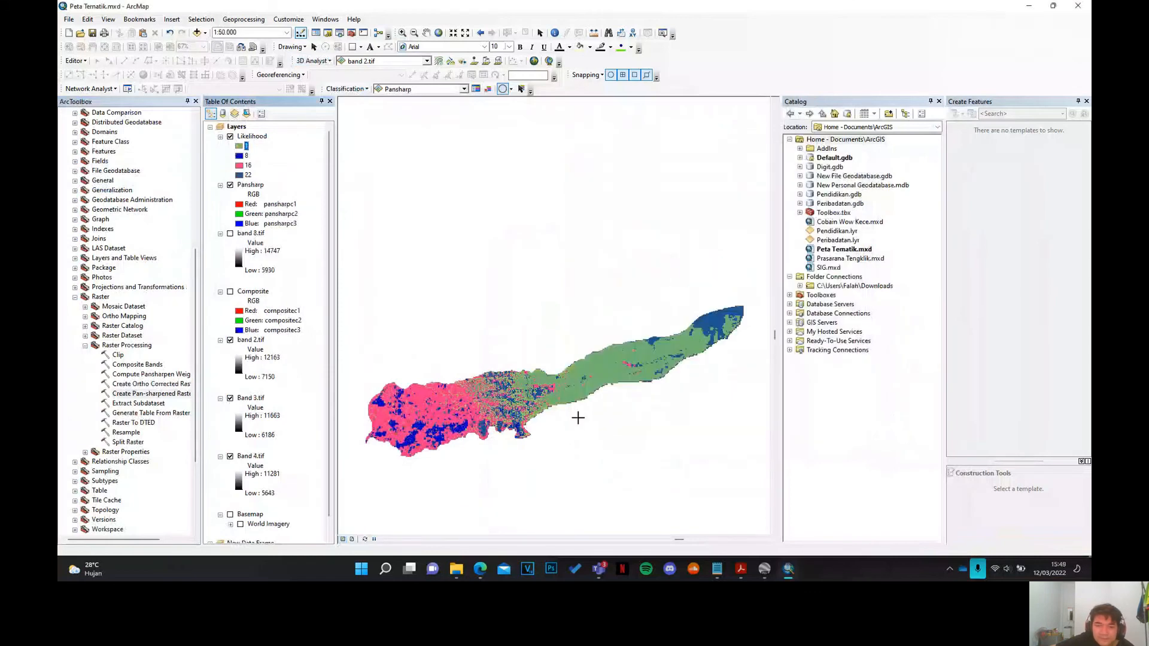
# - Assign the Open Pasture fill symbol to class 8 of the Likelihood raster
pyautogui.doubleClick(240, 157)
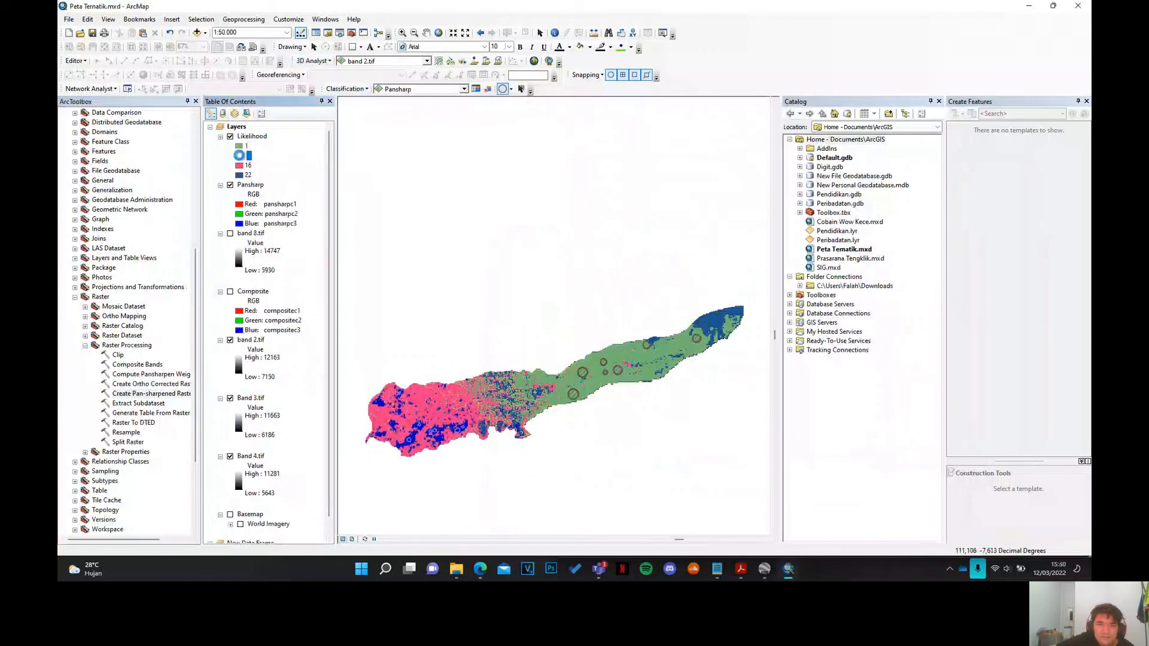
pyautogui.scroll(-10, 725, 365)
pyautogui.scroll(5, 726, 365)
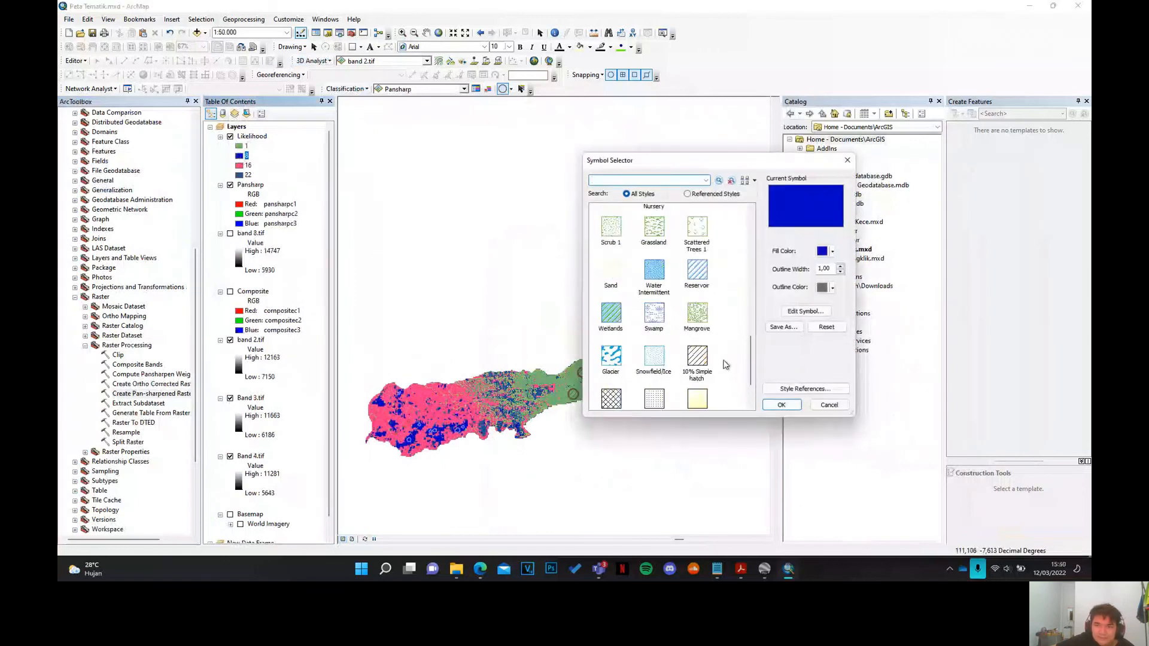
pyautogui.scroll(-3, 725, 365)
pyautogui.scroll(-2, 720, 358)
pyautogui.scroll(-1, 721, 358)
pyautogui.scroll(2, 721, 357)
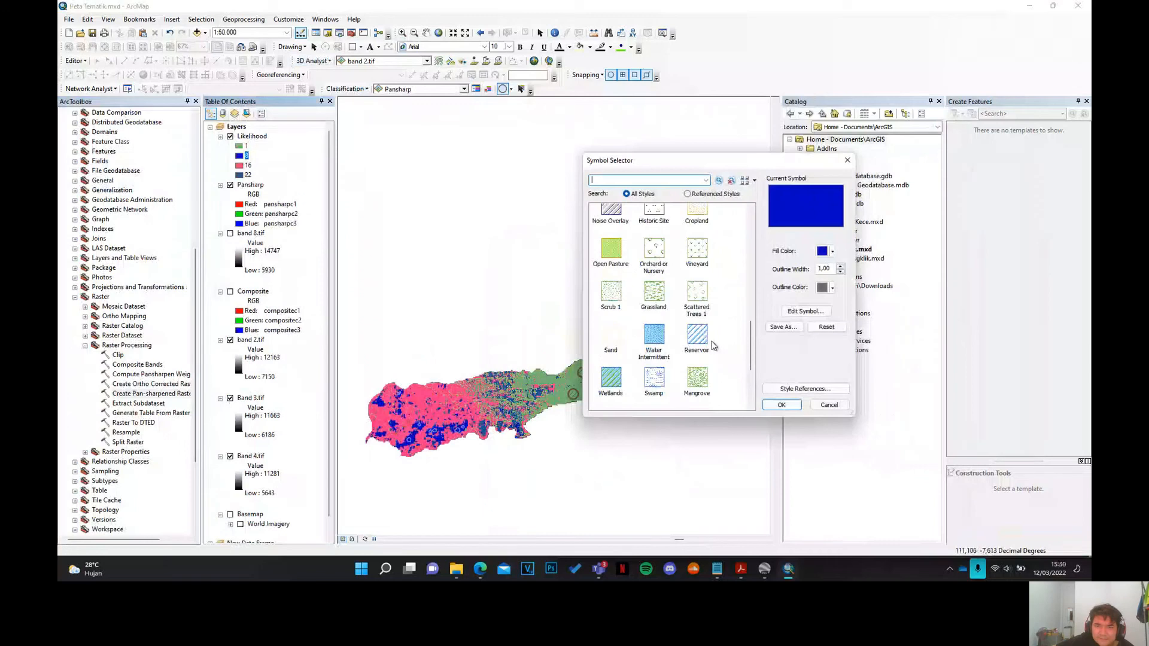
pyautogui.click(608, 255)
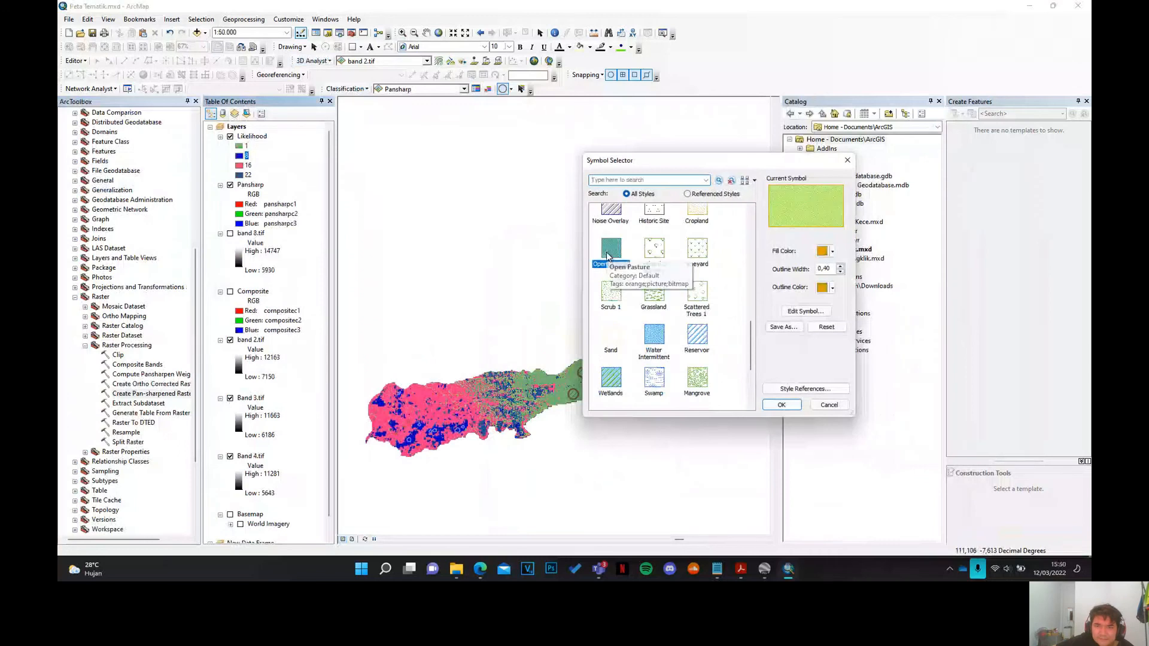
pyautogui.click(781, 406)
# - Give class 16 of the Likelihood raster a pale yellow fill symbol with a dark outline
pyautogui.click(239, 166)
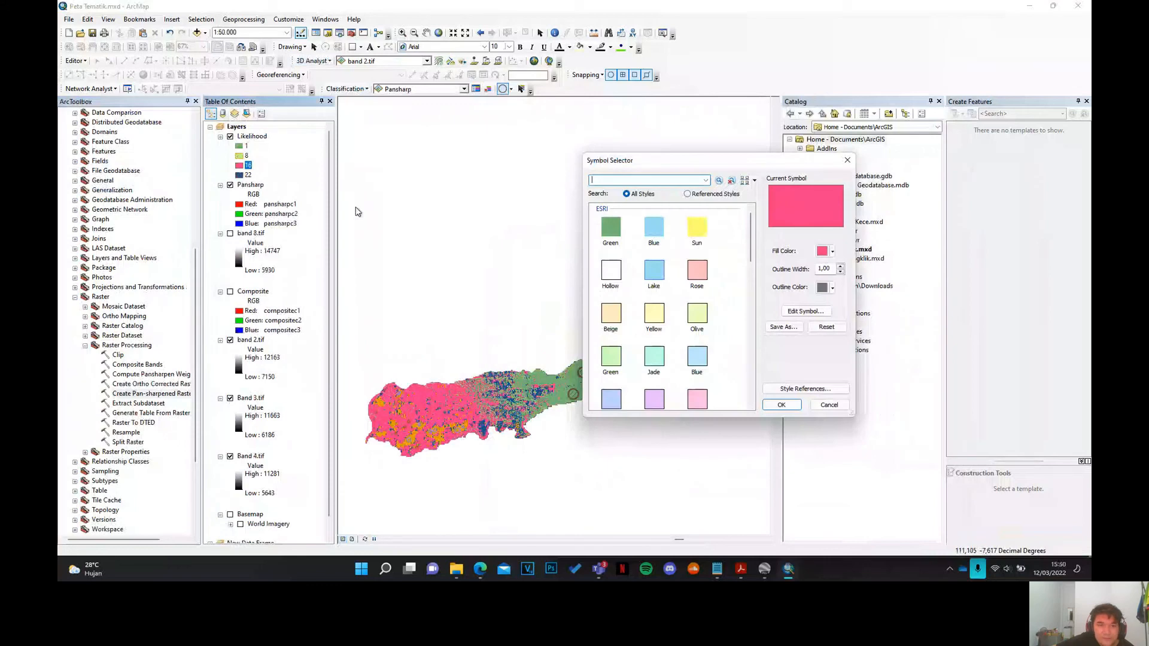
pyautogui.scroll(-10, 691, 334)
pyautogui.scroll(8, 691, 334)
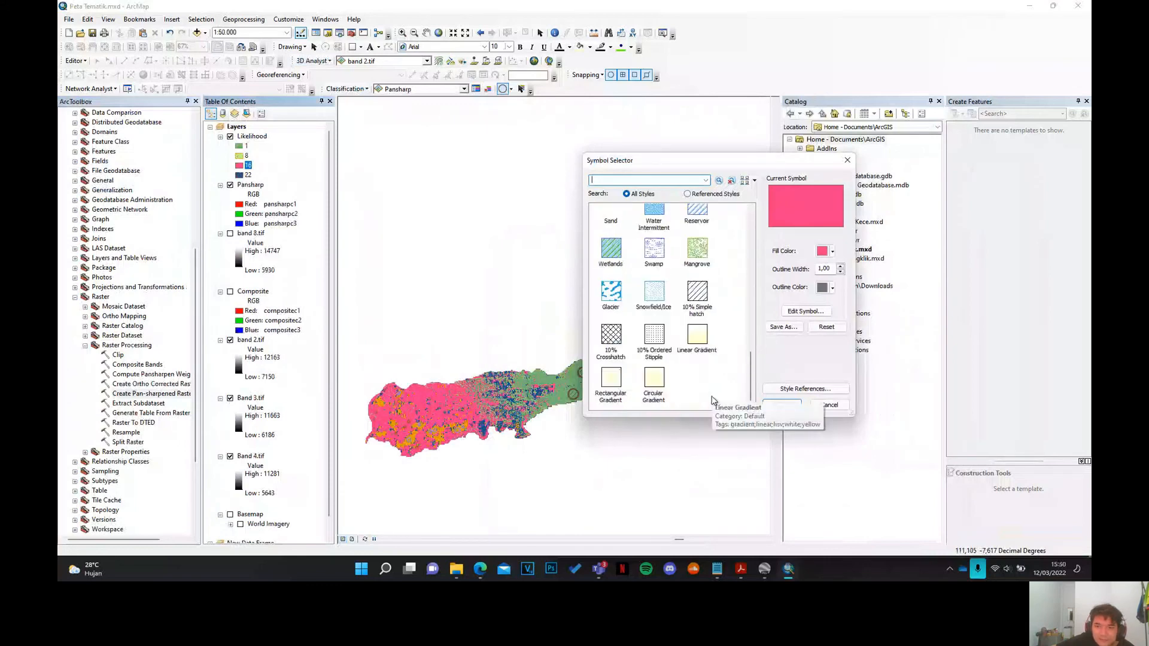
pyautogui.click(657, 369)
pyautogui.click(782, 405)
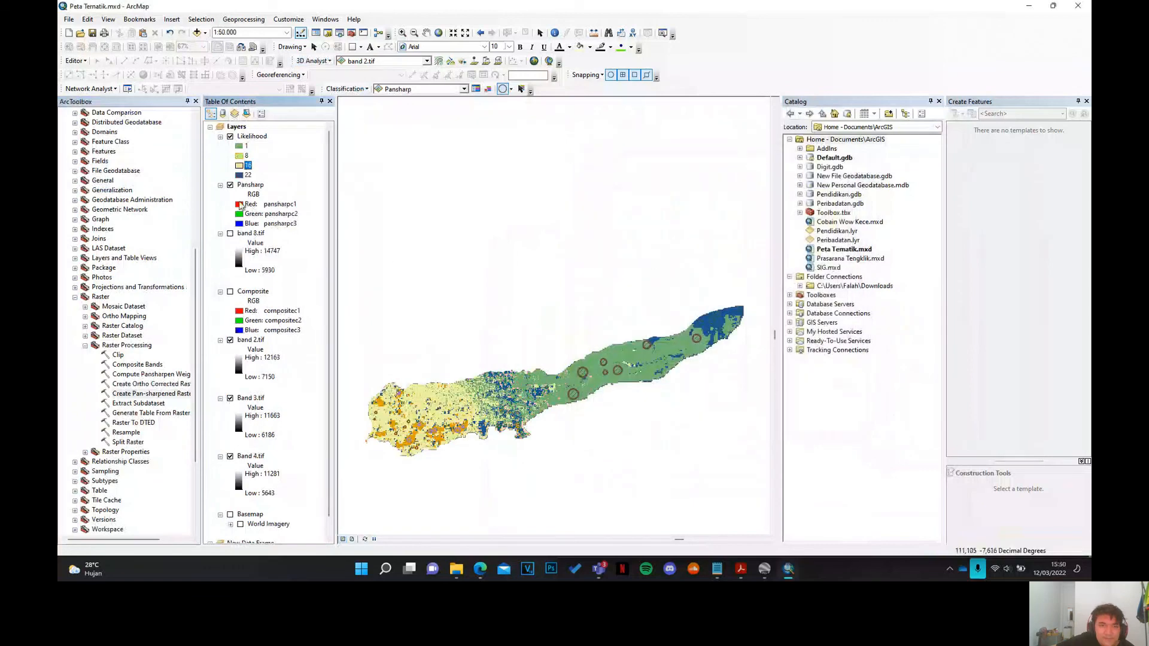
# - Give class 22 of the Likelihood raster a pale fill symbol with an orange outline
pyautogui.doubleClick(238, 177)
pyautogui.scroll(-2, 671, 353)
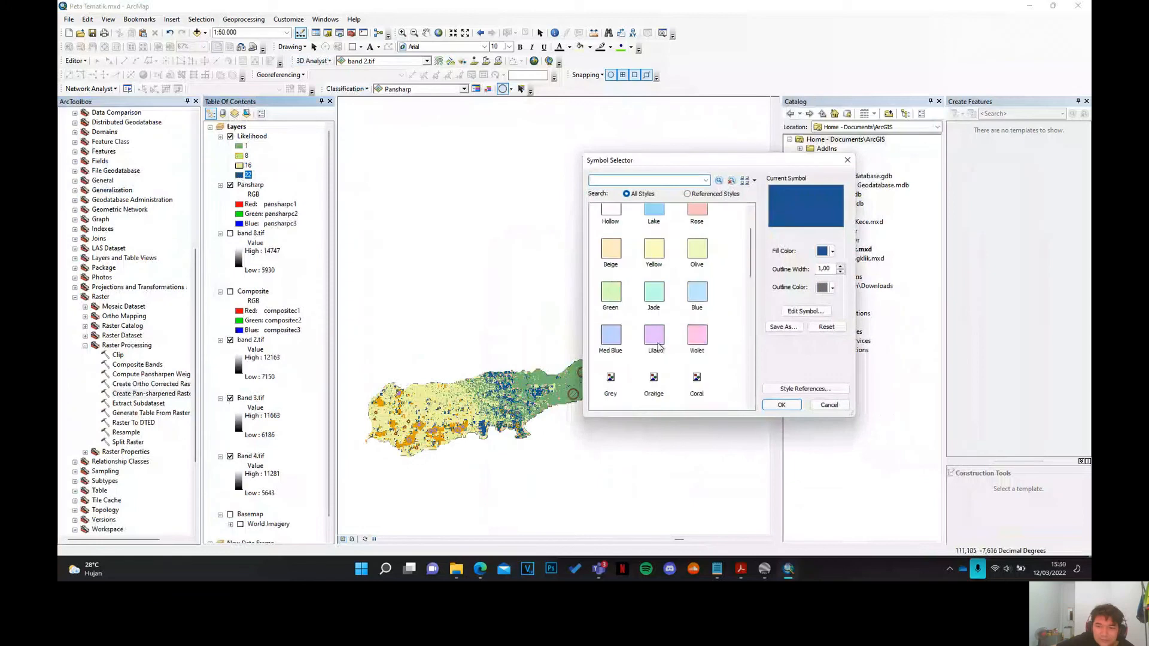
pyautogui.scroll(-1, 688, 362)
pyautogui.click(693, 350)
pyautogui.click(782, 405)
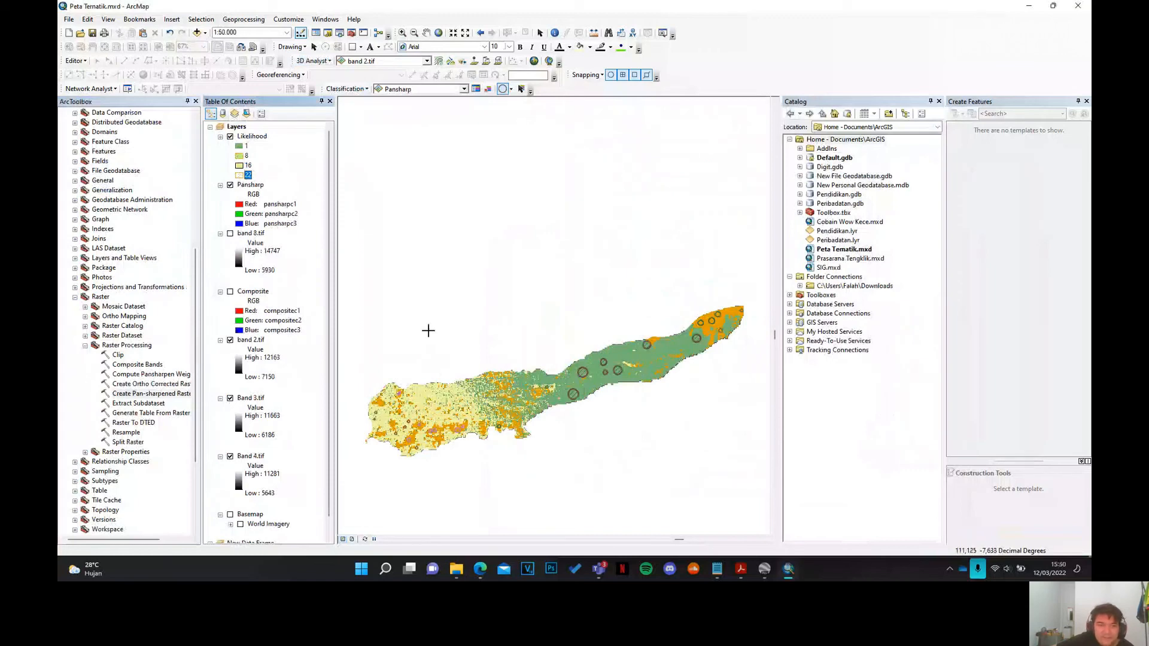
# - Clear all training samples from the map display
pyautogui.scroll(-1, 419, 328)
pyautogui.scroll(1, 409, 280)
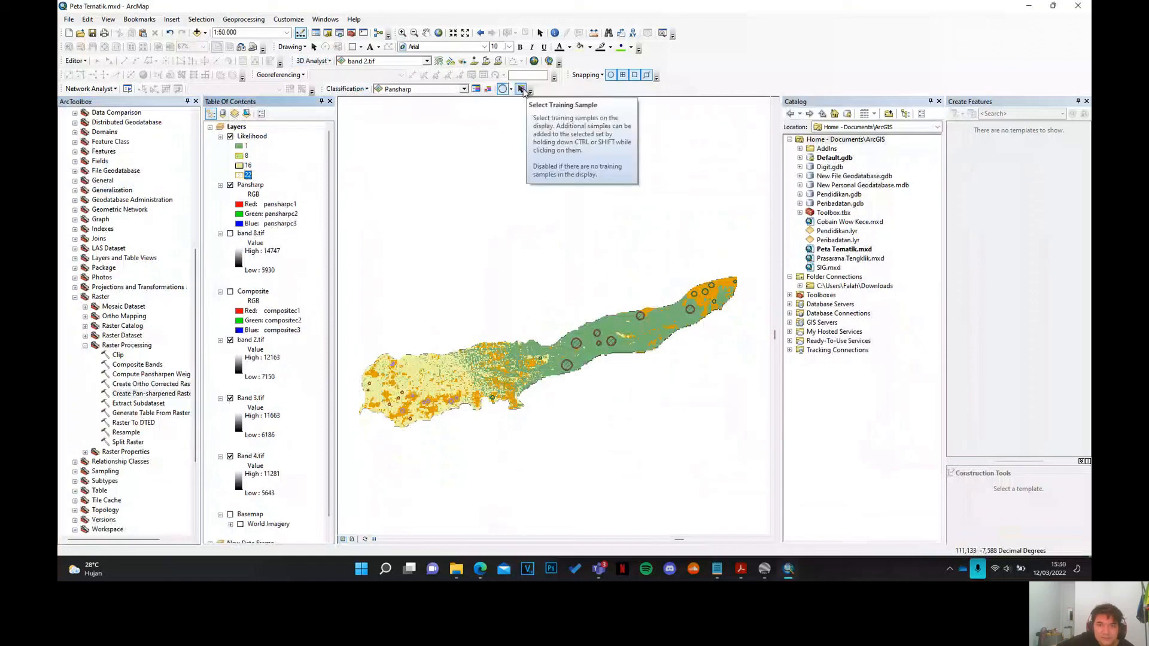
pyautogui.click(488, 90)
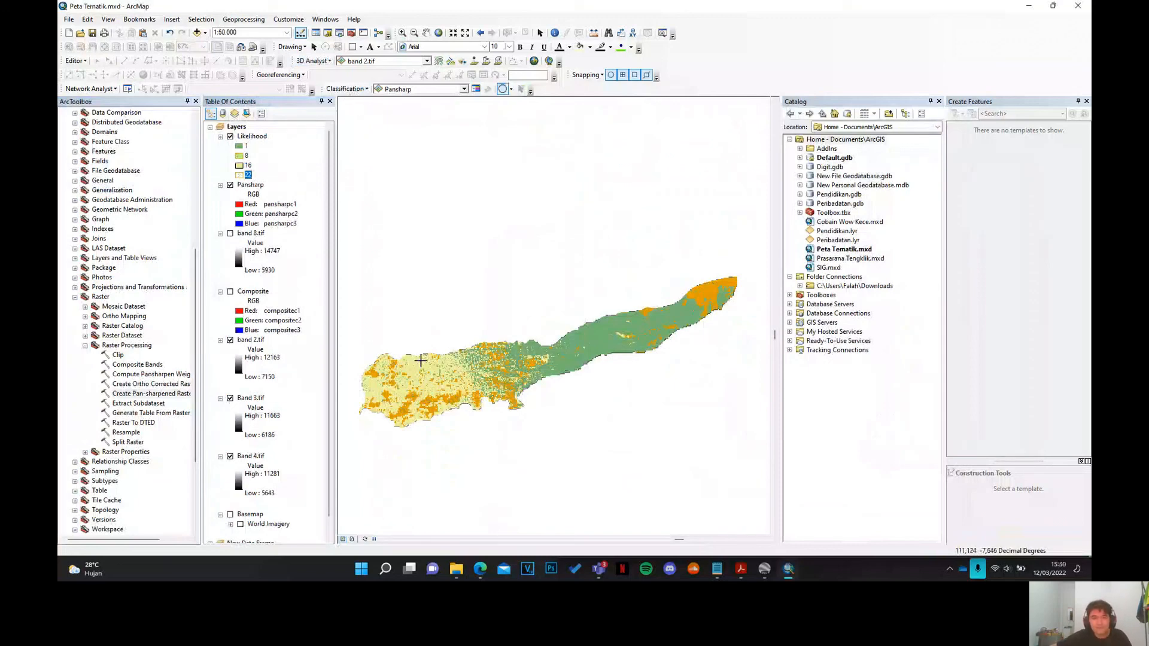
# - Show the page layout and hide the band 2, Band 3, Band 4 and Pansharp layers, keeping only Likelihood displayed
pyautogui.click(352, 540)
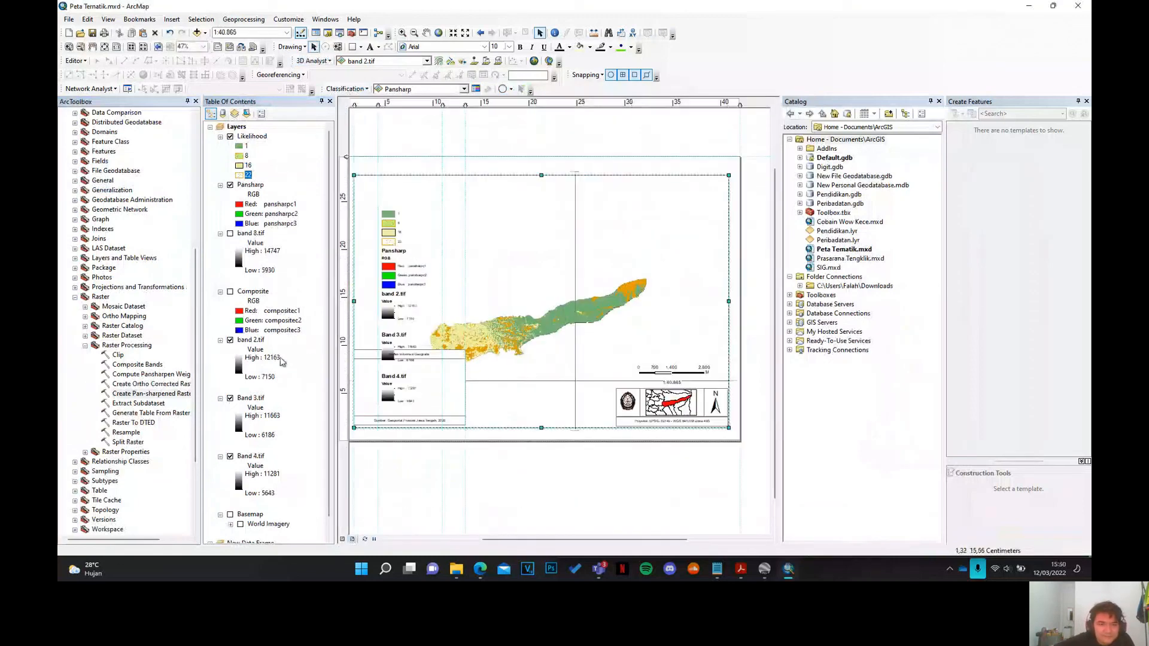
pyautogui.click(229, 340)
pyautogui.click(229, 398)
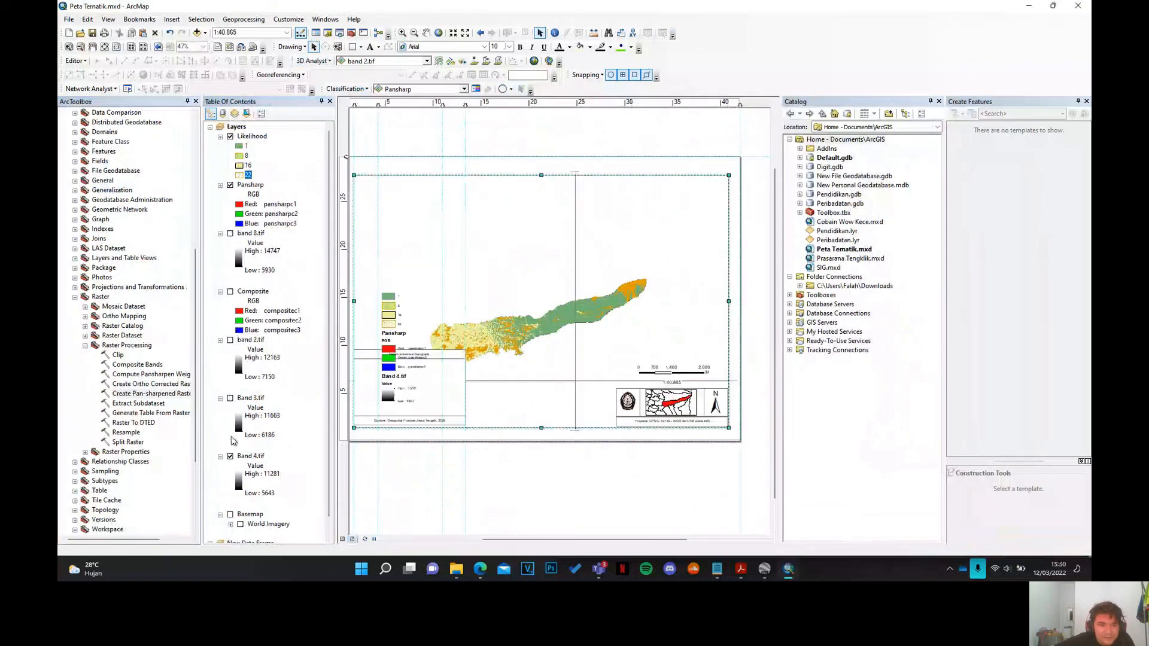
pyautogui.click(229, 456)
pyautogui.scroll(-1, 240, 435)
pyautogui.scroll(1, 273, 366)
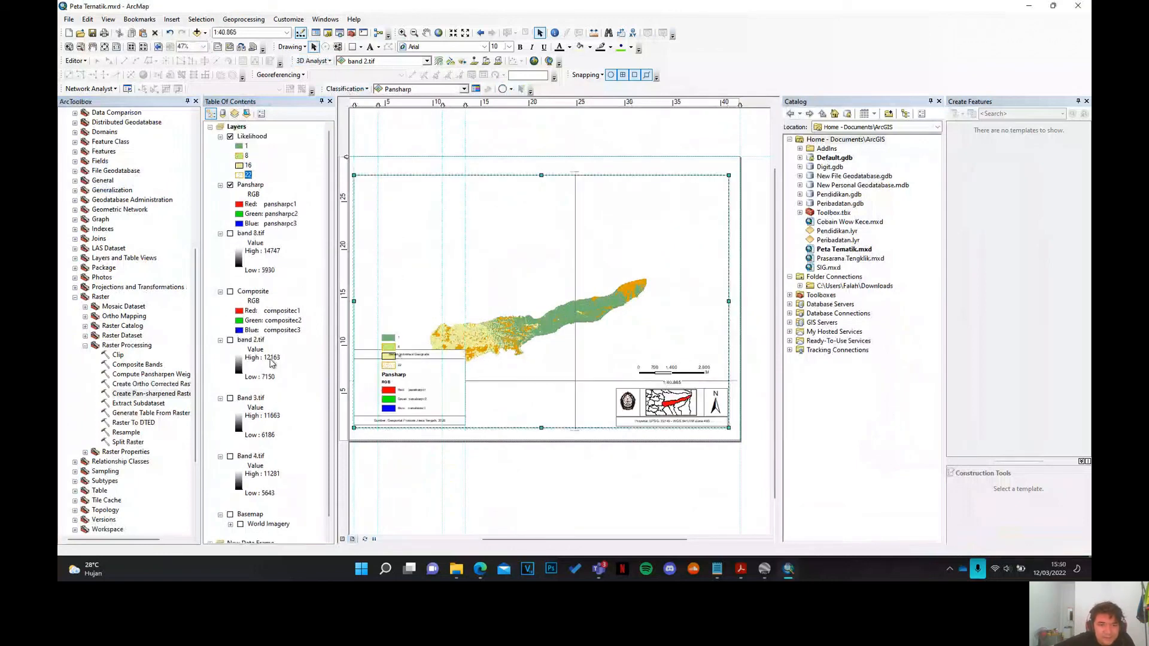
pyautogui.click(230, 185)
pyautogui.click(252, 136)
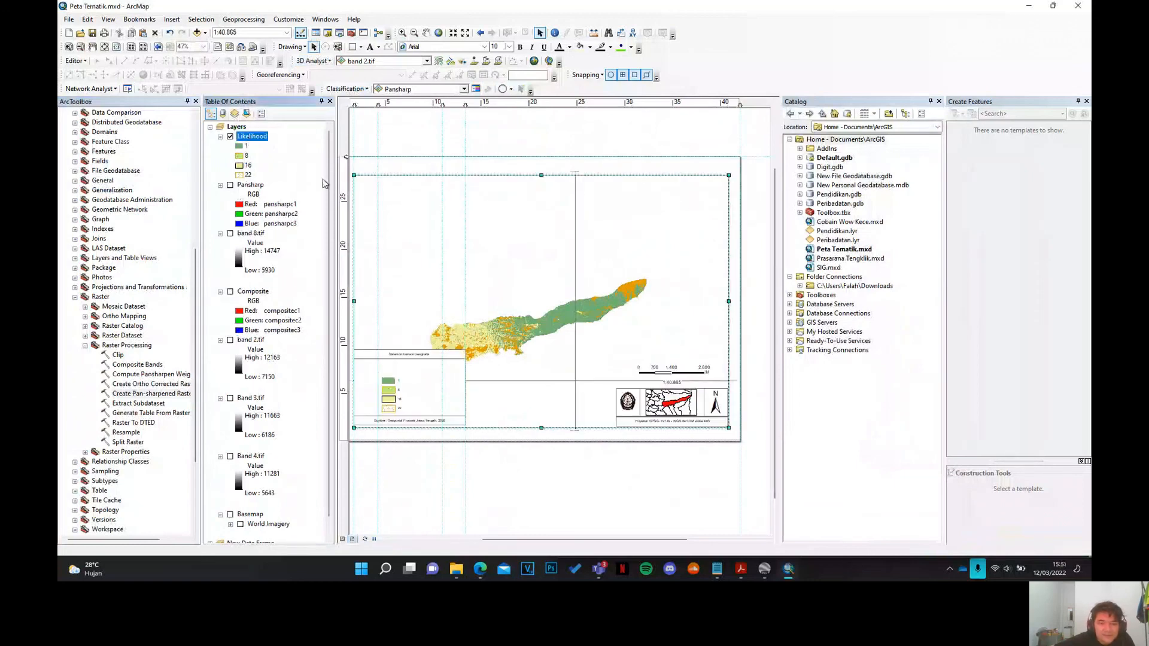
# - Set the scale of the layout's main map frame to 1:30.000
pyautogui.click(524, 320)
pyautogui.click(524, 320)
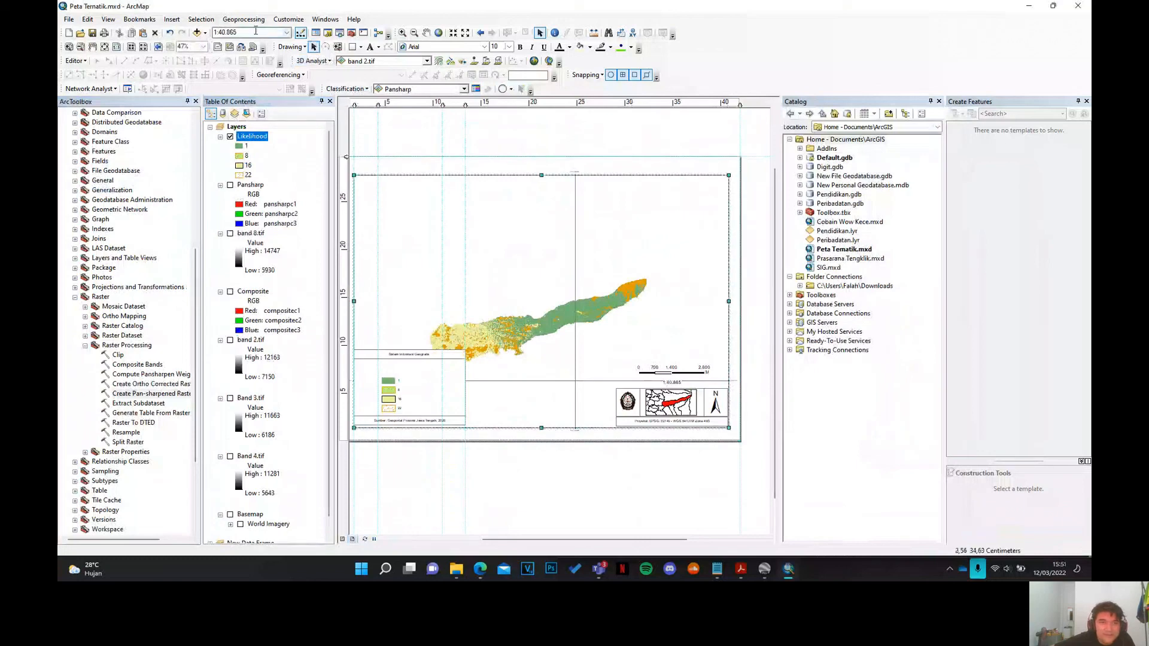
pyautogui.moveTo(244, 34); pyautogui.dragTo(221, 33)
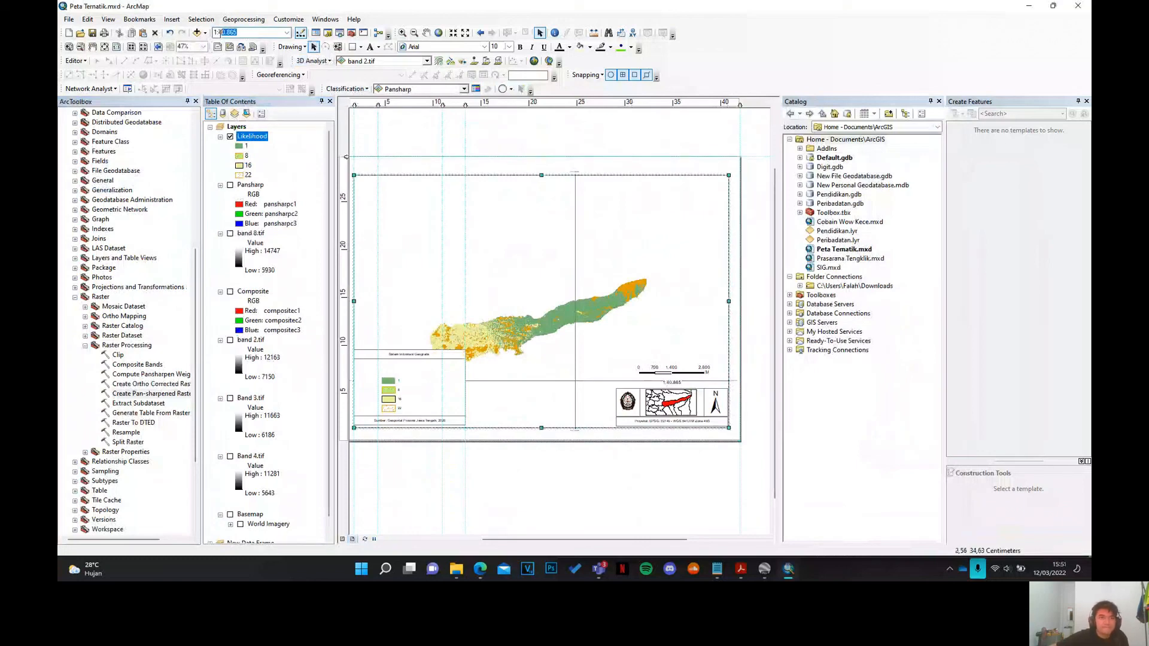
pyautogui.write('30.')
pyautogui.write('0000')
pyautogui.press('Return')
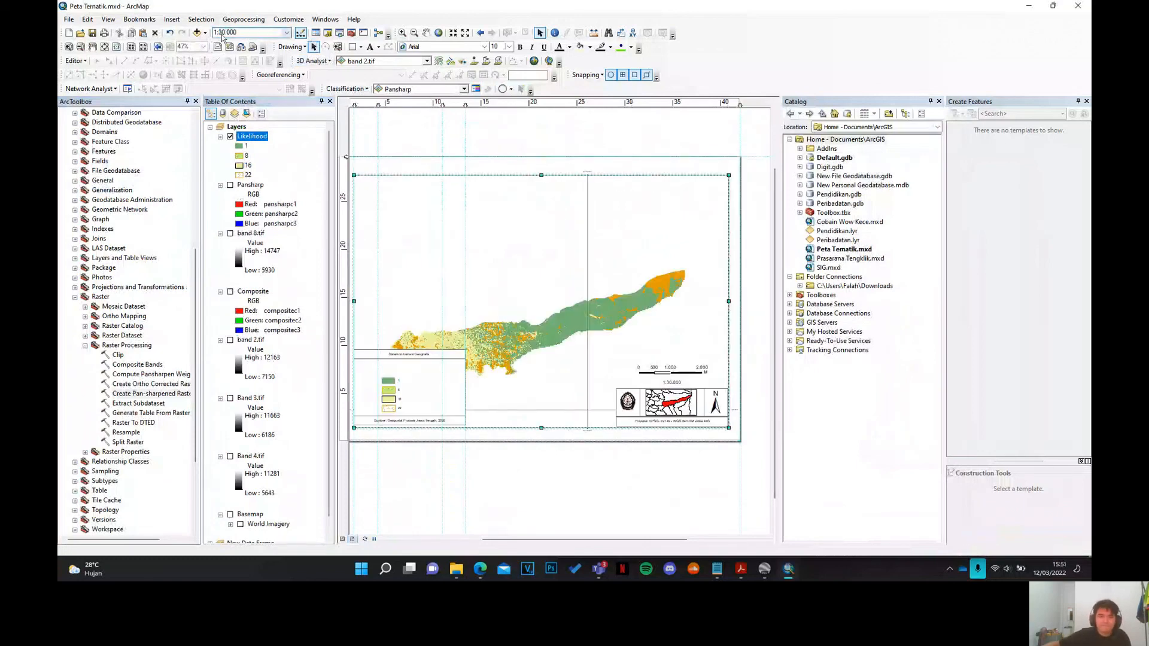
# - Pan the map within its layout frame so the whole classified area sits clear above the legend box
pyautogui.click(426, 33)
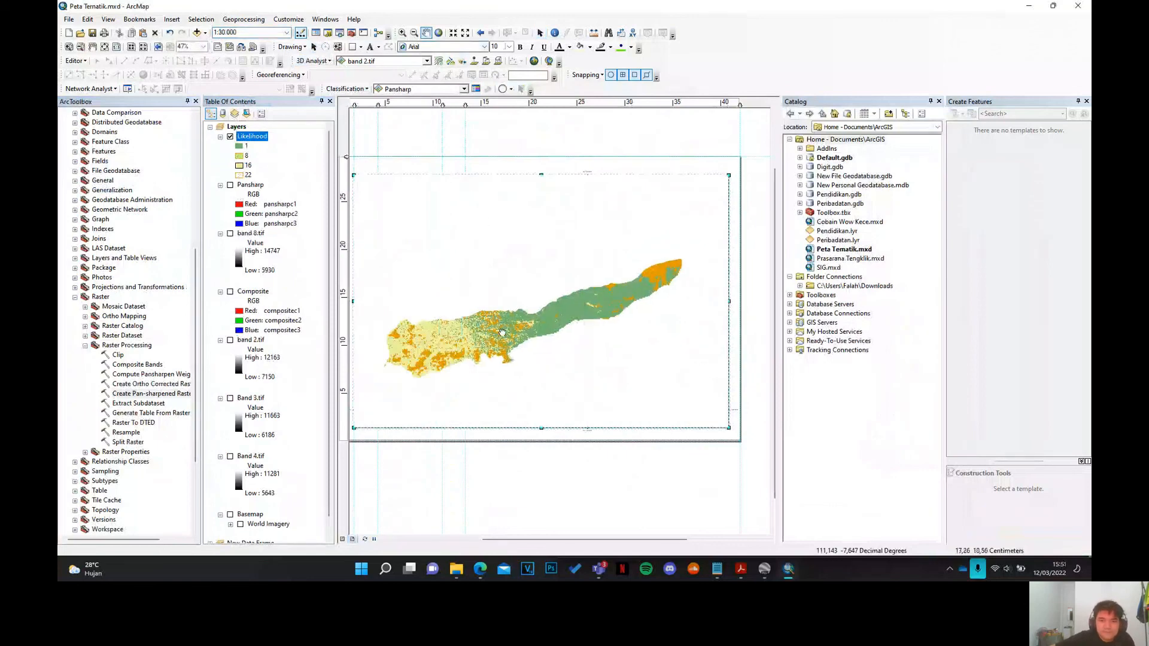
pyautogui.moveTo(508, 323); pyautogui.dragTo(508, 291)
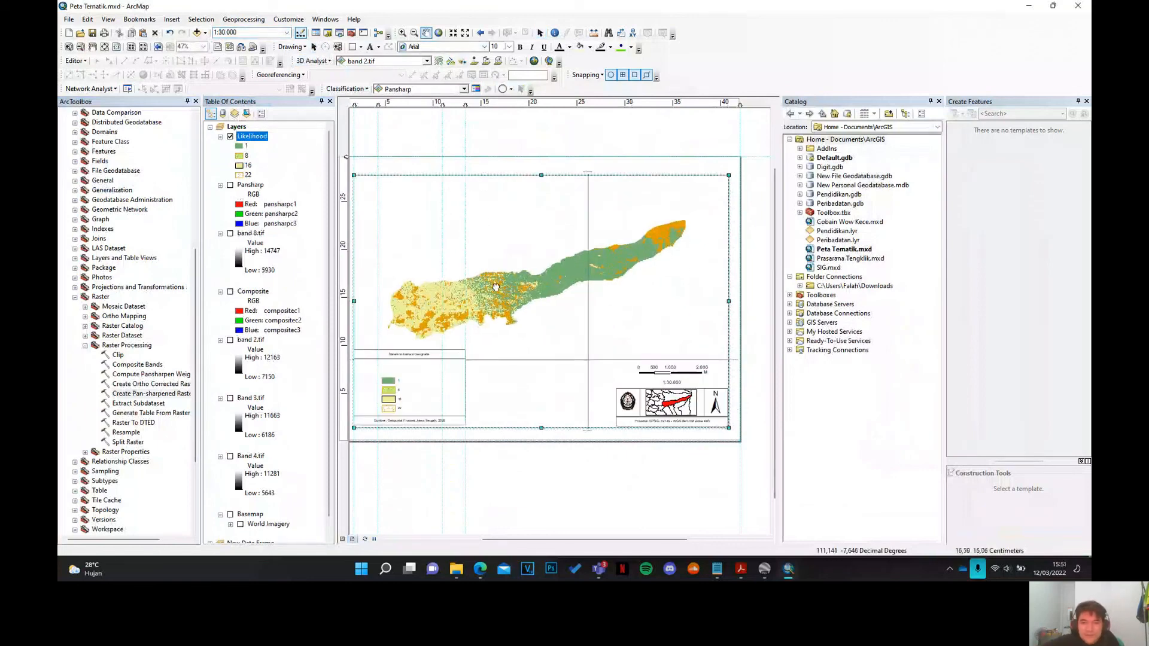
pyautogui.moveTo(504, 287); pyautogui.dragTo(501, 281)
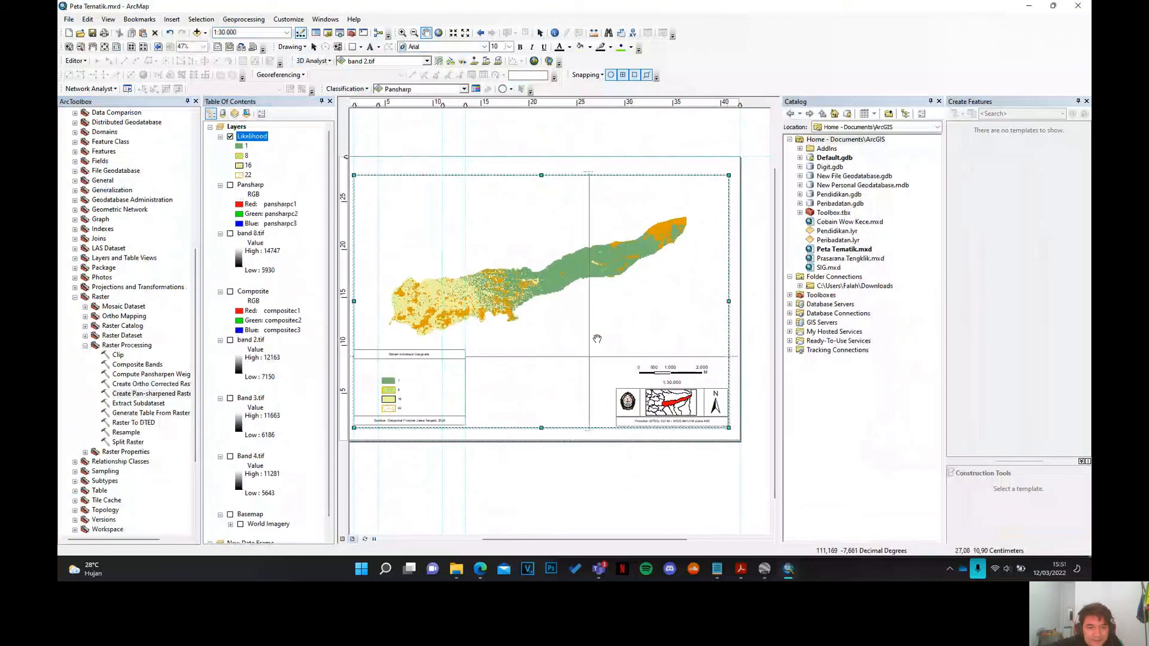
pyautogui.moveTo(533, 341); pyautogui.dragTo(535, 339)
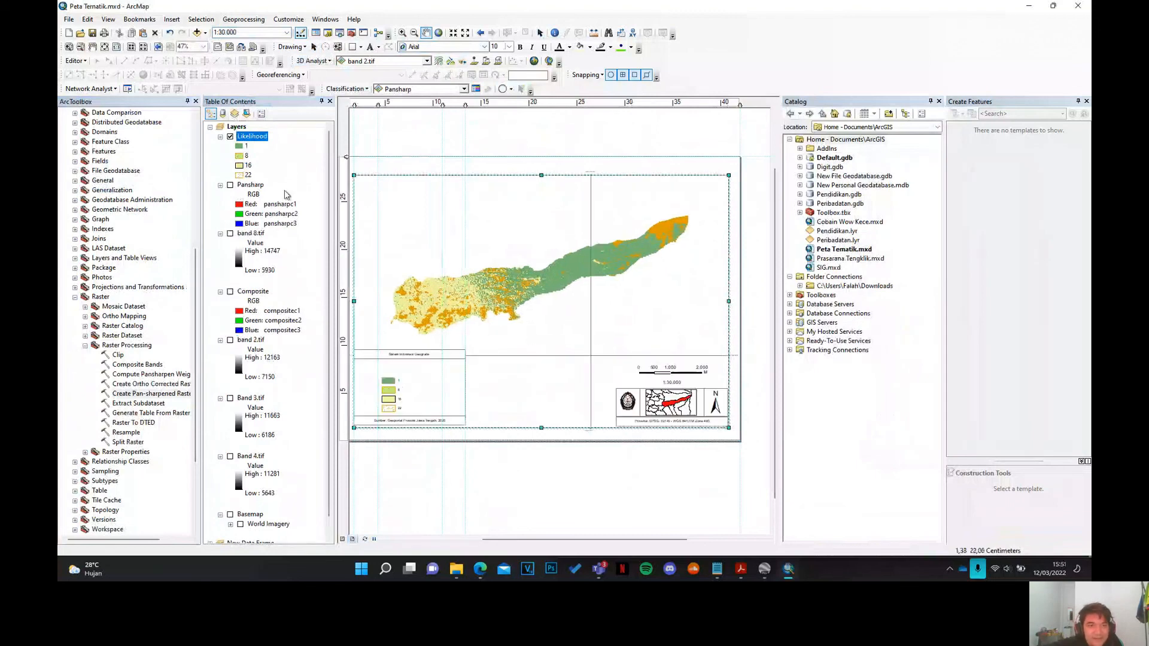
pyautogui.click(251, 148)
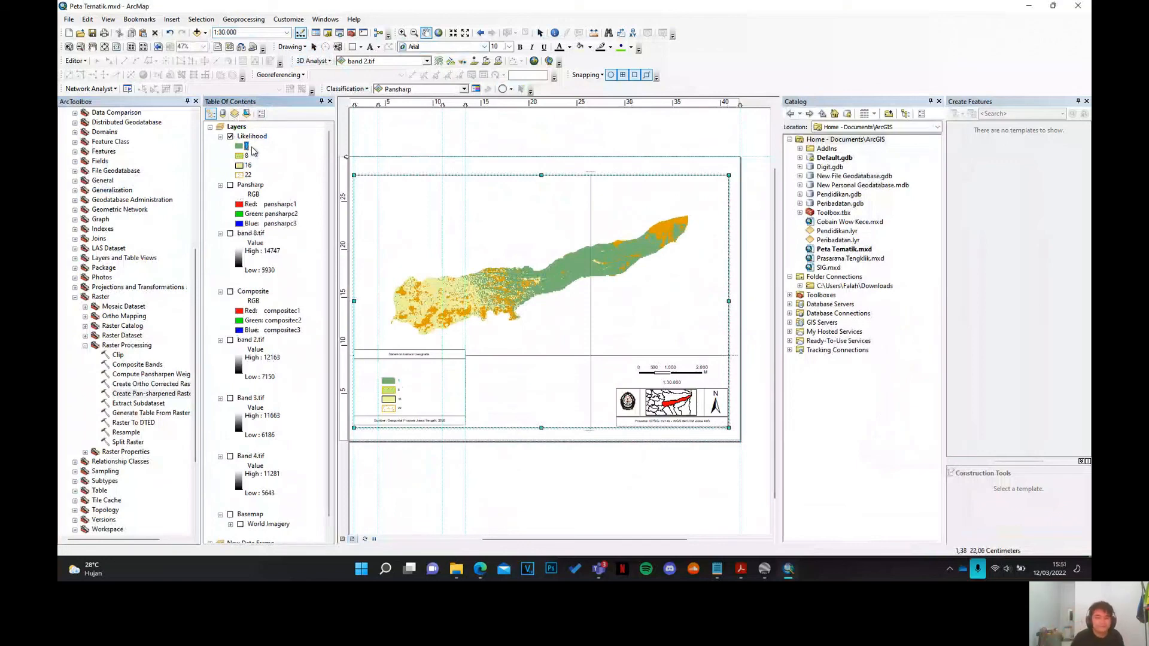
pyautogui.press('Down')
pyautogui.press('Down')
pyautogui.press('Down')
pyautogui.press('Down')
pyautogui.press('Down')
pyautogui.press('Down')
pyautogui.press('Down')
pyautogui.press('Down')
pyautogui.press('Down')
pyautogui.press('Down')
pyautogui.press('Down')
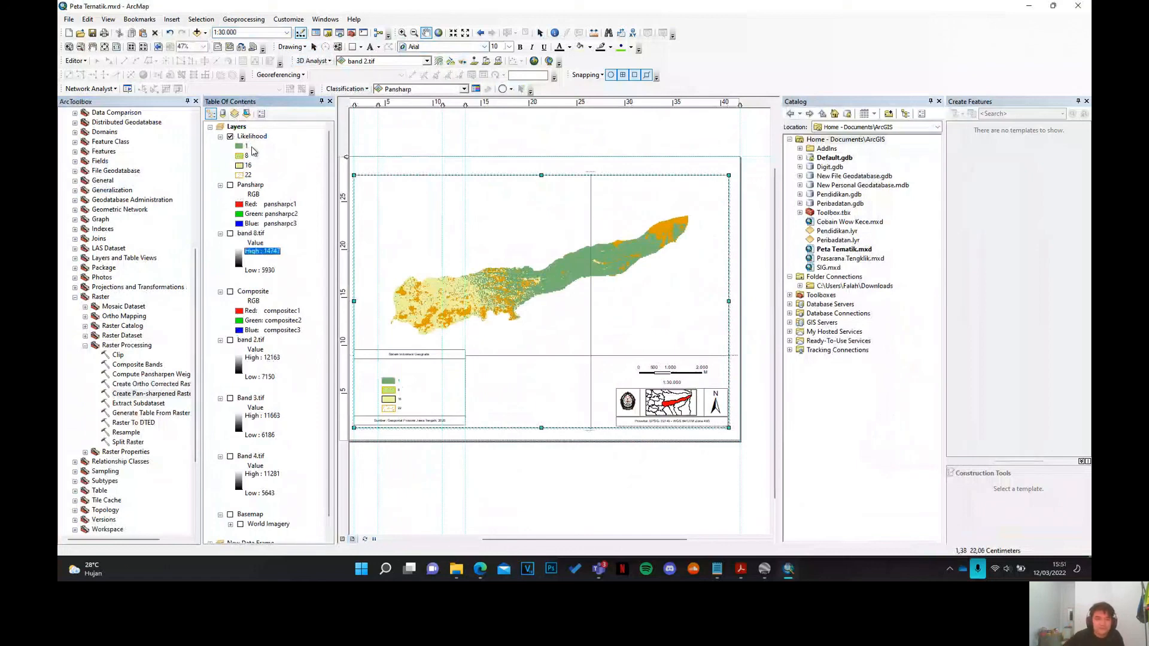
pyautogui.click(252, 149)
pyautogui.click(252, 136)
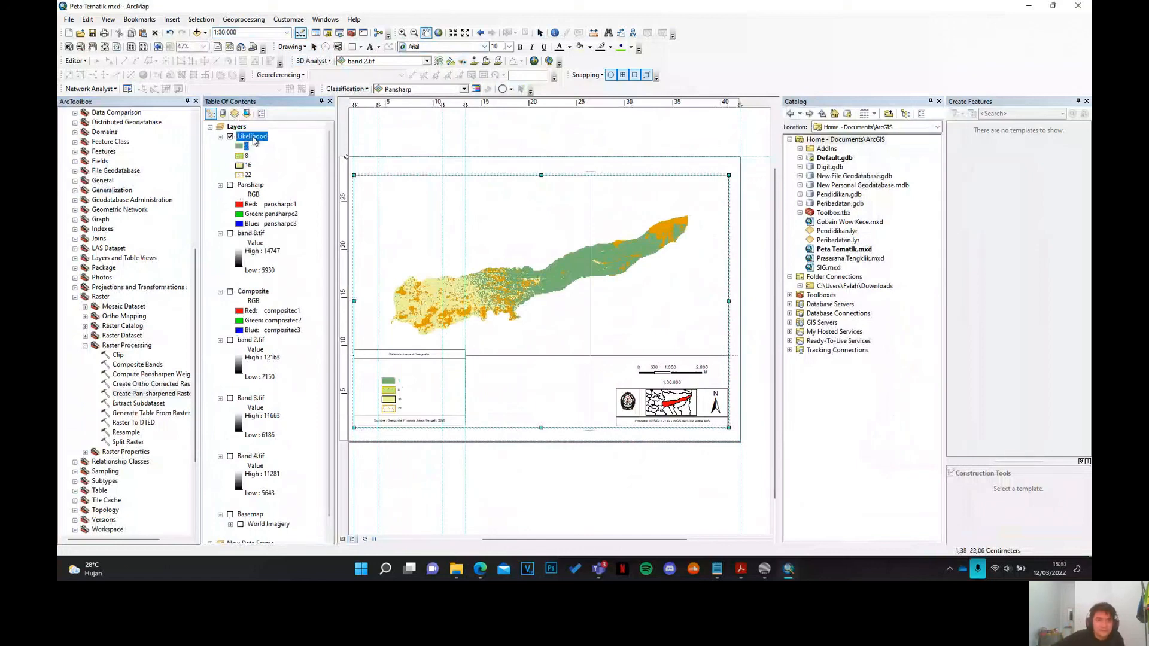
pyautogui.rightClick(252, 136)
pyautogui.click(289, 294)
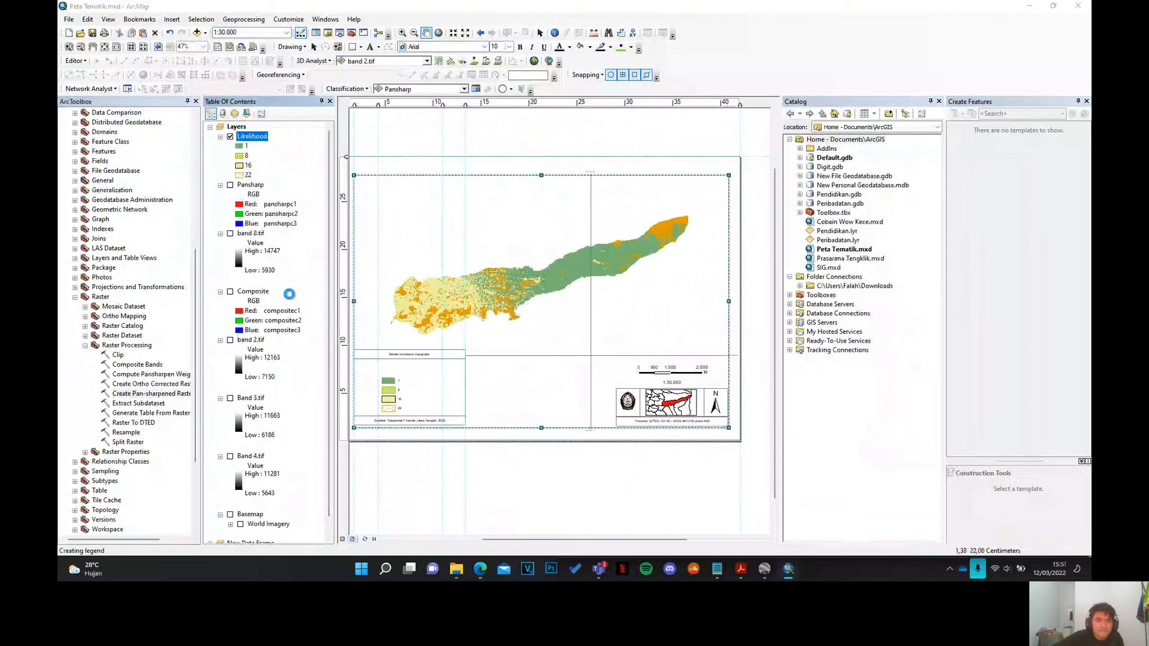
pyautogui.click(422, 161)
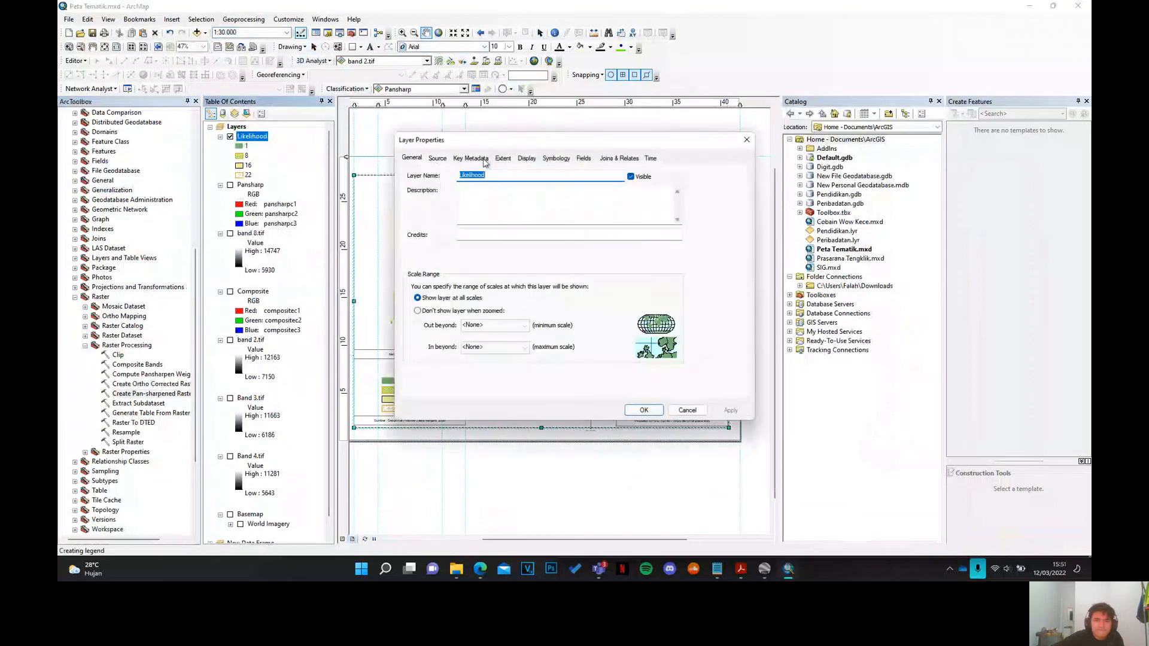
pyautogui.click(501, 159)
pyautogui.click(525, 159)
pyautogui.click(556, 158)
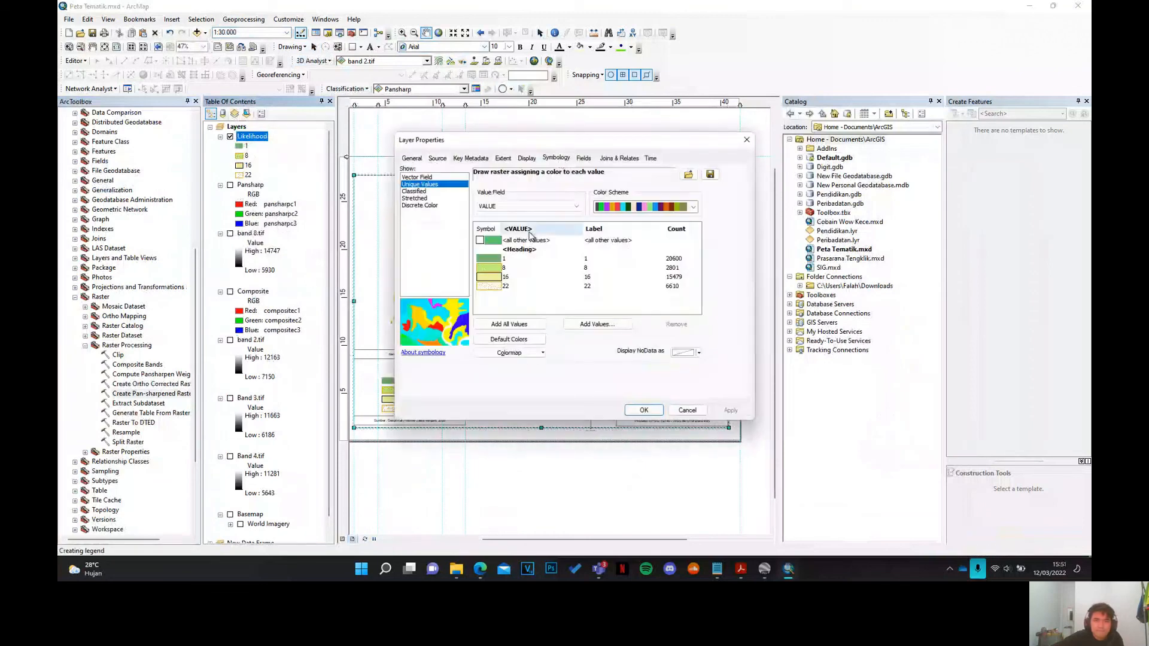
pyautogui.click(514, 260)
pyautogui.rightClick(514, 262)
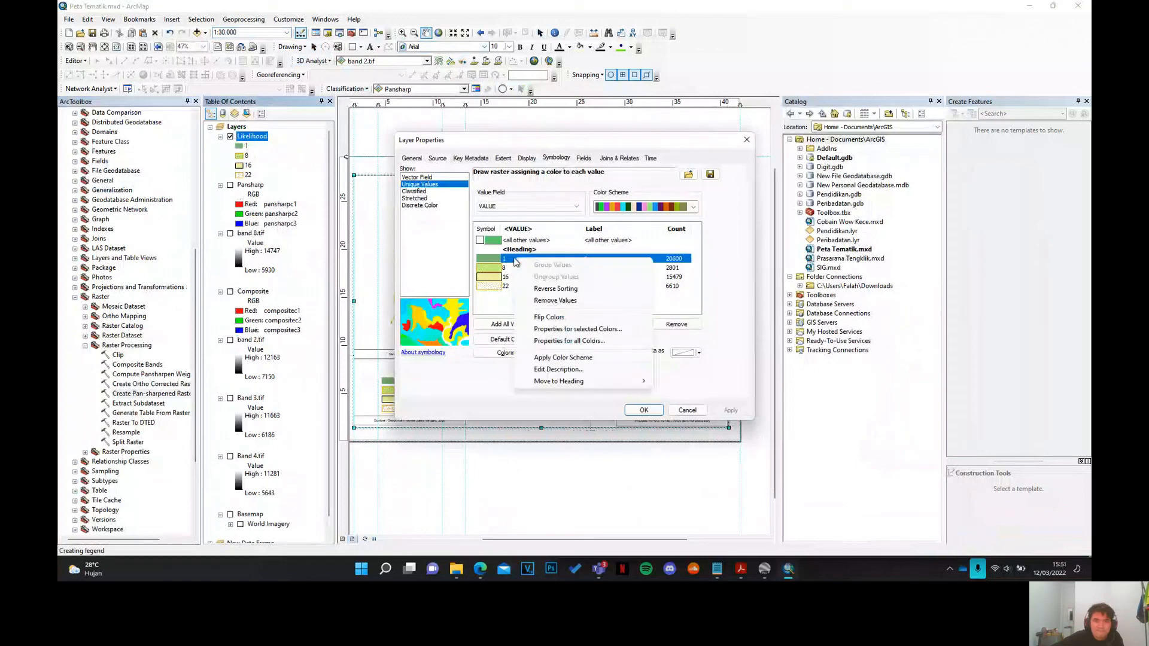
pyautogui.click(492, 313)
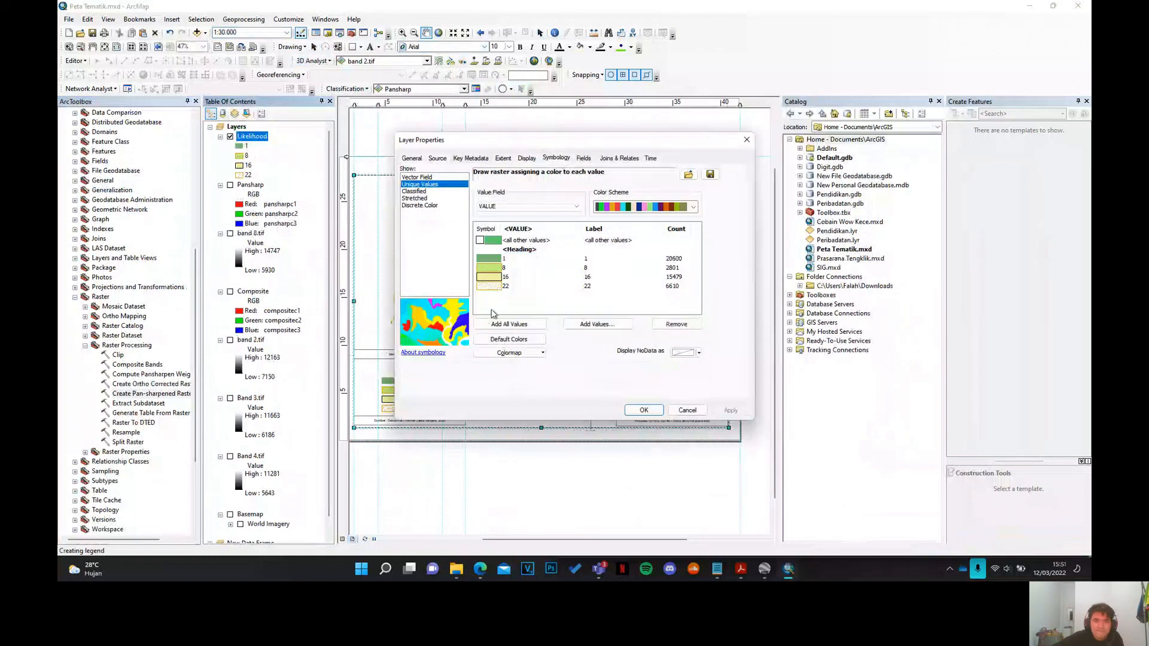
pyautogui.scroll(-1, 643, 206)
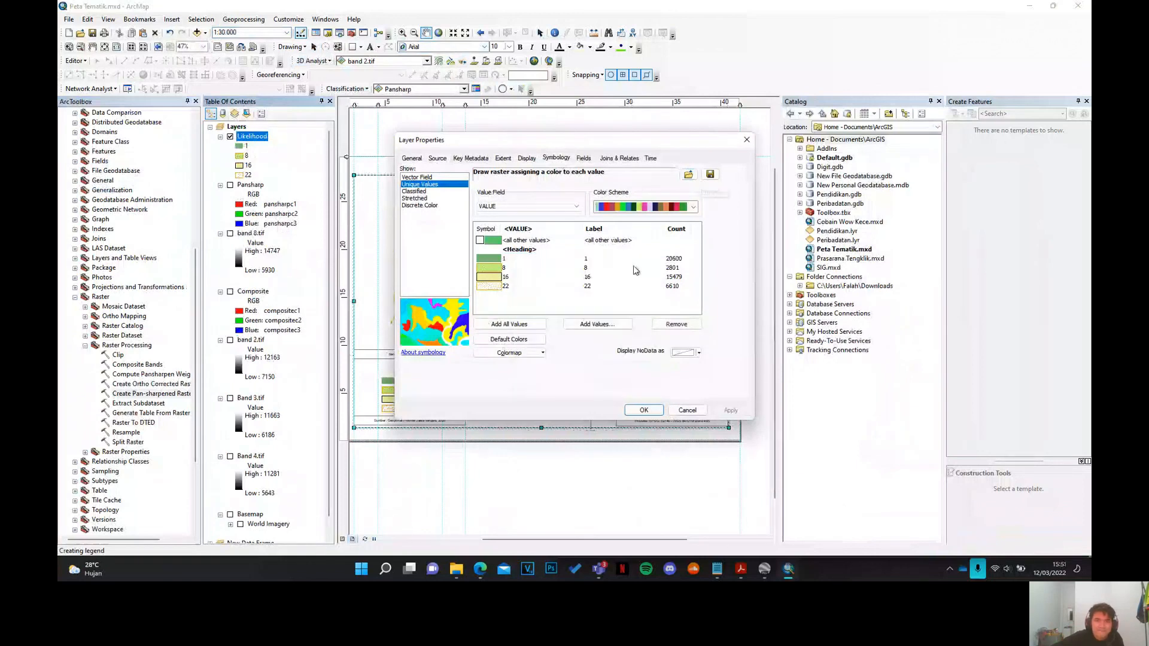
pyautogui.click(746, 140)
# - Label class 1 of the Likelihood layer as Hutan and class 8 as Tegalan
pyautogui.click(261, 149)
pyautogui.click(260, 149)
pyautogui.write('Hutan')
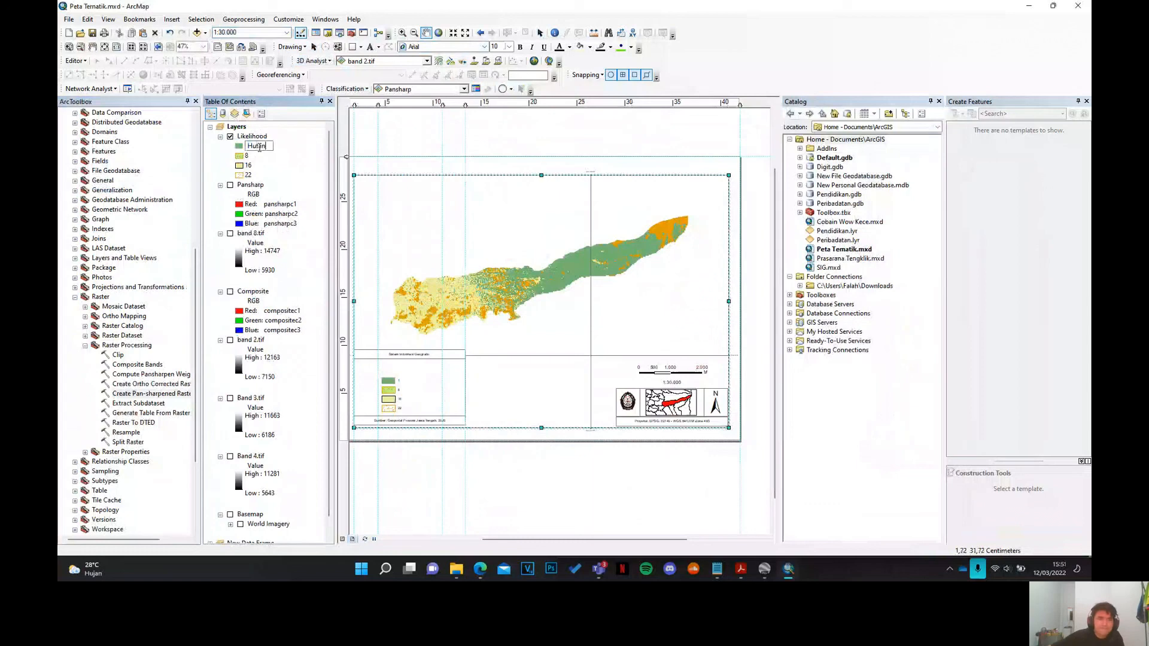
pyautogui.press('Return')
pyautogui.click(247, 156)
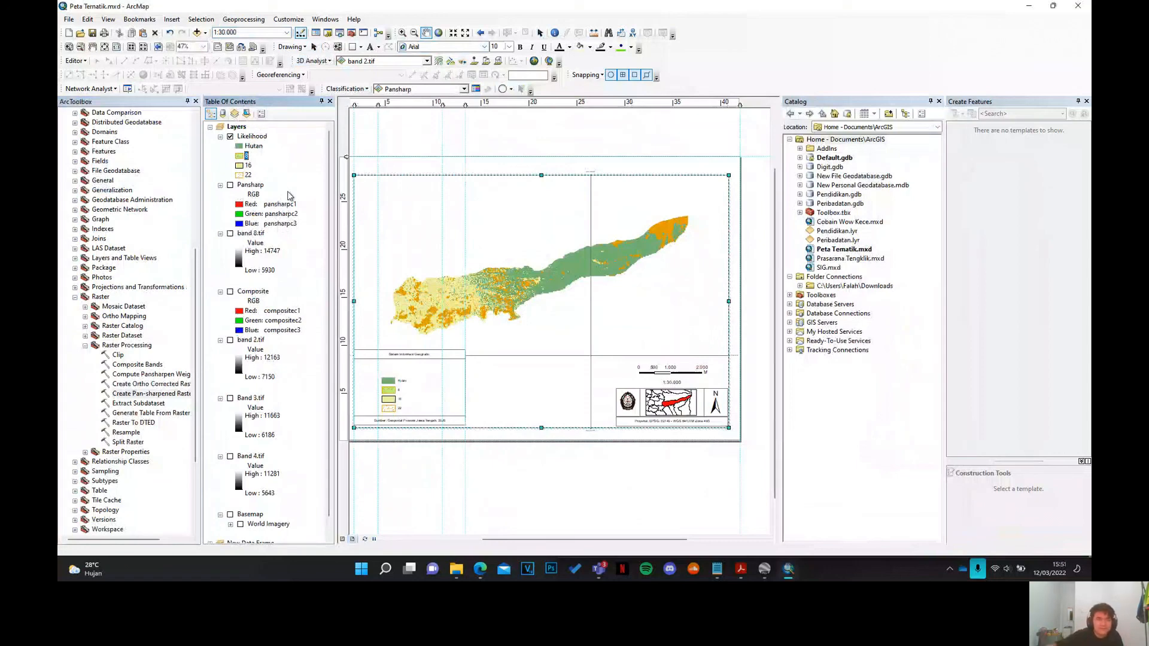
pyautogui.press('F2')
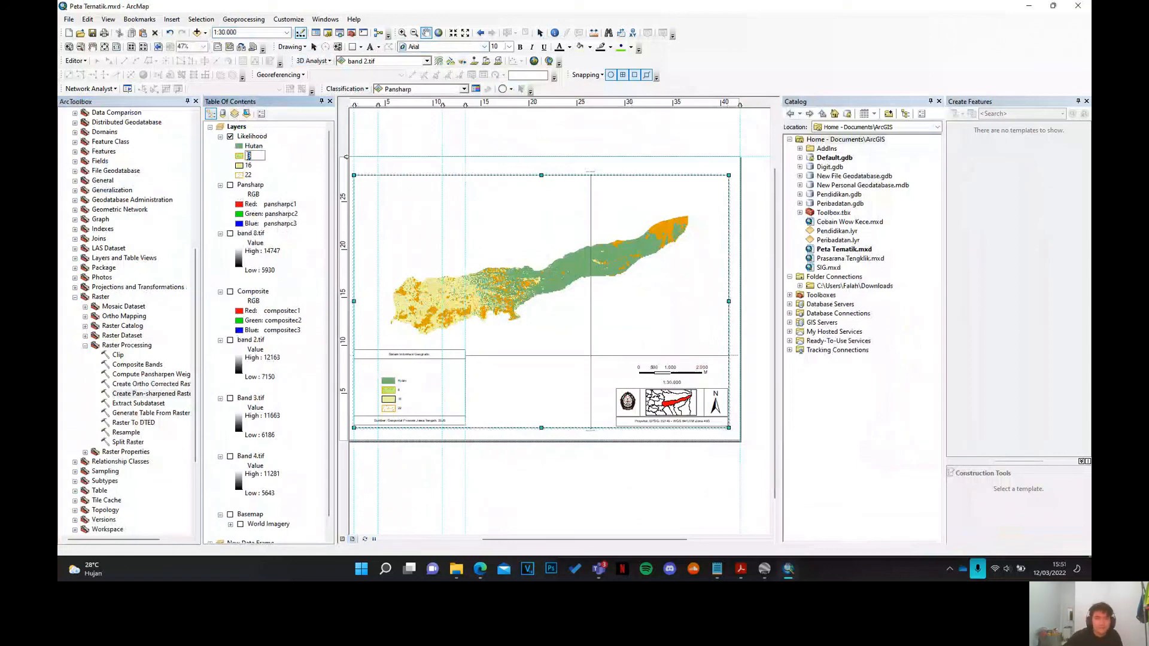
# - Label class 16 of the Likelihood layer as Permukiman and class 22 as Sawah
pyautogui.click(249, 166)
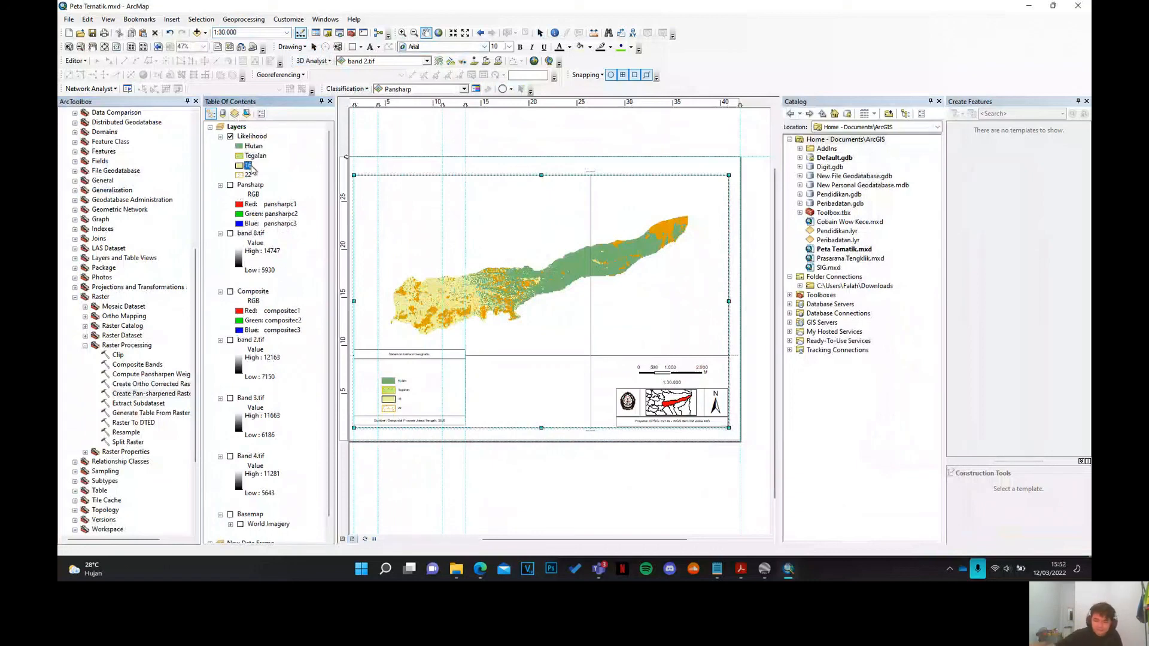
pyautogui.write('Permukiman')
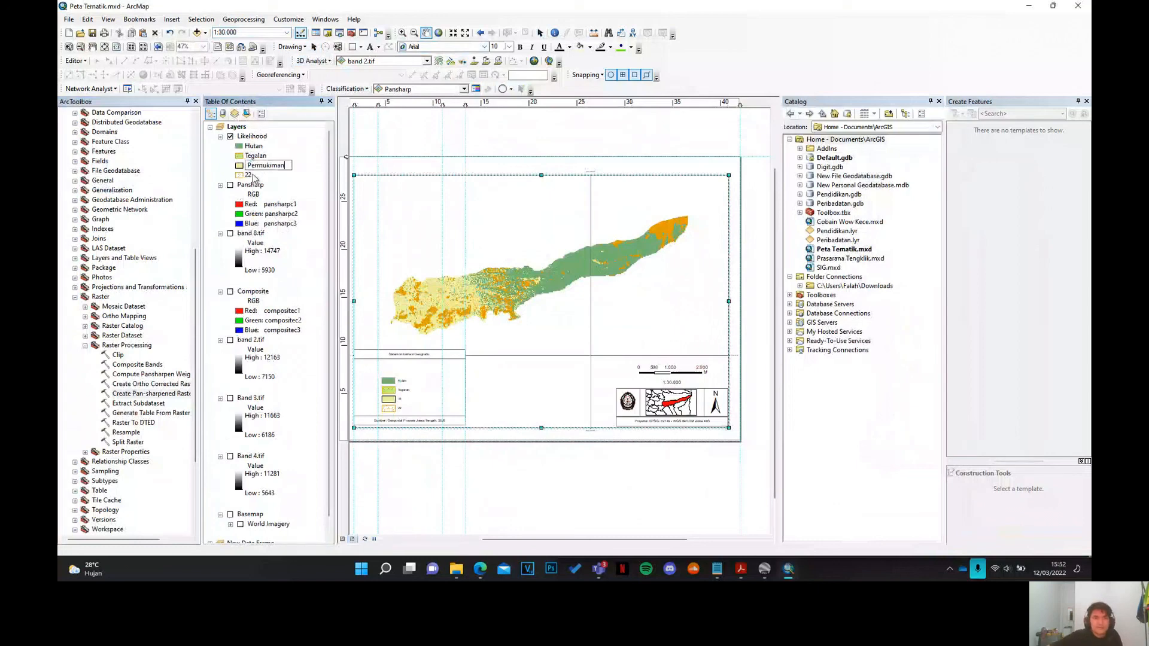
pyautogui.press('Return')
pyautogui.click(248, 175)
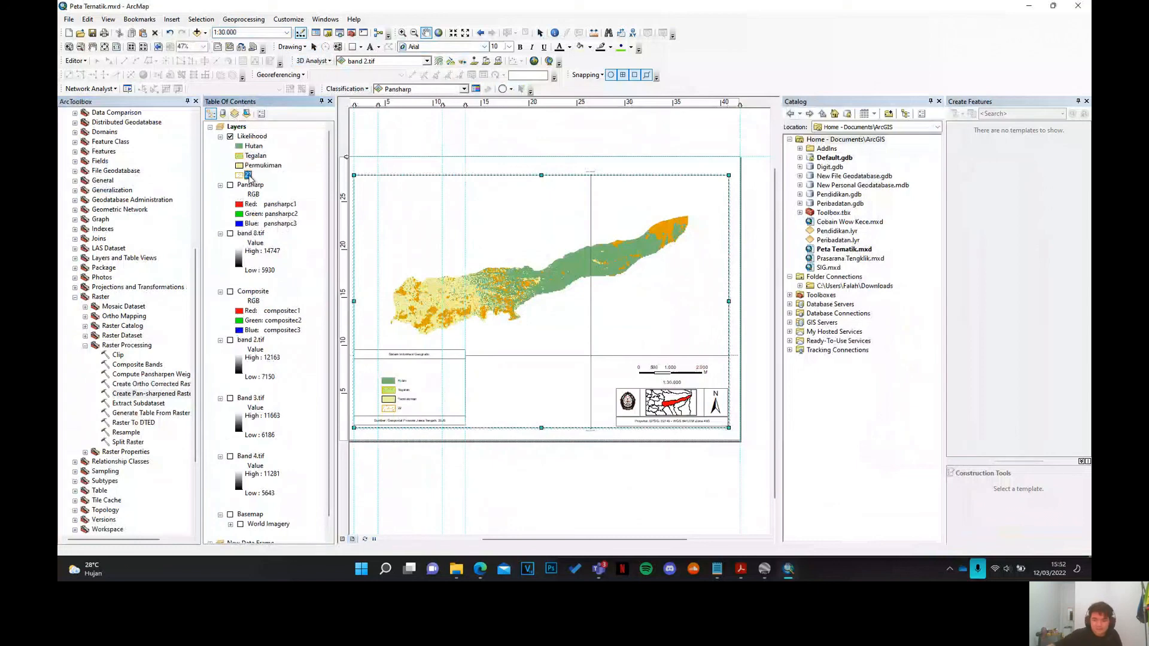
pyautogui.click(248, 175)
pyautogui.write('Sawah')
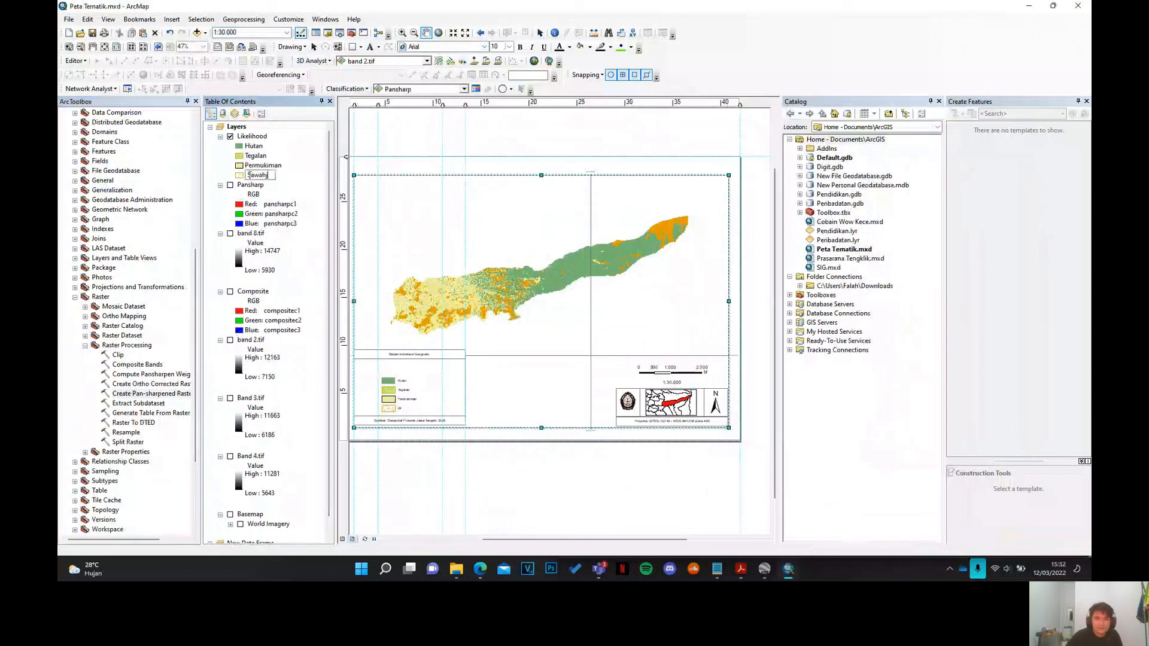
# - Rename the Likelihood layer as Tutupan Lahan
pyautogui.click(259, 137)
pyautogui.rightClick(259, 137)
pyautogui.click(259, 138)
pyautogui.click(258, 138)
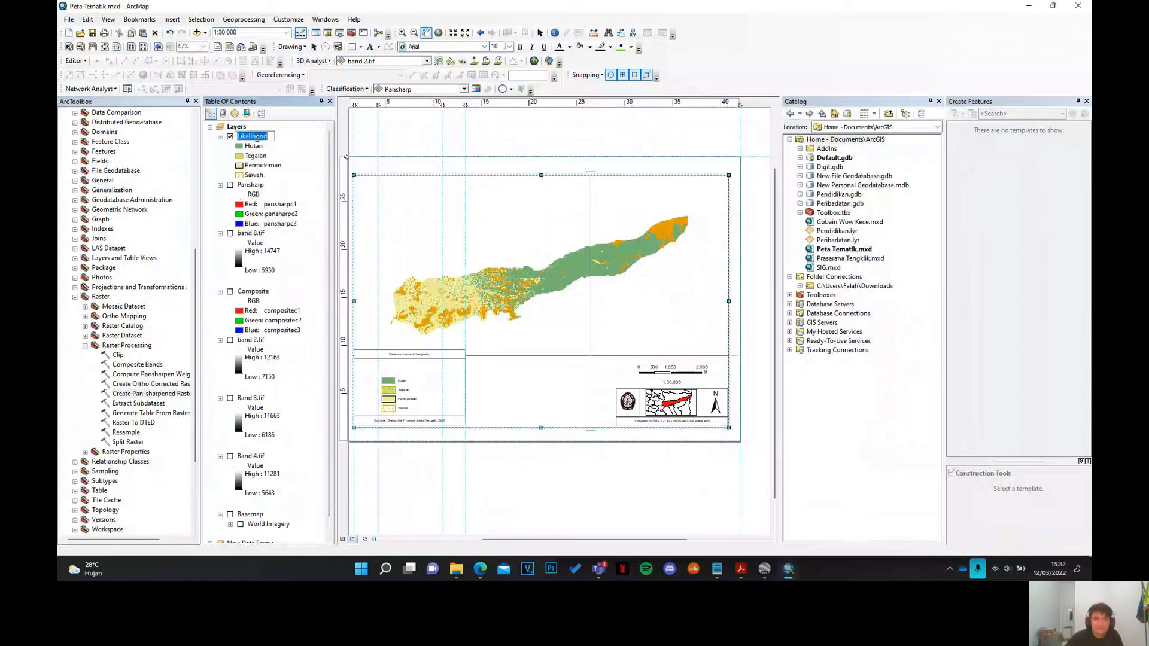
pyautogui.write('Klasifi')
pyautogui.doubleClick(257, 137)
pyautogui.write('Tutupa')
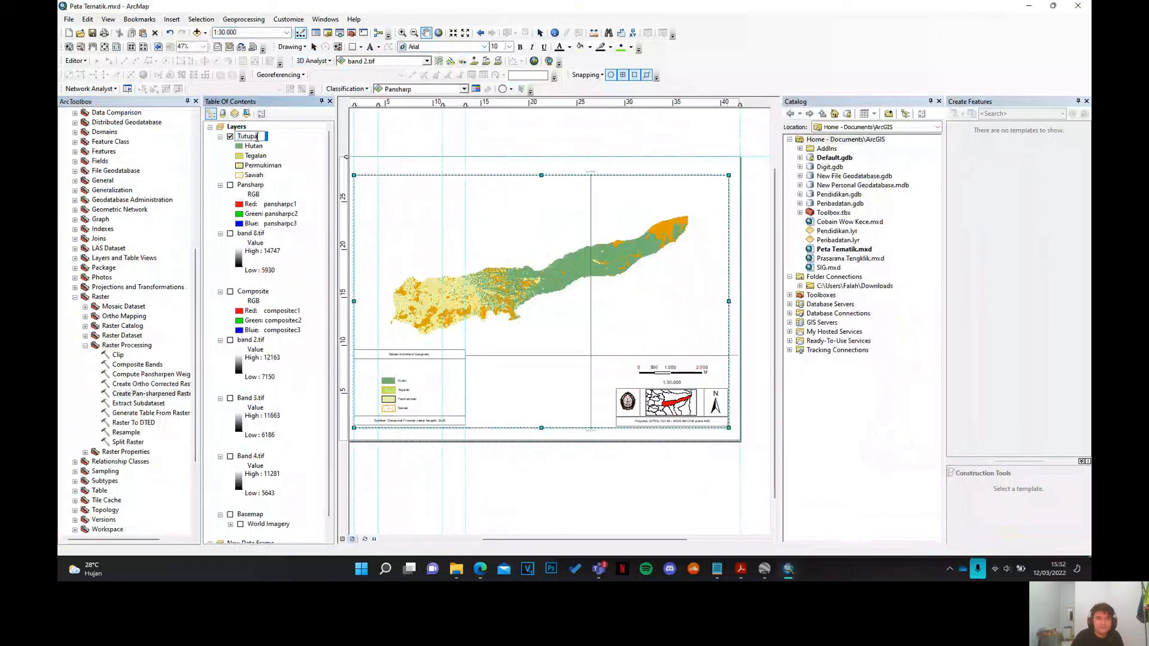
pyautogui.write('n Lahn')
pyautogui.press('Return')
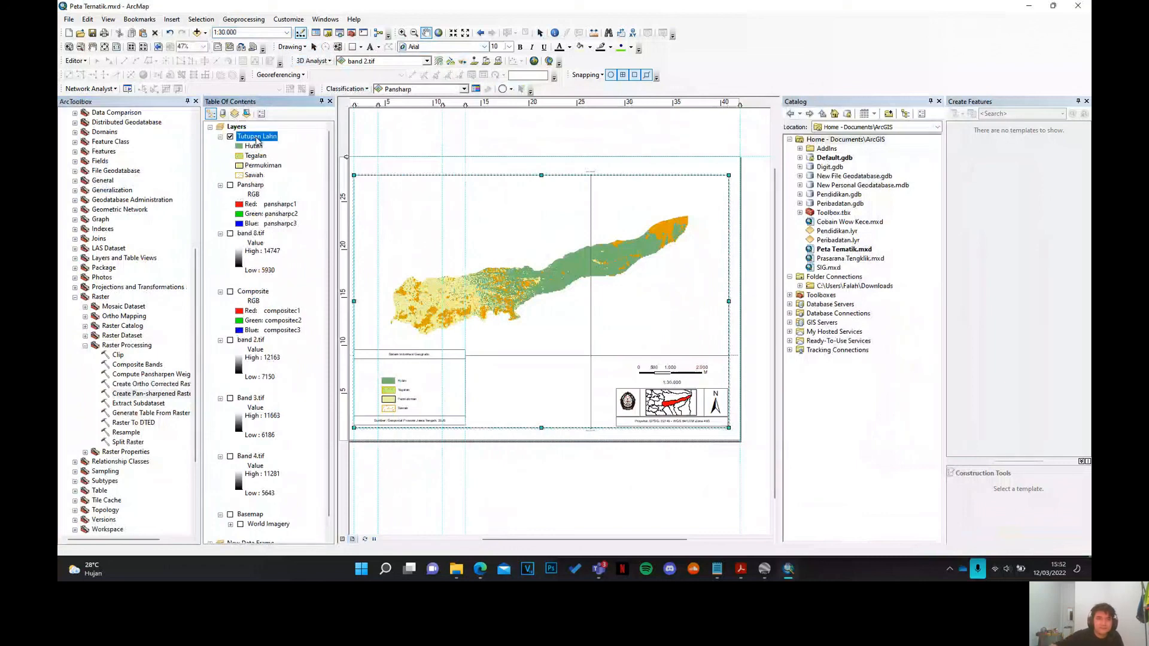
pyautogui.rightClick(257, 140)
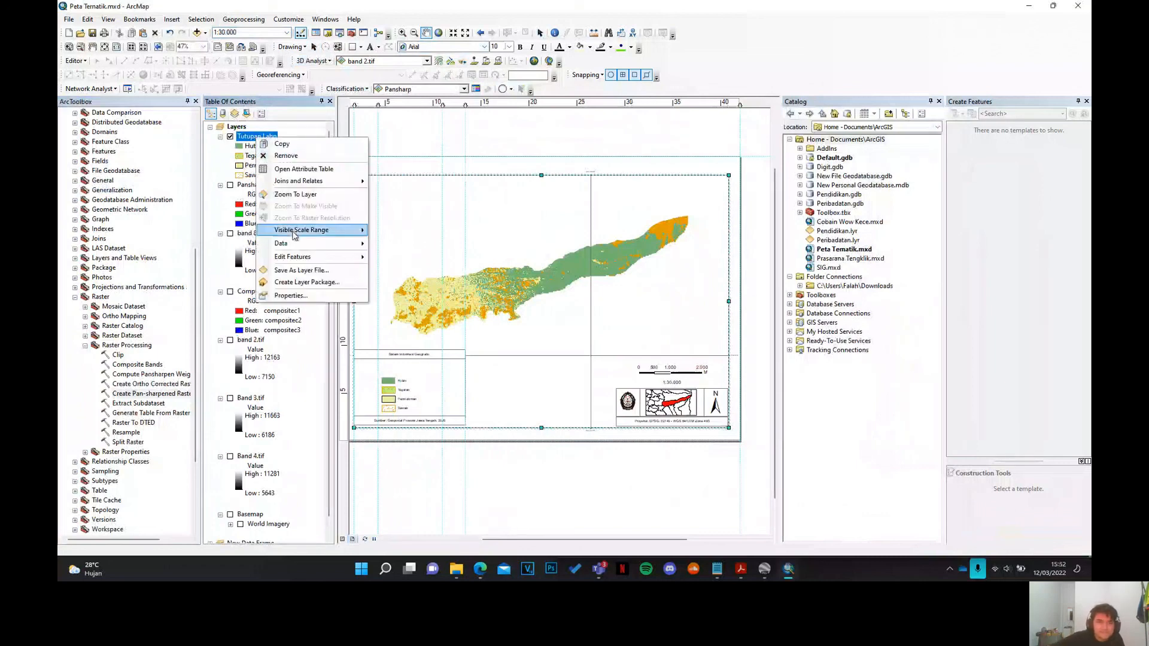
pyautogui.click(257, 136)
pyautogui.press('End')
pyautogui.press('BackSpace')
pyautogui.write('a')
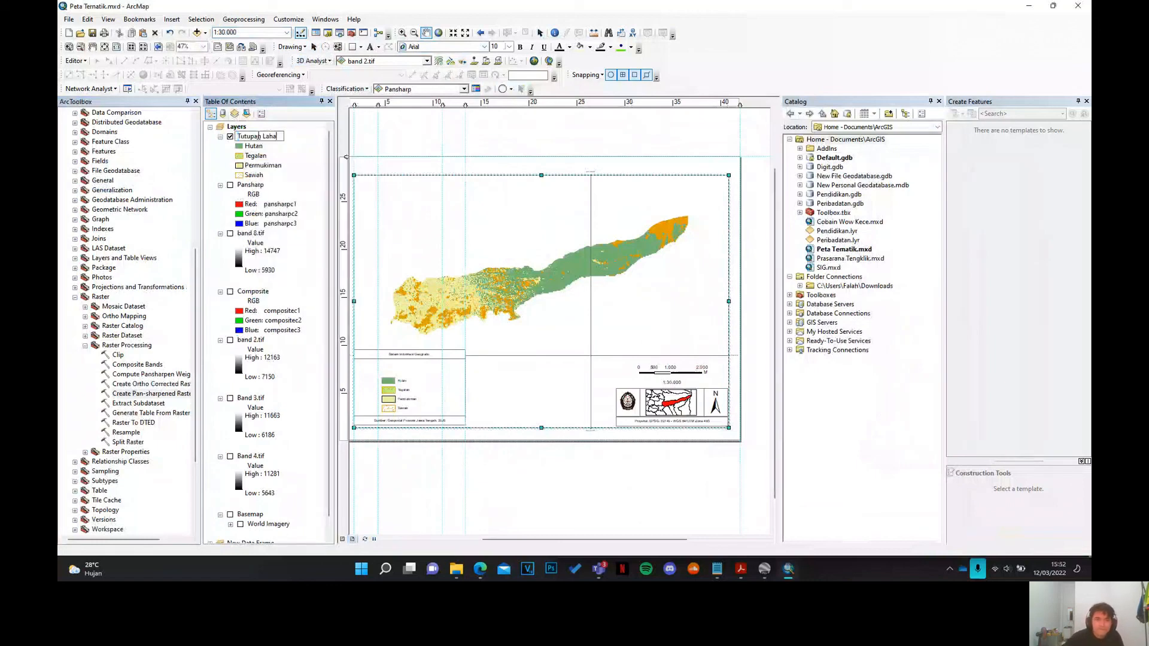
pyautogui.write('n')
pyautogui.press('Return')
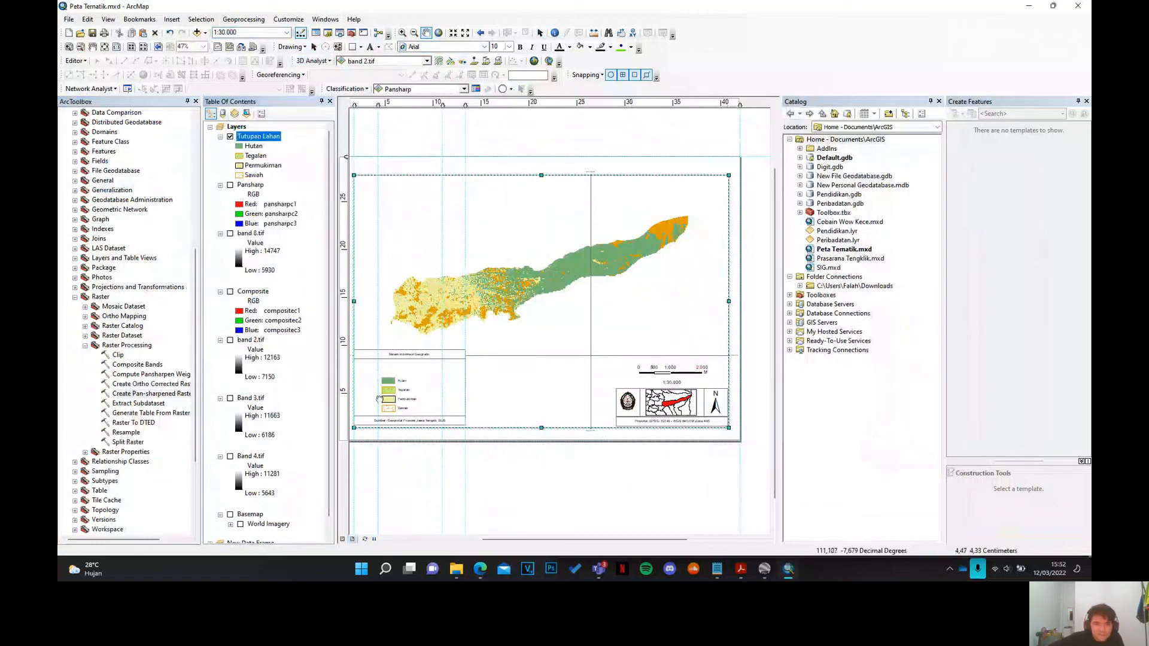
# - Show the title of the layout's legend and set its text to Tutupan Lahan
pyautogui.click(313, 47)
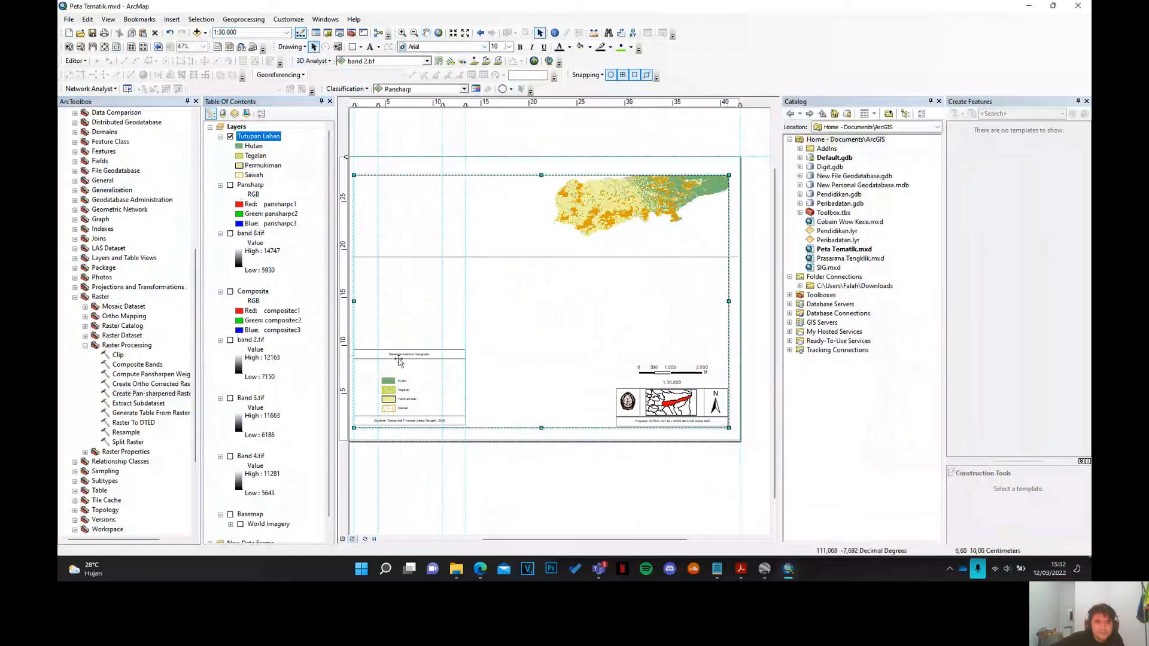
pyautogui.rightClick(386, 398)
pyautogui.click(404, 382)
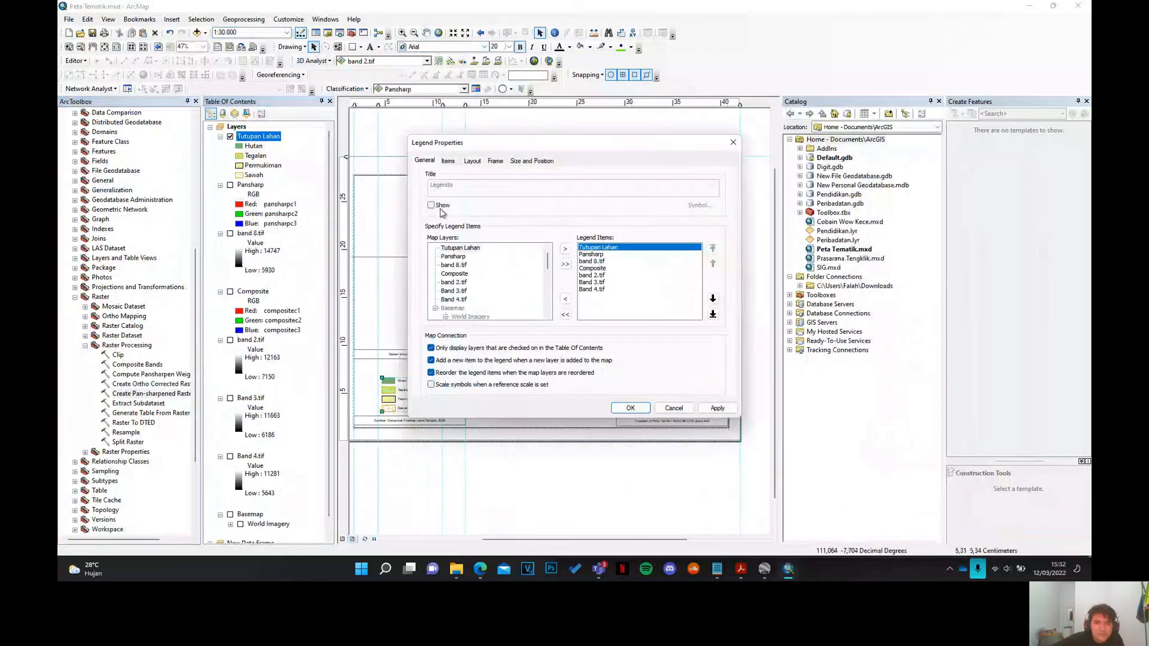
pyautogui.click(431, 205)
pyautogui.click(718, 408)
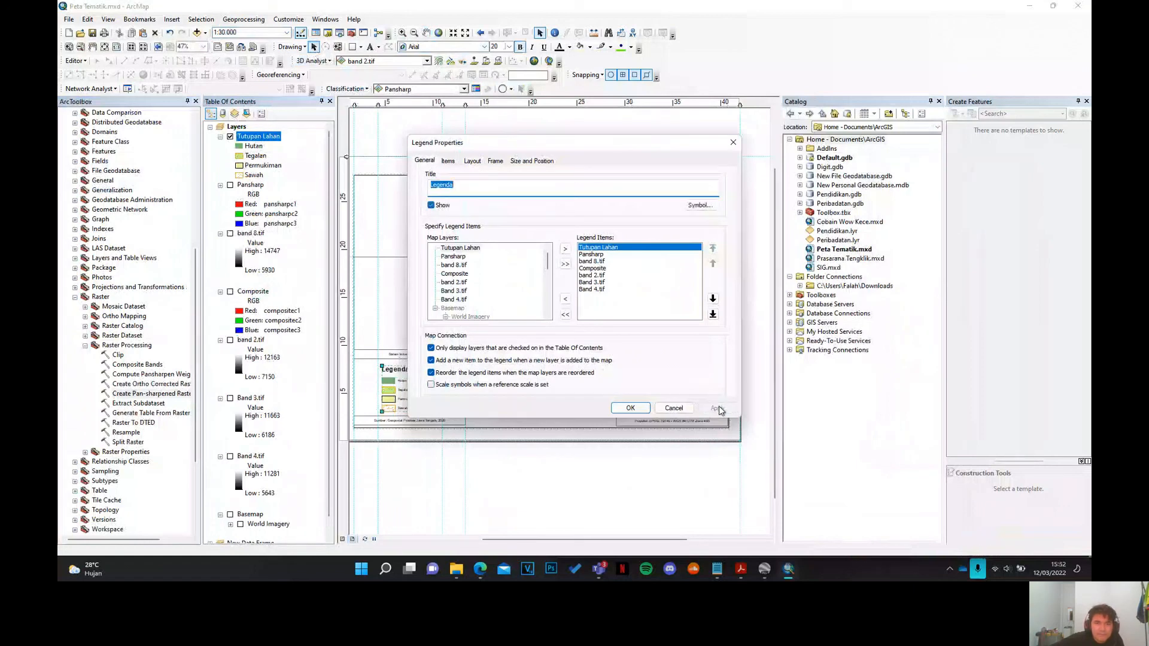
pyautogui.click(431, 205)
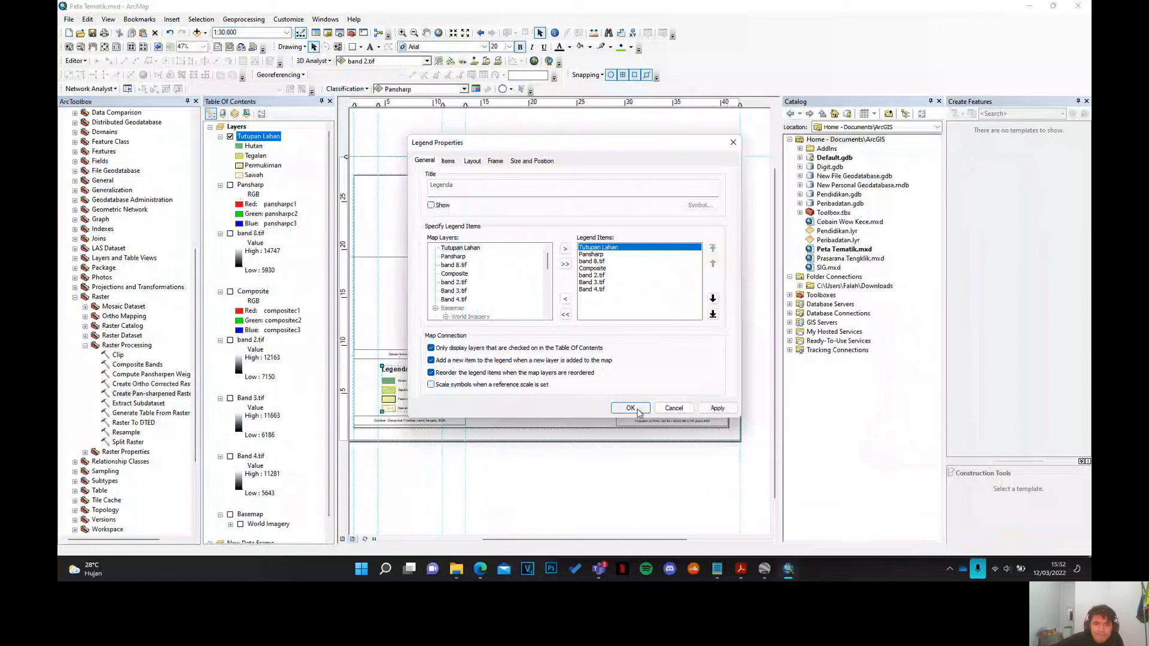
pyautogui.click(430, 205)
pyautogui.doubleClick(460, 192)
pyautogui.write('Tutup')
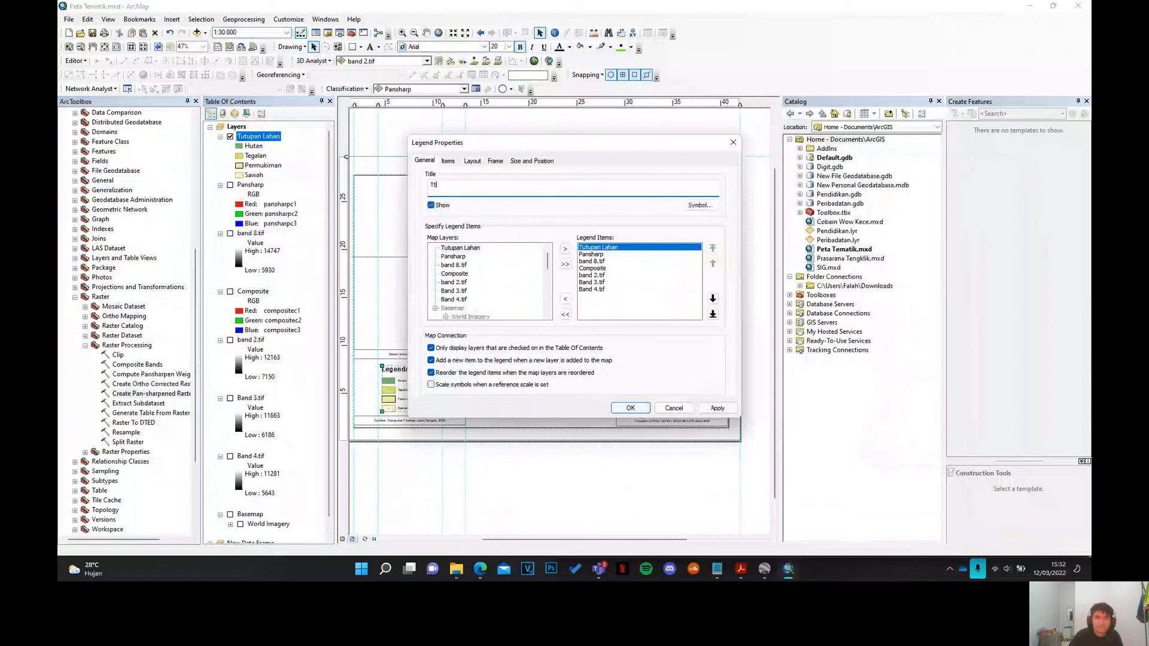
pyautogui.write('an Lahan')
pyautogui.click(645, 412)
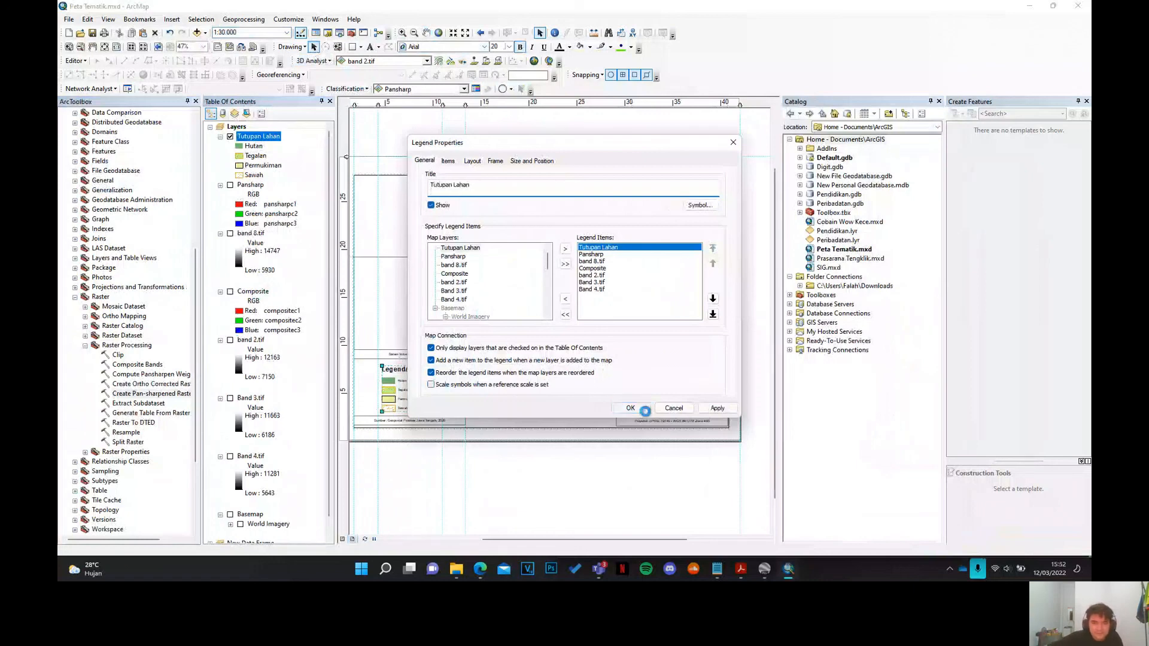
# - Remove the empty line below the legend's title and nudge the legend slightly to the right within its box
pyautogui.rightClick(399, 383)
pyautogui.click(422, 377)
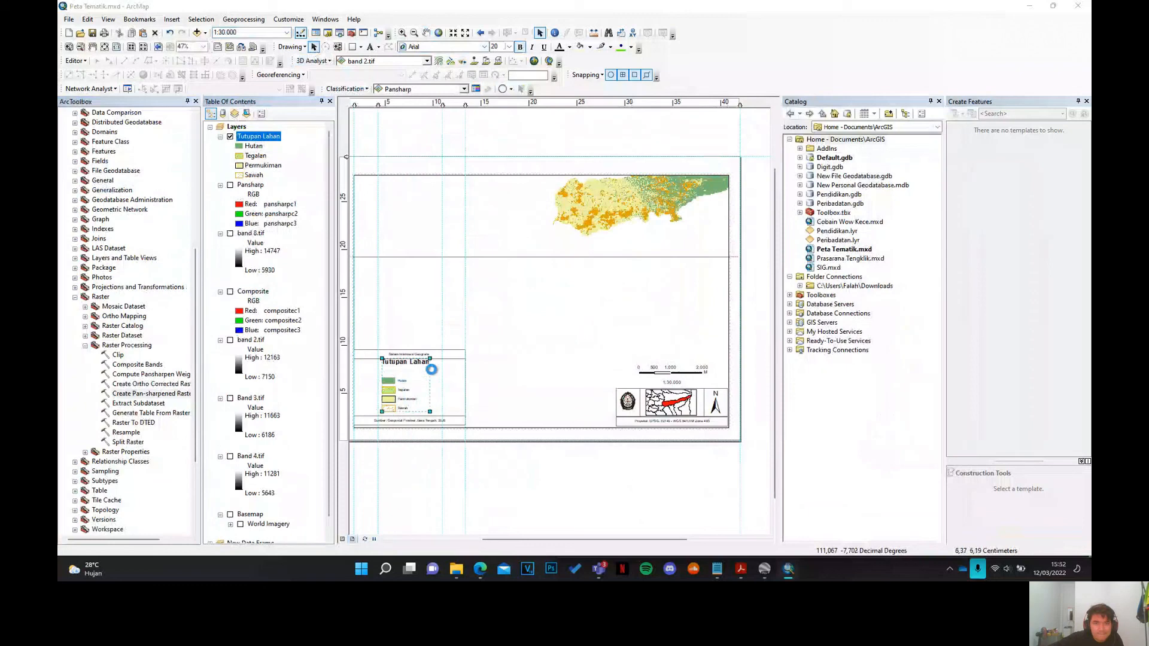
pyautogui.click(484, 193)
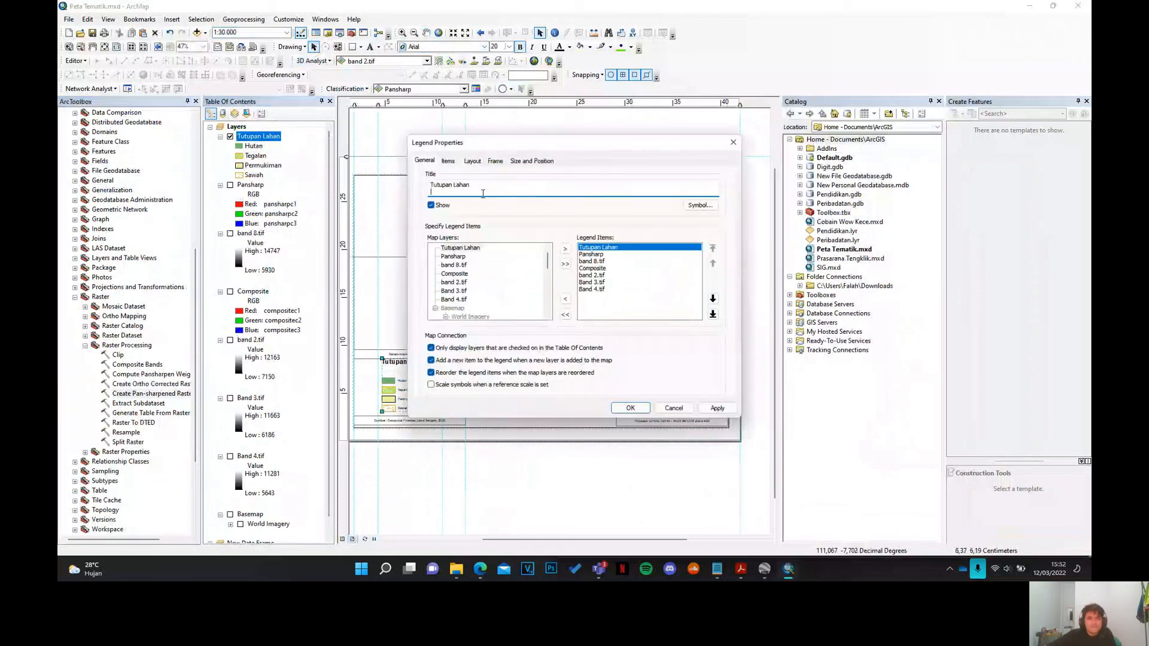
pyautogui.click(631, 408)
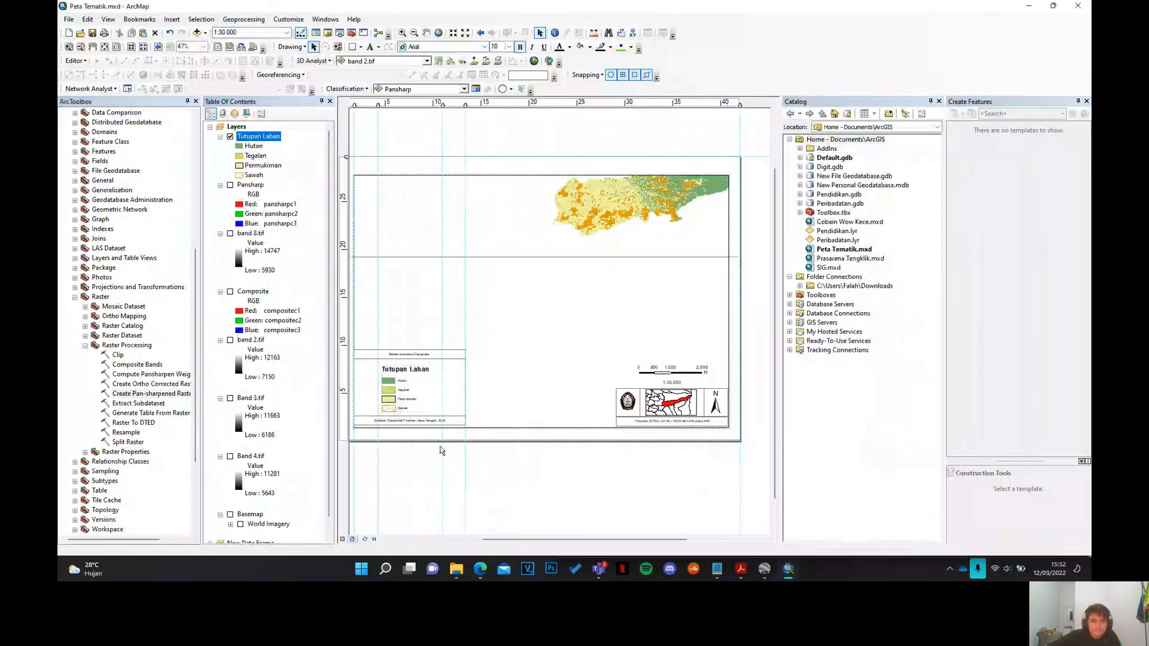
pyautogui.click(395, 398)
pyautogui.click(468, 489)
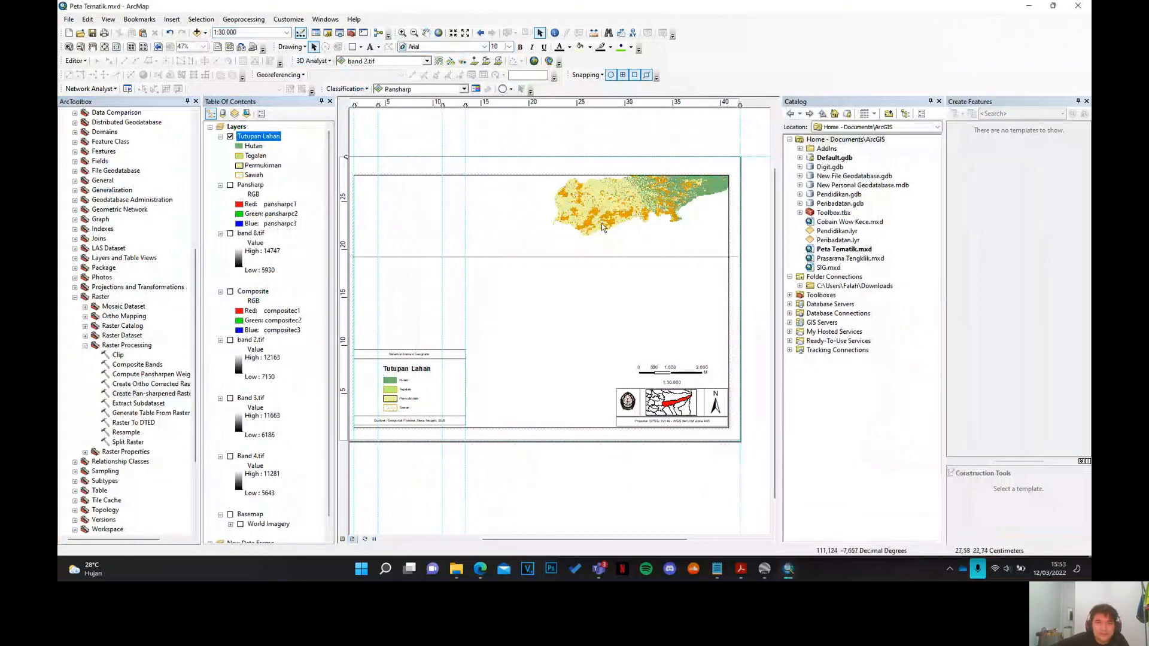
# - Pan the map within its layout frame so the whole classified area sits clear above the legend box again
pyautogui.click(470, 231)
pyautogui.click(426, 33)
pyautogui.moveTo(721, 208); pyautogui.dragTo(556, 300)
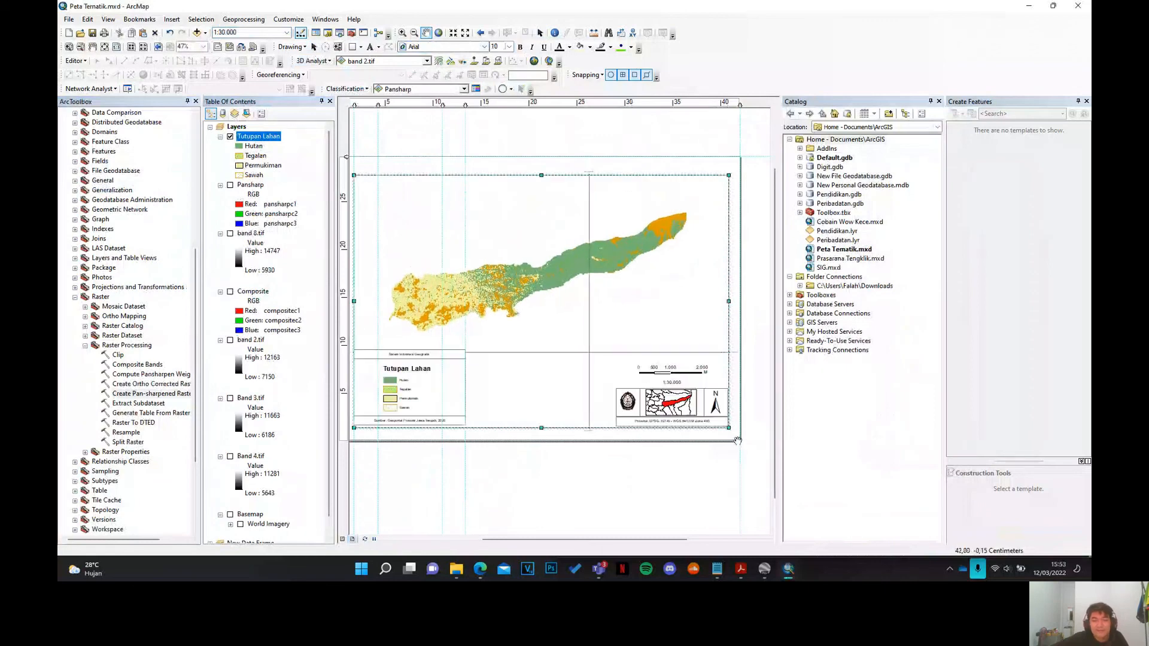
# - Export the map layout as a PNG image named Tutupan Lahan in the SIG folder at 200 dpi
pyautogui.click(69, 19)
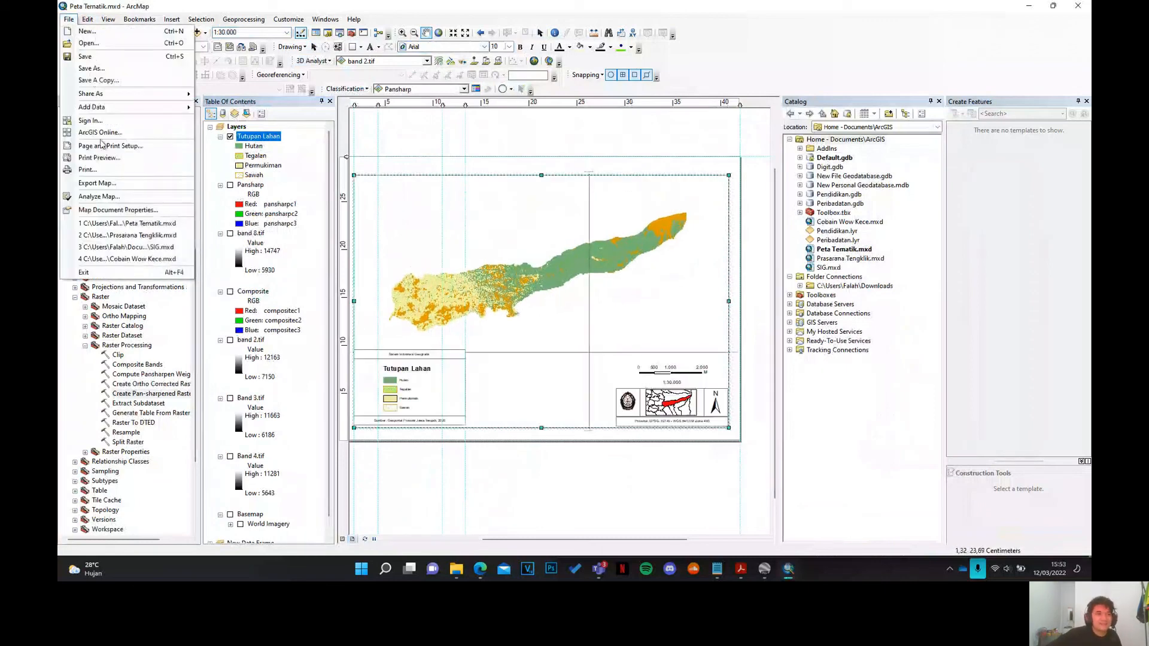
pyautogui.click(109, 187)
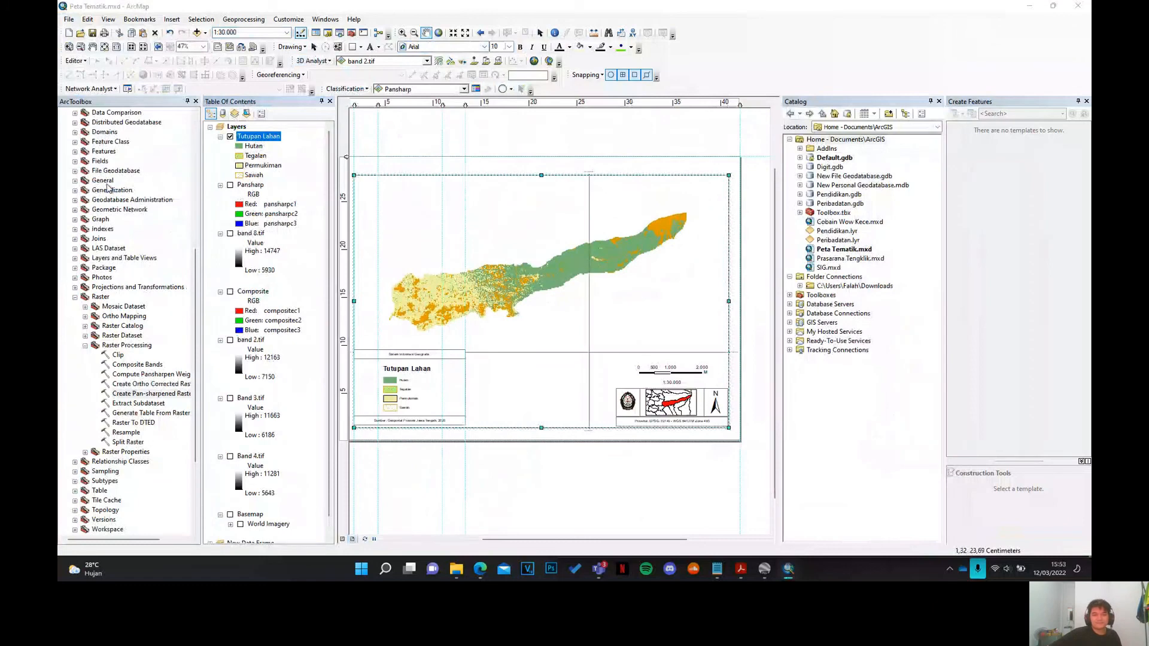
pyautogui.write('Tutupan Lahan')
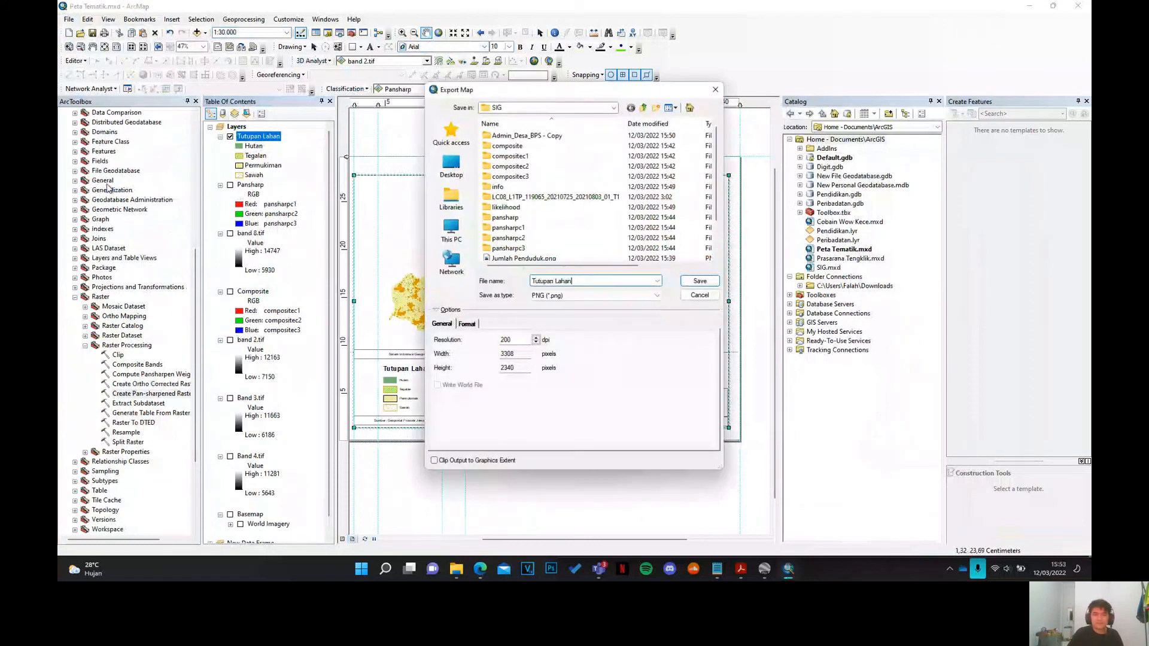
pyautogui.press('Return')
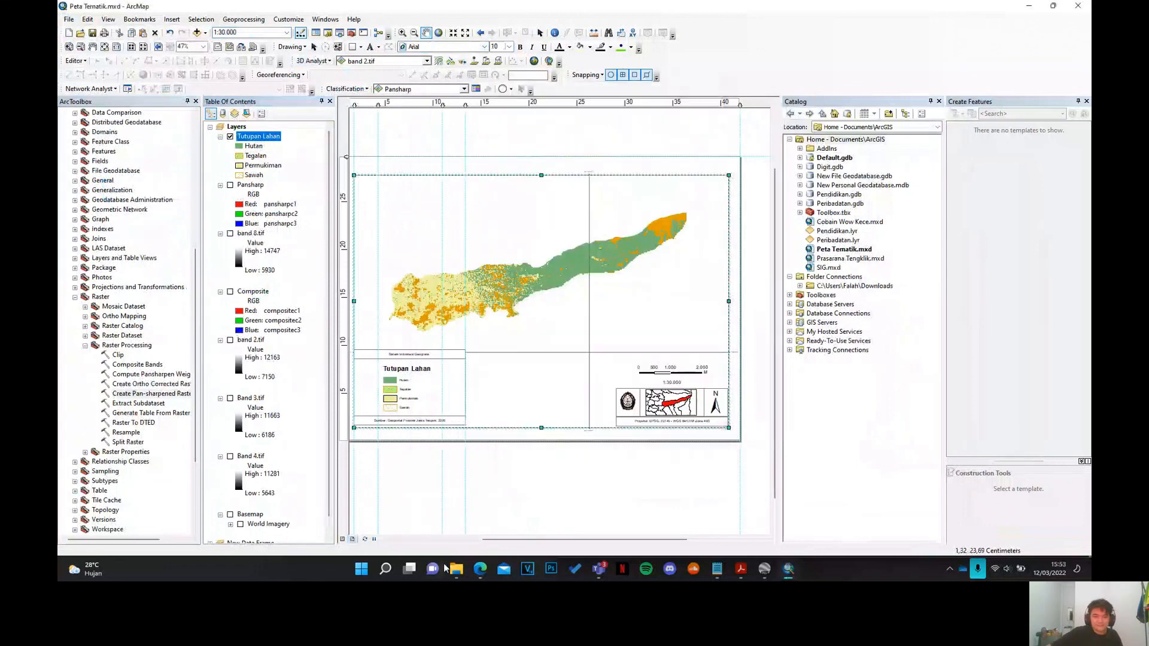
# - Switch to File Explorer and open the exported Tutupan Lahan.png from the SIG folder to check it
pyautogui.click(454, 569)
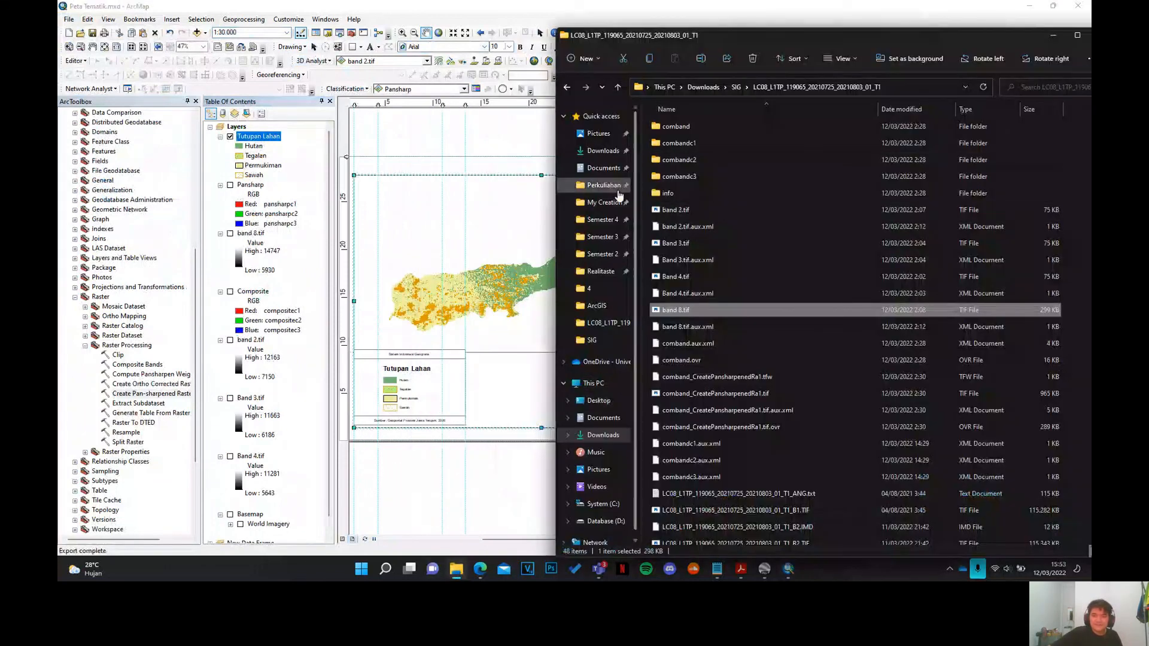
pyautogui.click(596, 340)
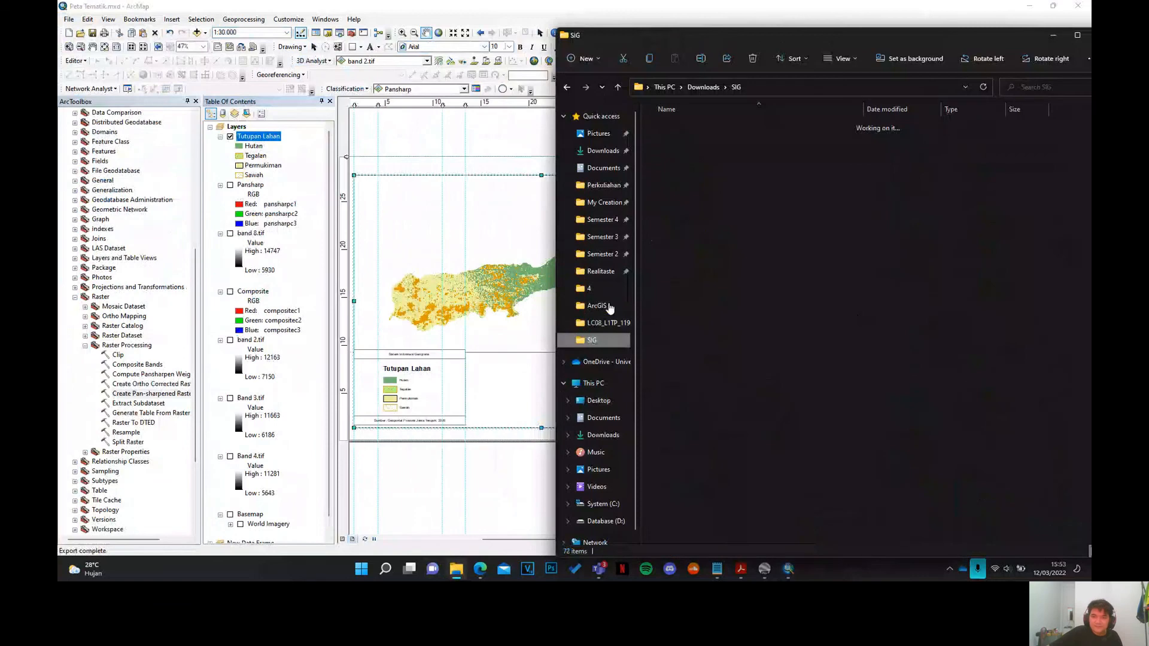
pyautogui.scroll(-5, 709, 275)
pyautogui.scroll(-10, 710, 276)
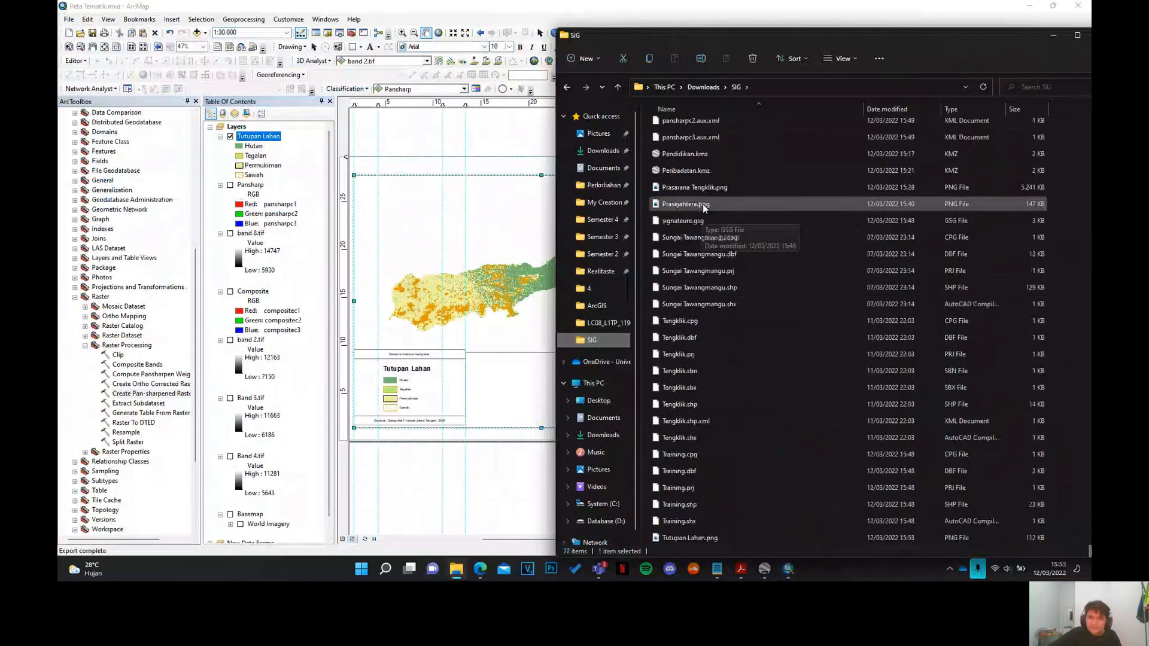
pyautogui.doubleClick(695, 541)
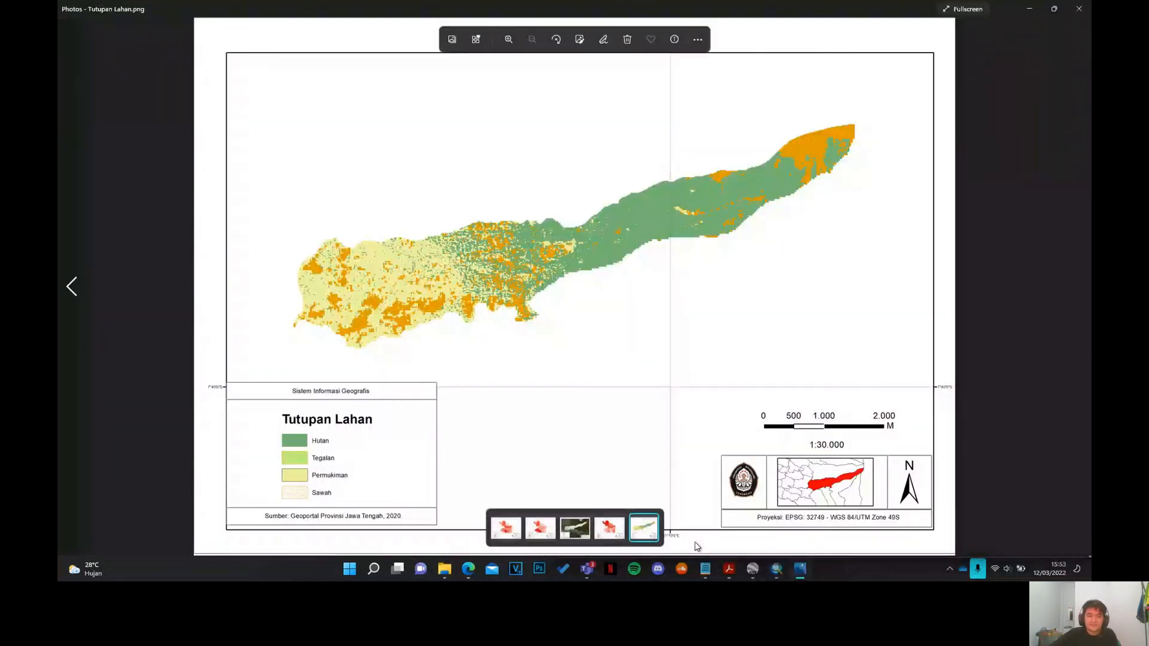
# - Review the previously exported Prasejahtera, Prasarana Tengklik and Kepadatan Penduduk map images, close the viewer and return to ArcMap
pyautogui.press('Left')
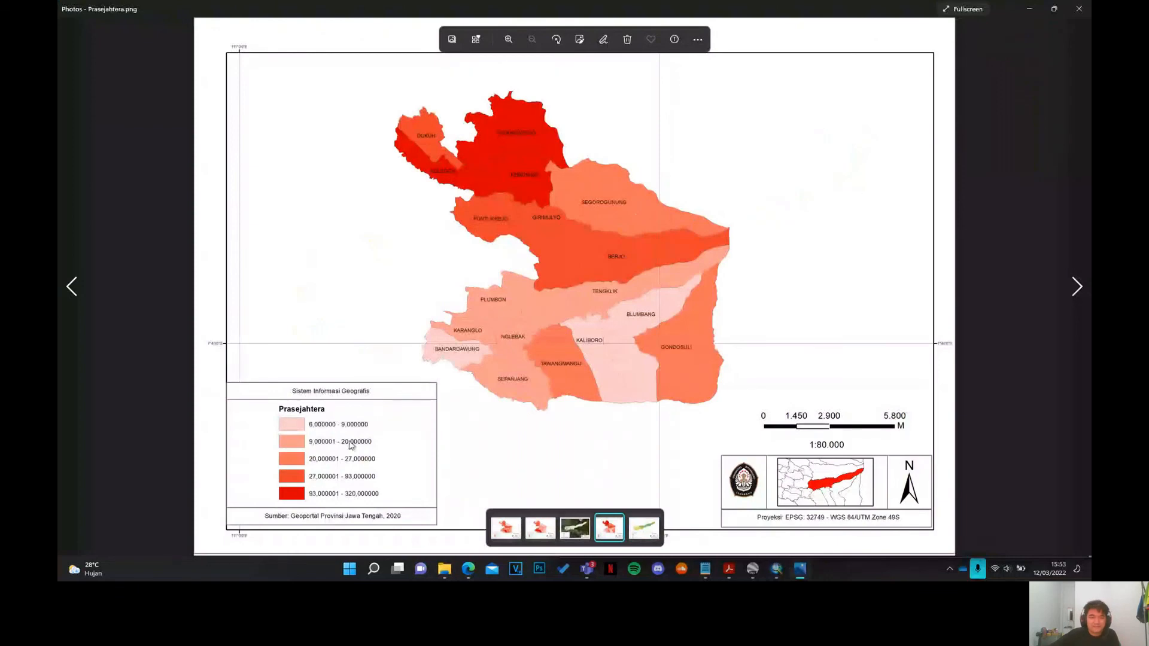
pyautogui.press('Left')
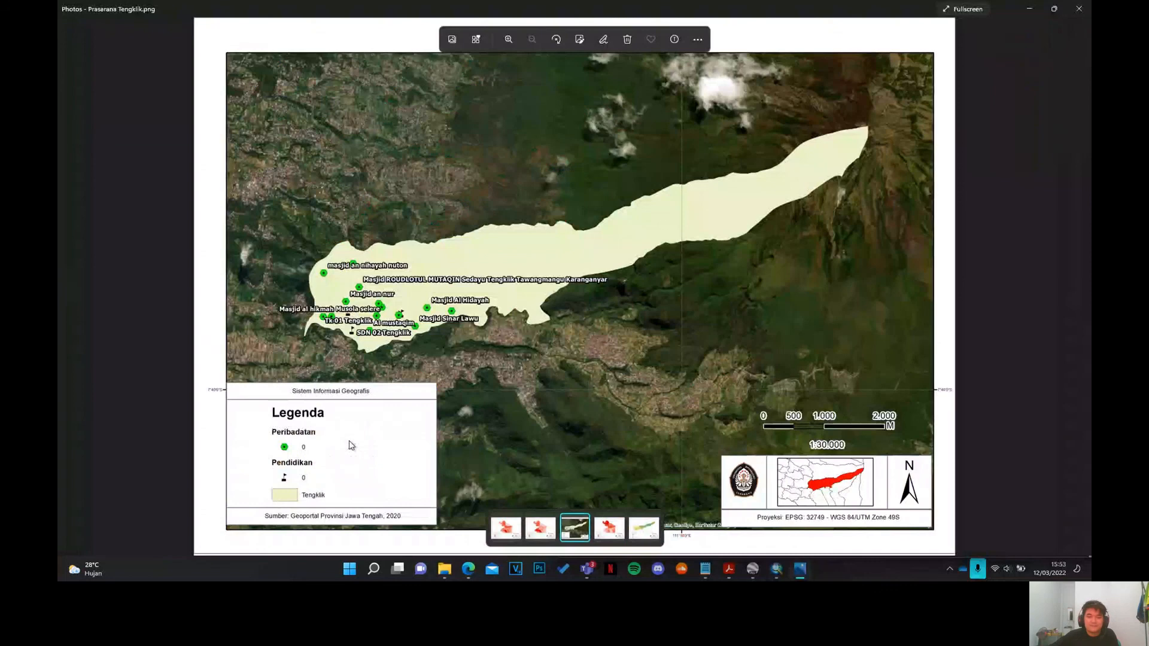
pyautogui.press('Left')
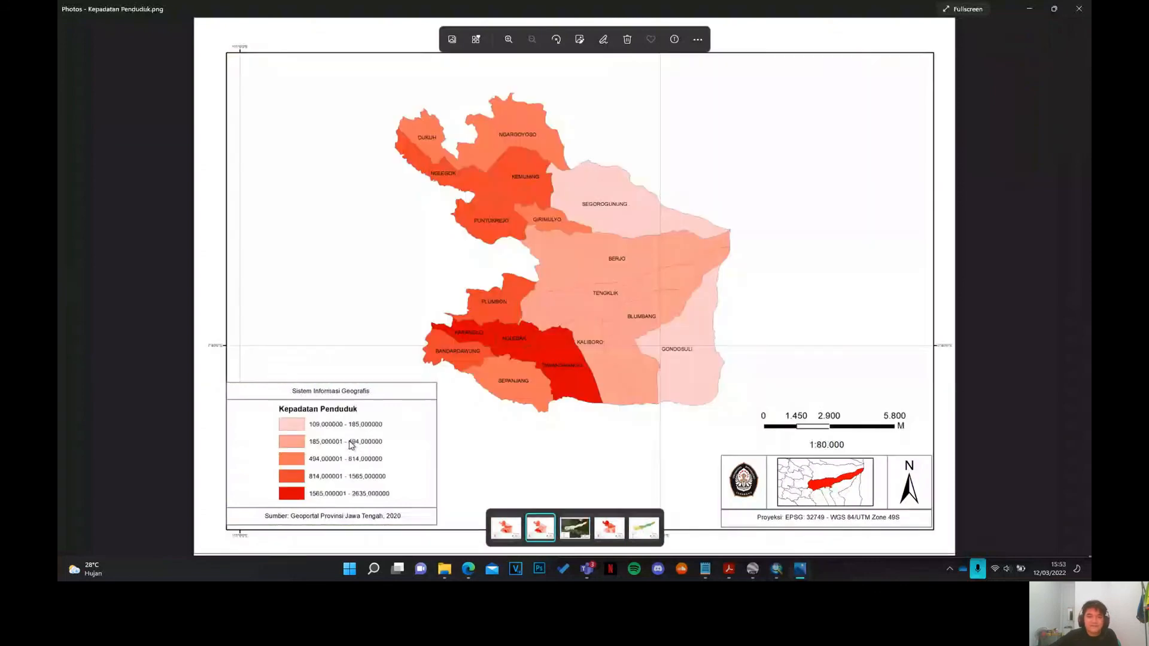
pyautogui.press('Left')
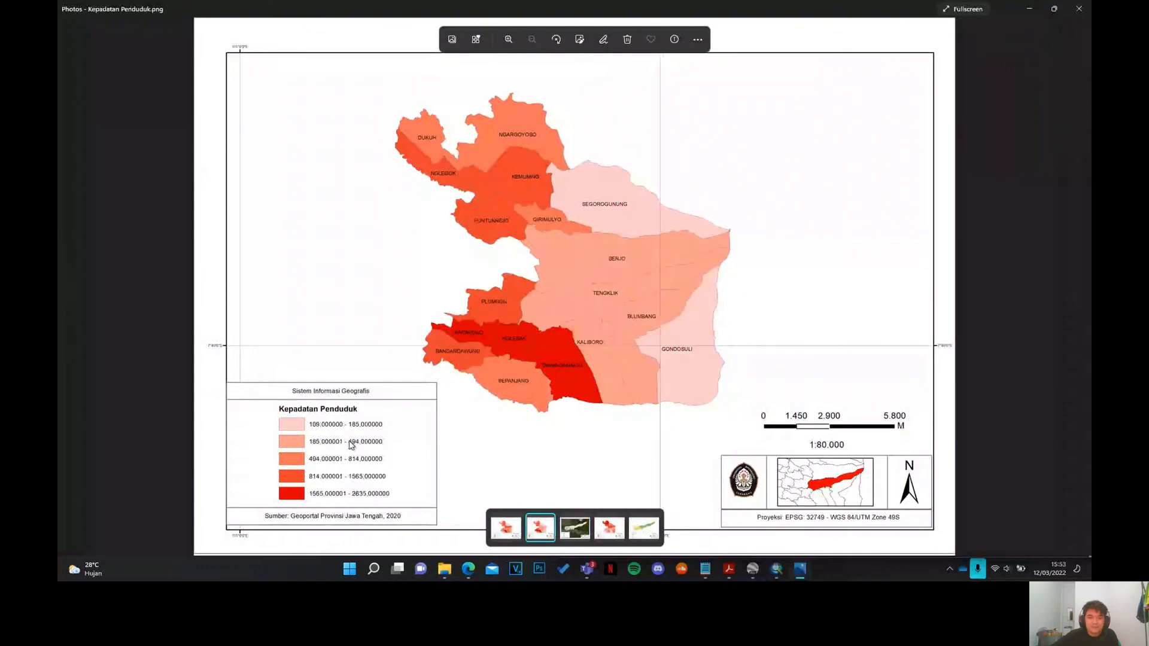
pyautogui.click(1079, 9)
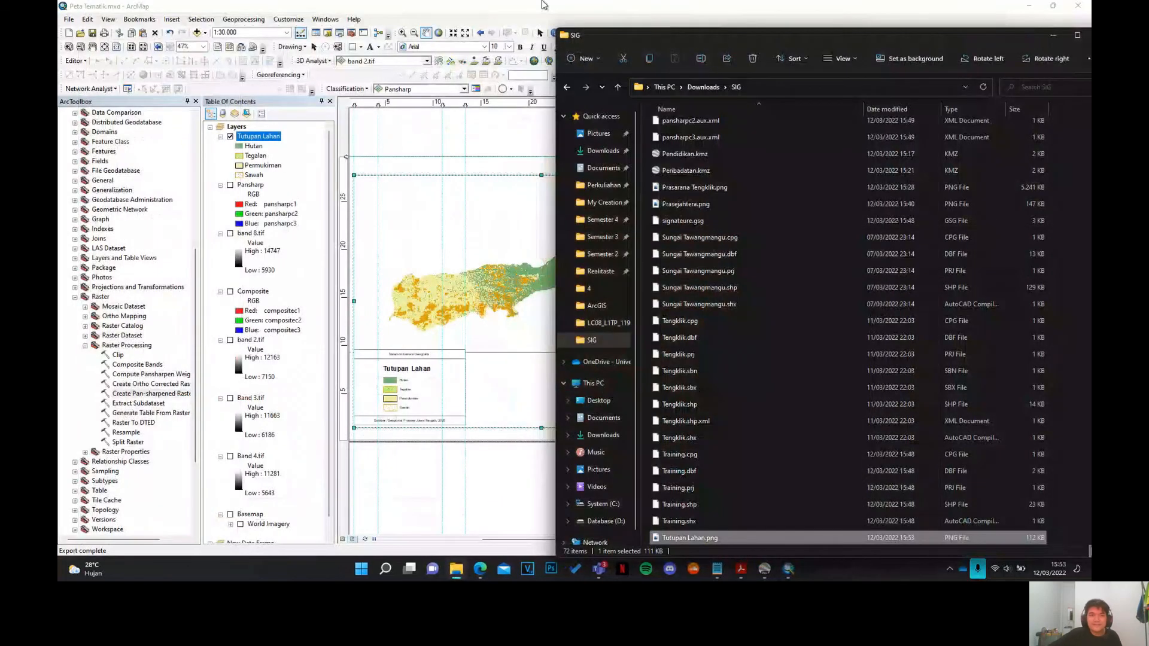
pyautogui.click(787, 568)
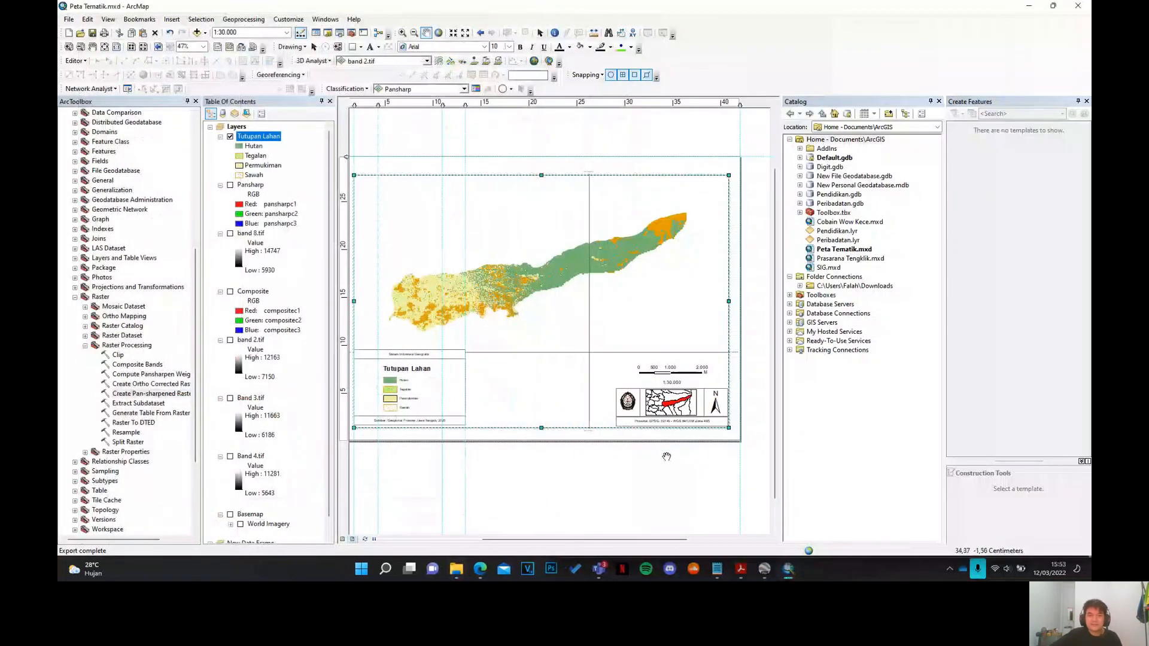